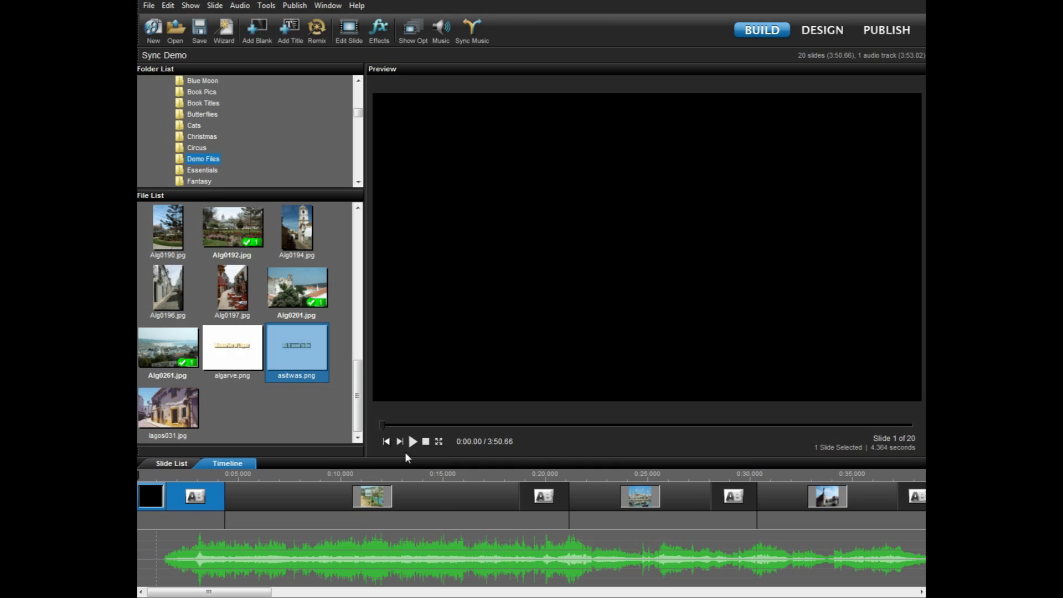
# - Add algarve.png and asitwas.png as layers on slide 2, the Lagos road sign slide
pyautogui.doubleClick(440, 500)
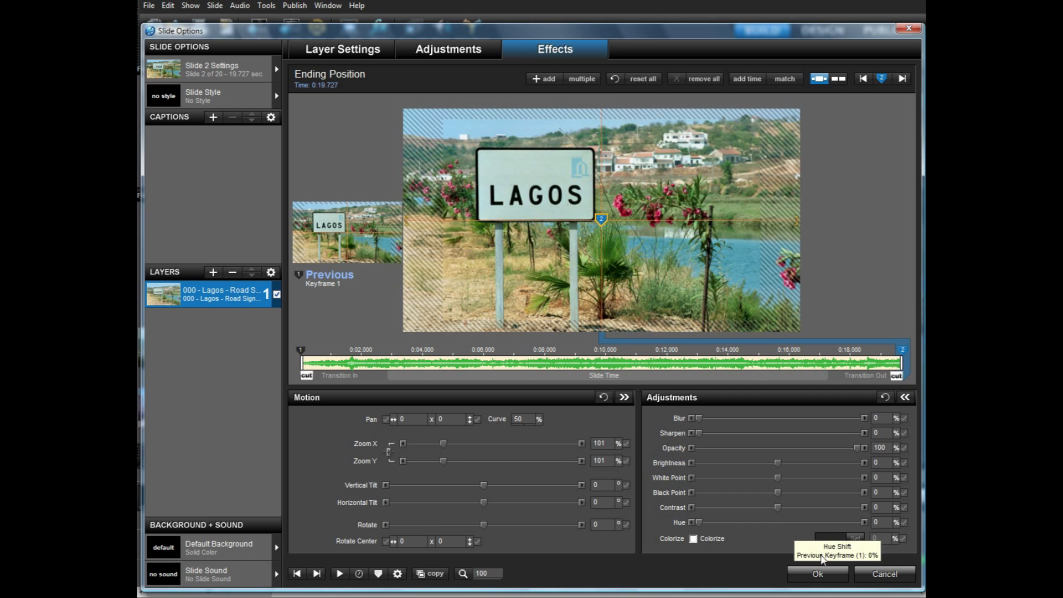
pyautogui.click(828, 575)
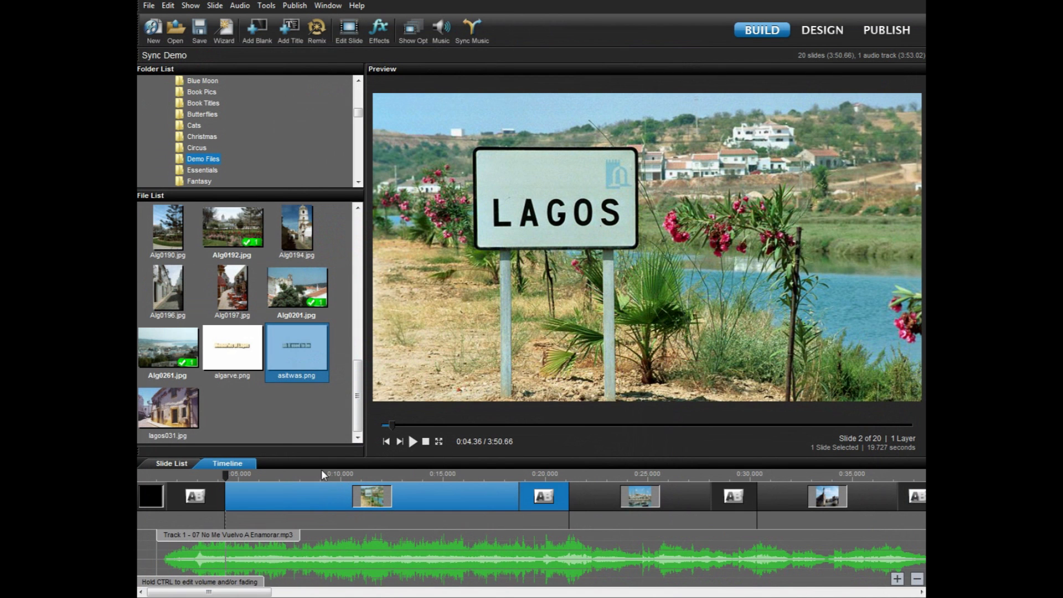
pyautogui.click(233, 348)
pyautogui.moveTo(232, 343); pyautogui.dragTo(303, 493)
pyautogui.click(294, 349)
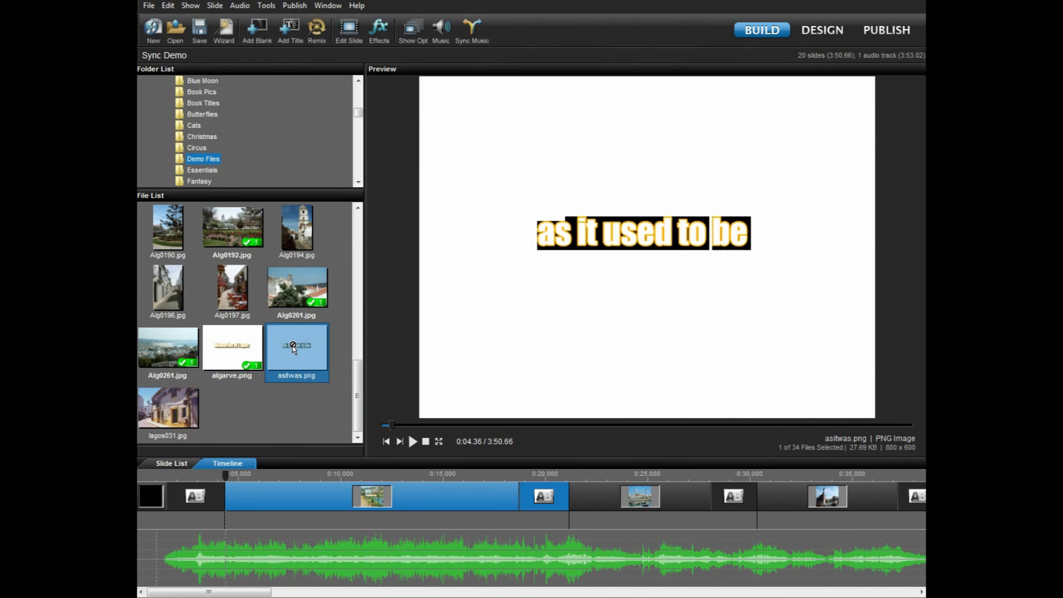
pyautogui.moveTo(333, 499)
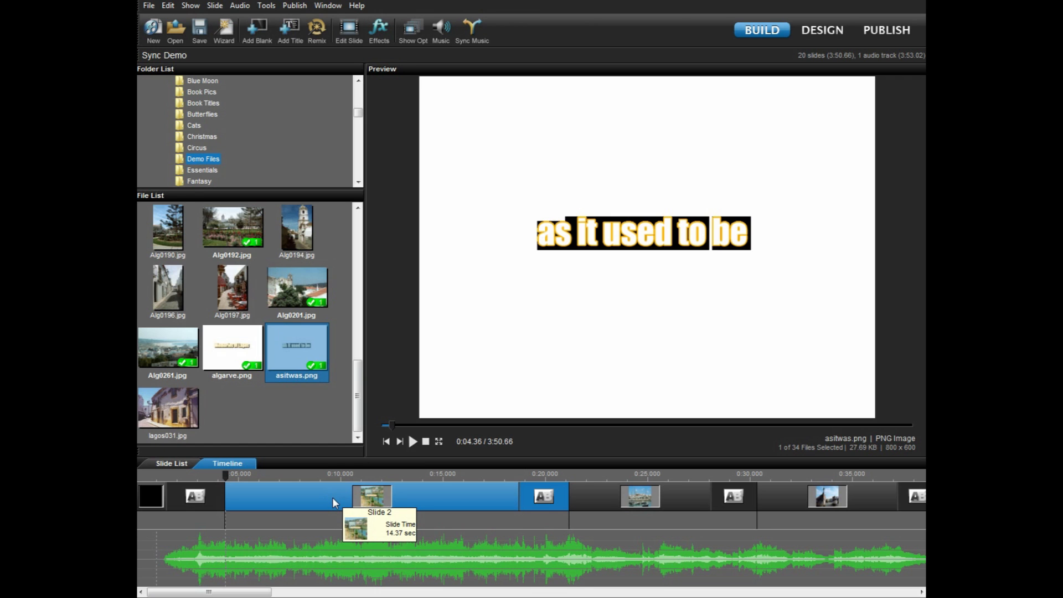
# - In slide 2's effects, move the asitwas caption below the other caption at its starting keyframe, zoom it to 80%, and copy this to the next keyframe
pyautogui.doubleClick(333, 497)
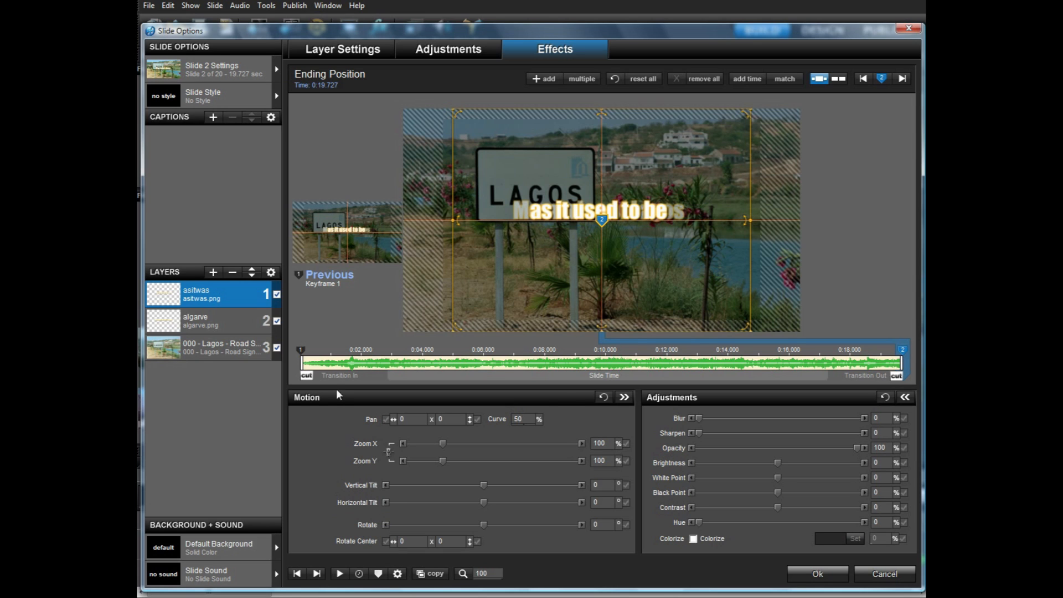
pyautogui.click(302, 351)
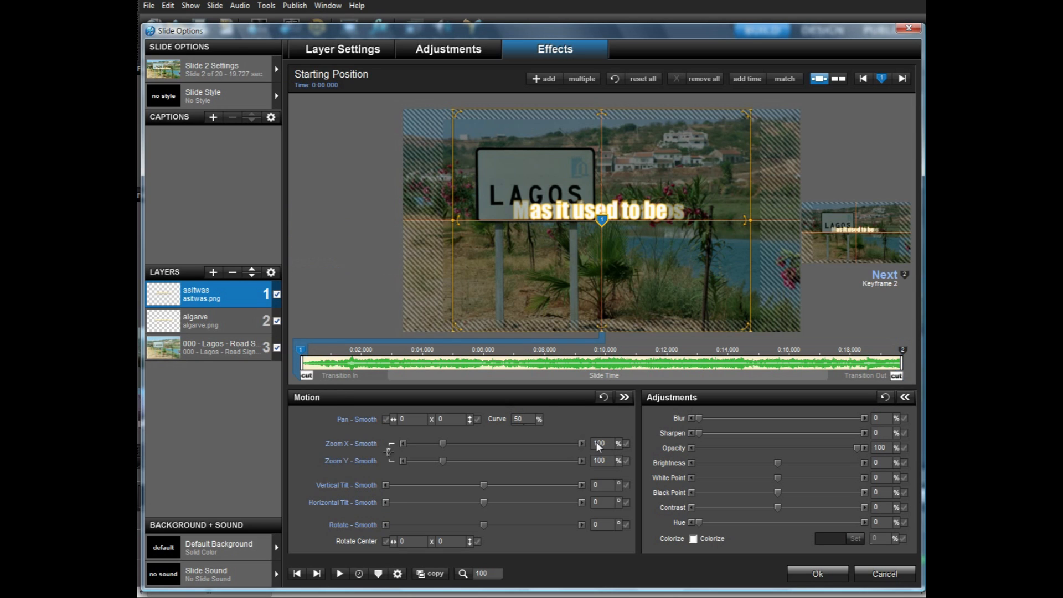
pyautogui.moveTo(599, 243); pyautogui.dragTo(604, 289)
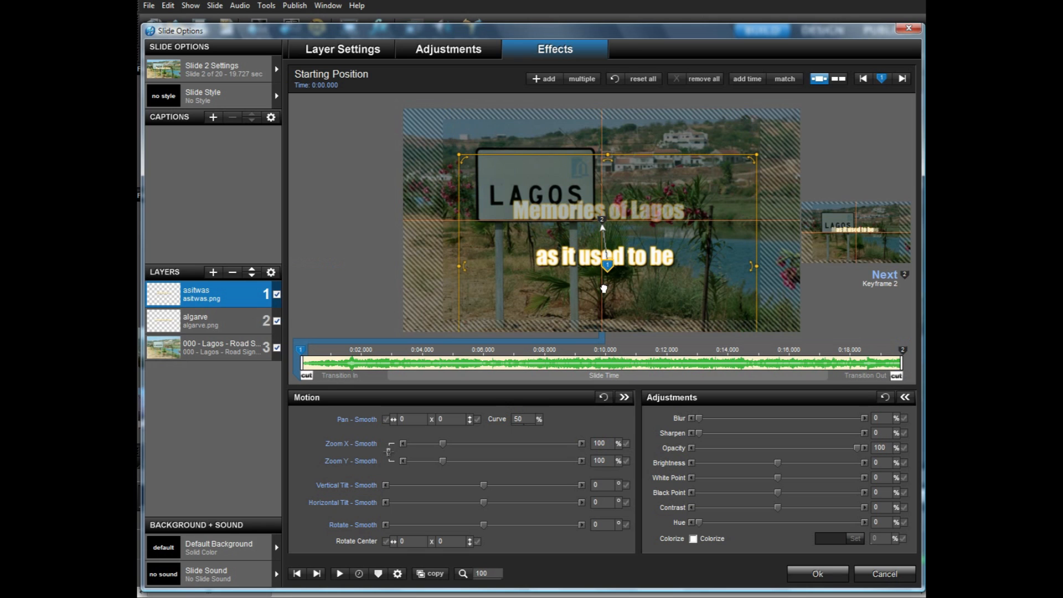
pyautogui.click(609, 443)
pyautogui.write('80')
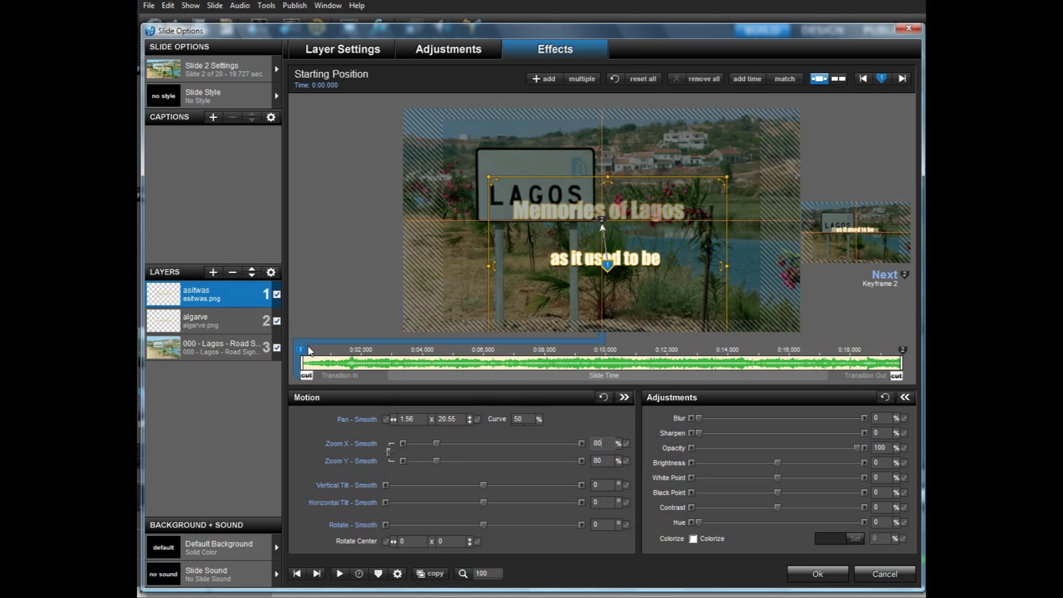
pyautogui.rightClick(302, 350)
pyautogui.click(360, 496)
# - Set the algarve layer's starting zoom to 80% and copy its settings to the next keyframe
pyautogui.click(251, 324)
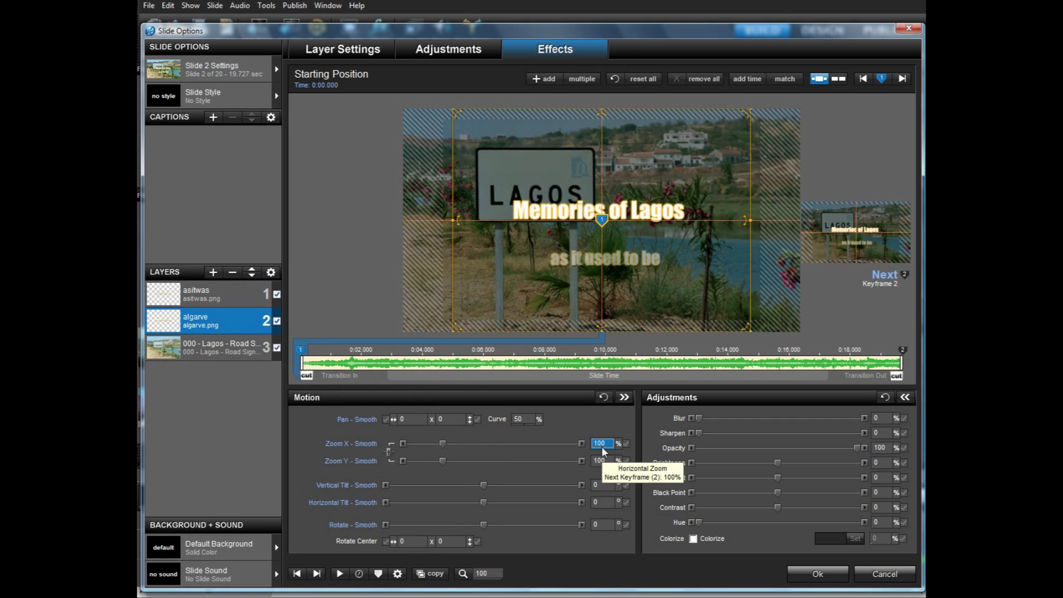
pyautogui.write('80')
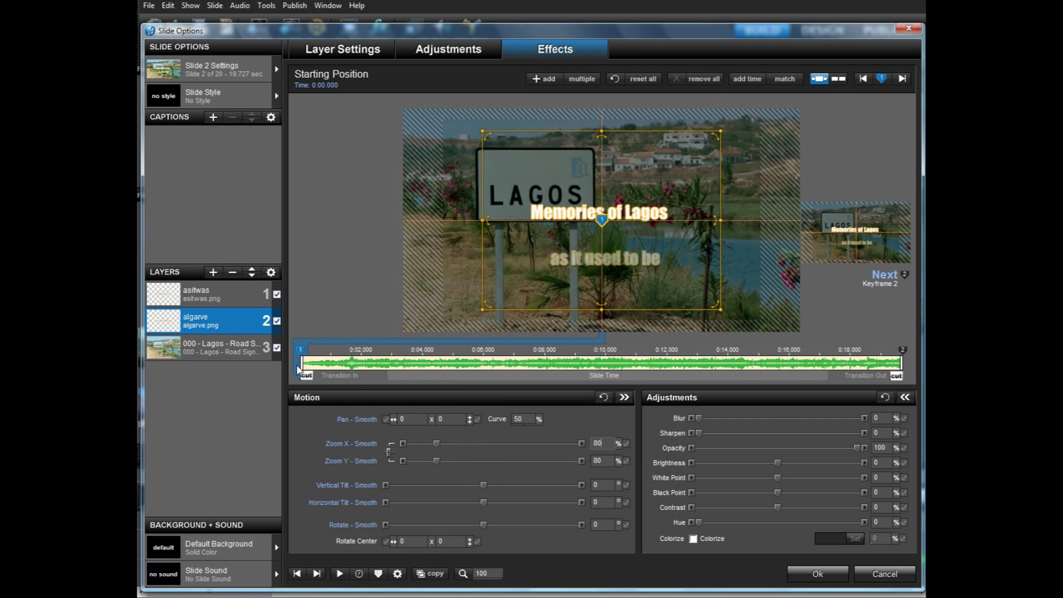
pyautogui.rightClick(302, 354)
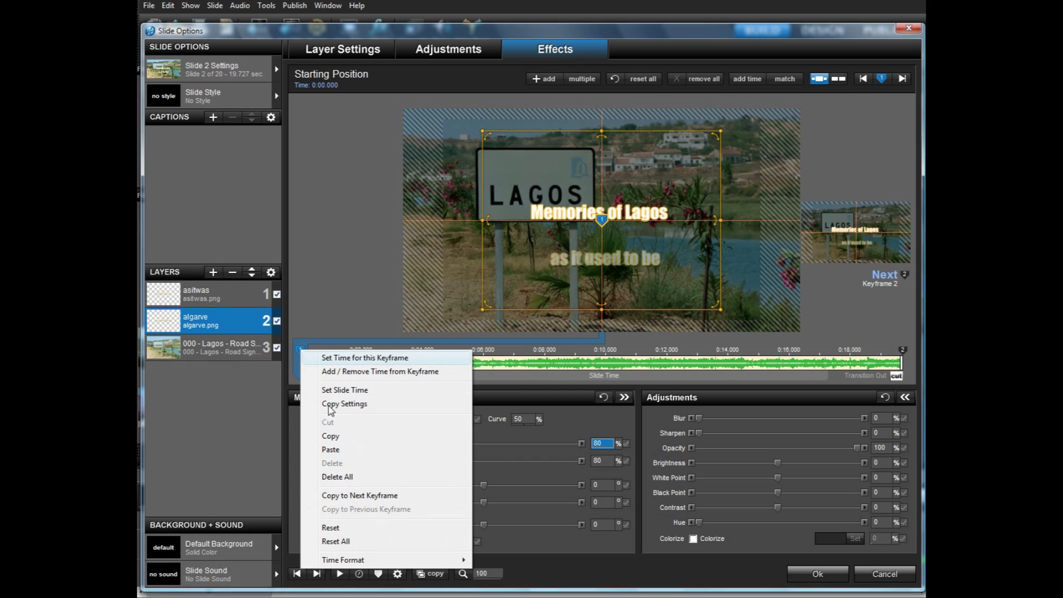
pyautogui.click(361, 495)
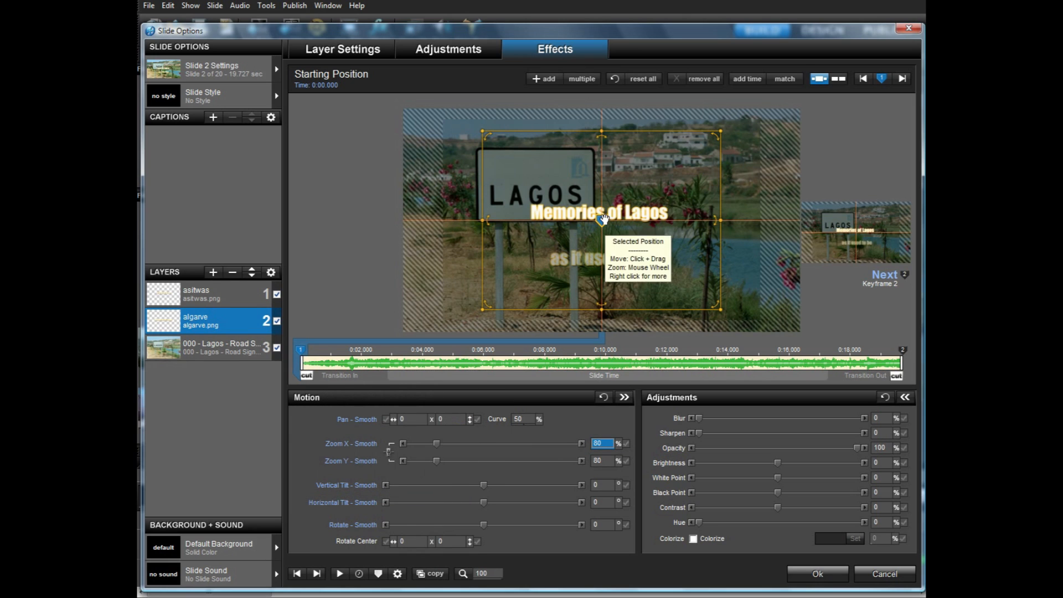
# - Stagger the captions at their starting keyframes, with algarve panned to about -16.7 x 21.1 and asitwas to about 14.5 x 33
pyautogui.moveTo(604, 231); pyautogui.dragTo(538, 256)
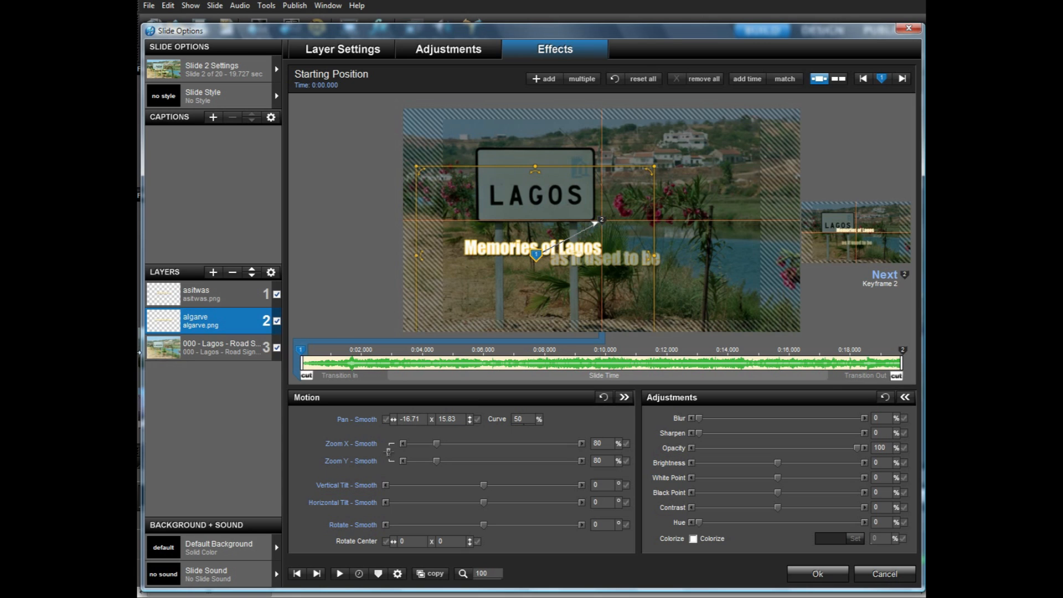
pyautogui.click(204, 295)
pyautogui.moveTo(591, 265); pyautogui.dragTo(644, 284)
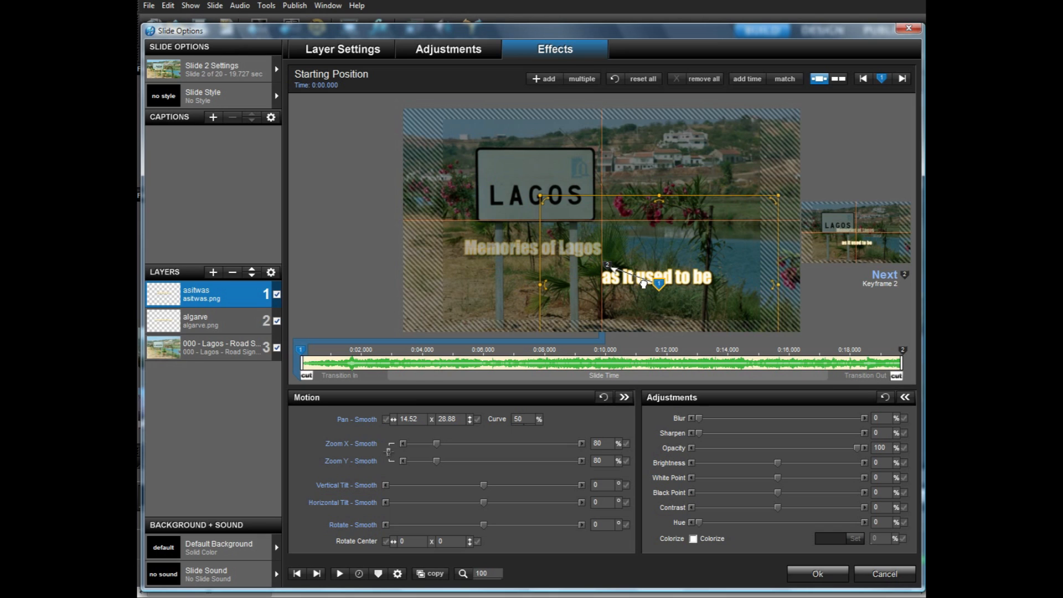
pyautogui.moveTo(642, 287); pyautogui.dragTo(644, 295)
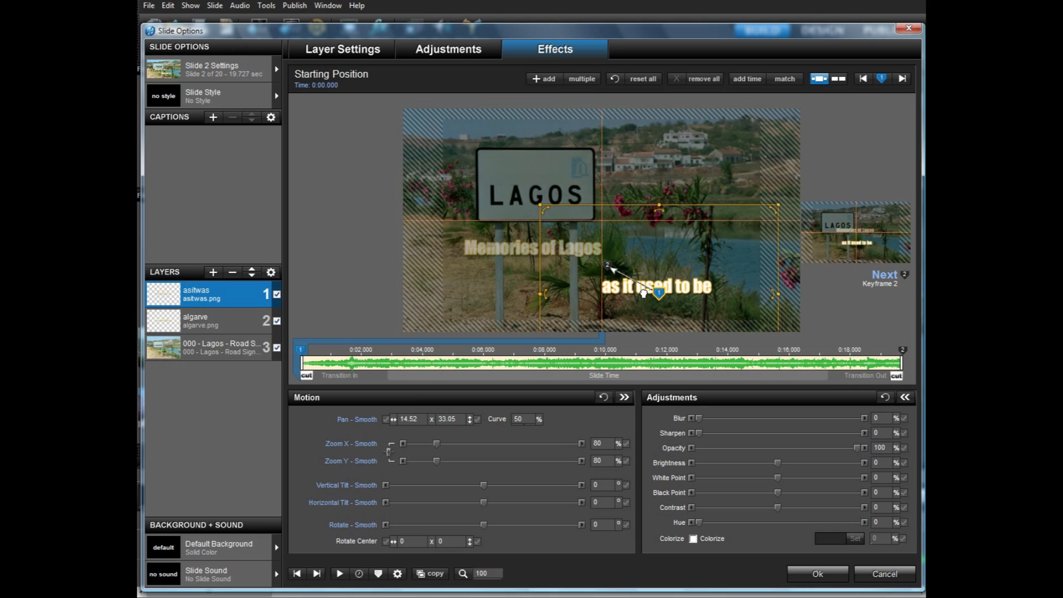
pyautogui.click(203, 323)
pyautogui.moveTo(538, 249); pyautogui.dragTo(538, 261)
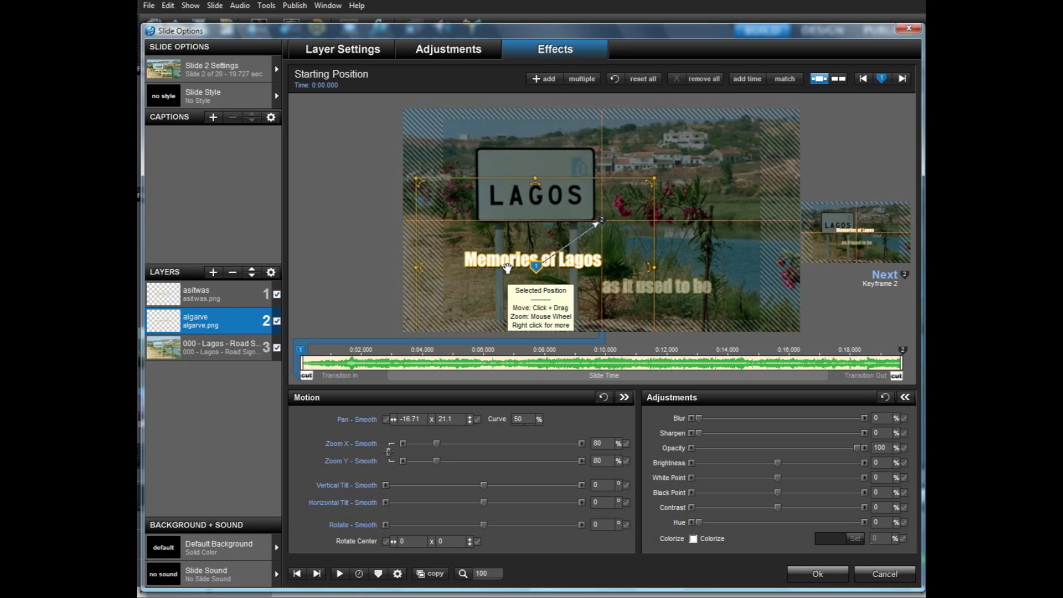
# - Preview the slide and move the algarve layer's starting keyframe to about 6.27 seconds
pyautogui.click(339, 574)
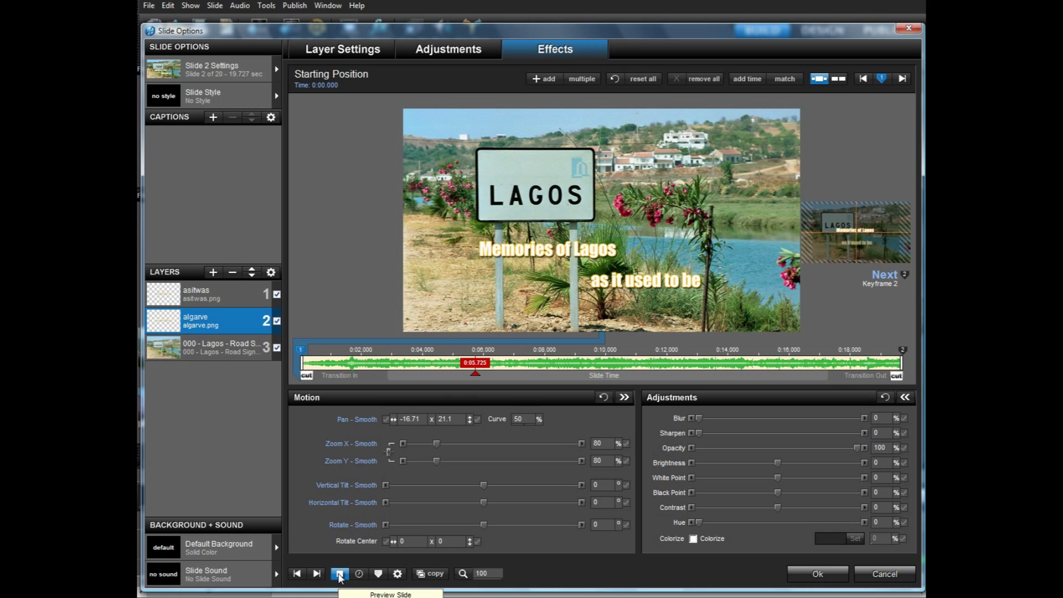
pyautogui.click(341, 575)
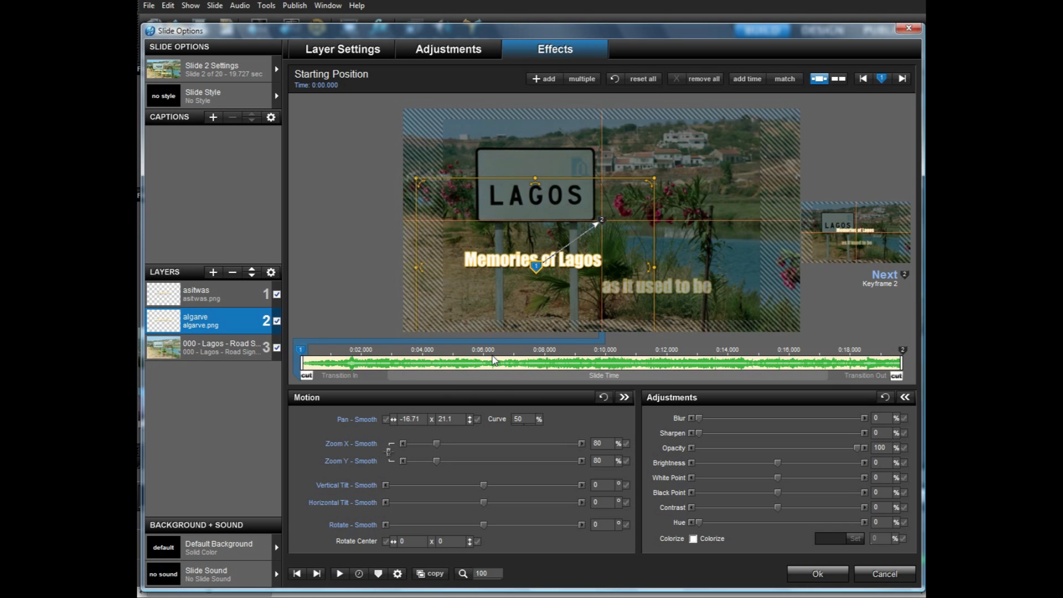
pyautogui.moveTo(303, 354); pyautogui.dragTo(495, 355)
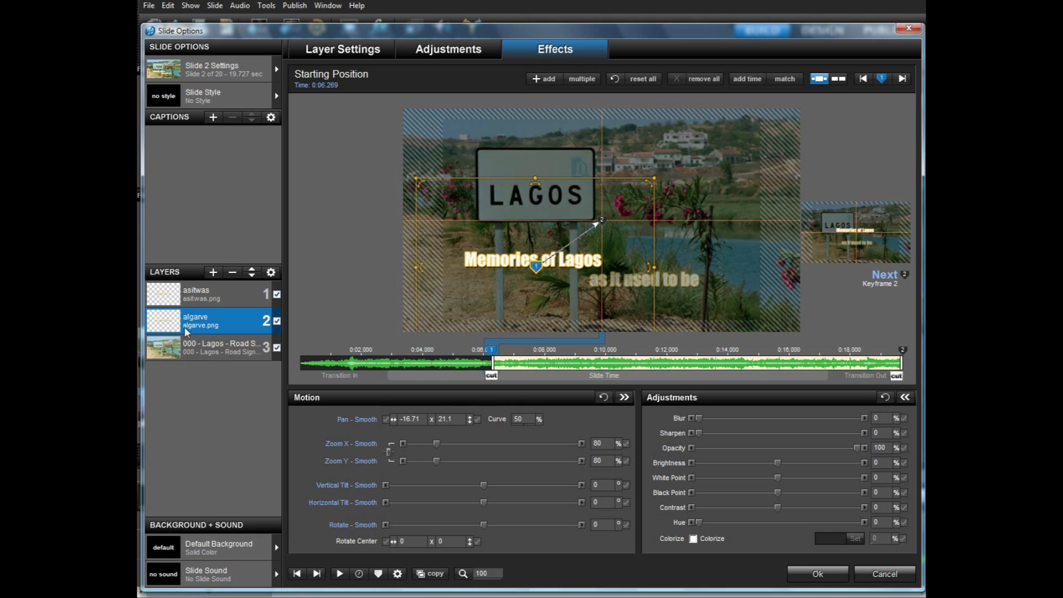
# - Copy the asitwas layer's starting keyframe settings to its next keyframe, and preview the slide with the algarve layer selected
pyautogui.click(204, 298)
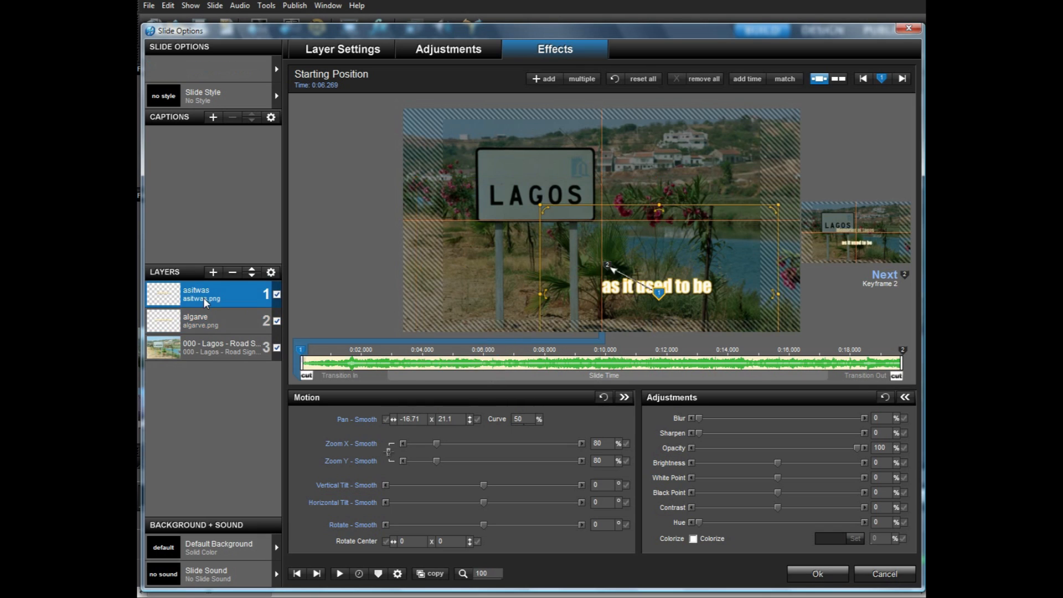
pyautogui.rightClick(302, 351)
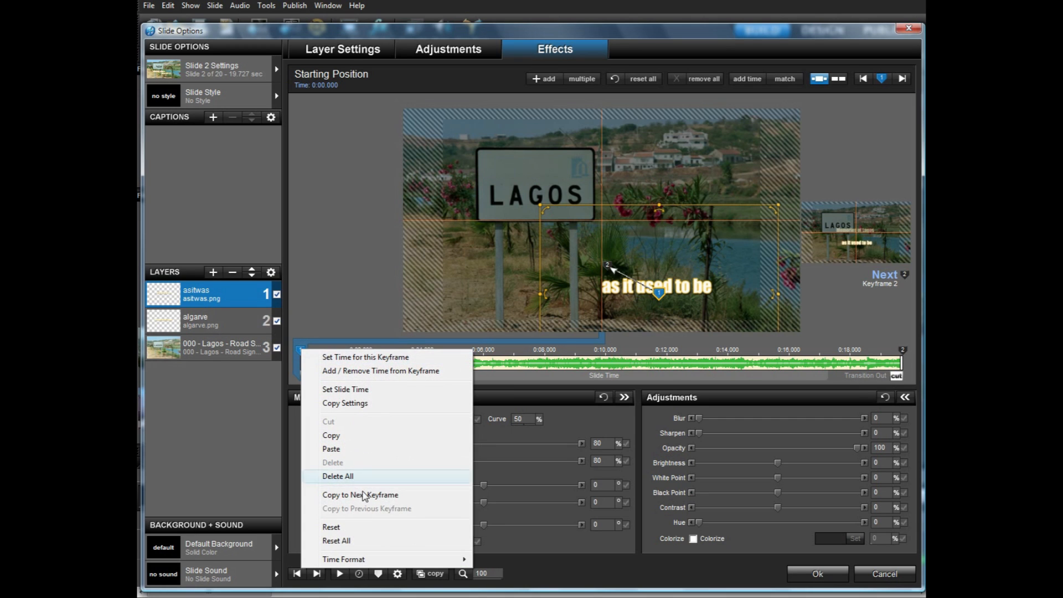
pyautogui.click(343, 495)
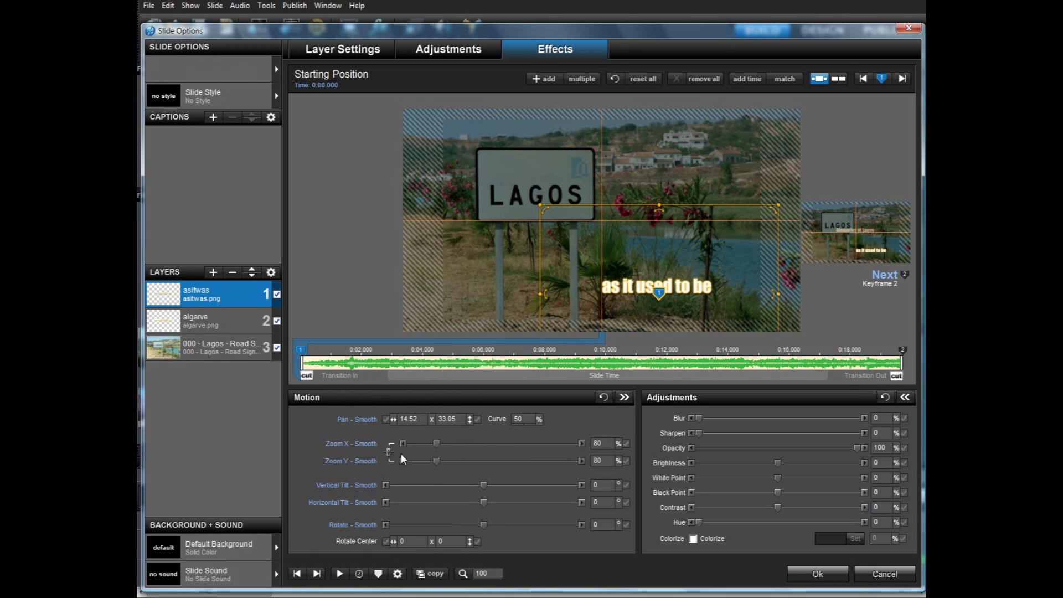
pyautogui.click(216, 324)
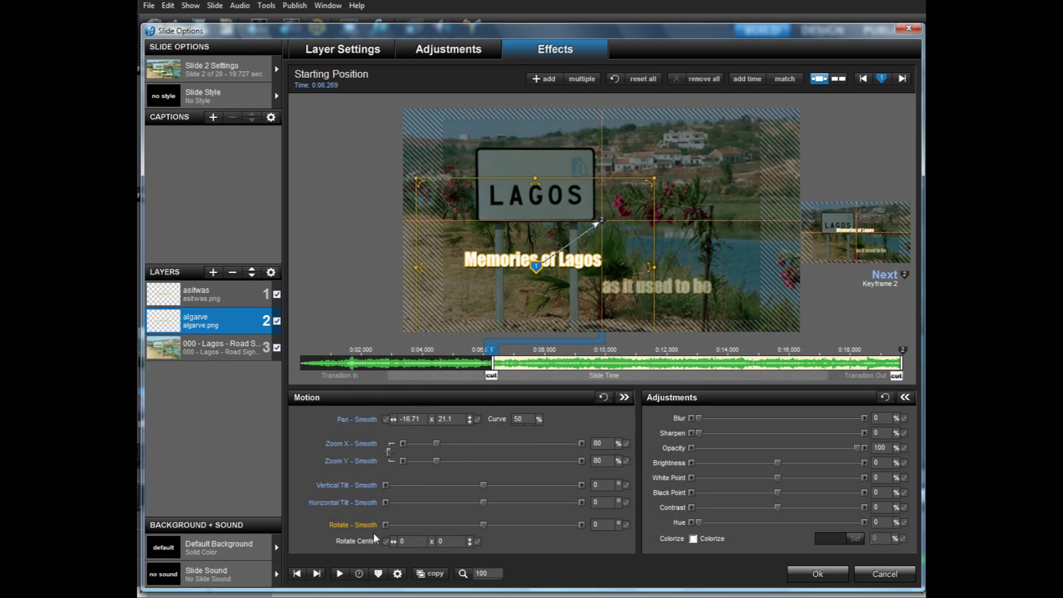
pyautogui.click(340, 574)
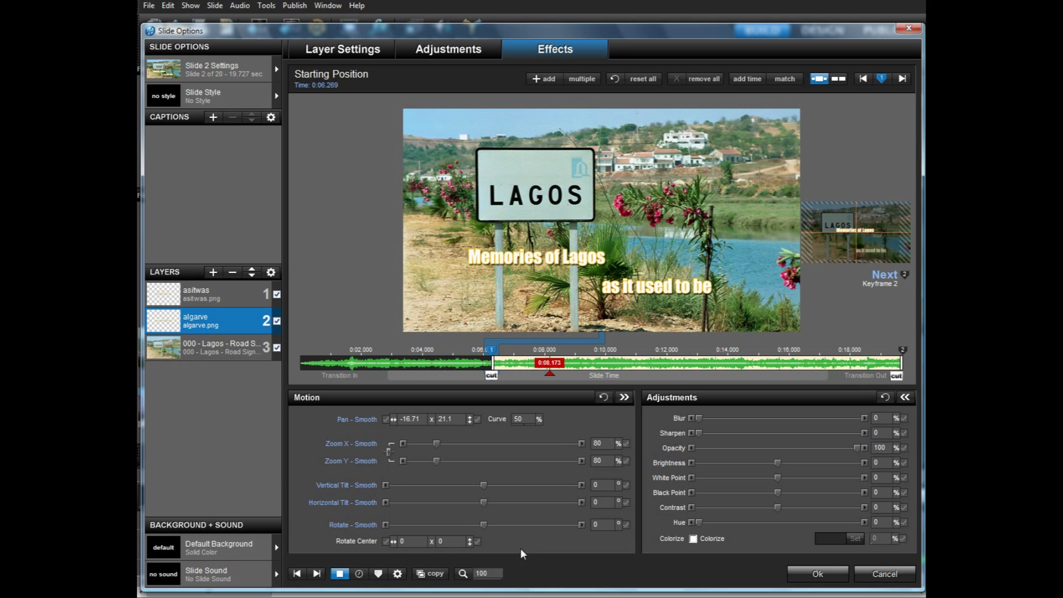
pyautogui.click(340, 574)
# - Add an algarve keyframe at about 9.5 seconds and copy the first keyframe's settings to it and on to the last keyframe
pyautogui.doubleClick(592, 357)
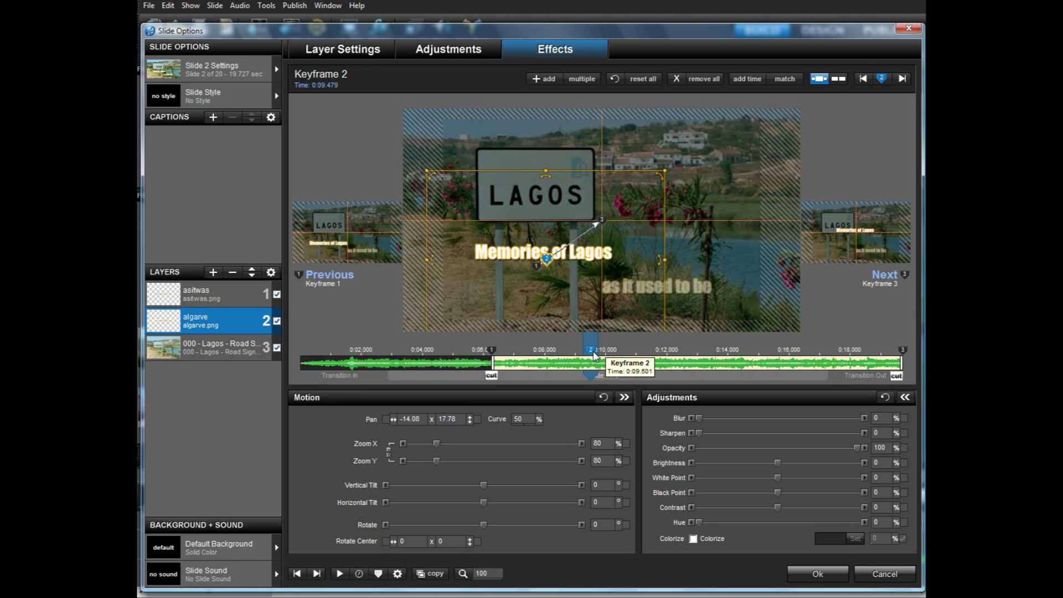
pyautogui.click(492, 350)
pyautogui.rightClick(492, 352)
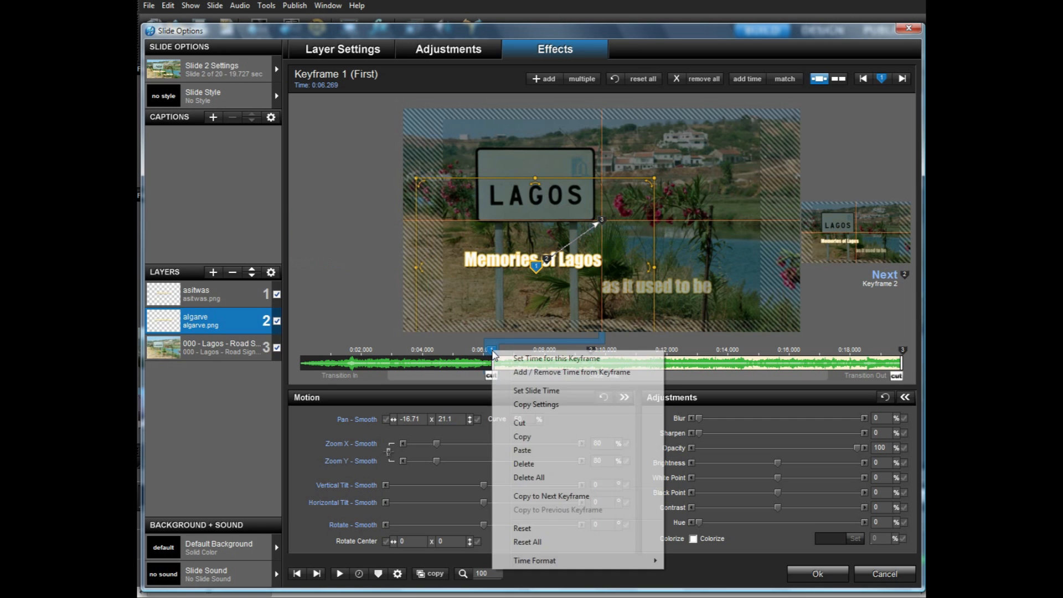
pyautogui.click(551, 496)
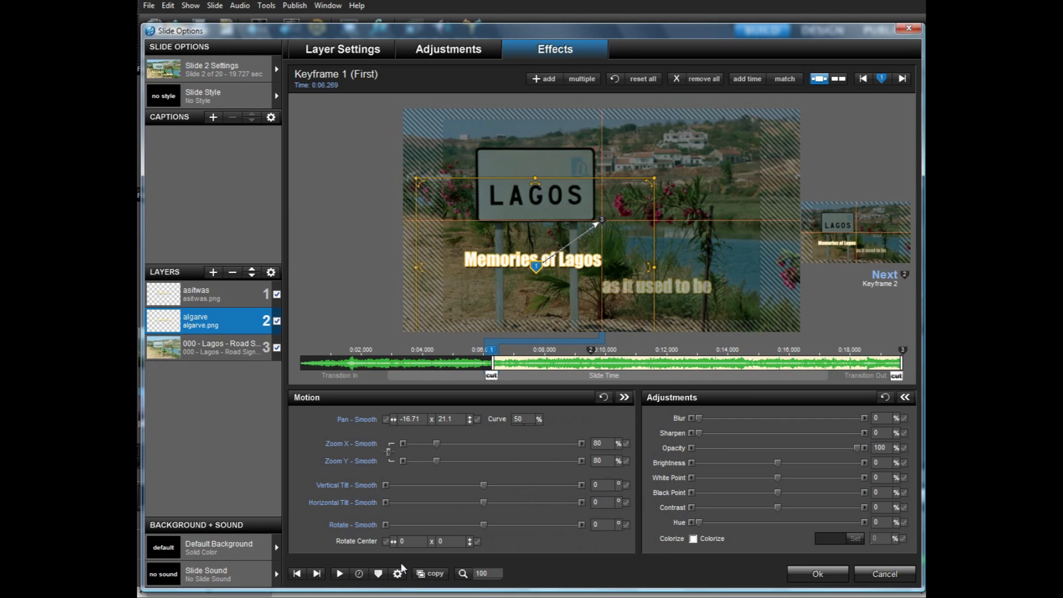
pyautogui.rightClick(592, 351)
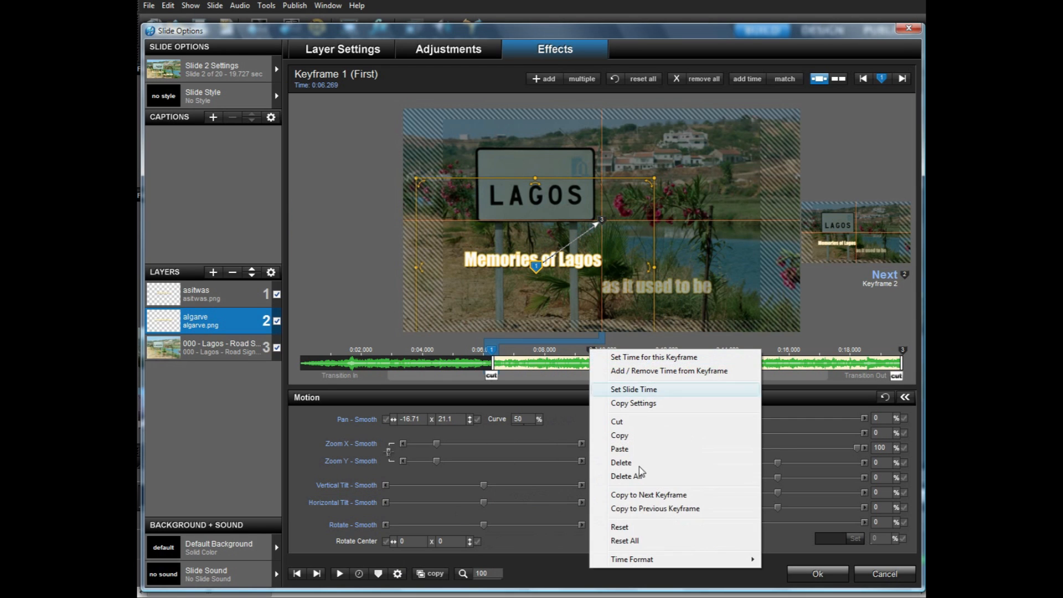
pyautogui.click(642, 497)
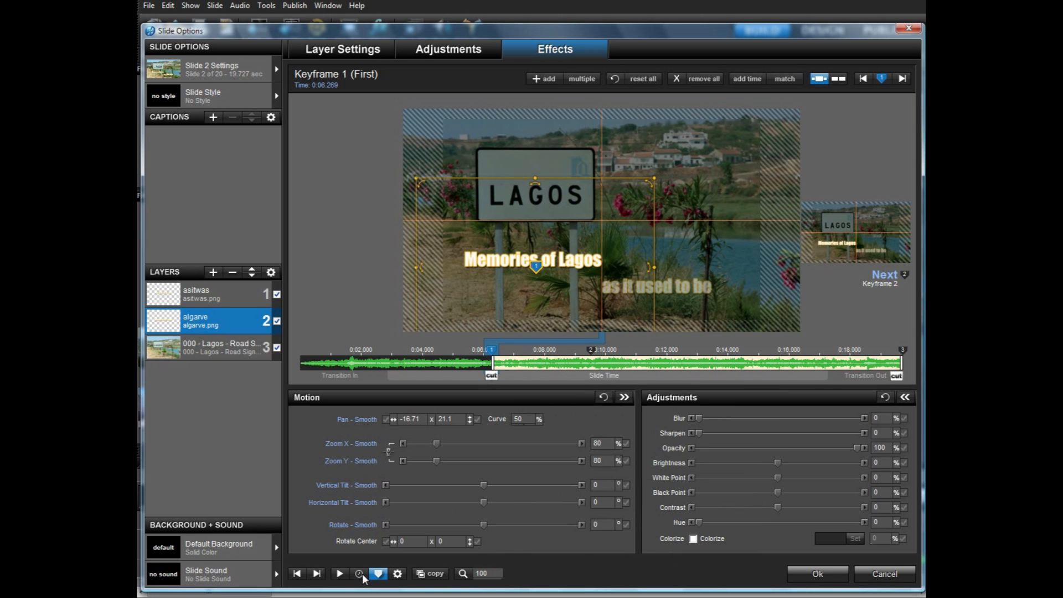
# - Preview the slide and move the algarve layer's second keyframe to about 9.11 seconds
pyautogui.click(340, 573)
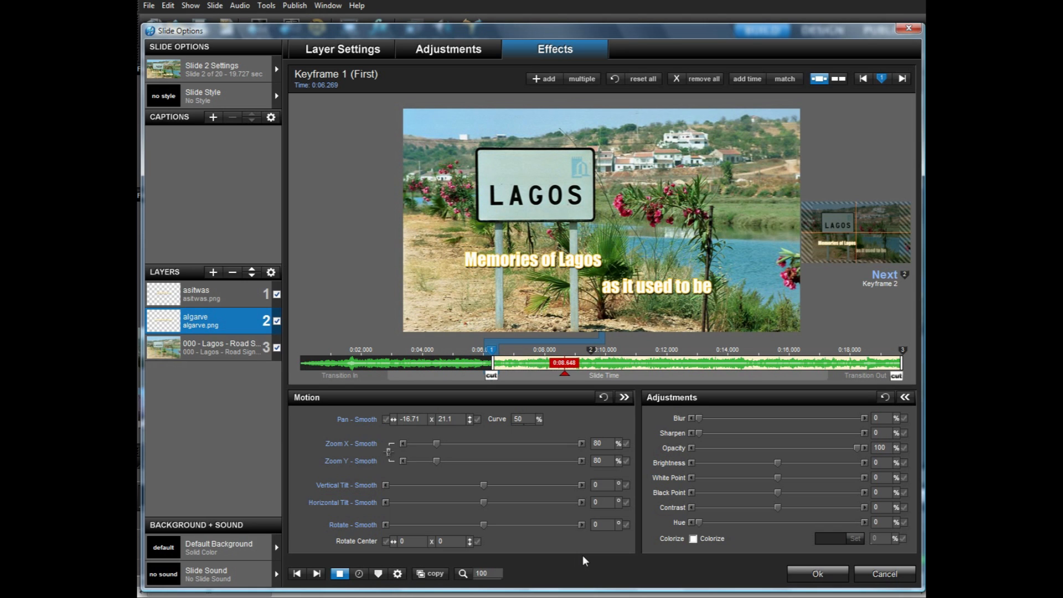
pyautogui.click(337, 574)
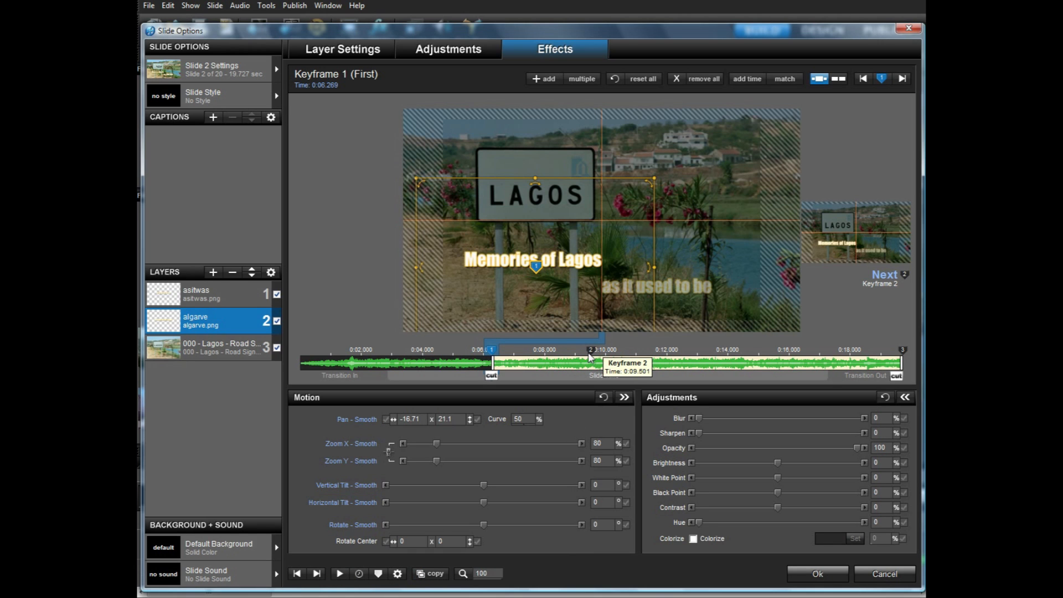
pyautogui.moveTo(591, 354); pyautogui.dragTo(579, 356)
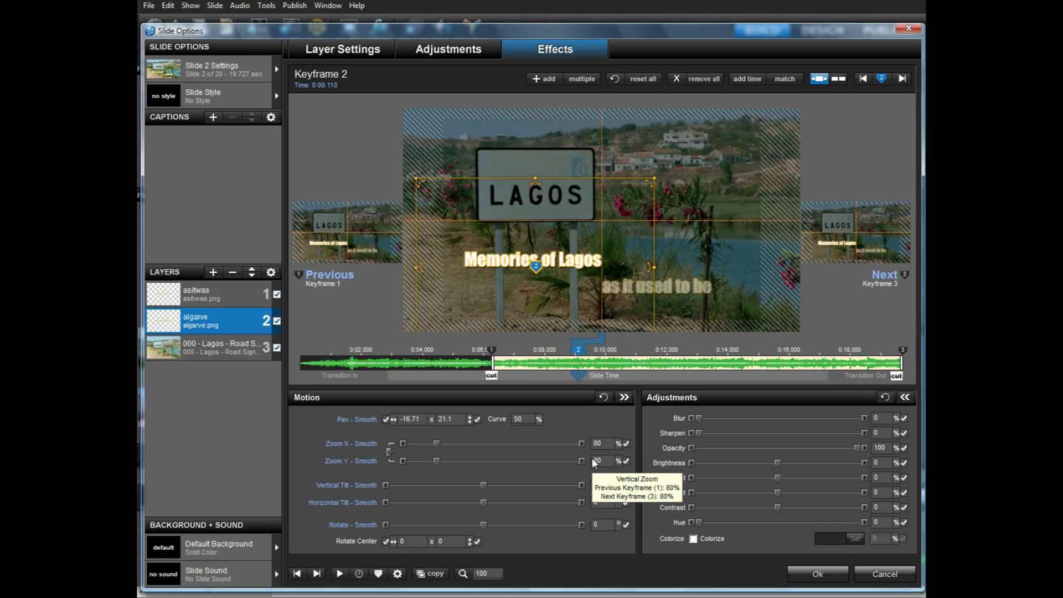
# - Set the horizontal tilt at the algarve layer's first keyframe to -90 degrees
pyautogui.click(492, 350)
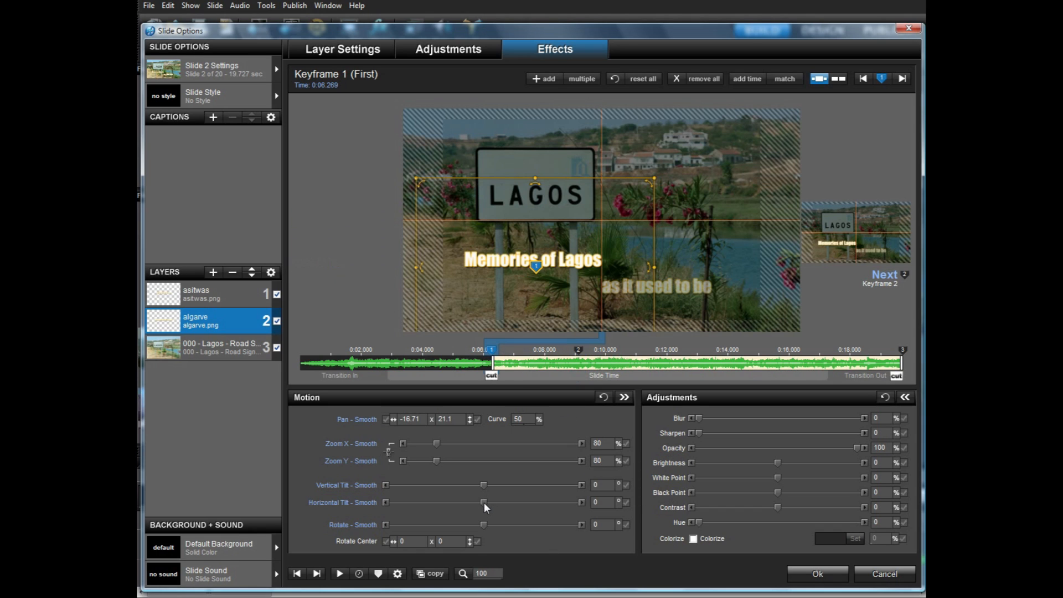
pyautogui.moveTo(484, 502); pyautogui.dragTo(463, 503)
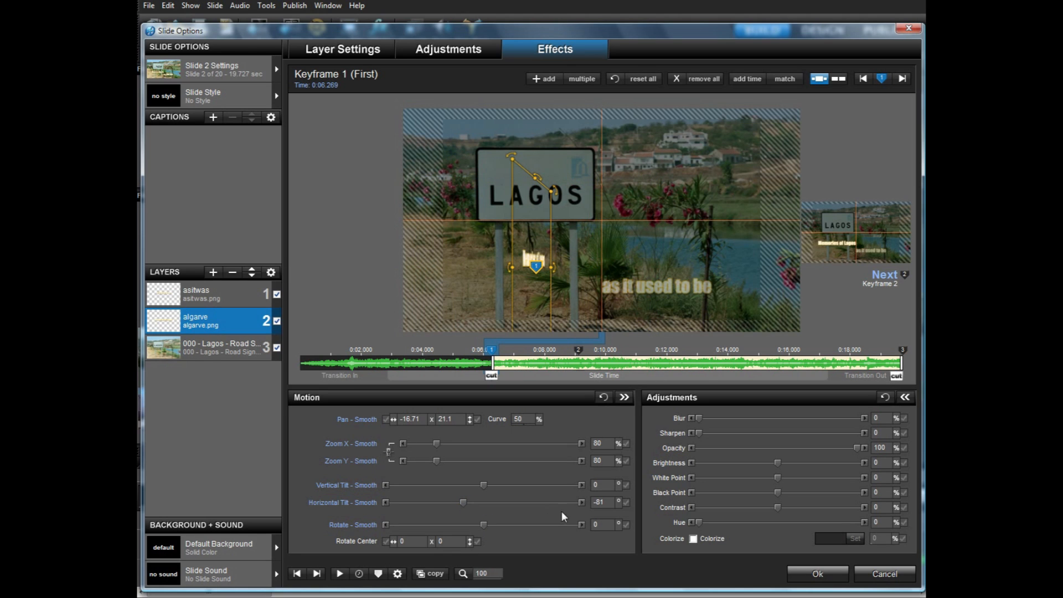
pyautogui.write('-90')
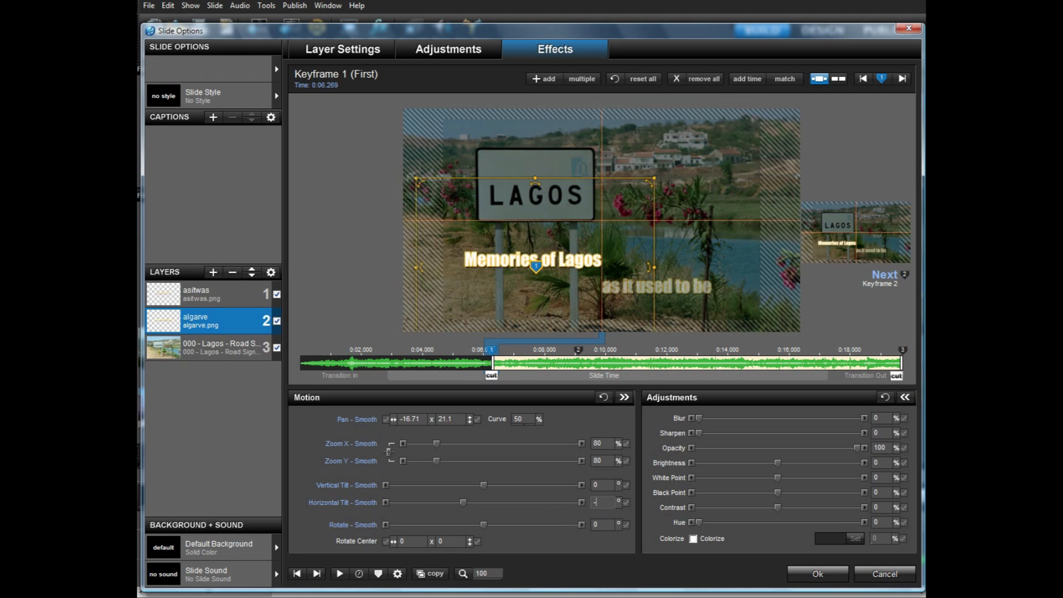
# - Preview the slide twice to check the flip-in of the "Memories of Lagos" caption
pyautogui.click(340, 573)
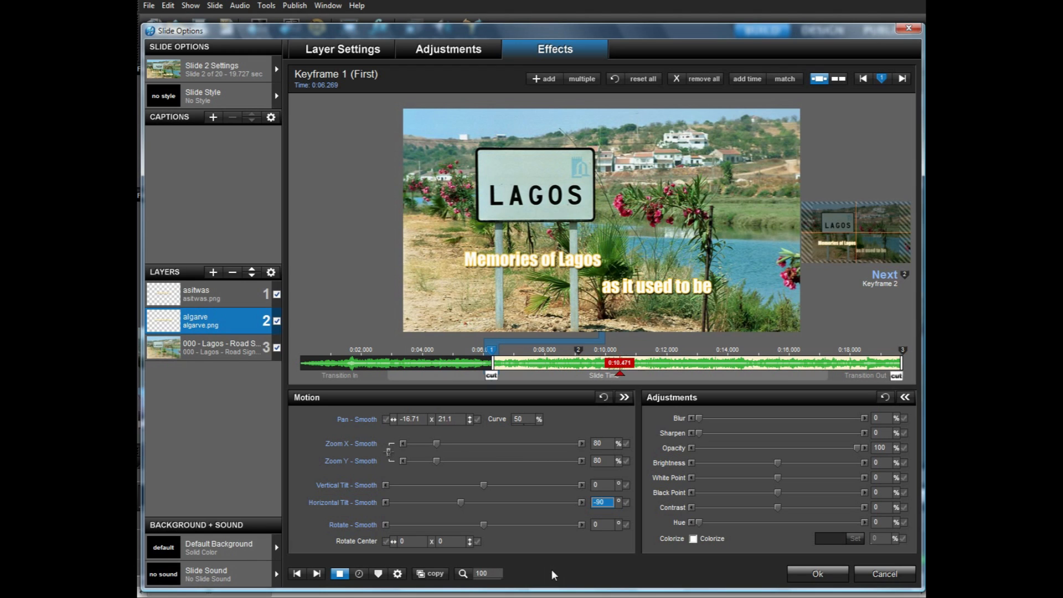
pyautogui.click(338, 576)
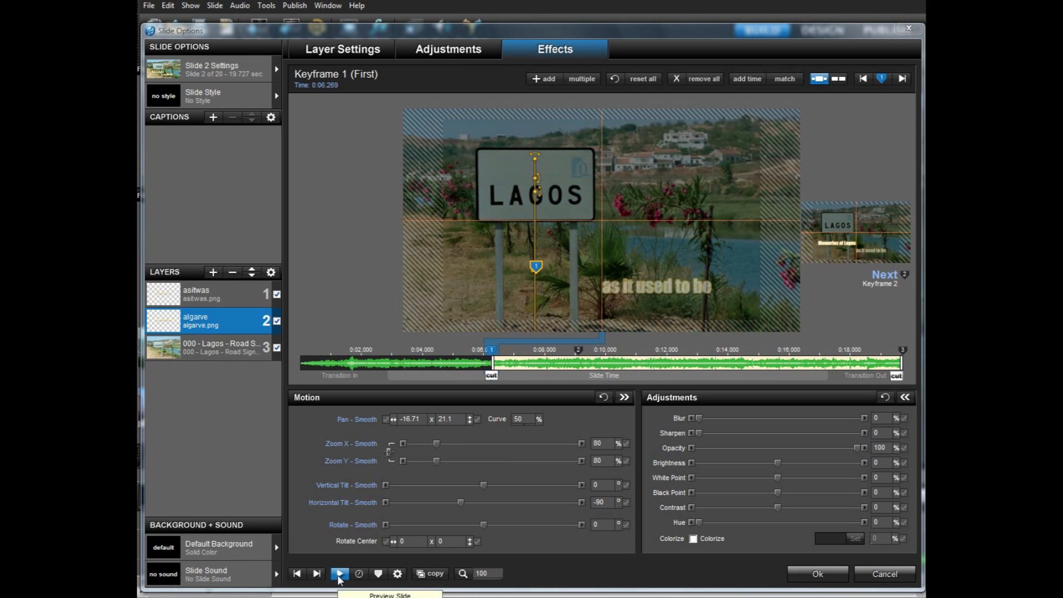
pyautogui.click(338, 575)
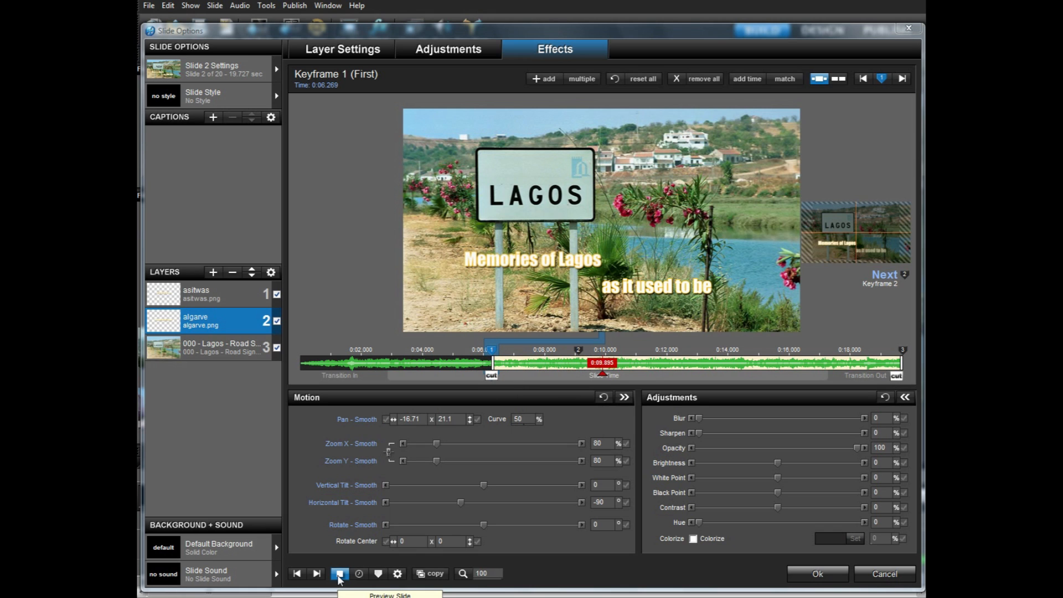
pyautogui.click(340, 575)
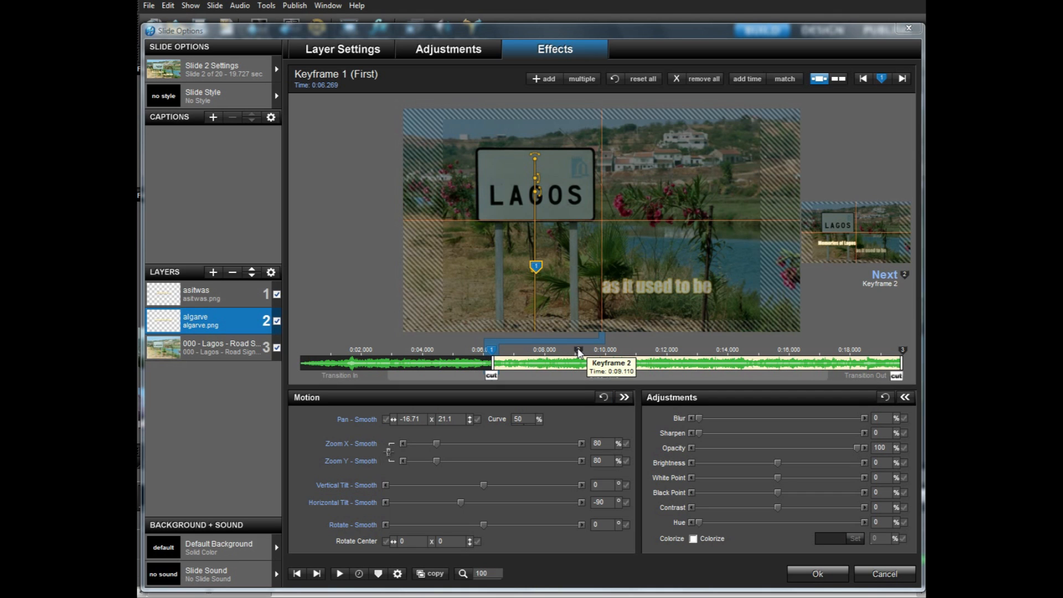
# - Set the time of the asitwas layer's starting keyframe to 9.110 seconds
pyautogui.click(240, 298)
pyautogui.rightClick(302, 355)
pyautogui.click(308, 358)
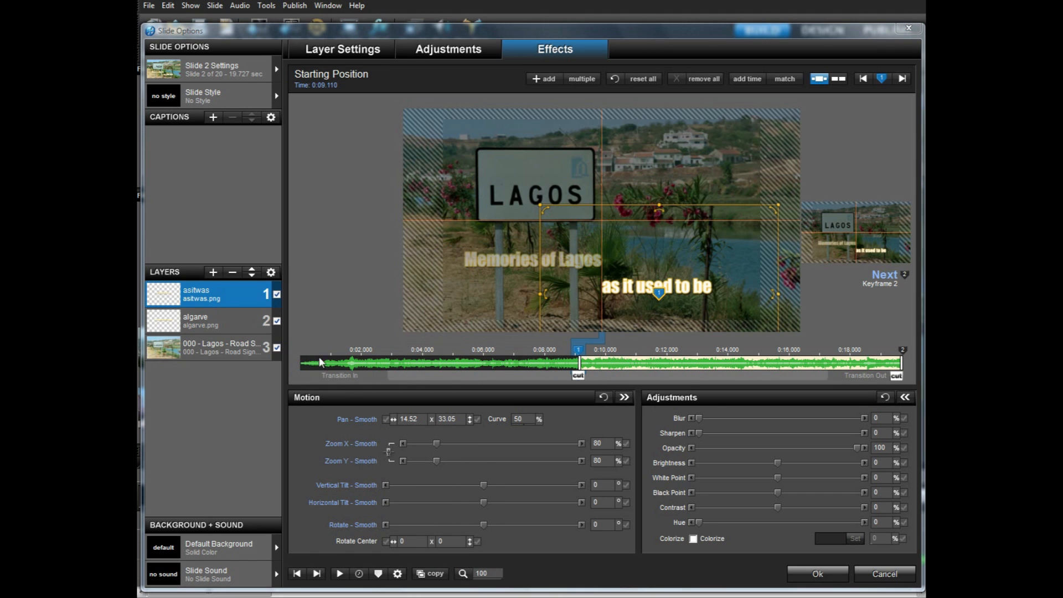
# - Add an asitwas keyframe at about 12 seconds and copy the first keyframe's settings to it
pyautogui.doubleClick(669, 355)
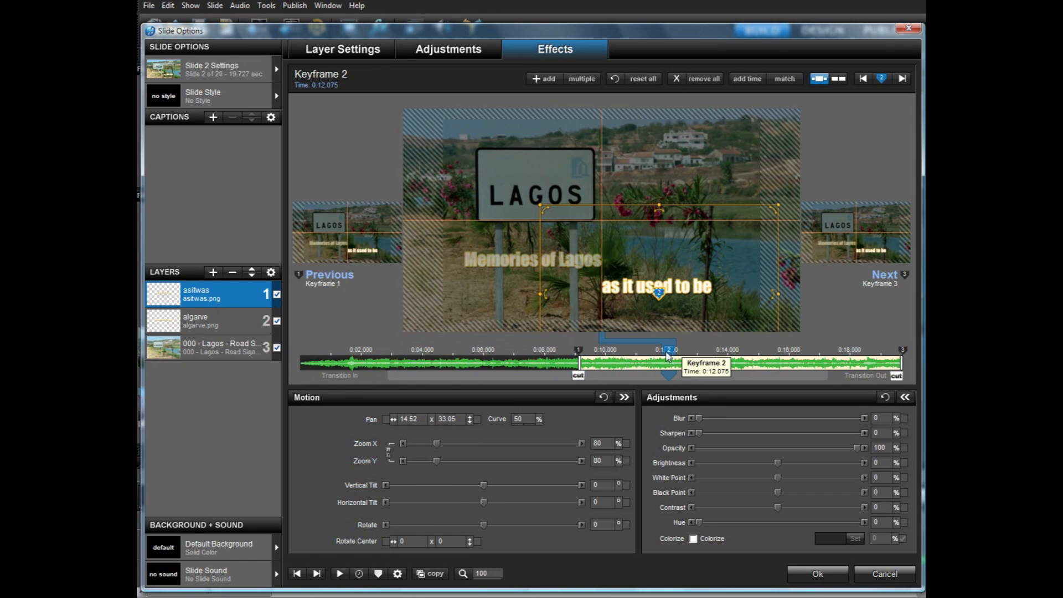
pyautogui.click(579, 351)
pyautogui.rightClick(580, 351)
pyautogui.click(642, 496)
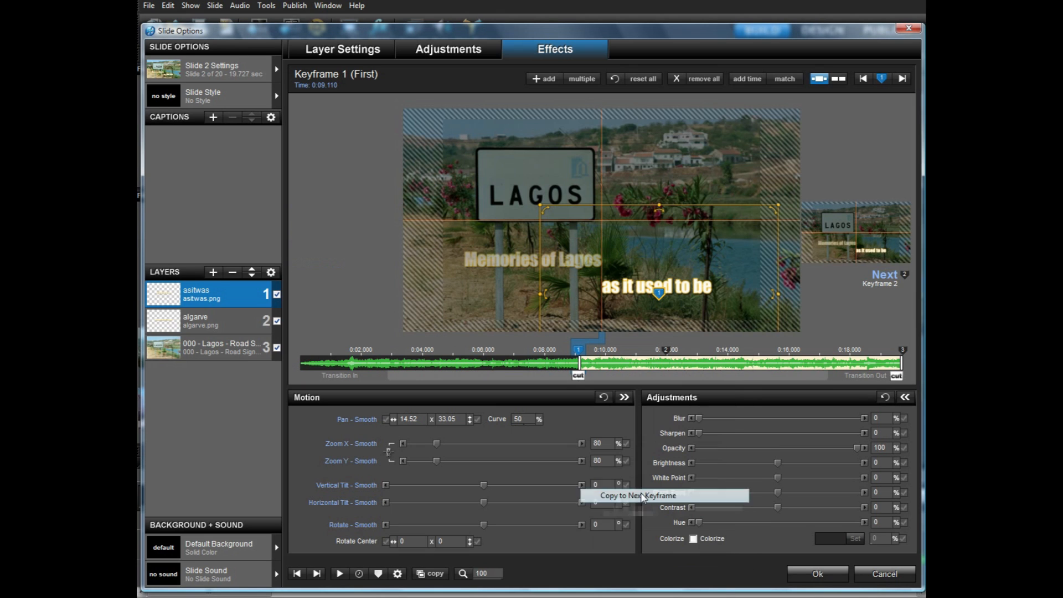
# - Set the horizontal tilt at the asitwas layer's first keyframe to 90 degrees and preview the slide
pyautogui.moveTo(485, 501)
pyautogui.mouseDown()
pyautogui.moveTo(473, 497)
pyautogui.moveTo(497, 498)
pyautogui.mouseUp()
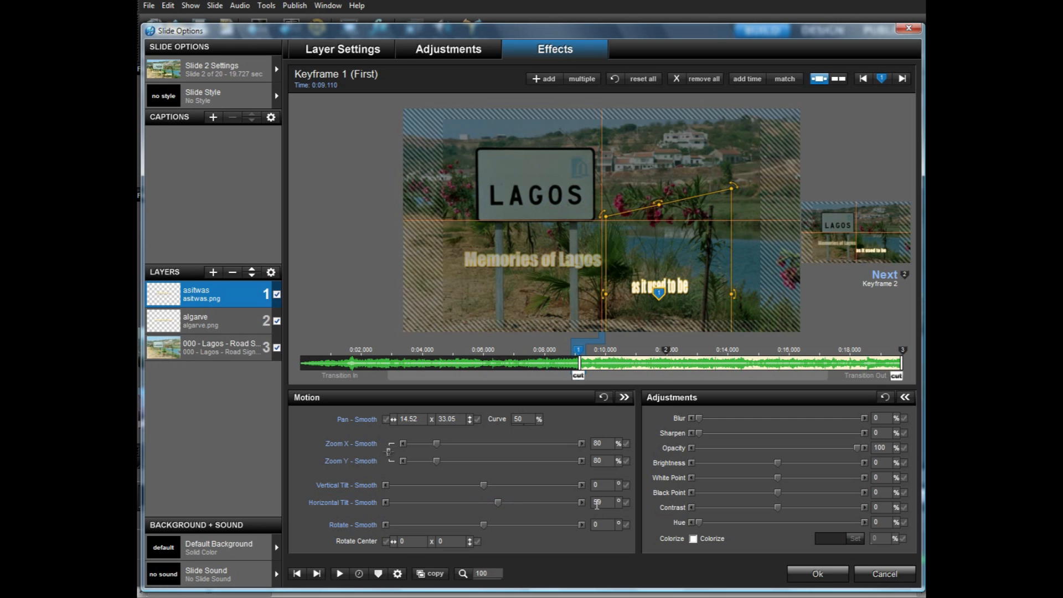
pyautogui.write('90')
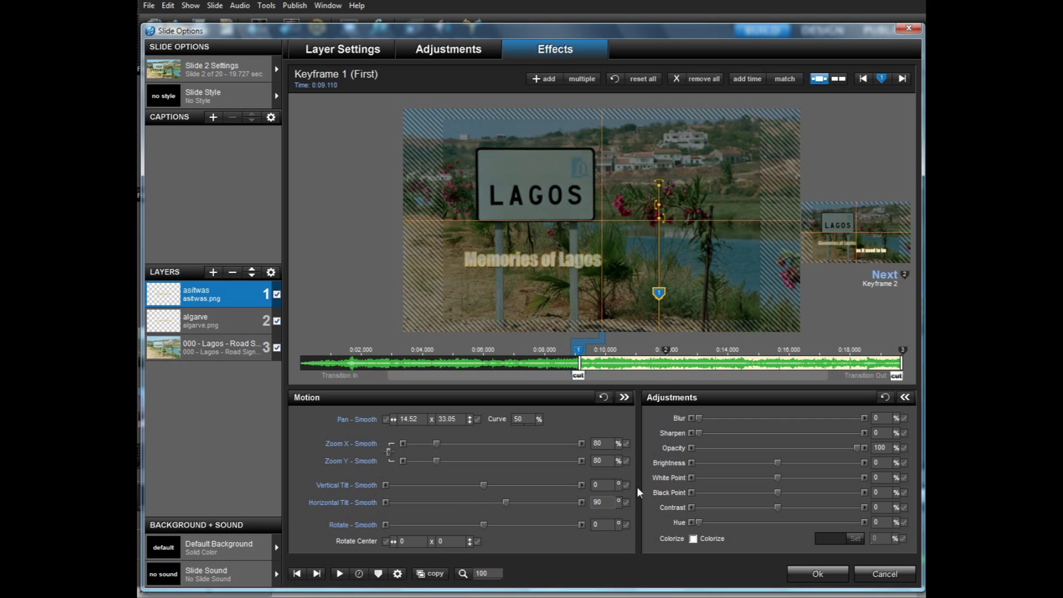
pyautogui.click(340, 574)
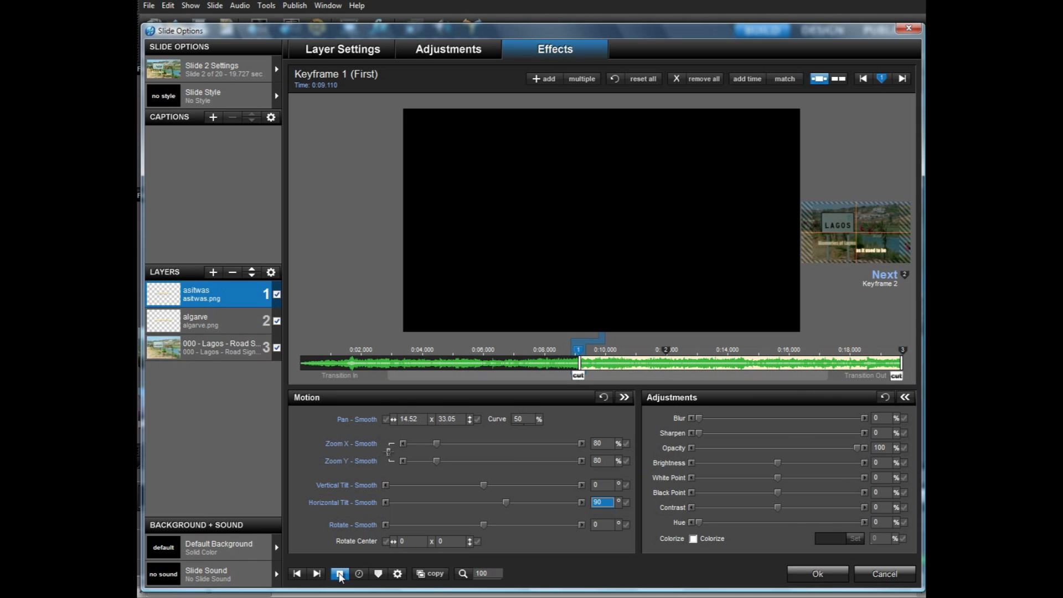
pyautogui.click(340, 574)
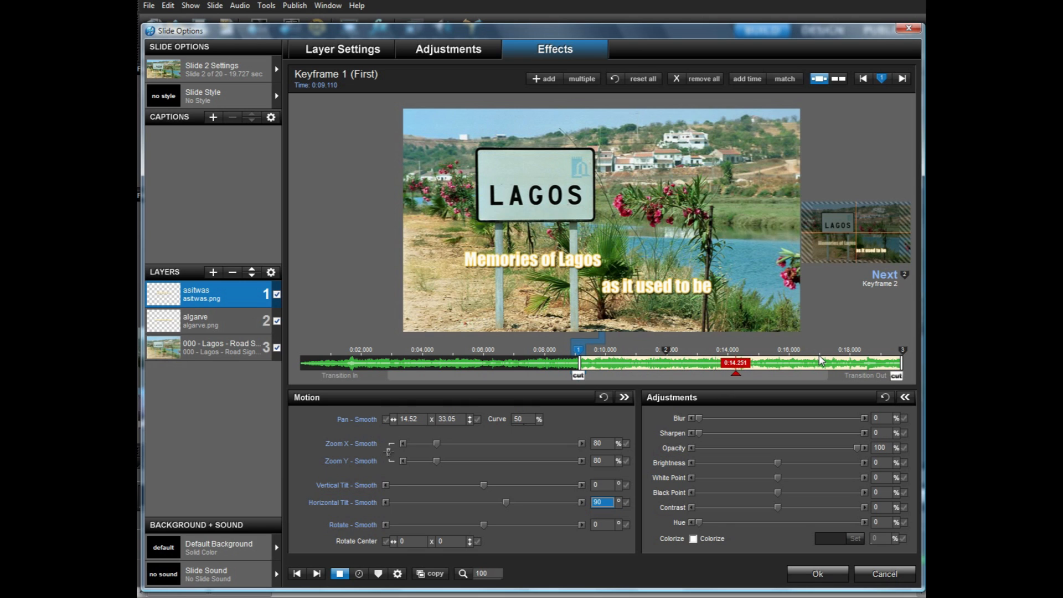
# - Add a third keyframe to the asitwas layer and set its time to 16 seconds
pyautogui.doubleClick(792, 354)
pyautogui.click(344, 574)
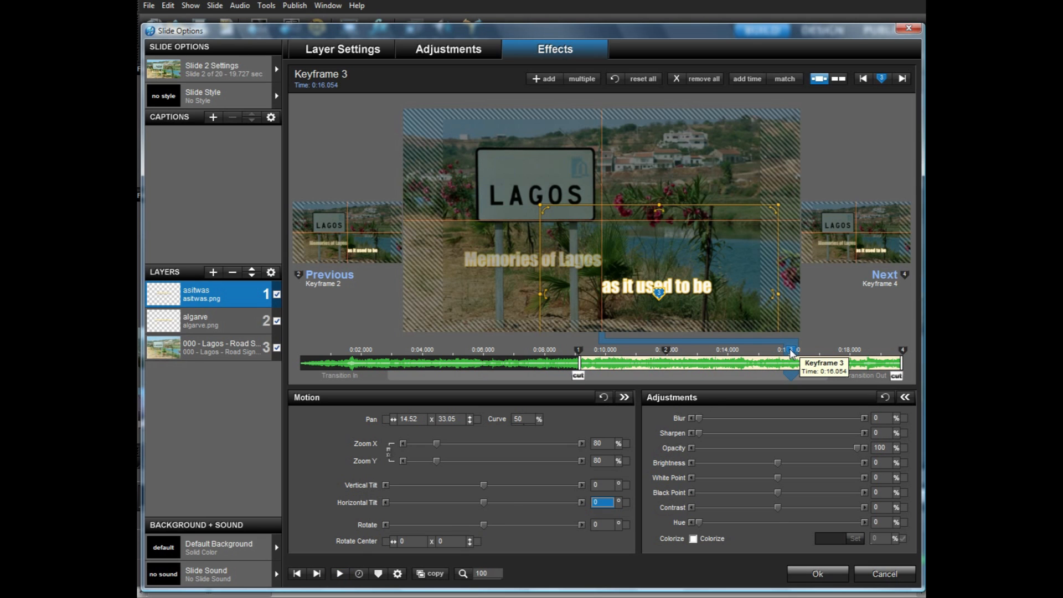
pyautogui.moveTo(792, 355); pyautogui.dragTo(794, 354)
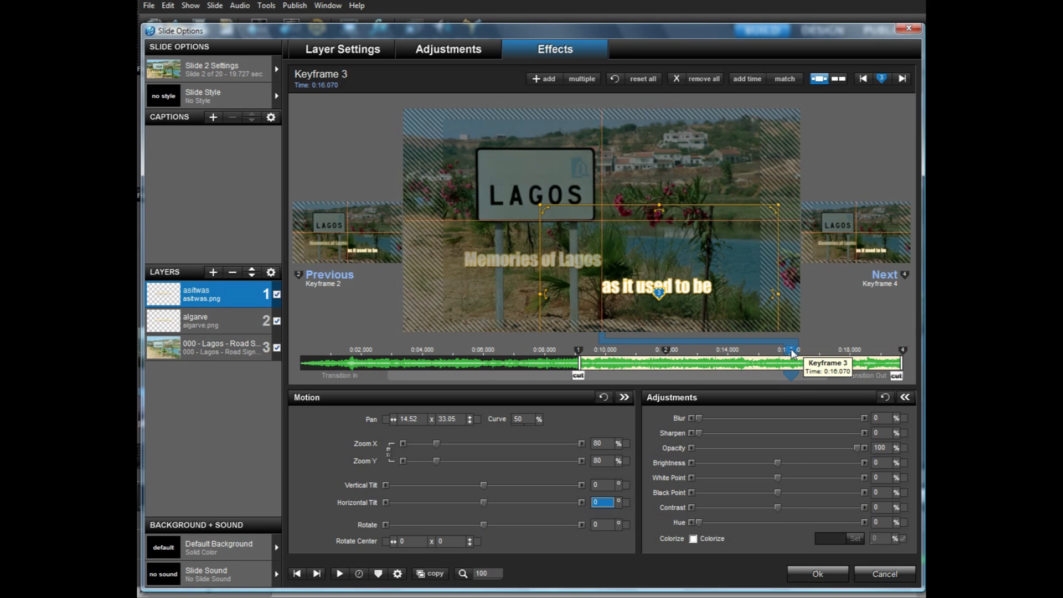
pyautogui.rightClick(792, 353)
pyautogui.click(775, 365)
pyautogui.write('1')
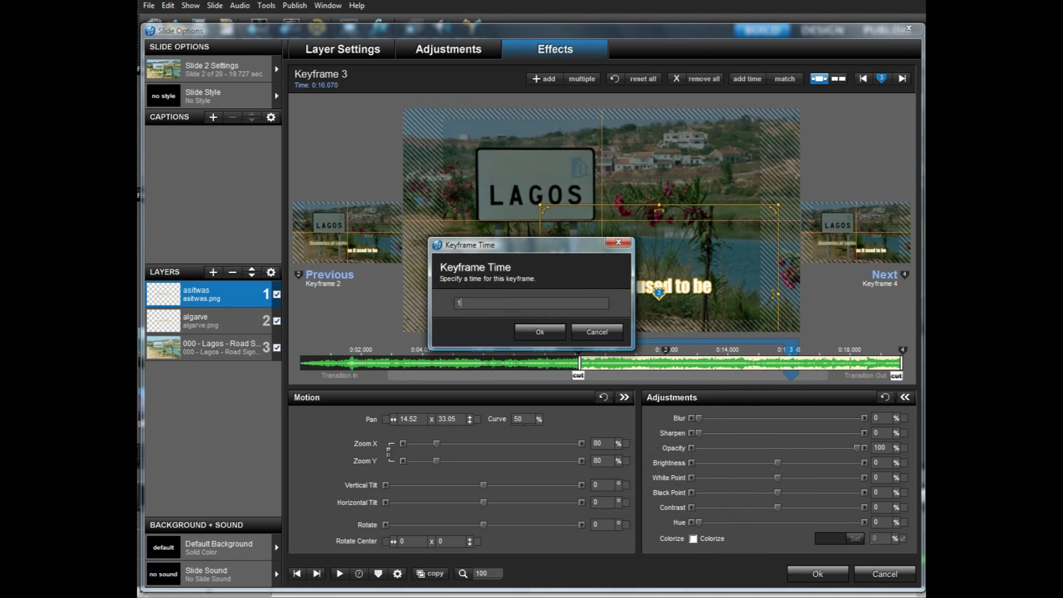
pyautogui.write('6')
pyautogui.press('Return')
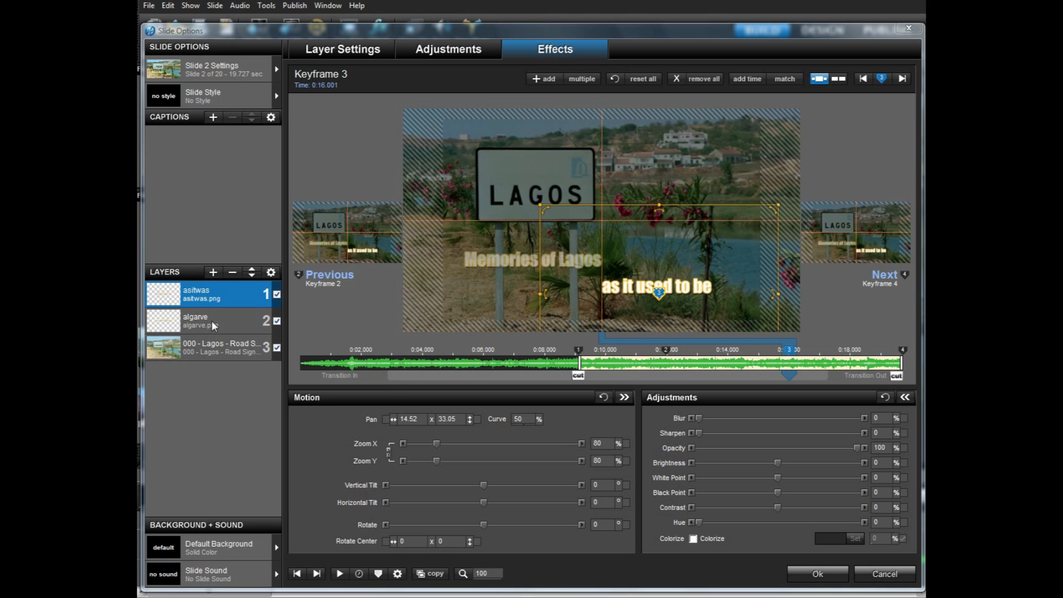
# - Set the time of the algarve layer's third keyframe to 16 seconds
pyautogui.click(212, 320)
pyautogui.rightClick(792, 351)
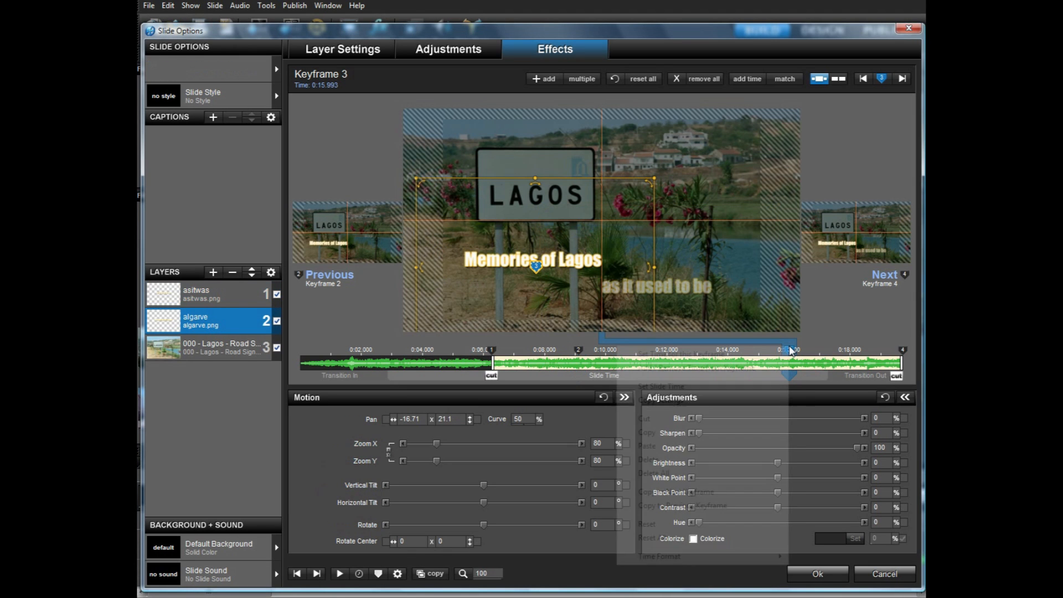
pyautogui.click(776, 355)
pyautogui.write('16')
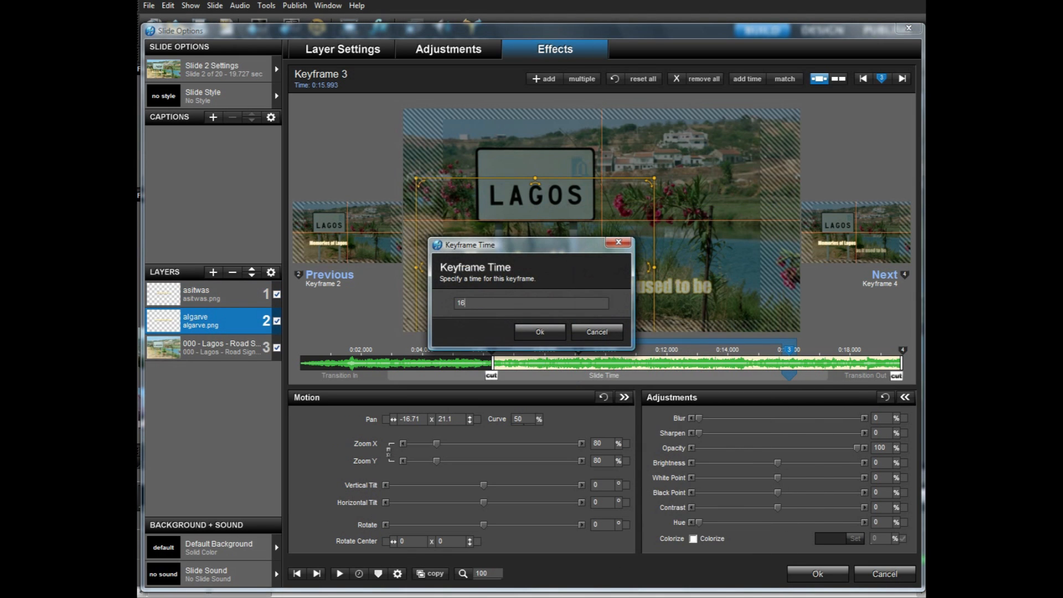
pyautogui.press('Return')
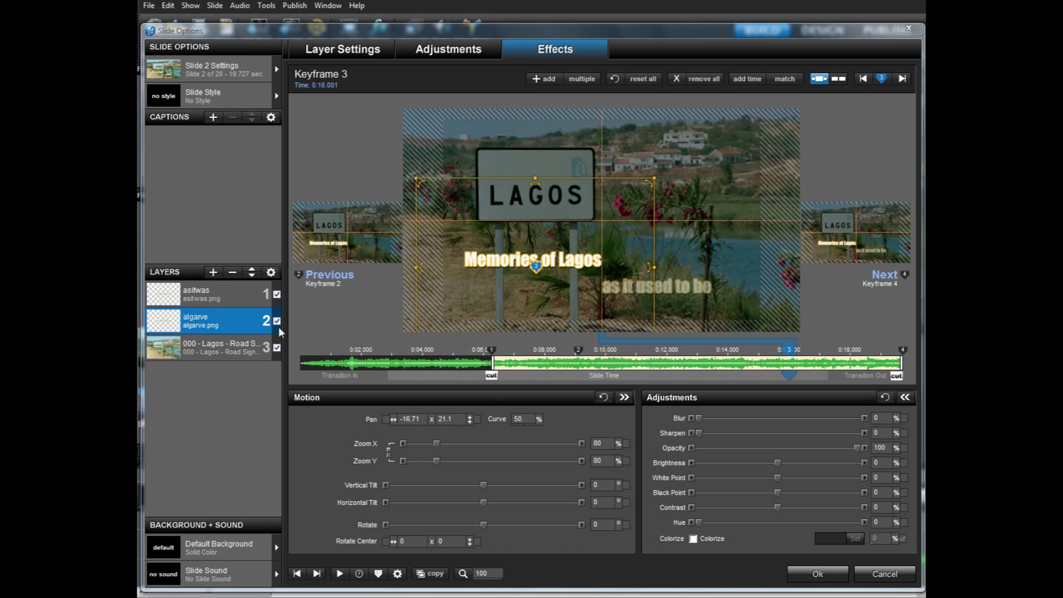
# - Copy the settings of the algarve layer's second keyframe to its third keyframe
pyautogui.click(578, 350)
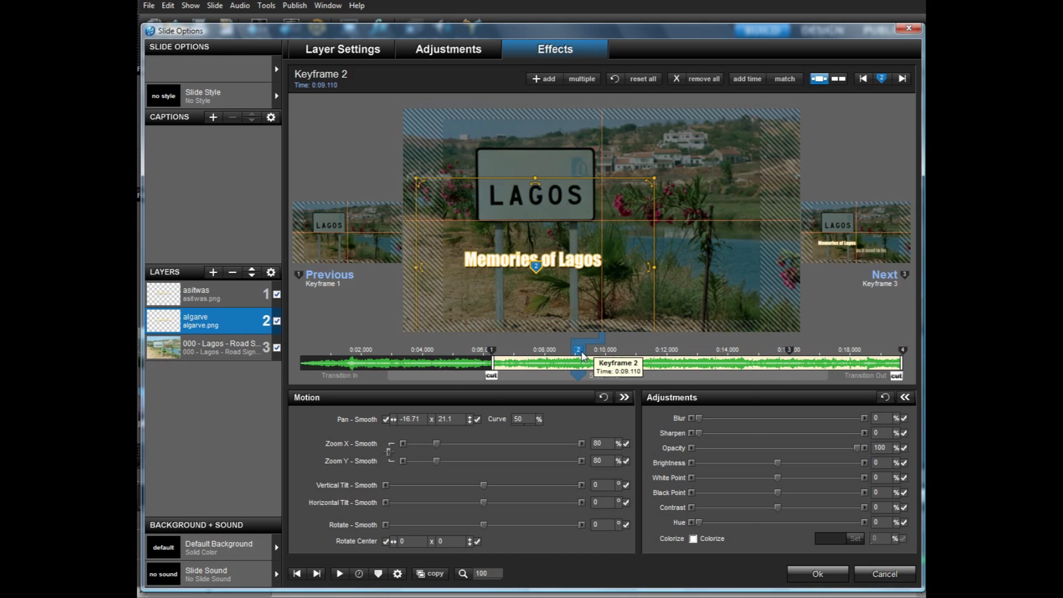
pyautogui.rightClick(578, 351)
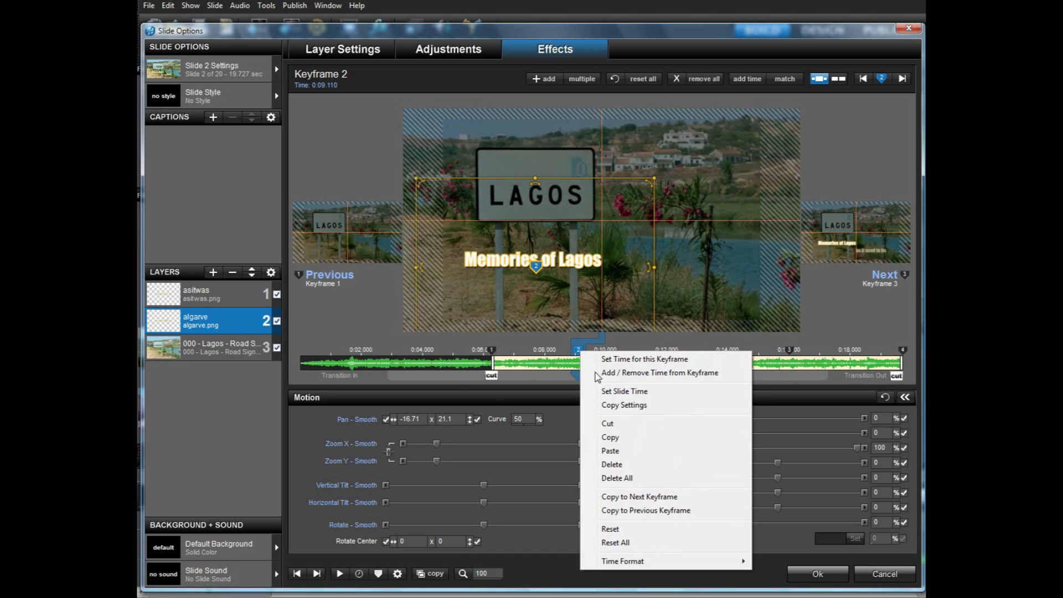
pyautogui.click(638, 496)
# - Set the zoom at the algarve layer's last keyframe to 120%
pyautogui.click(903, 350)
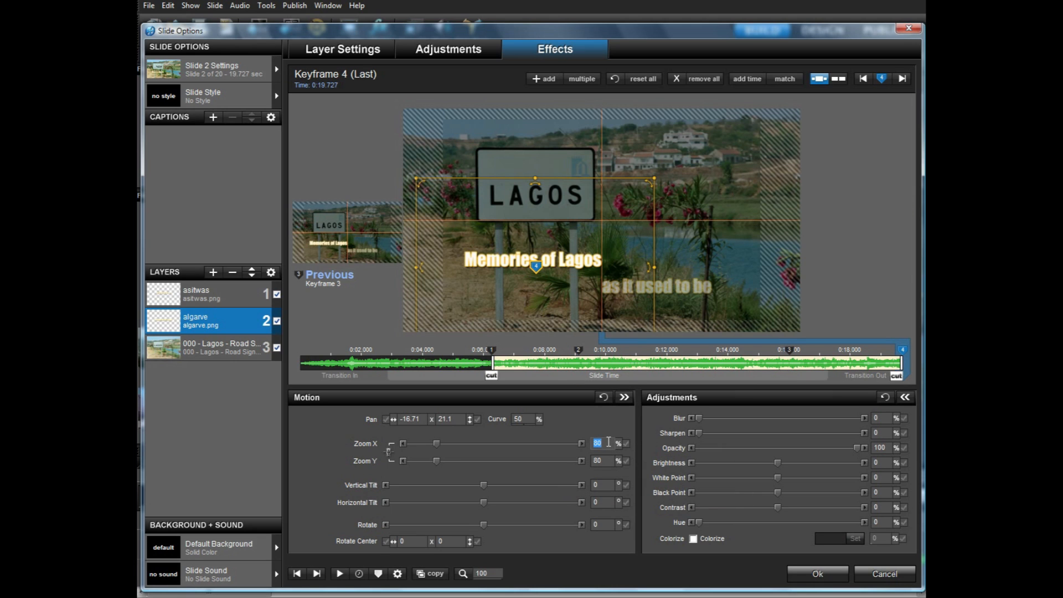
pyautogui.write('120')
pyautogui.press('Return')
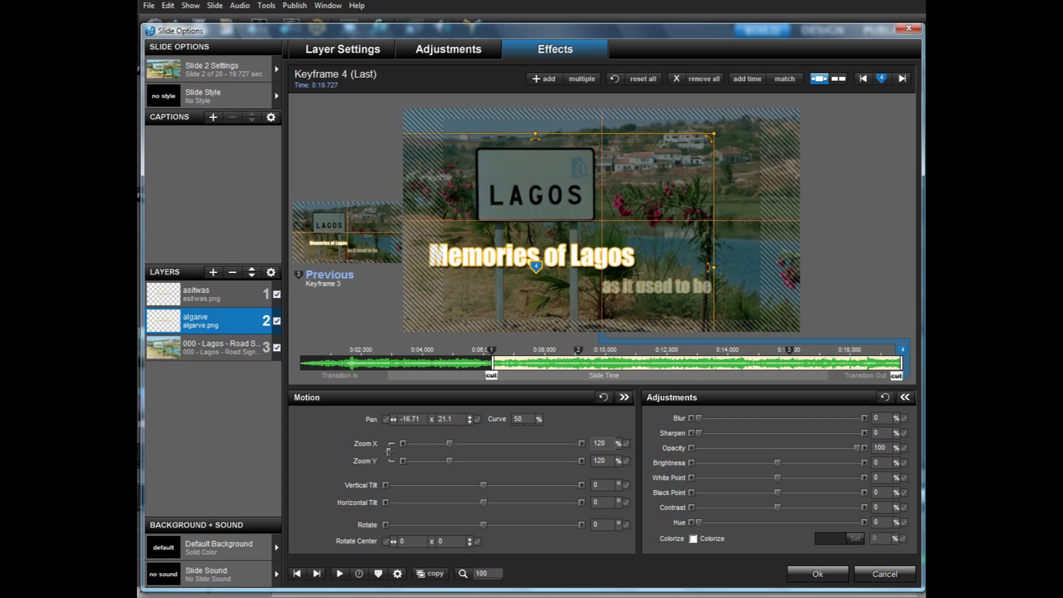
# - Copy the settings of the asitwas layer's second keyframe to its third keyframe
pyautogui.click(198, 291)
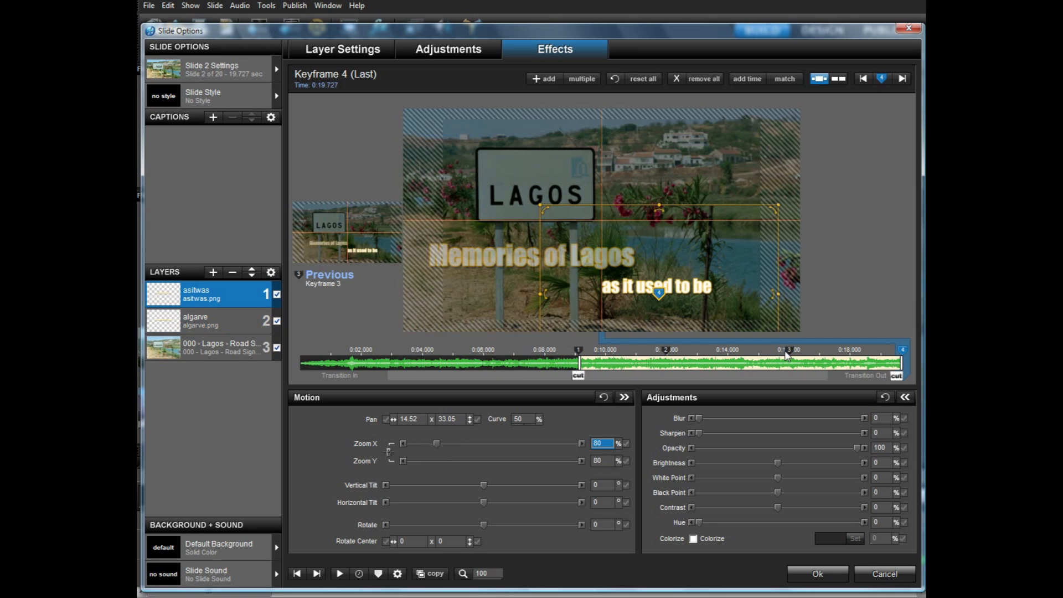
pyautogui.click(666, 350)
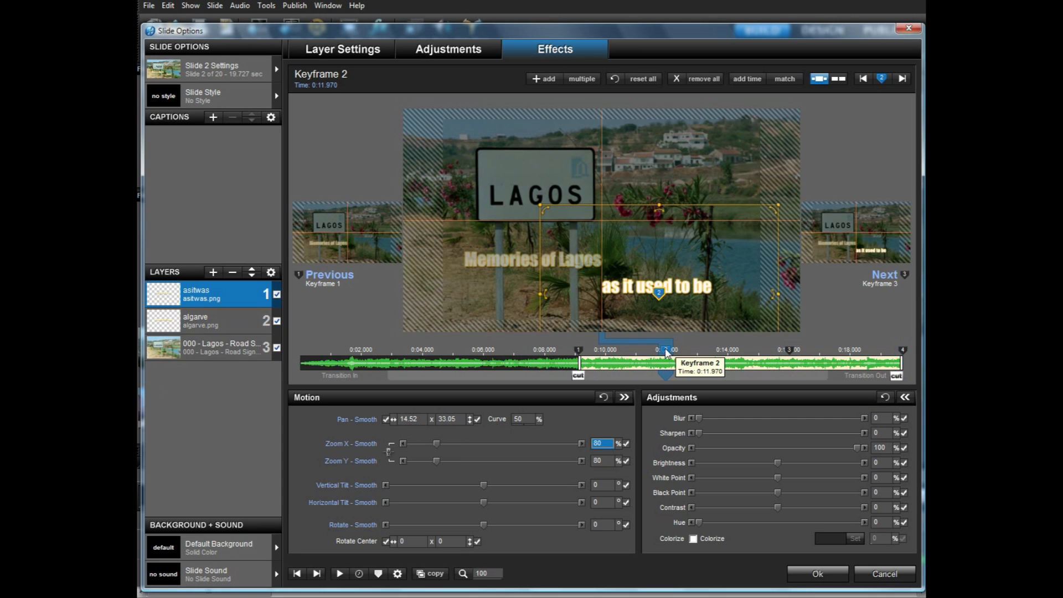
pyautogui.rightClick(666, 350)
pyautogui.click(722, 494)
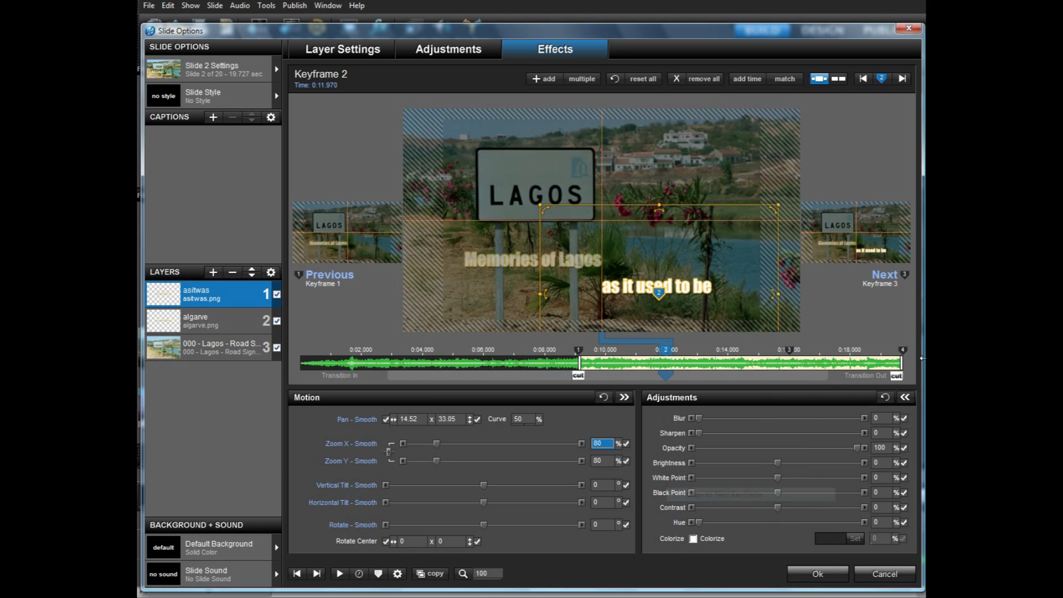
pyautogui.click(796, 352)
# - Set the zoom at the asitwas layer's last keyframe to 120% and preview the slide
pyautogui.click(903, 350)
pyautogui.write('120')
pyautogui.press('Return')
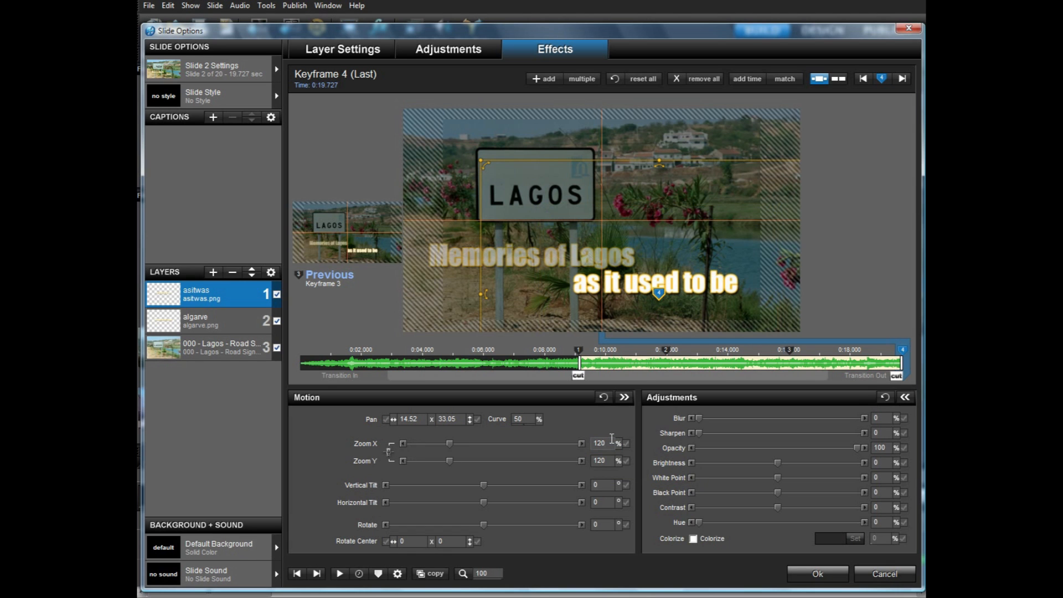
pyautogui.click(339, 575)
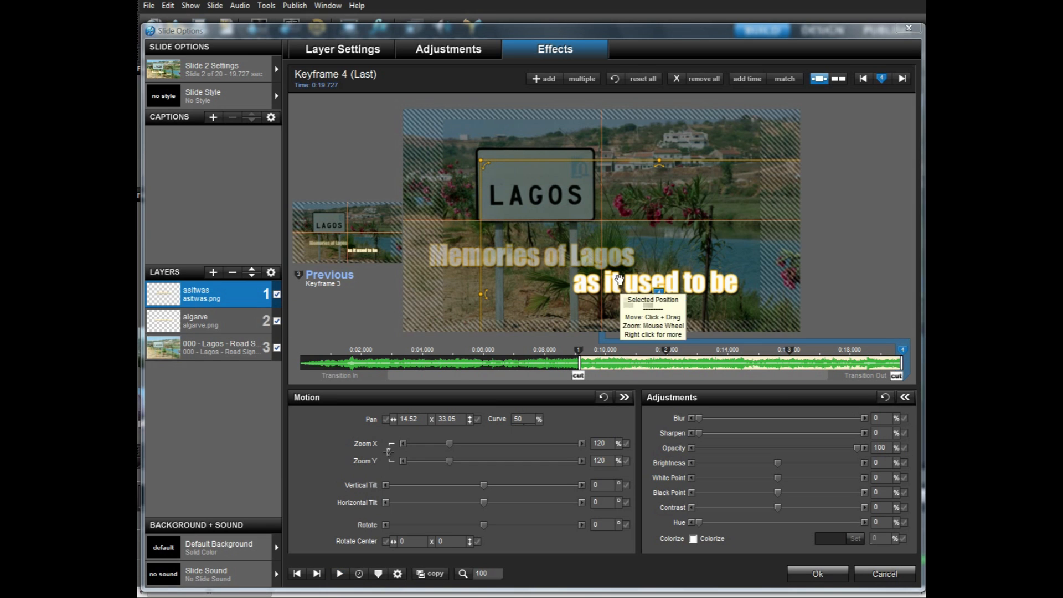
# - Set the opacity at the asitwas layer's last keyframe to 0% and check its third keyframe
pyautogui.doubleClick(881, 448)
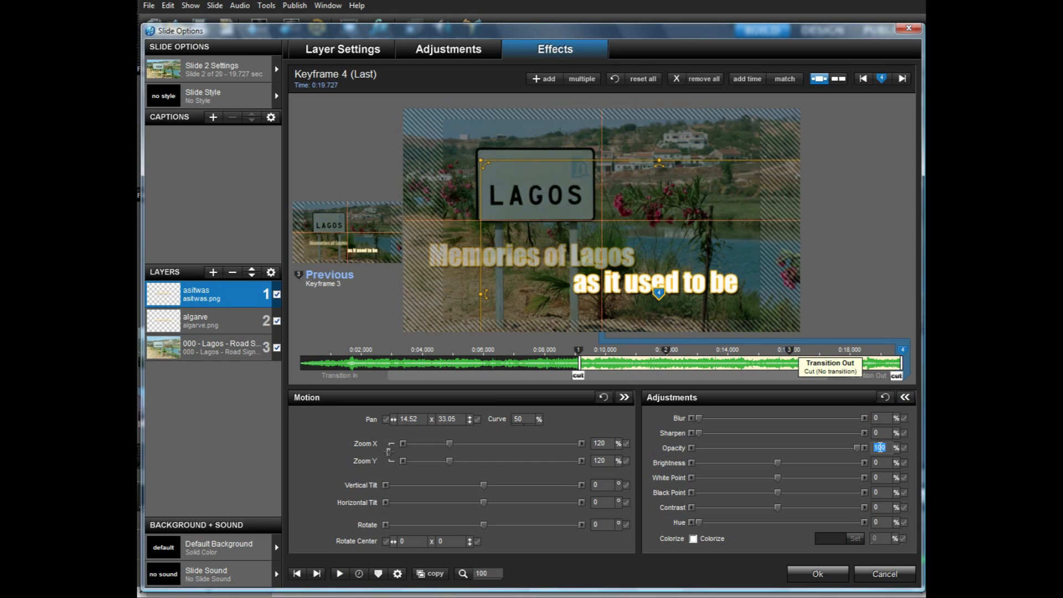
pyautogui.write('0')
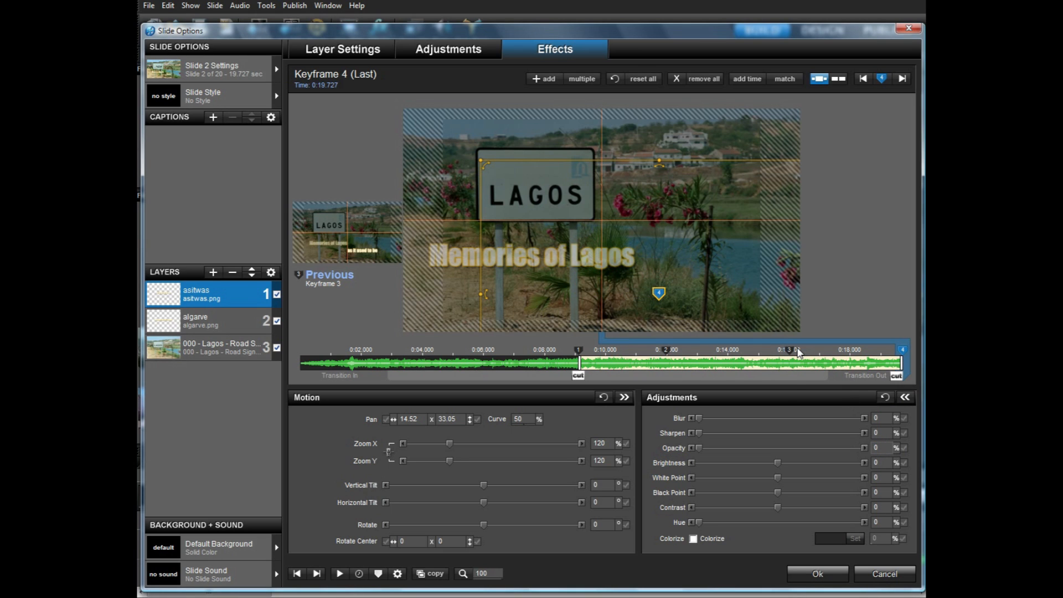
pyautogui.click(791, 350)
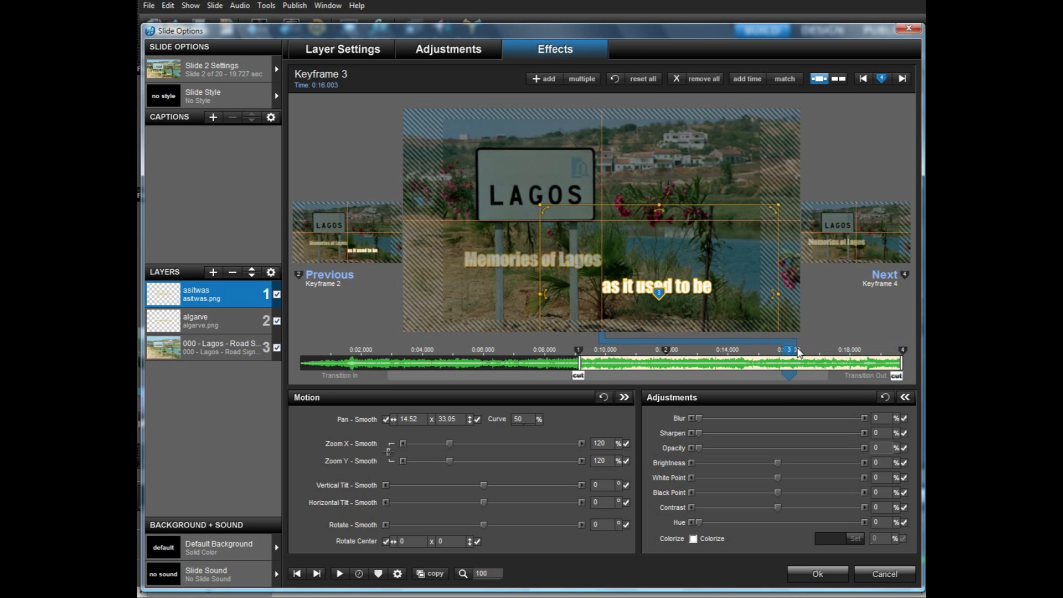
# - Set the opacity at the algarve layer's last keyframe to 0%
pyautogui.click(268, 324)
pyautogui.click(903, 350)
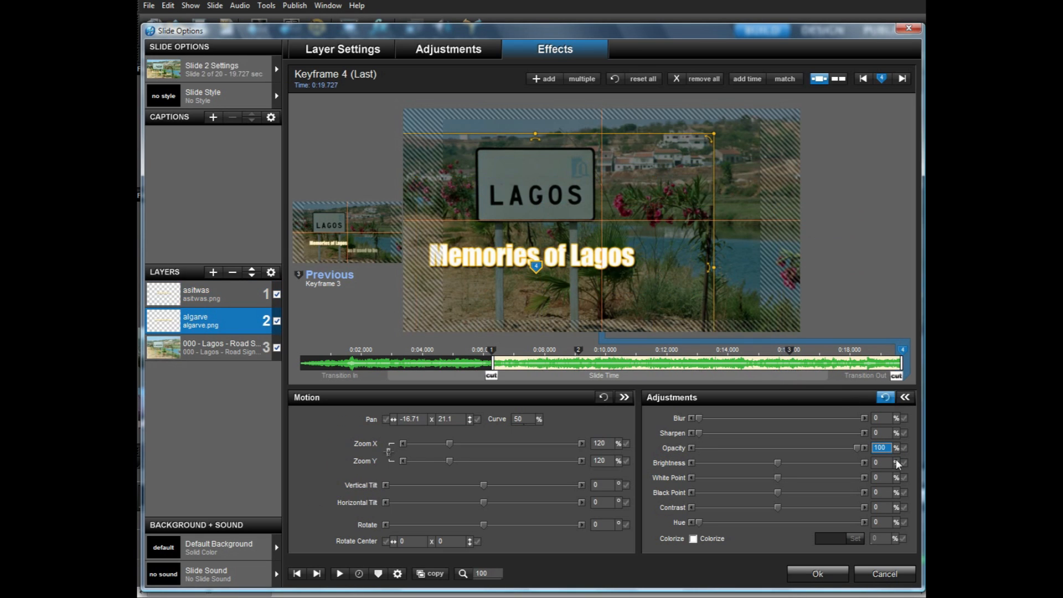
pyautogui.write('0')
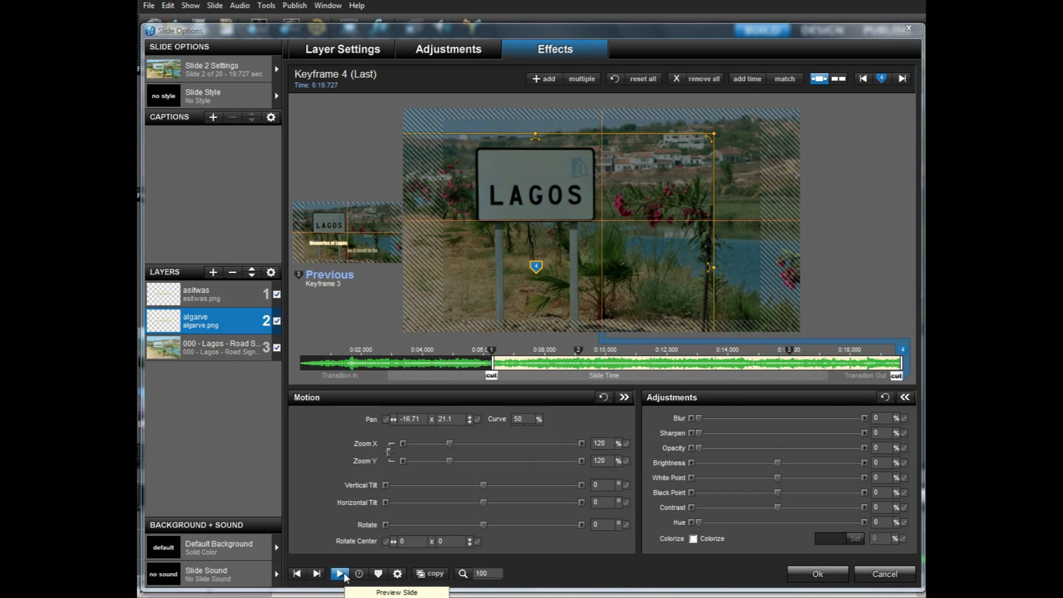
# - Preview the slide with both captions fading out and select the algarve layer's second keyframe
pyautogui.click(344, 573)
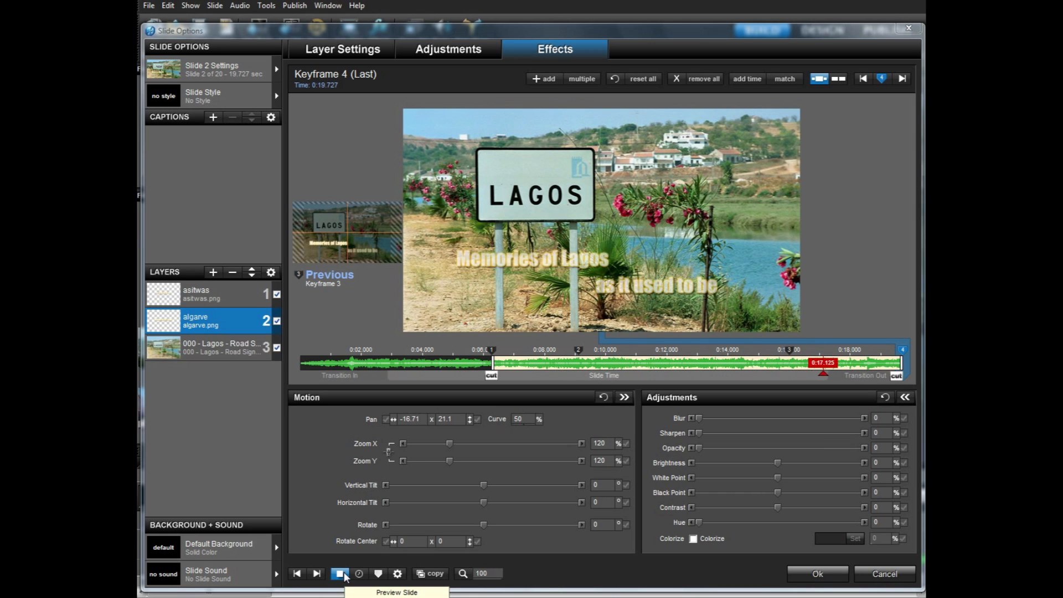
pyautogui.click(344, 572)
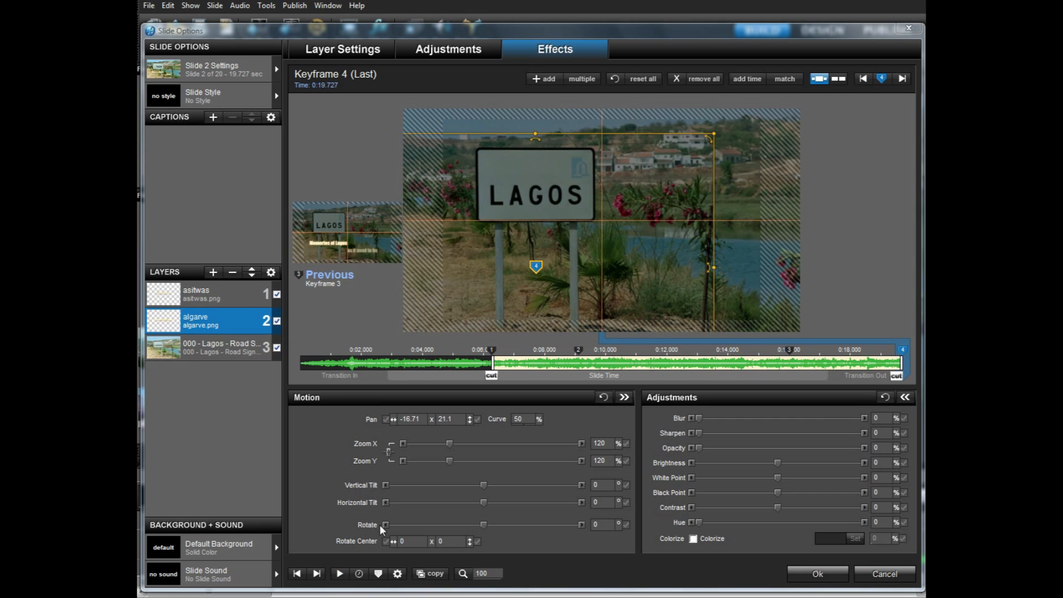
pyautogui.click(579, 350)
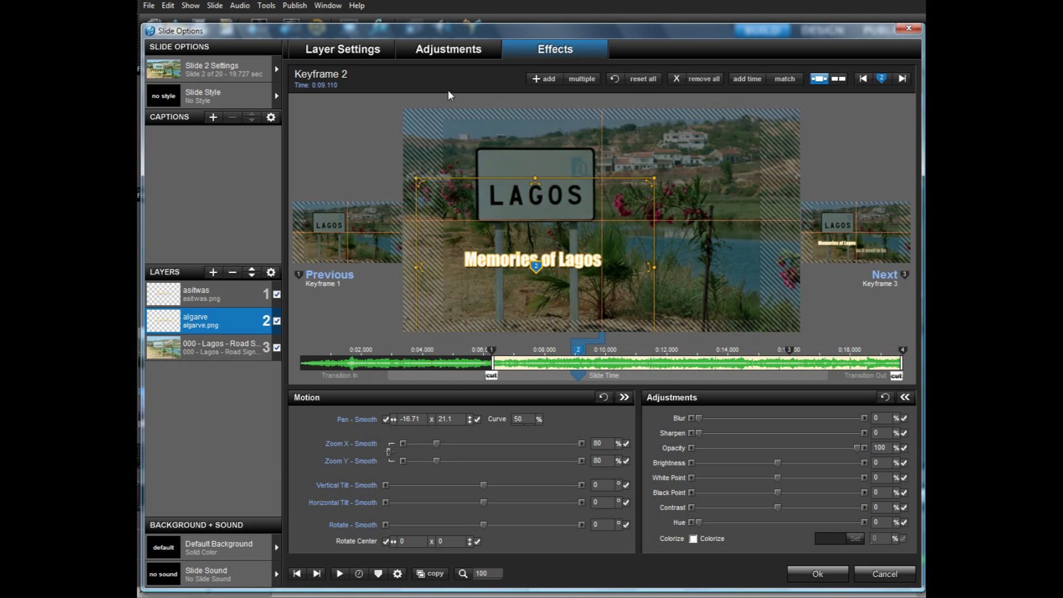
# - Colorize the algarve layer with pure blue, RGB 0, 0, 255
pyautogui.click(443, 49)
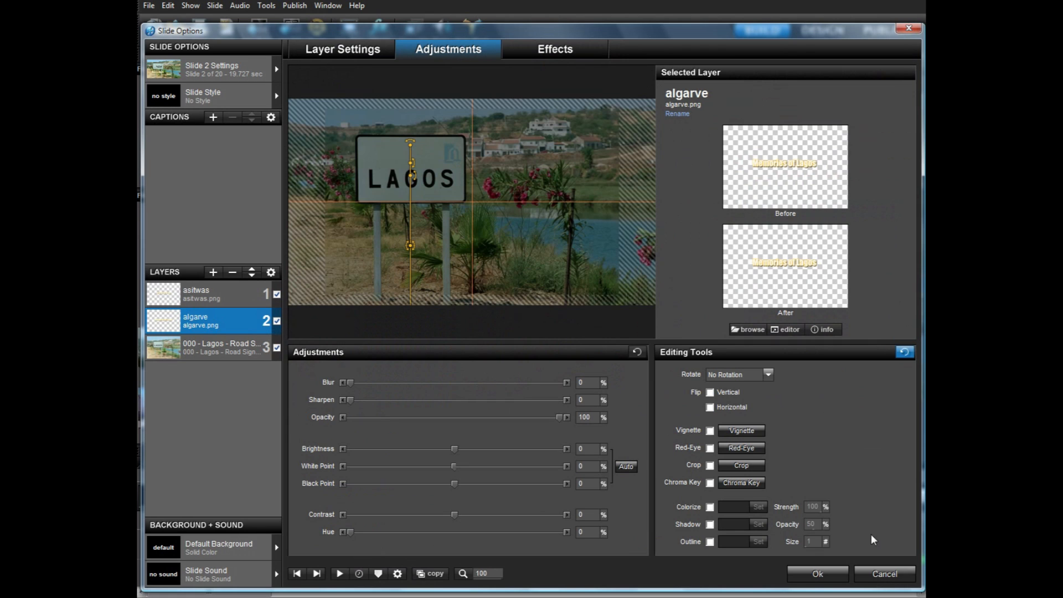
pyautogui.click(710, 507)
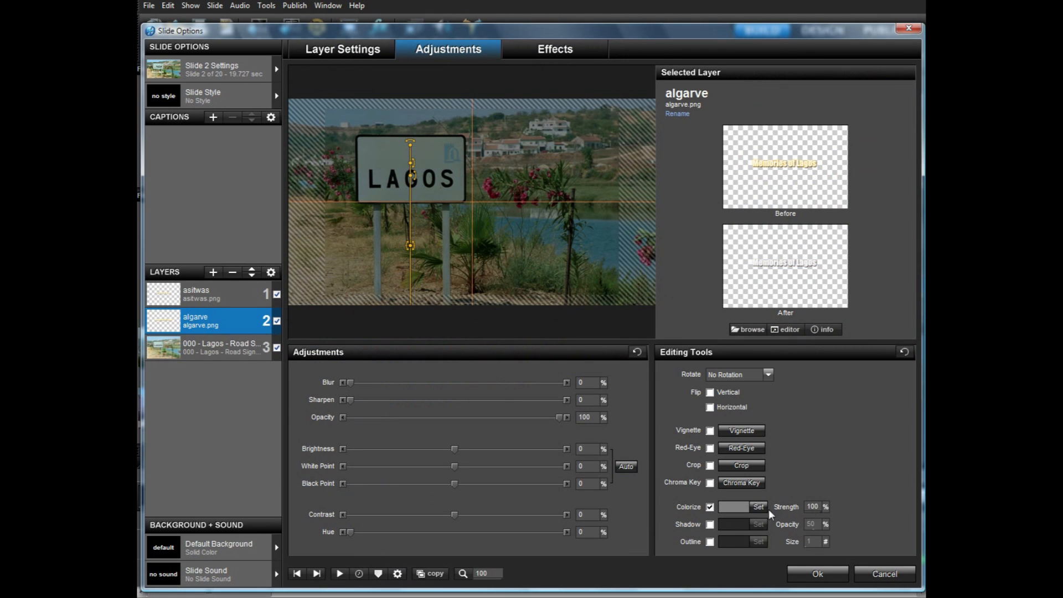
pyautogui.click(757, 507)
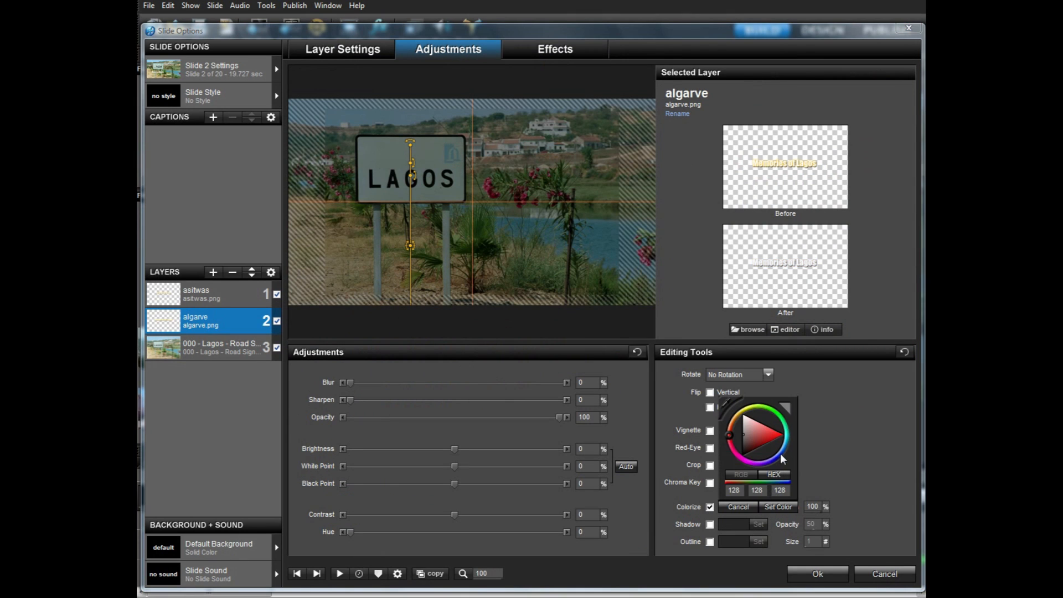
pyautogui.moveTo(773, 437); pyautogui.dragTo(782, 435)
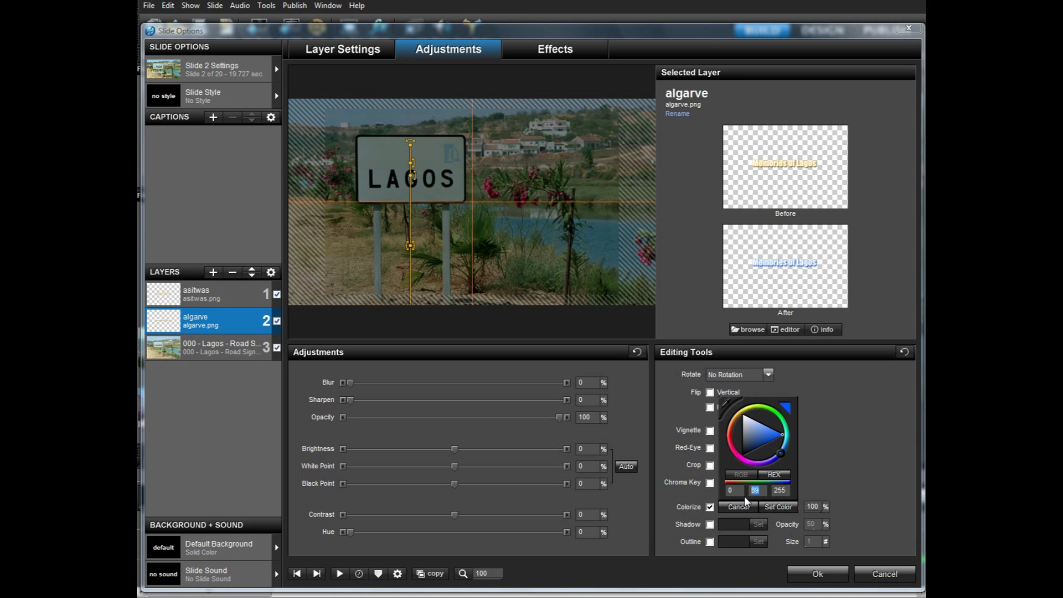
pyautogui.write('0')
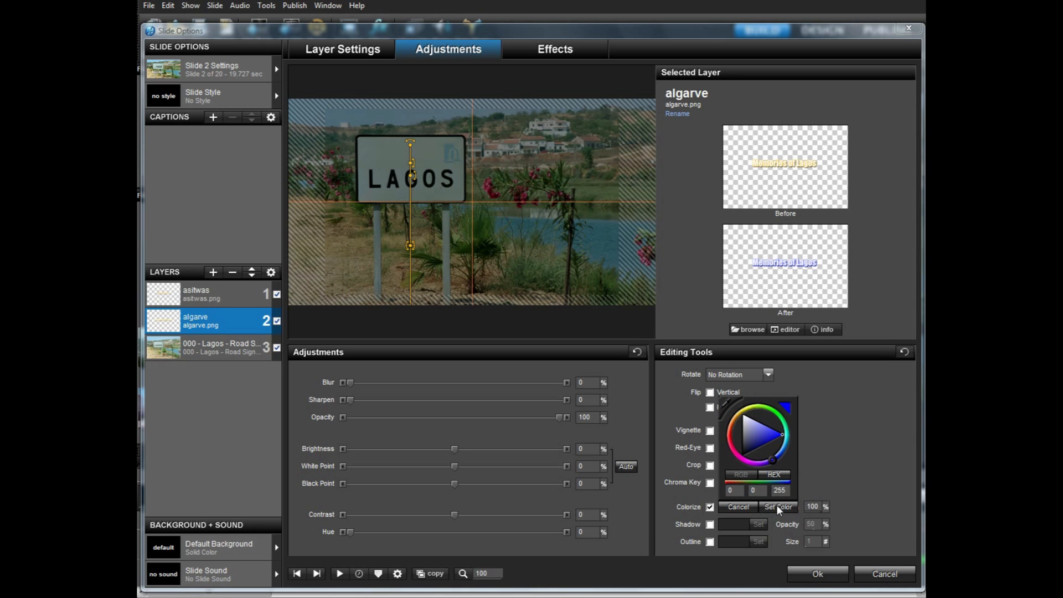
pyautogui.click(778, 508)
# - Colorize the asitwas layer with the same pure blue, RGB 0, 0, 255
pyautogui.click(217, 294)
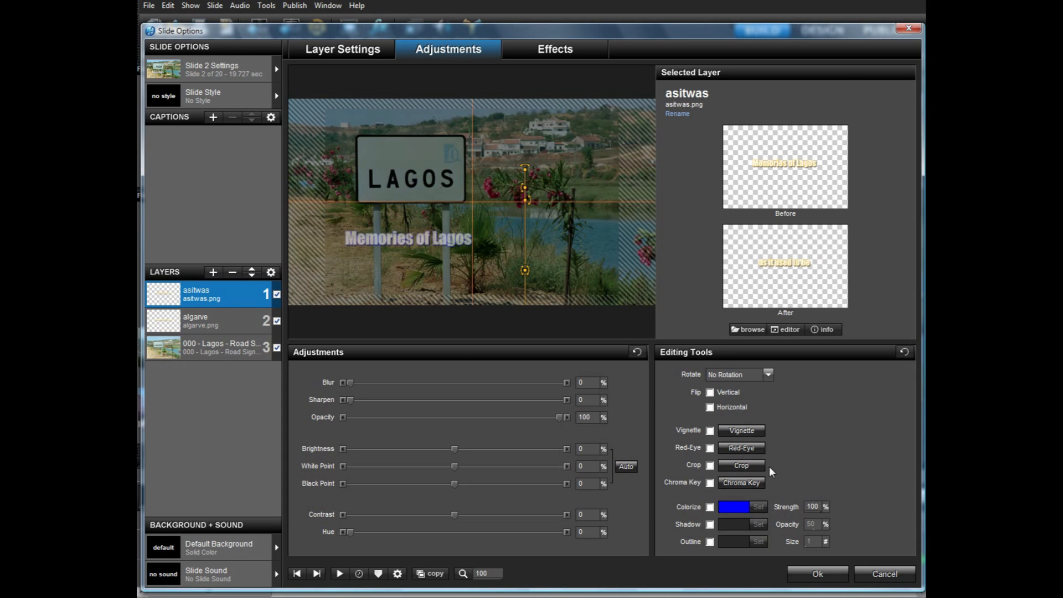
pyautogui.click(760, 507)
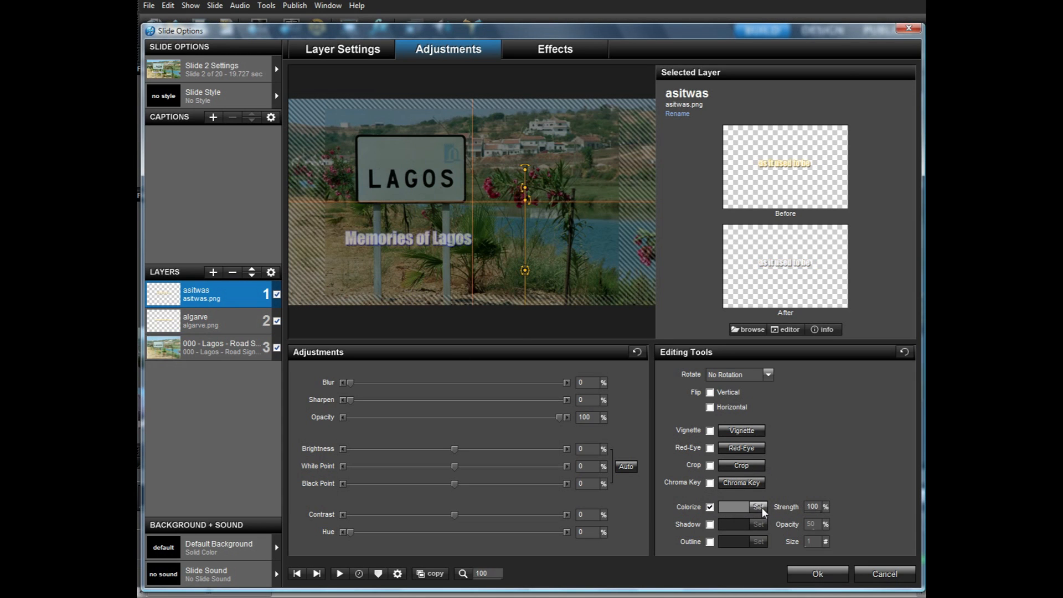
pyautogui.click(779, 452)
pyautogui.moveTo(766, 431); pyautogui.dragTo(797, 433)
pyautogui.moveTo(761, 493); pyautogui.dragTo(743, 494)
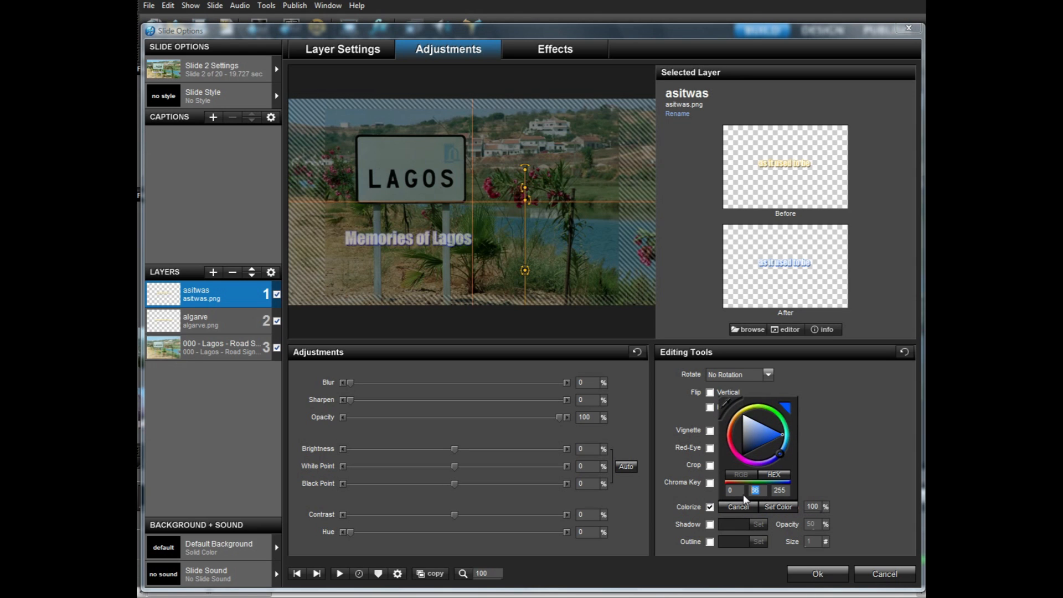
pyautogui.write('0')
pyautogui.click(772, 506)
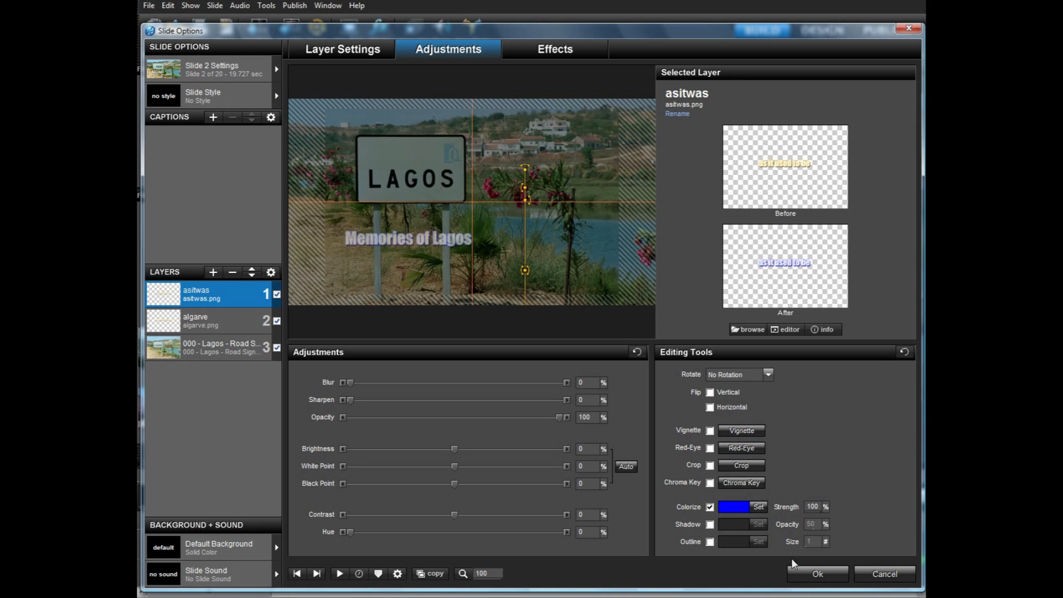
# - Return to the keyframe effects, select the Lagos road sign photo layer and preview the slide with the recoloured captions
pyautogui.click(551, 49)
pyautogui.click(689, 362)
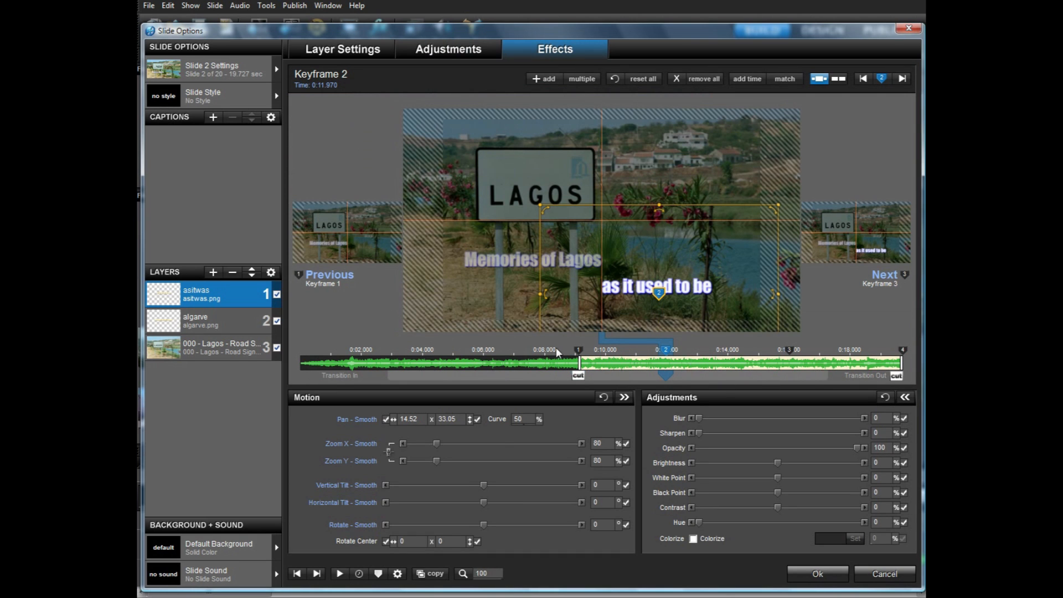
pyautogui.click(207, 339)
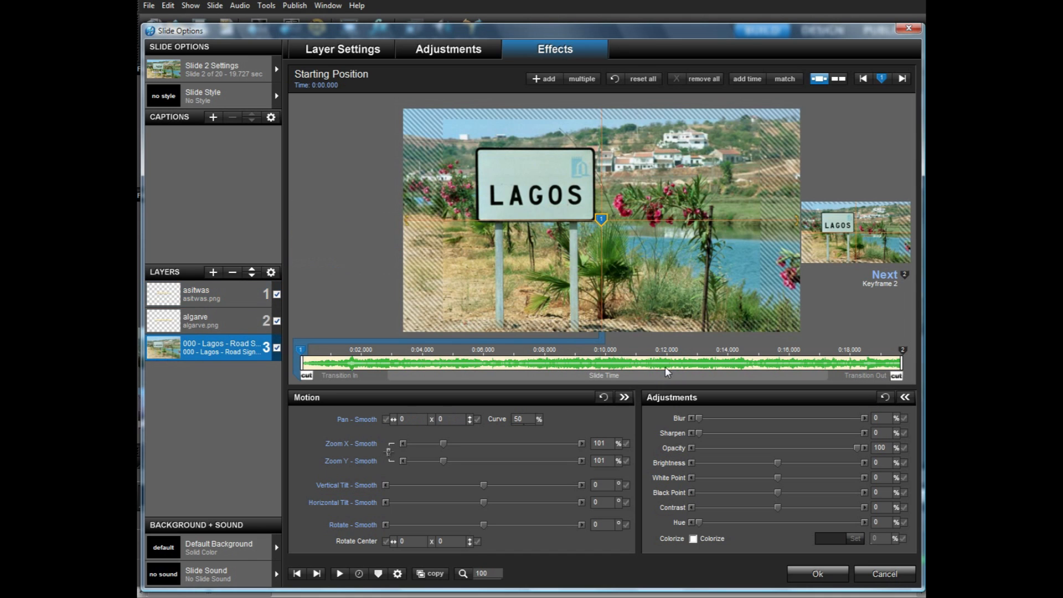
pyautogui.click(339, 576)
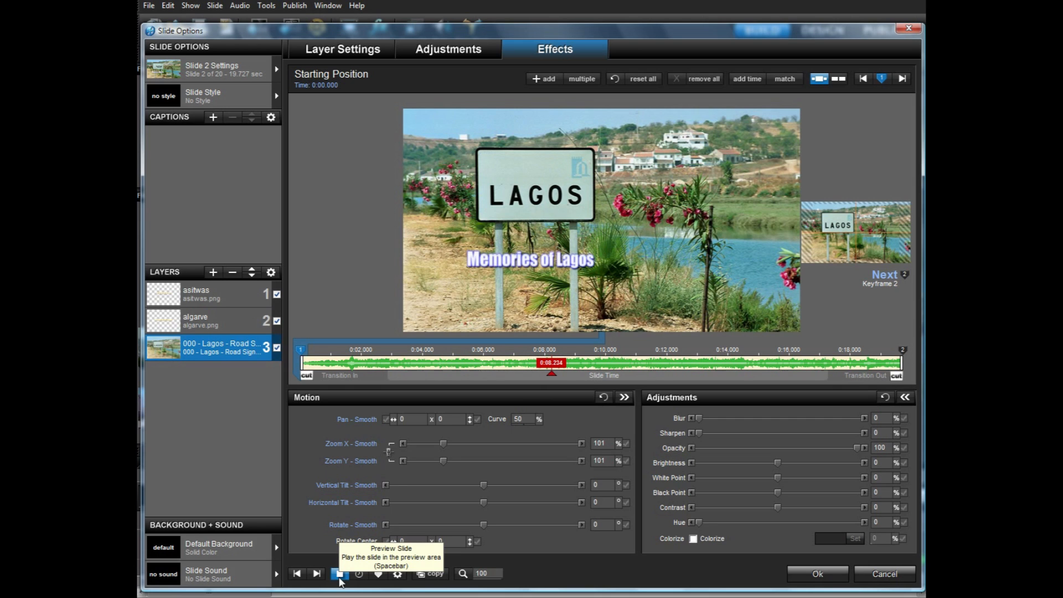
pyautogui.click(340, 575)
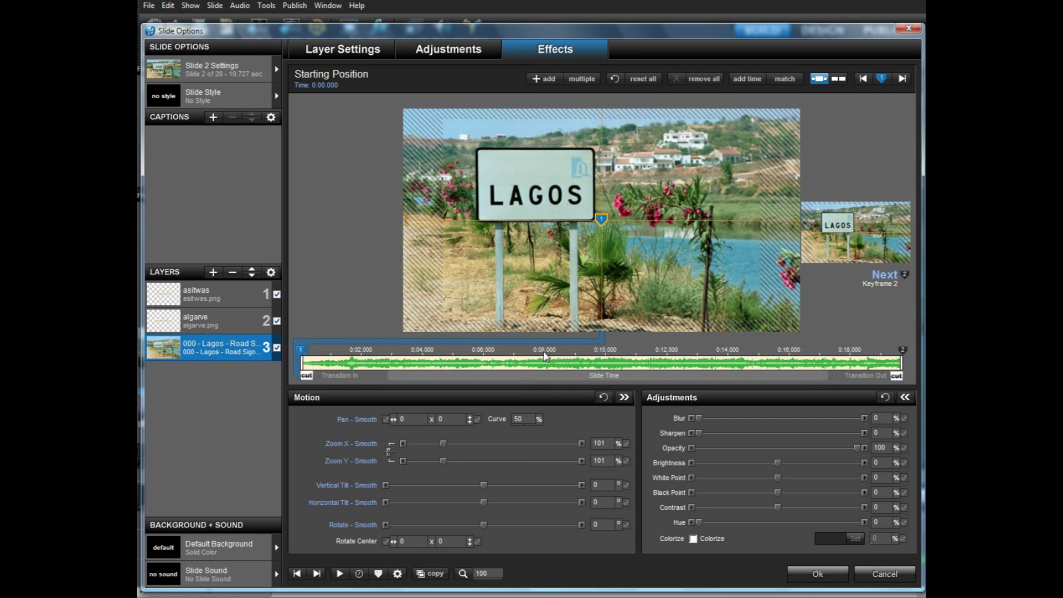
# - Add keyframes to the road sign photo layer at about 0:07.956 and 0:11.083, previewing the slide against the music after each
pyautogui.doubleClick(545, 355)
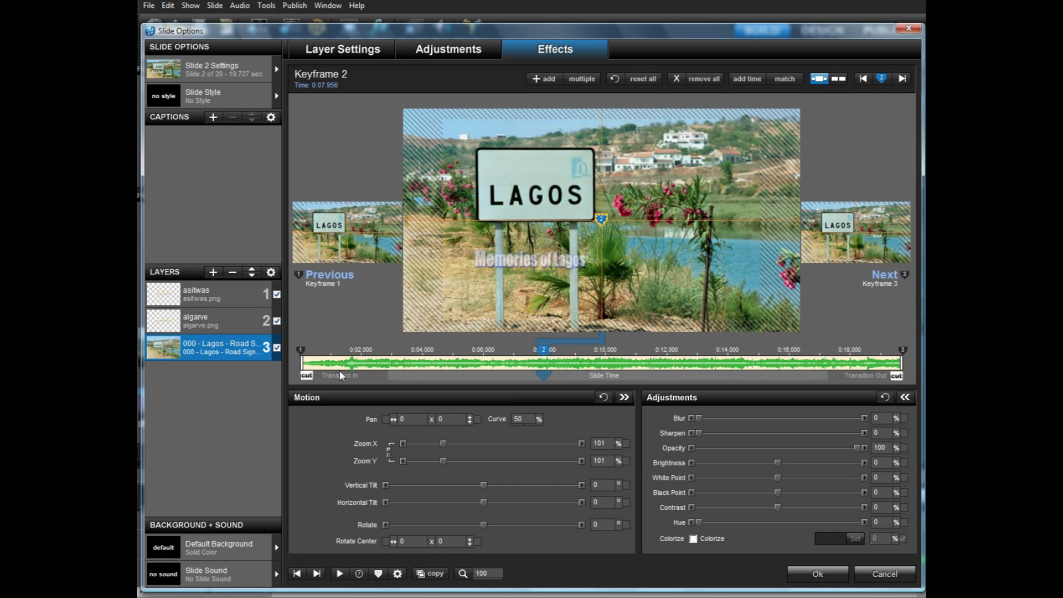
pyautogui.click(340, 574)
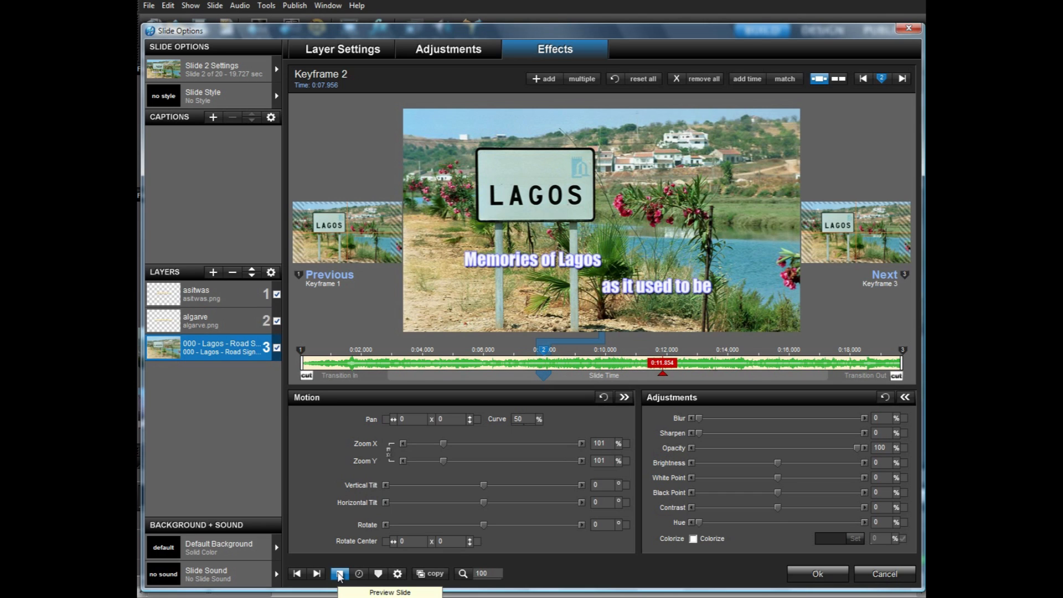
pyautogui.click(340, 575)
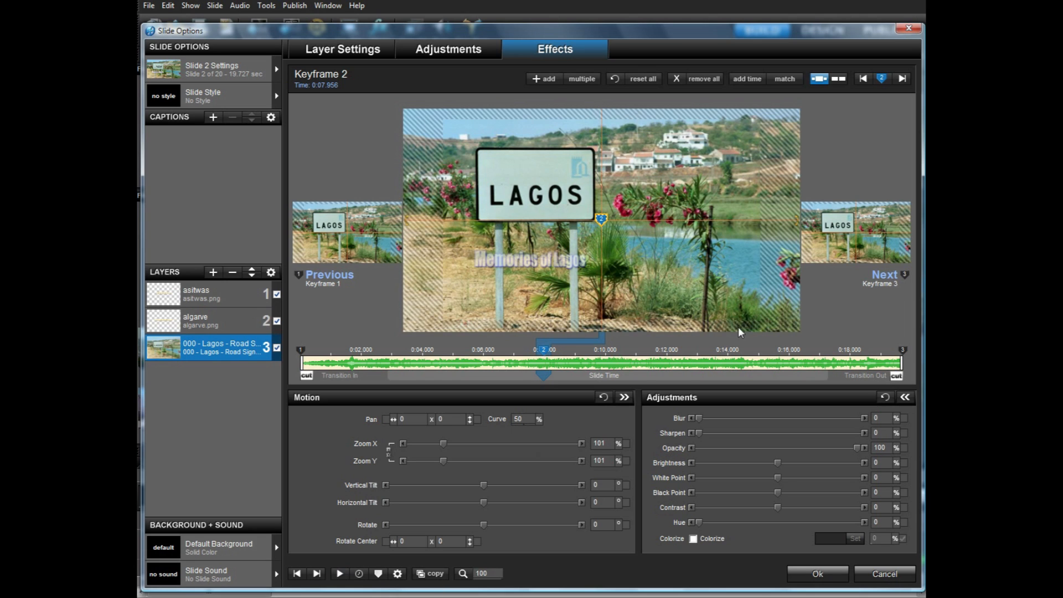
pyautogui.doubleClick(640, 359)
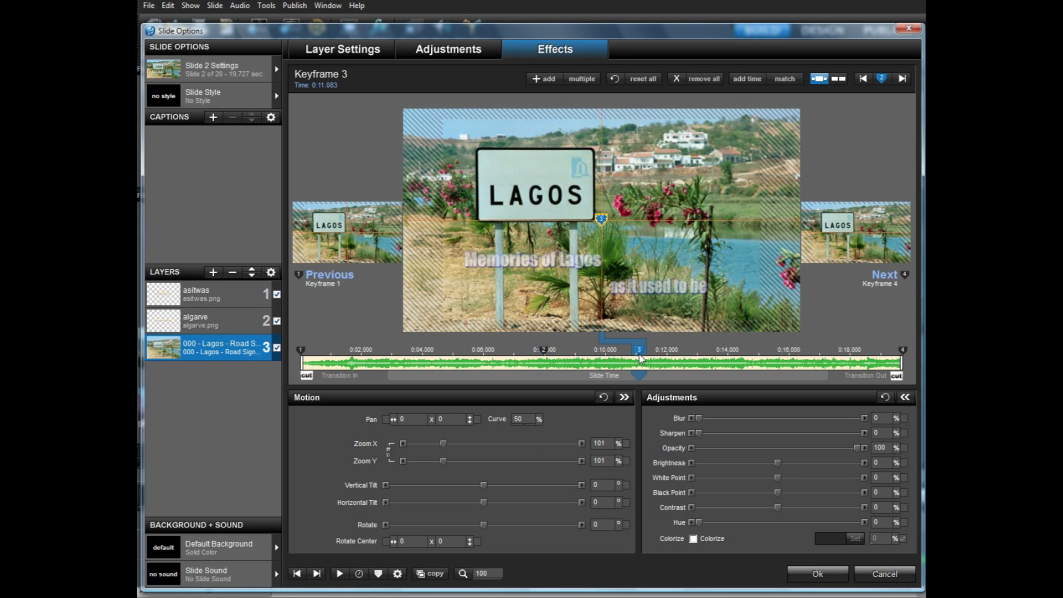
pyautogui.click(340, 573)
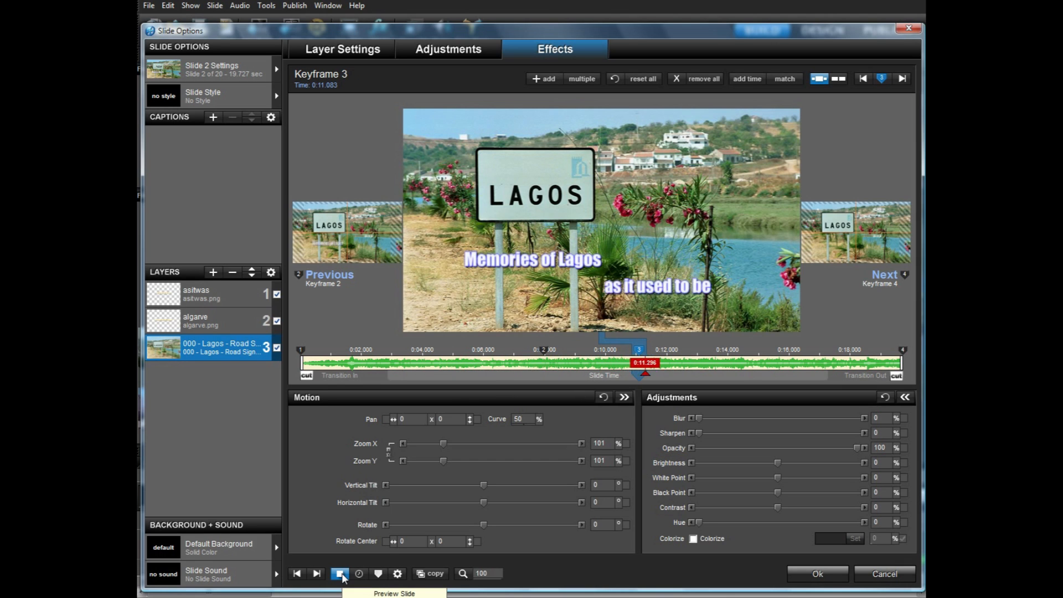
pyautogui.click(340, 574)
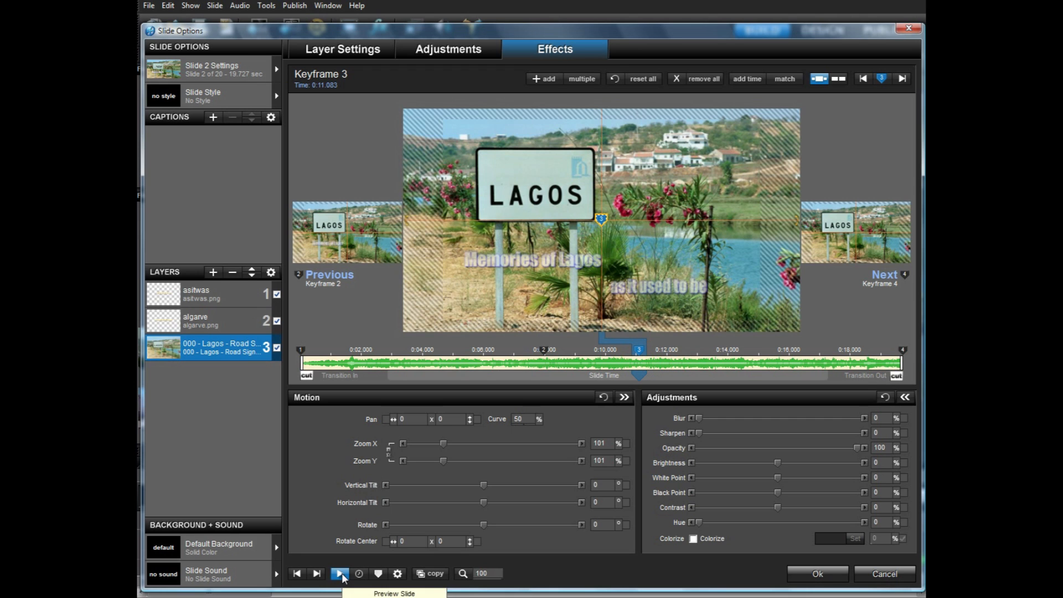
# - Copy the road sign layer's keyframe 1 settings to keyframe 2, and keyframe 2's settings to keyframe 3
pyautogui.click(301, 350)
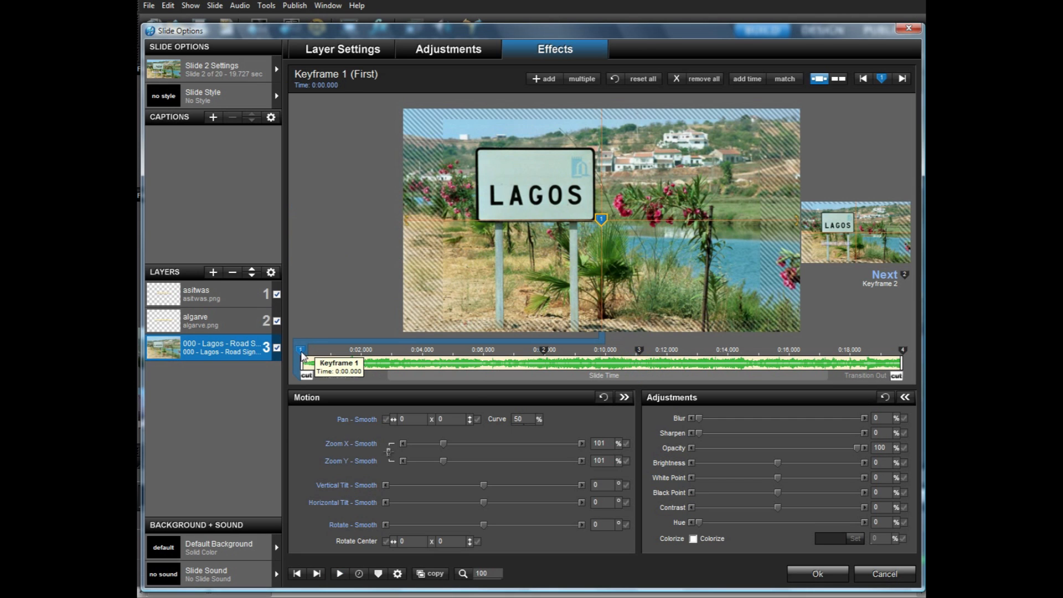
pyautogui.rightClick(301, 351)
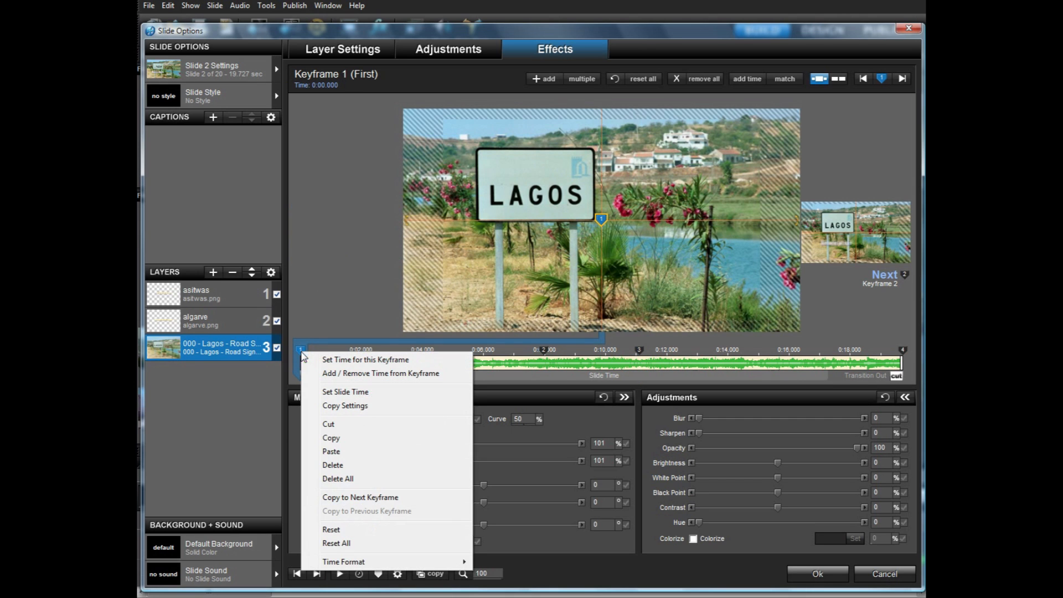
pyautogui.click(370, 498)
pyautogui.click(545, 351)
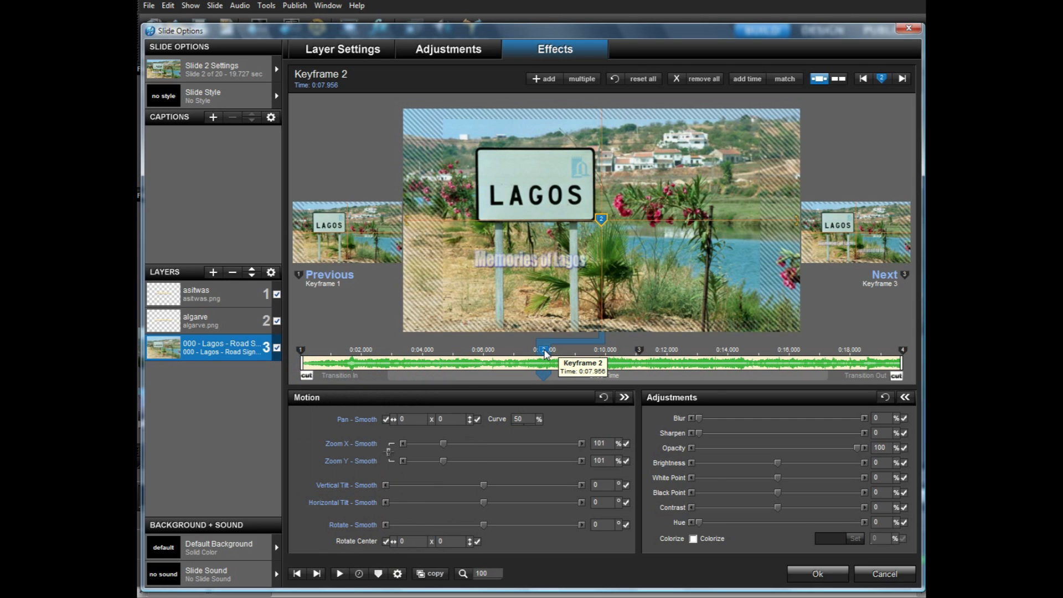
pyautogui.rightClick(543, 352)
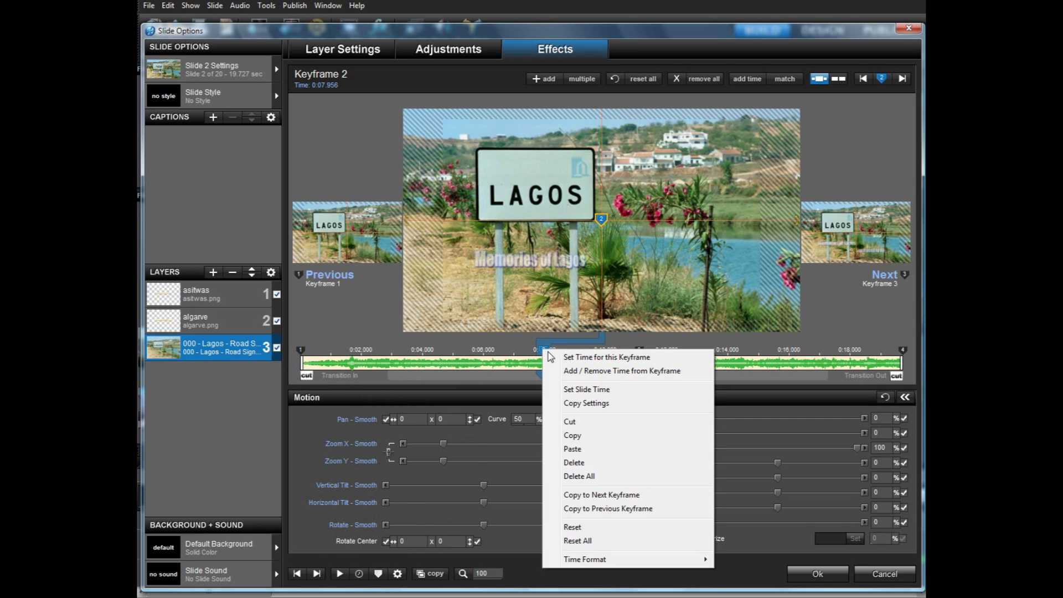
pyautogui.click(597, 495)
pyautogui.click(639, 350)
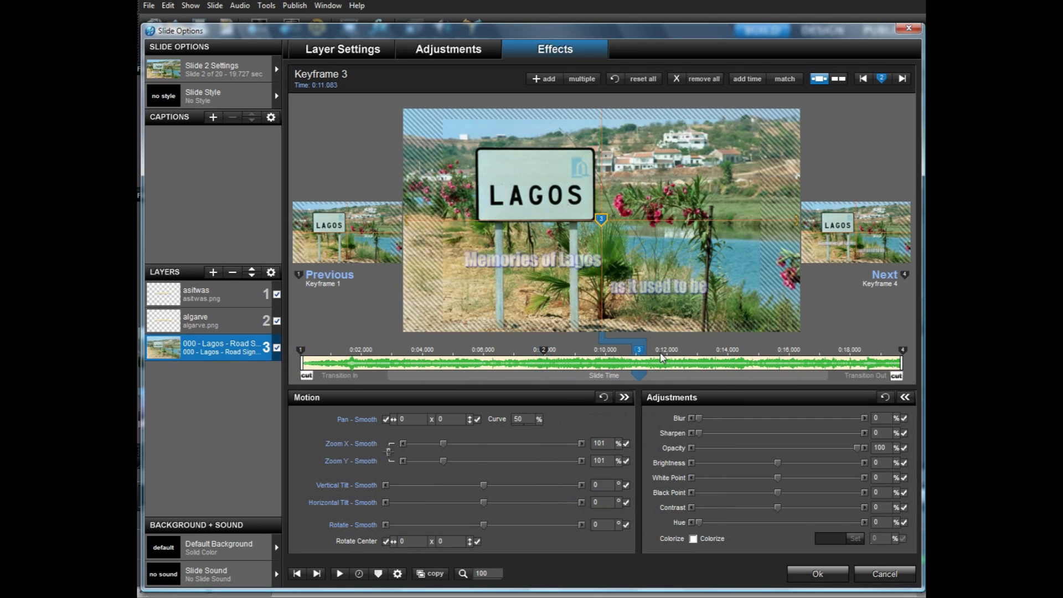
# - Set the zoom at the road sign layer's first keyframe to 110% and preview the slide
pyautogui.click(301, 350)
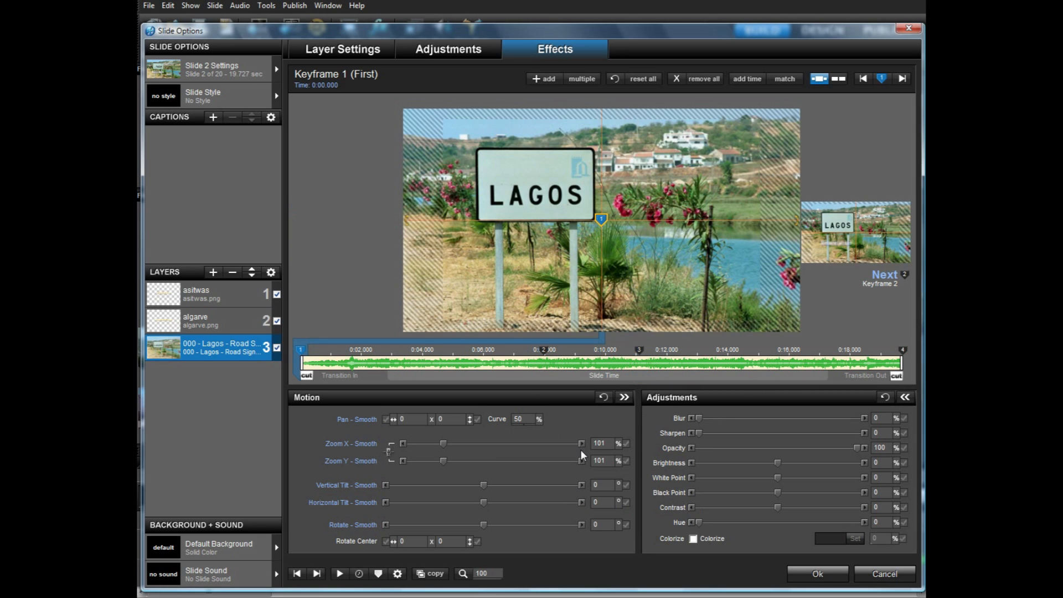
pyautogui.doubleClick(600, 443)
pyautogui.write('11')
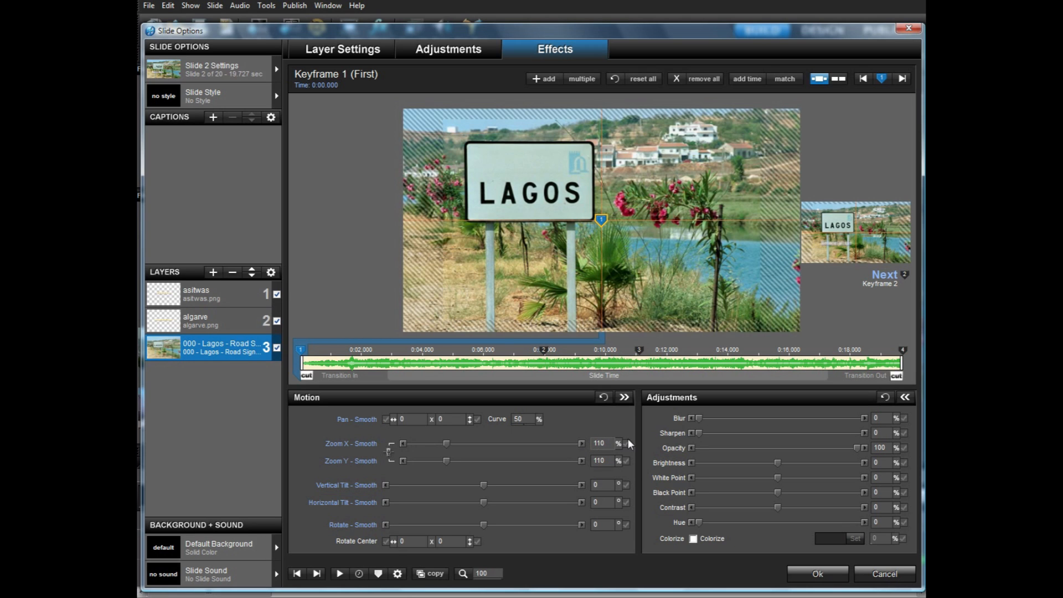
pyautogui.click(338, 574)
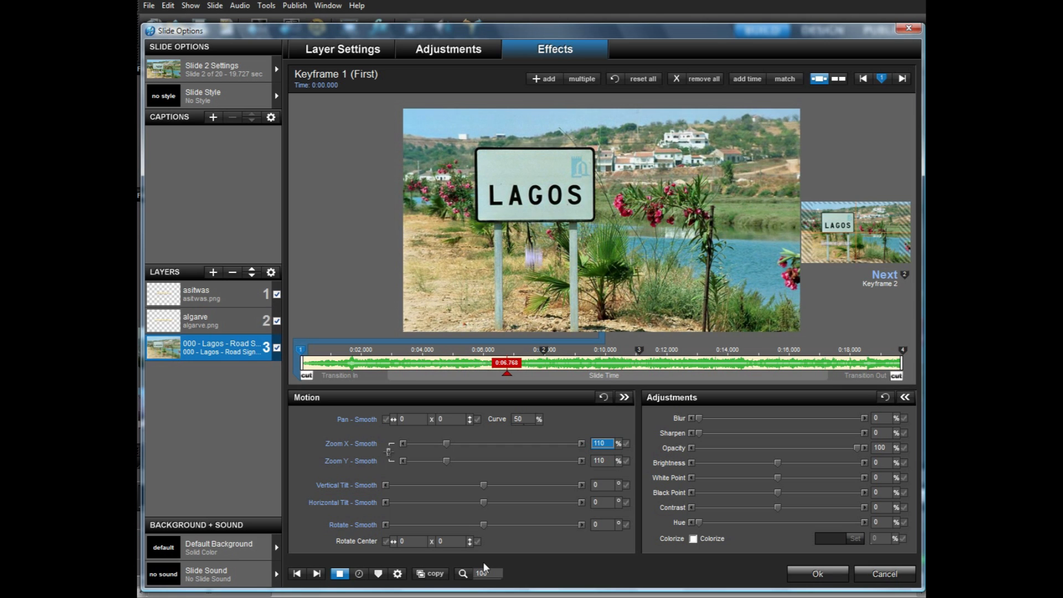
pyautogui.click(337, 575)
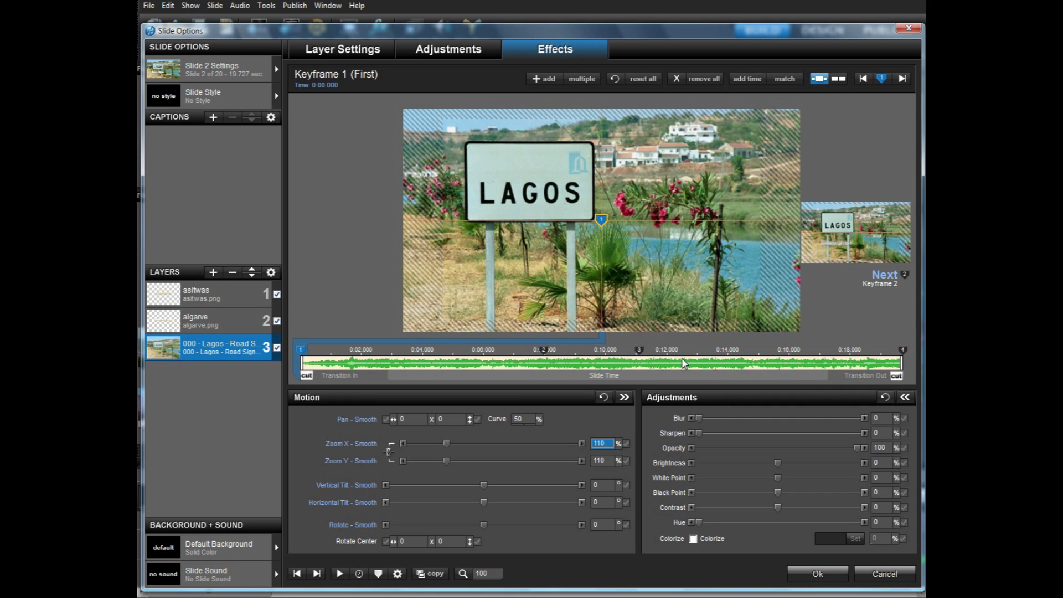
# - Set the zoom at the road sign layer's last keyframe to 125%
pyautogui.click(639, 350)
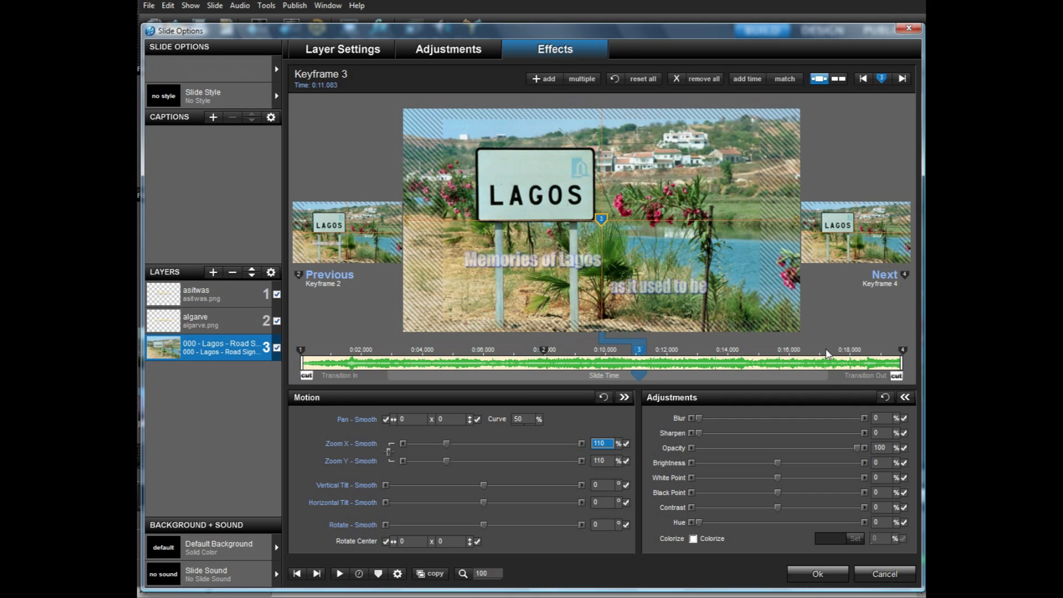
pyautogui.click(889, 352)
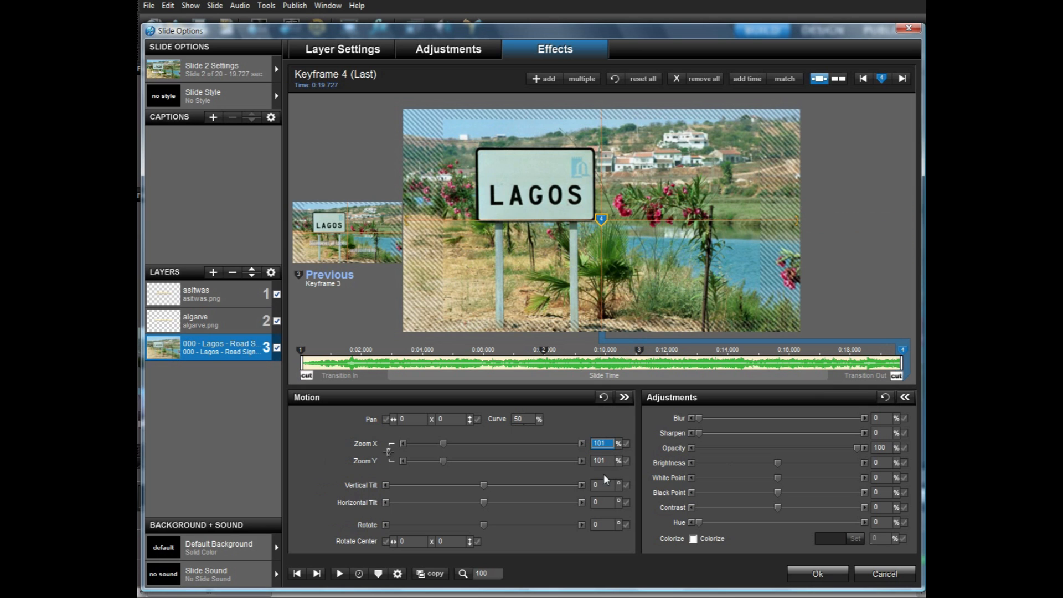
pyautogui.write('125')
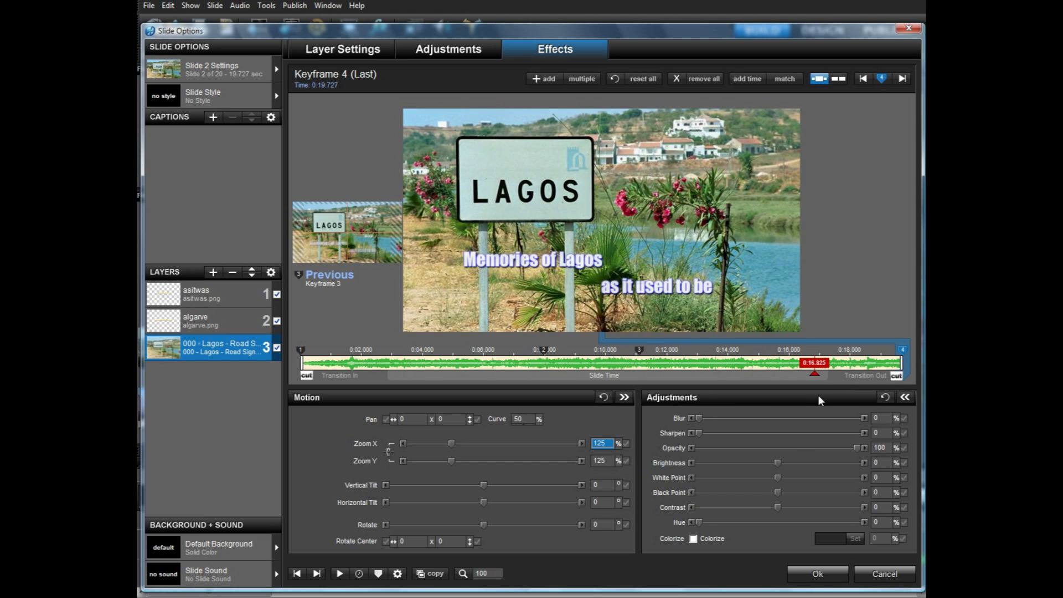
# - Shift the road sign photo at its last keyframe to a pan of about 4.06 x 3.33 and accept the slide options
pyautogui.click(643, 352)
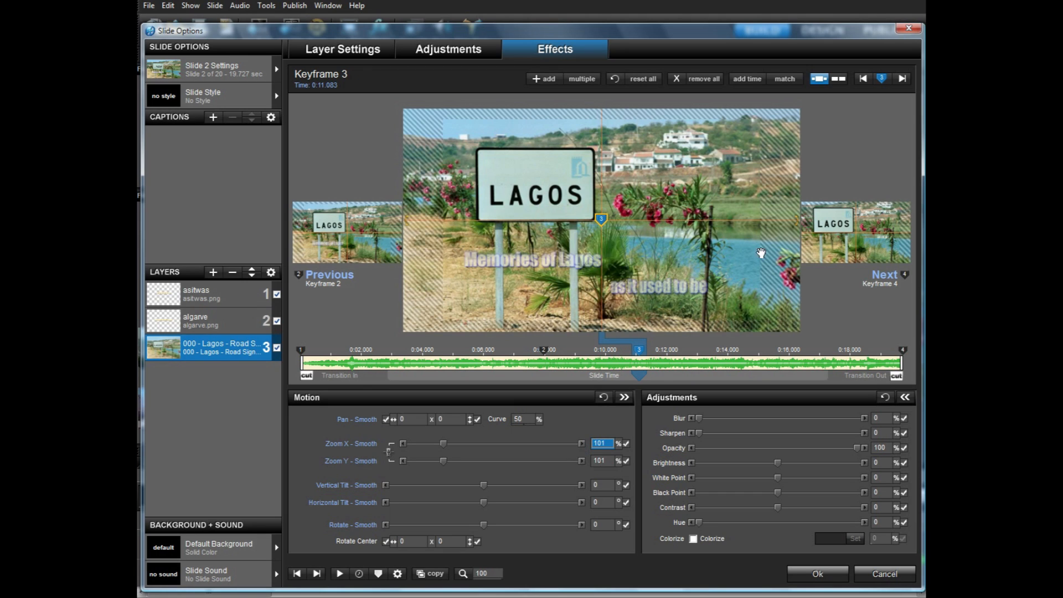
pyautogui.click(895, 355)
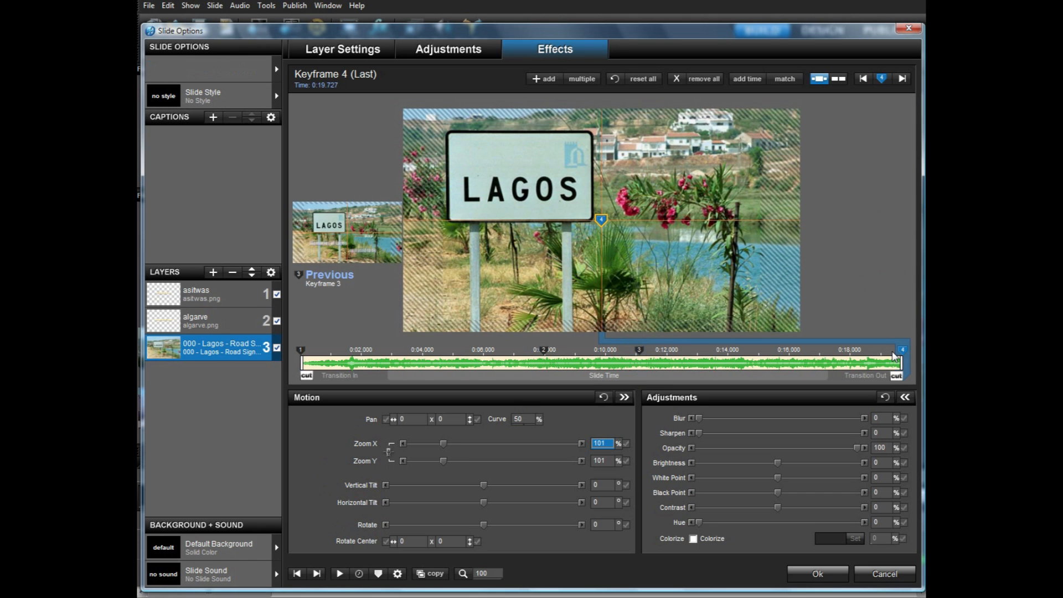
pyautogui.moveTo(581, 178); pyautogui.dragTo(598, 187)
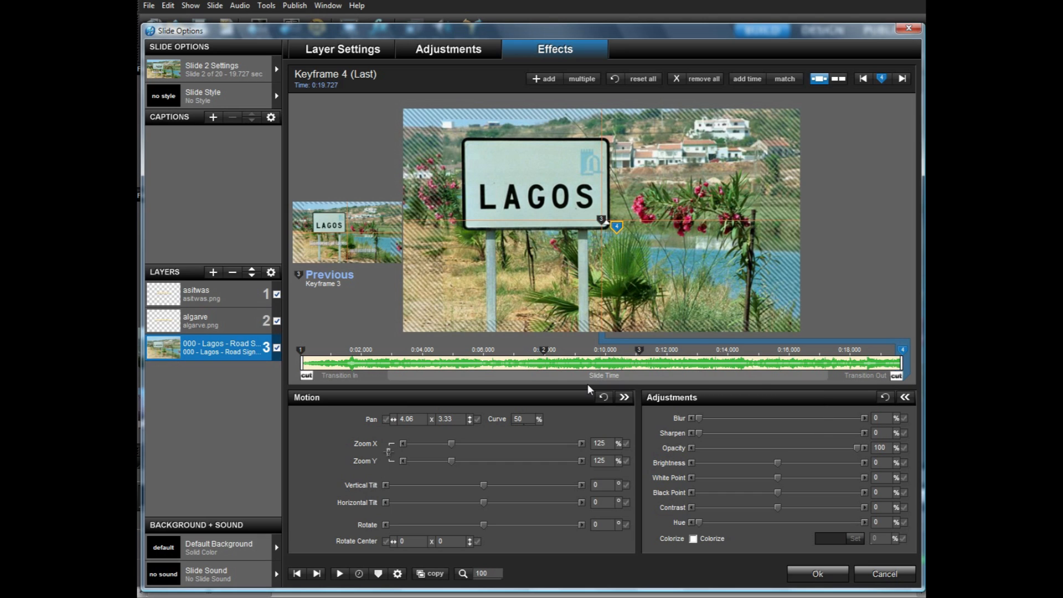
pyautogui.moveTo(590, 377)
pyautogui.mouseDown()
pyautogui.moveTo(877, 397)
pyautogui.moveTo(731, 410)
pyautogui.moveTo(856, 410)
pyautogui.mouseUp()
pyautogui.click(832, 574)
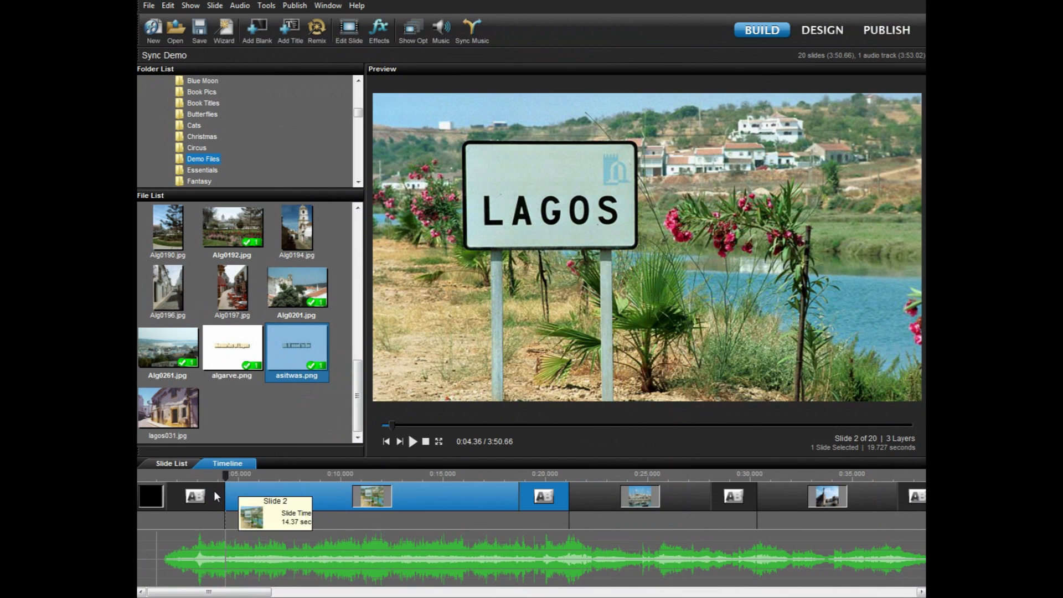
# - Preview the show from the crossfade leading into the Lagos road sign slide through to the harbour slide
pyautogui.click(196, 474)
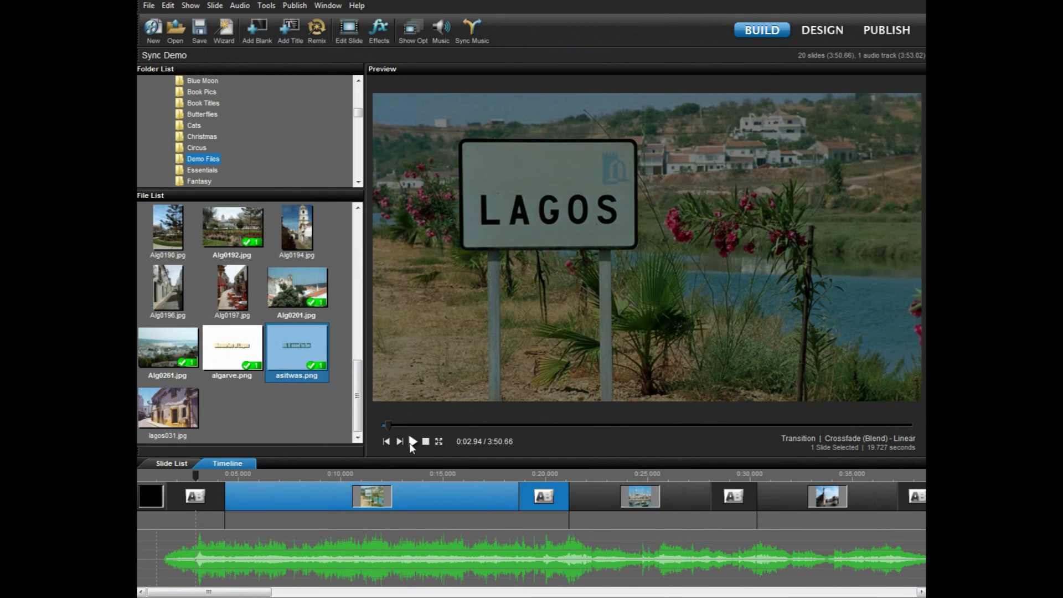
pyautogui.click(412, 442)
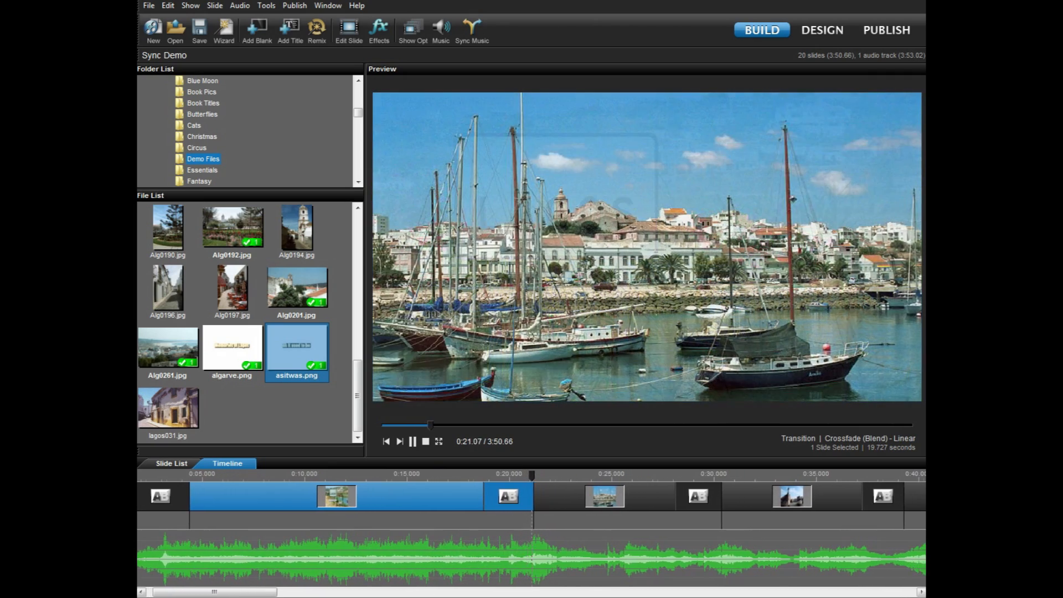
pyautogui.click(425, 442)
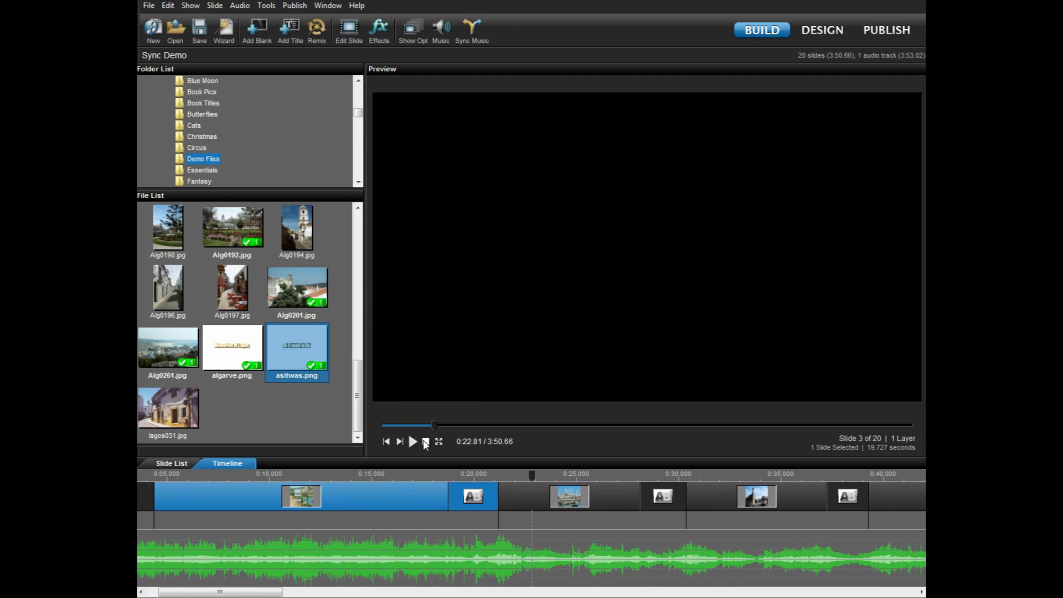
# - Open the slide options of the Lagos Harbour slide and set the zoom at its starting keyframe to 125%
pyautogui.click(531, 494)
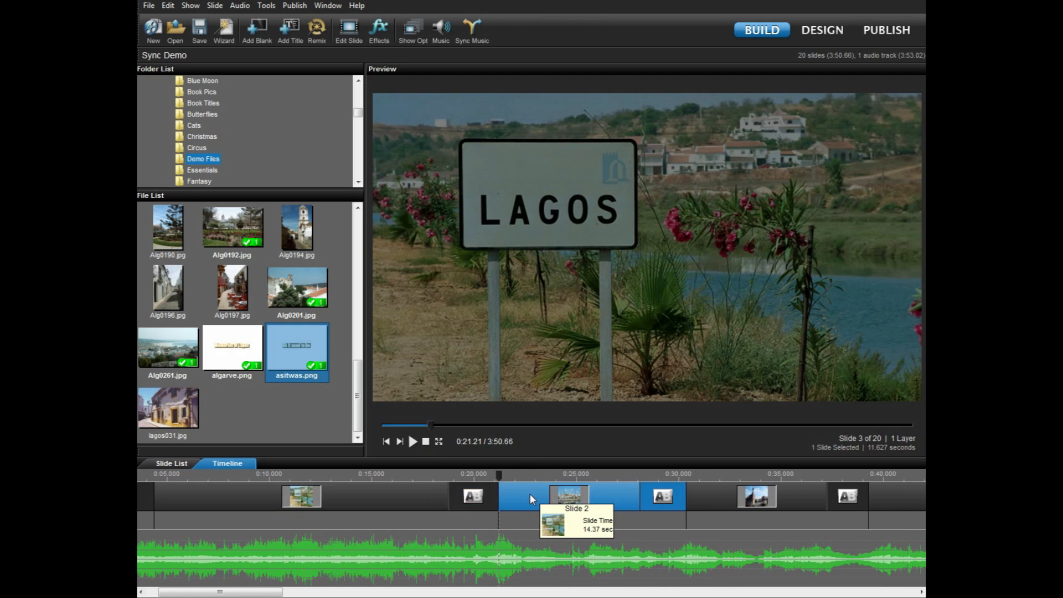
pyautogui.doubleClick(530, 494)
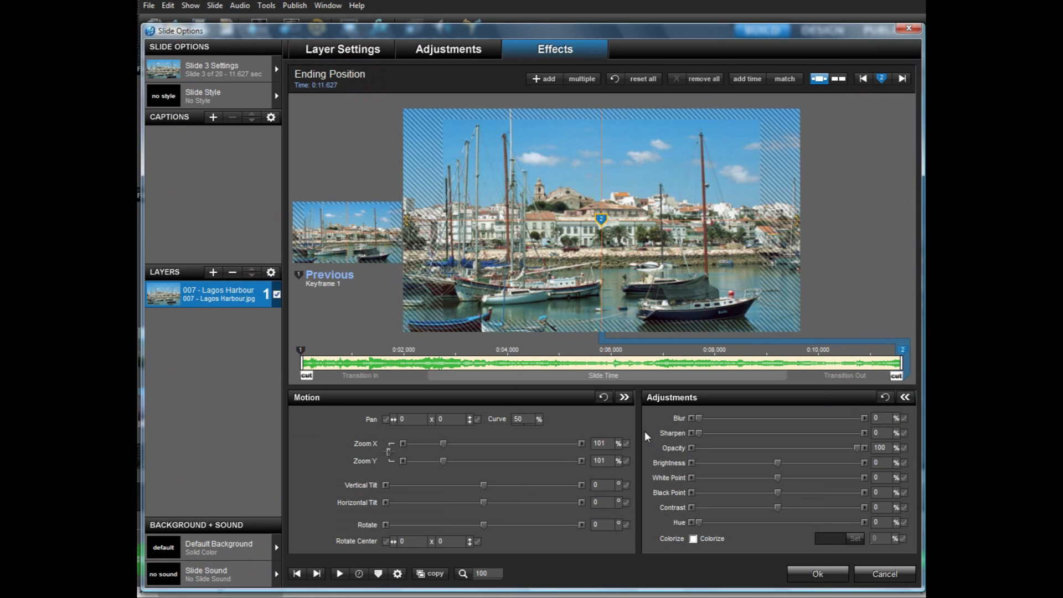
pyautogui.moveTo(363, 379)
pyautogui.mouseDown()
pyautogui.moveTo(660, 371)
pyautogui.moveTo(480, 399)
pyautogui.moveTo(675, 405)
pyautogui.moveTo(450, 399)
pyautogui.moveTo(615, 398)
pyautogui.mouseUp()
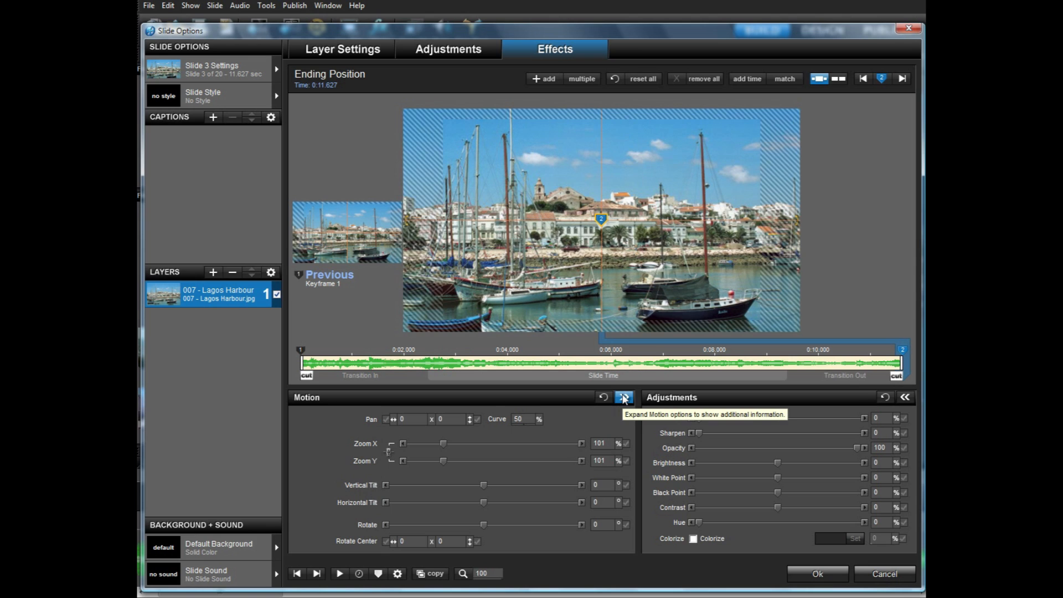
pyautogui.click(624, 398)
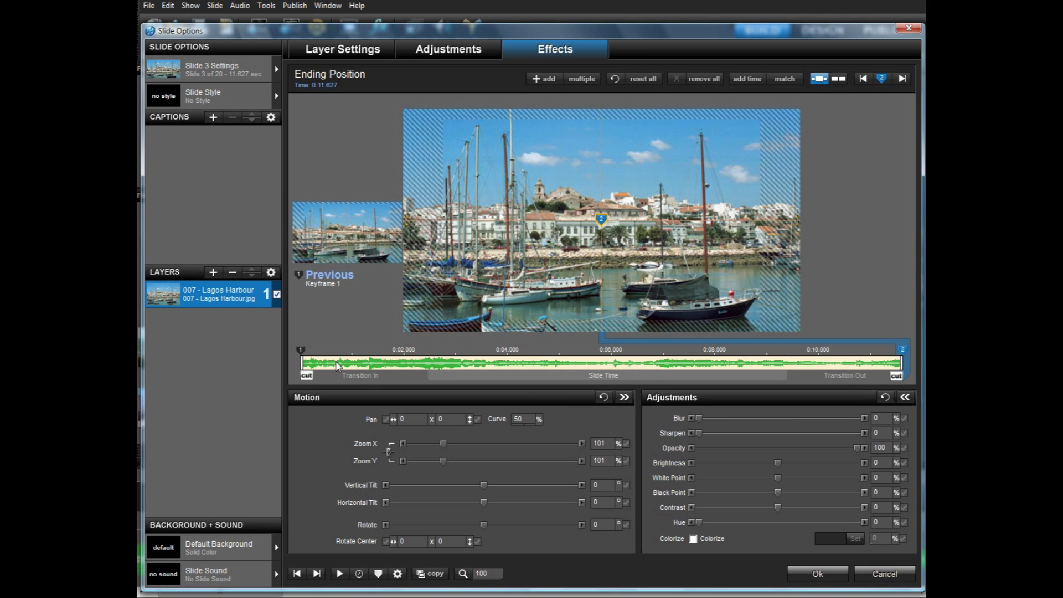
pyautogui.click(317, 355)
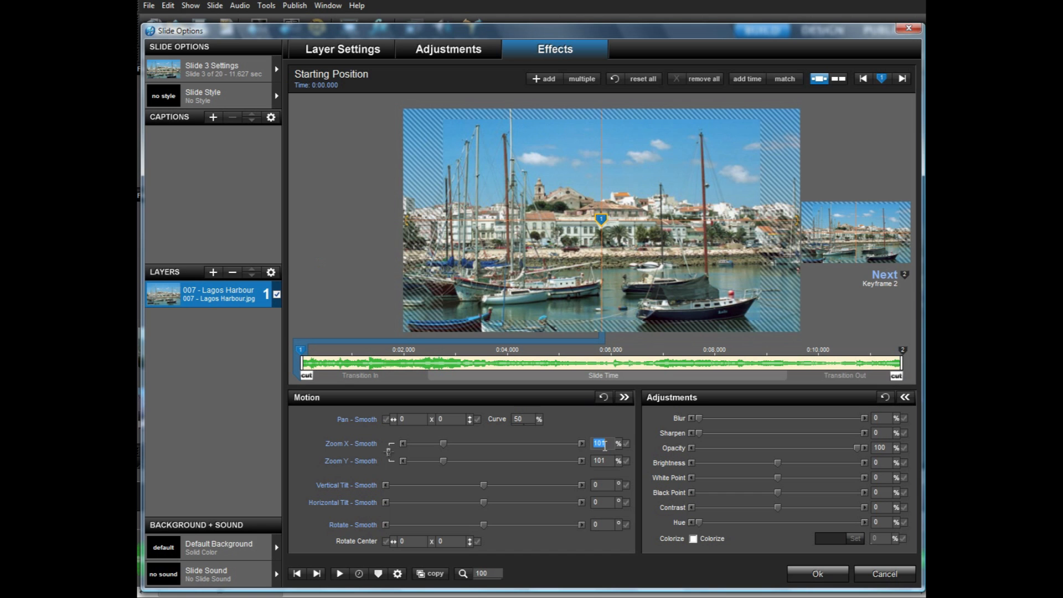
pyautogui.write('125')
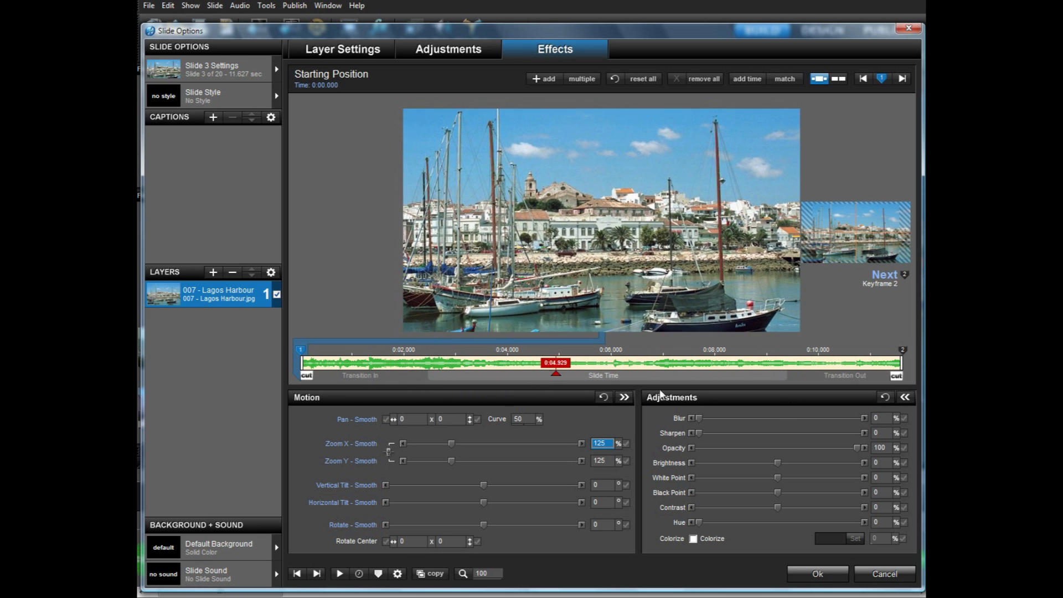
pyautogui.click(888, 353)
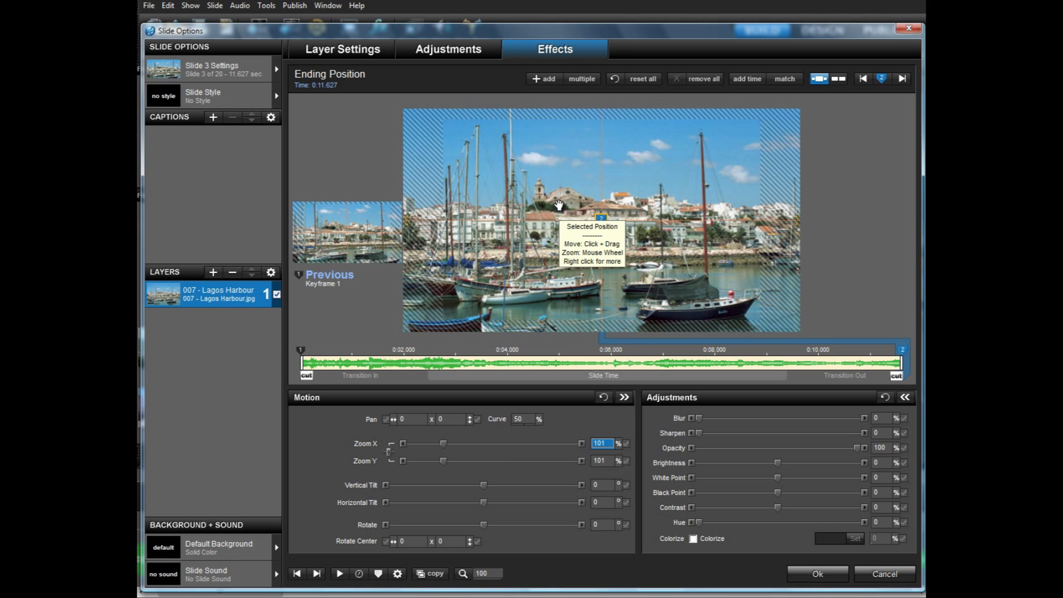
pyautogui.doubleClick(309, 352)
pyautogui.moveTo(575, 190); pyautogui.dragTo(590, 199)
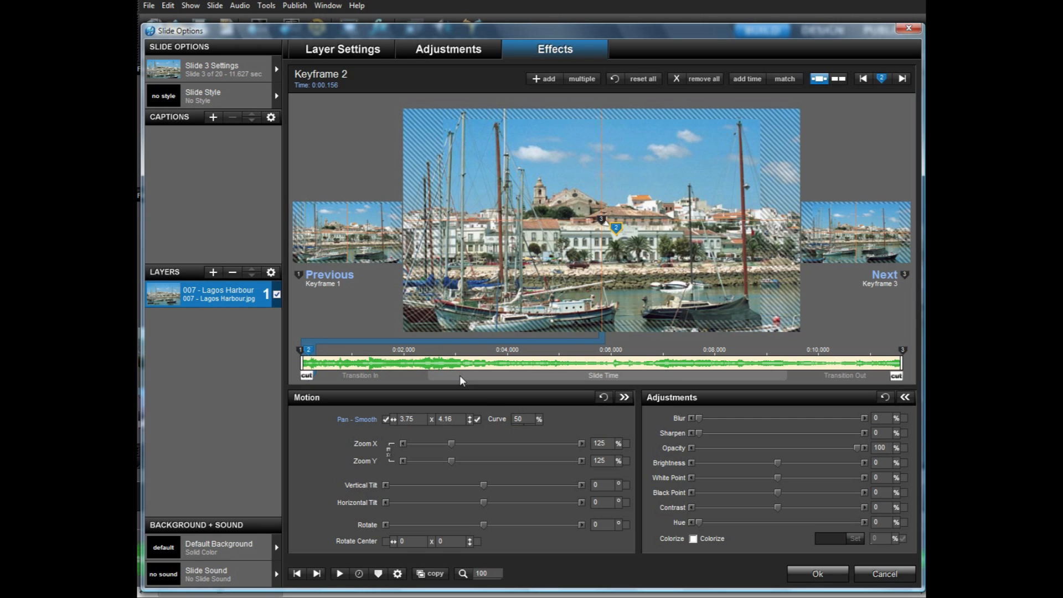
pyautogui.rightClick(311, 352)
pyautogui.click(337, 425)
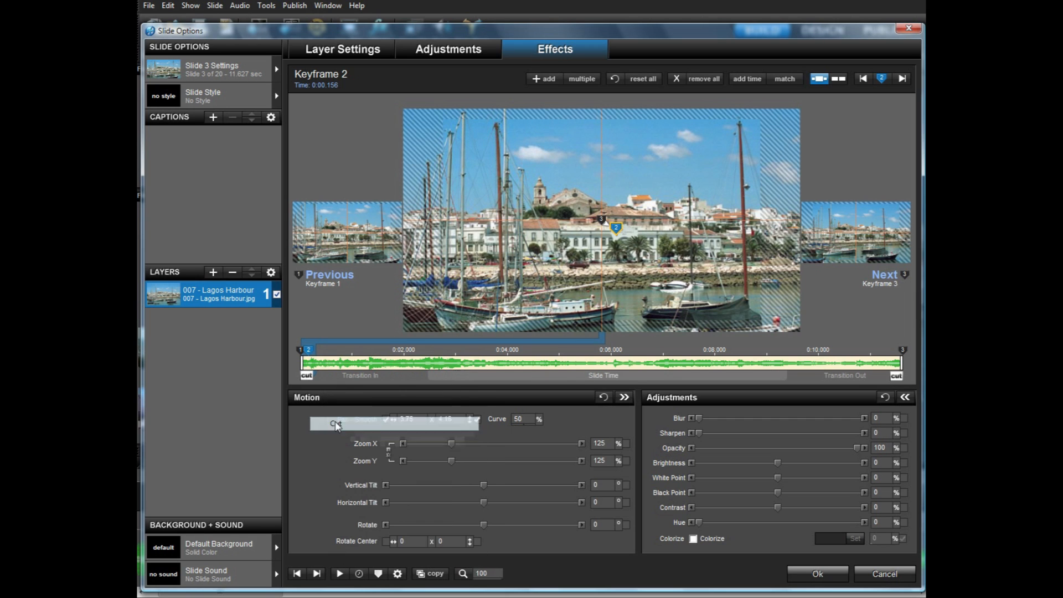
# - Shift the harbour photo at its starting keyframe to a pan of about 3.75 x 4.16, preview the motion and accept the slide options
pyautogui.click(312, 355)
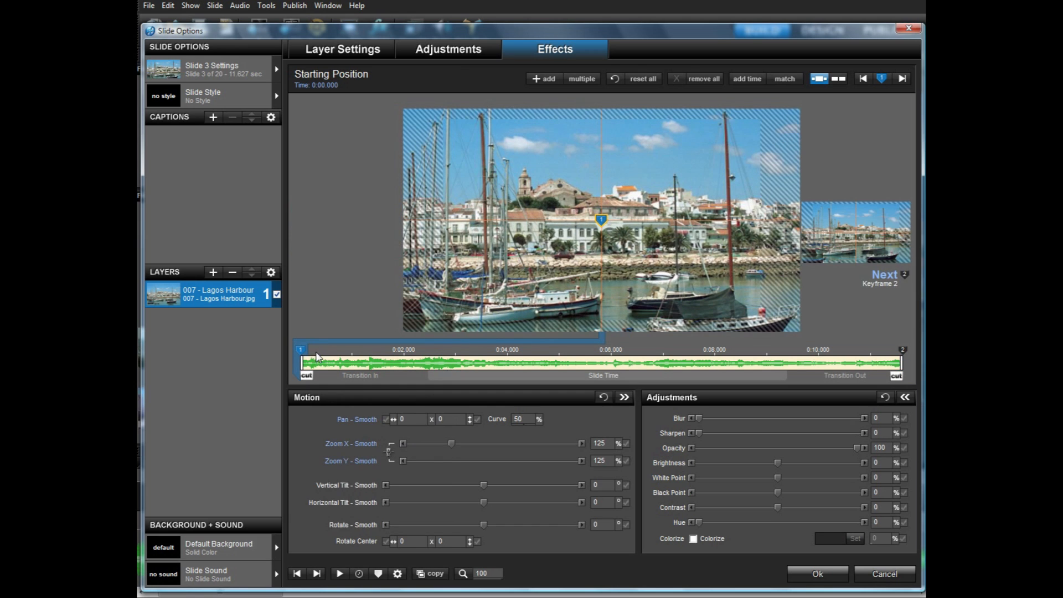
pyautogui.click(898, 363)
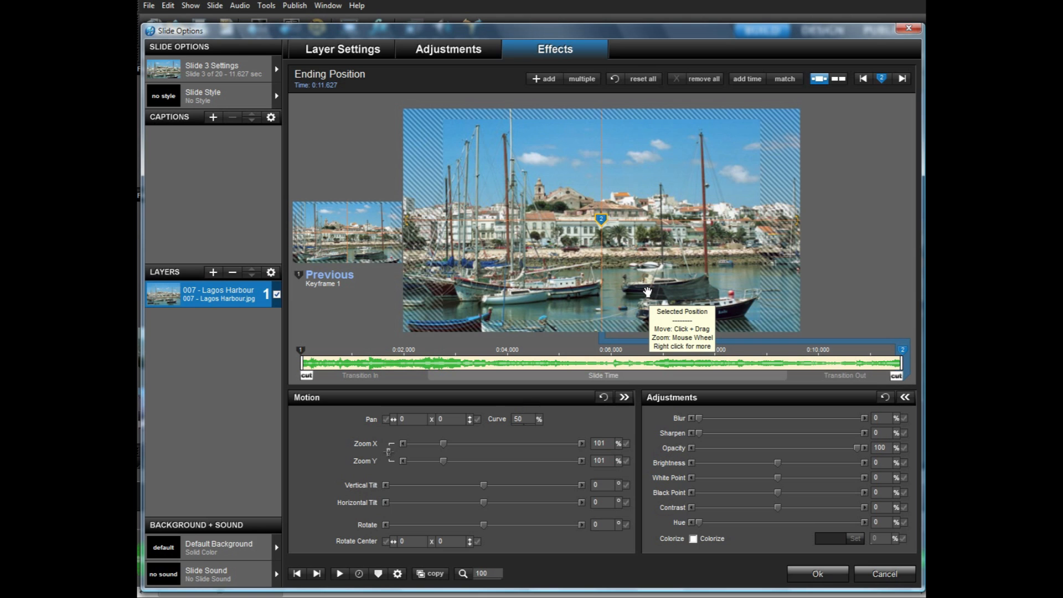
pyautogui.click(309, 355)
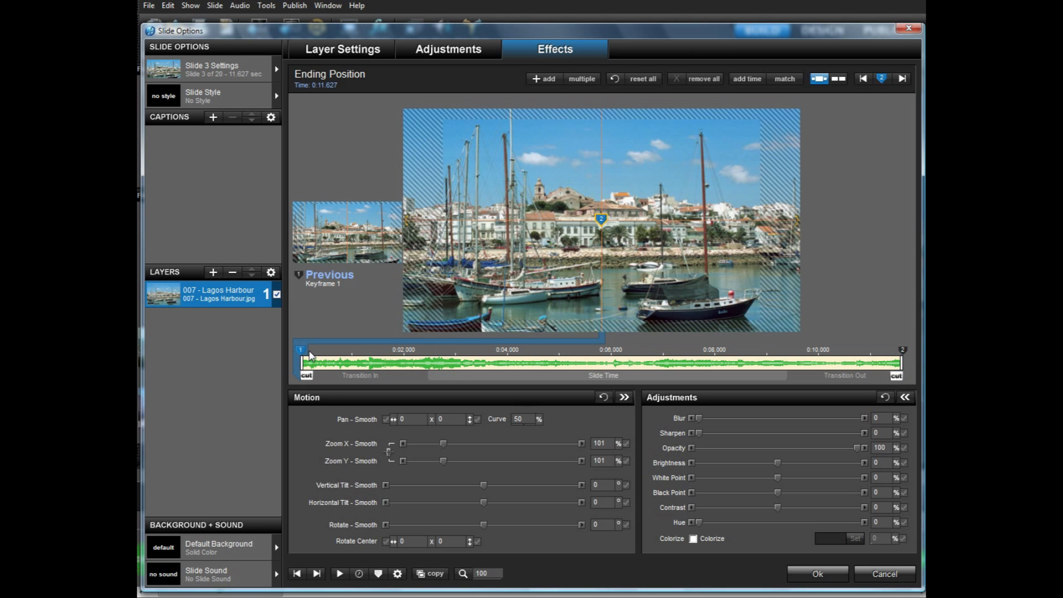
pyautogui.moveTo(572, 203); pyautogui.dragTo(586, 212)
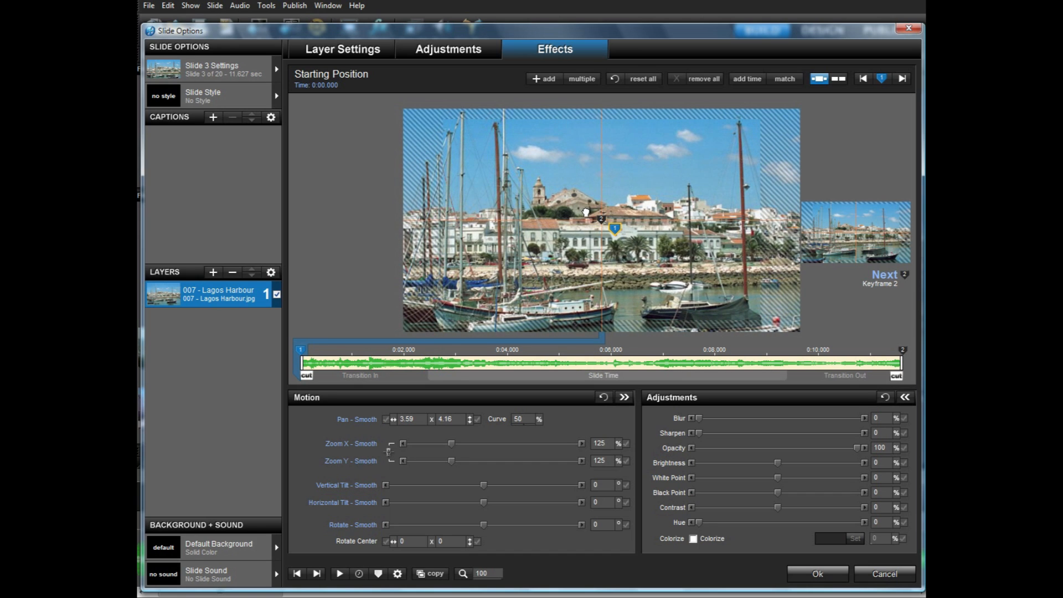
pyautogui.moveTo(587, 212); pyautogui.dragTo(587, 212)
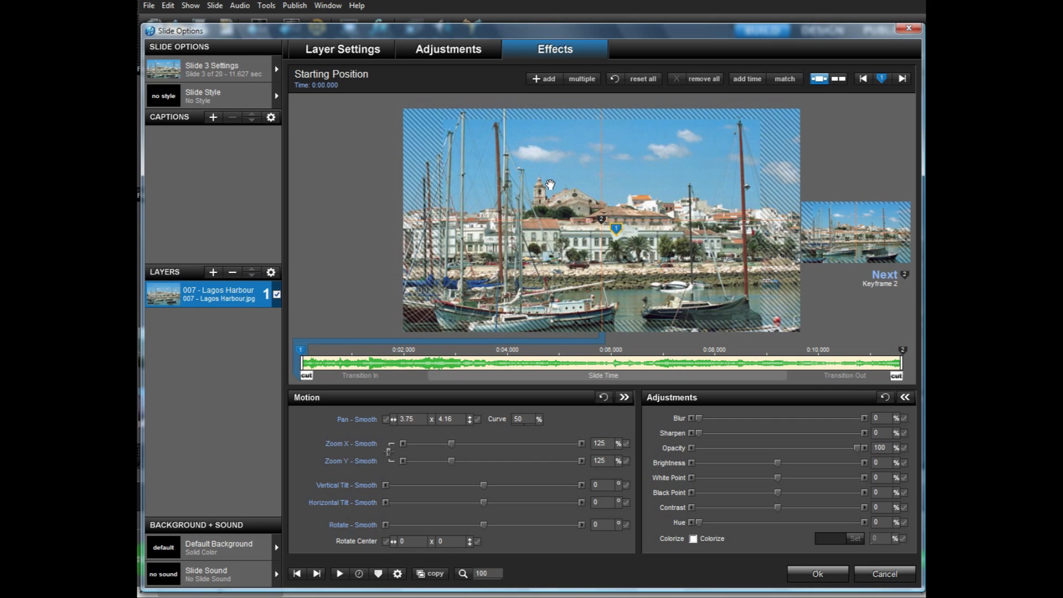
pyautogui.moveTo(344, 373)
pyautogui.mouseDown()
pyautogui.moveTo(823, 398)
pyautogui.moveTo(543, 403)
pyautogui.moveTo(385, 391)
pyautogui.moveTo(719, 404)
pyautogui.mouseUp()
pyautogui.click(818, 574)
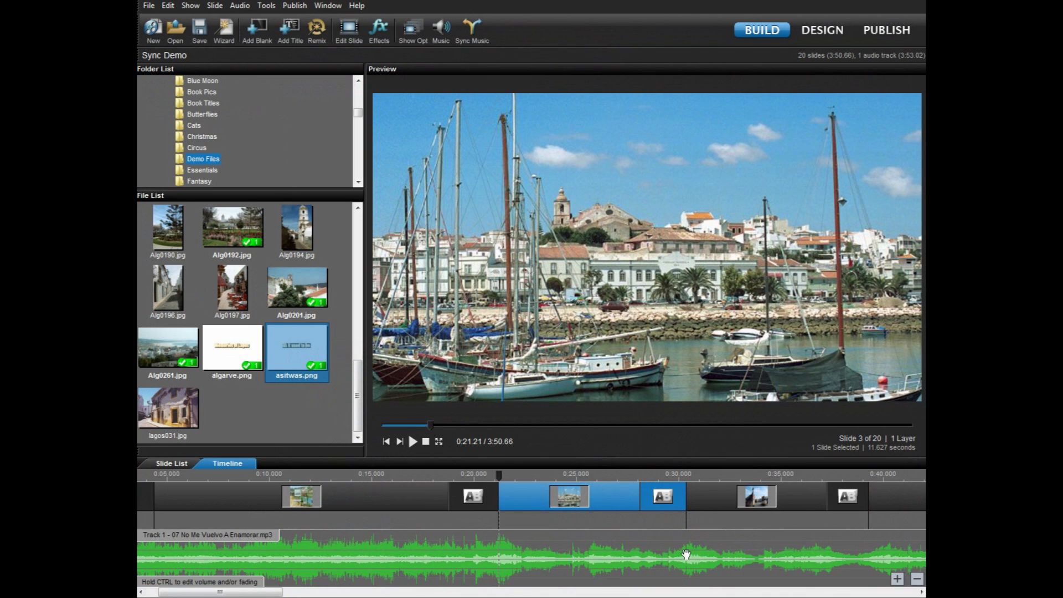
# - Preview the show from the crossfade before the harbour slide through to the beached boats slide
pyautogui.click(468, 486)
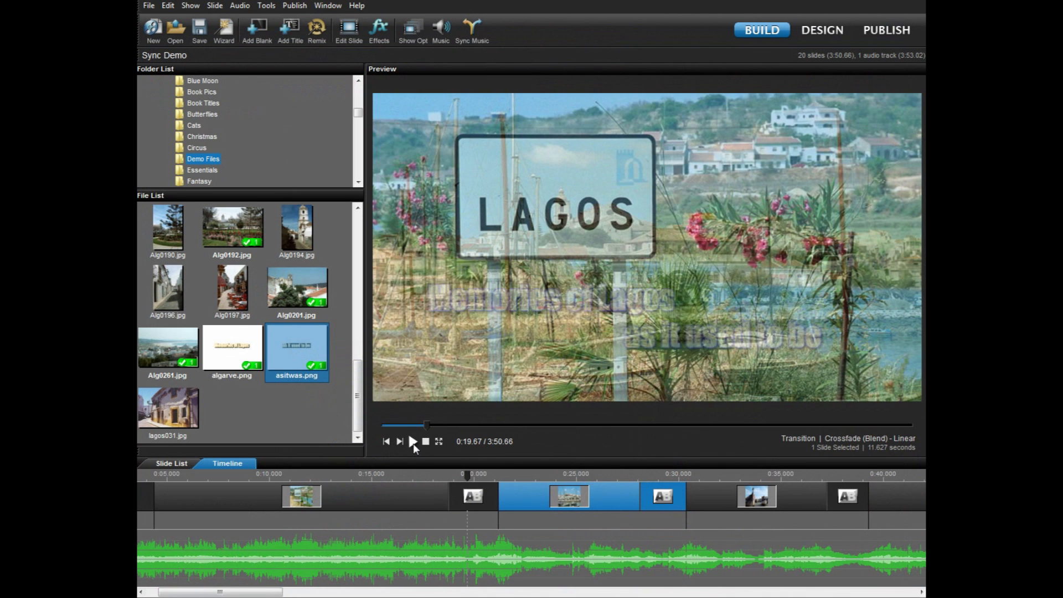
pyautogui.click(413, 443)
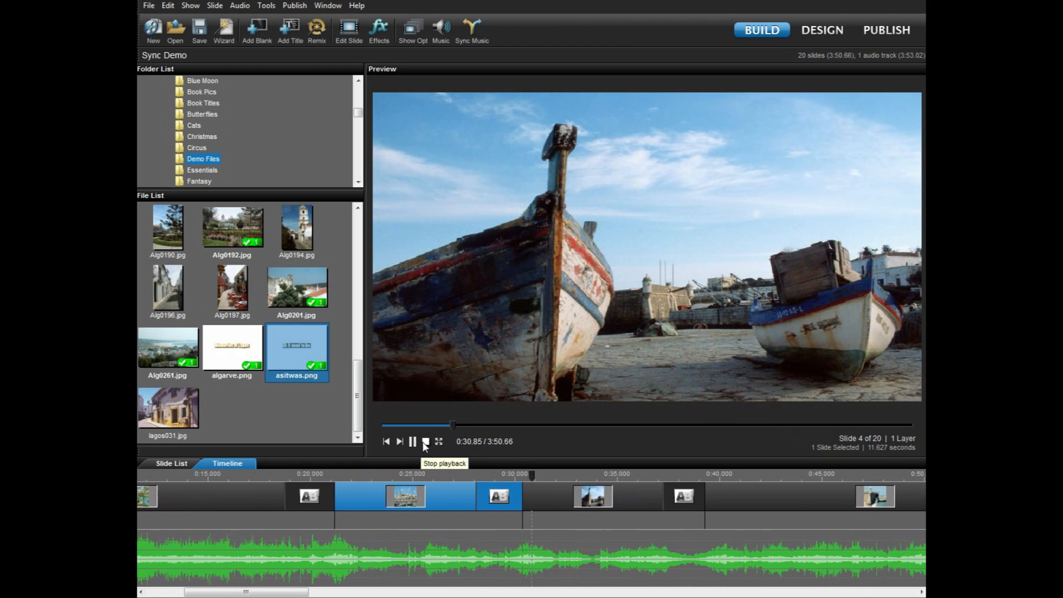
pyautogui.click(426, 443)
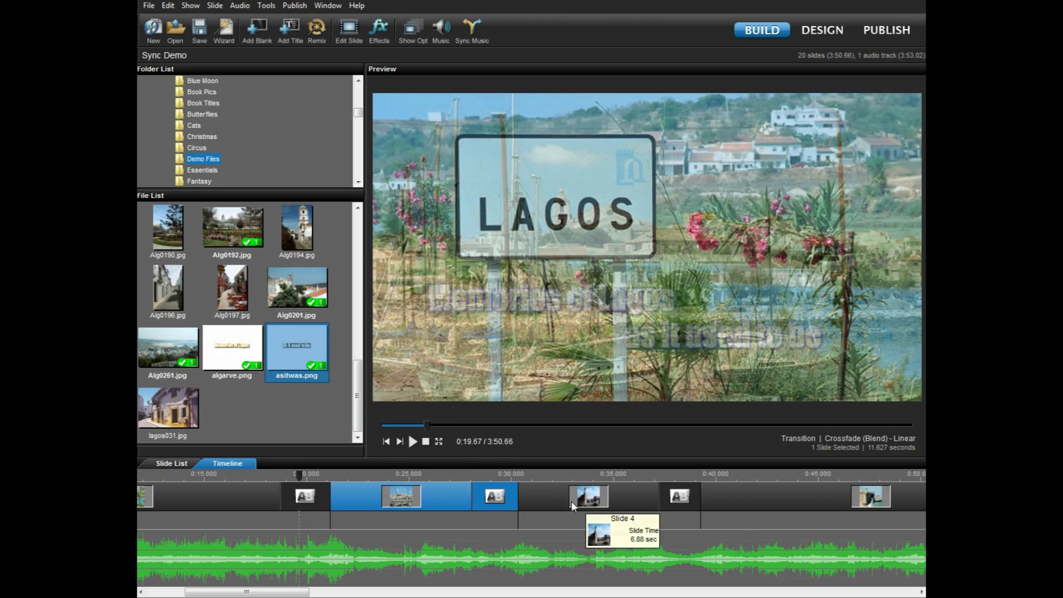
# - Open the slide options of slide 4 with the beached boats and set its starting keyframe zoom to 125%
pyautogui.doubleClick(554, 490)
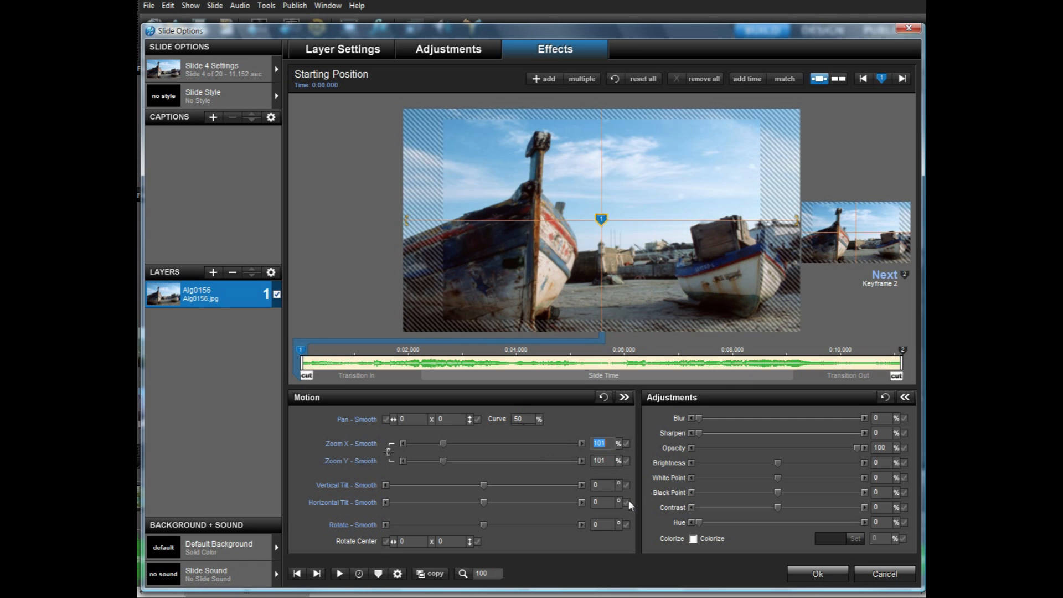
pyautogui.write('12')
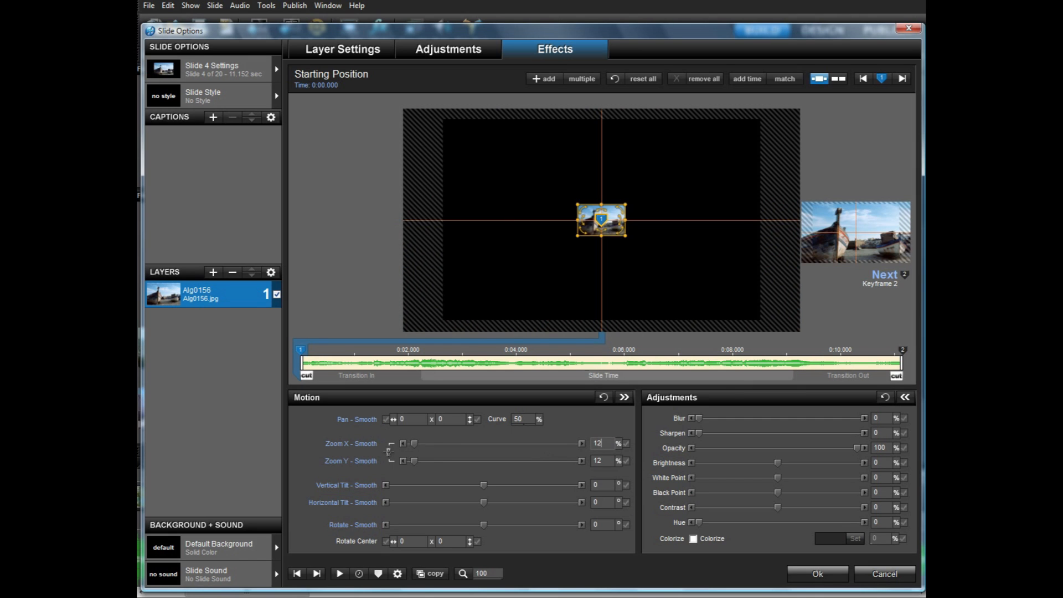
pyautogui.write('5')
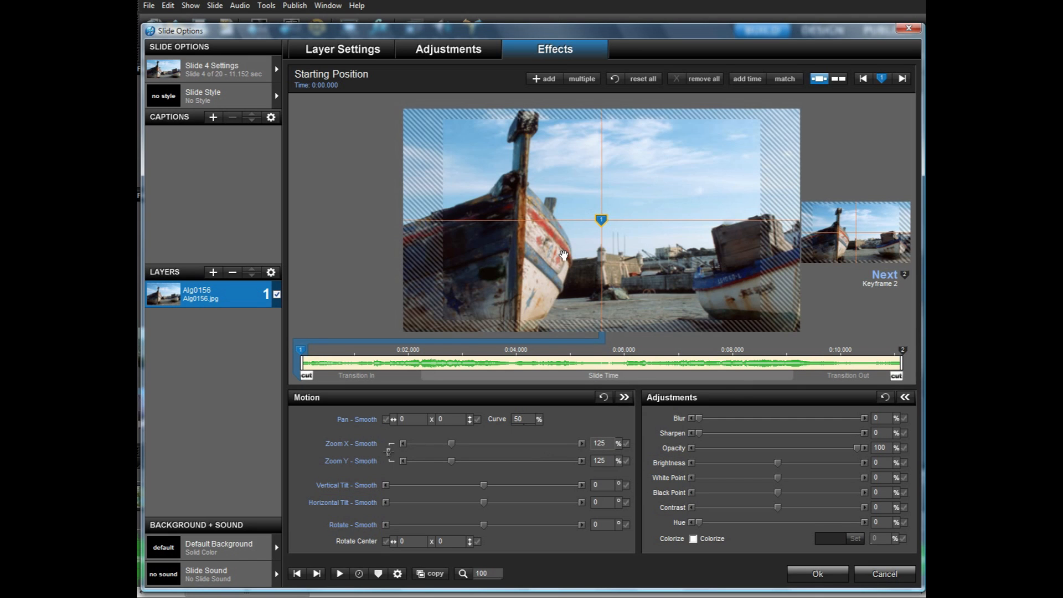
# - Shift the boats photo at its starting keyframe to a pan of about 12.18 x 1.1, preview the motion and accept the slide options
pyautogui.moveTo(560, 261); pyautogui.dragTo(561, 262)
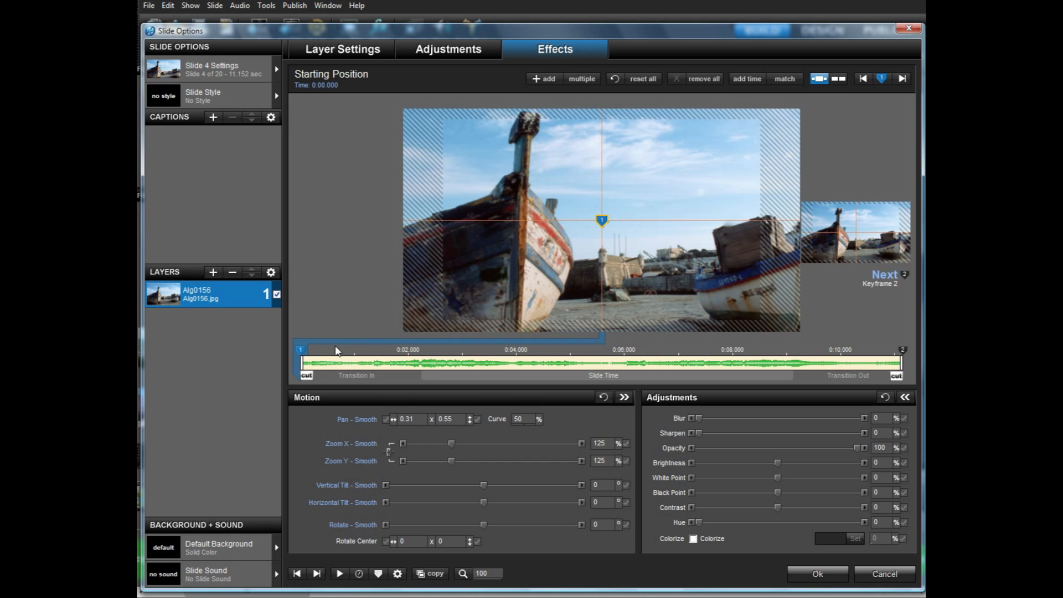
pyautogui.moveTo(493, 279)
pyautogui.mouseDown()
pyautogui.moveTo(567, 271)
pyautogui.moveTo(540, 280)
pyautogui.mouseUp()
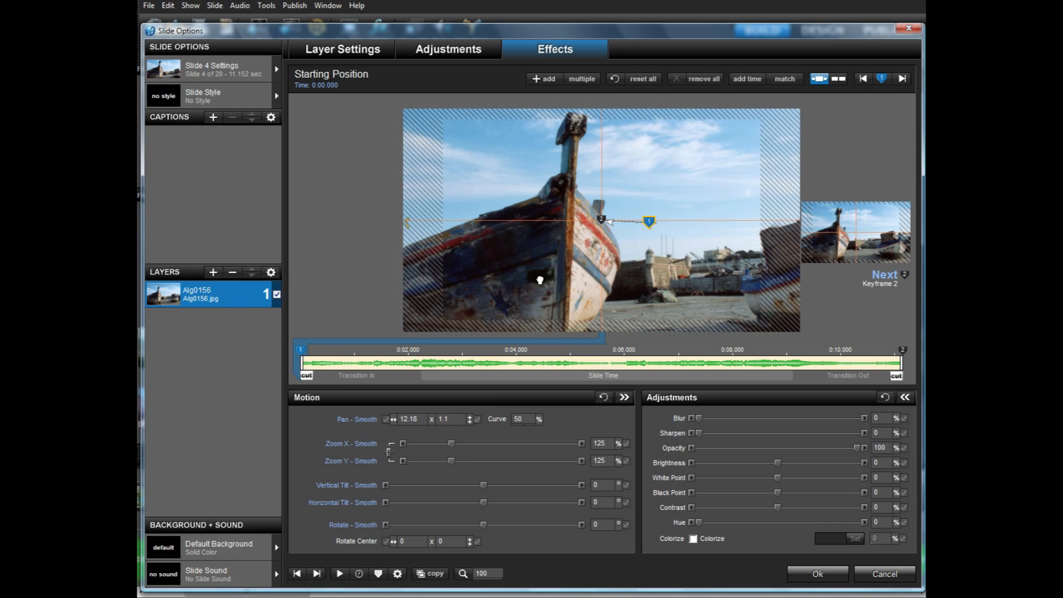
pyautogui.moveTo(540, 279); pyautogui.dragTo(540, 278)
pyautogui.moveTo(340, 378); pyautogui.dragTo(367, 383)
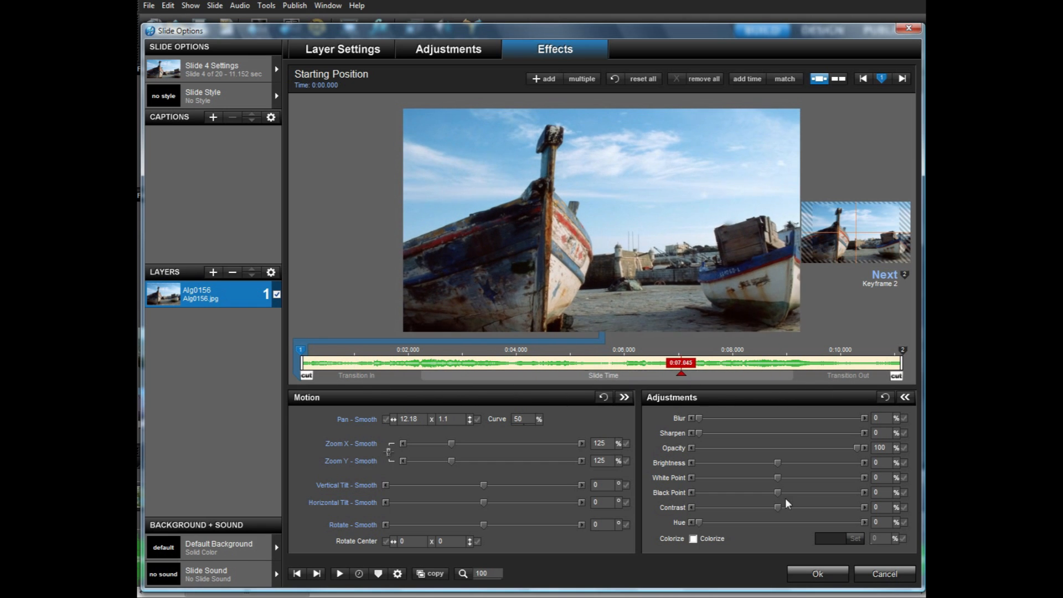
pyautogui.click(819, 573)
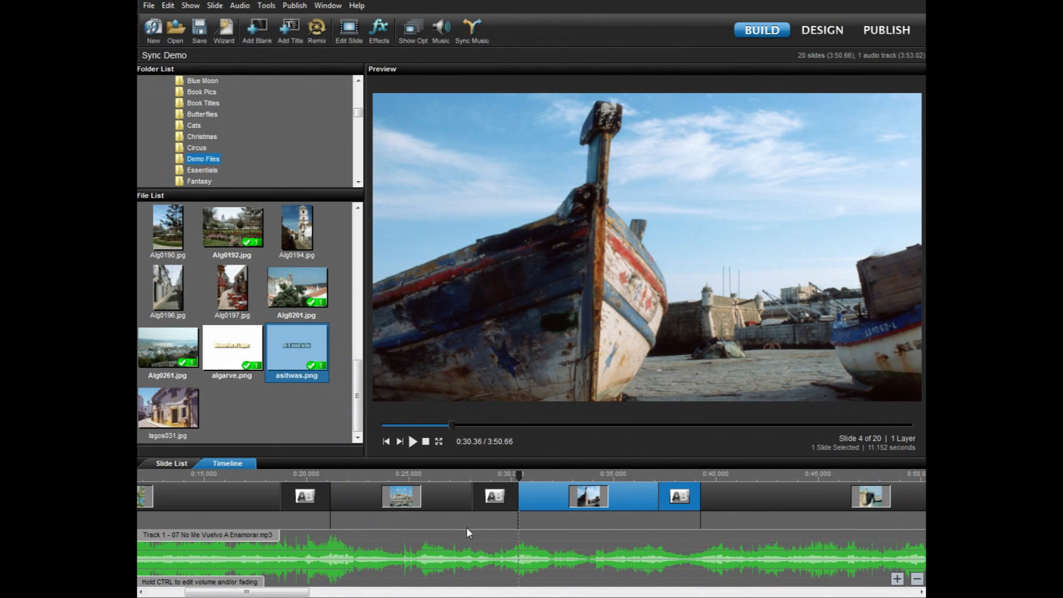
# - Preview the show from the end of the harbour slide through the beached boats slide to the fort slide
pyautogui.click(462, 474)
pyautogui.click(413, 442)
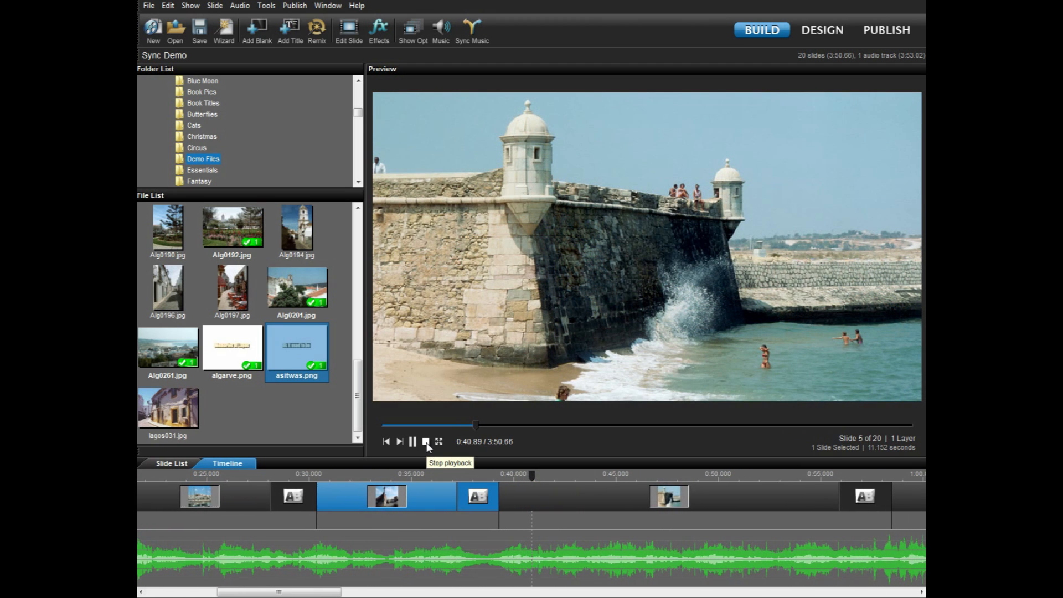
pyautogui.click(426, 442)
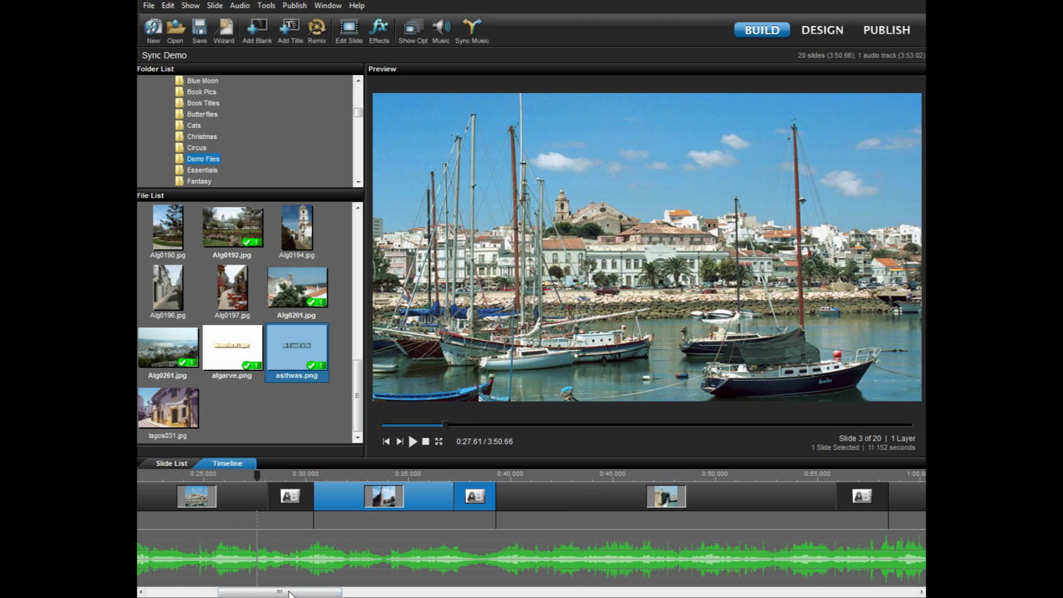
# - Add Alg0072.jpg and Alg0074.jpg as layers to slide 5 with the fort photo and open its slide options
pyautogui.moveTo(292, 594); pyautogui.dragTo(320, 595)
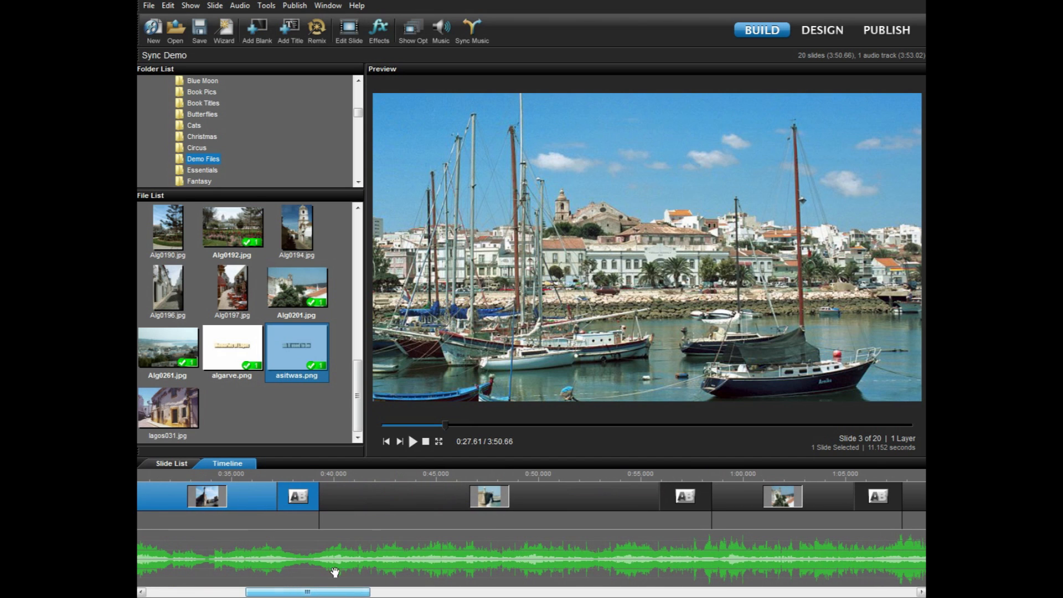
pyautogui.click(384, 504)
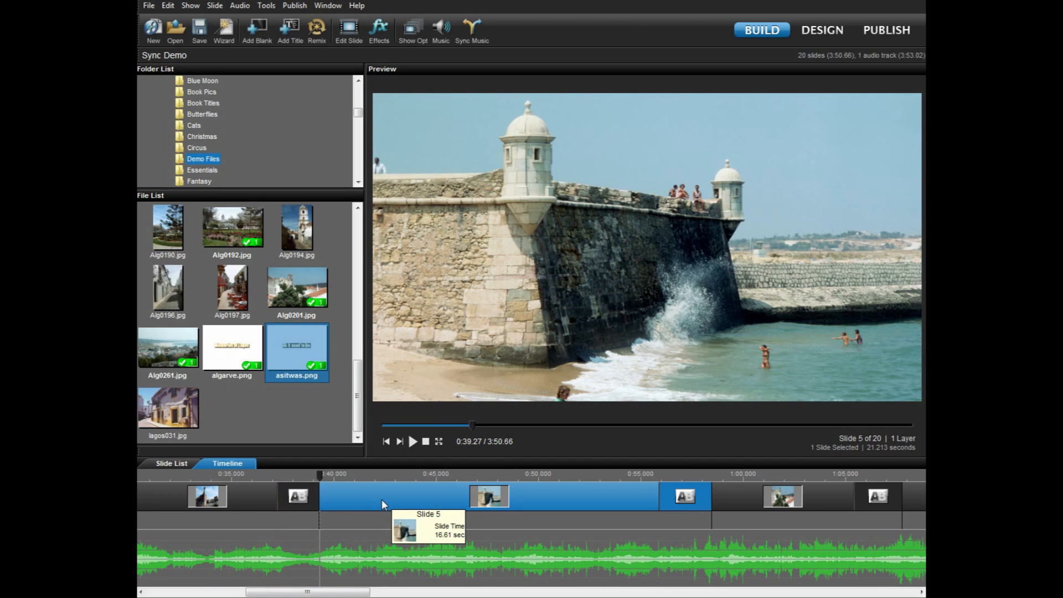
pyautogui.moveTo(358, 395); pyautogui.dragTo(345, 278)
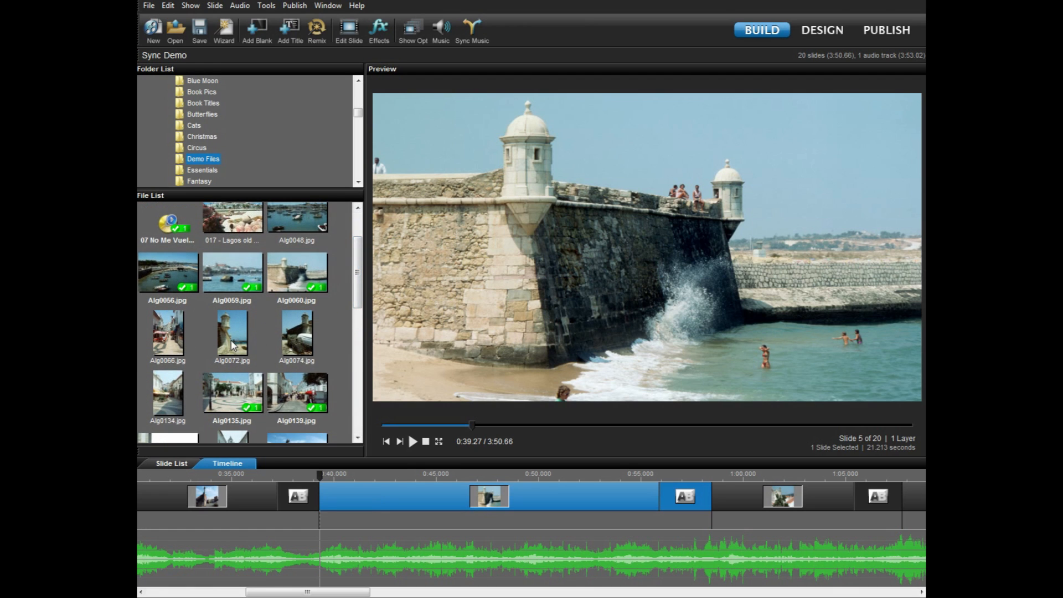
pyautogui.moveTo(232, 337); pyautogui.dragTo(393, 496)
pyautogui.moveTo(303, 342); pyautogui.dragTo(431, 499)
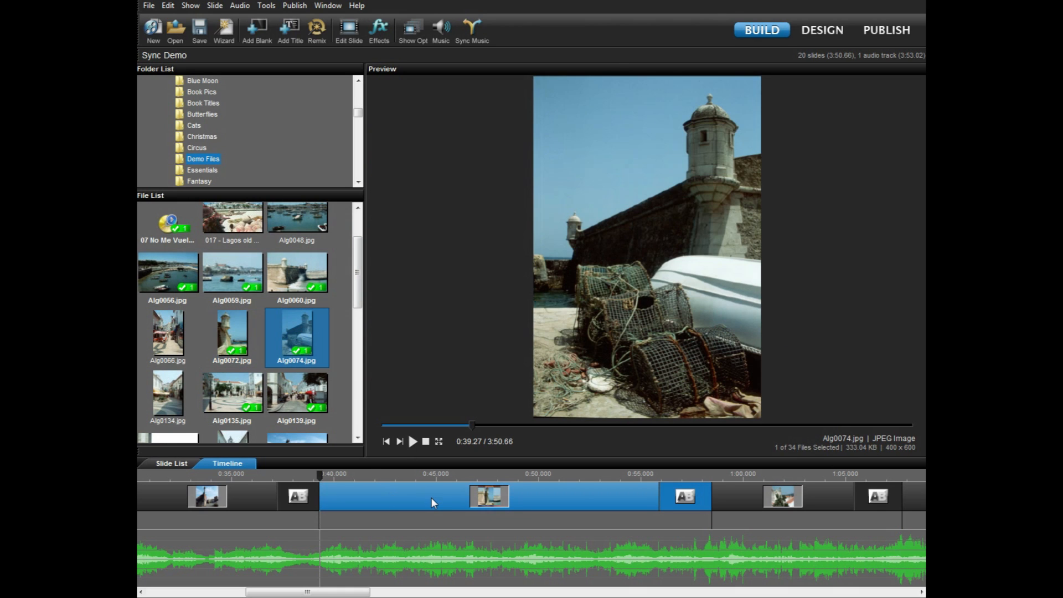
pyautogui.doubleClick(431, 497)
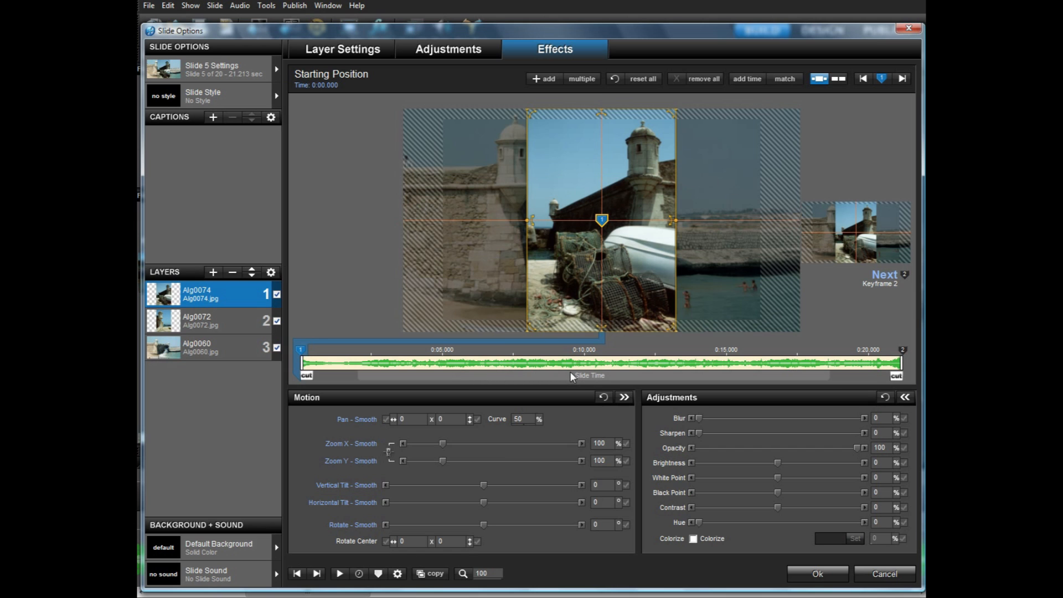
# - Give the Alg0074 layer a vignette of solid color type in white (255, 255, 255)
pyautogui.click(437, 50)
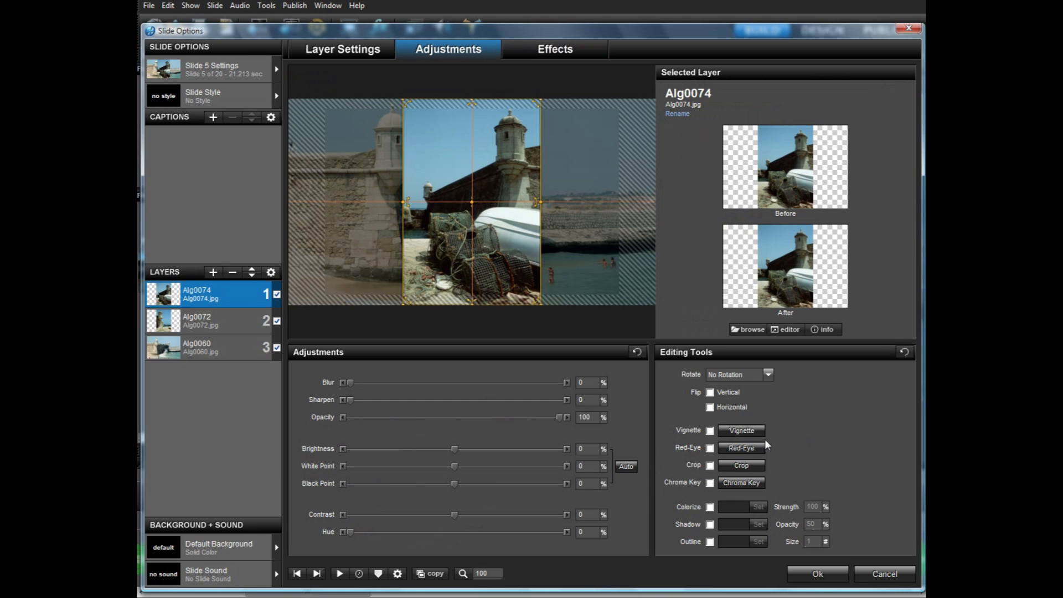
pyautogui.click(742, 431)
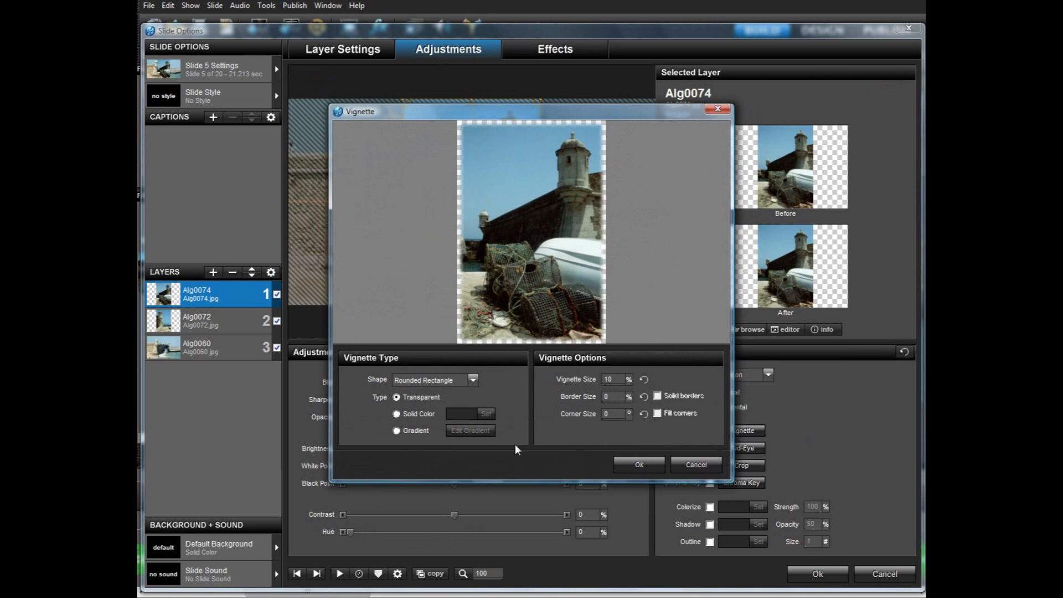
pyautogui.click(397, 414)
pyautogui.click(481, 415)
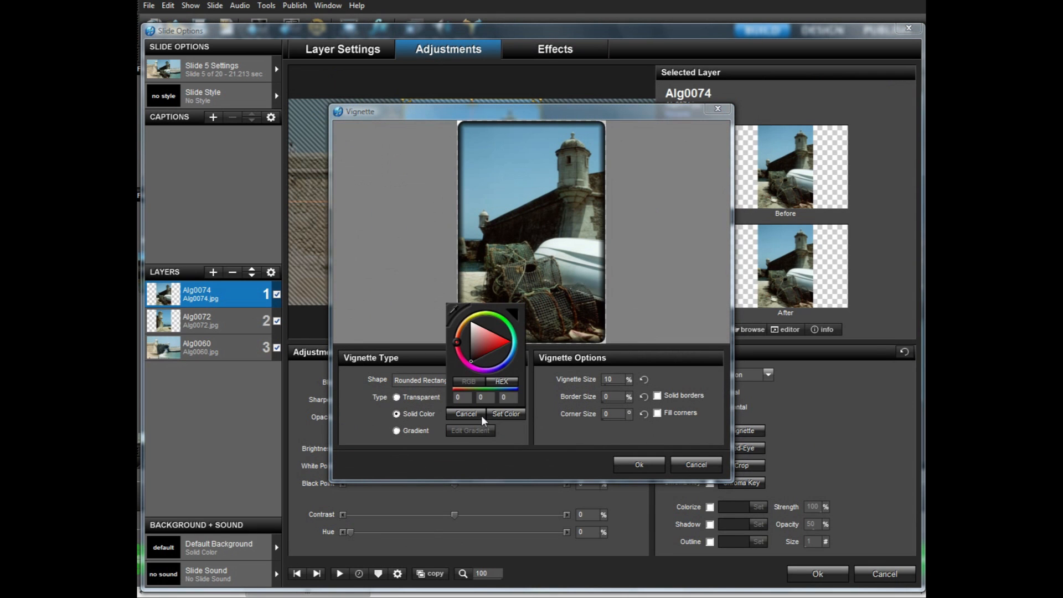
pyautogui.moveTo(479, 357); pyautogui.dragTo(457, 298)
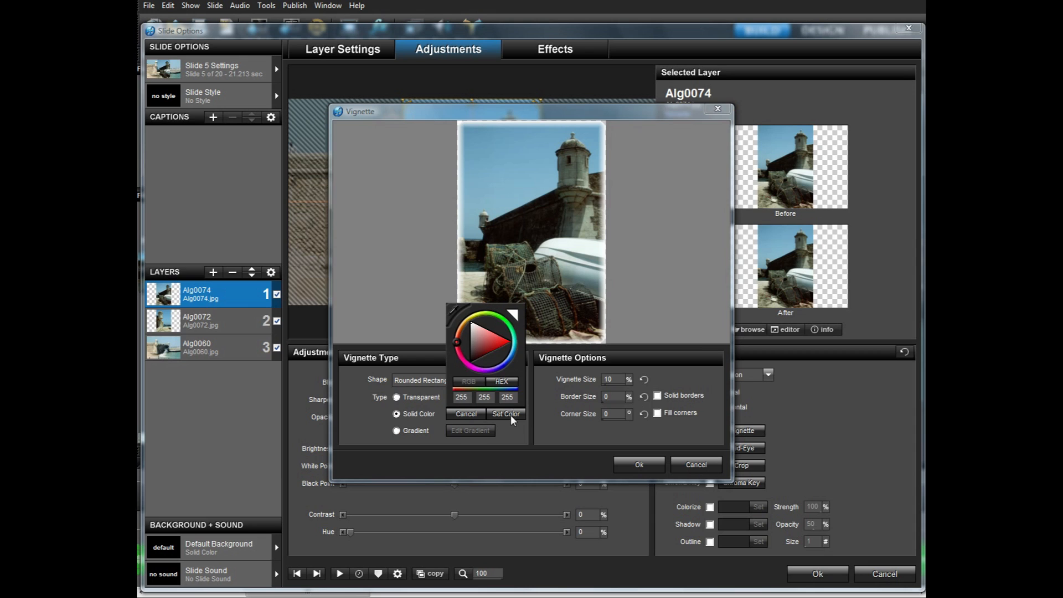
pyautogui.click(511, 414)
# - Set the Alg0074 vignette size to 0% and border size to 4% with solid borders, and accept the vignette
pyautogui.click(613, 379)
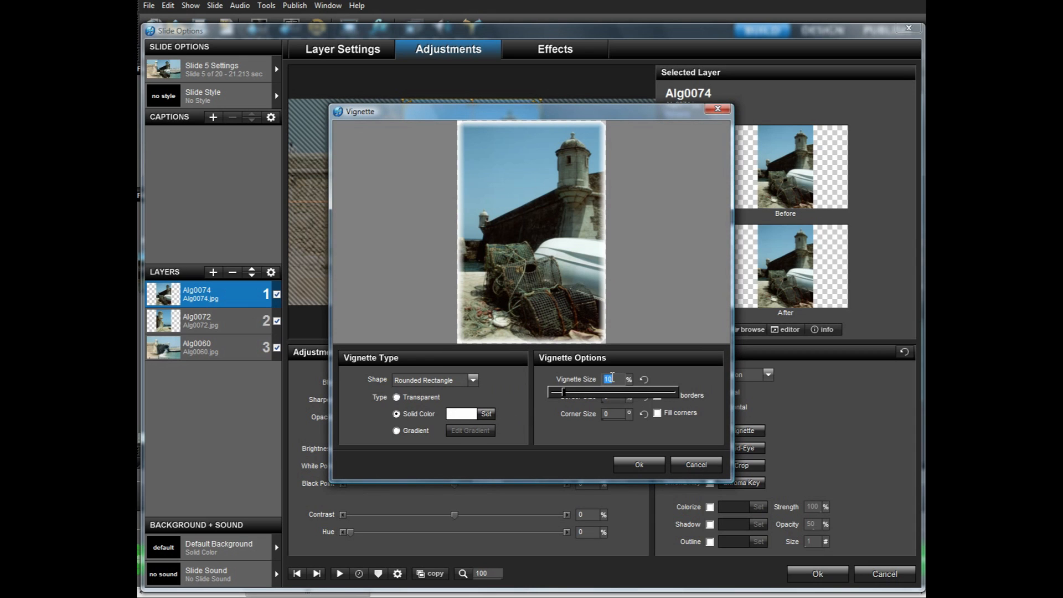
pyautogui.write('0')
pyautogui.click(609, 396)
pyautogui.write('4')
pyautogui.click(658, 395)
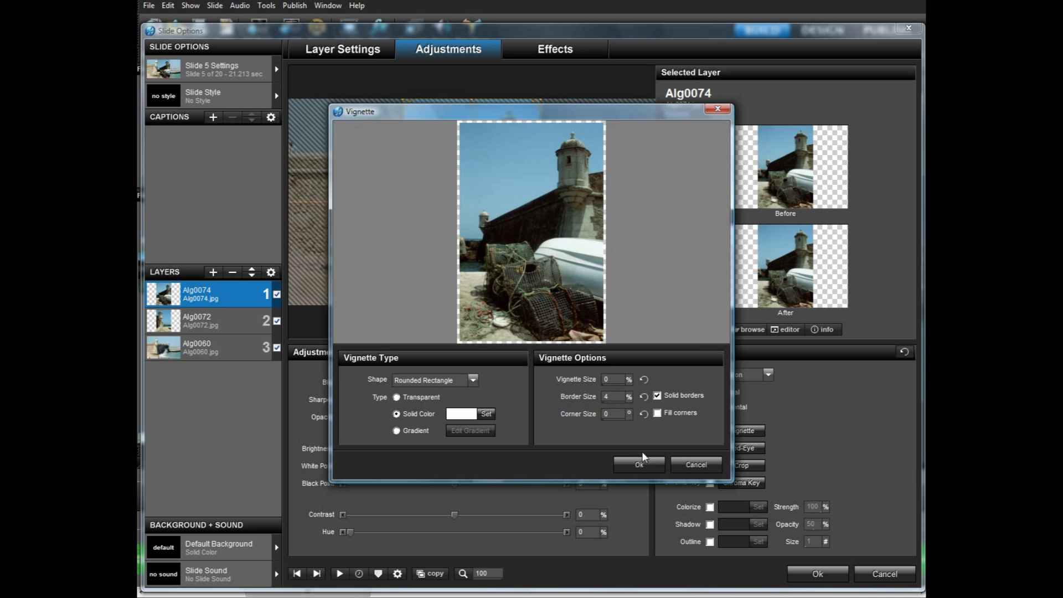
pyautogui.click(656, 467)
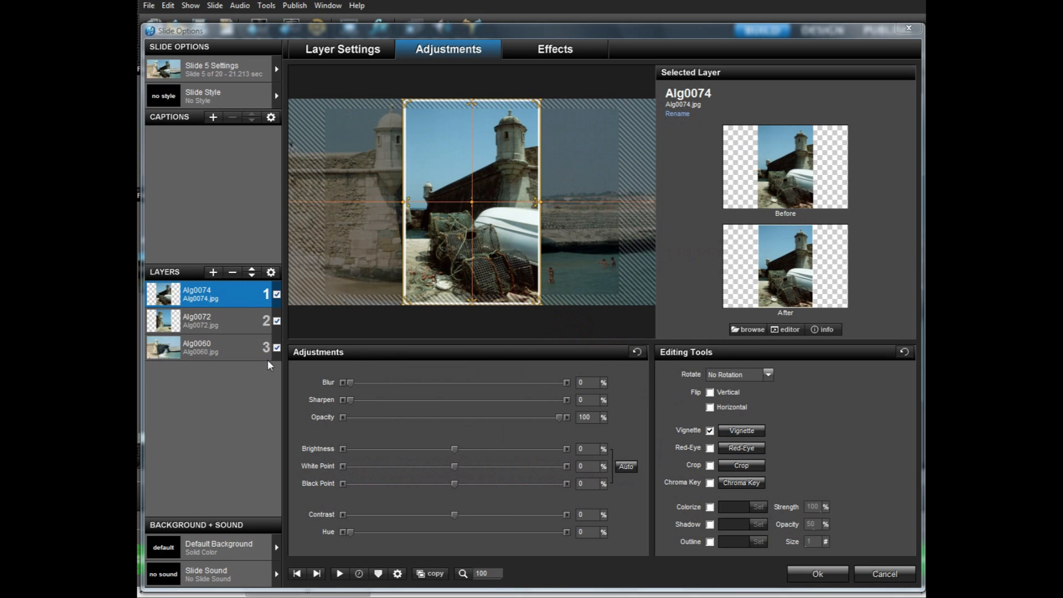
# - Give the Alg0072 layer a vignette of solid color type in white
pyautogui.click(226, 325)
pyautogui.click(732, 433)
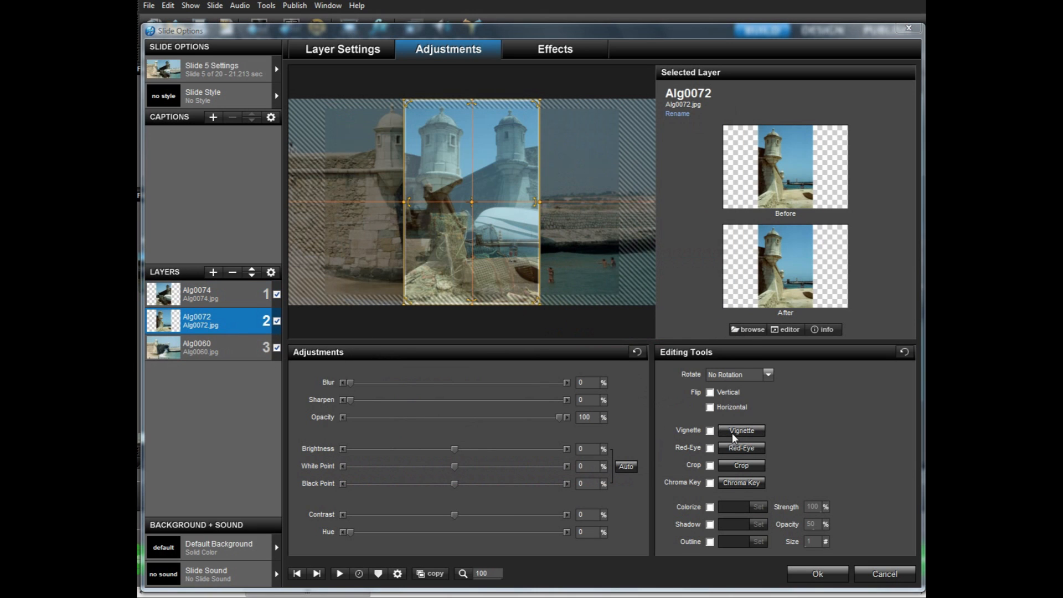
pyautogui.click(425, 412)
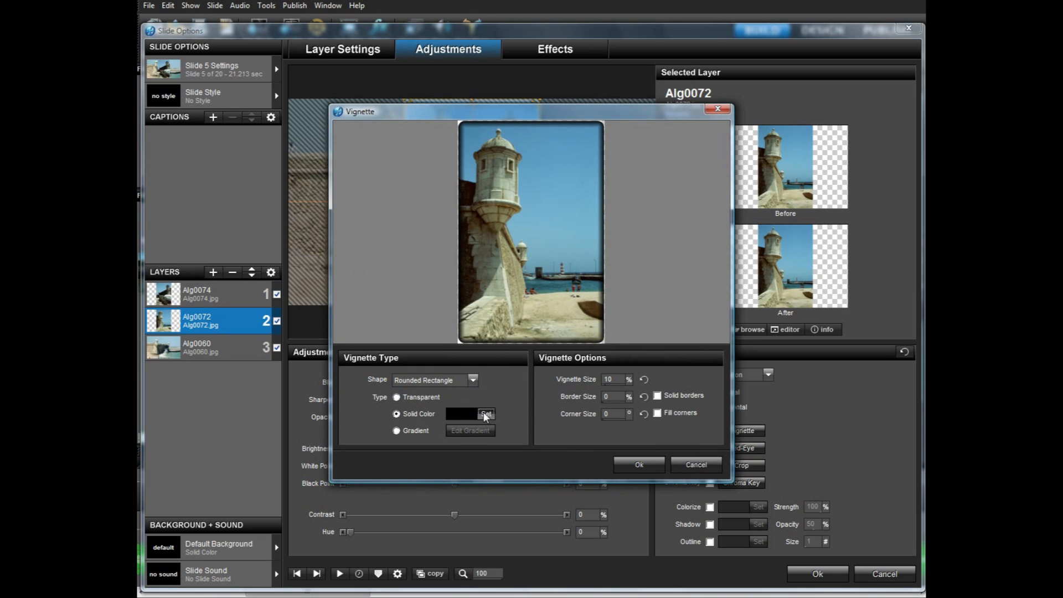
pyautogui.click(485, 413)
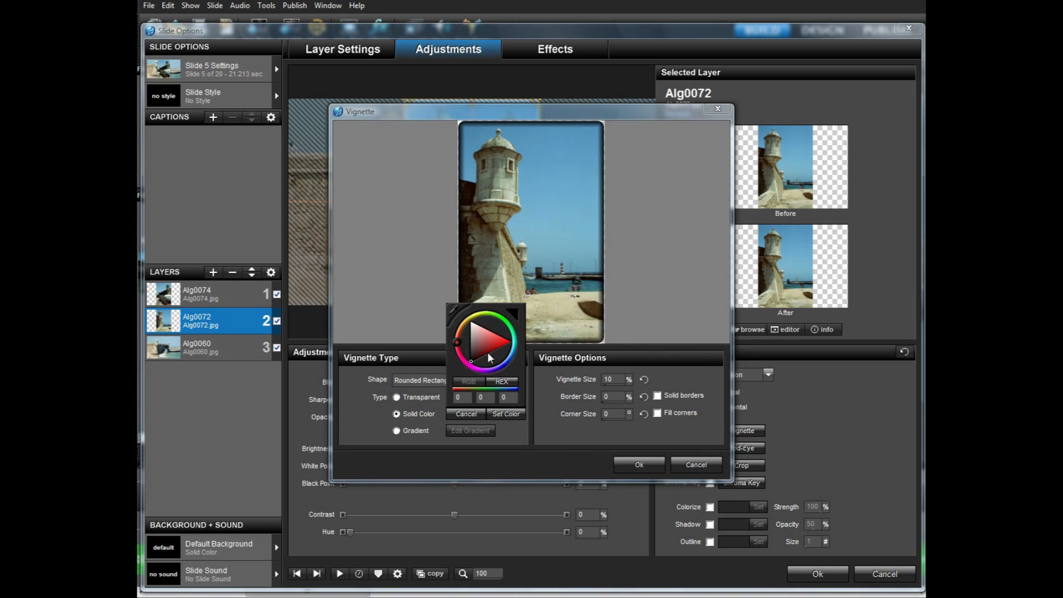
pyautogui.click(513, 415)
# - Set the Alg0072 vignette size to 0% and border size to 4% with solid borders and filled corners, and accept it
pyautogui.click(612, 380)
pyautogui.write('0')
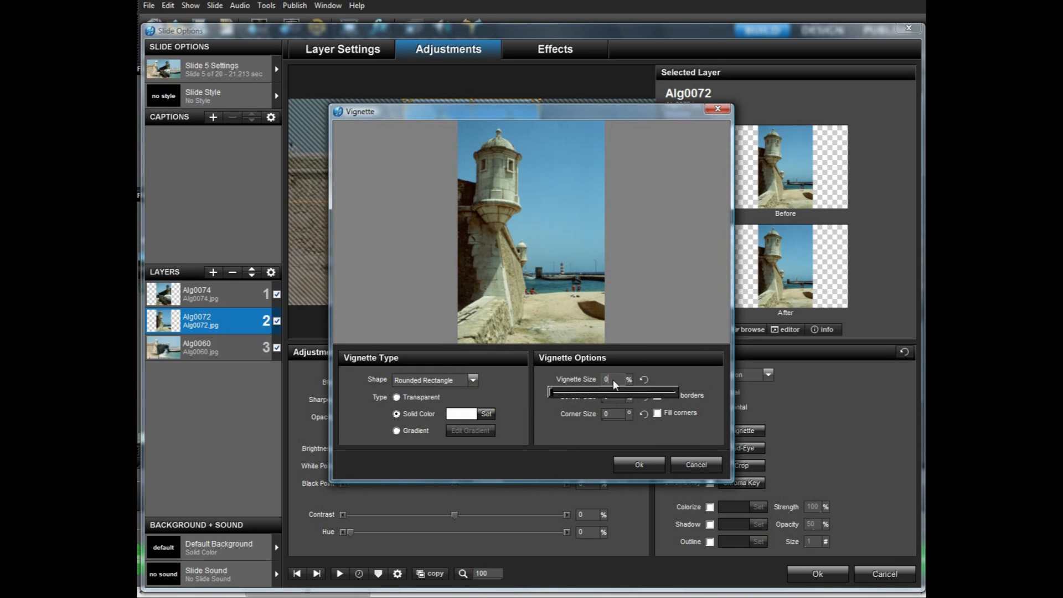
pyautogui.click(611, 396)
pyautogui.write('4')
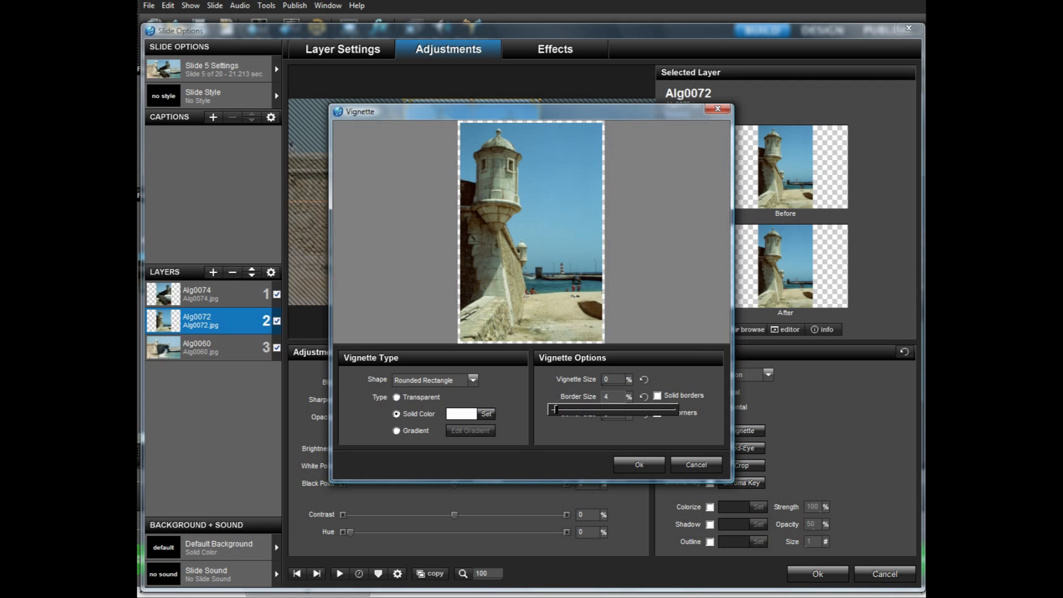
pyautogui.click(658, 396)
pyautogui.click(660, 413)
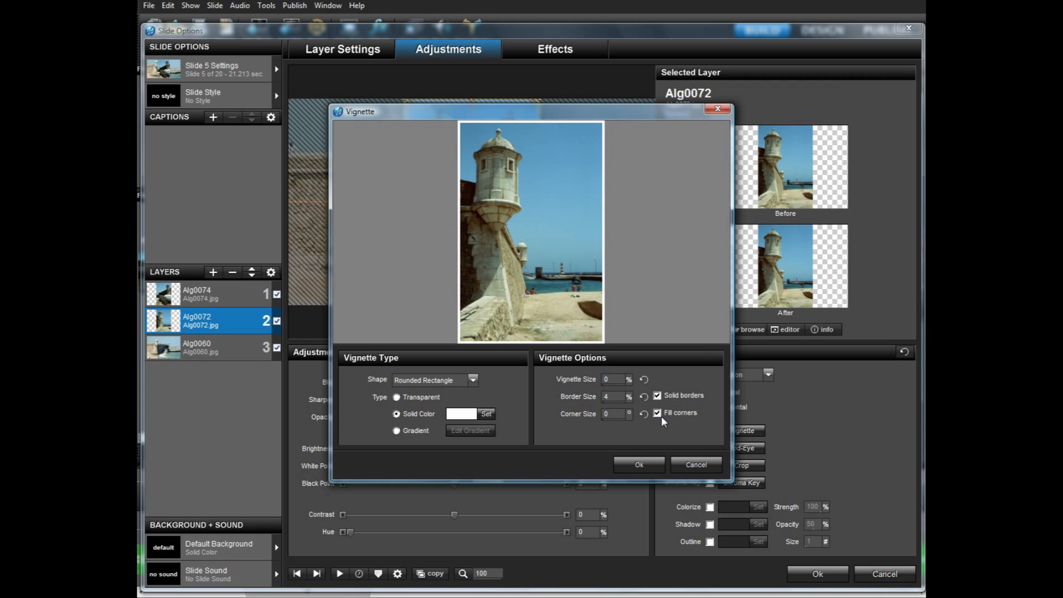
pyautogui.click(657, 464)
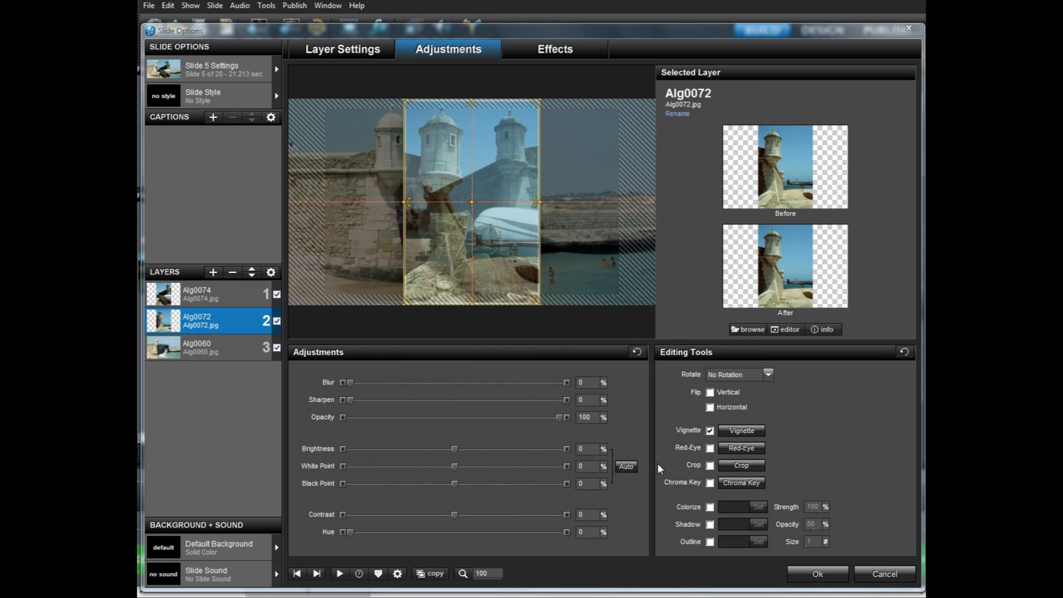
# - Set the zoom of Alg0072 at its starting keyframe to 70% and copy the settings to the next keyframe
pyautogui.click(538, 48)
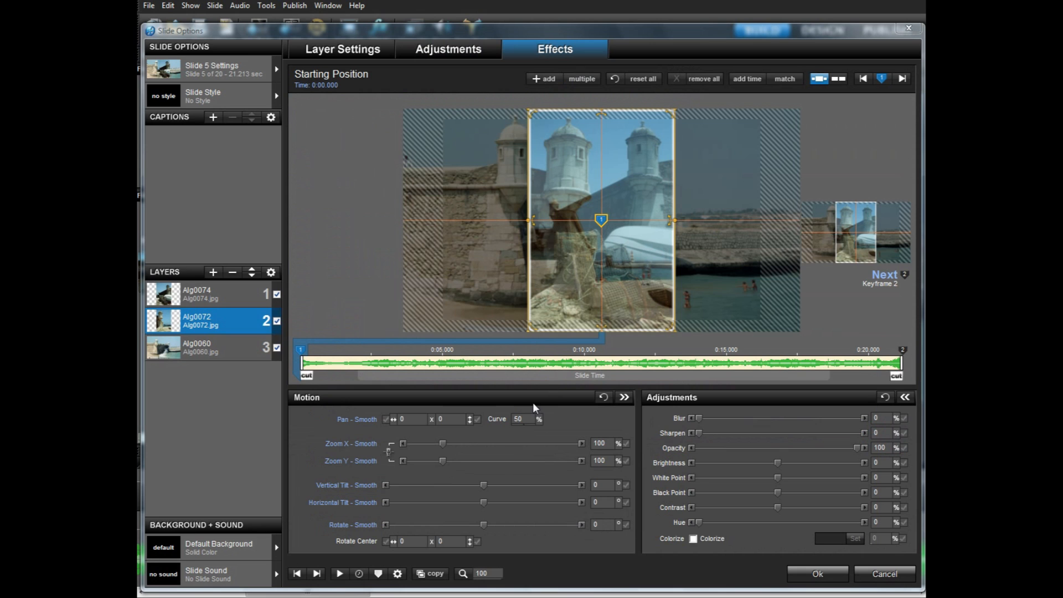
pyautogui.doubleClick(609, 444)
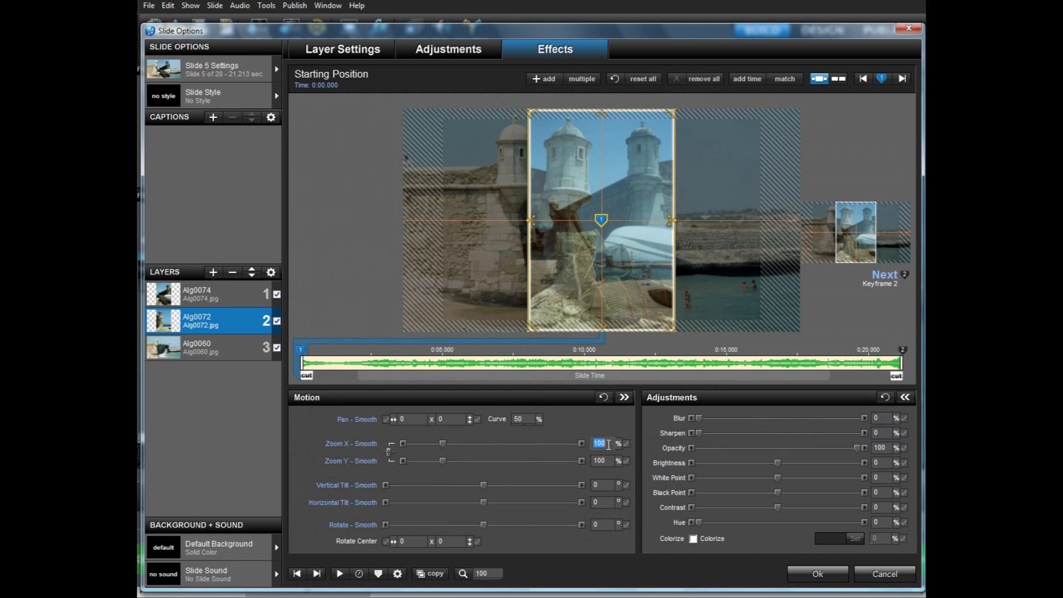
pyautogui.write('70')
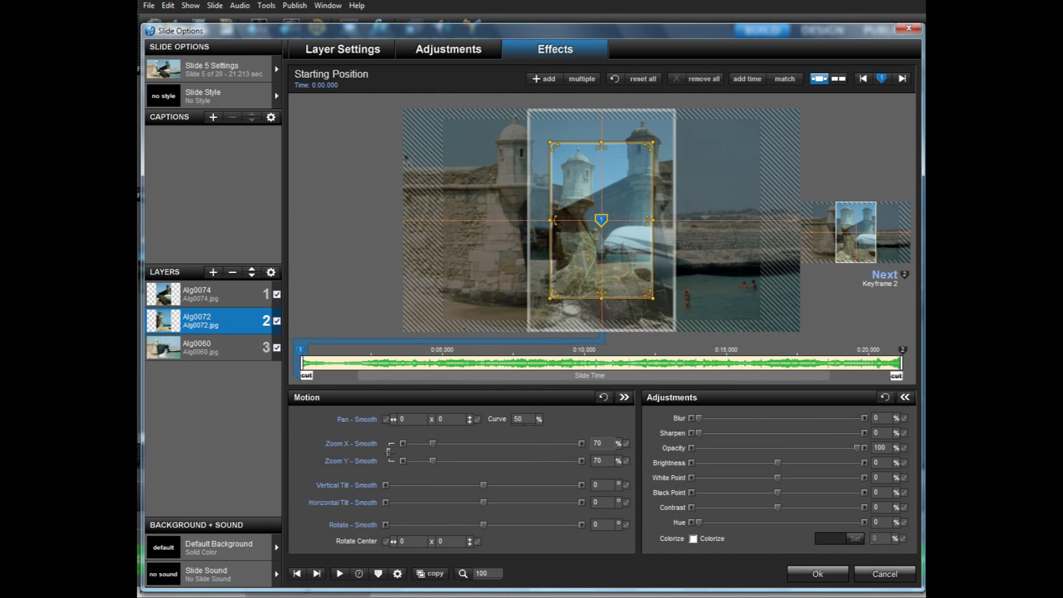
pyautogui.rightClick(301, 359)
pyautogui.click(344, 494)
# - Set the zoom of Alg0074 at its starting keyframe to 70% and copy the settings to the next keyframe
pyautogui.click(217, 300)
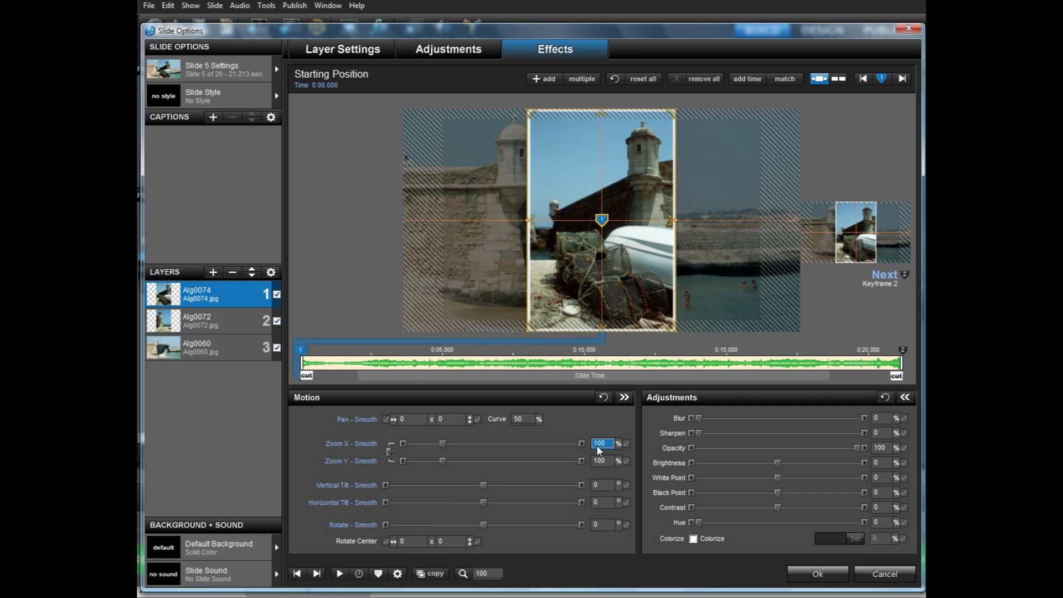
pyautogui.write('70')
pyautogui.rightClick(302, 355)
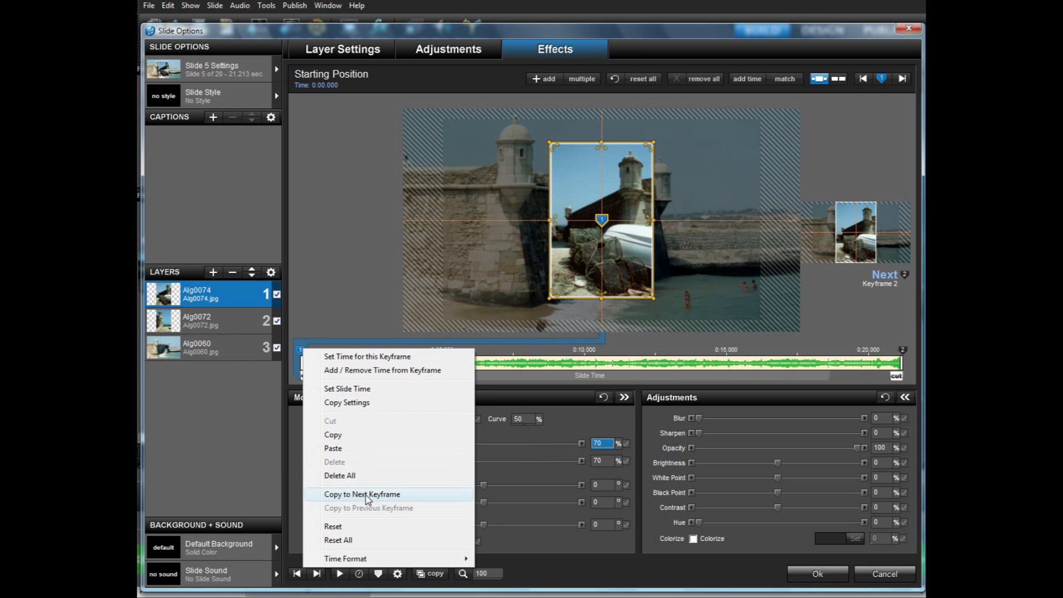
pyautogui.click(366, 495)
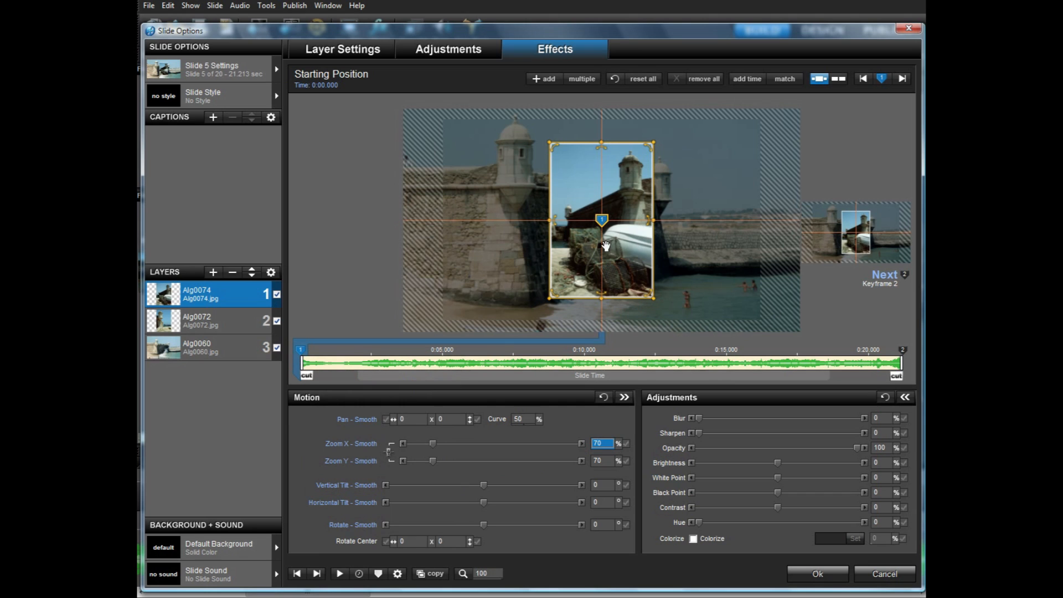
# - Spread the two photos apart at their starting keyframes, panning Alg0074 to about 20.93 x 0.27 and Alg0072 to about -24.84 x -0.55
pyautogui.moveTo(606, 247); pyautogui.dragTo(690, 248)
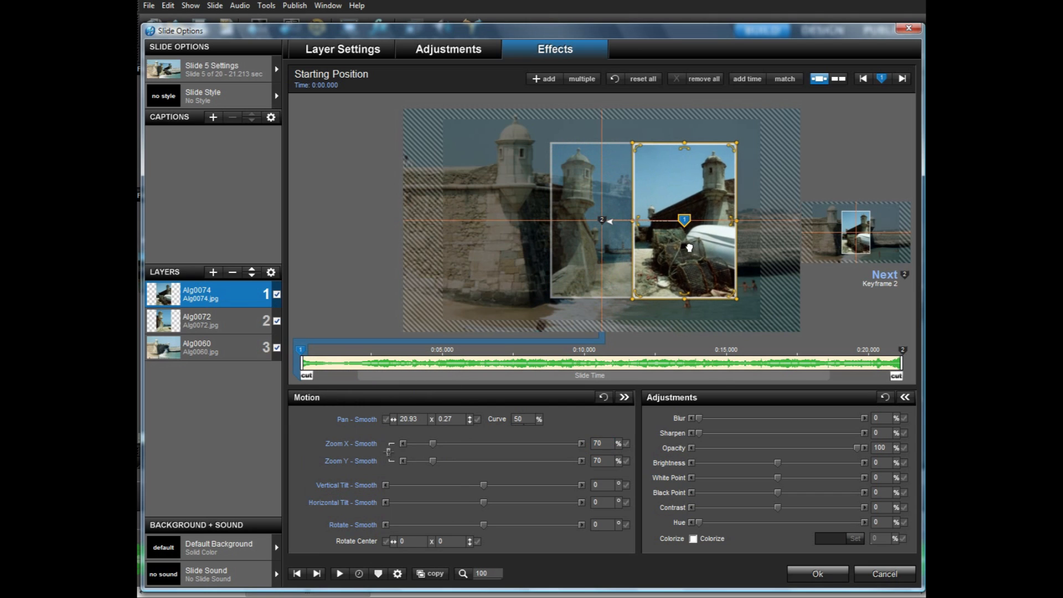
pyautogui.click(213, 314)
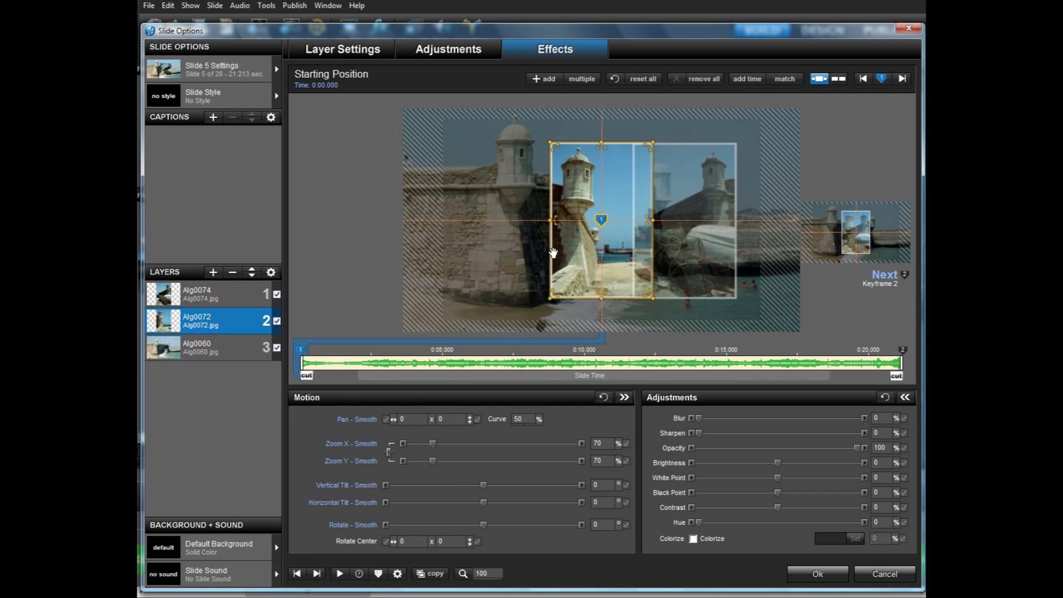
pyautogui.moveTo(439, 259); pyautogui.dragTo(468, 255)
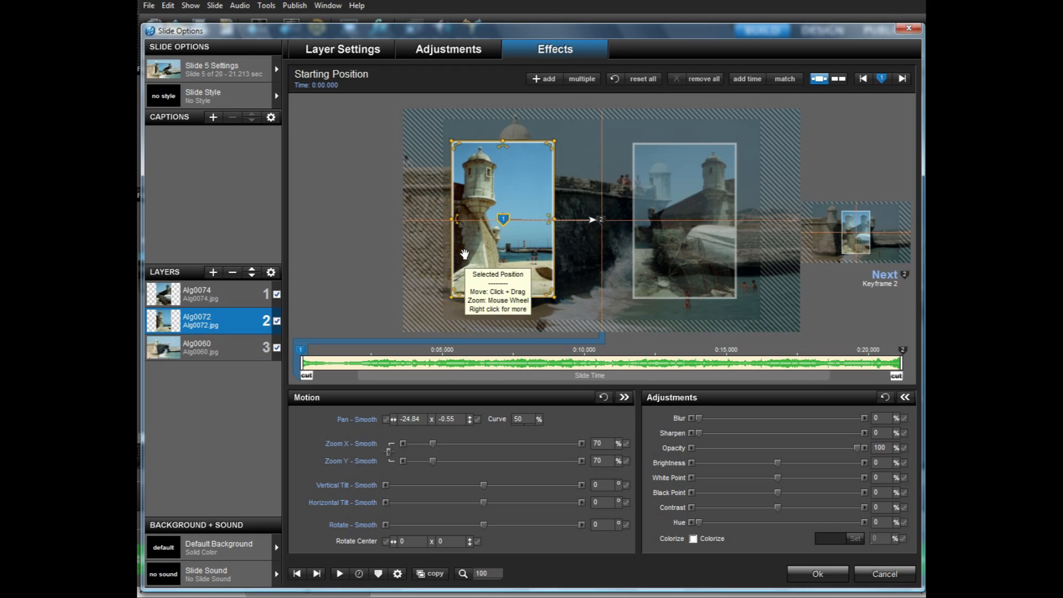
# - Set the starting keyframe pan of Alg0072 to -23 x 0 and copy the settings to the next keyframe
pyautogui.write('0')
pyautogui.doubleClick(418, 422)
pyautogui.write('-23')
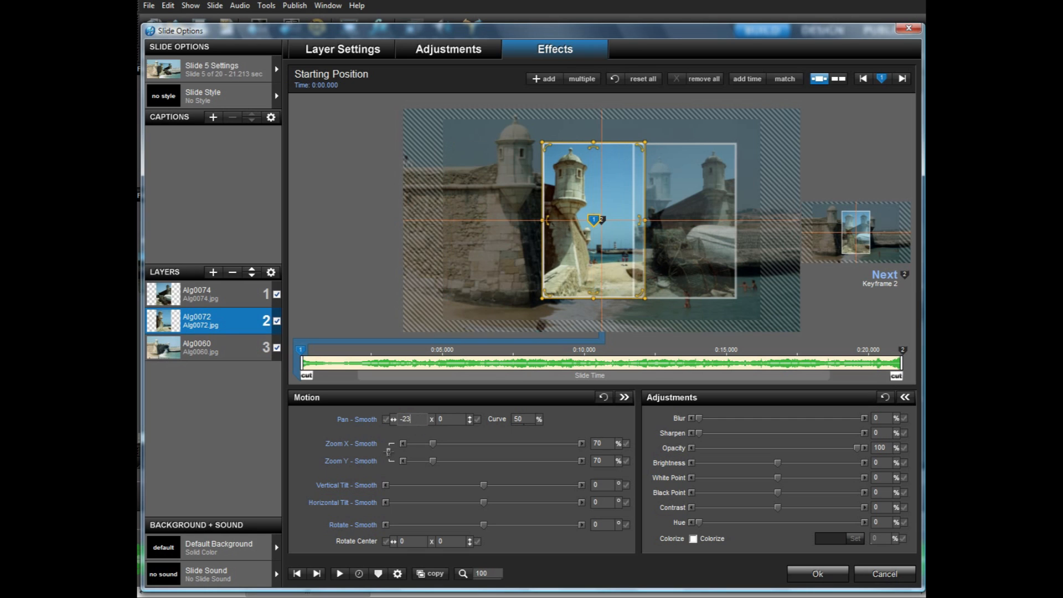
pyautogui.rightClick(302, 352)
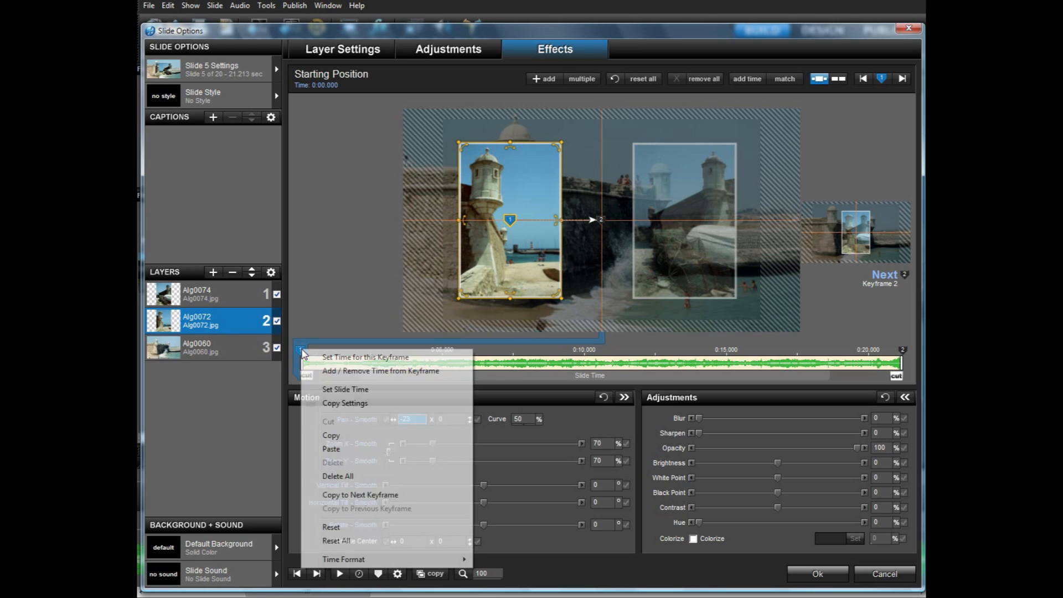
pyautogui.click(341, 495)
# - Set the starting keyframe pan of Alg0074 to 23 x 0 and copy the settings to the next keyframe
pyautogui.click(225, 298)
pyautogui.click(416, 419)
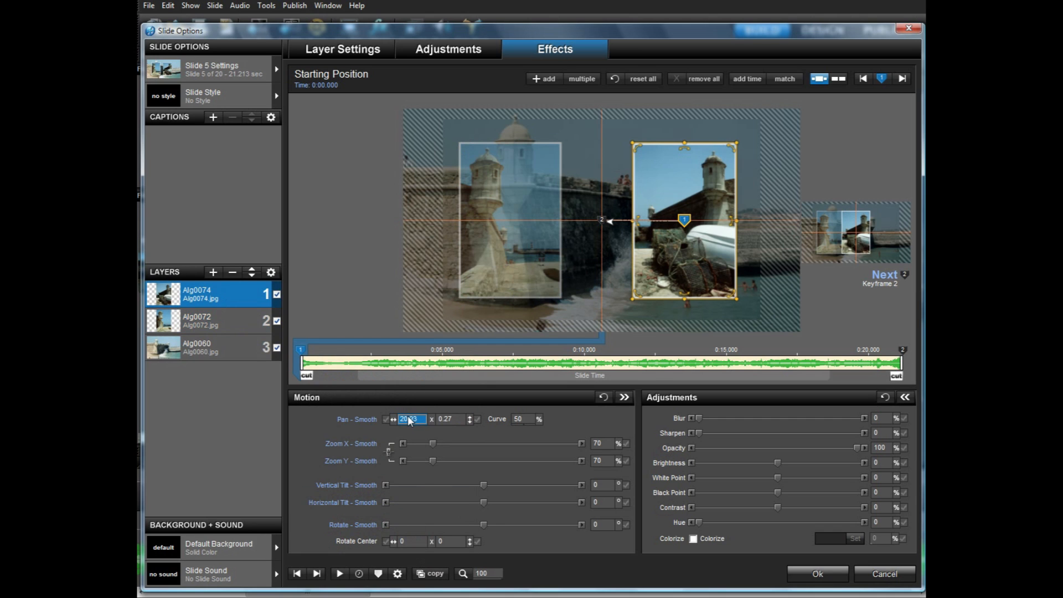
pyautogui.write('23')
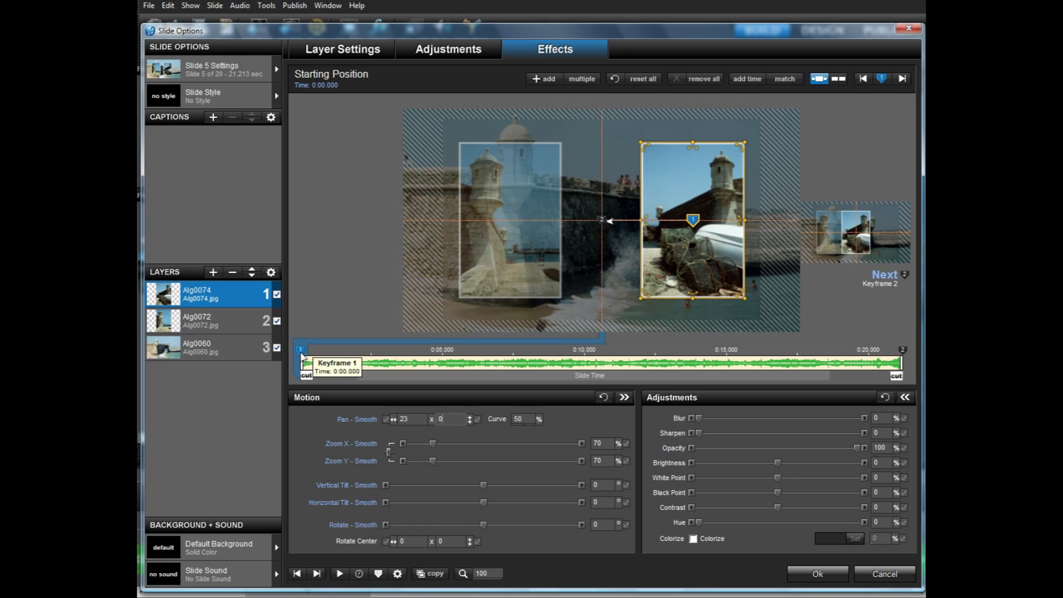
pyautogui.rightClick(316, 370)
pyautogui.click(363, 498)
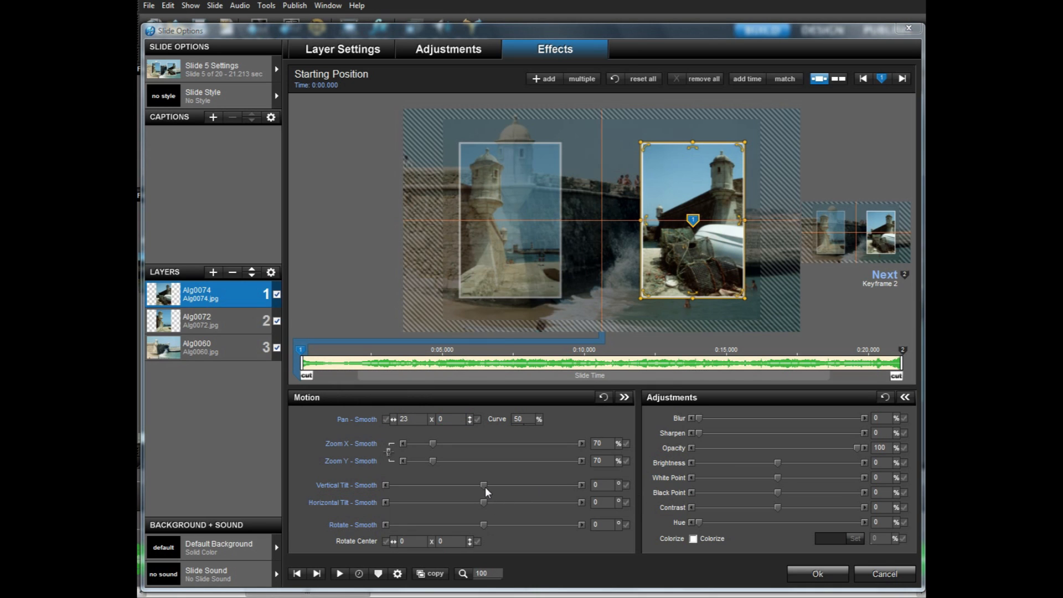
# - Tilt Alg0074 at its starting keyframe by -12° vertically and 15° horizontally and copy the settings to the next keyframe
pyautogui.moveTo(484, 485); pyautogui.dragTo(480, 485)
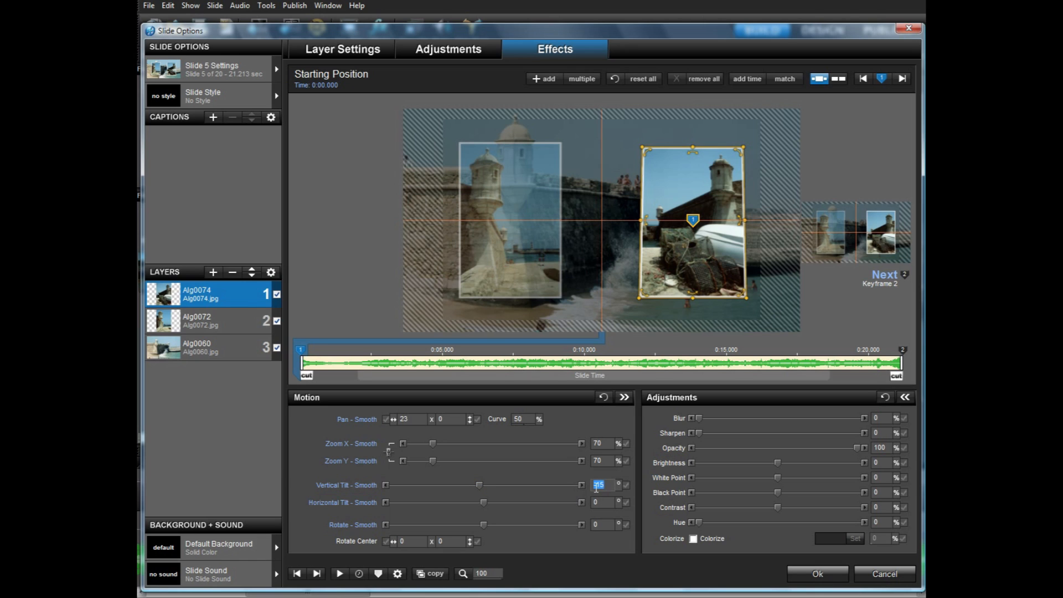
pyautogui.write('-12')
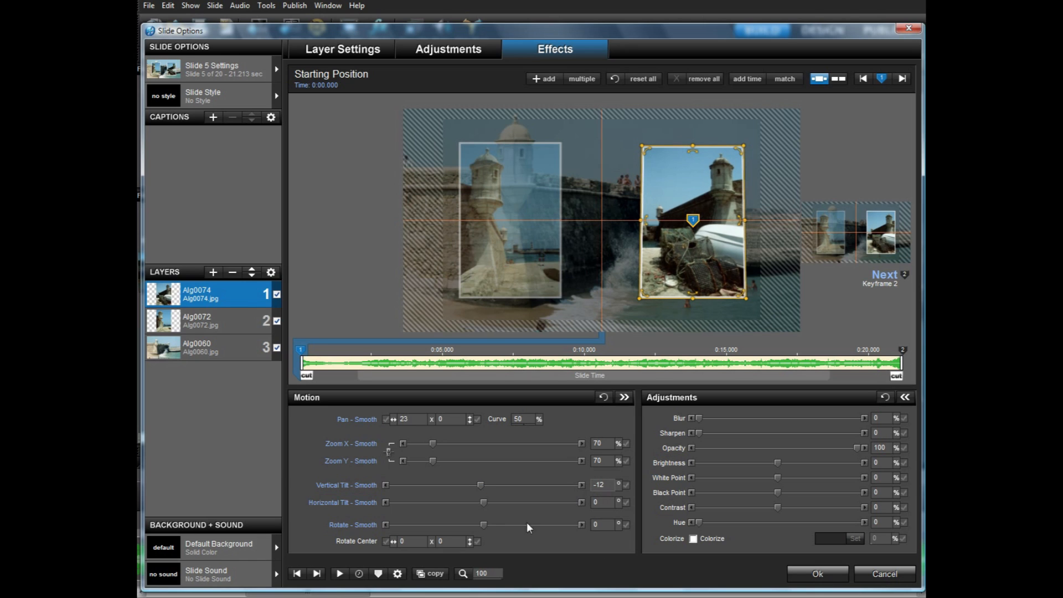
pyautogui.moveTo(484, 500); pyautogui.dragTo(487, 498)
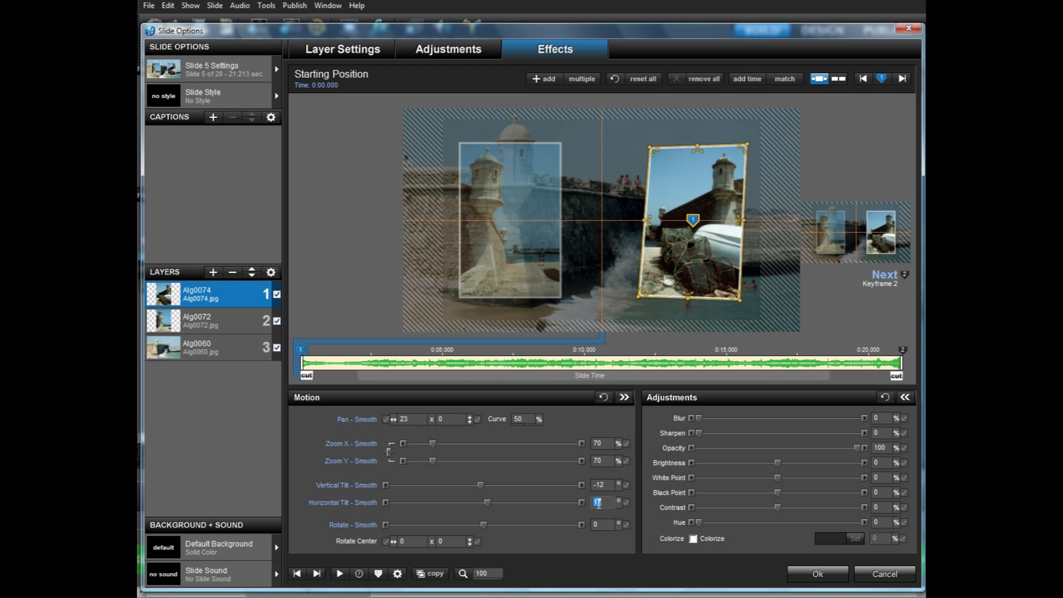
pyautogui.write('15')
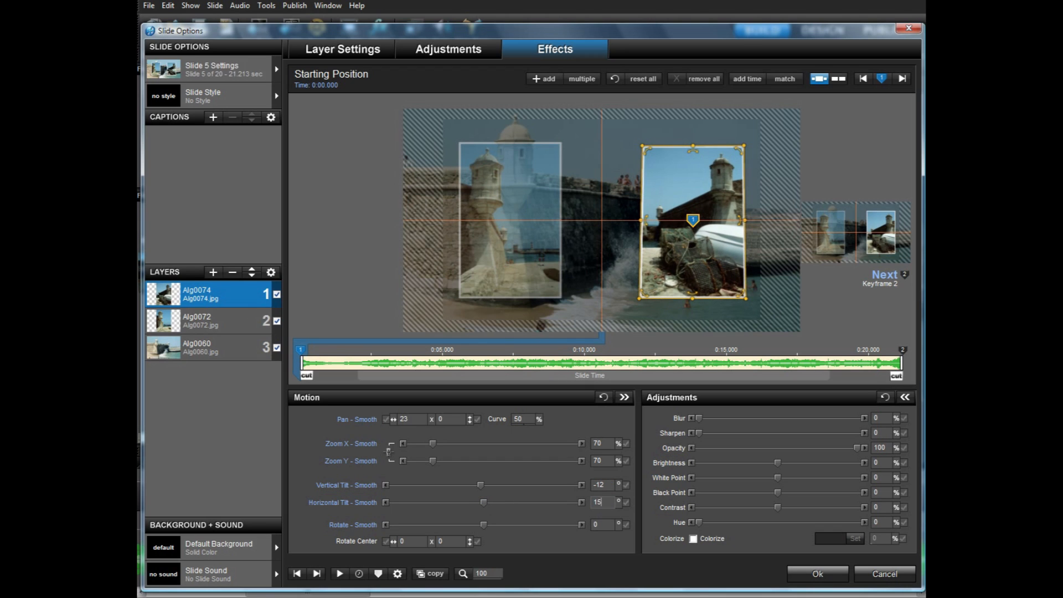
pyautogui.rightClick(300, 351)
pyautogui.click(354, 495)
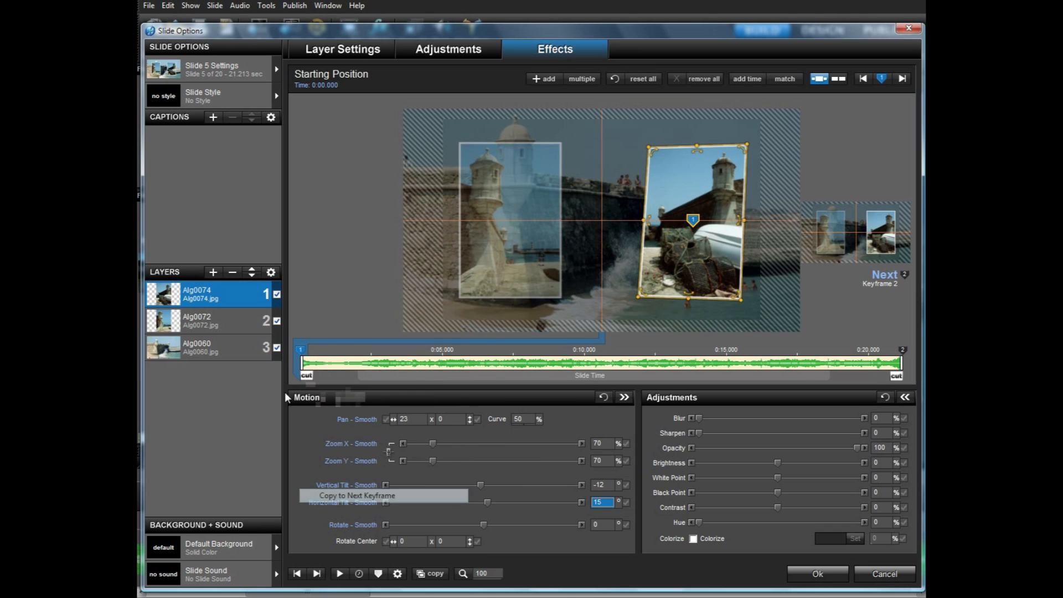
# - Tilt Alg0072 at its starting keyframe by -12° vertically and 15° horizontally
pyautogui.click(226, 320)
pyautogui.click(599, 485)
pyautogui.write('-1')
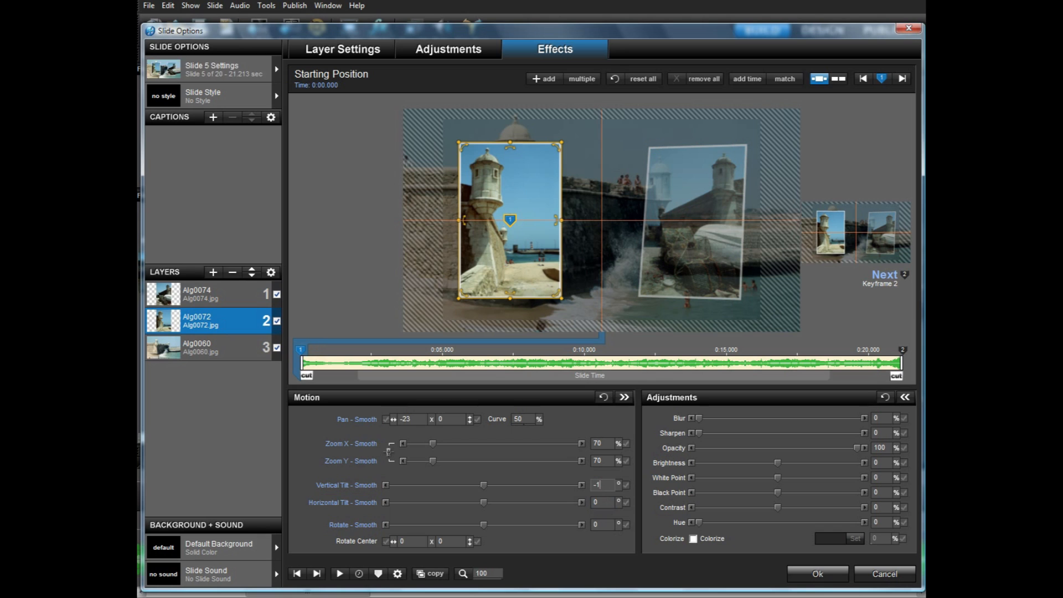
pyautogui.write('2')
pyautogui.click(601, 504)
pyautogui.write('15')
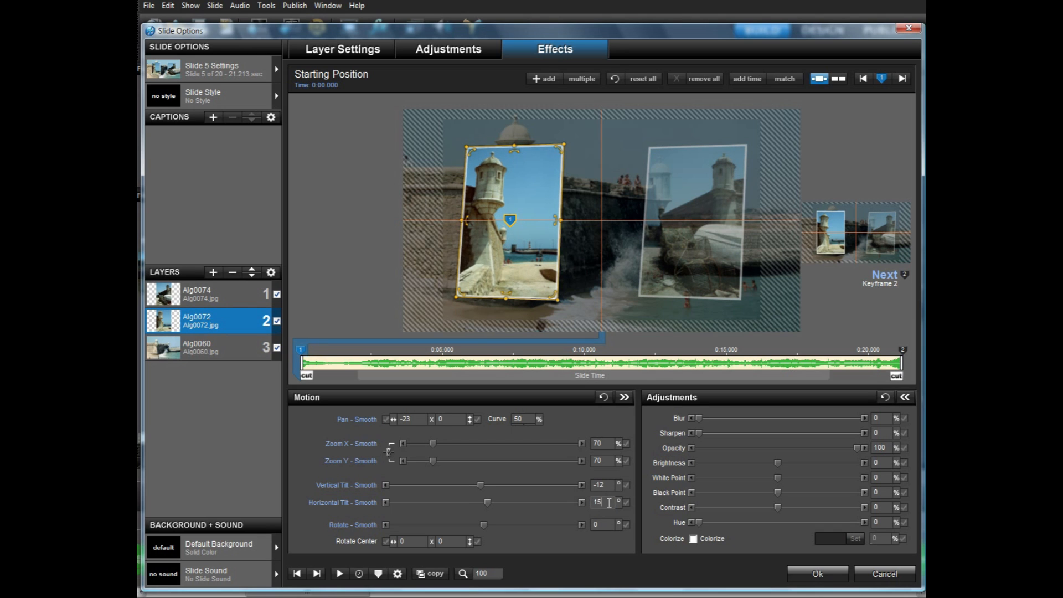
# - Set the horizontal tilt of Alg0072 to -15° at its starting keyframe and copy the settings to the next keyframe
pyautogui.moveTo(609, 503); pyautogui.dragTo(573, 503)
pyautogui.write('-15')
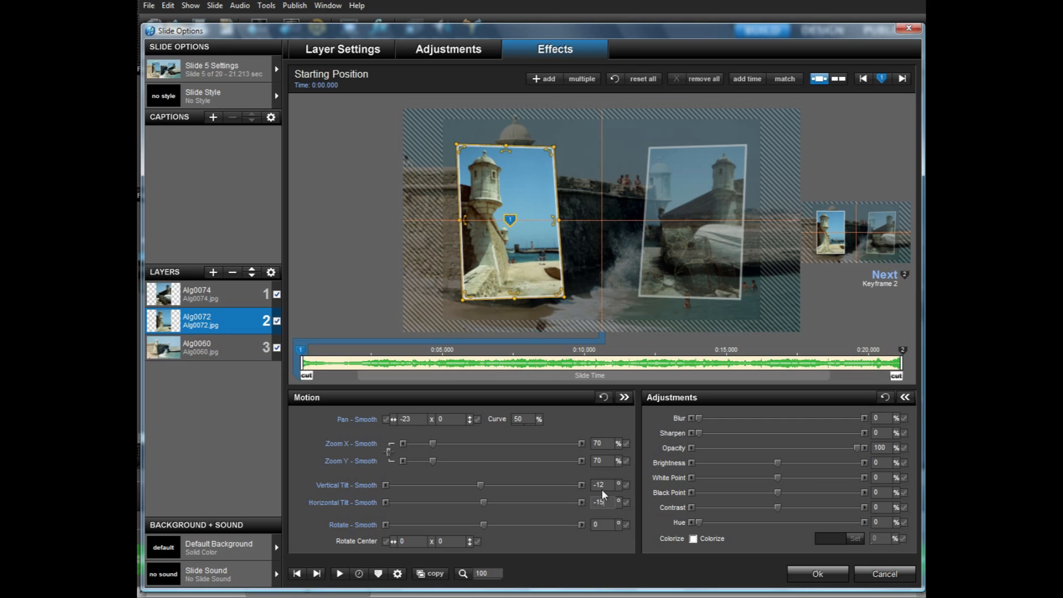
pyautogui.rightClick(301, 350)
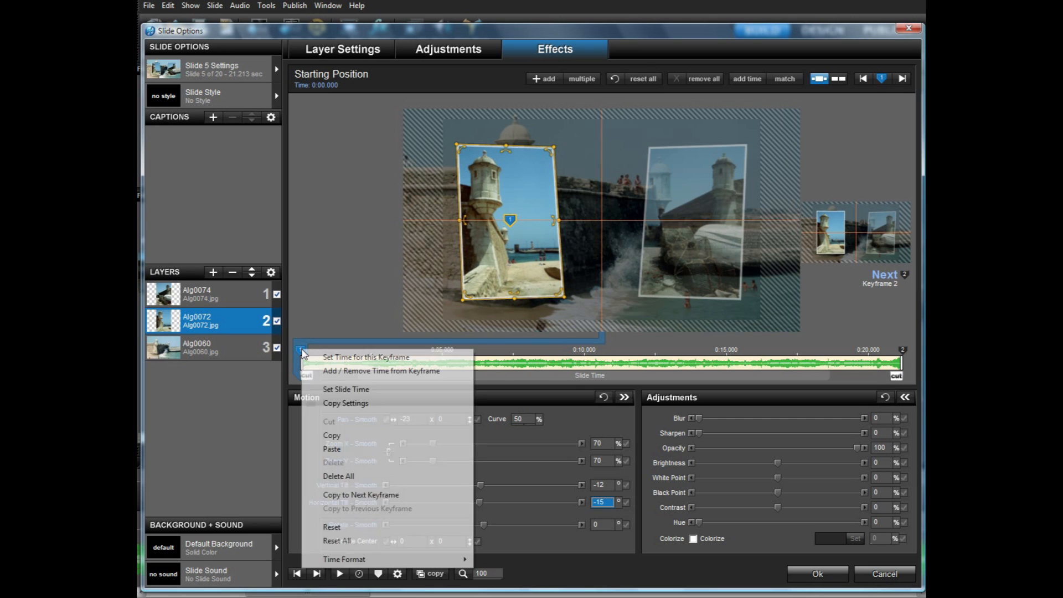
pyautogui.click(382, 499)
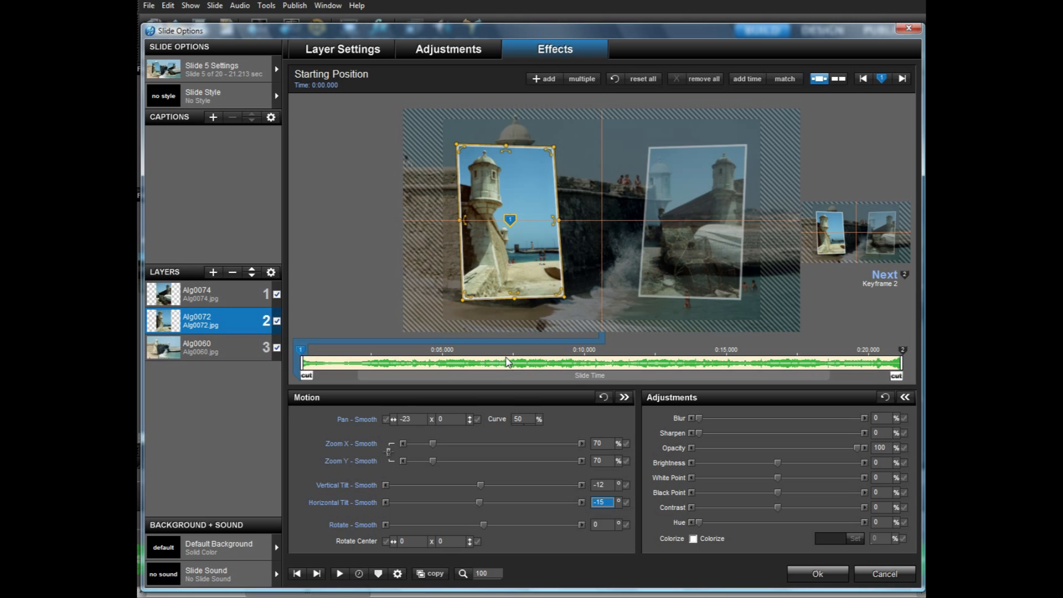
# - Play the slide to find the music cue, add a keyframe to Alg0072 at 6.5 seconds and cut its original starting keyframe
pyautogui.click(340, 575)
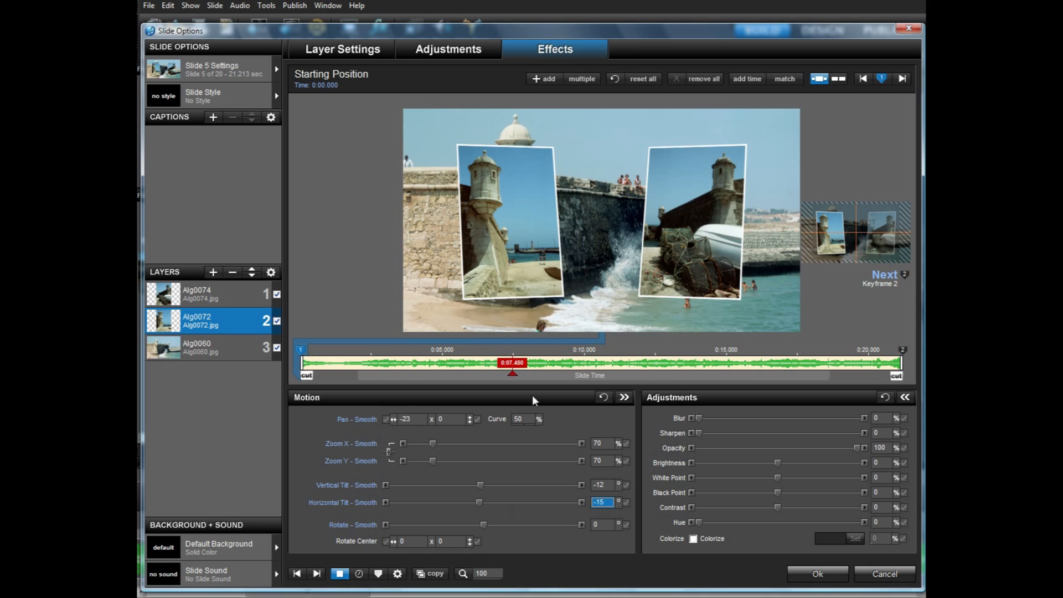
pyautogui.doubleClick(483, 350)
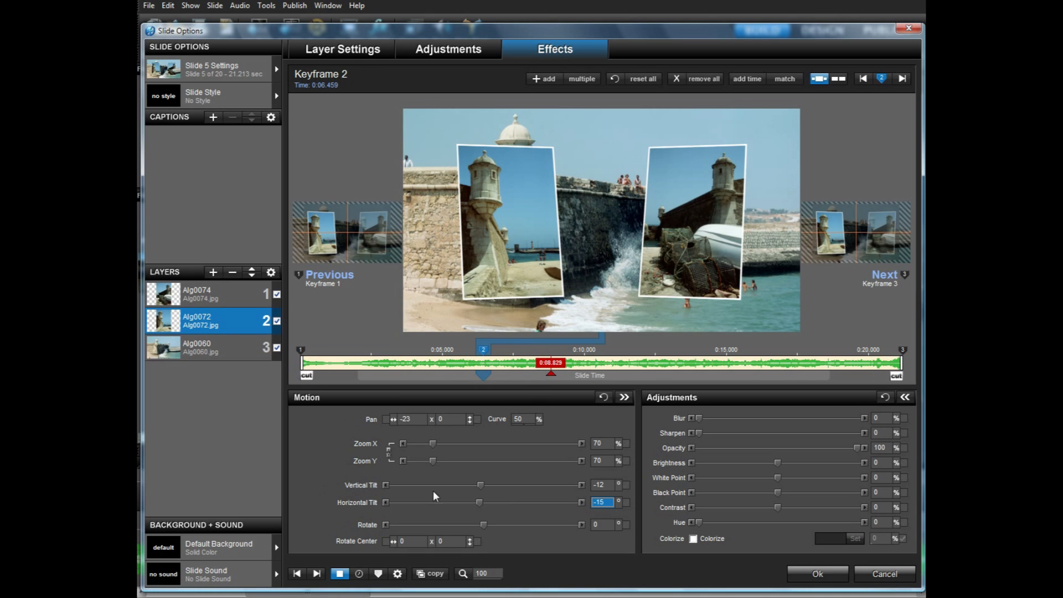
pyautogui.click(337, 576)
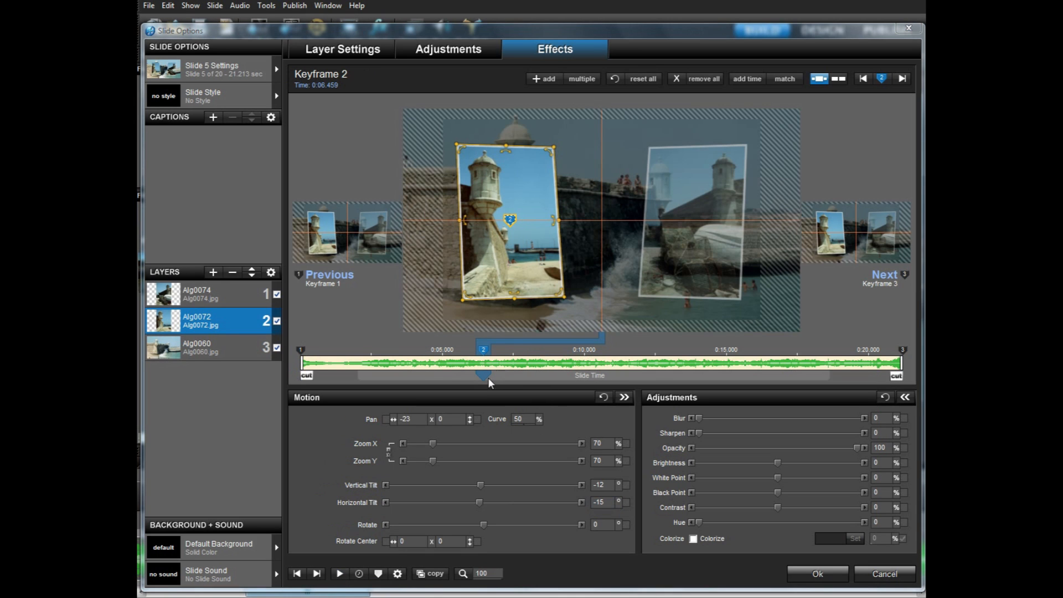
pyautogui.click(338, 574)
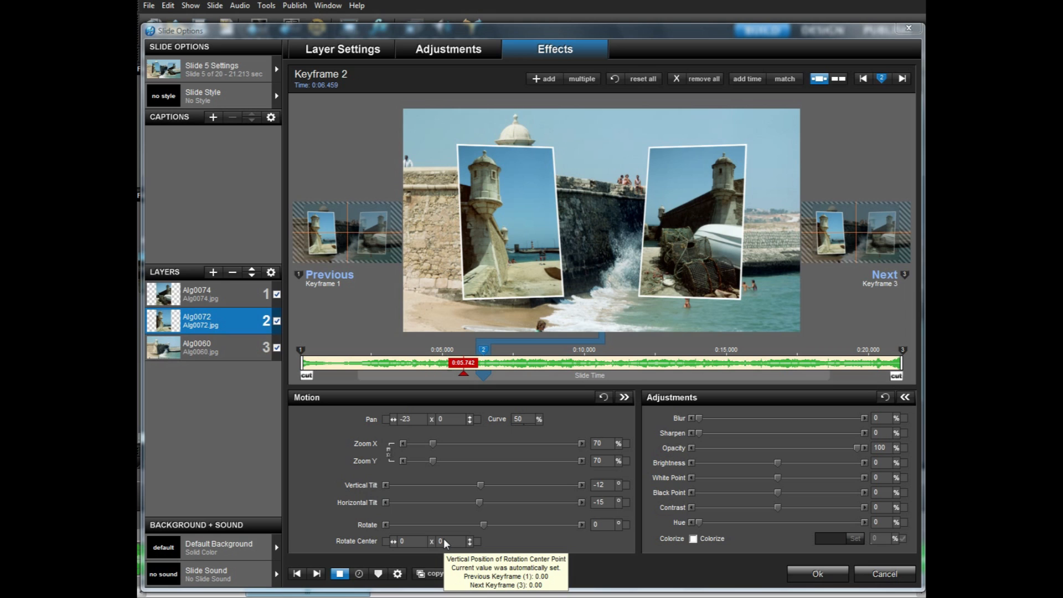
pyautogui.click(339, 574)
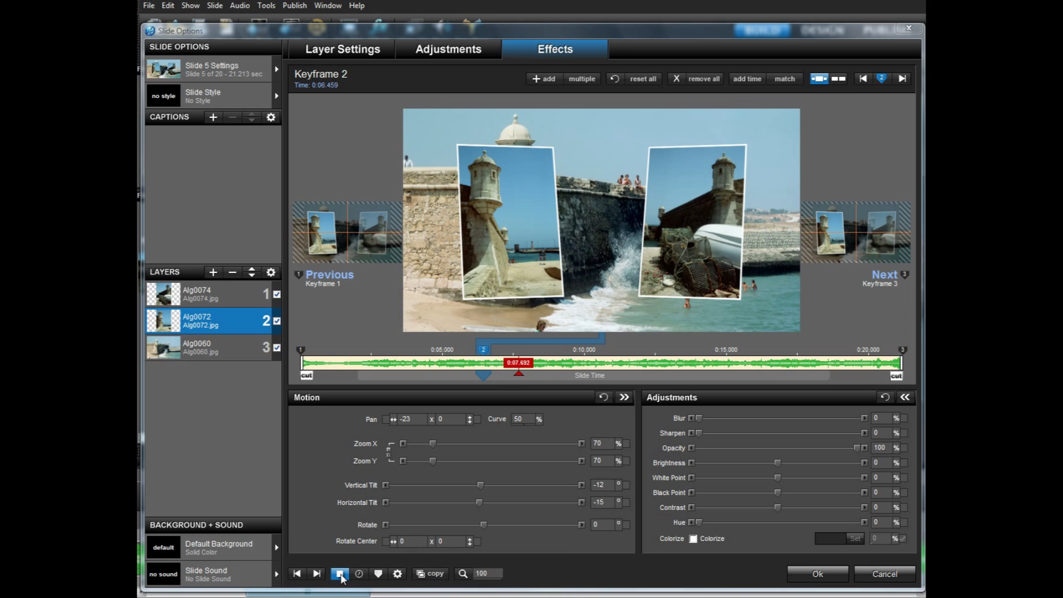
pyautogui.moveTo(483, 355); pyautogui.dragTo(487, 357)
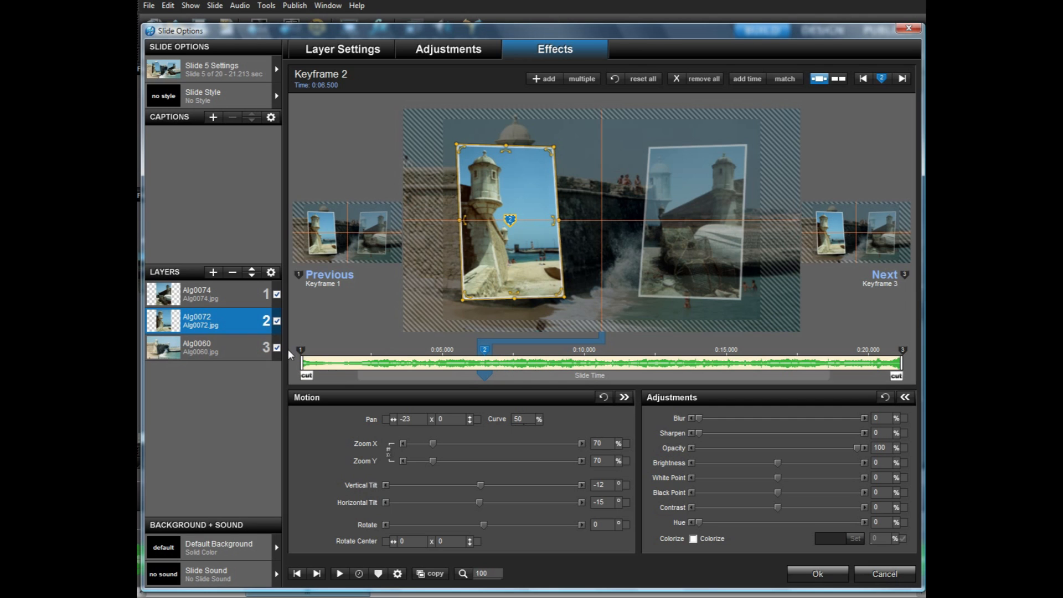
pyautogui.rightClick(301, 350)
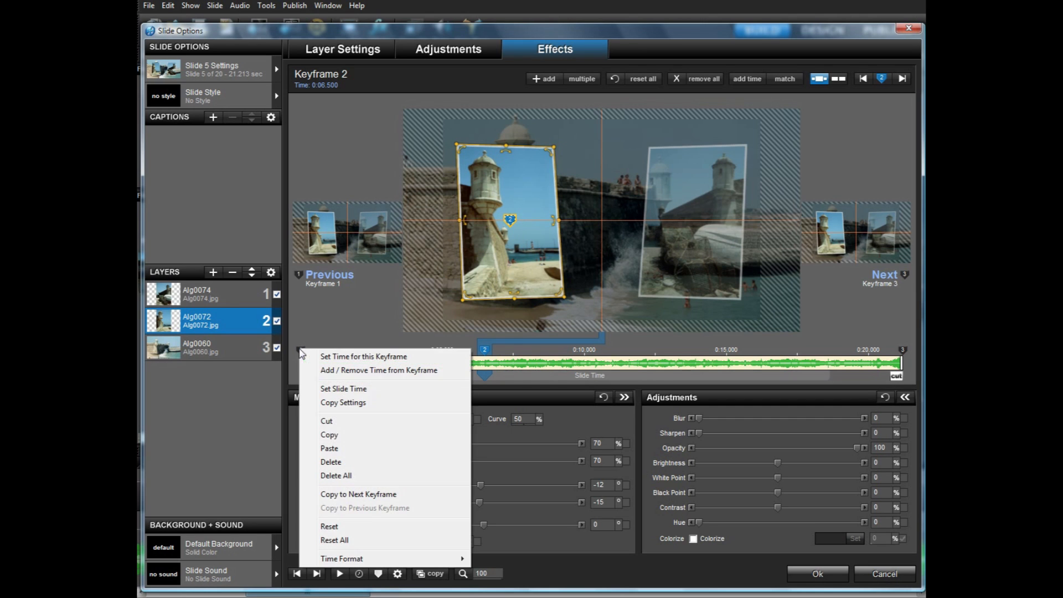
pyautogui.click(325, 422)
# - Set the time of Alg0074's first keyframe to 6.5 seconds
pyautogui.click(221, 290)
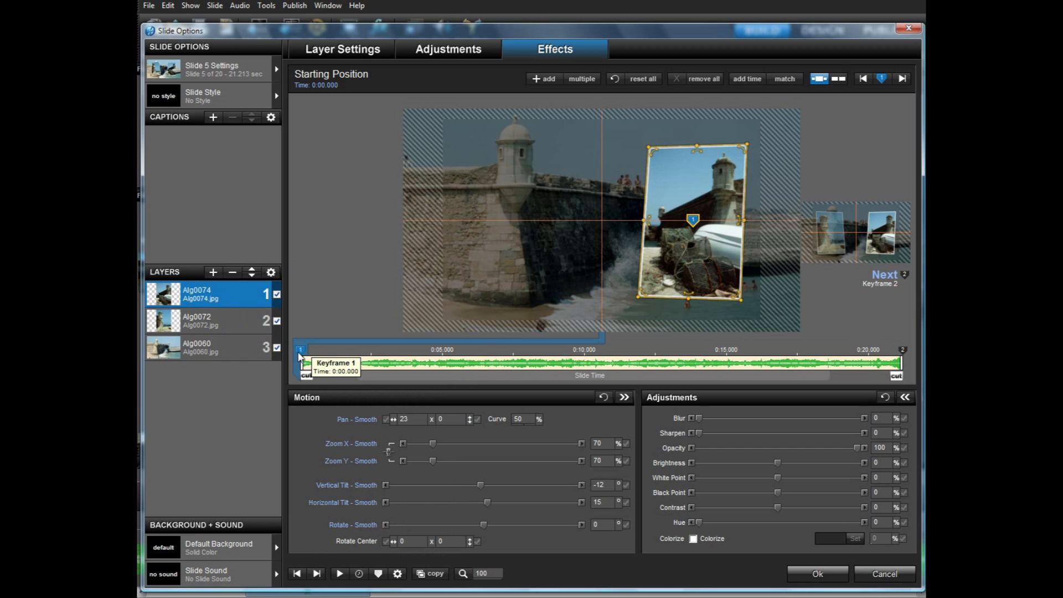
pyautogui.rightClick(300, 355)
pyautogui.click(314, 354)
pyautogui.write('6.5')
pyautogui.press('Return')
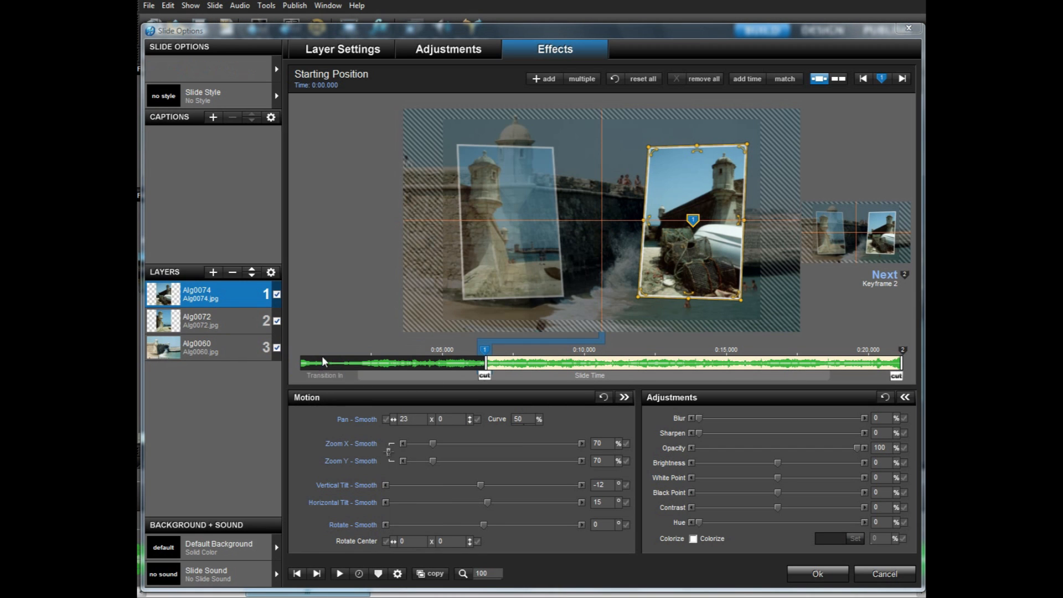
# - Play the slide to find the next music cue and add a keyframe to Alg0074 at 15.6 seconds
pyautogui.click(341, 574)
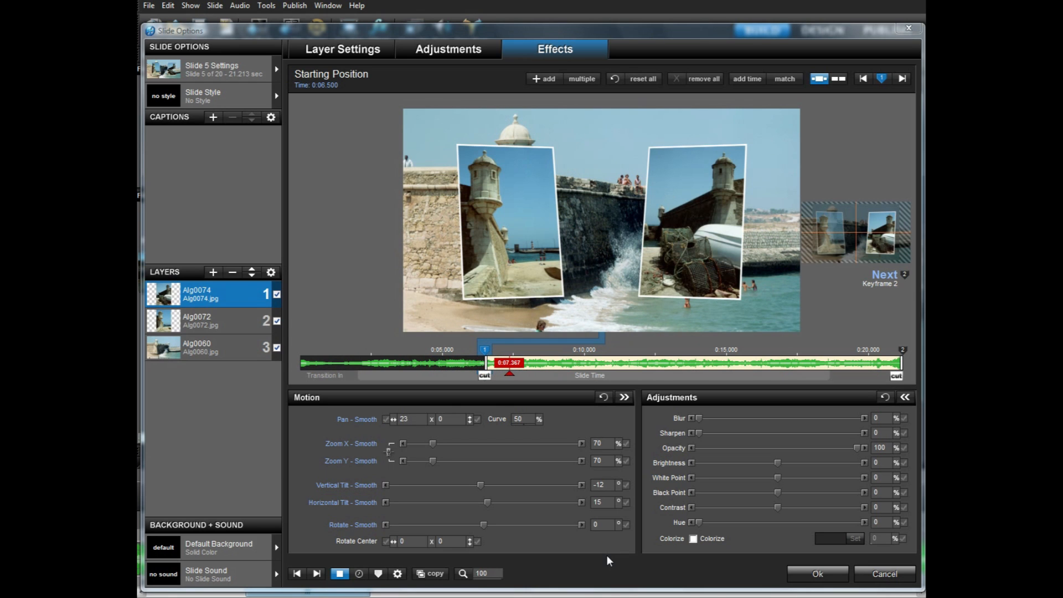
pyautogui.click(337, 575)
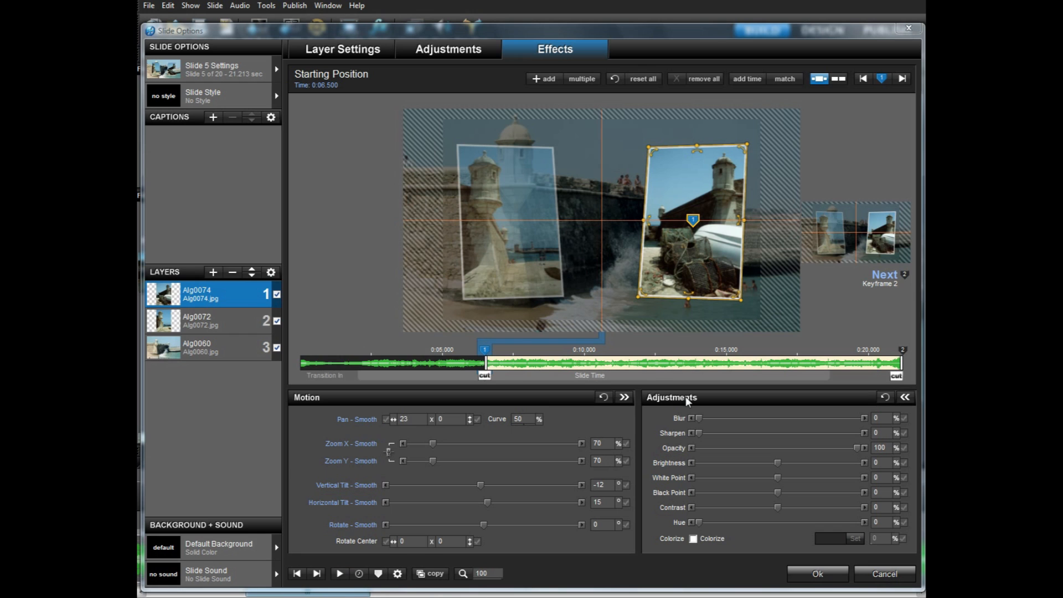
pyautogui.click(340, 575)
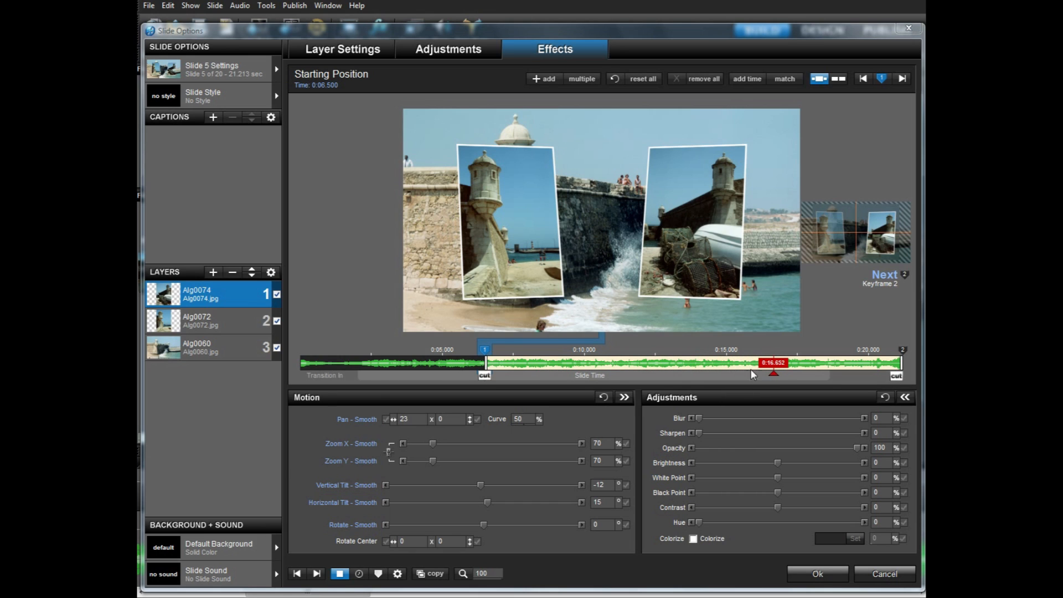
pyautogui.doubleClick(743, 355)
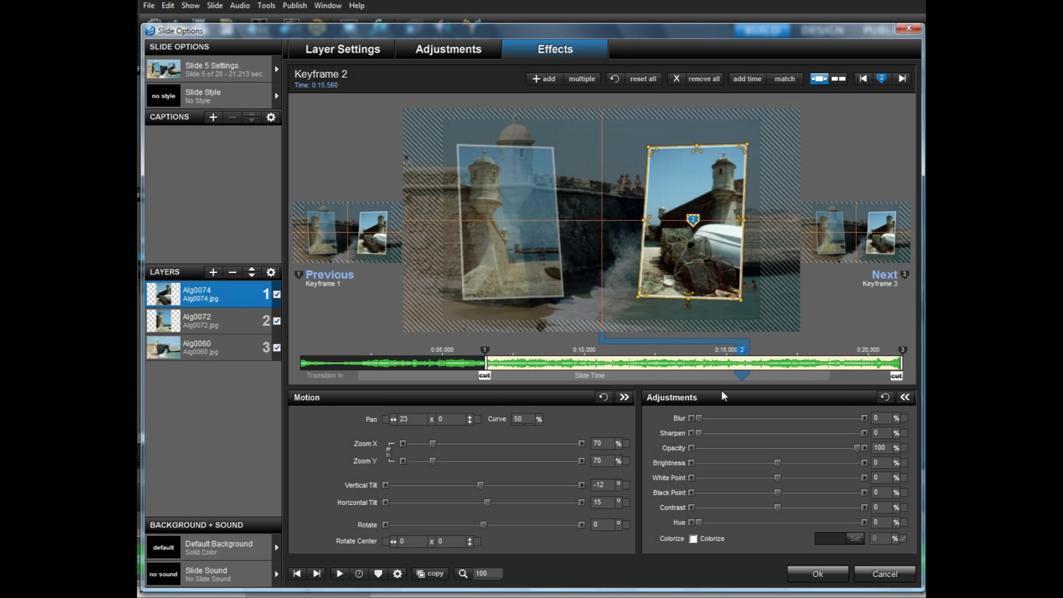
pyautogui.rightClick(743, 353)
pyautogui.click(753, 357)
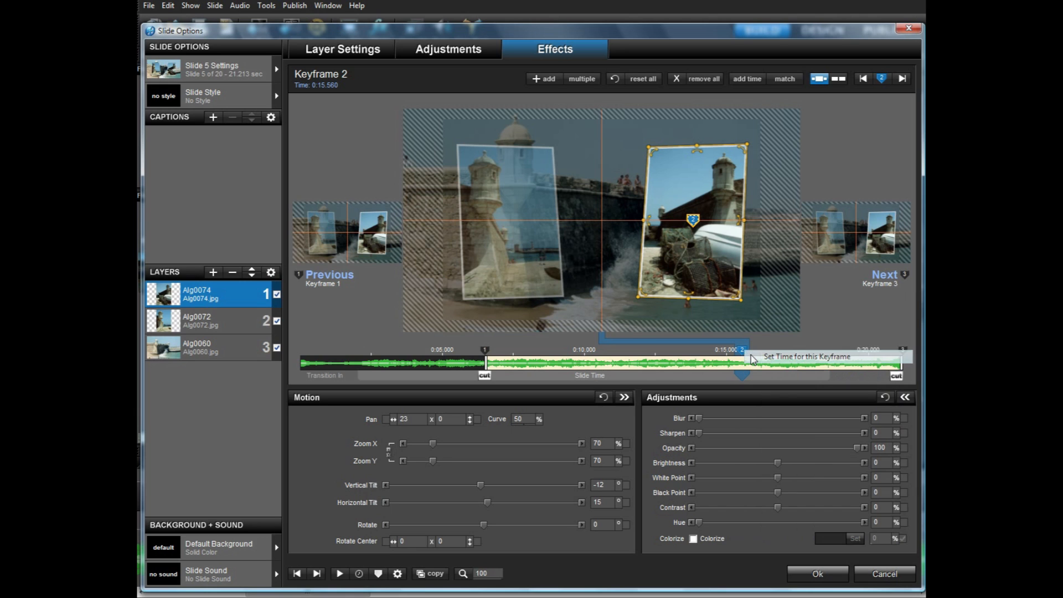
pyautogui.write('1')
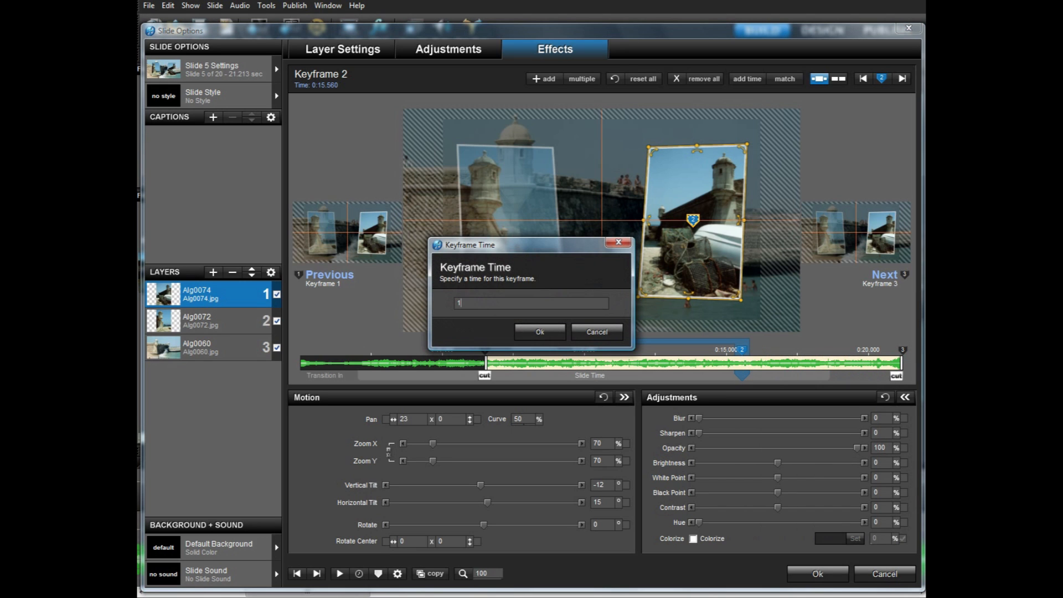
pyautogui.write('5.')
pyautogui.press('Return')
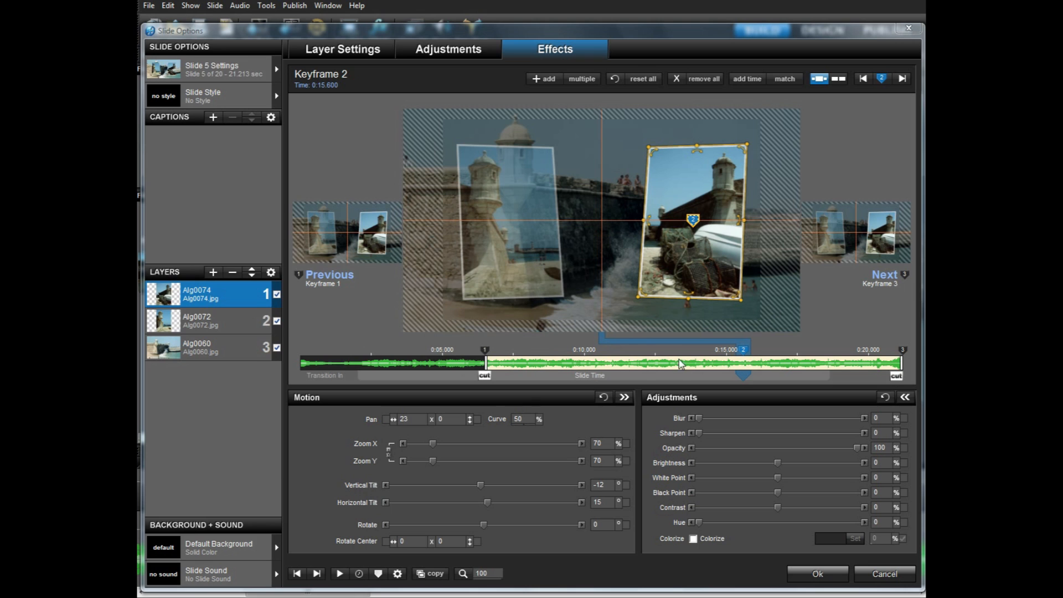
# - Add a keyframe to Alg0072 and set its time to 15.6 seconds
pyautogui.click(242, 321)
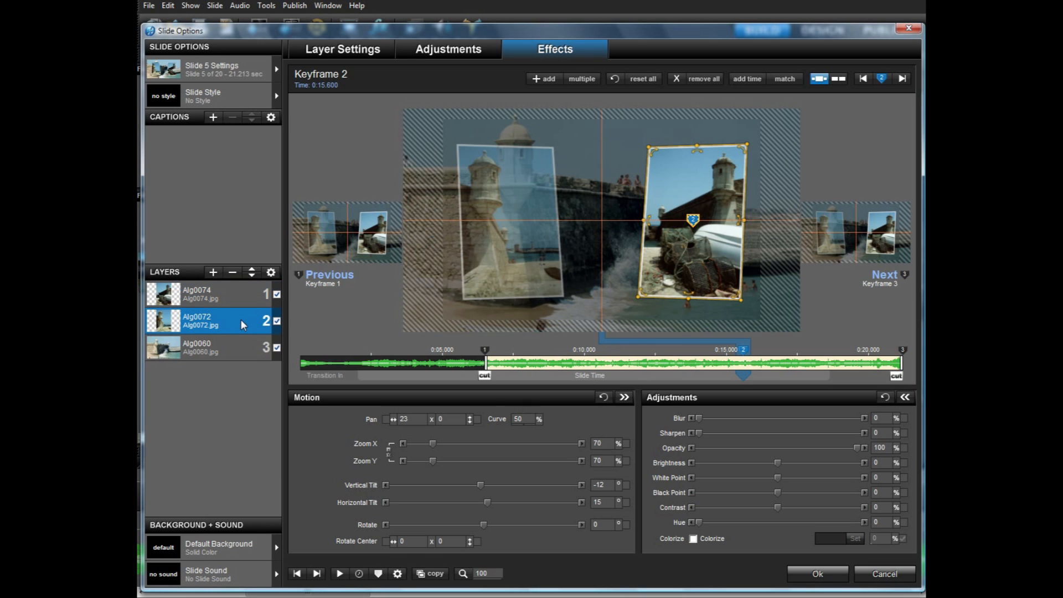
pyautogui.click(740, 355)
pyautogui.rightClick(741, 355)
pyautogui.click(747, 357)
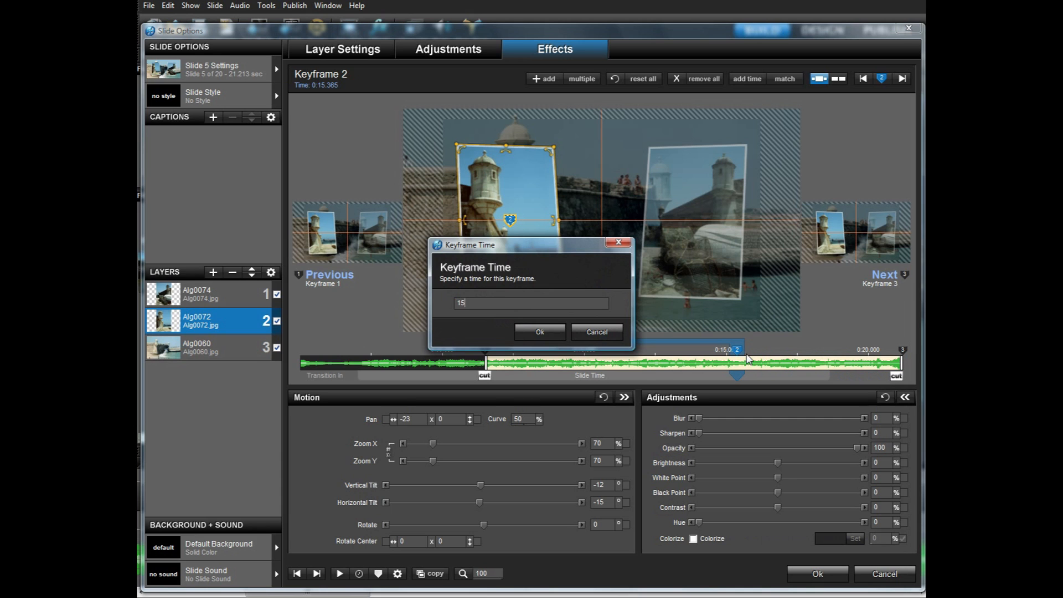
pyautogui.write('15.6')
pyautogui.press('Return')
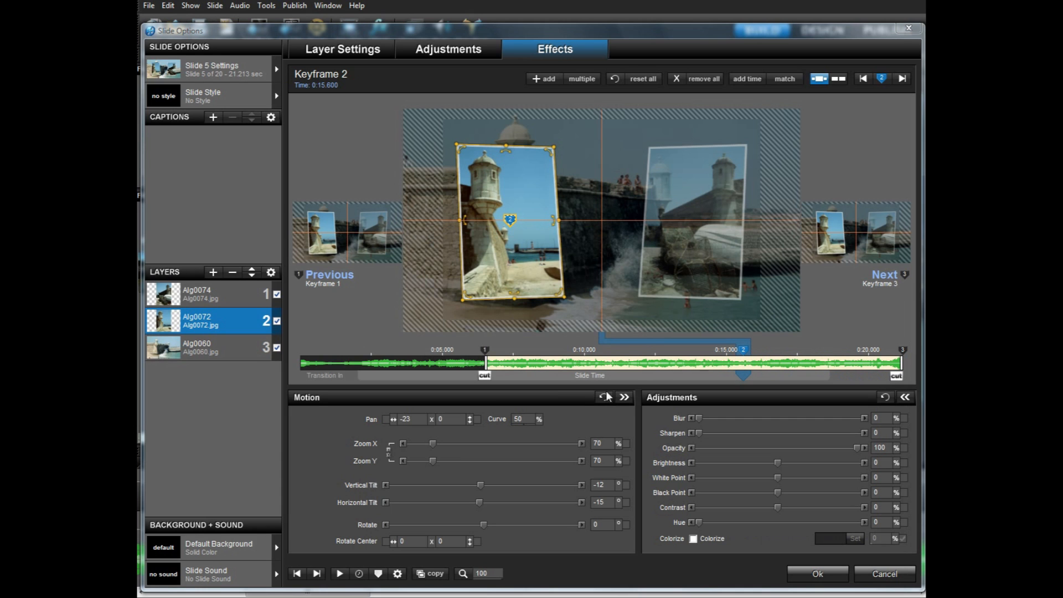
# - Copy the settings of Alg0074's first keyframe to its second keyframe
pyautogui.click(232, 299)
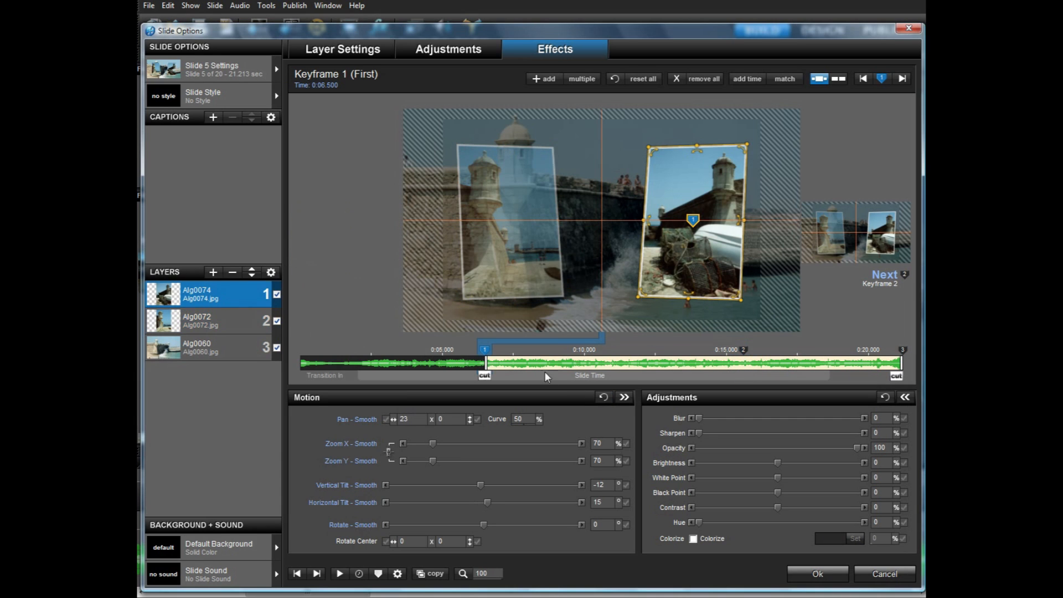
pyautogui.rightClick(485, 360)
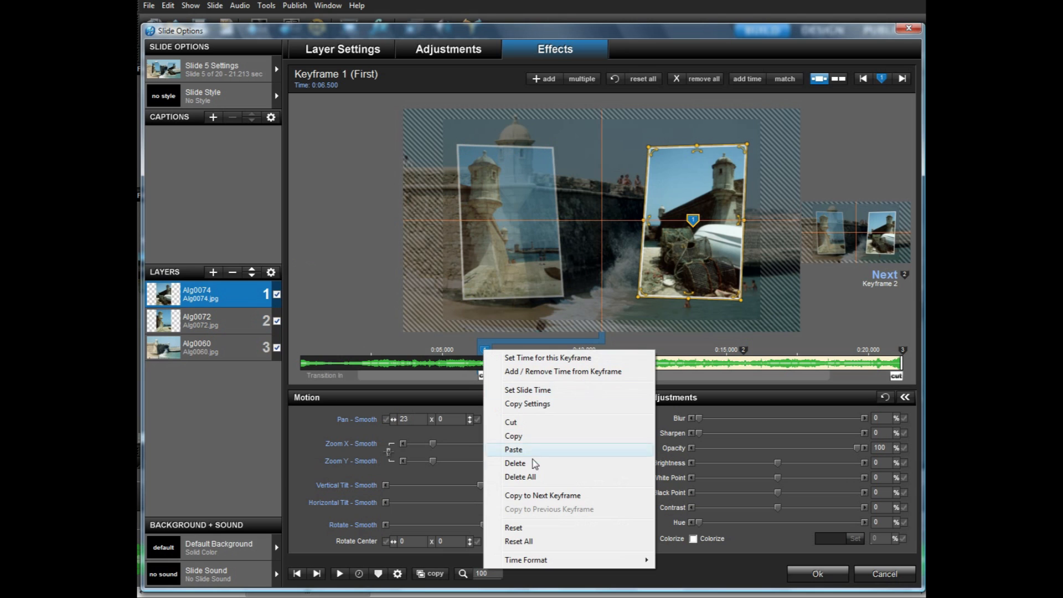
pyautogui.click(542, 496)
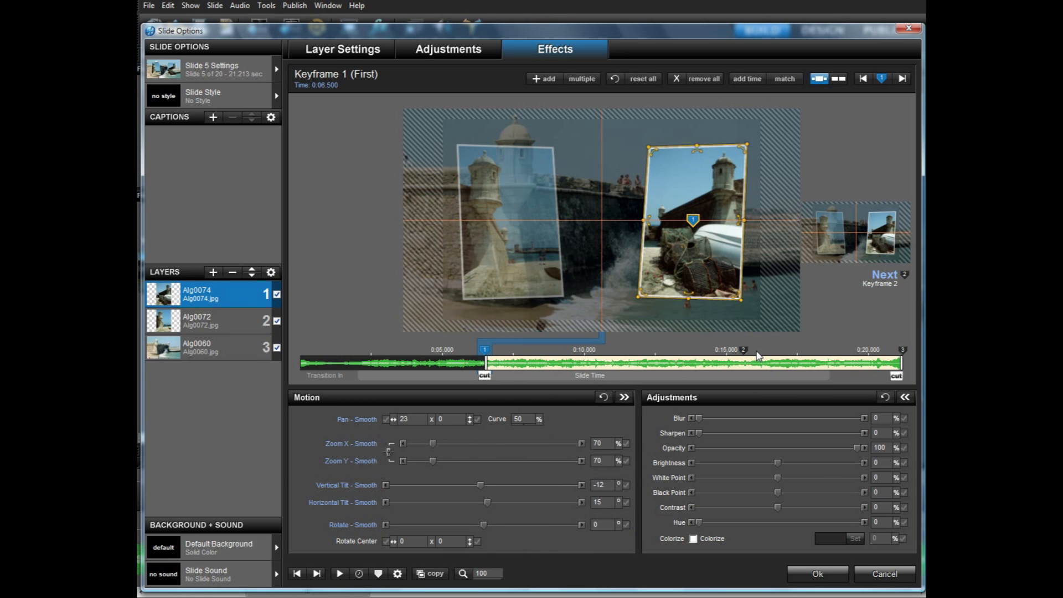
# - Add a third keyframe to Alg0074 at 16.079 seconds and play the slide to check its timing
pyautogui.click(757, 352)
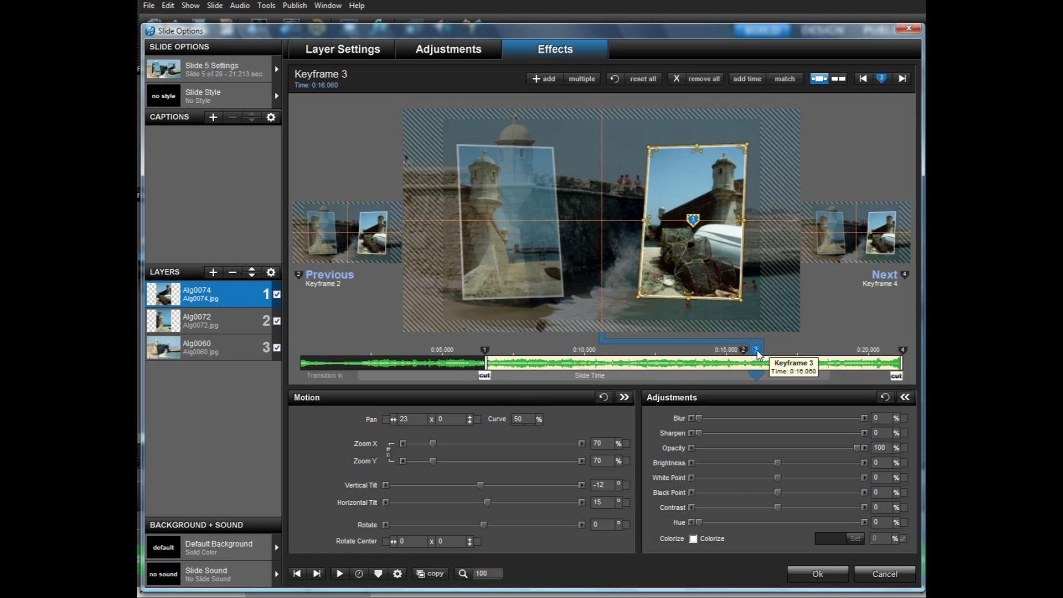
pyautogui.moveTo(757, 352); pyautogui.dragTo(759, 353)
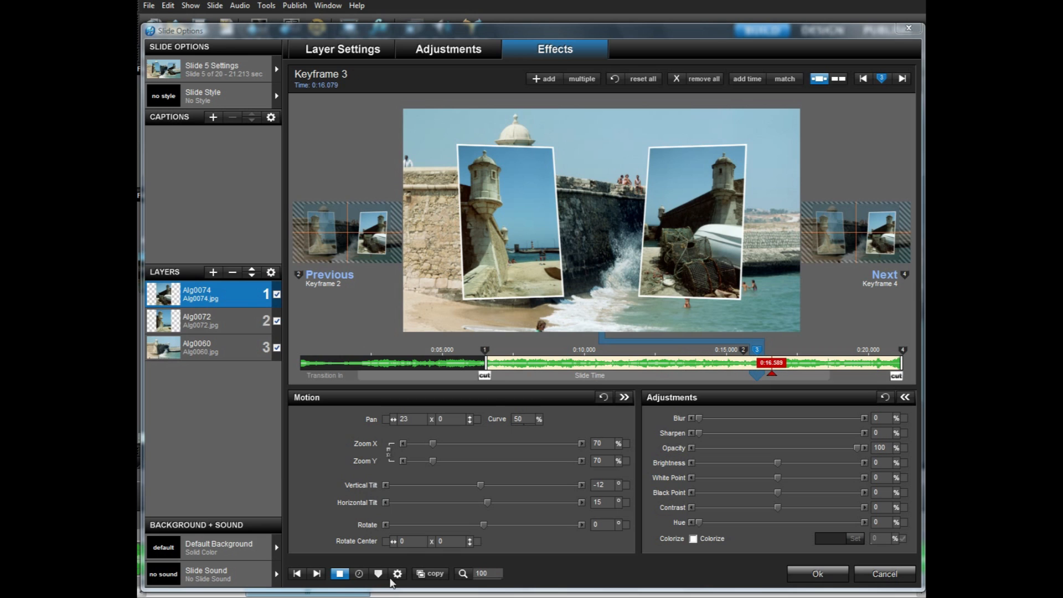
pyautogui.click(338, 574)
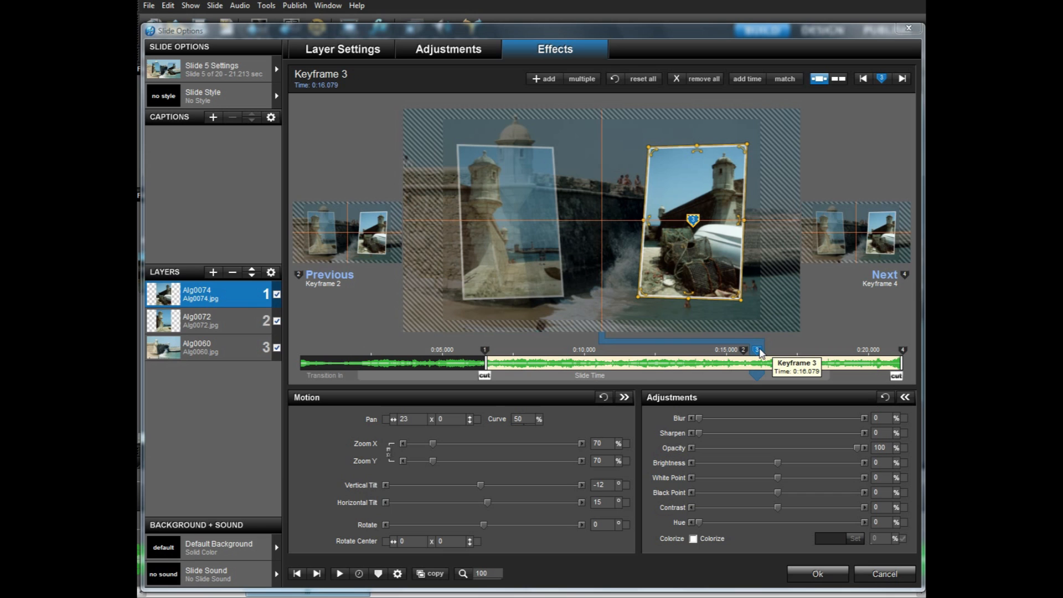
# - Add a third keyframe to Alg0072 and set its time to 16.079 seconds
pyautogui.click(249, 318)
pyautogui.doubleClick(759, 355)
pyautogui.rightClick(759, 355)
pyautogui.click(754, 364)
pyautogui.write('16.079')
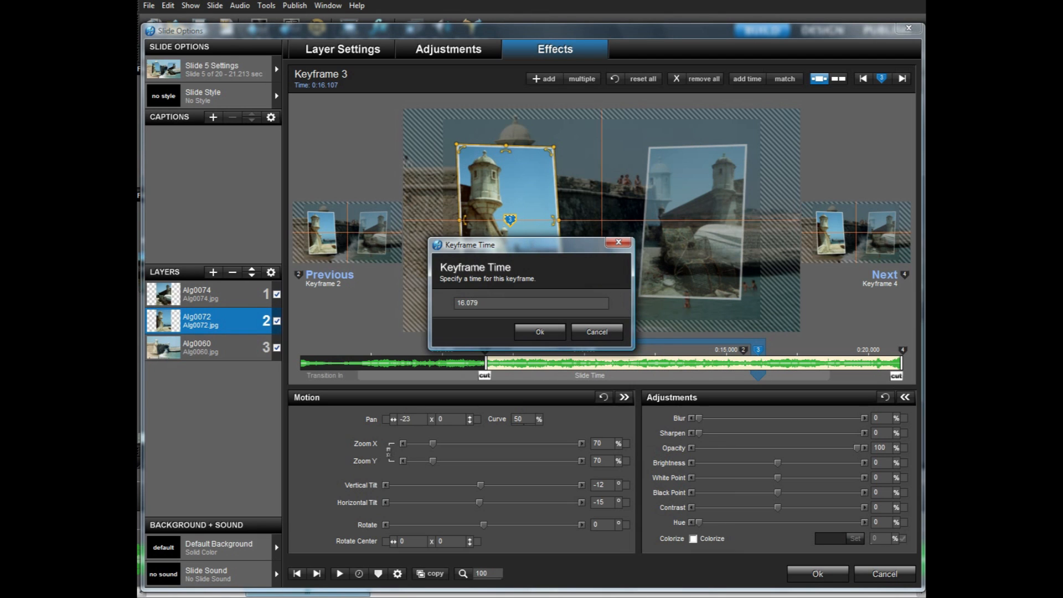
pyautogui.press('Return')
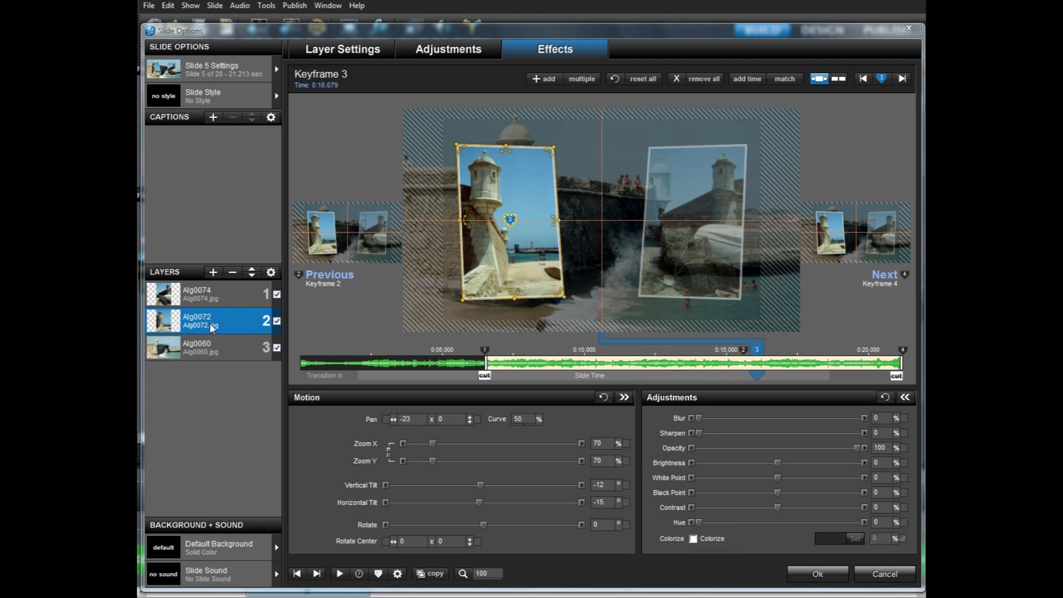
# - Copy the settings of Alg0074's second keyframe to its third keyframe
pyautogui.click(267, 300)
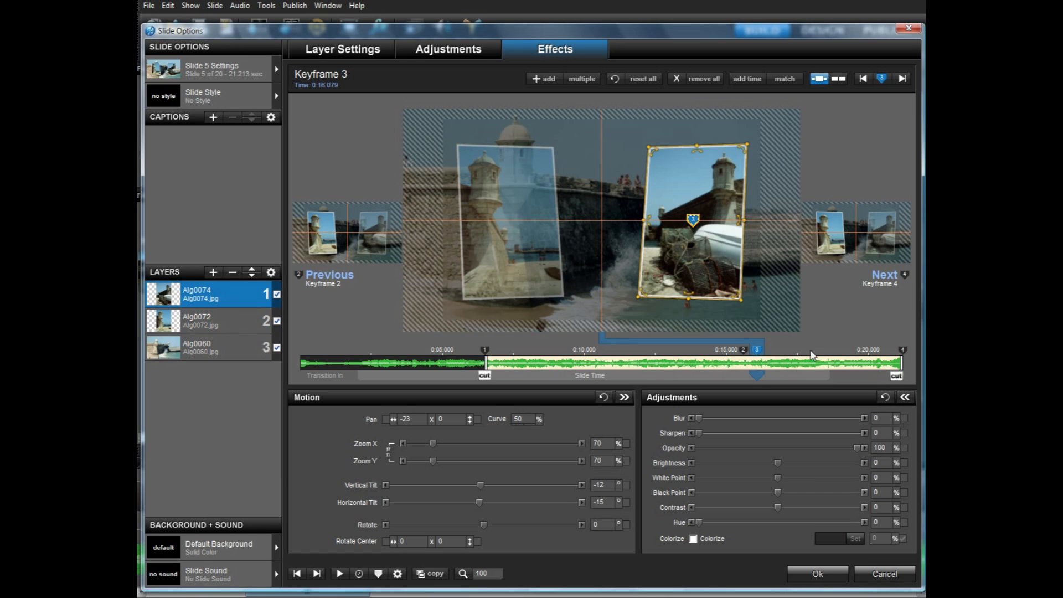
pyautogui.rightClick(746, 353)
pyautogui.click(796, 496)
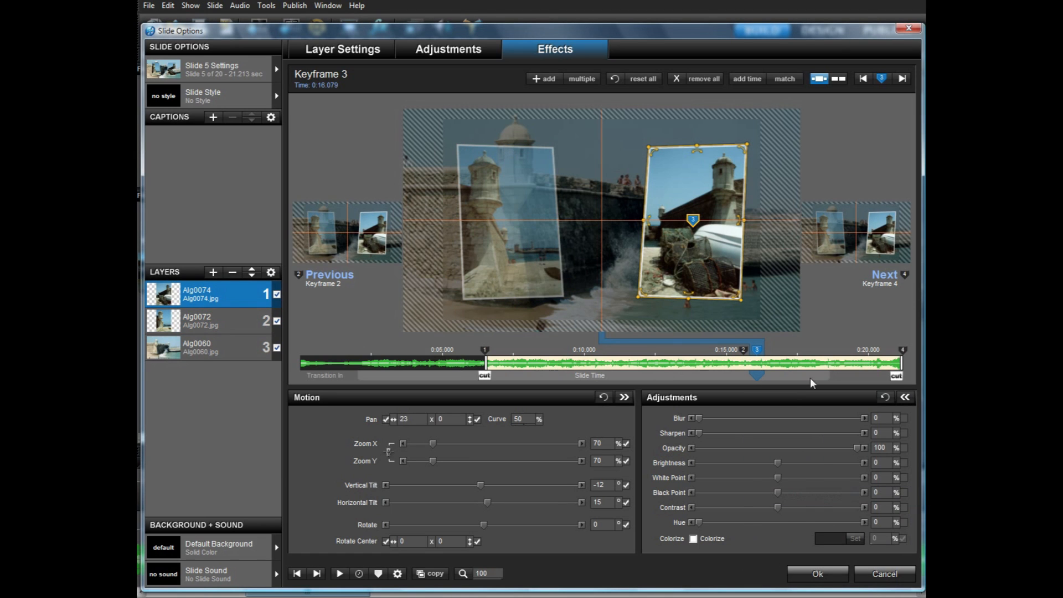
# - Set the zoom of Alg0074 to 90% at its last keyframe and select the Alg0072 layer
pyautogui.click(902, 351)
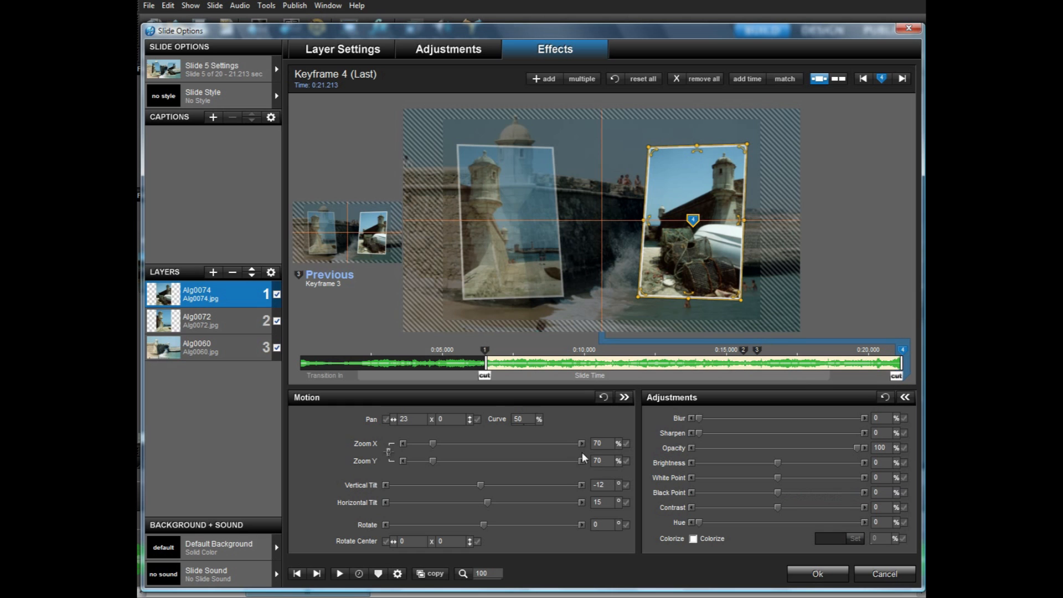
pyautogui.write('90')
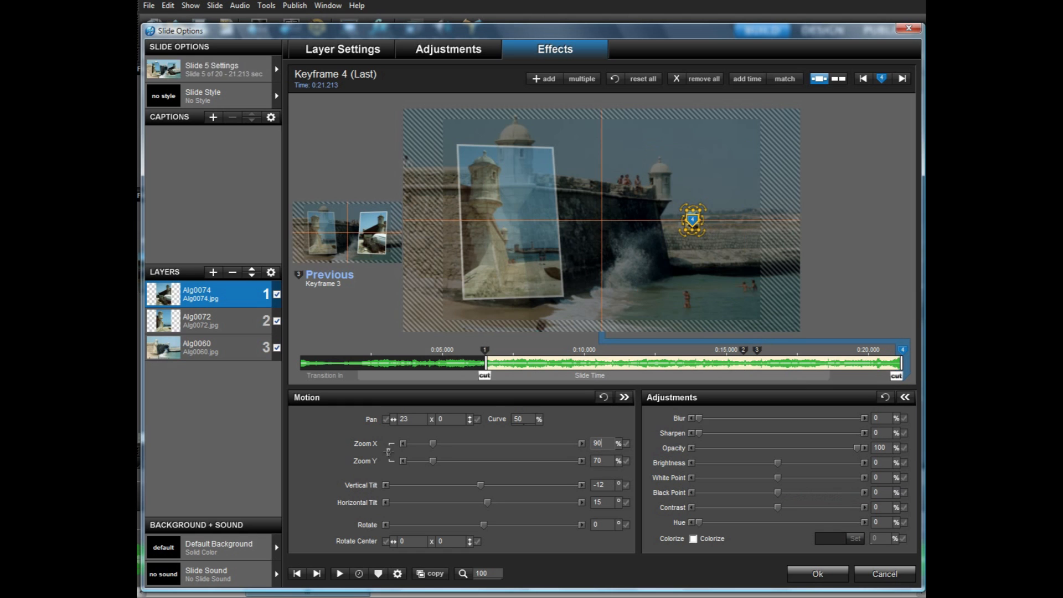
pyautogui.click(195, 317)
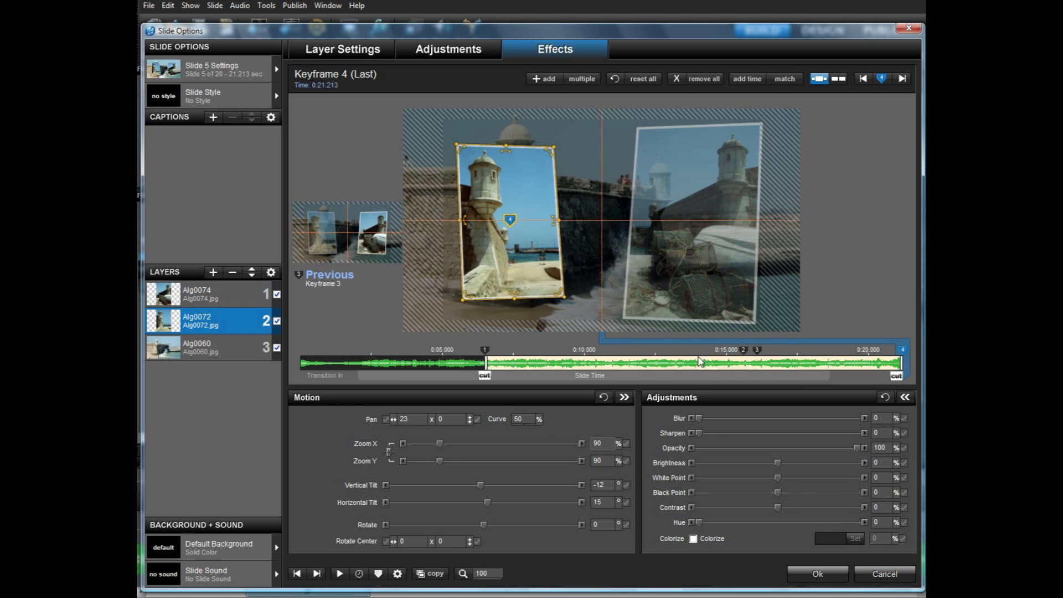
# - Copy the settings of Alg0072's second keyframe to its third keyframe
pyautogui.rightClick(745, 351)
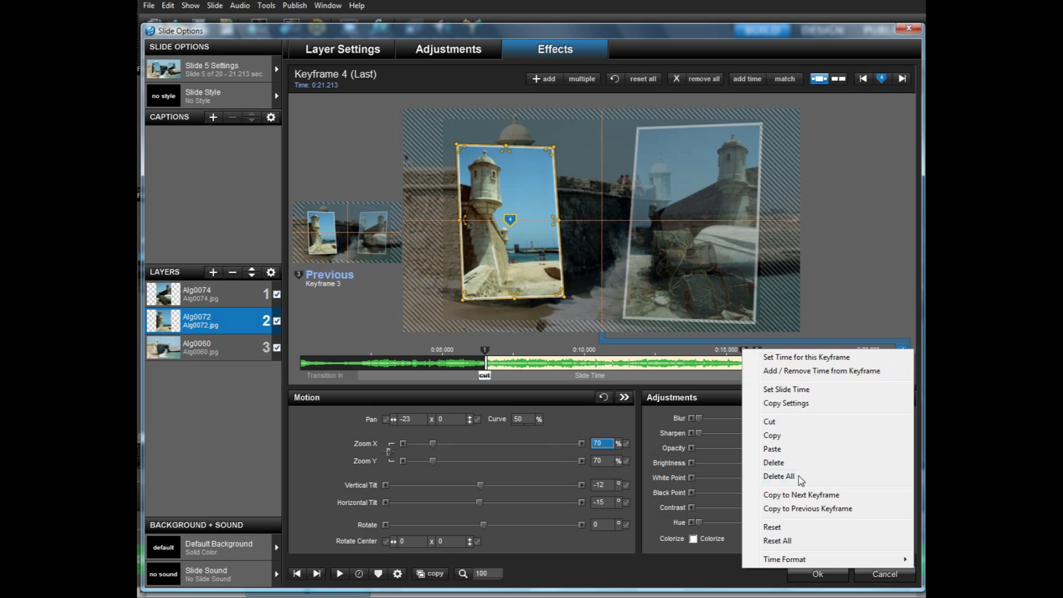
pyautogui.click(801, 495)
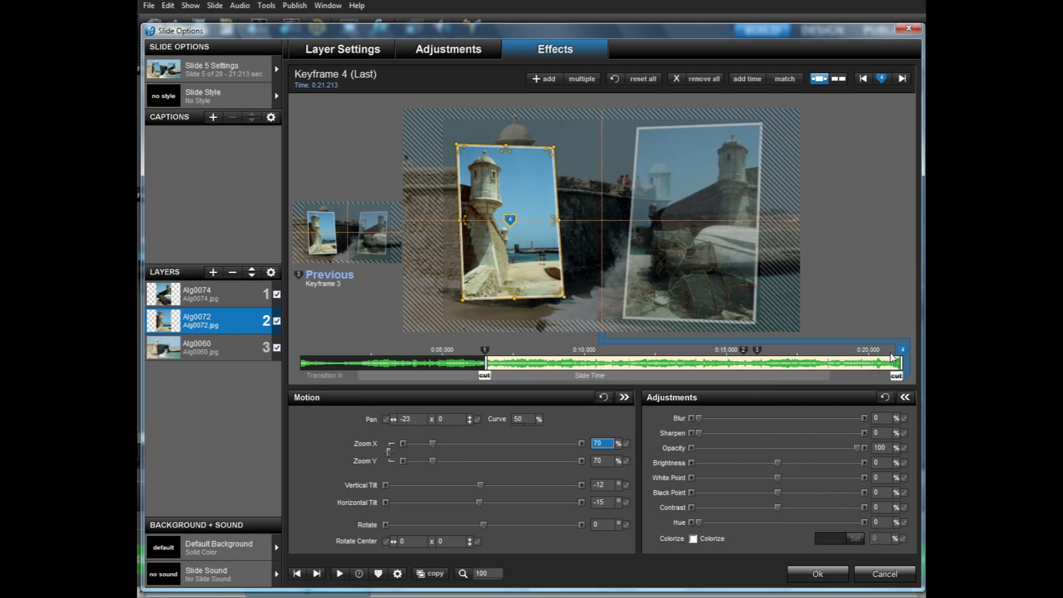
# - Set the zoom of Alg0072 to 90% at its last keyframe and to 70% at its third keyframe
pyautogui.write('90')
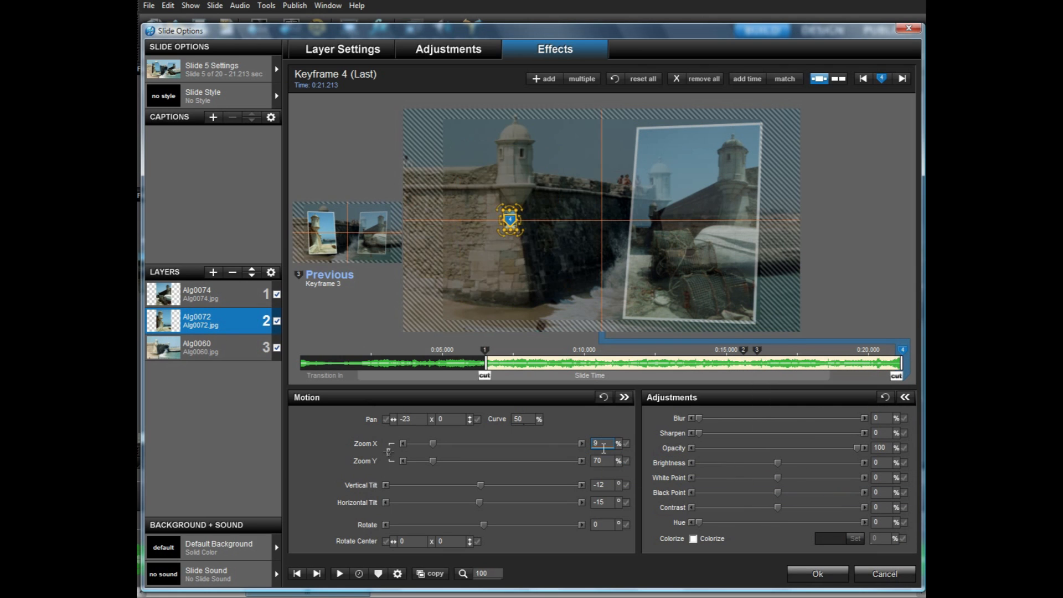
pyautogui.moveTo(590, 377); pyautogui.dragTo(678, 381)
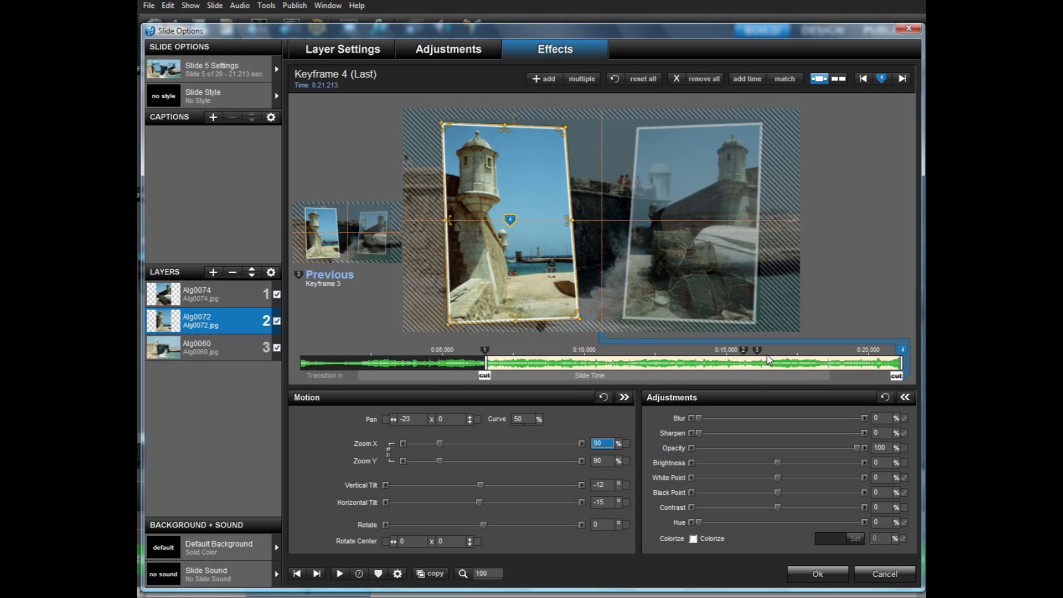
pyautogui.click(769, 360)
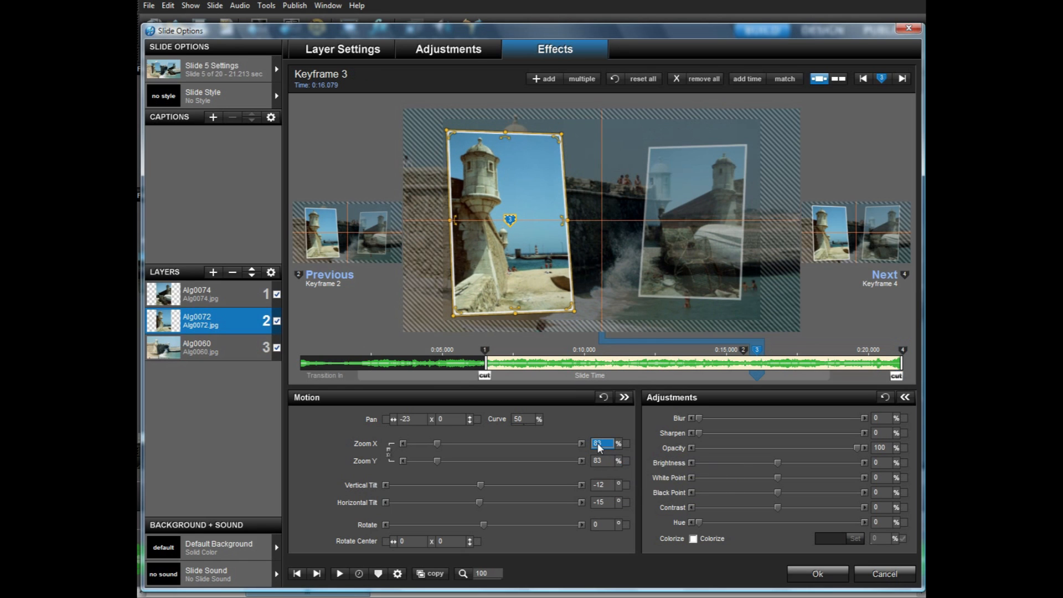
pyautogui.write('70')
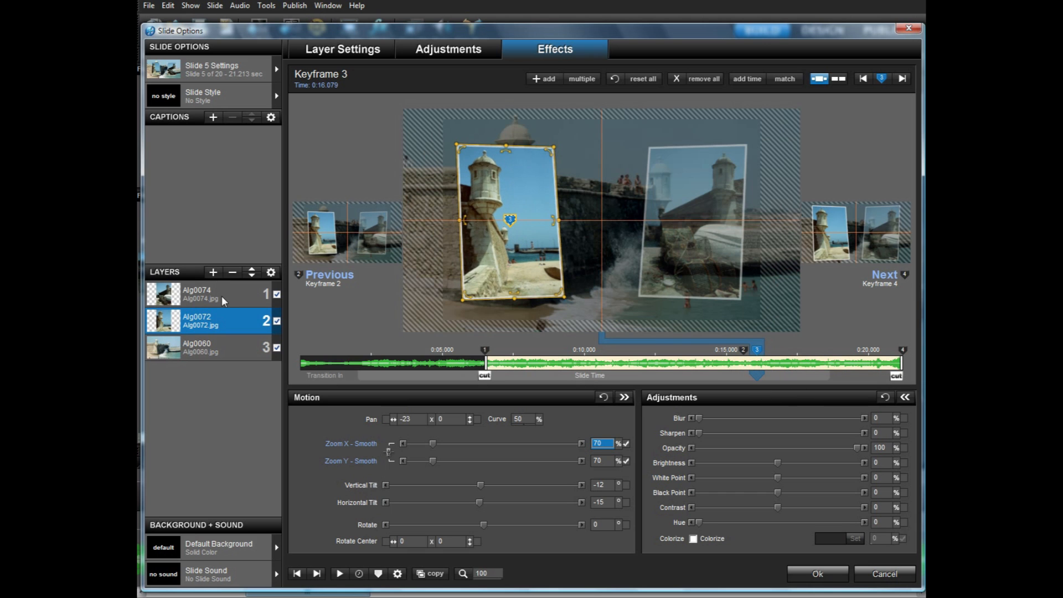
# - At Alg0074's first keyframe, set the horizontal pan to 0, vertical tilt to 0° and horizontal tilt to 90°
pyautogui.click(221, 301)
pyautogui.click(501, 356)
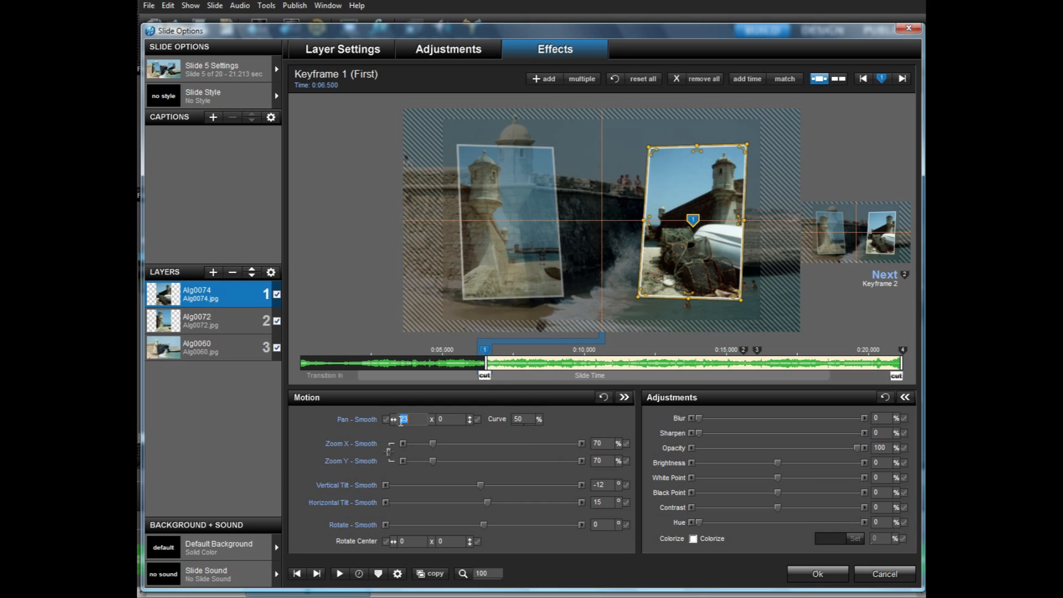
pyautogui.write('0')
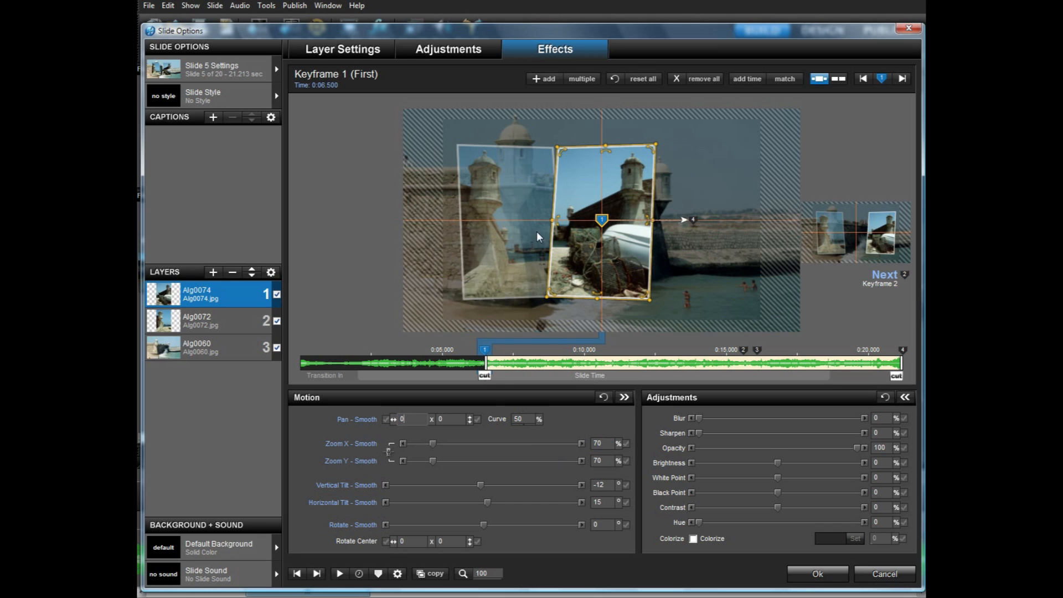
pyautogui.click(606, 487)
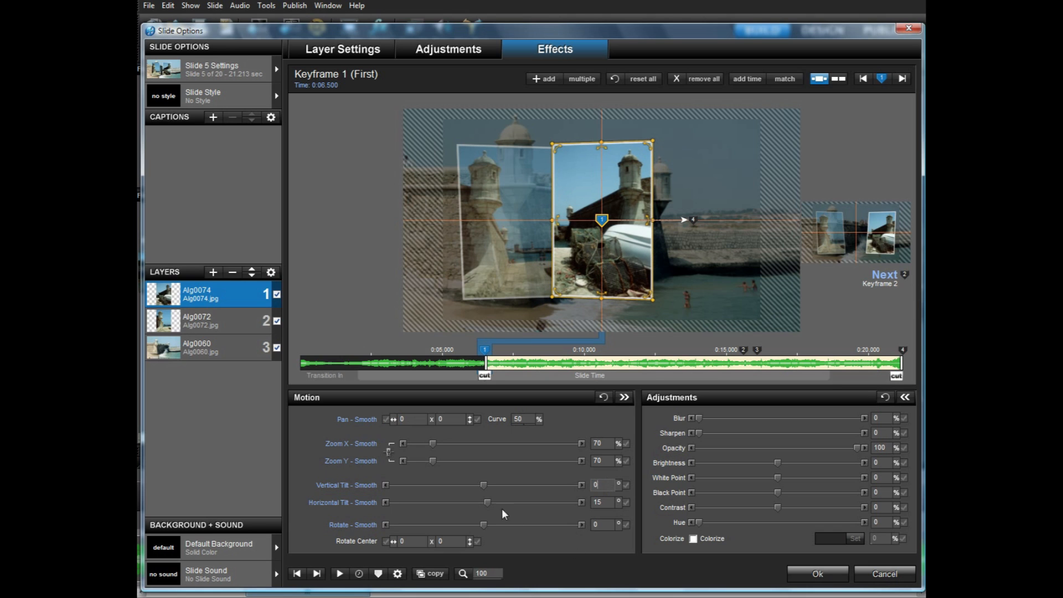
pyautogui.moveTo(488, 501); pyautogui.dragTo(504, 503)
pyautogui.write('90')
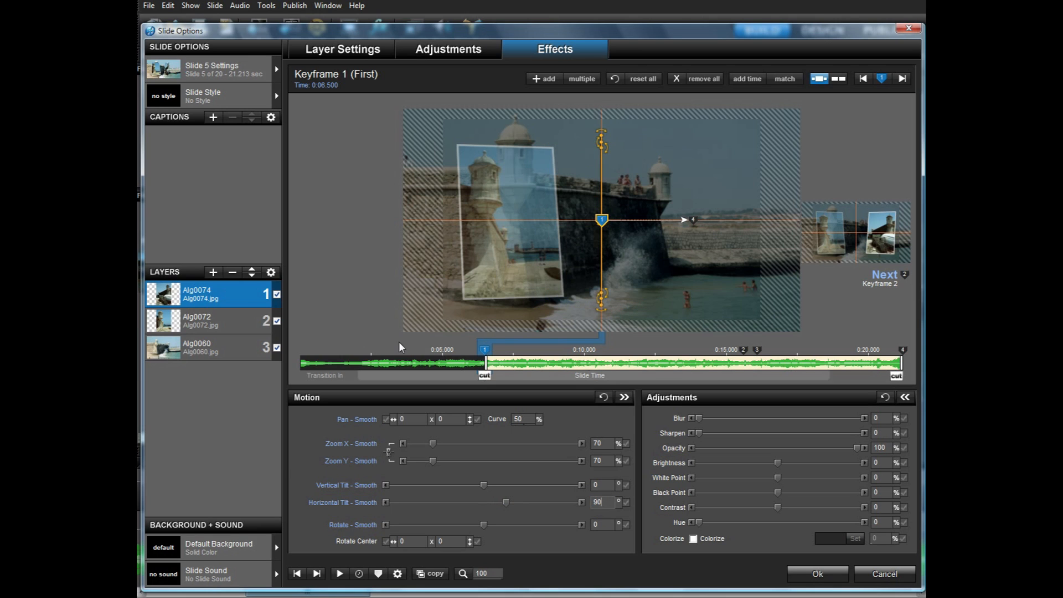
# - At Alg0072's first keyframe, set the vertical tilt to 0°, horizontal tilt to -90° and horizontal pan to 0
pyautogui.click(224, 321)
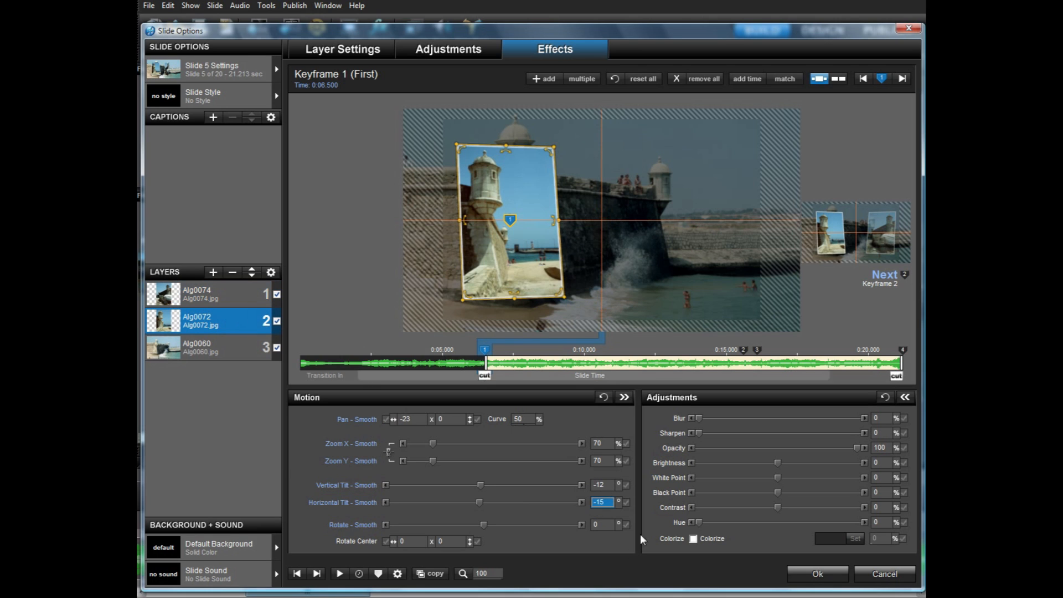
pyautogui.write('0')
pyautogui.click(608, 506)
pyautogui.write('-90')
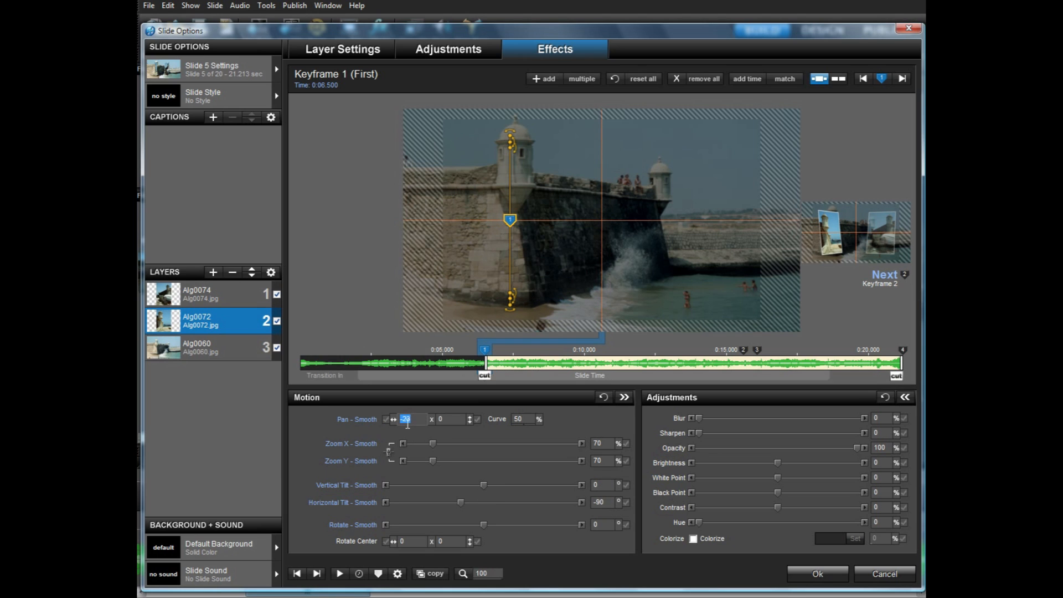
pyautogui.write('0')
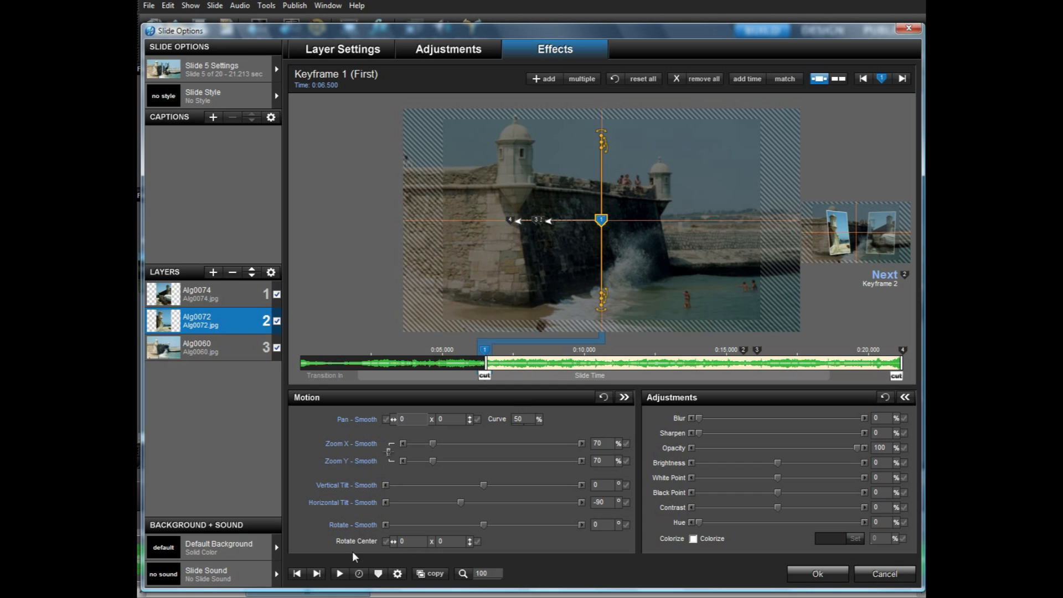
# - Play the slide and check Alg0072's motion values at its second, third and last keyframes
pyautogui.click(340, 574)
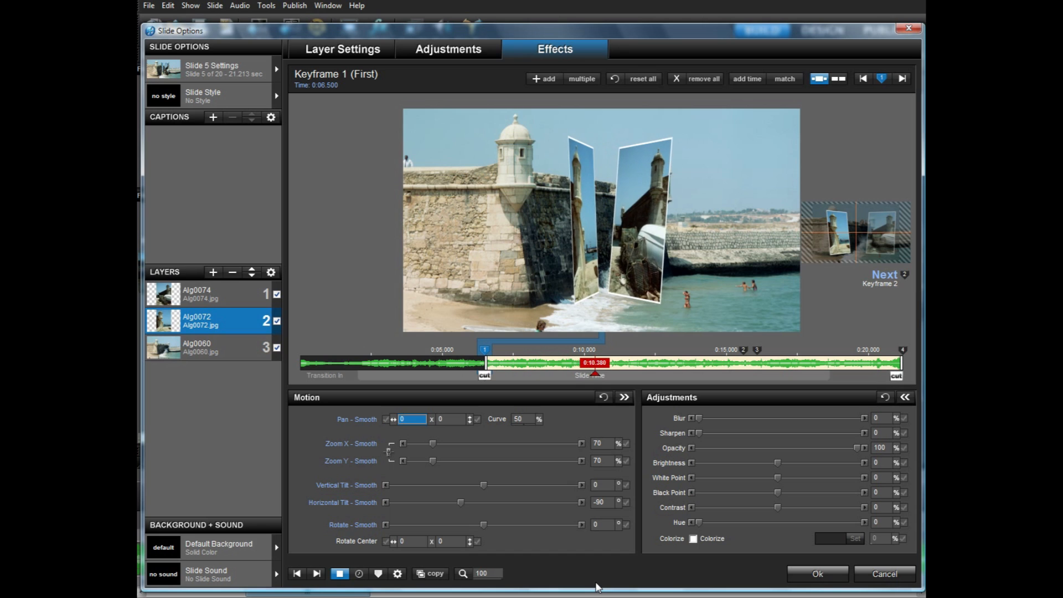
pyautogui.click(340, 574)
pyautogui.click(727, 350)
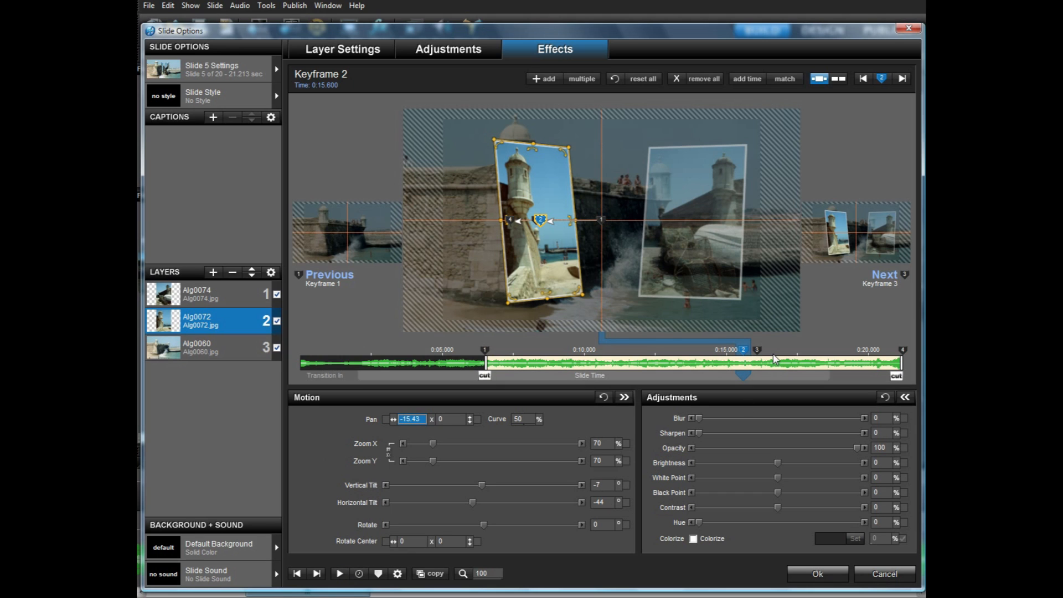
pyautogui.click(757, 350)
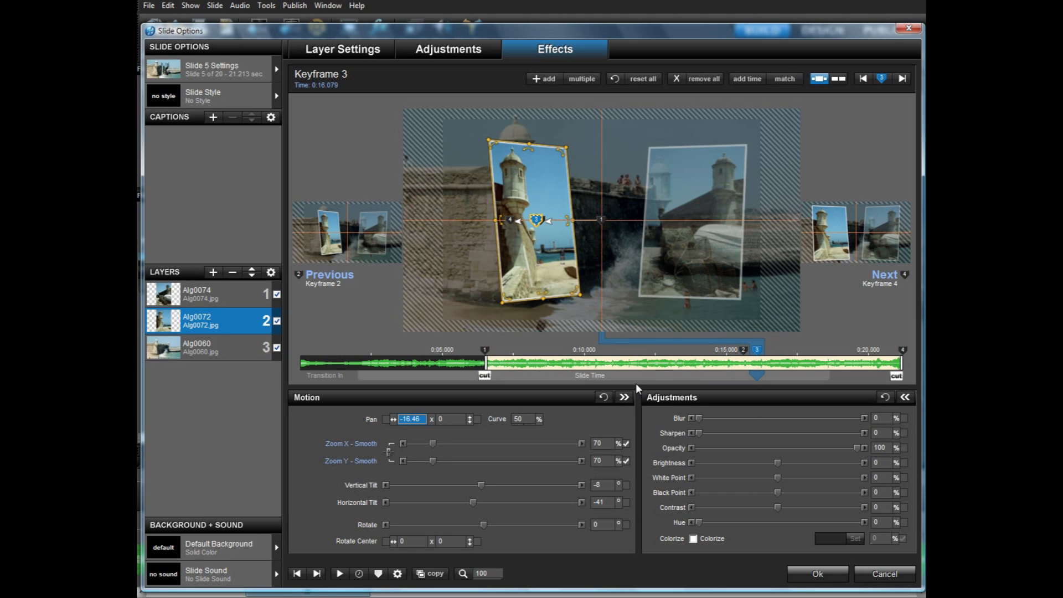
pyautogui.click(893, 355)
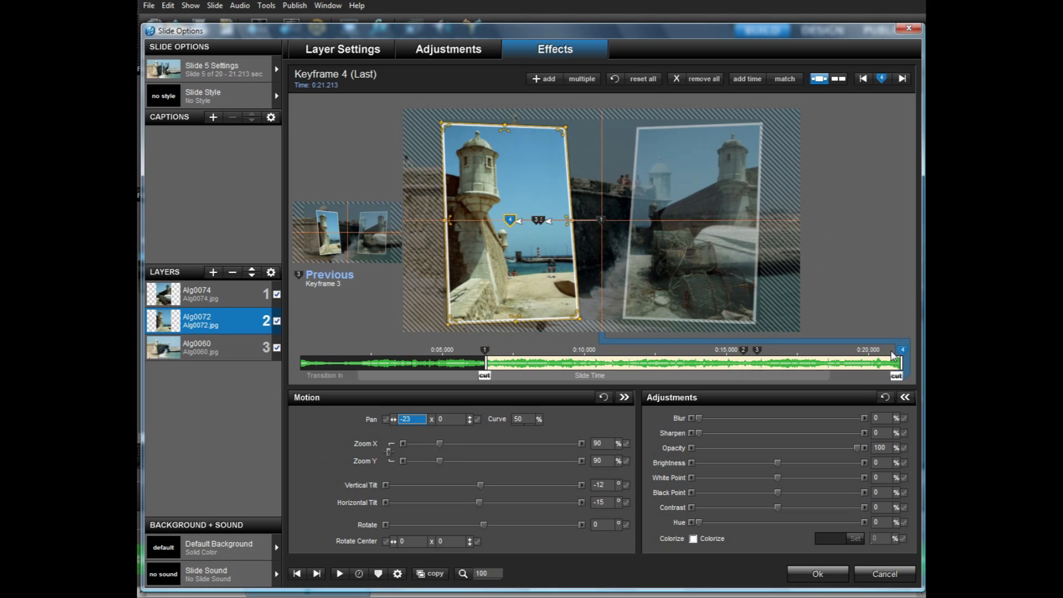
# - Set the horizontal tilt to -15° and the horizontal pan to -23 at Alg0072's second keyframe
pyautogui.click(743, 350)
pyautogui.click(607, 502)
pyautogui.write('-')
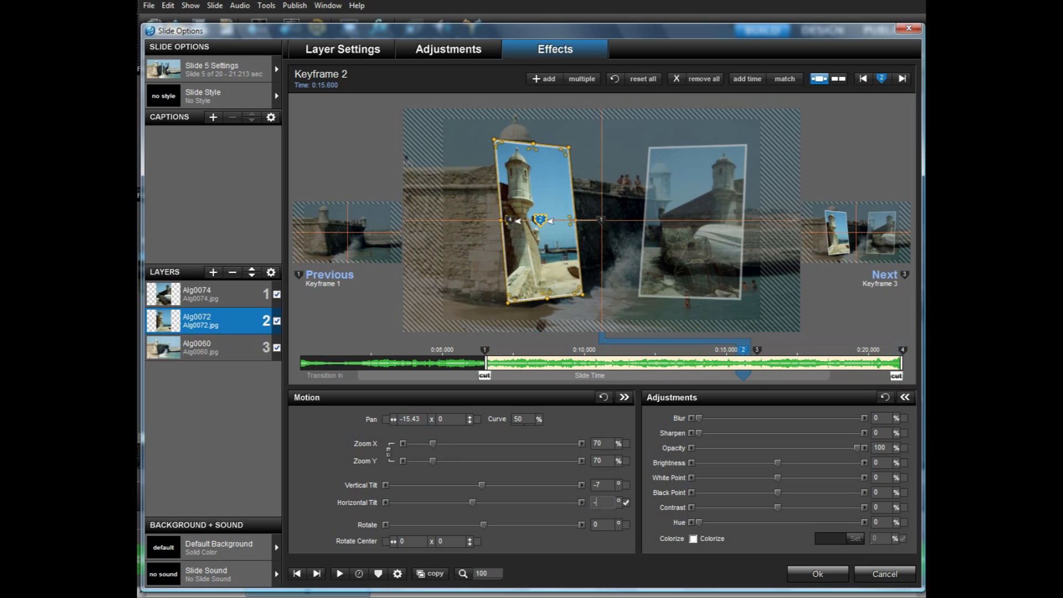
pyautogui.write('15')
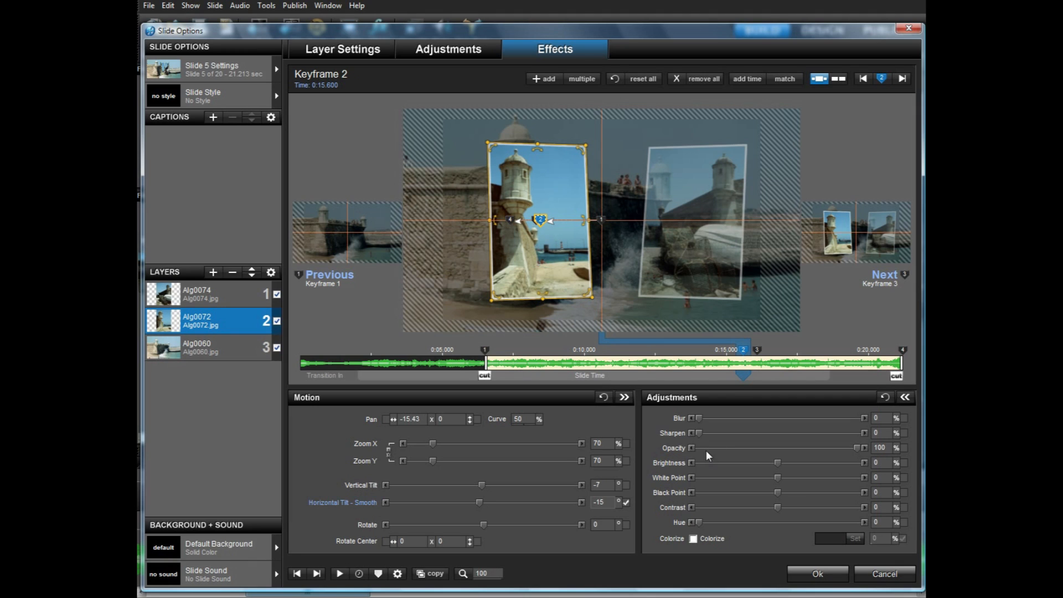
pyautogui.click(757, 350)
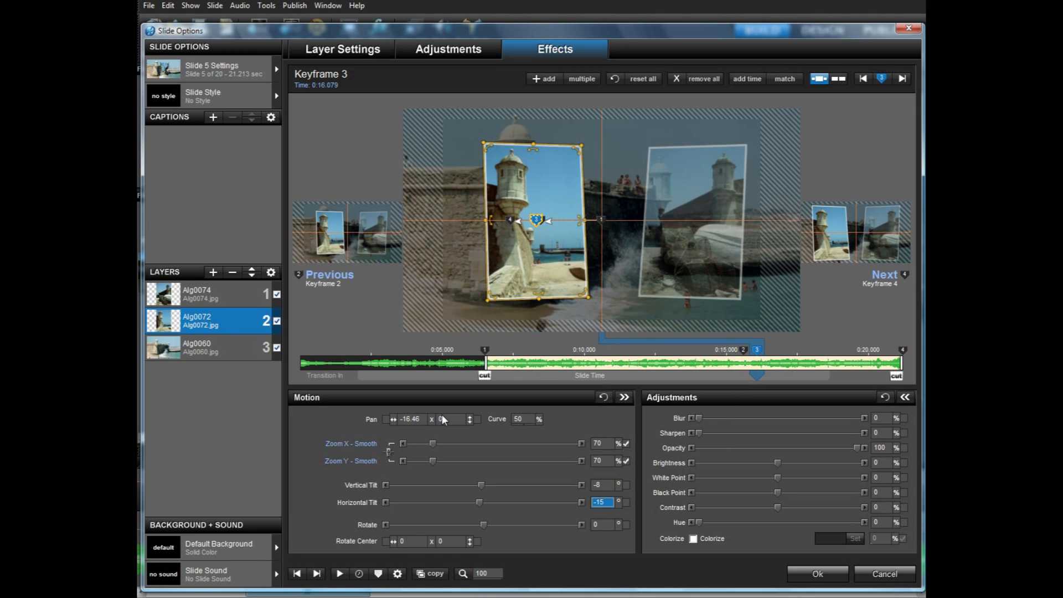
pyautogui.click(731, 352)
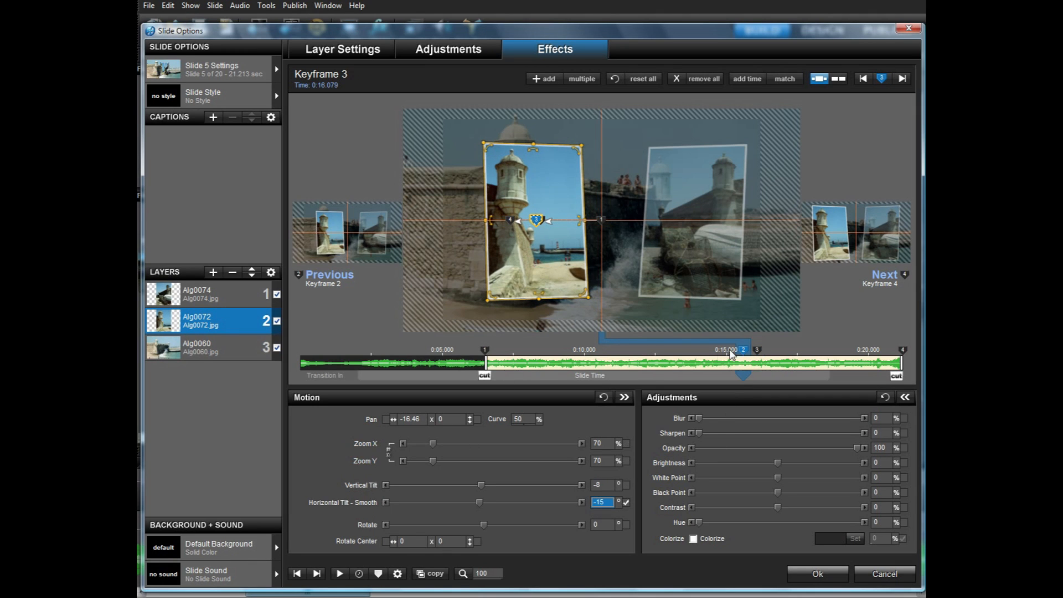
pyautogui.click(417, 418)
pyautogui.write('-23')
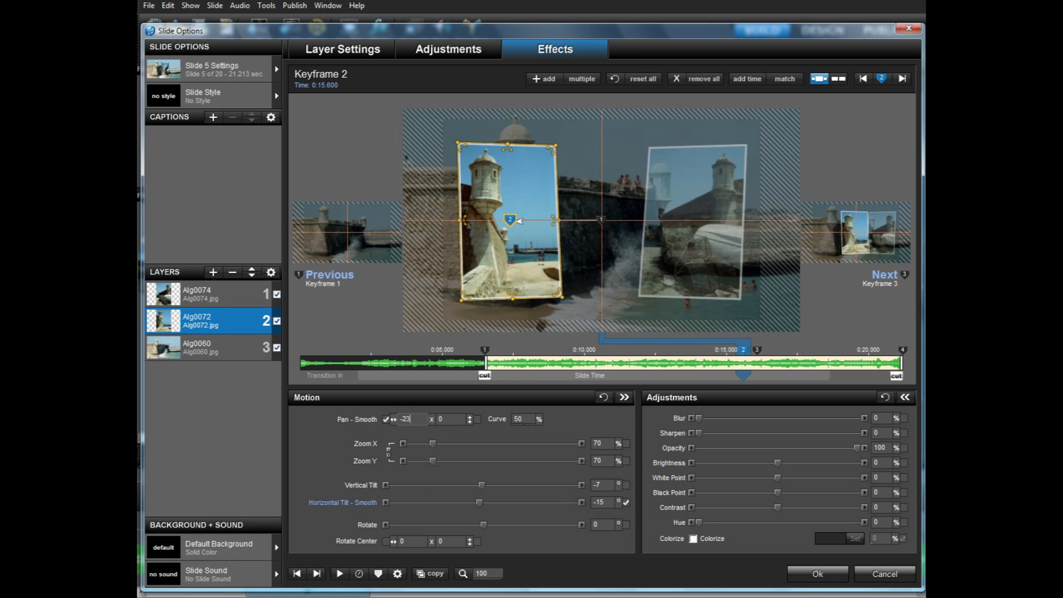
# - Set the vertical tilt of Alg0072 to -15° at both its third and second keyframes
pyautogui.click(764, 353)
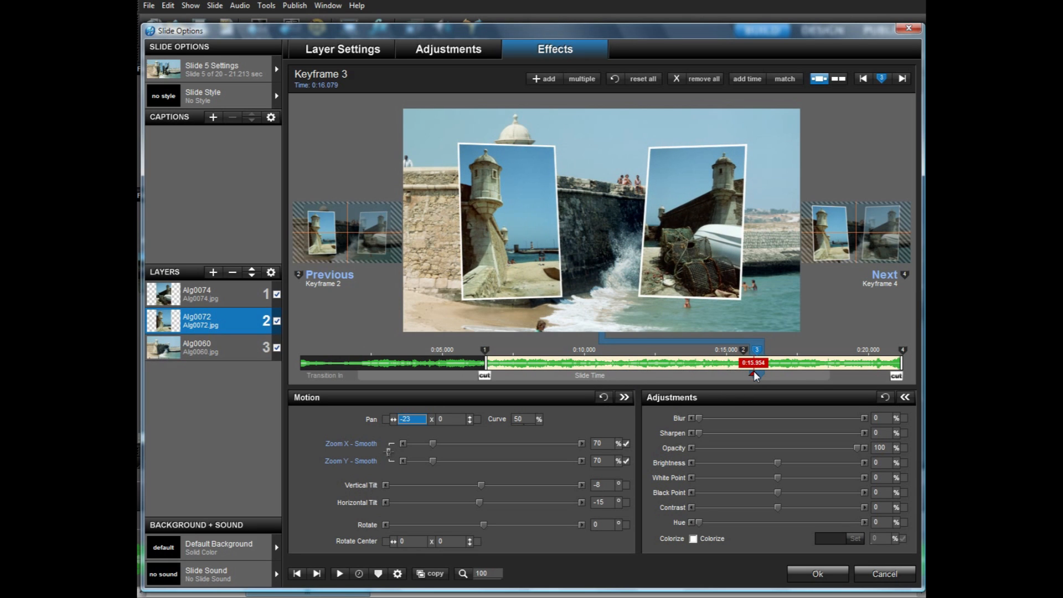
pyautogui.click(604, 484)
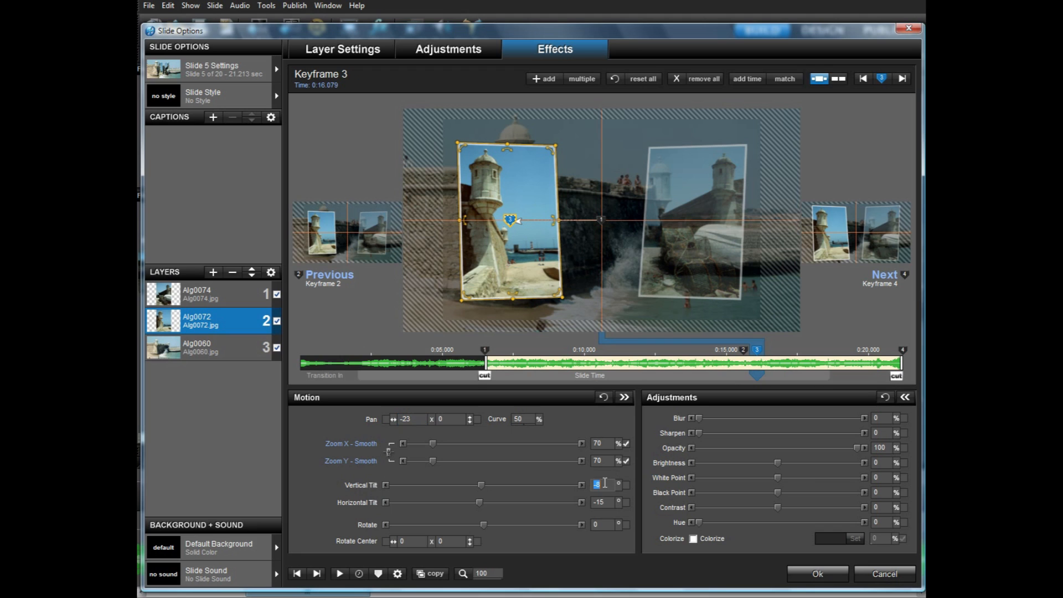
pyautogui.write('-15')
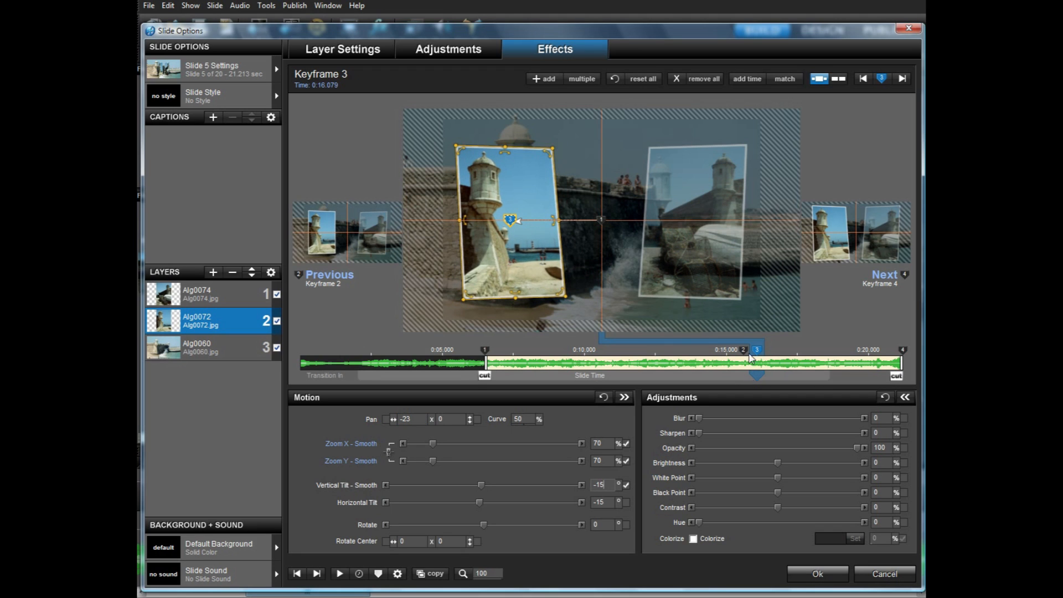
pyautogui.click(728, 355)
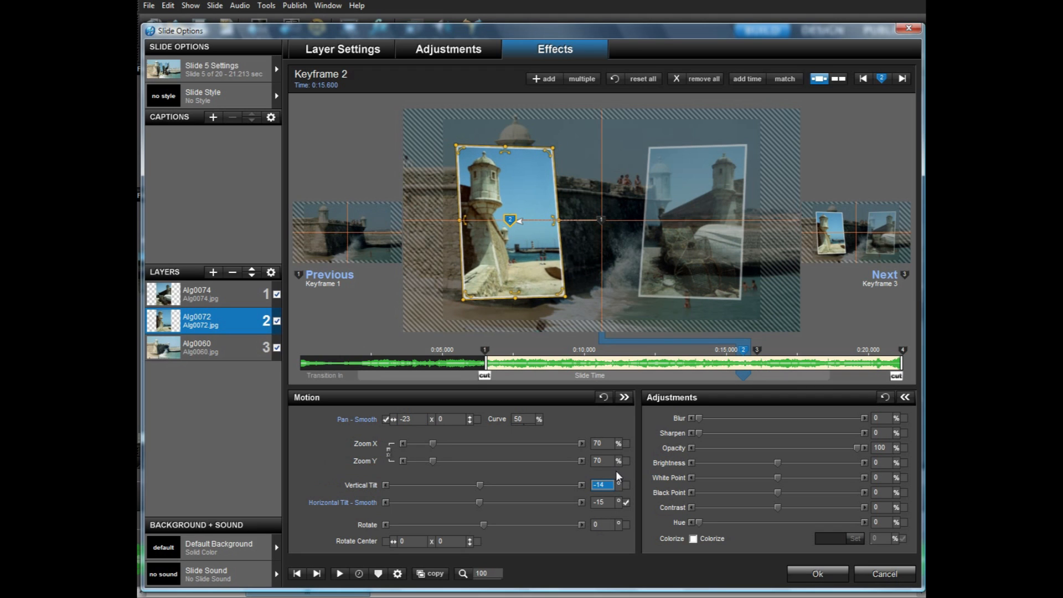
pyautogui.write('-15')
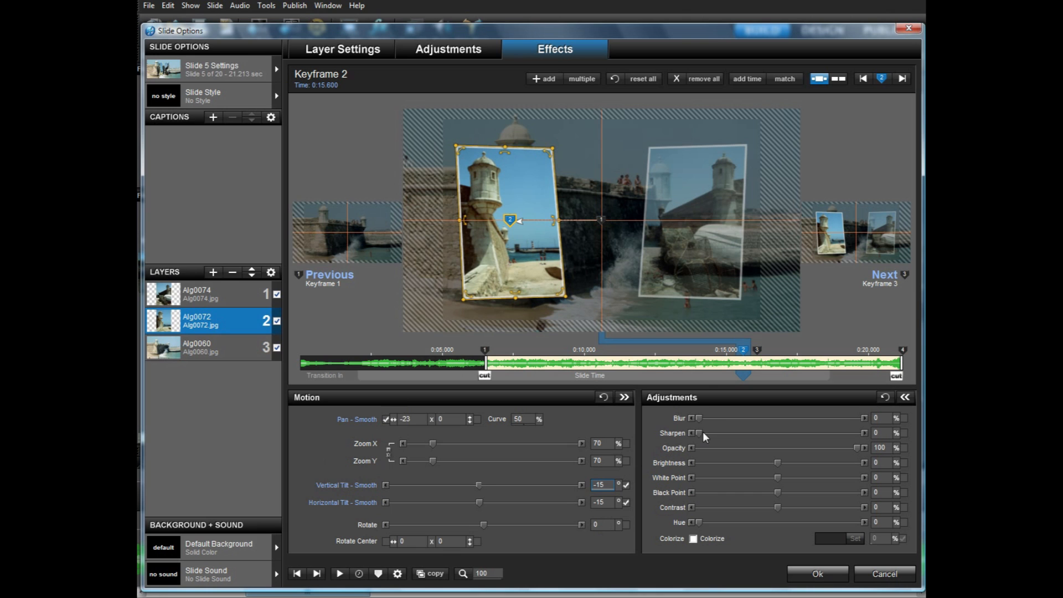
# - Play the slide to check the corrected movement of Alg0072 and stop the playback
pyautogui.moveTo(629, 375)
pyautogui.mouseDown()
pyautogui.moveTo(880, 370)
pyautogui.moveTo(857, 368)
pyautogui.mouseUp()
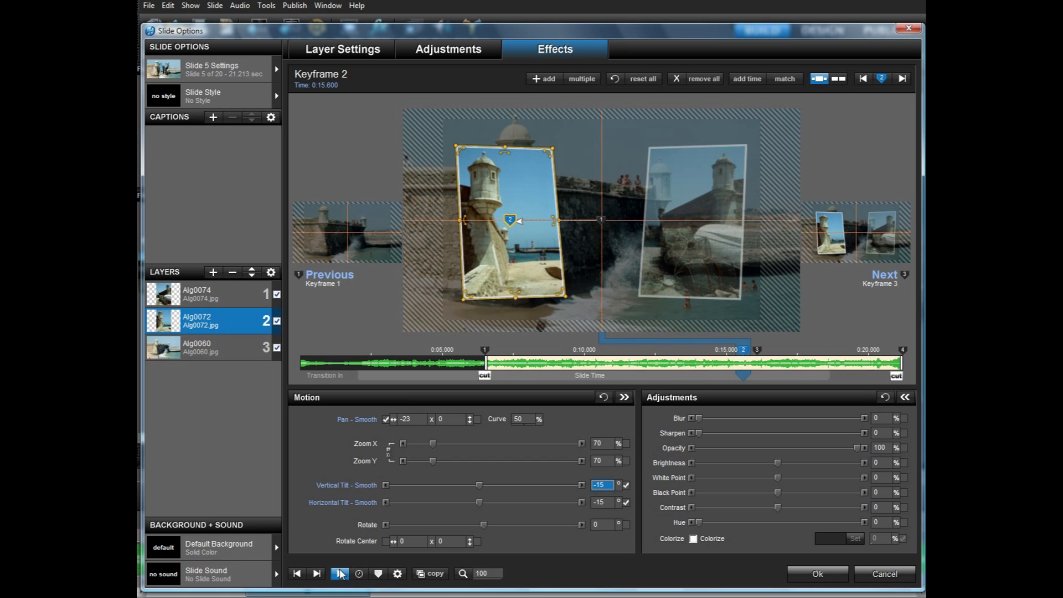
pyautogui.click(340, 573)
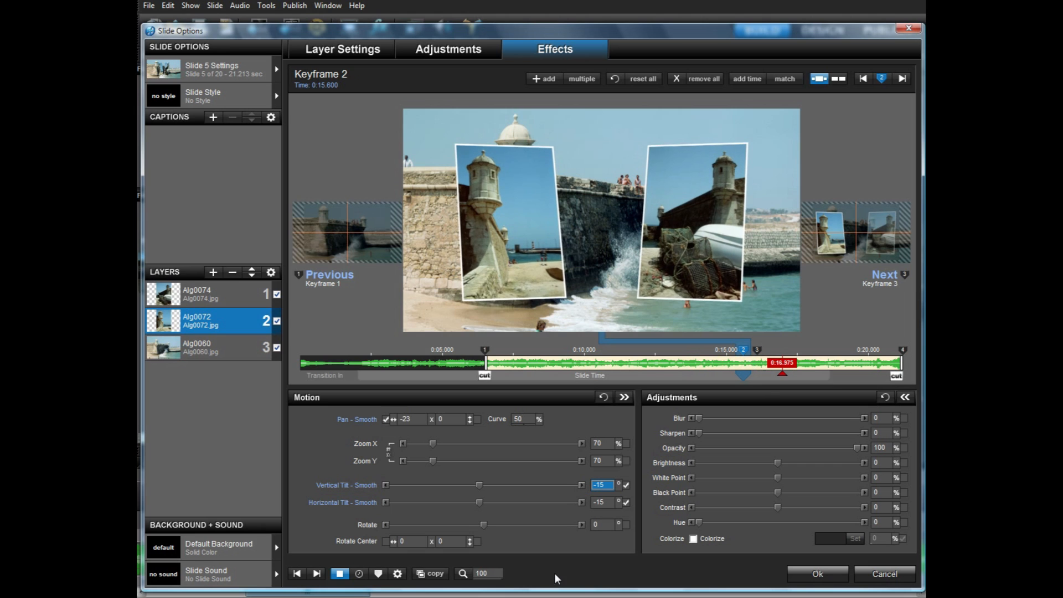
pyautogui.click(340, 574)
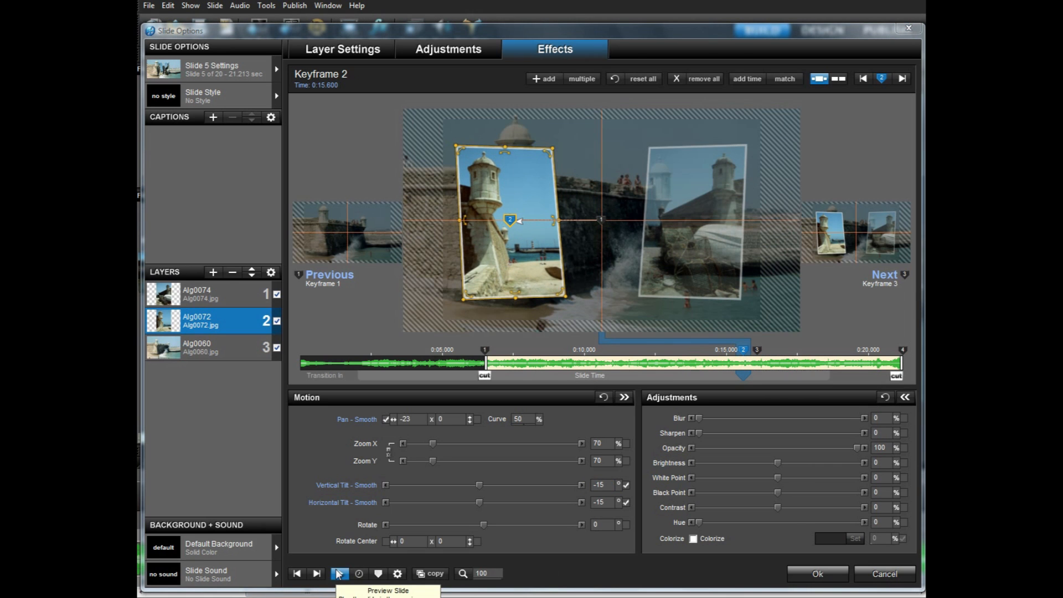
# - Select the starting keyframe of the Alg0060 background layer and play the slide from the beginning
pyautogui.click(217, 351)
pyautogui.click(294, 348)
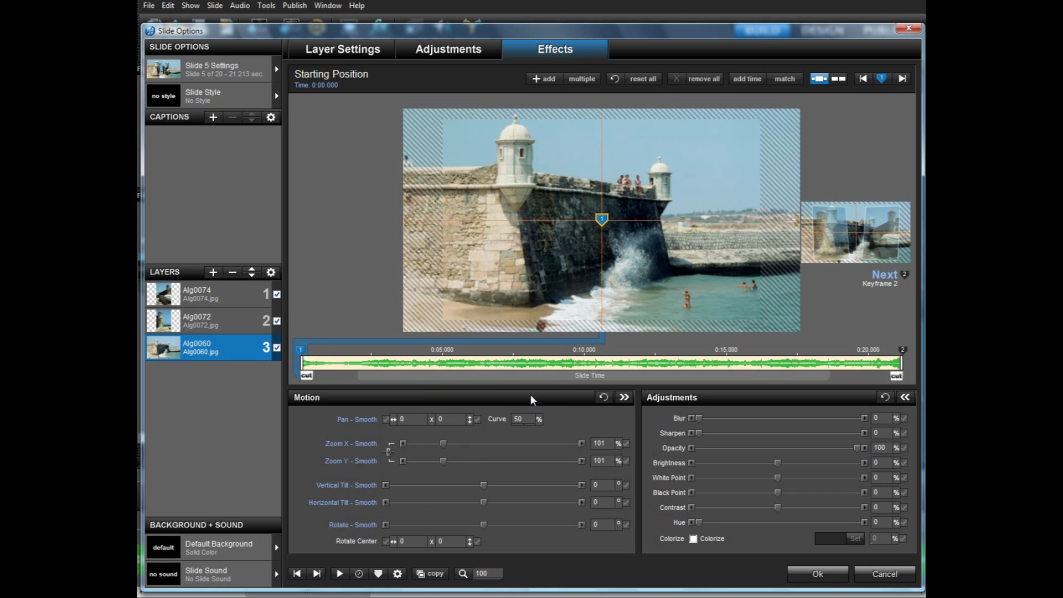
pyautogui.click(339, 573)
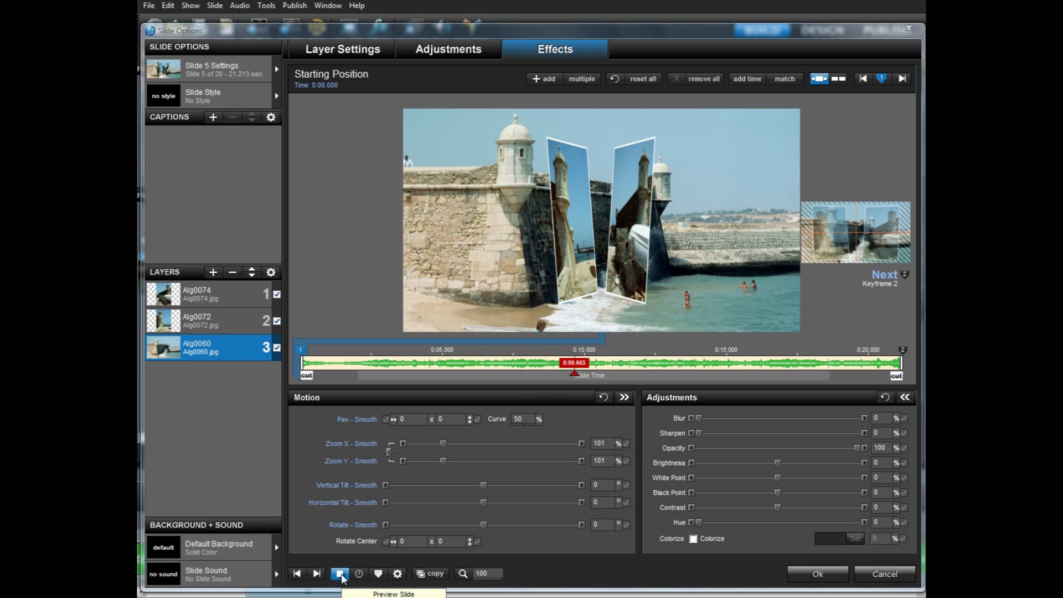
pyautogui.click(342, 577)
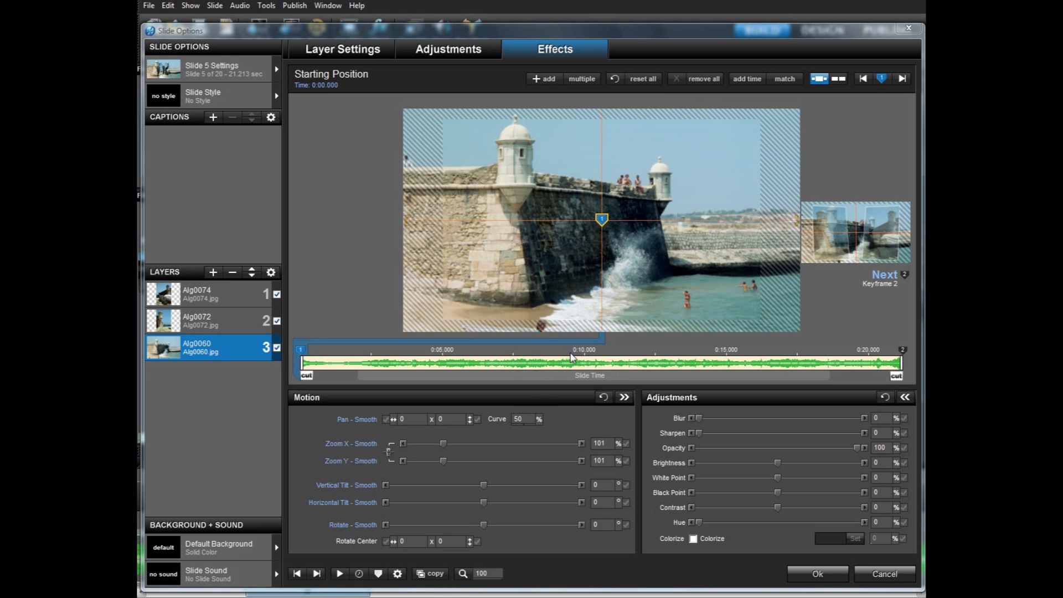
# - Add a middle keyframe to Alg0060 at about 0:10.346 and copy the first keyframe's settings to it
pyautogui.doubleClick(597, 355)
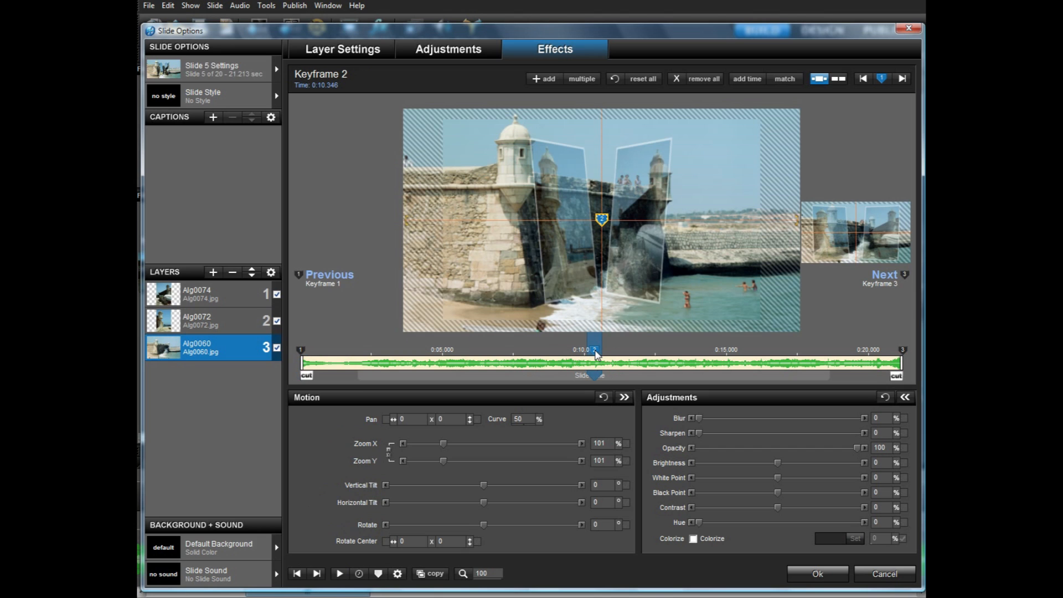
pyautogui.click(301, 351)
pyautogui.rightClick(301, 350)
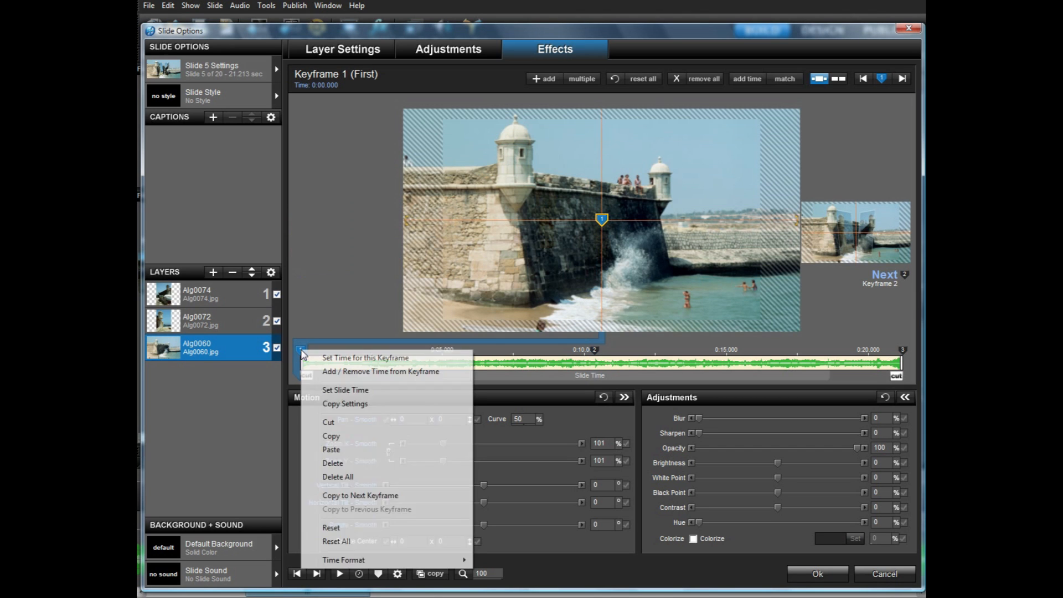
pyautogui.click(366, 495)
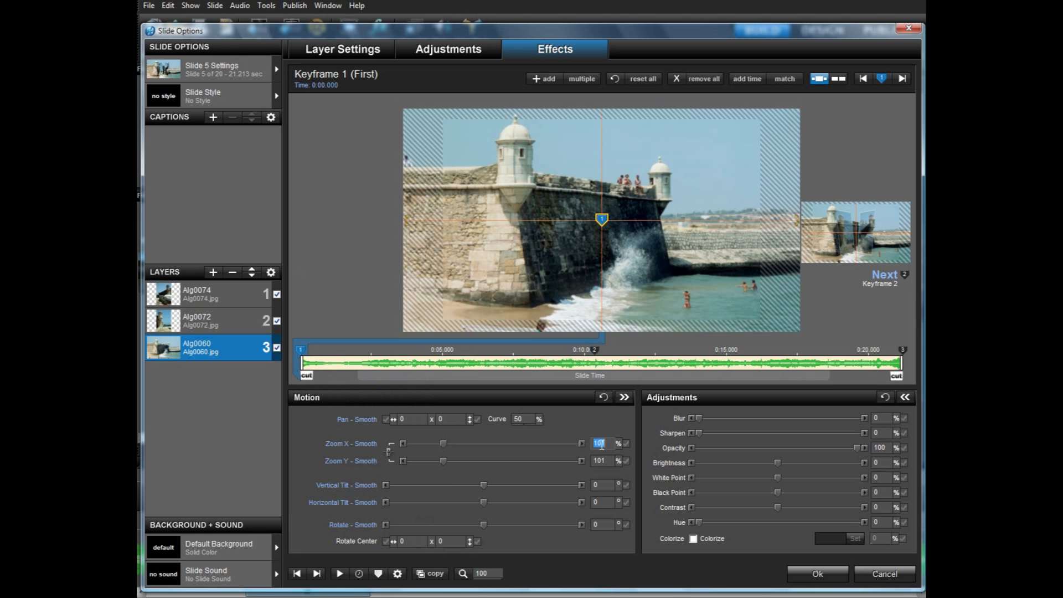
# - Set the zoom of Alg0060 to 125% at its first keyframe, play the slide to check it and stop
pyautogui.write('125')
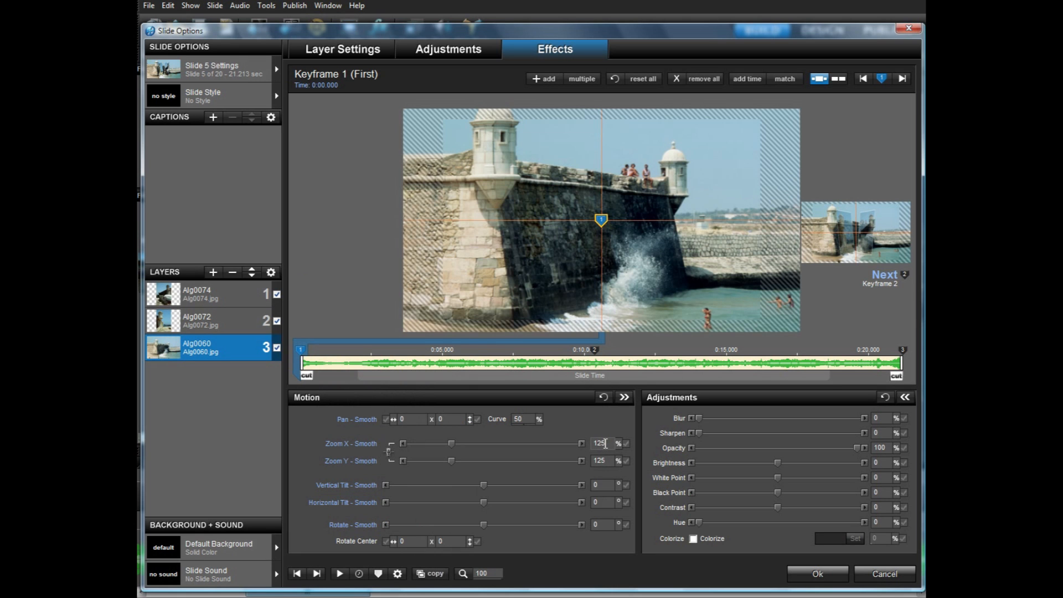
pyautogui.click(340, 574)
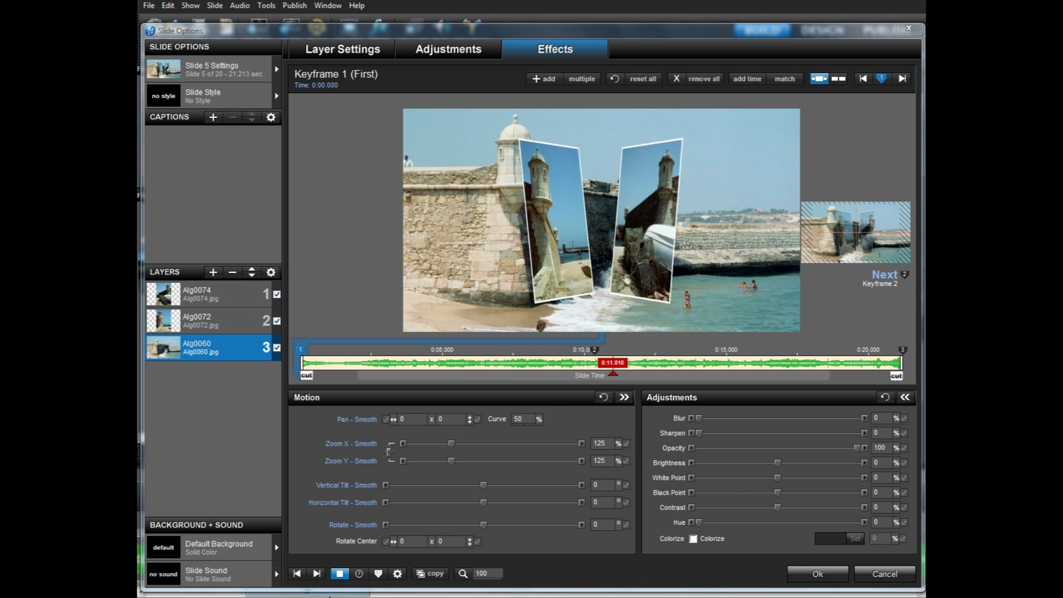
pyautogui.click(340, 575)
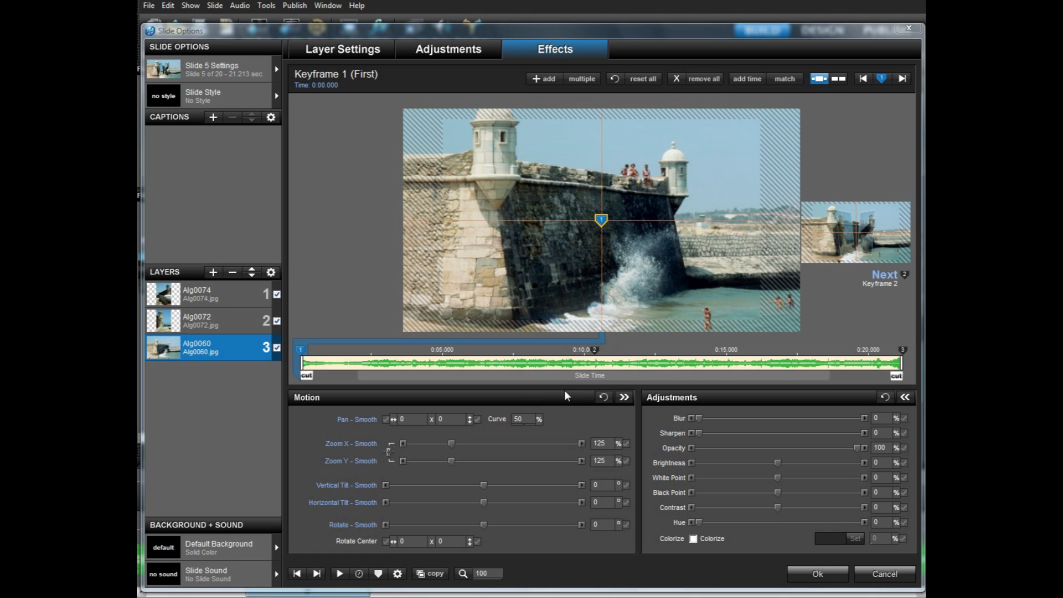
# - Pan Alg0060 to about 5.31 x 11.38 at its first keyframe and accept the slide options
pyautogui.click(581, 351)
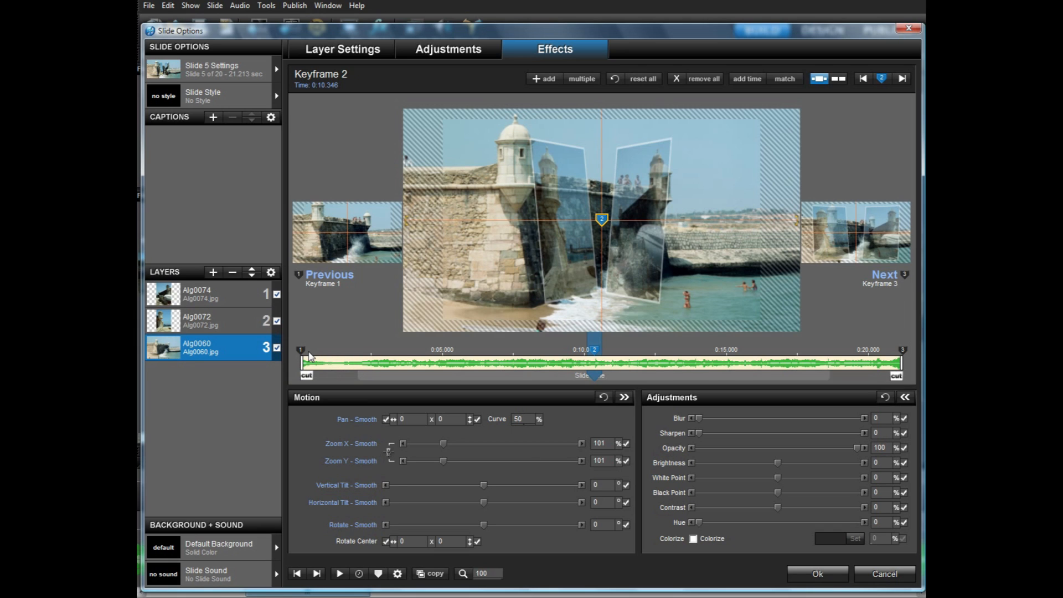
pyautogui.click(302, 350)
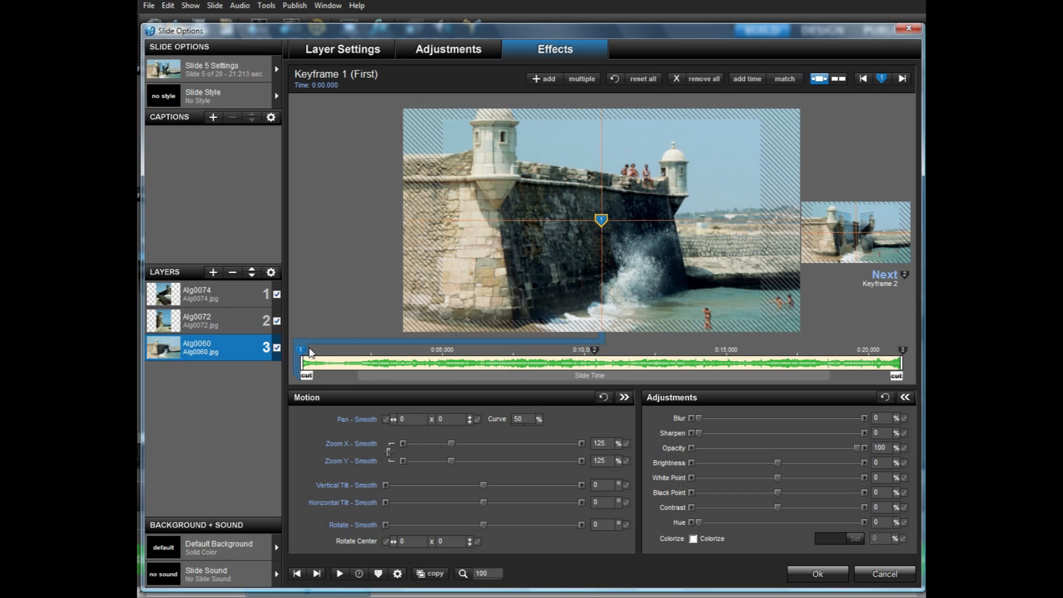
pyautogui.moveTo(558, 170); pyautogui.dragTo(578, 195)
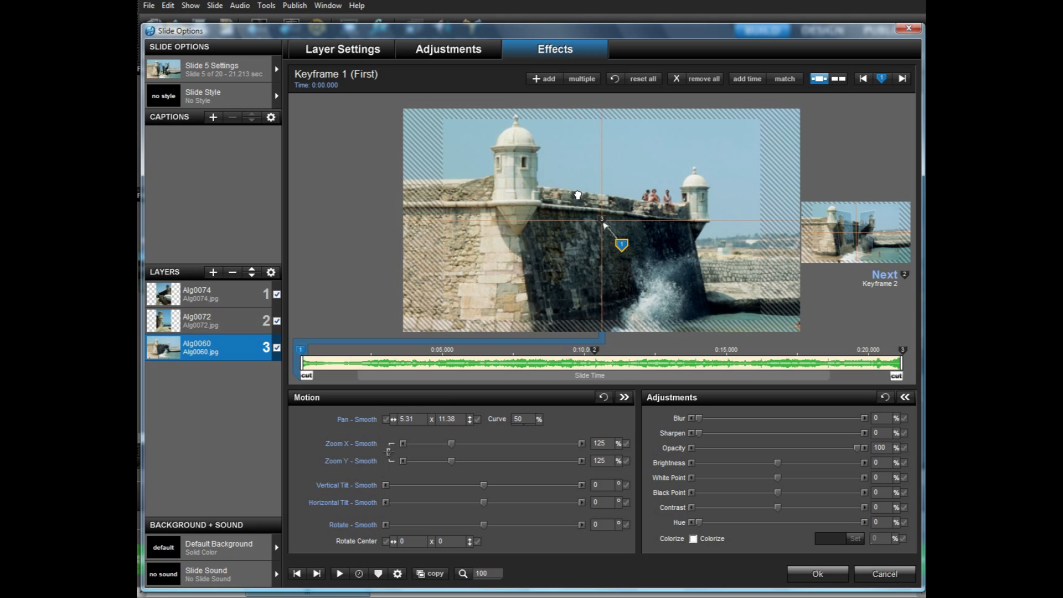
pyautogui.moveTo(363, 378)
pyautogui.mouseDown()
pyautogui.moveTo(496, 370)
pyautogui.moveTo(687, 380)
pyautogui.moveTo(574, 375)
pyautogui.mouseUp()
pyautogui.click(825, 572)
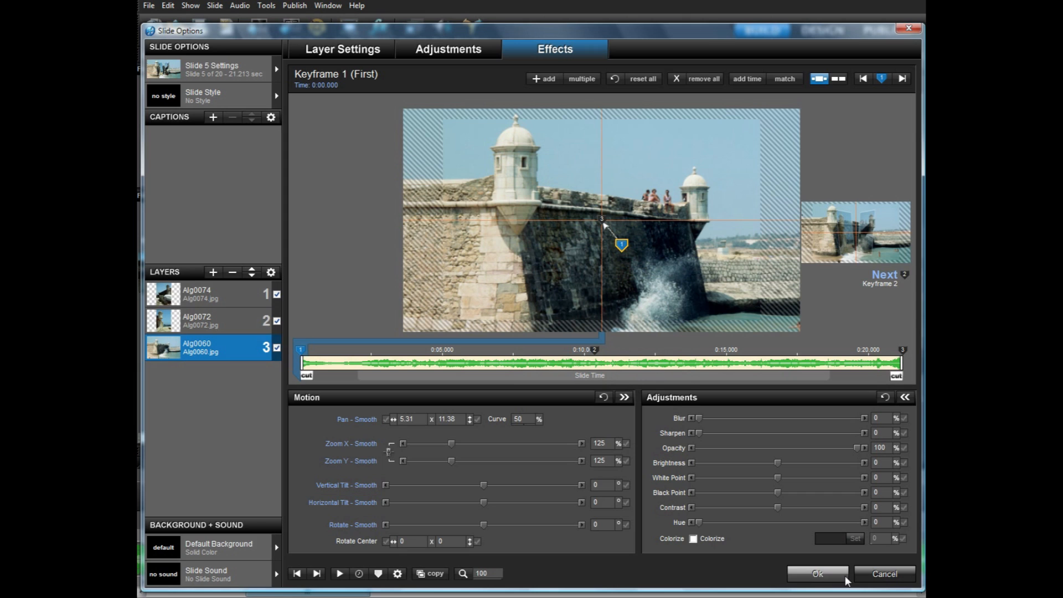
# - Play the show from just before slide 5 to review its layered animation and stop the playback
pyautogui.click(267, 481)
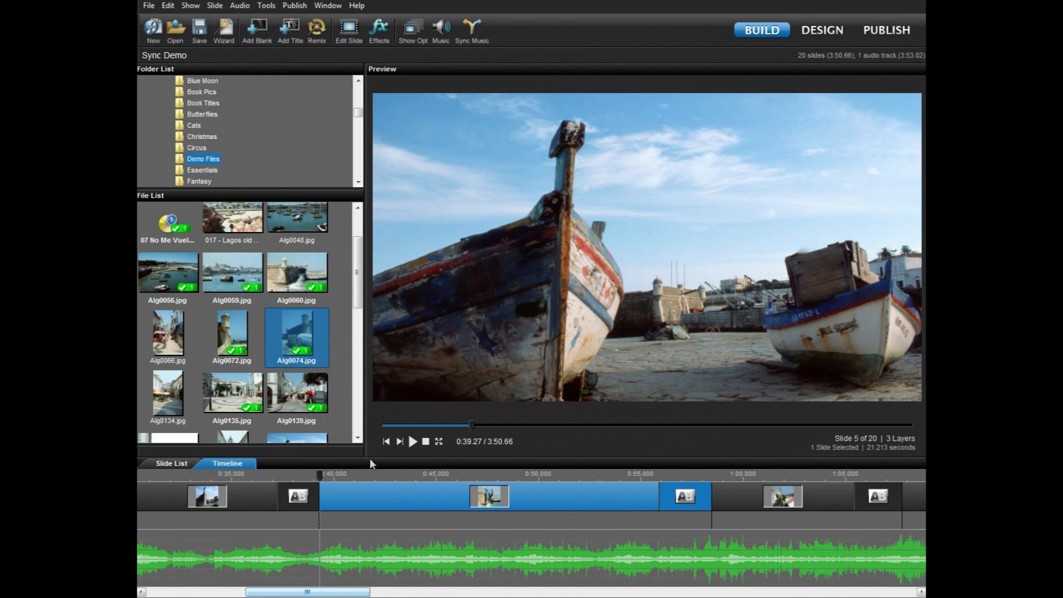
pyautogui.click(415, 442)
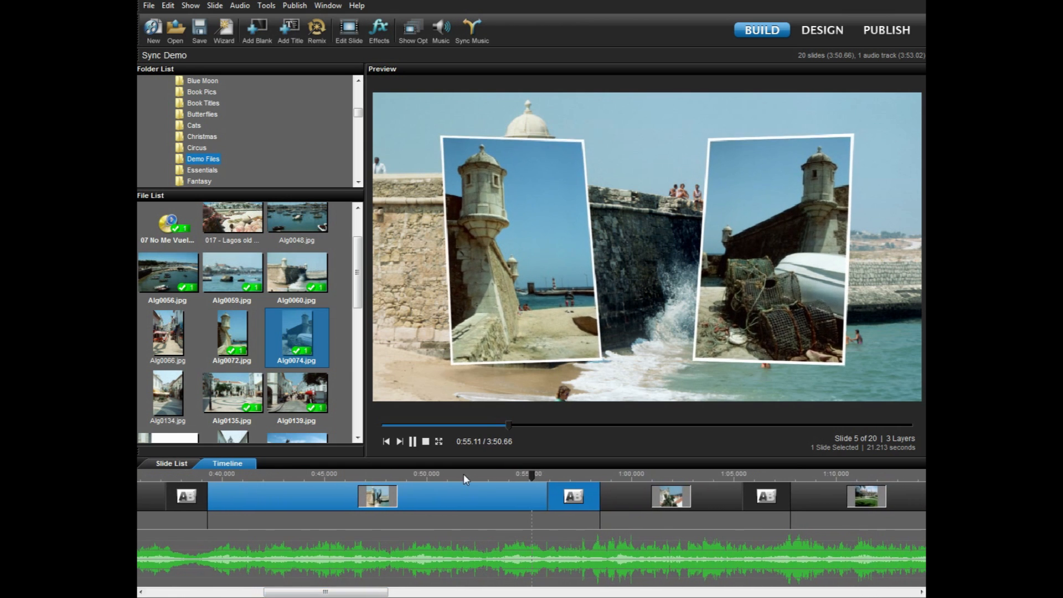
pyautogui.click(426, 442)
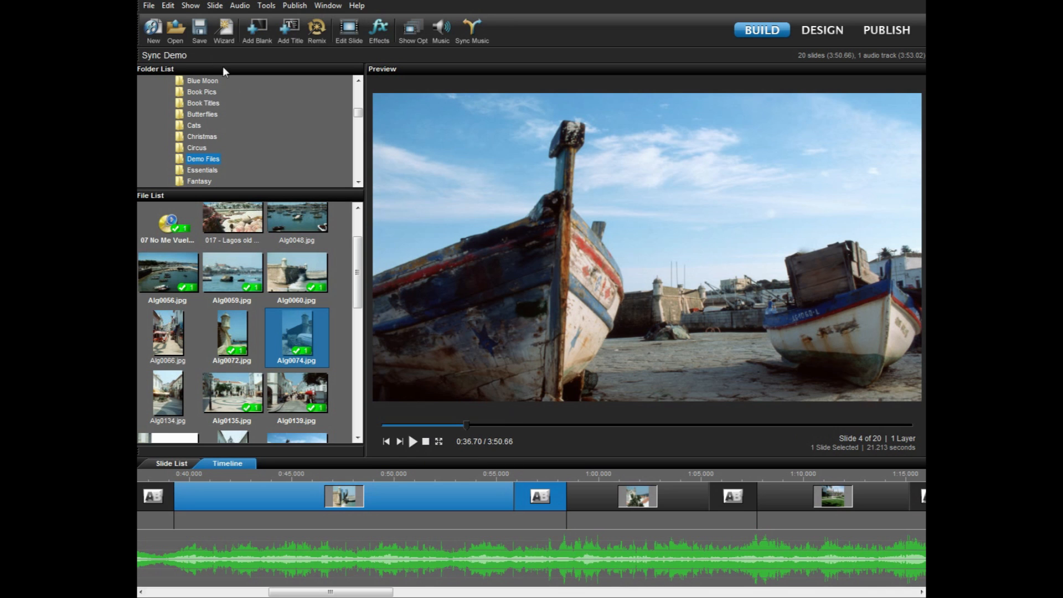
# - Find lagos031.jpg in the Demo Files folder and add it as a layer on slide 6
pyautogui.click(590, 501)
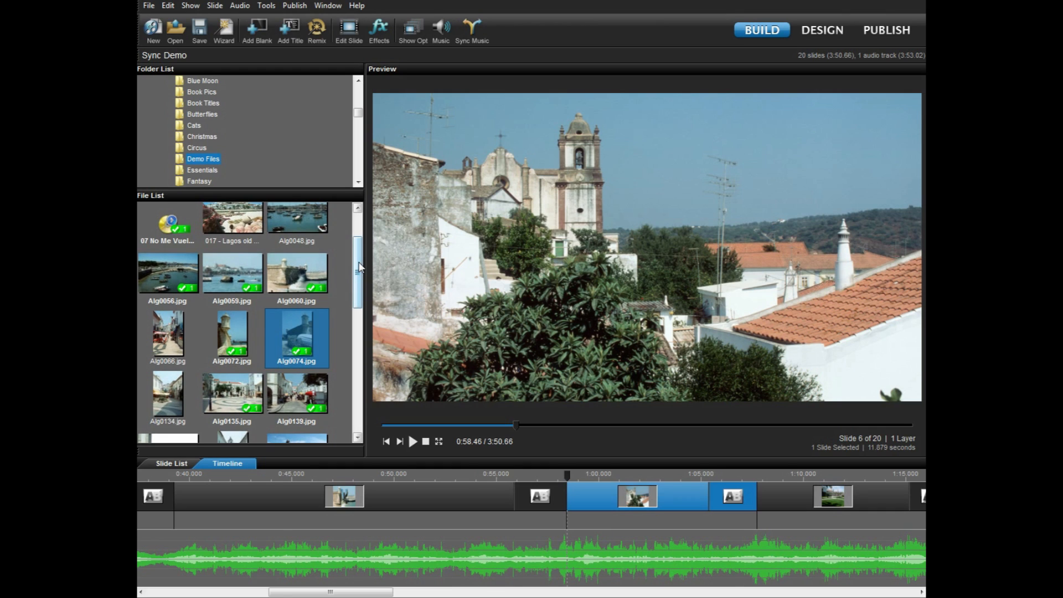
pyautogui.scroll(2, 309, 282)
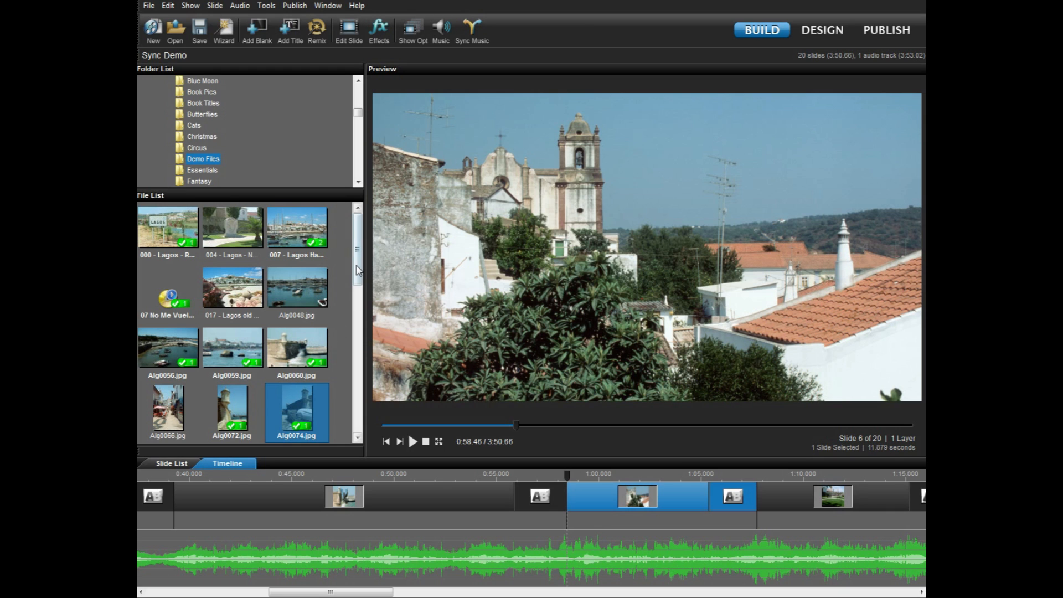
pyautogui.moveTo(358, 265); pyautogui.dragTo(364, 348)
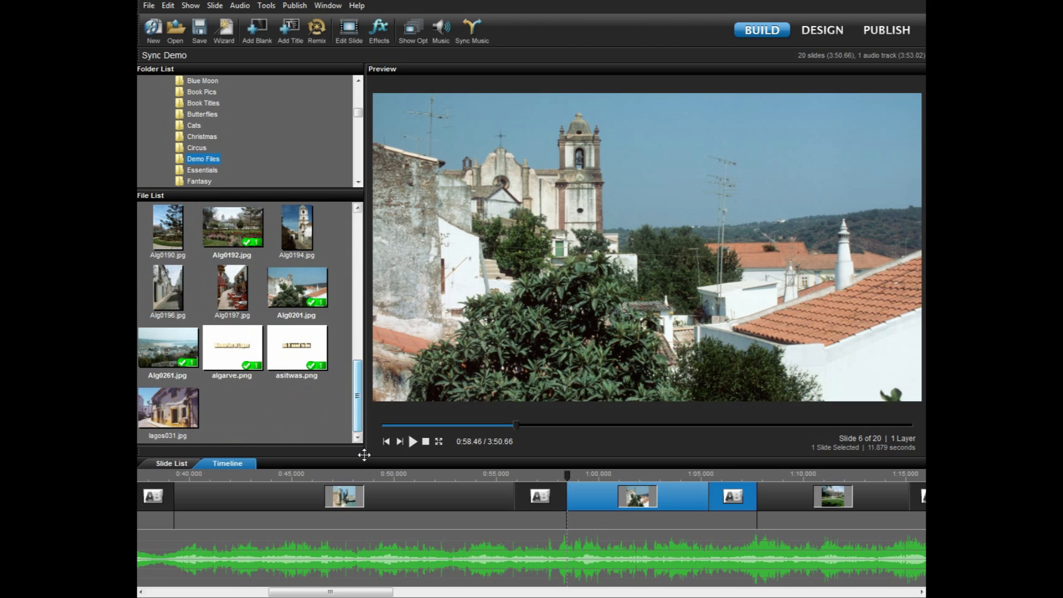
pyautogui.click(162, 413)
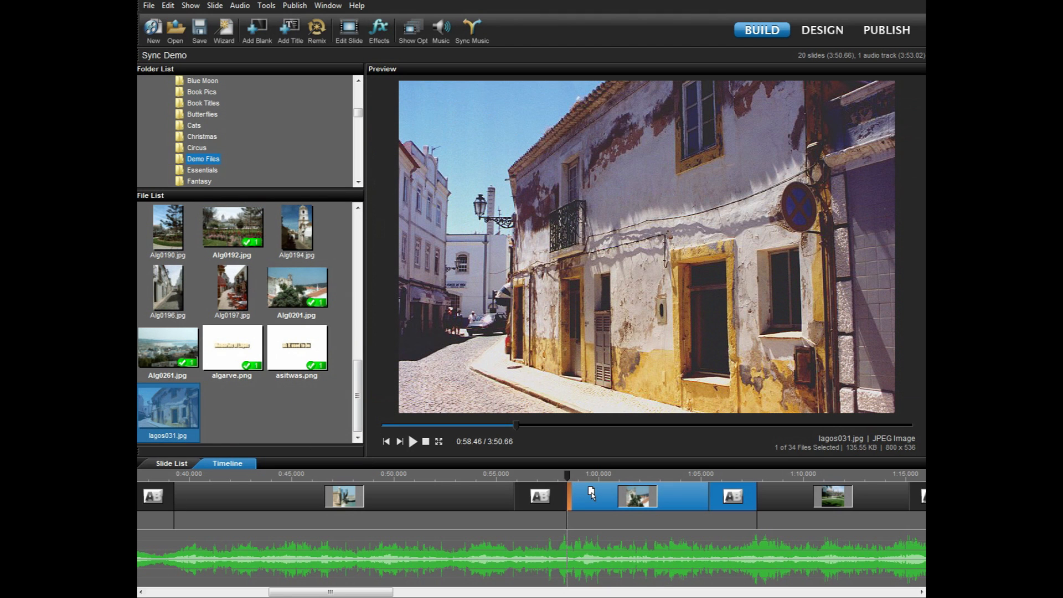
pyautogui.moveTo(591, 493); pyautogui.dragTo(593, 493)
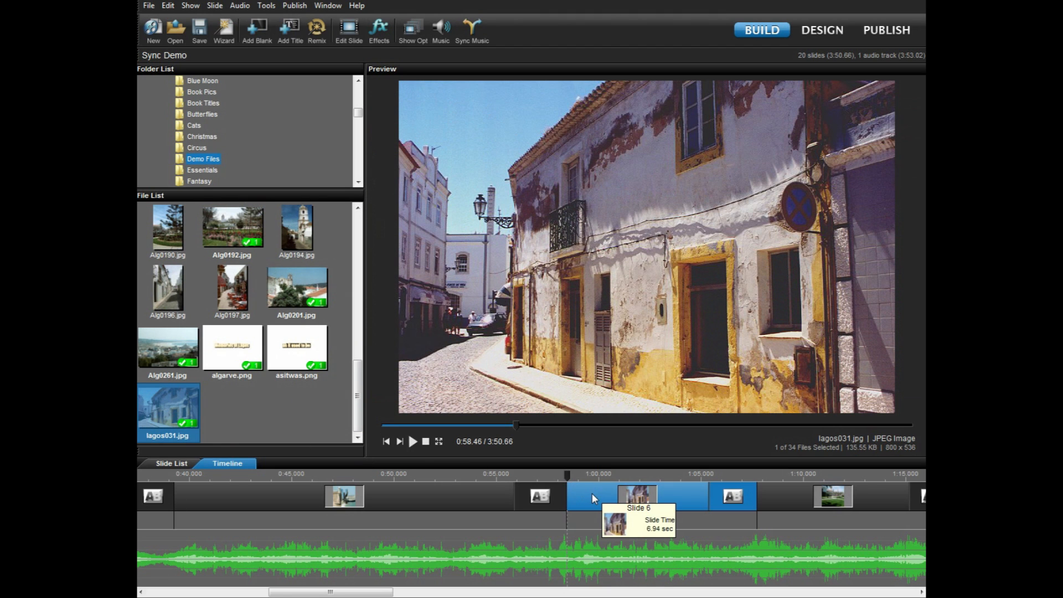
# - Open the options of slide 6 and set the black point of the lagos031 layer to -13%
pyautogui.doubleClick(592, 493)
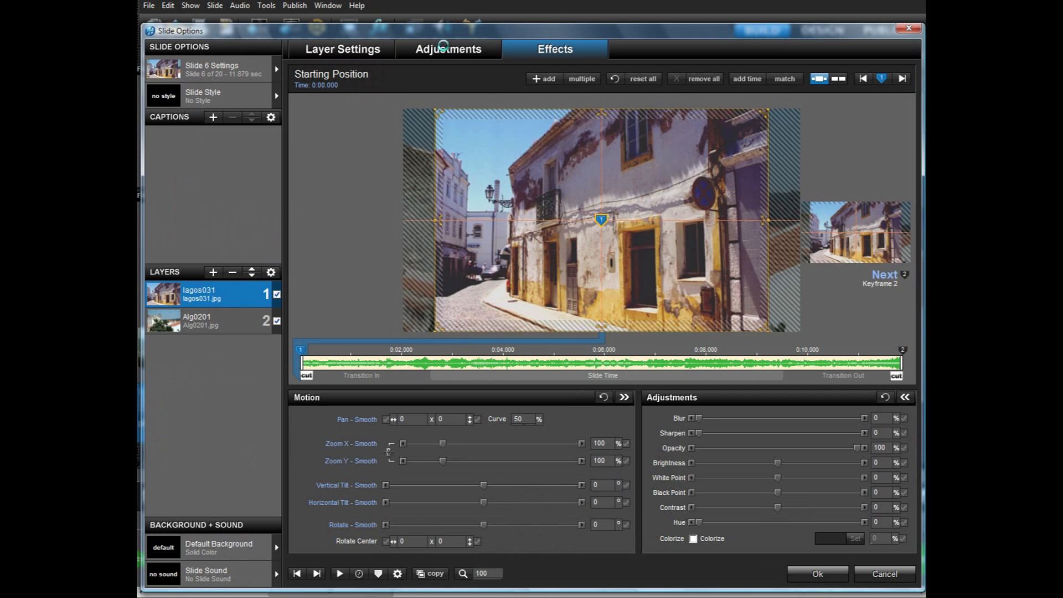
pyautogui.click(449, 49)
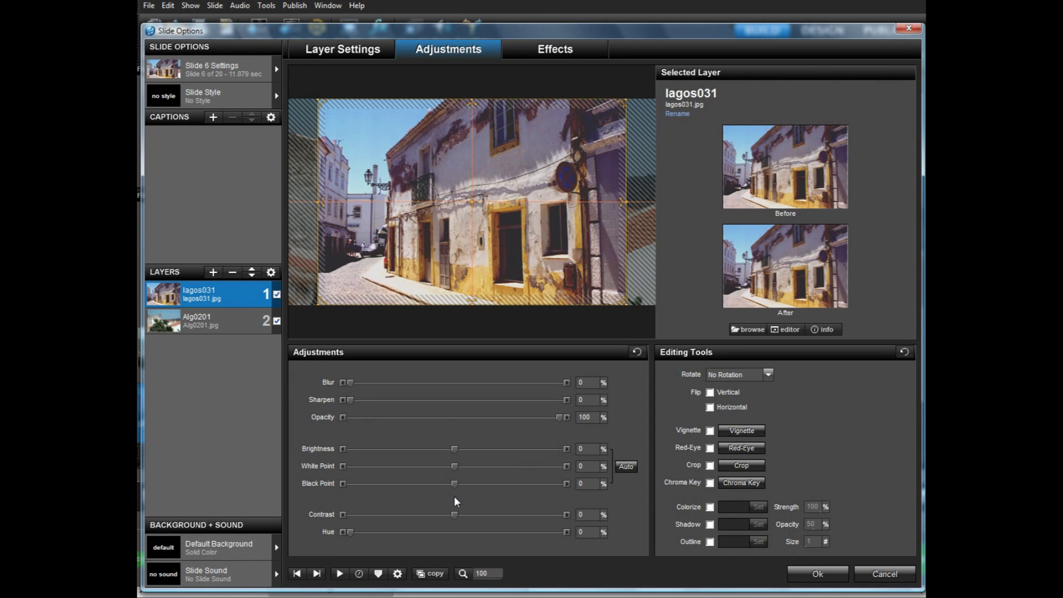
pyautogui.moveTo(452, 484); pyautogui.dragTo(439, 484)
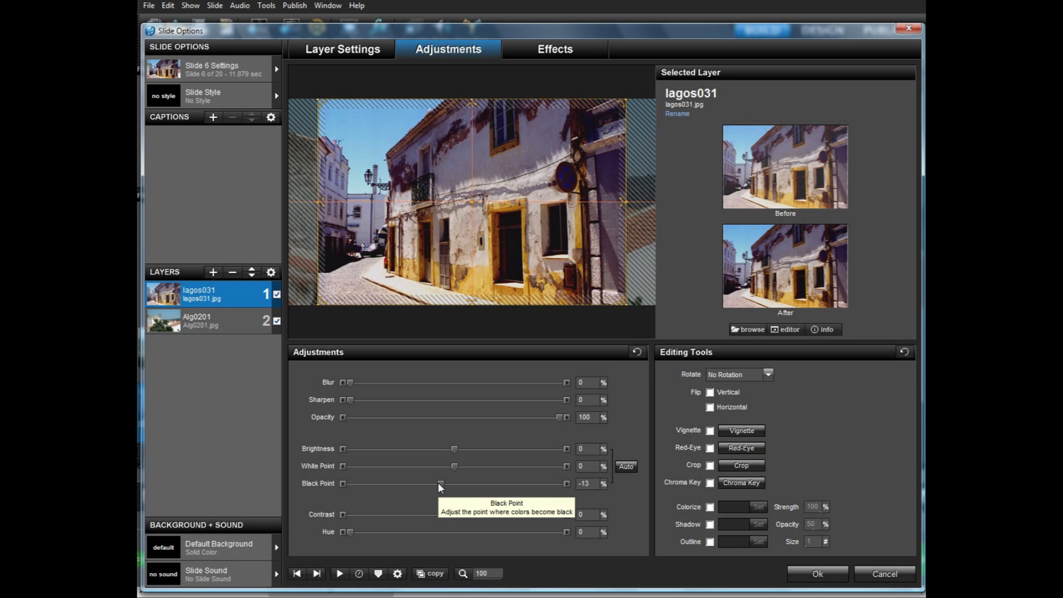
pyautogui.click(546, 48)
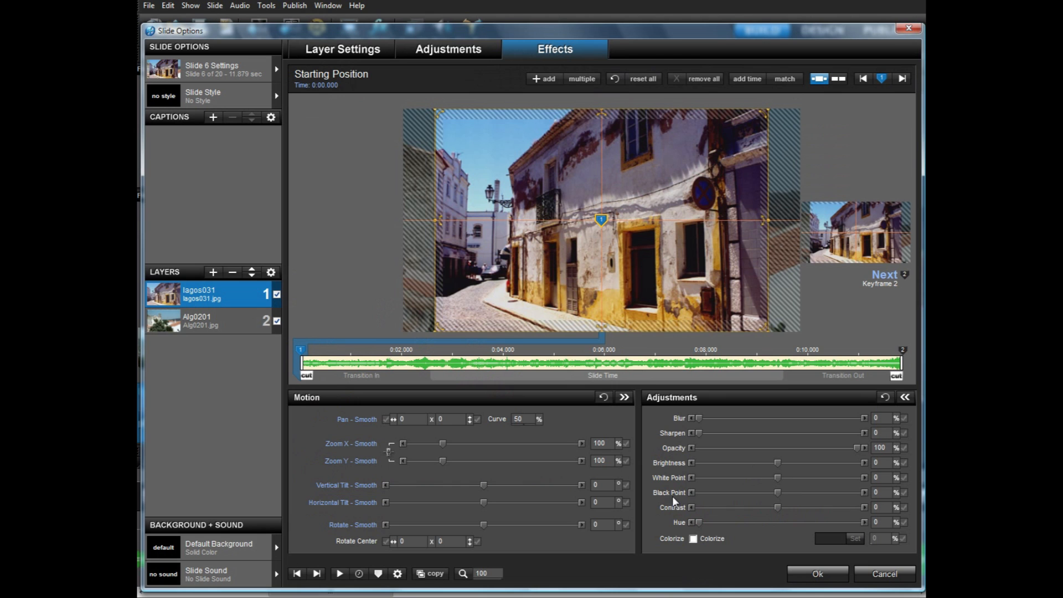
pyautogui.click(434, 49)
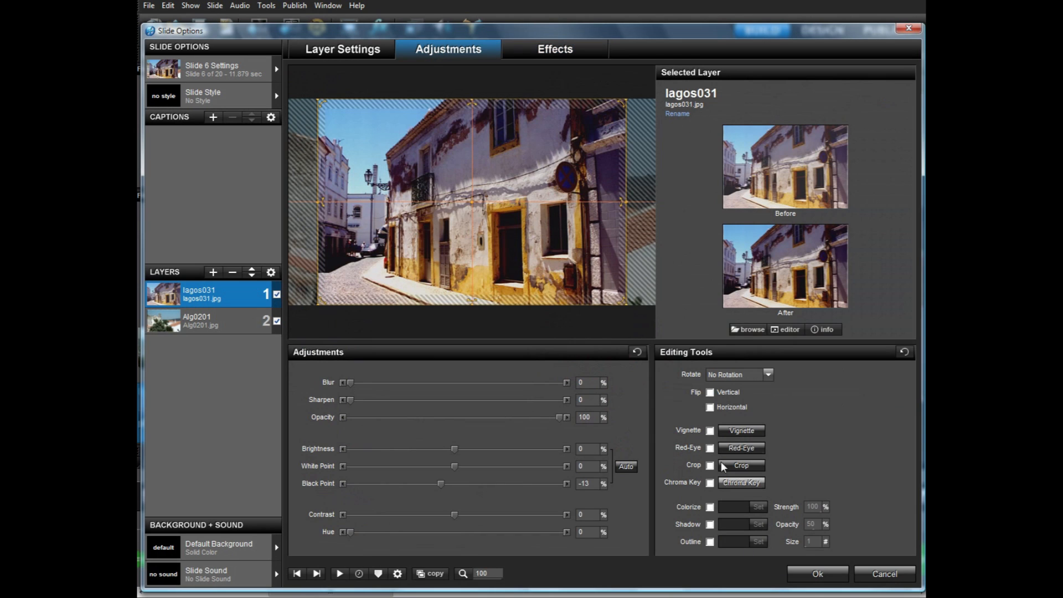
# - Create a rounded rectangle vignette on lagos031 with solid white colour (255, 255, 255) and a vignette size of 0%
pyautogui.click(732, 429)
pyautogui.click(424, 411)
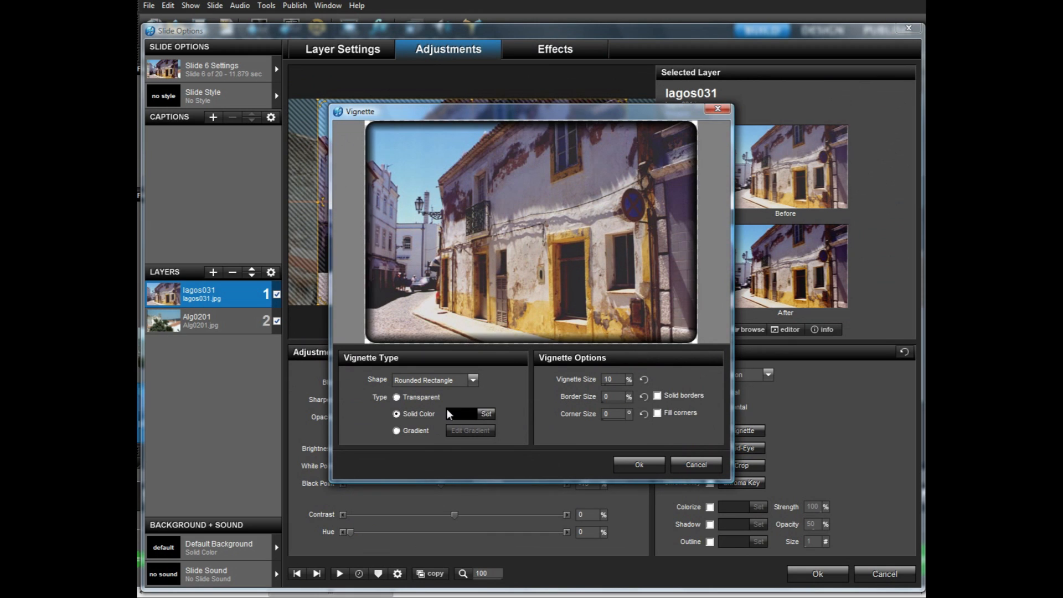
pyautogui.click(487, 414)
pyautogui.click(473, 325)
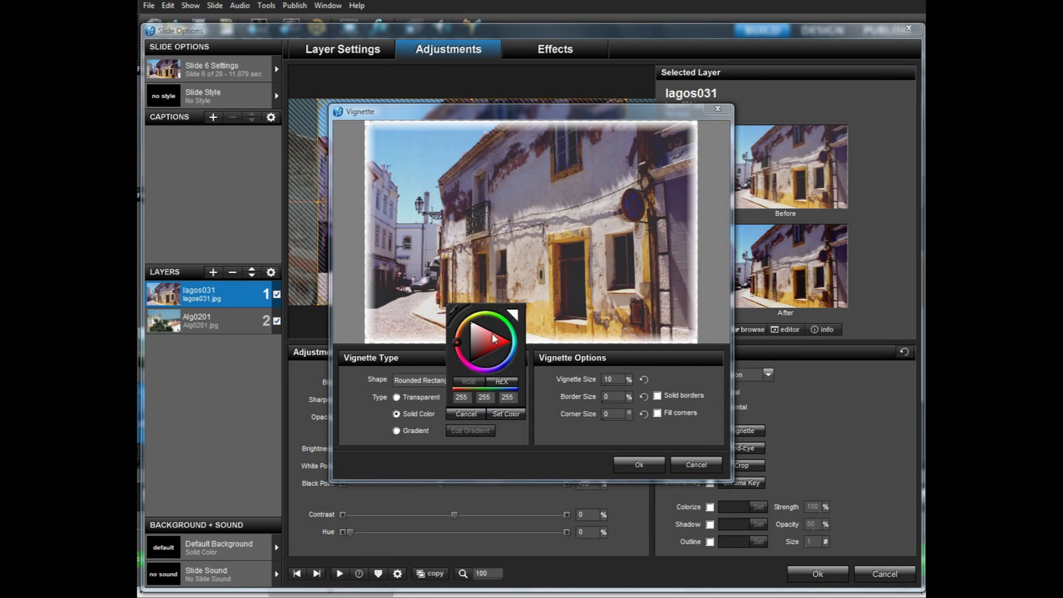
pyautogui.click(506, 413)
pyautogui.click(604, 381)
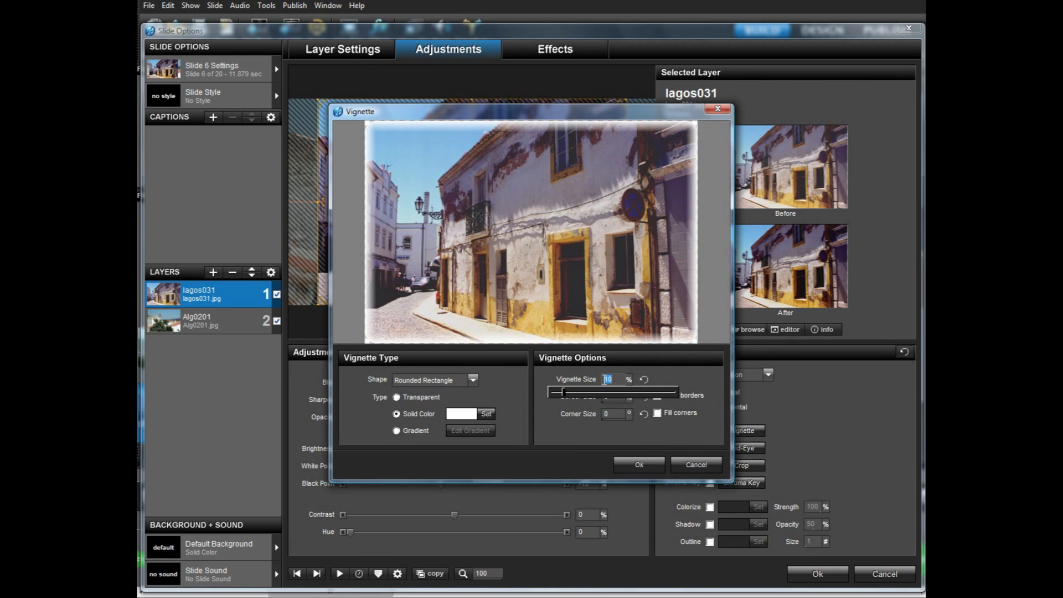
pyautogui.write('0')
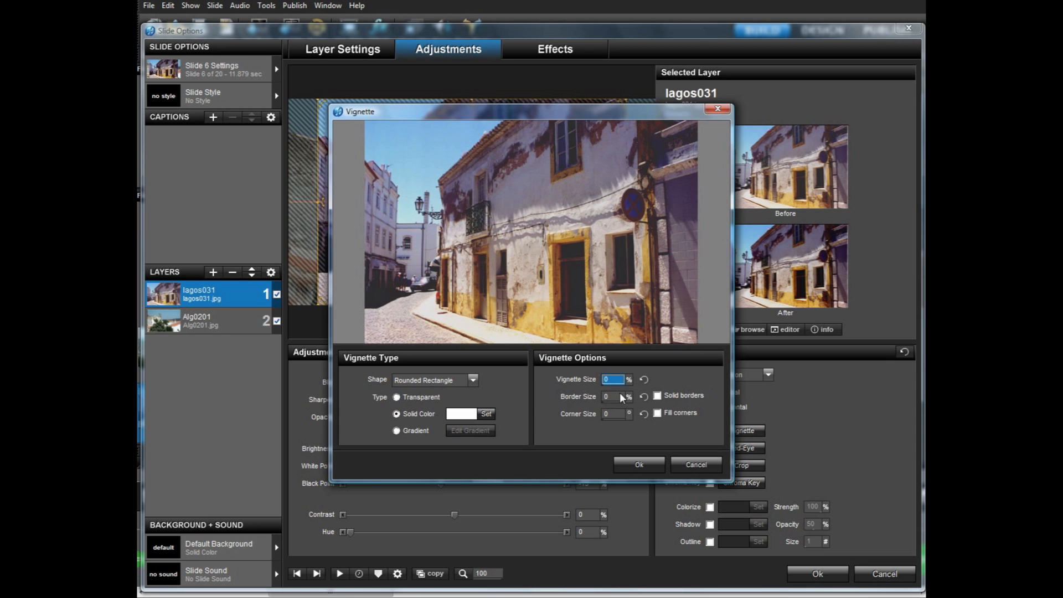
# - Set the vignette's border size to 4% with solid borders and filled corners, and apply it to lagos031
pyautogui.click(612, 396)
pyautogui.write('4')
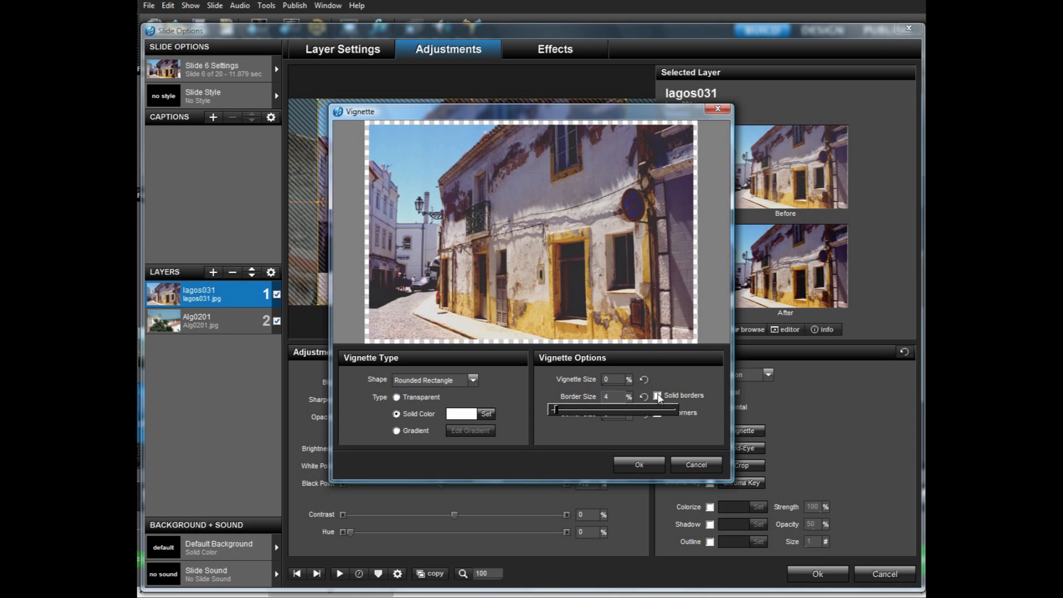
pyautogui.click(658, 396)
pyautogui.click(657, 413)
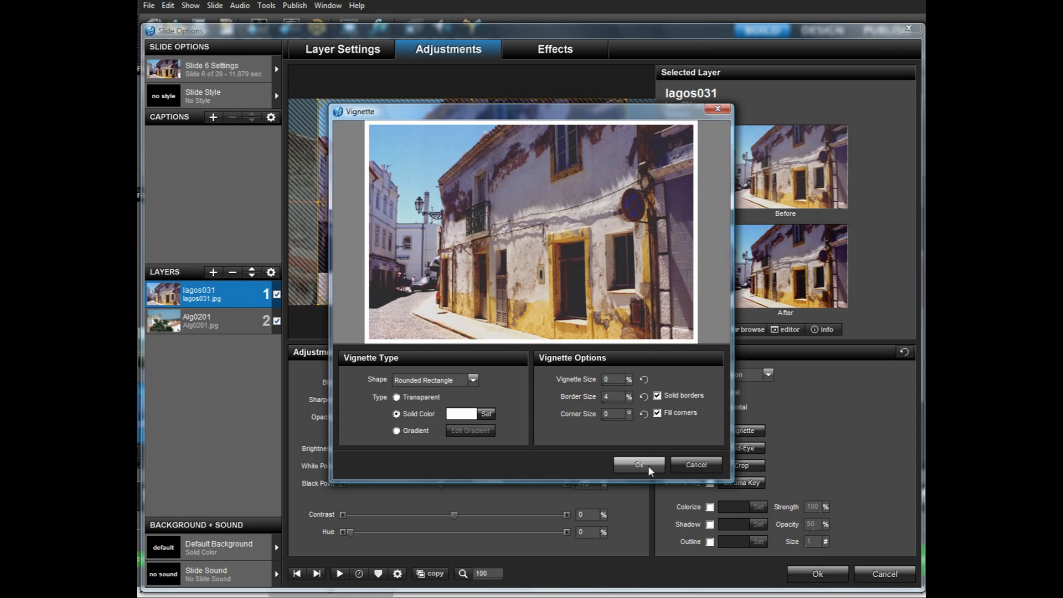
pyautogui.click(648, 465)
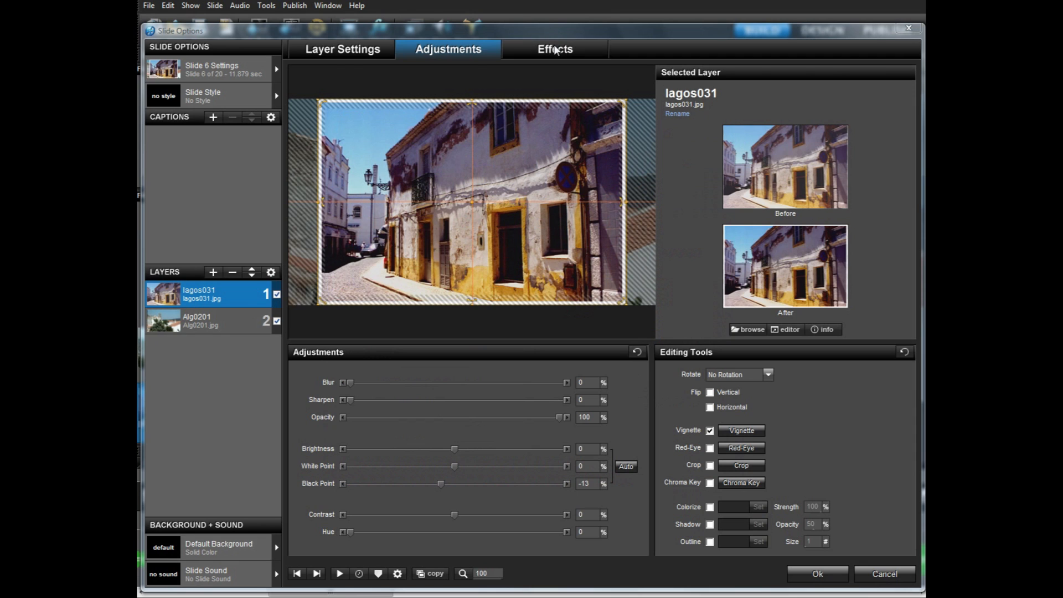
# - Play slide 6 to judge its timing and add a second keyframe to lagos031 shortly before the 9-second mark
pyautogui.click(556, 50)
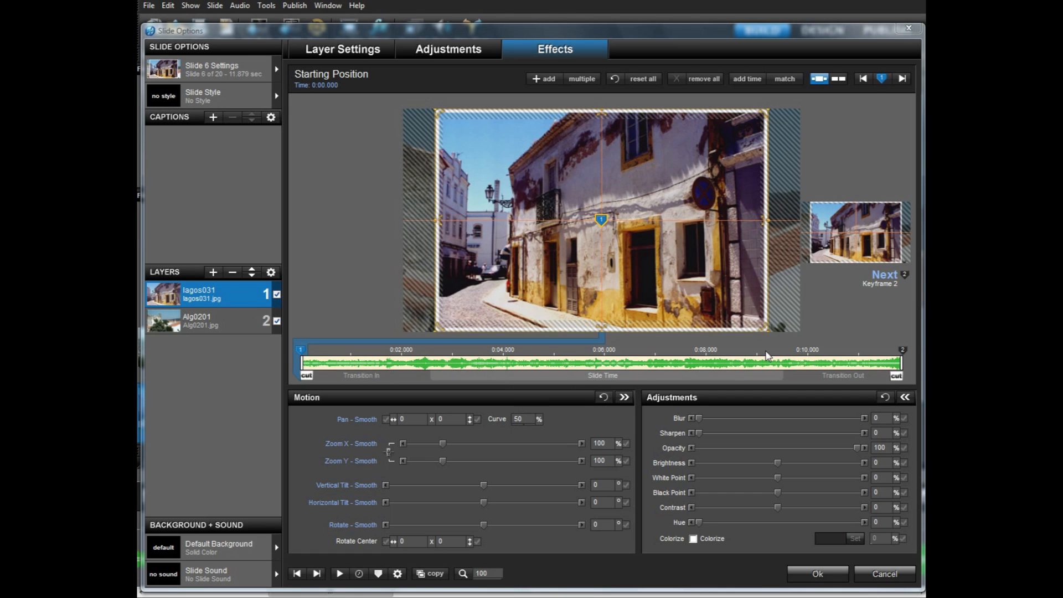
pyautogui.click(341, 574)
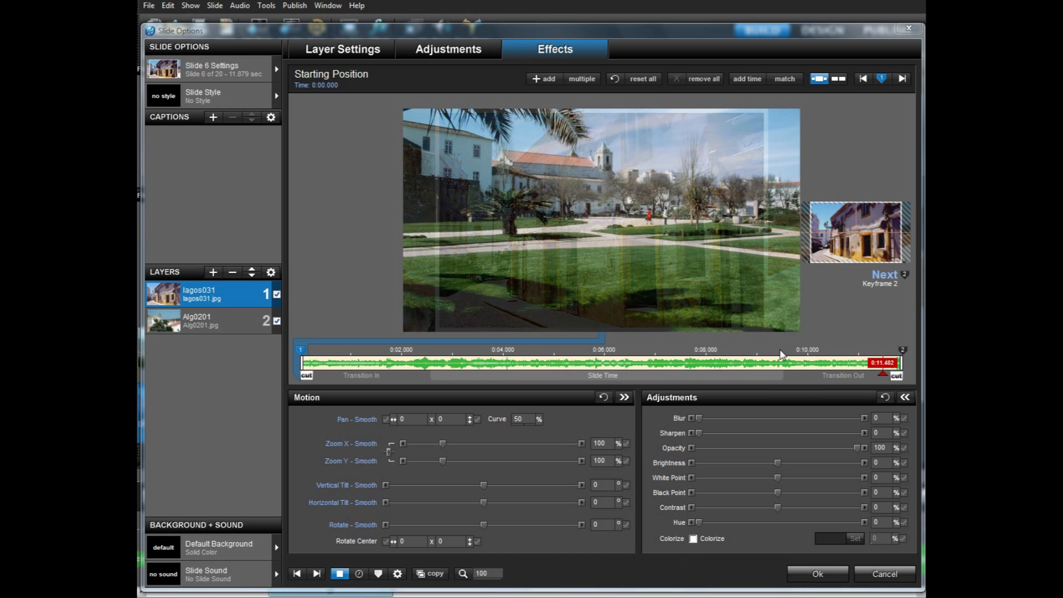
pyautogui.doubleClick(782, 355)
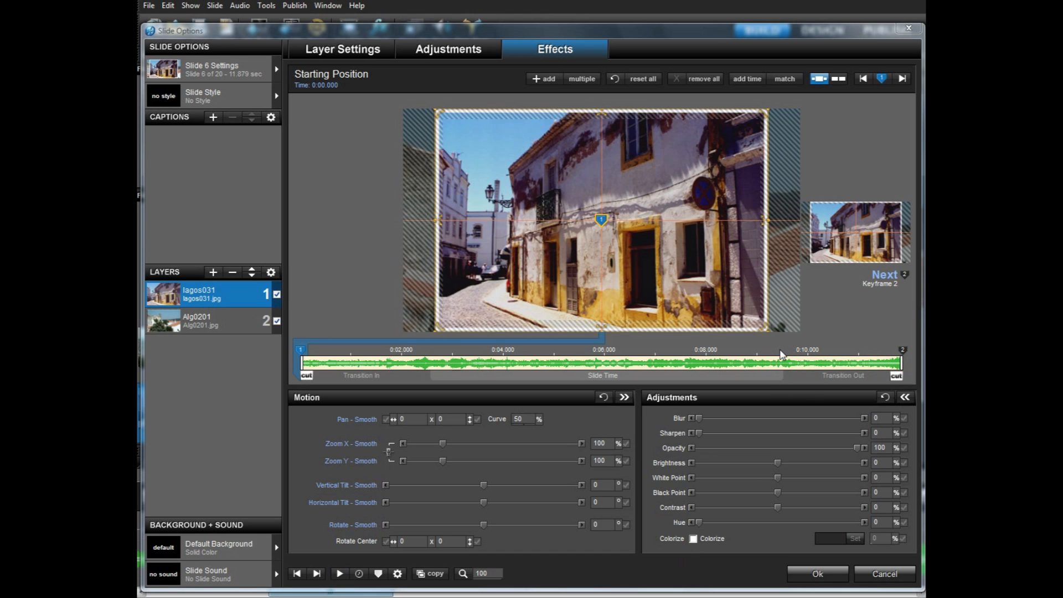
pyautogui.moveTo(782, 352); pyautogui.dragTo(772, 352)
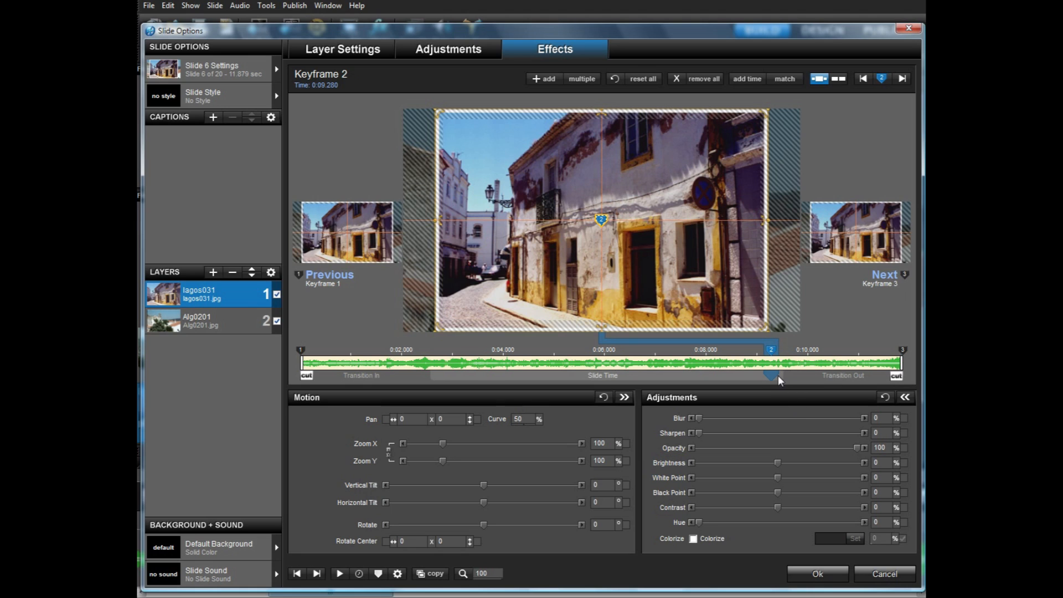
pyautogui.moveTo(774, 355); pyautogui.dragTo(746, 353)
# - Set the lagos031 layer's first keyframe to 80% zoom, -10° vertical tilt and 10° horizontal tilt
pyautogui.click(301, 351)
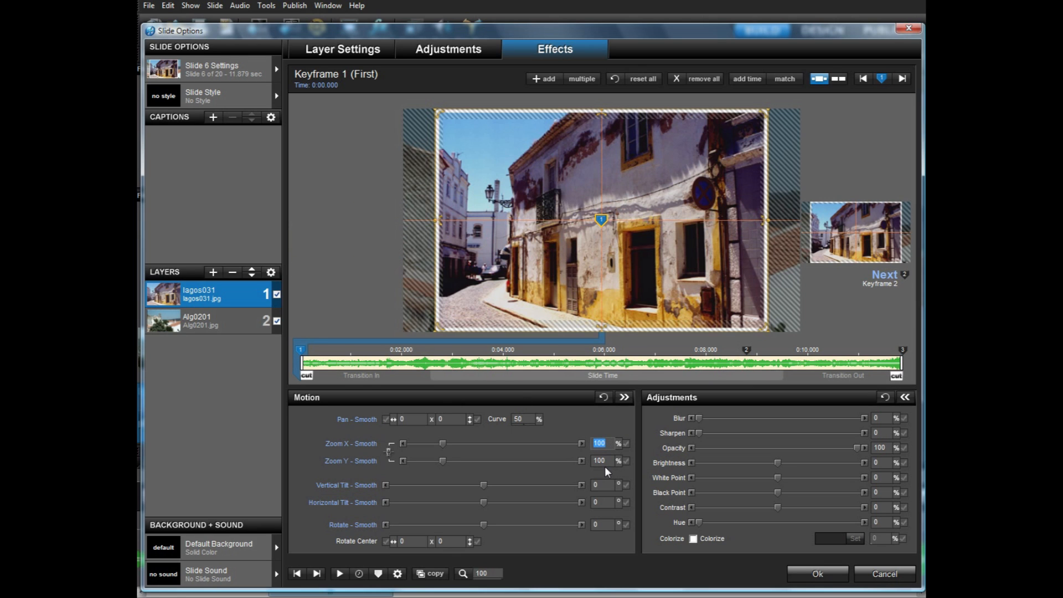
pyautogui.write('80')
pyautogui.press('Return')
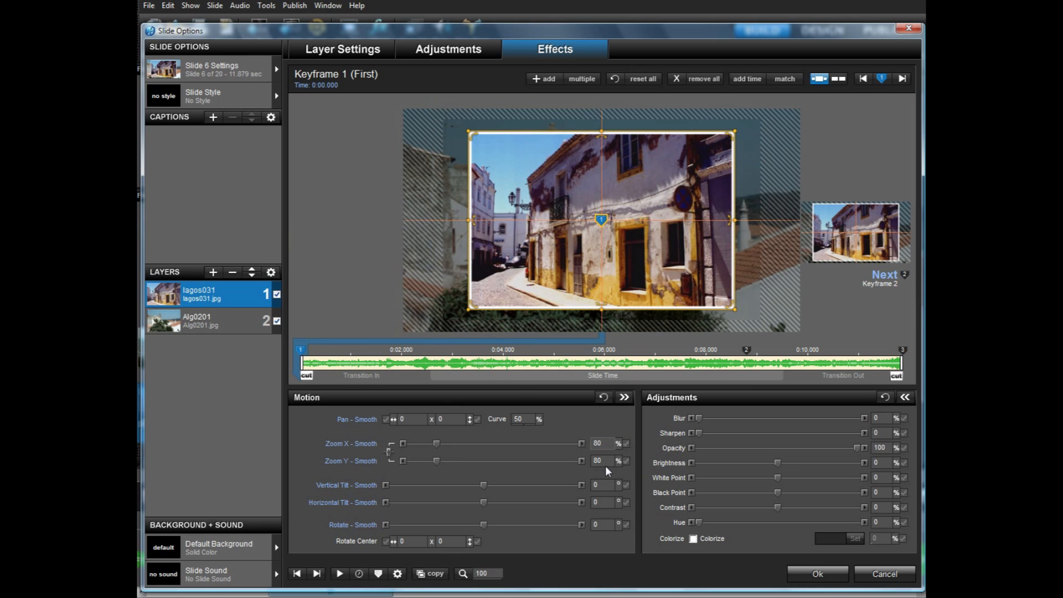
pyautogui.click(599, 486)
pyautogui.write('-15')
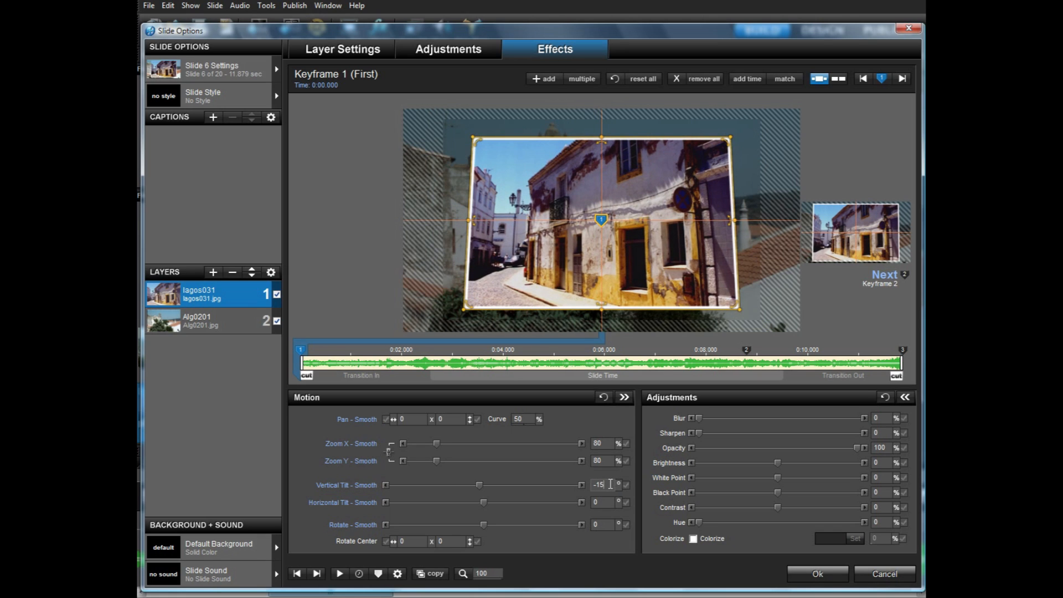
pyautogui.write('-10')
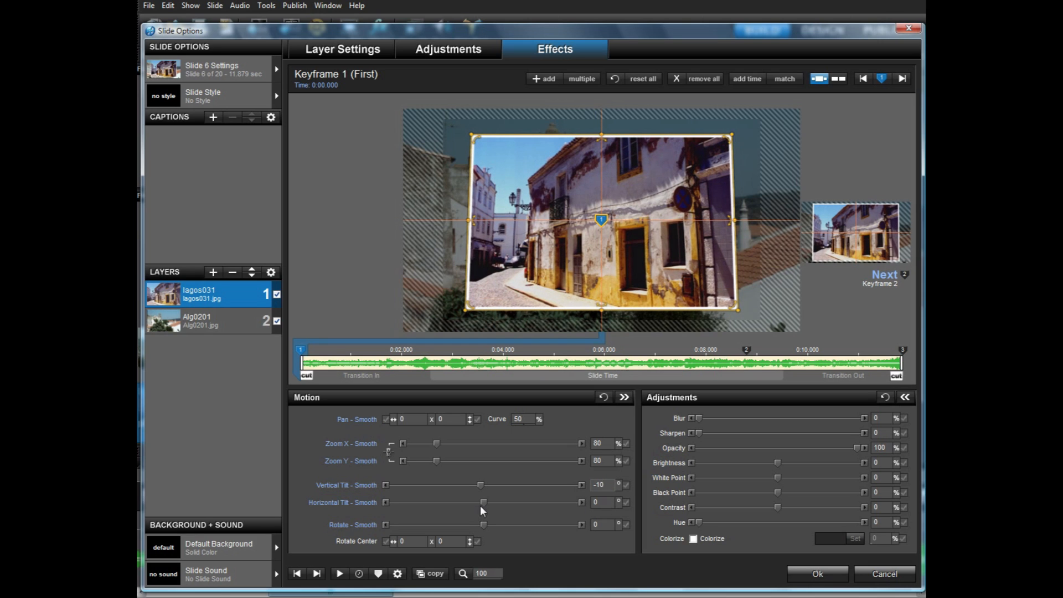
pyautogui.moveTo(481, 502); pyautogui.dragTo(484, 500)
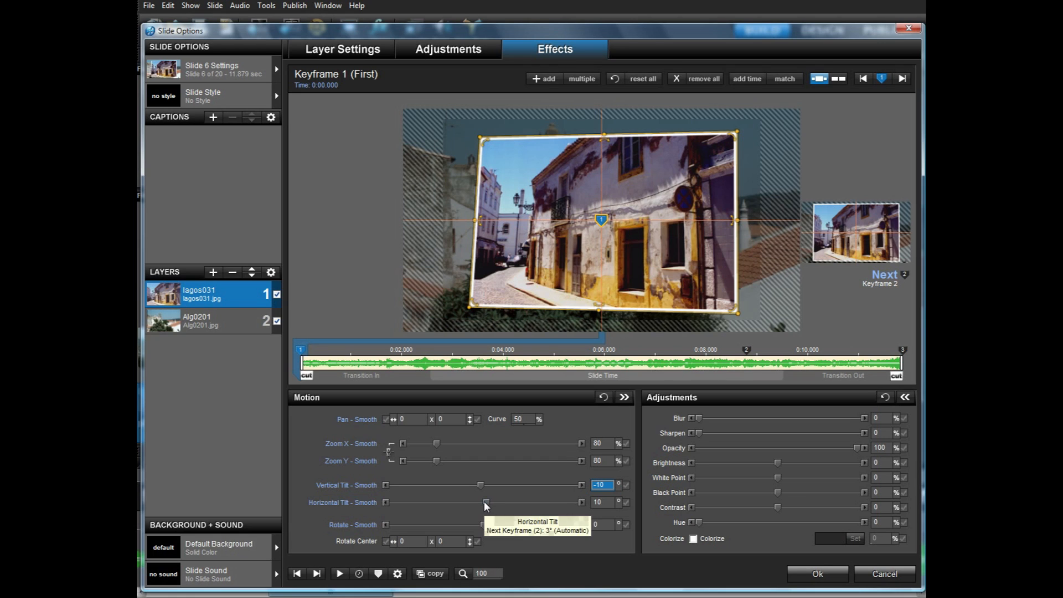
# - Copy the first keyframe's settings to keyframe 2 and from there to the last keyframe of lagos031
pyautogui.rightClick(301, 350)
pyautogui.click(344, 495)
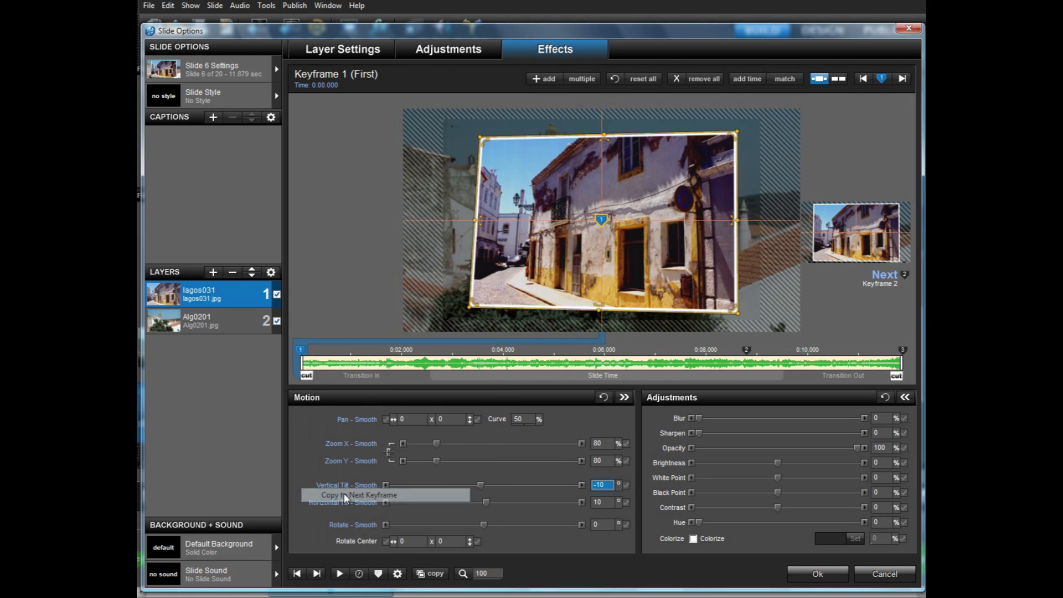
pyautogui.click(746, 350)
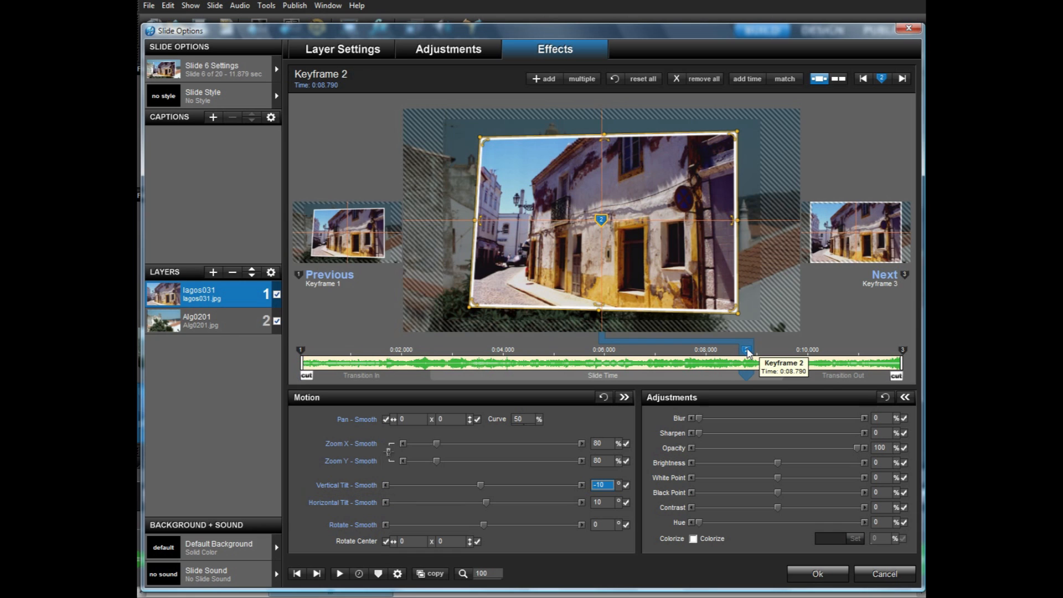
pyautogui.rightClick(748, 350)
pyautogui.click(803, 494)
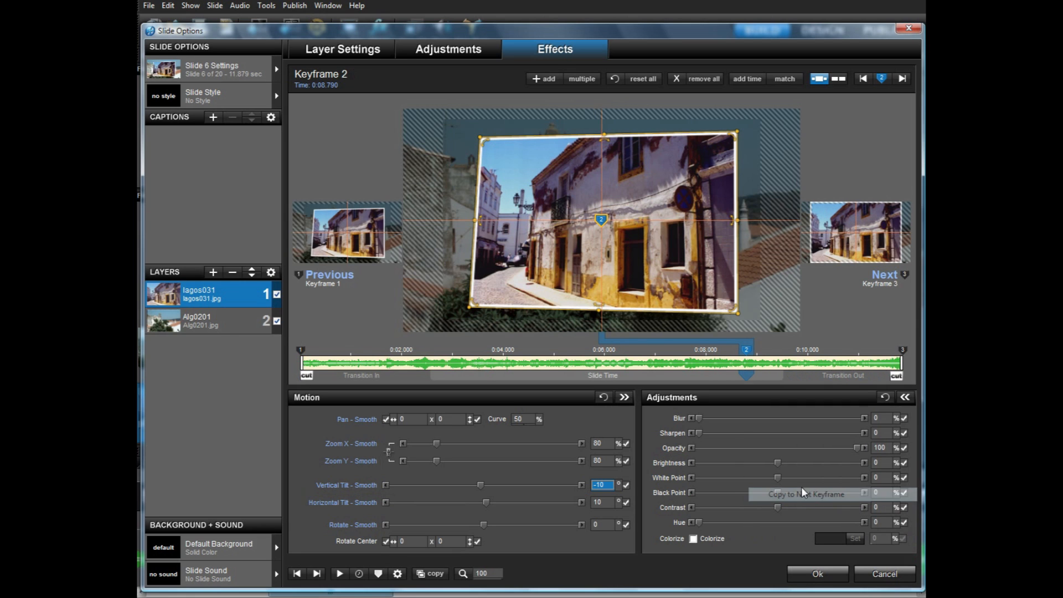
pyautogui.click(889, 356)
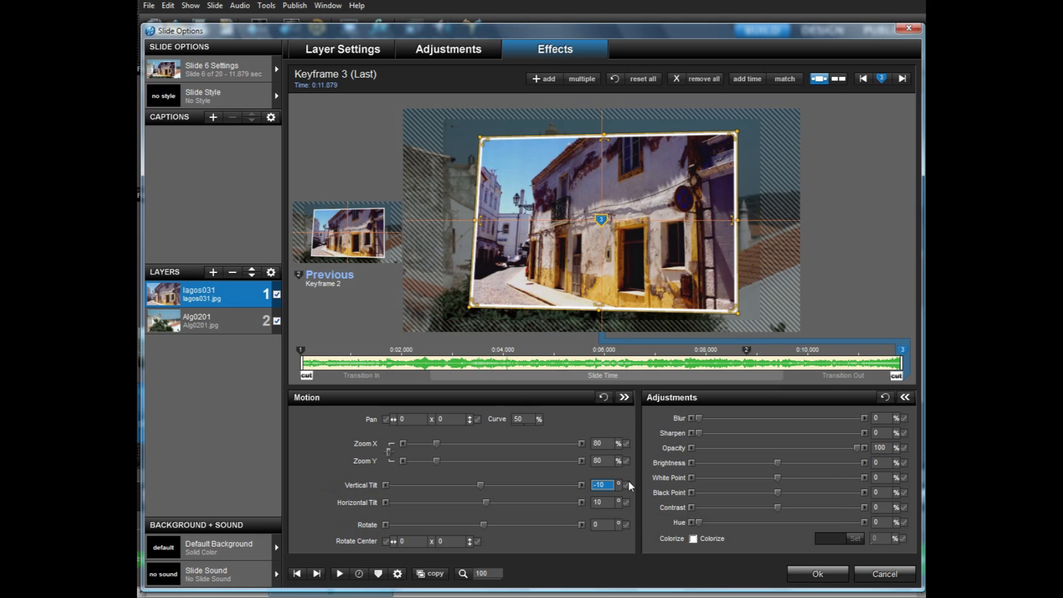
# - Set the first keyframe of lagos031 to 25% zoom with vertical and horizontal tilt at 0°
pyautogui.click(301, 352)
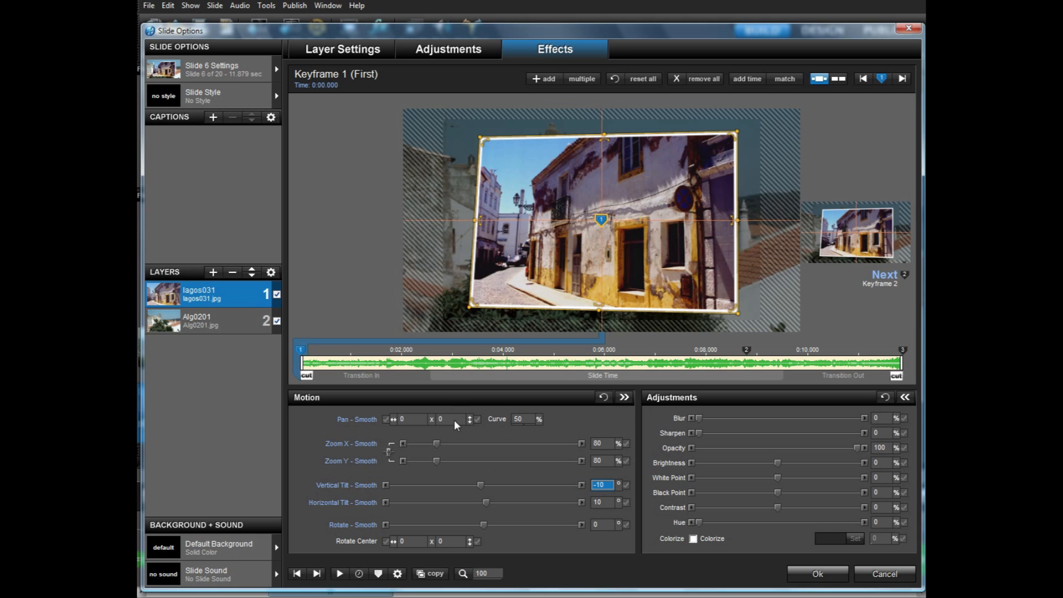
pyautogui.click(611, 443)
pyautogui.write('25')
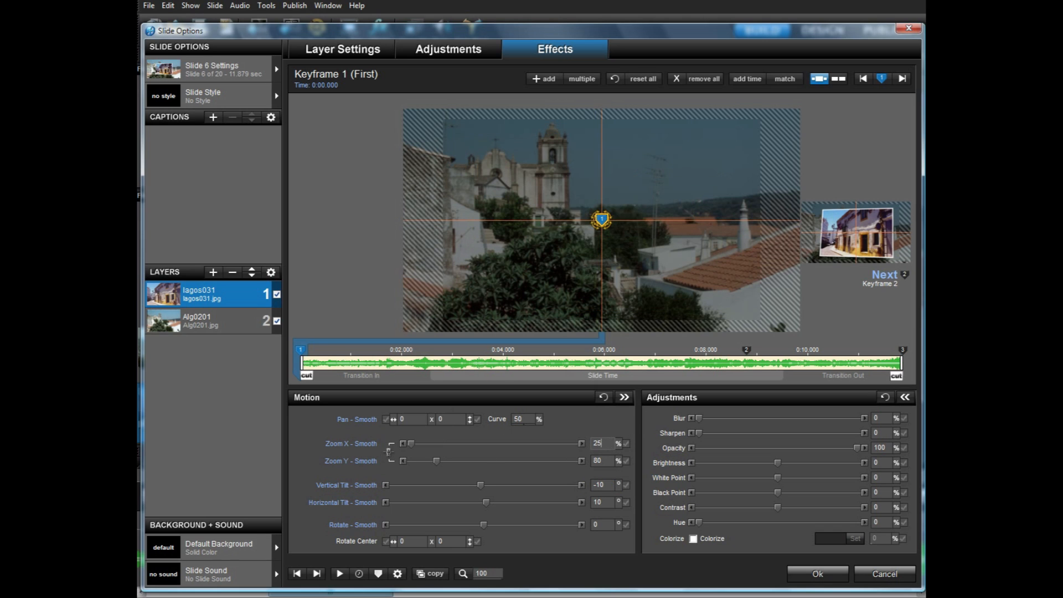
pyautogui.click(604, 485)
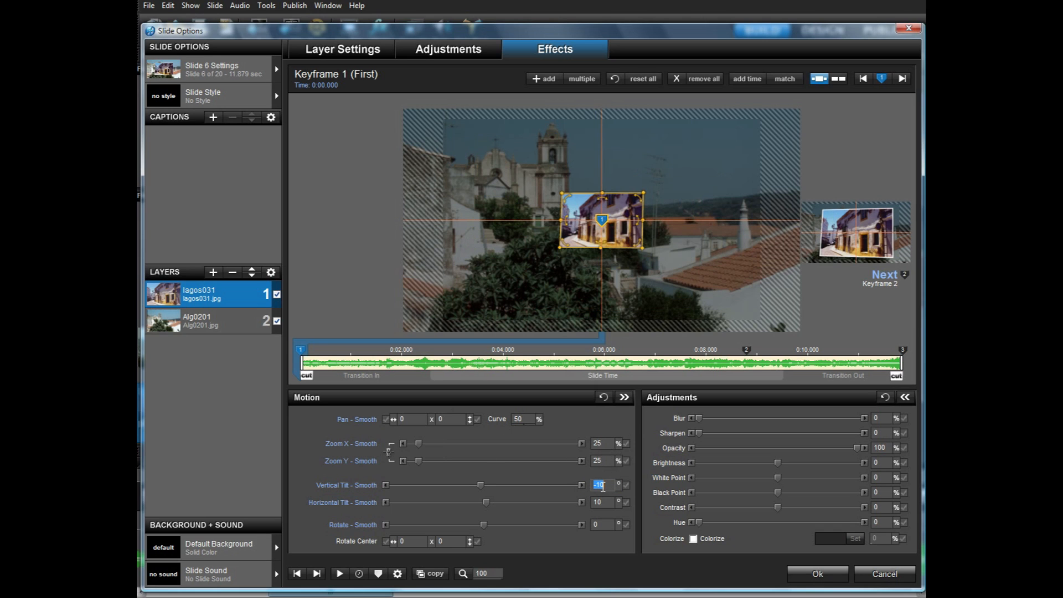
pyautogui.write('0')
pyautogui.click(602, 503)
pyautogui.write('0')
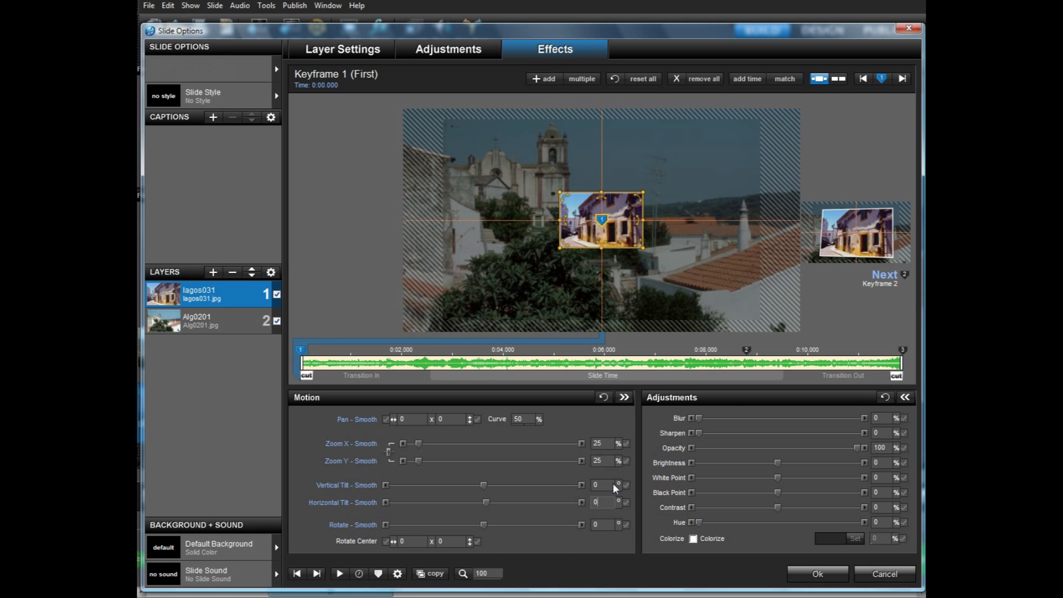
pyautogui.moveTo(318, 375); pyautogui.dragTo(373, 381)
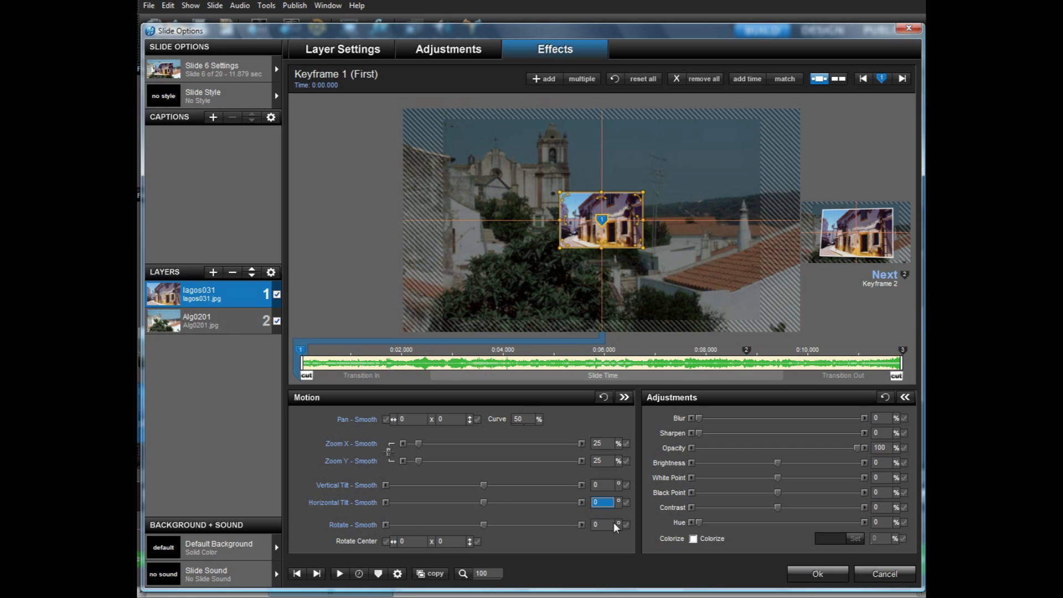
# - Reduce the first keyframe's zoom to 20% and play the slide to check the layer's motion
pyautogui.click(598, 443)
pyautogui.write('20')
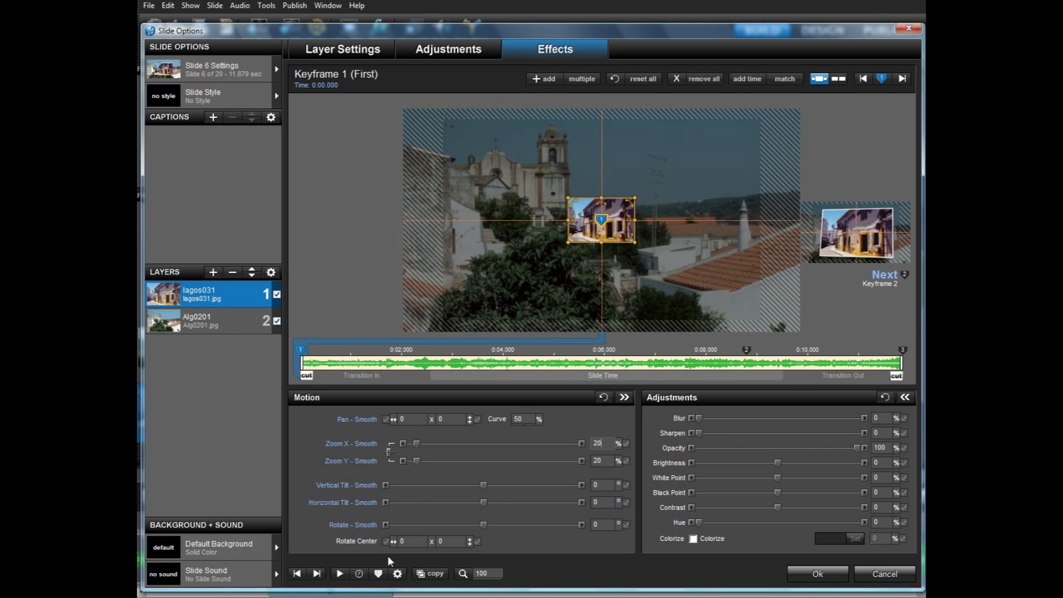
pyautogui.click(340, 574)
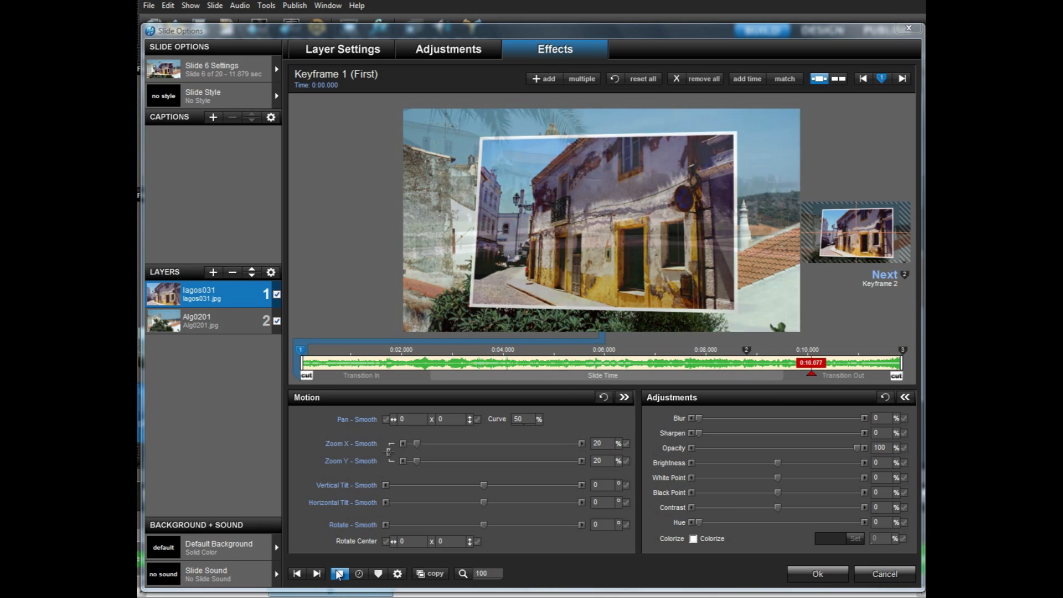
pyautogui.click(339, 574)
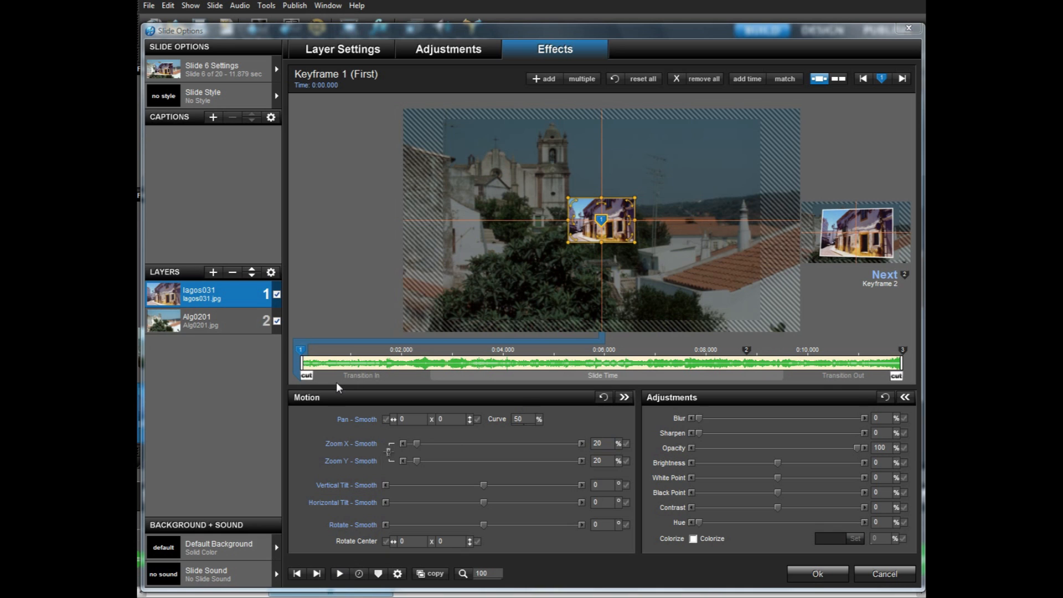
# - Fade in lagos031 by adding a keyframe at about 1.55 seconds with fixed 100% opacity and setting the first keyframe's opacity to 0%
pyautogui.doubleClick(371, 355)
pyautogui.moveTo(371, 355); pyautogui.dragTo(379, 355)
pyautogui.click(906, 449)
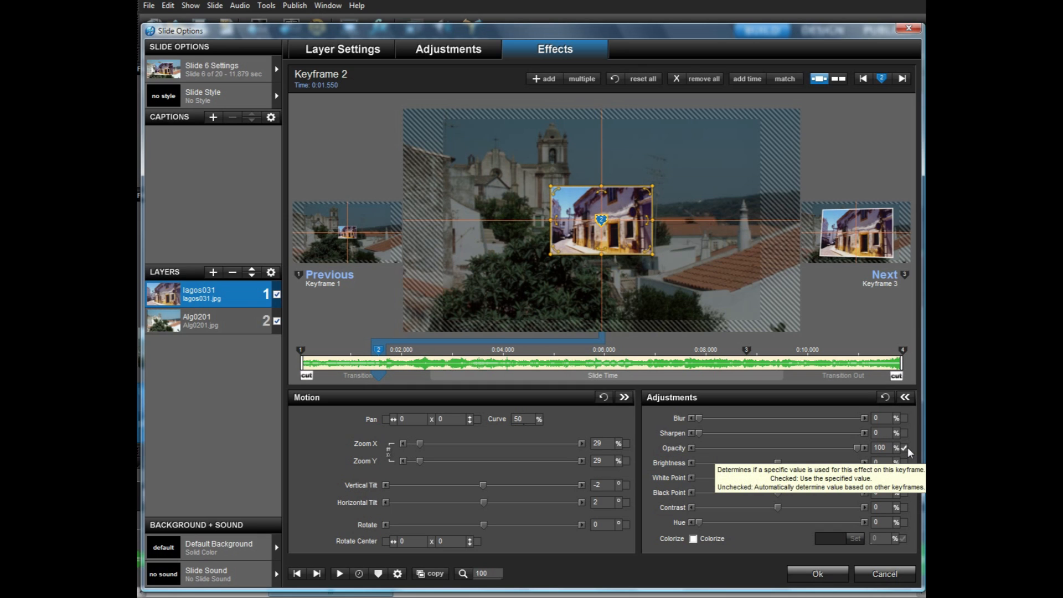
pyautogui.click(301, 350)
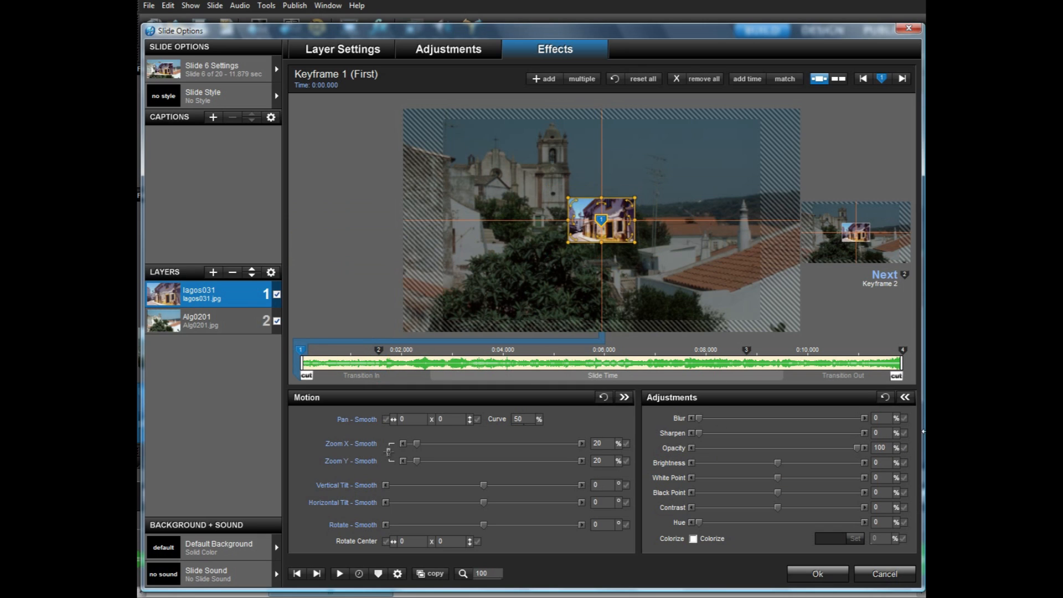
pyautogui.doubleClick(876, 448)
pyautogui.write('0')
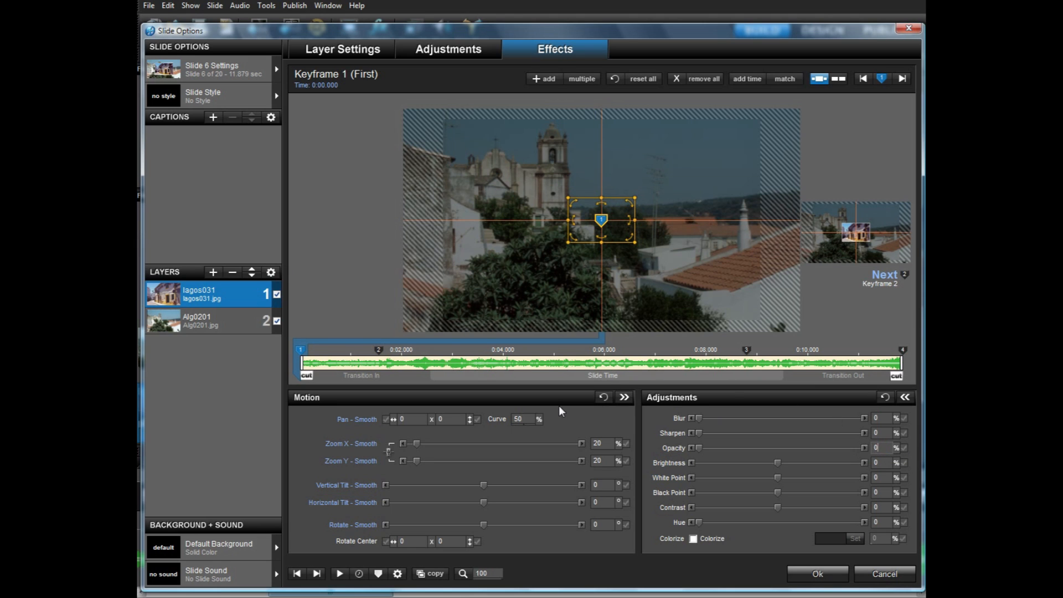
# - Preview the slide, move keyframe 3 of lagos031 to about 9.48 seconds, and accept the slide options to play the show
pyautogui.click(341, 574)
pyautogui.click(749, 349)
pyautogui.moveTo(762, 355); pyautogui.dragTo(789, 358)
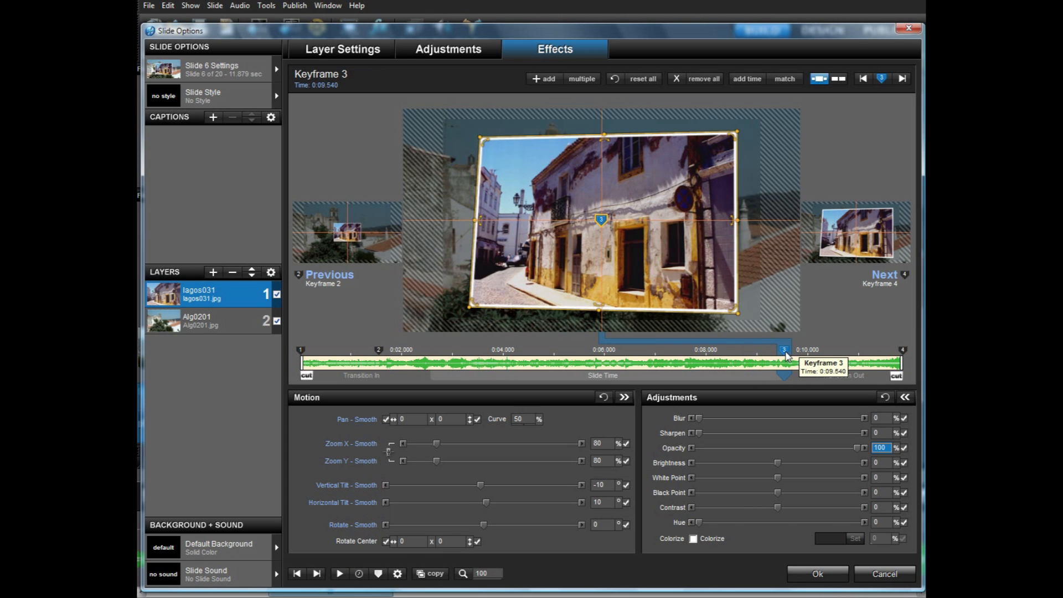
pyautogui.moveTo(786, 356); pyautogui.dragTo(783, 353)
pyautogui.click(817, 574)
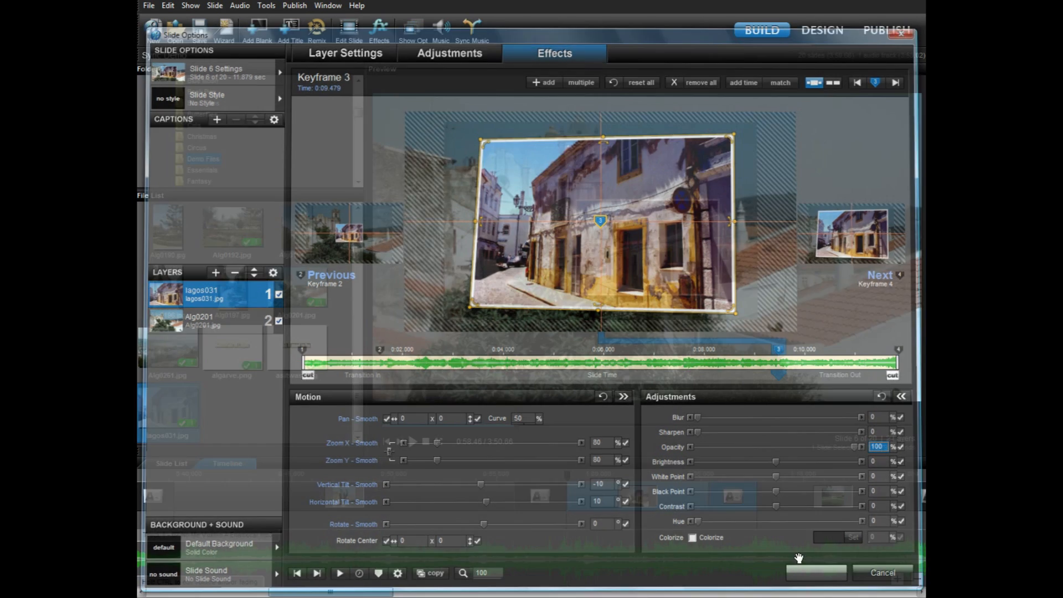
pyautogui.click(412, 441)
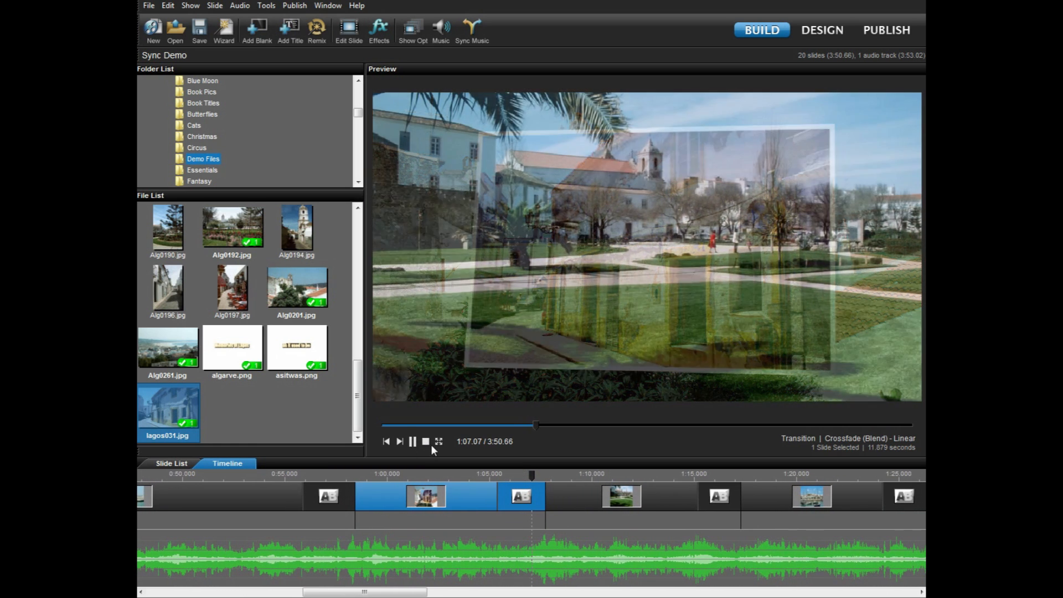
# - Open slide 6's effects, add a keyframe at about 2.420 s on the Alg0201 layer, and copy keyframe 1's settings to it
pyautogui.click(471, 496)
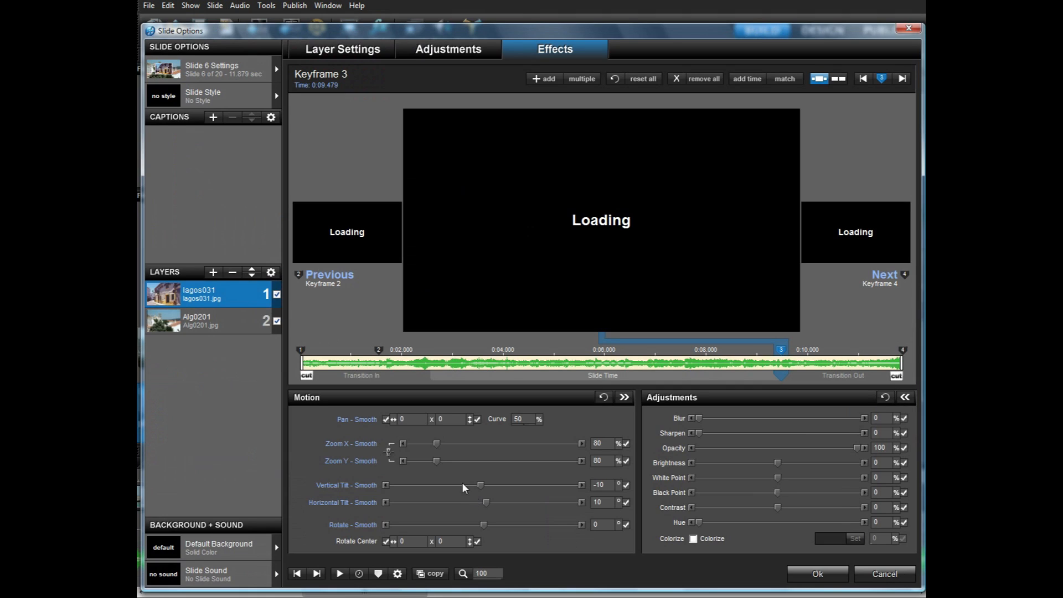
pyautogui.click(208, 326)
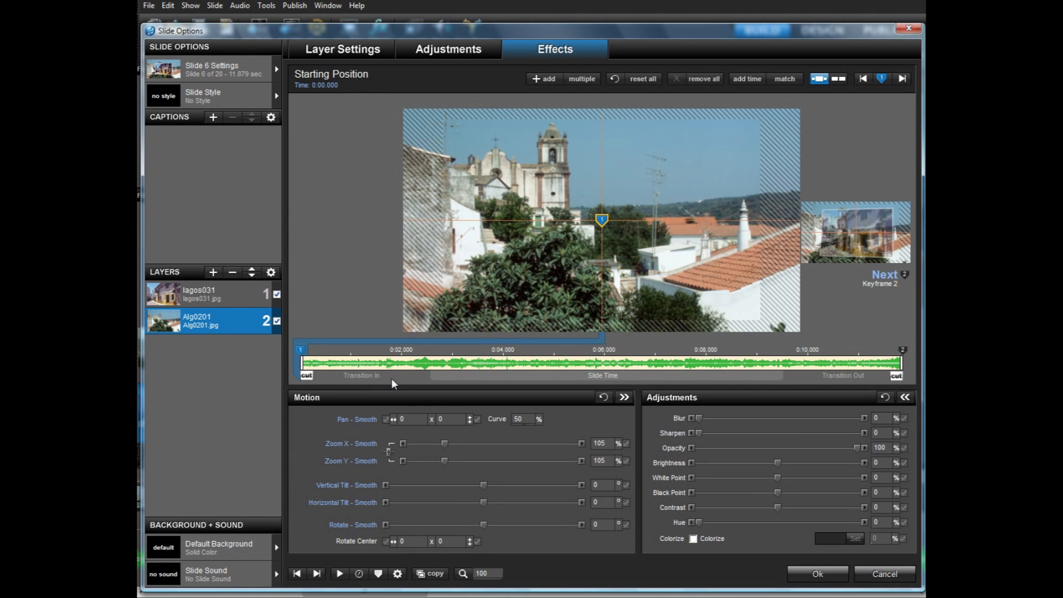
pyautogui.moveTo(371, 380); pyautogui.dragTo(427, 374)
pyautogui.doubleClick(425, 353)
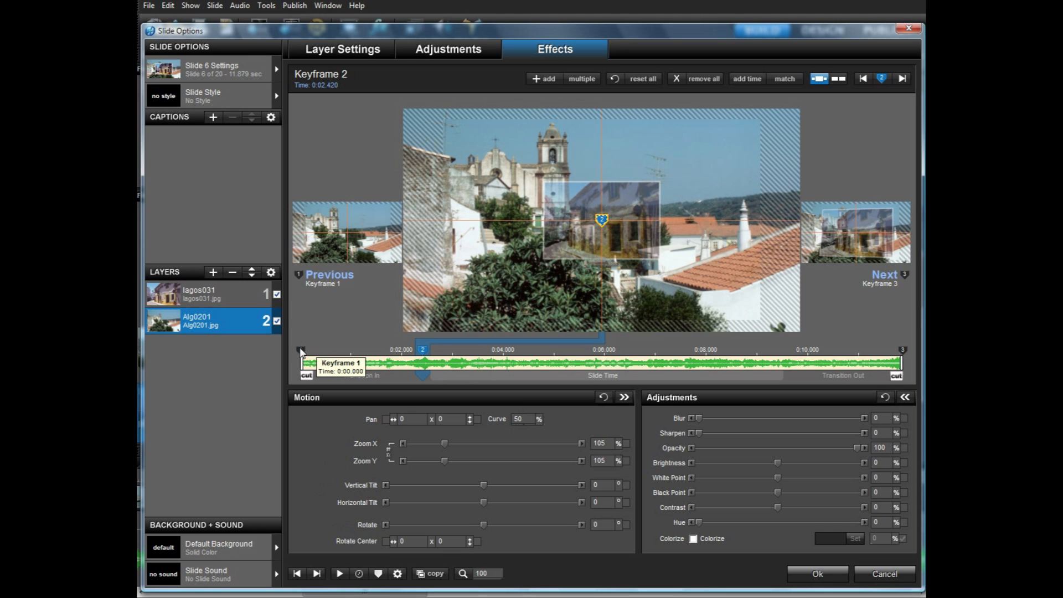
pyautogui.rightClick(303, 351)
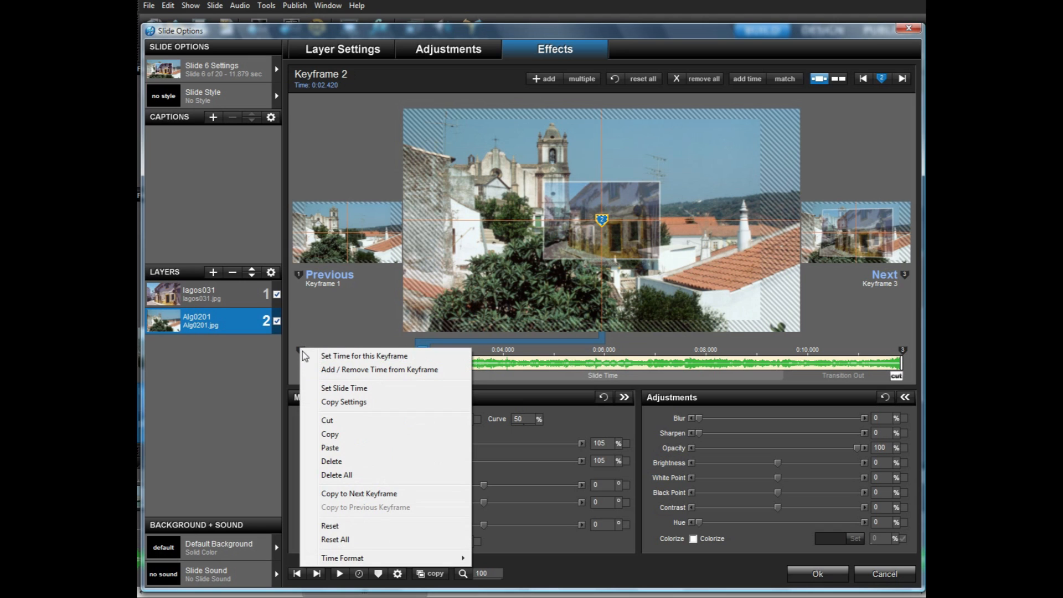
pyautogui.click(341, 494)
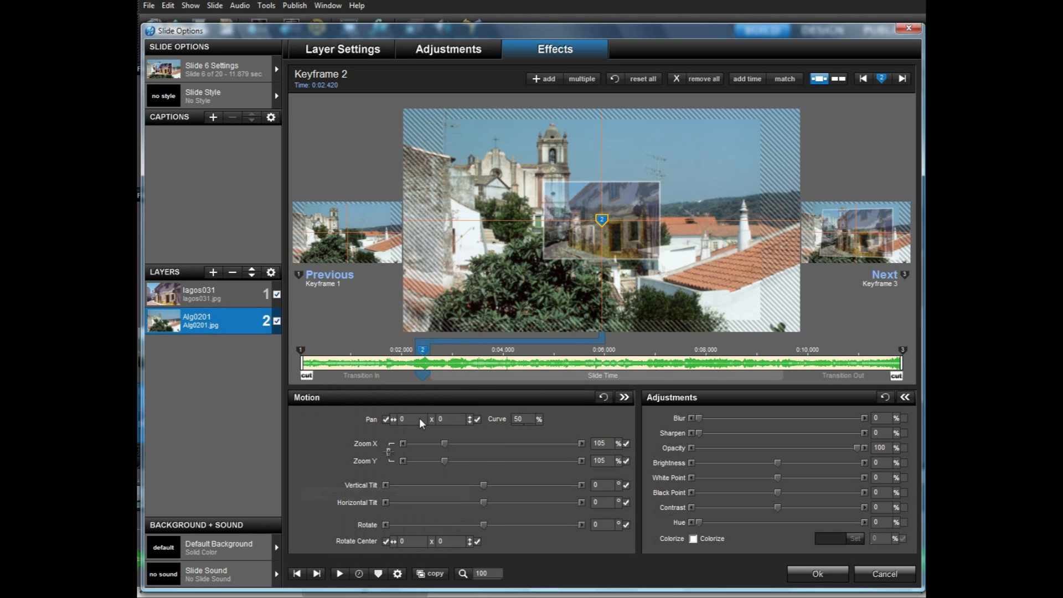
# - Set the Alg0201 layer's zoom at keyframe 2 to 110% and preview the slide
pyautogui.doubleClick(600, 444)
pyautogui.write('110')
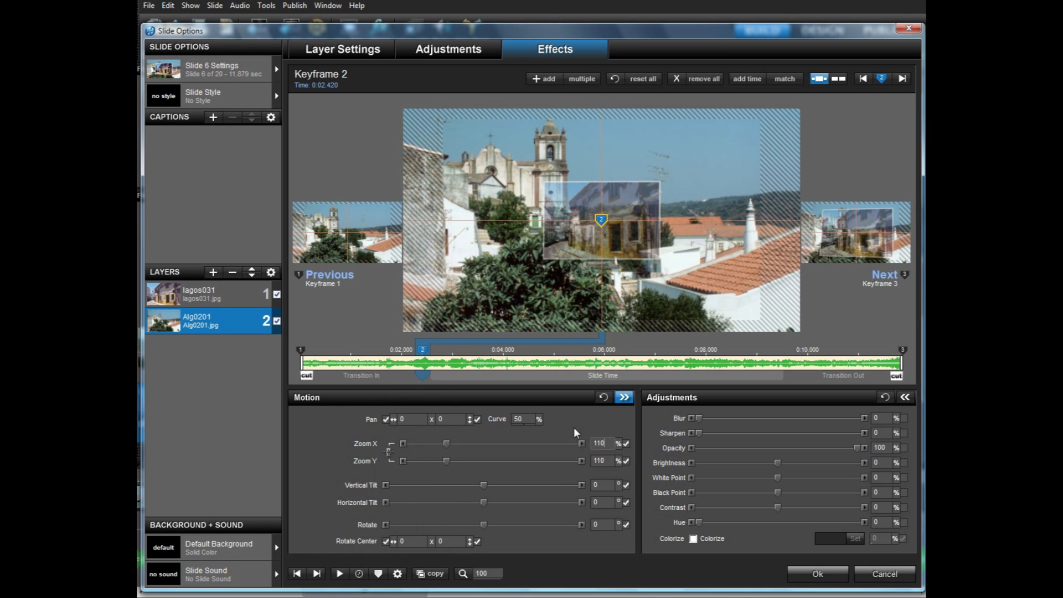
pyautogui.click(340, 574)
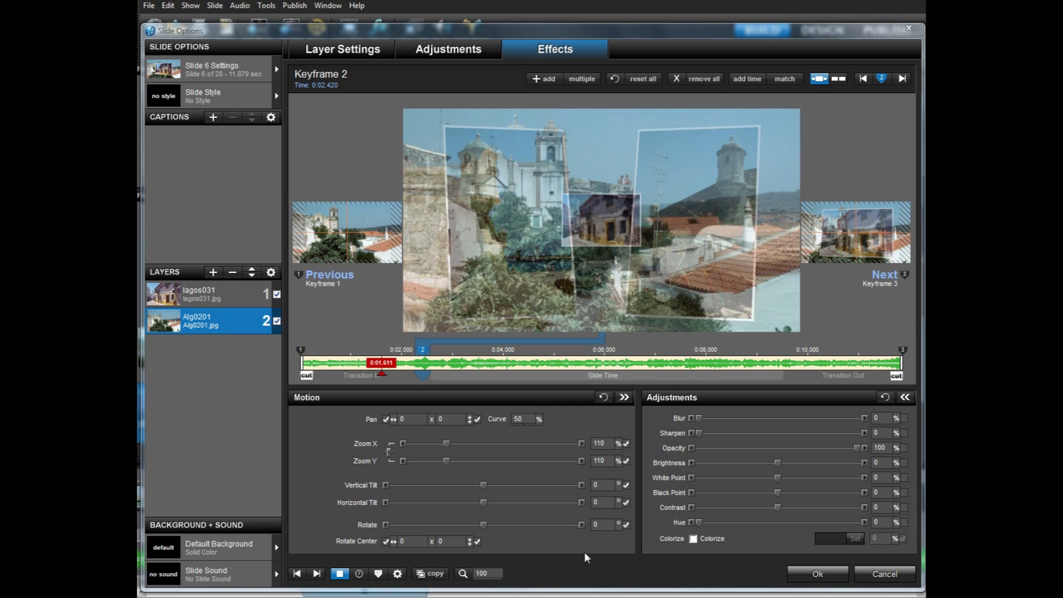
pyautogui.click(340, 574)
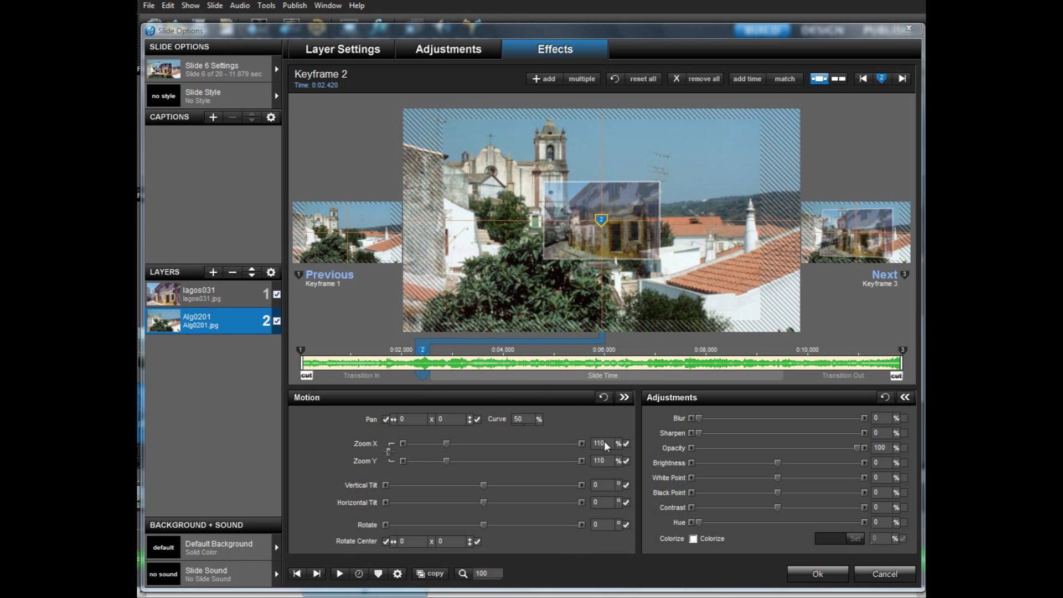
# - Set the Alg0201 layer's zoom to 105% at keyframe 2 and 110% at keyframe 1, and preview the slide
pyautogui.doubleClick(600, 444)
pyautogui.write('10')
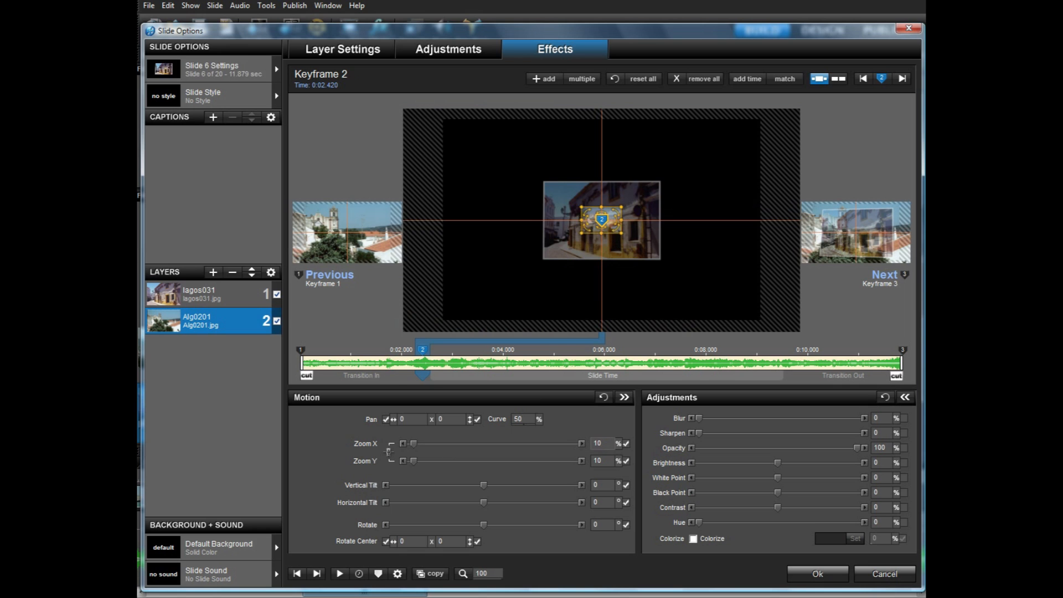
pyautogui.write('5')
pyautogui.click(301, 350)
pyautogui.moveTo(593, 444); pyautogui.dragTo(624, 443)
pyautogui.write('110')
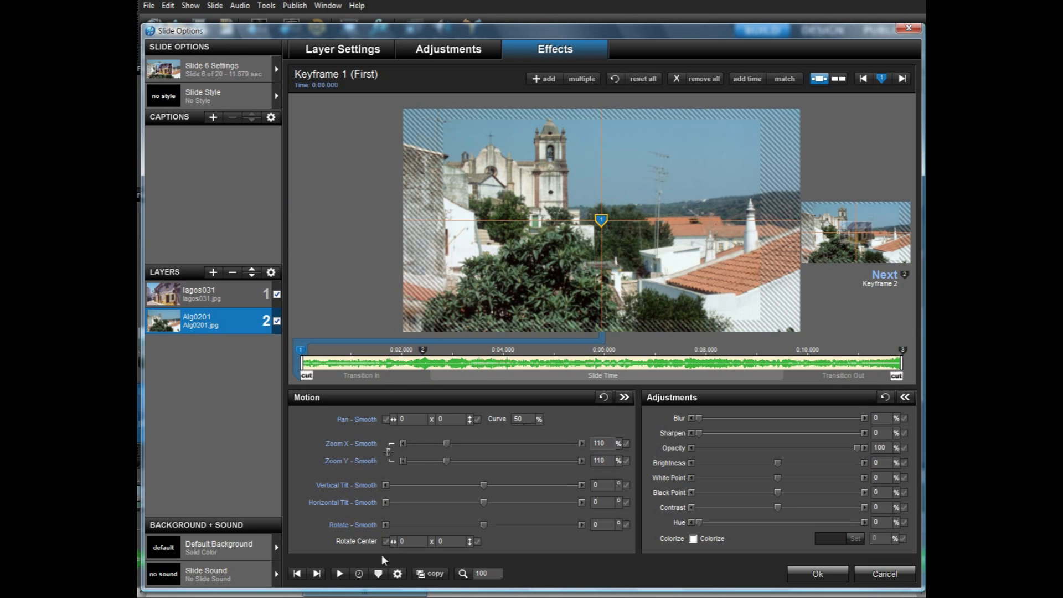
pyautogui.click(340, 573)
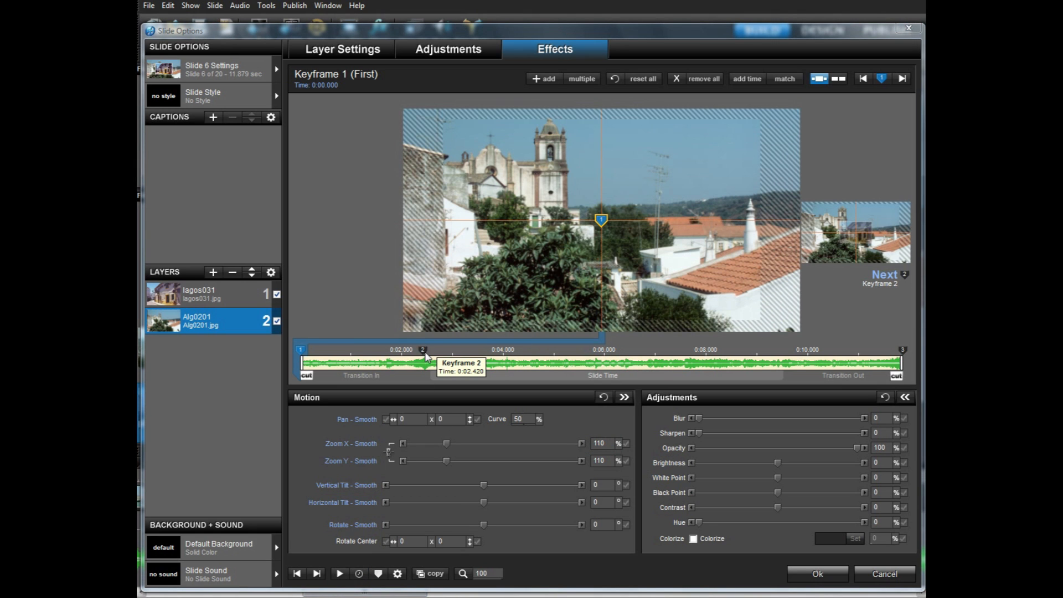
# - Move the Alg0201 layer's keyframe 2 to about 3.370 s, apply the slide options, and play the show through slide 6
pyautogui.click(424, 351)
pyautogui.moveTo(425, 354); pyautogui.dragTo(472, 354)
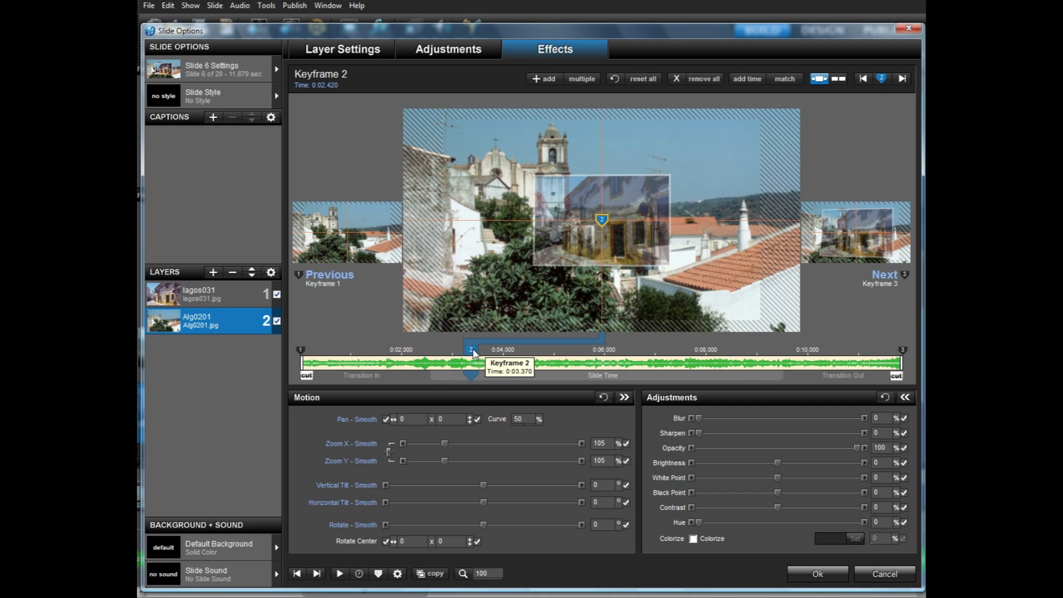
pyautogui.click(818, 573)
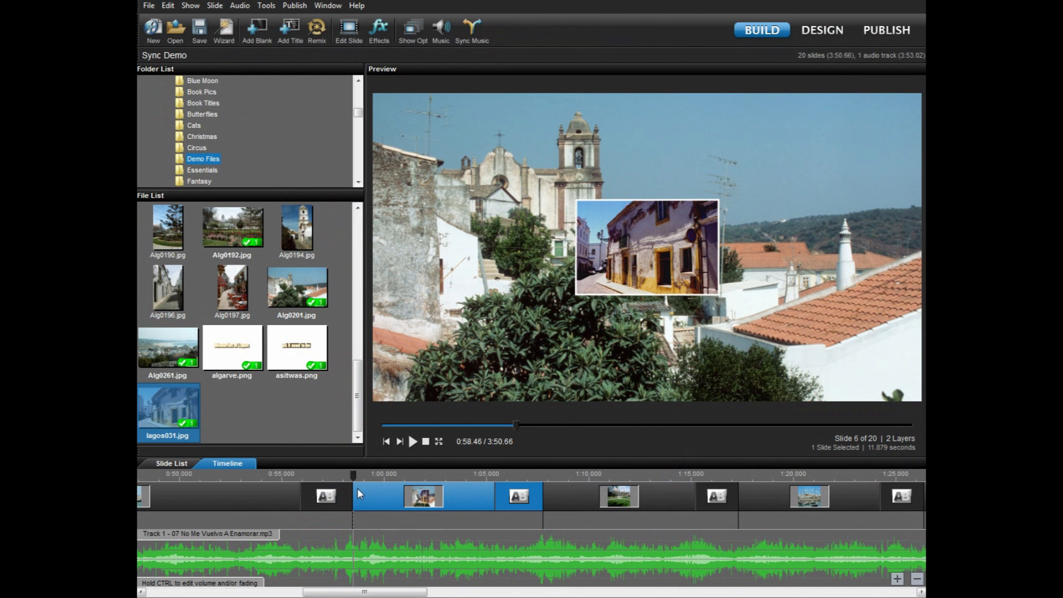
pyautogui.click(412, 441)
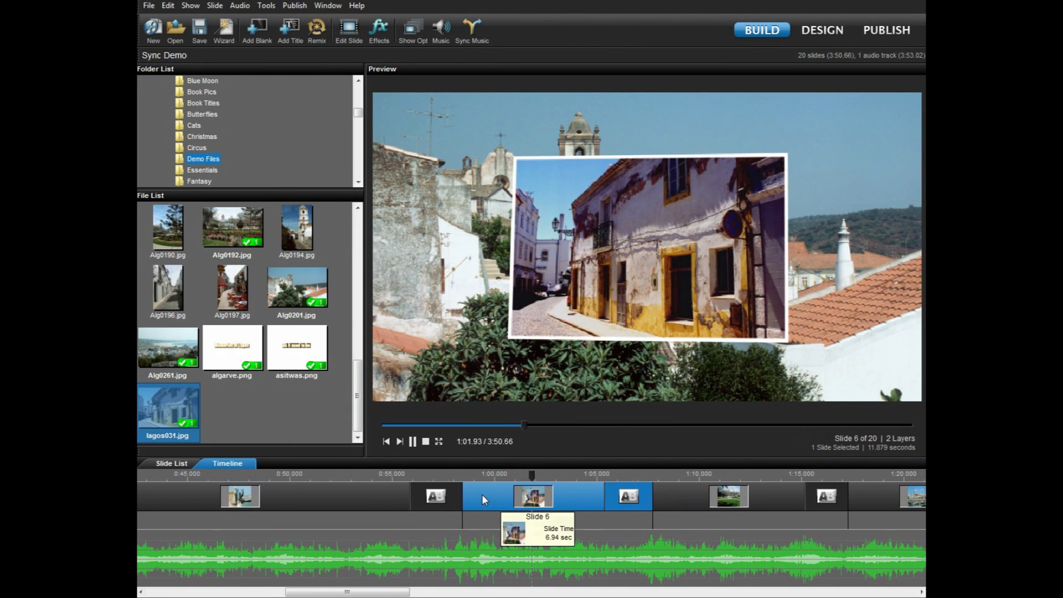
pyautogui.click(428, 441)
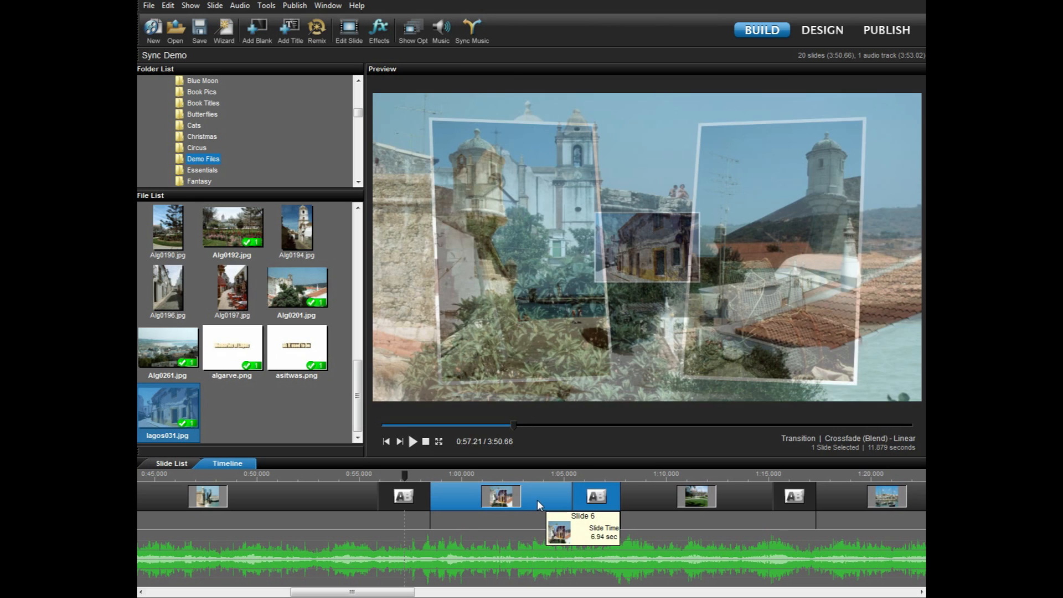
# - Reopen slide 6's options, move the Alg0201 layer's keyframe 2 to about 5.230 s, and apply the change
pyautogui.doubleClick(538, 500)
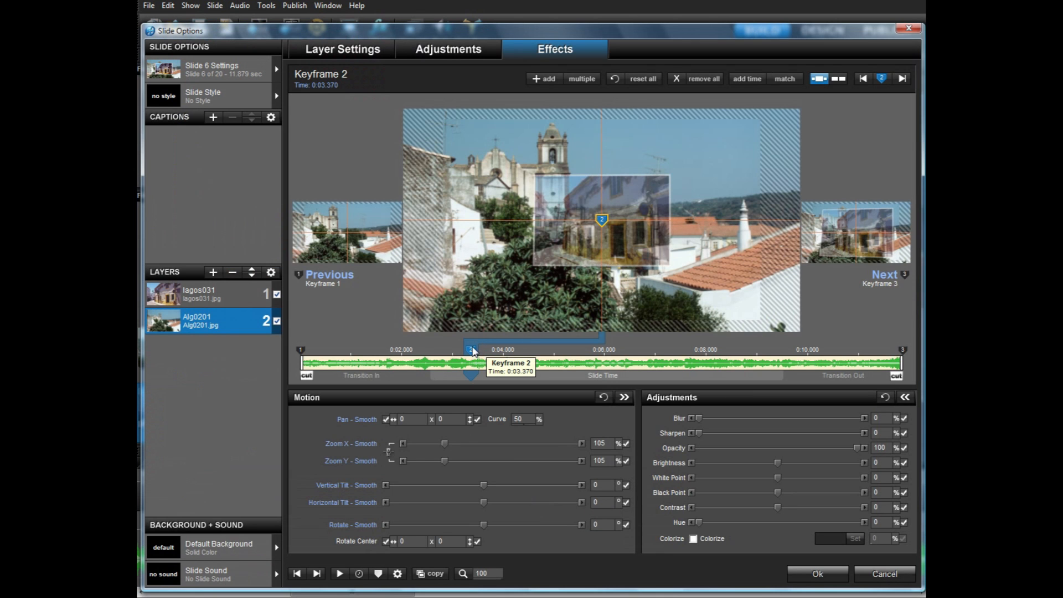
pyautogui.moveTo(474, 356); pyautogui.dragTo(571, 357)
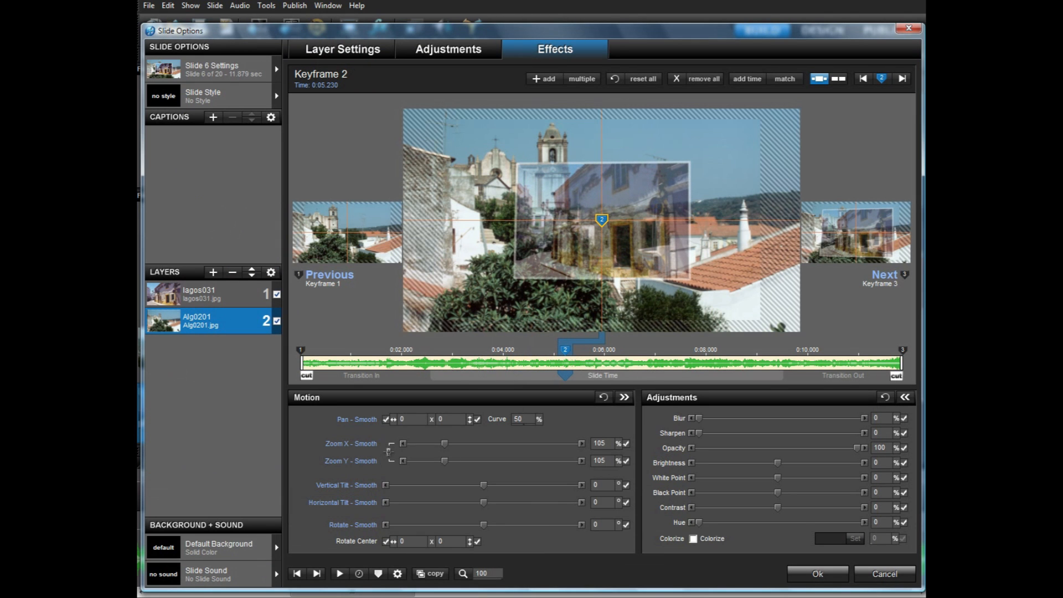
pyautogui.click(819, 575)
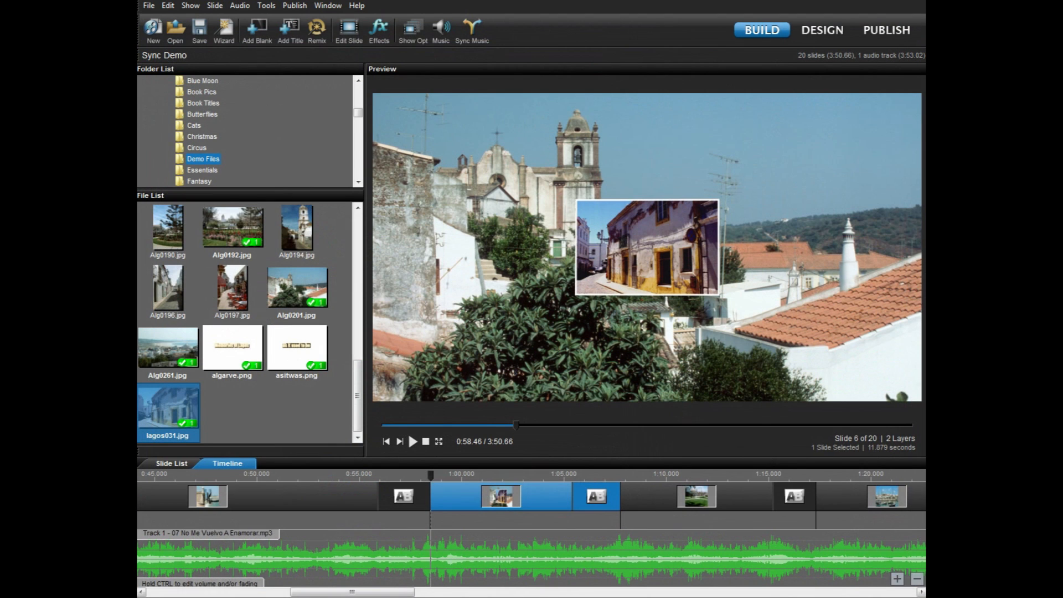
# - Add the image "004 - Lagos - Name Stone.jpg" from the file list as a layer on slide 7 and open that slide's options
pyautogui.click(696, 497)
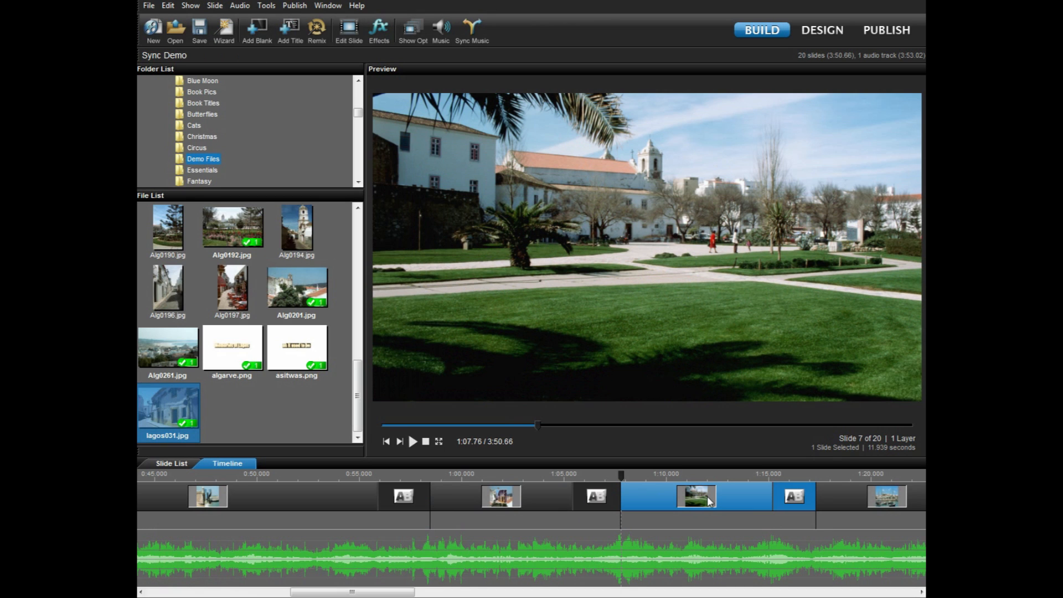
pyautogui.moveTo(407, 592); pyautogui.dragTo(432, 593)
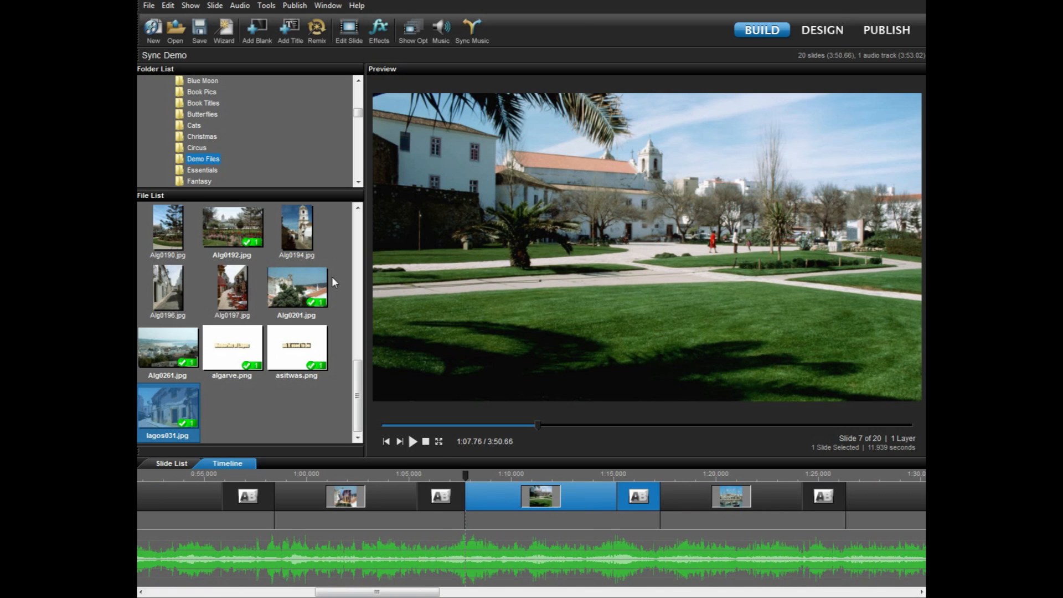
pyautogui.scroll(1, 361, 323)
pyautogui.scroll(8, 361, 323)
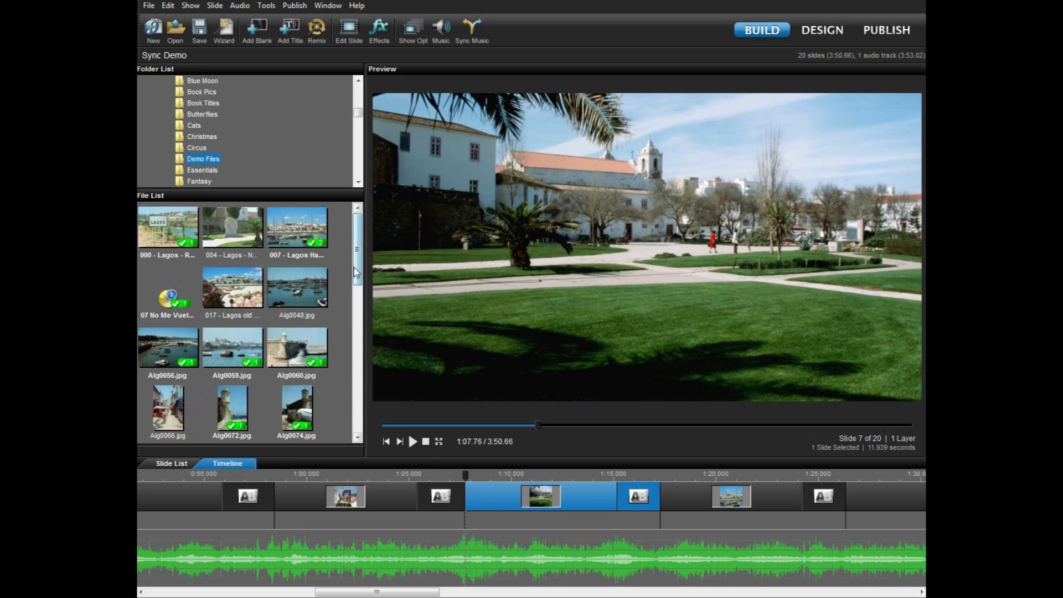
pyautogui.click(237, 235)
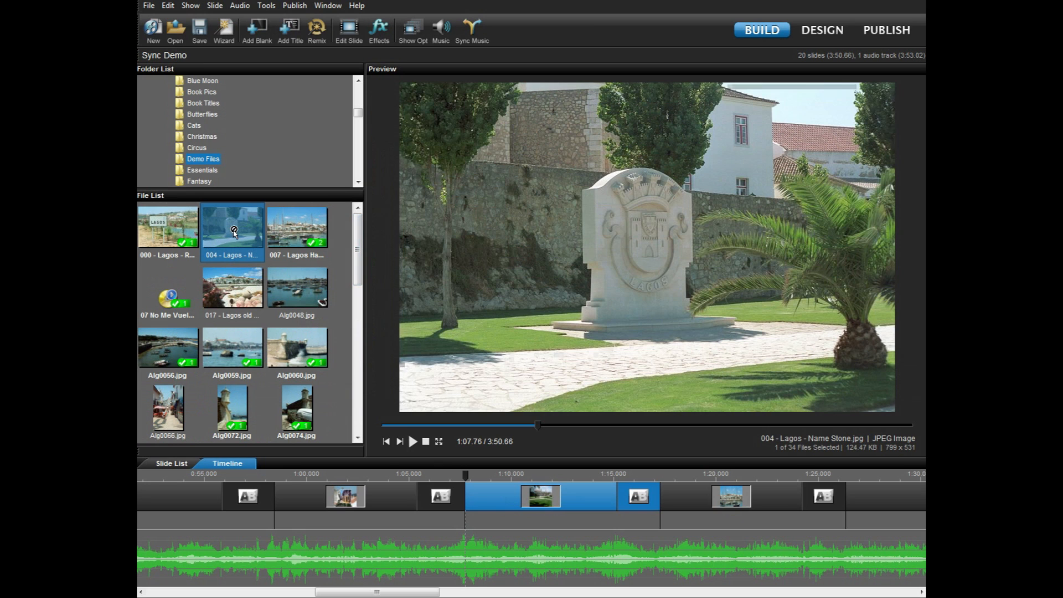
pyautogui.doubleClick(505, 498)
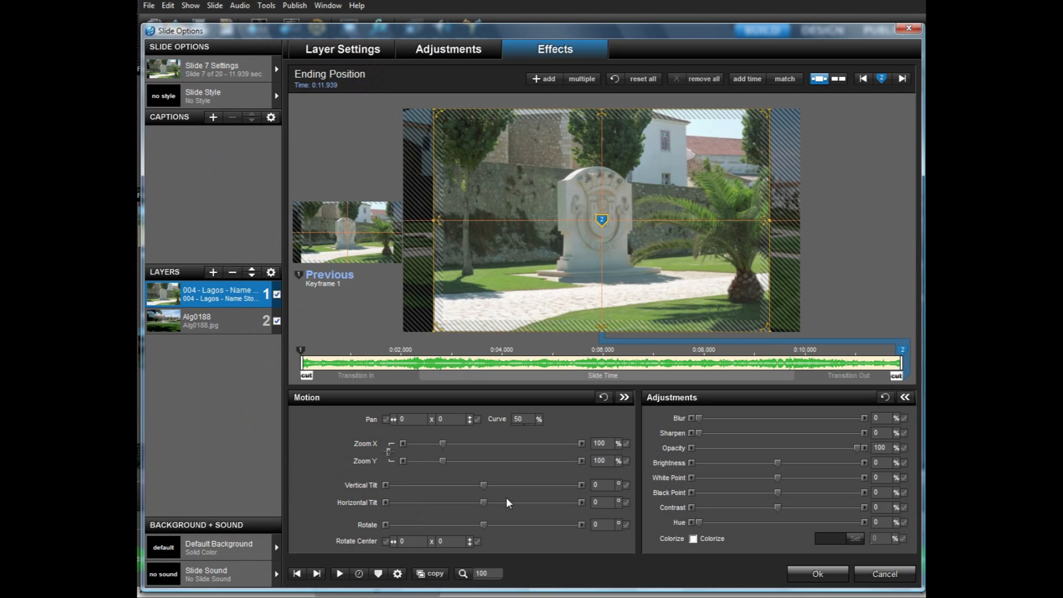
# - Set the Name Stone layer's black point to -15% and preview slide 7 from its motion effects
pyautogui.click(440, 49)
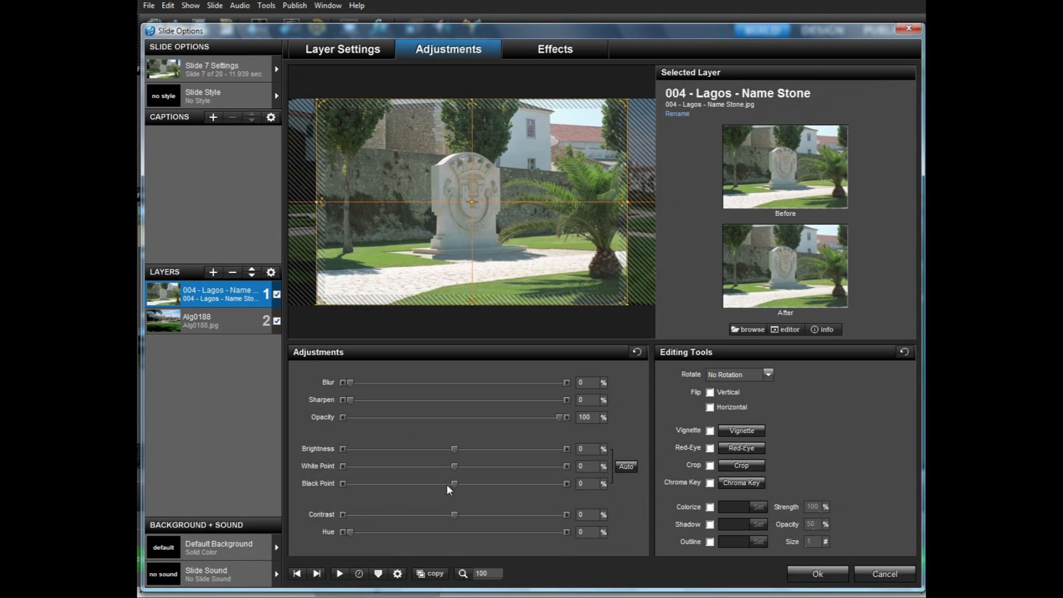
pyautogui.moveTo(453, 483); pyautogui.dragTo(434, 483)
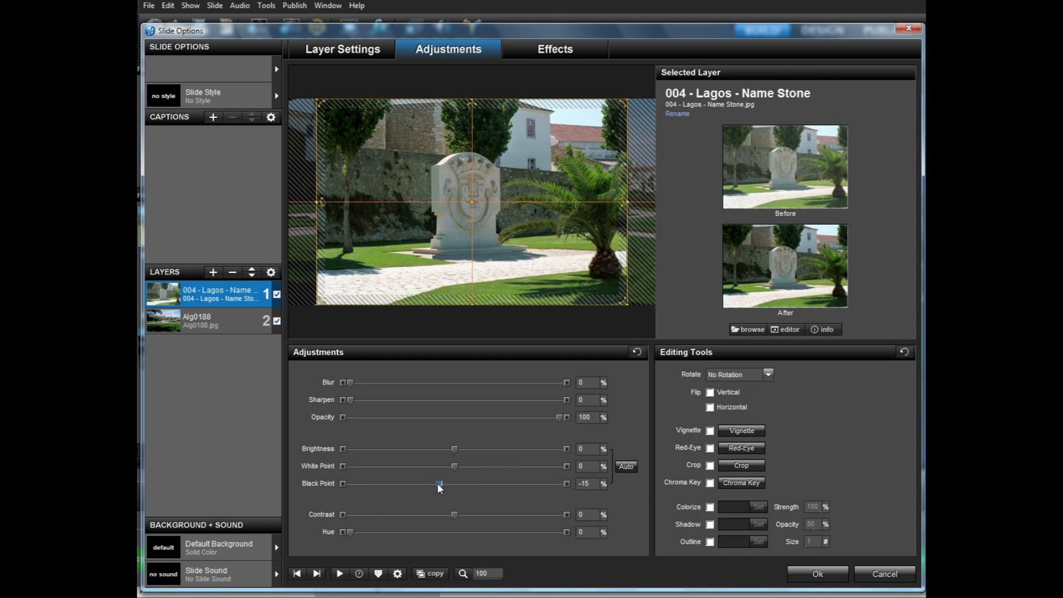
pyautogui.click(555, 51)
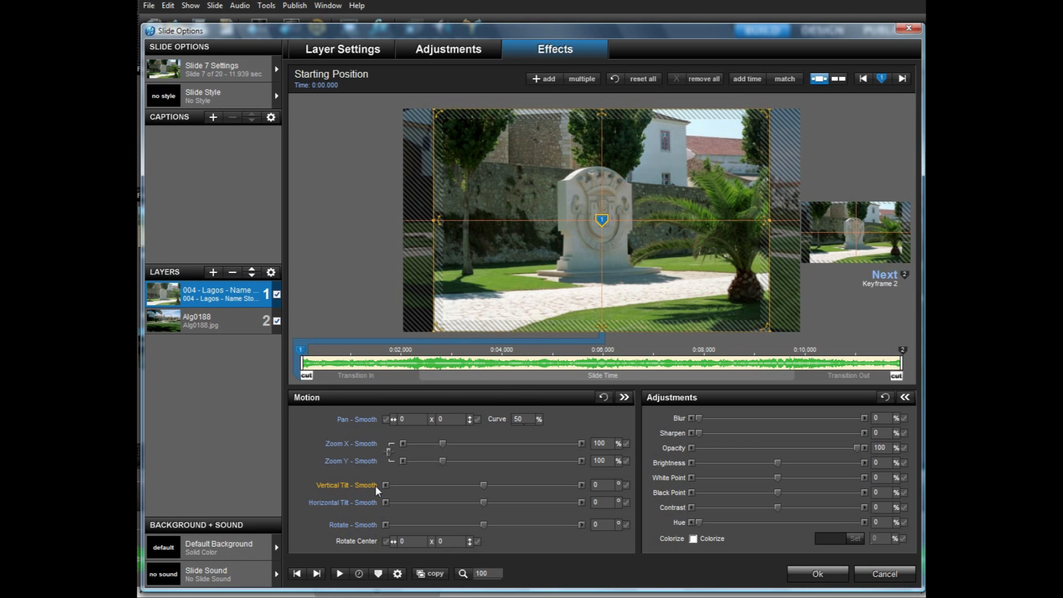
pyautogui.click(340, 574)
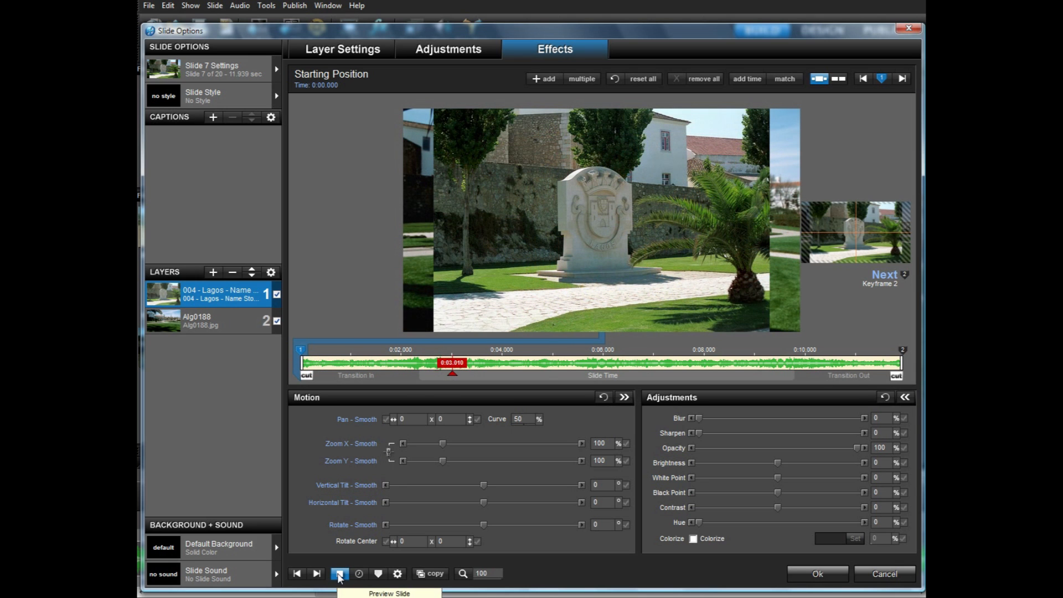
pyautogui.click(340, 575)
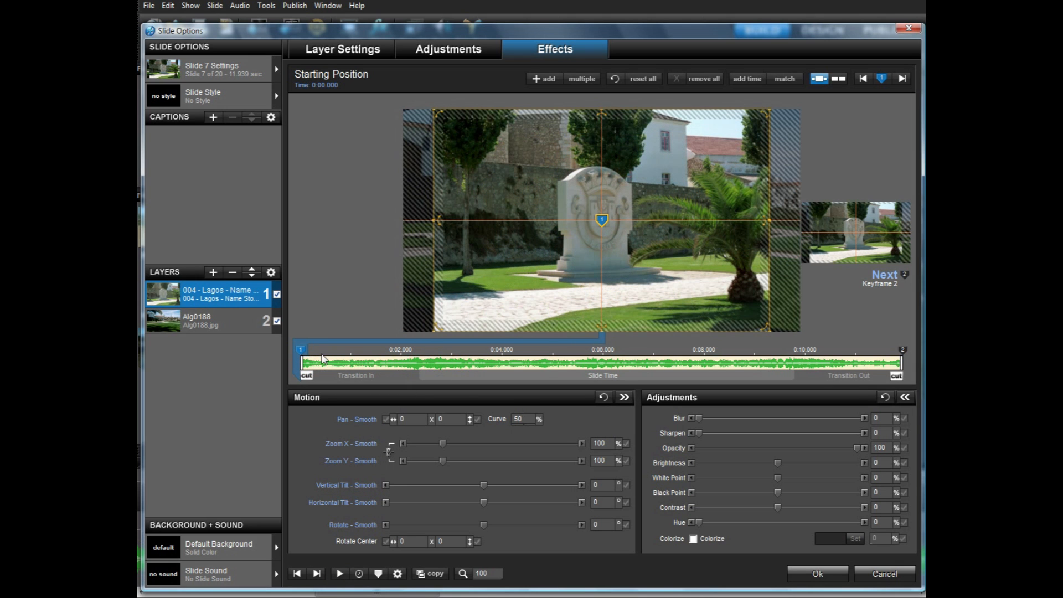
# - Move the Name Stone layer's starting keyframe to about 2.080 s and, after previewing, add a keyframe at about 7.972 s
pyautogui.moveTo(301, 360); pyautogui.dragTo(407, 358)
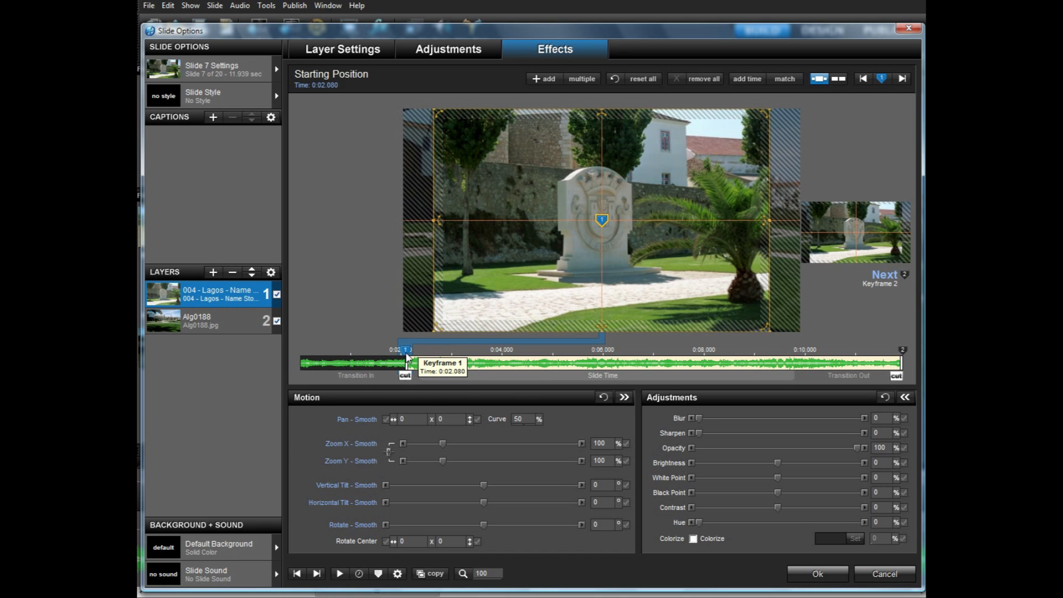
pyautogui.click(339, 574)
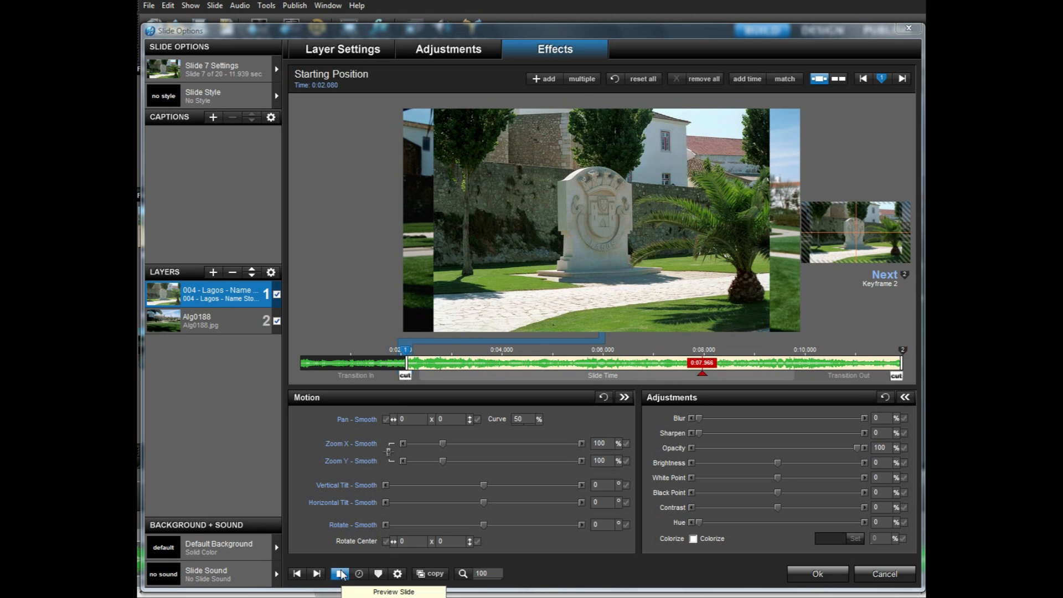
pyautogui.click(341, 573)
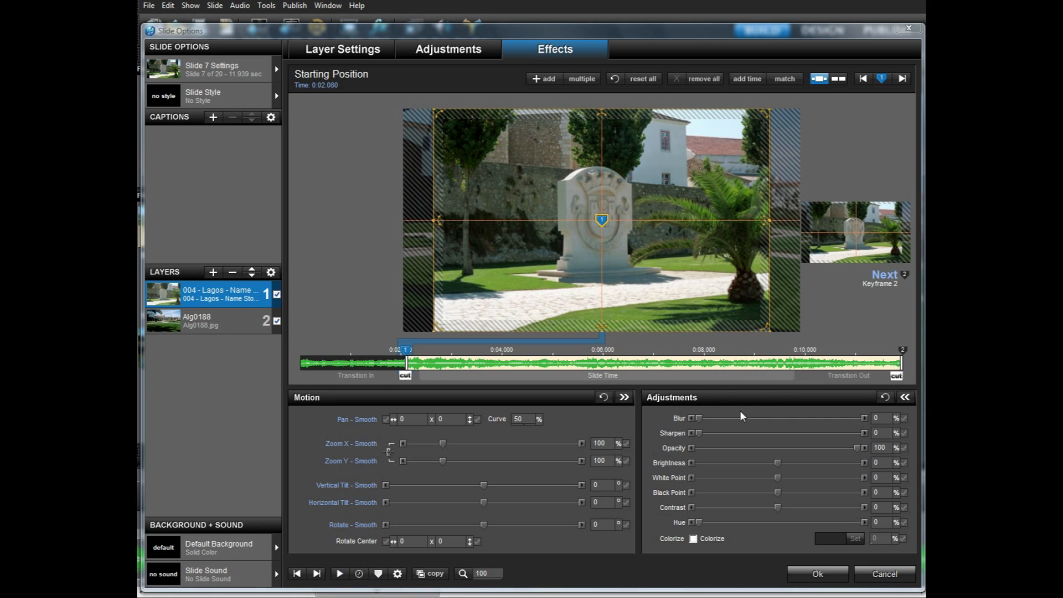
pyautogui.click(706, 356)
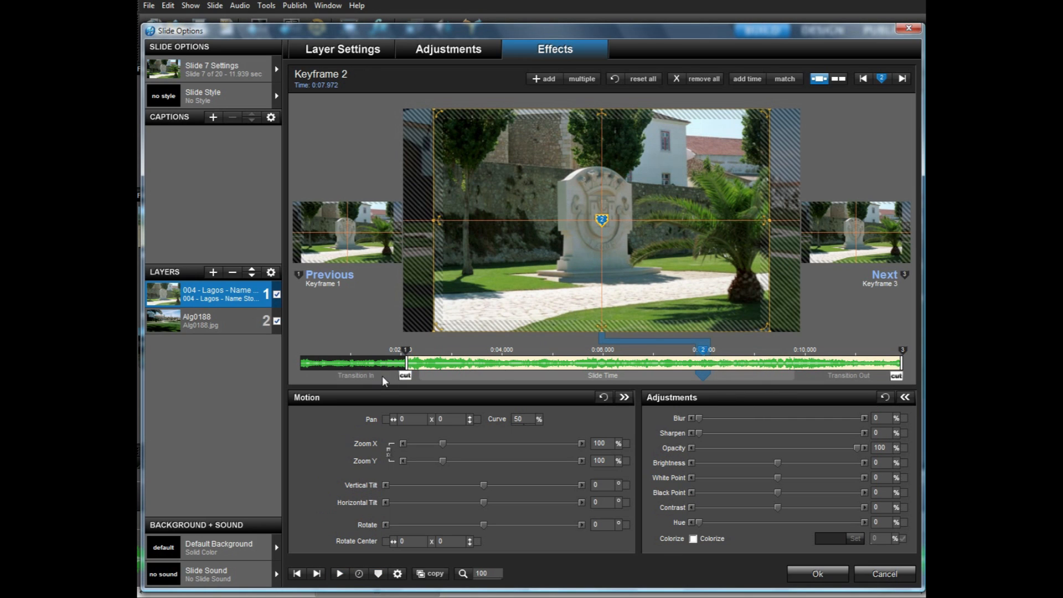
# - Set the Name Stone layer's zoom to 75% and its vertical tilt to -15° at keyframe 1
pyautogui.click(417, 354)
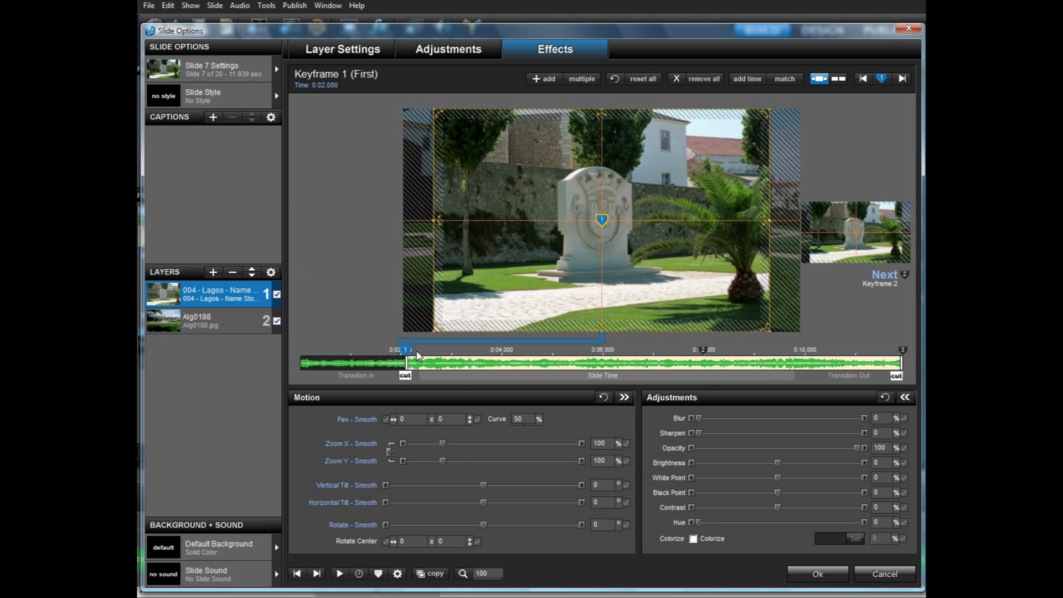
pyautogui.click(606, 445)
pyautogui.write('75')
pyautogui.press('Return')
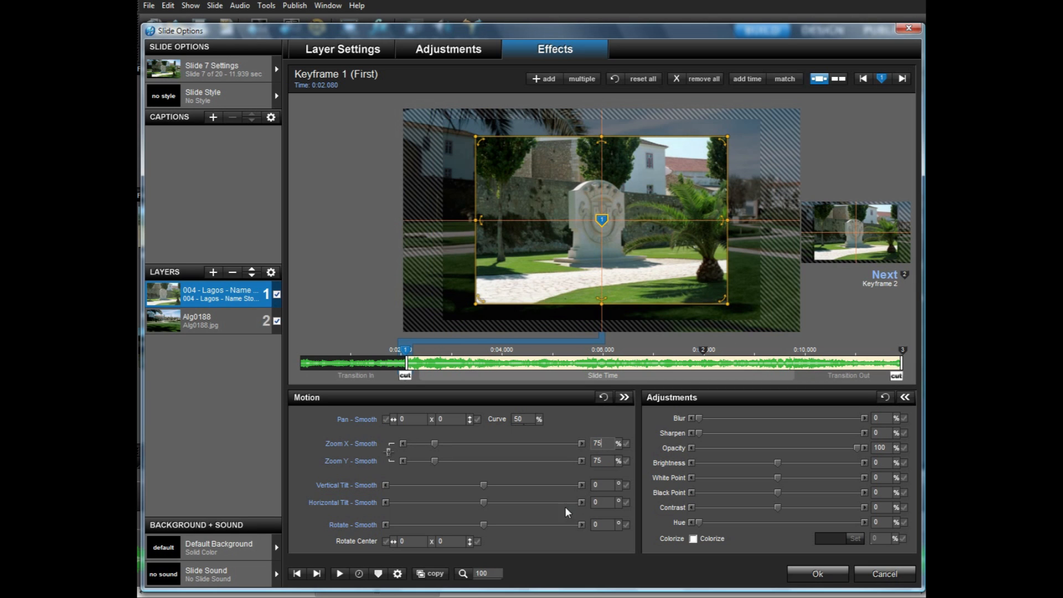
pyautogui.moveTo(483, 484); pyautogui.dragTo(479, 486)
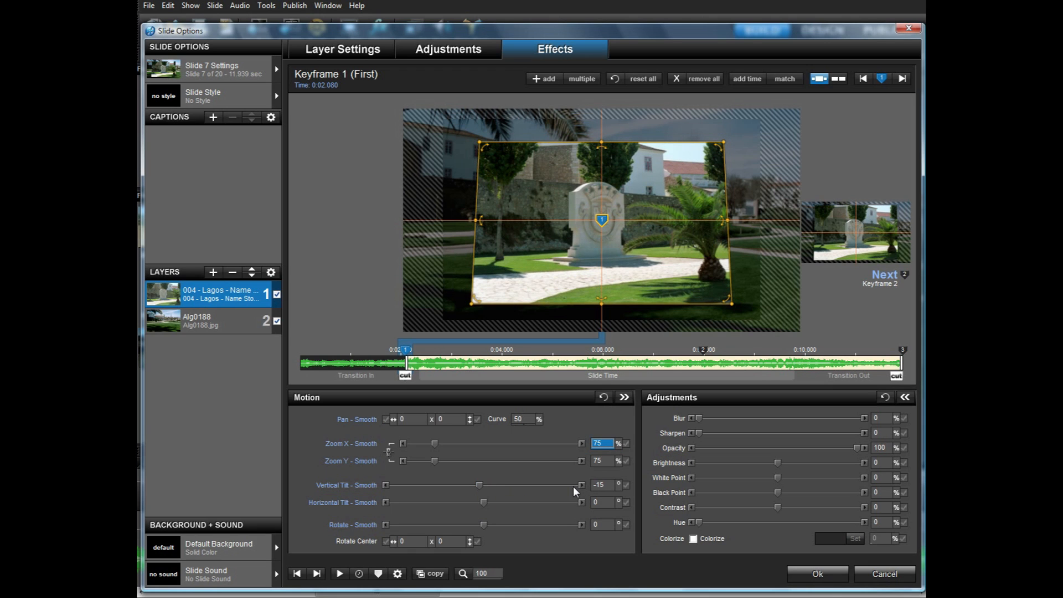
# - Set the Name Stone layer's vertical tilt and horizontal tilt to -12° at keyframe 1
pyautogui.click(600, 485)
pyautogui.write('-12')
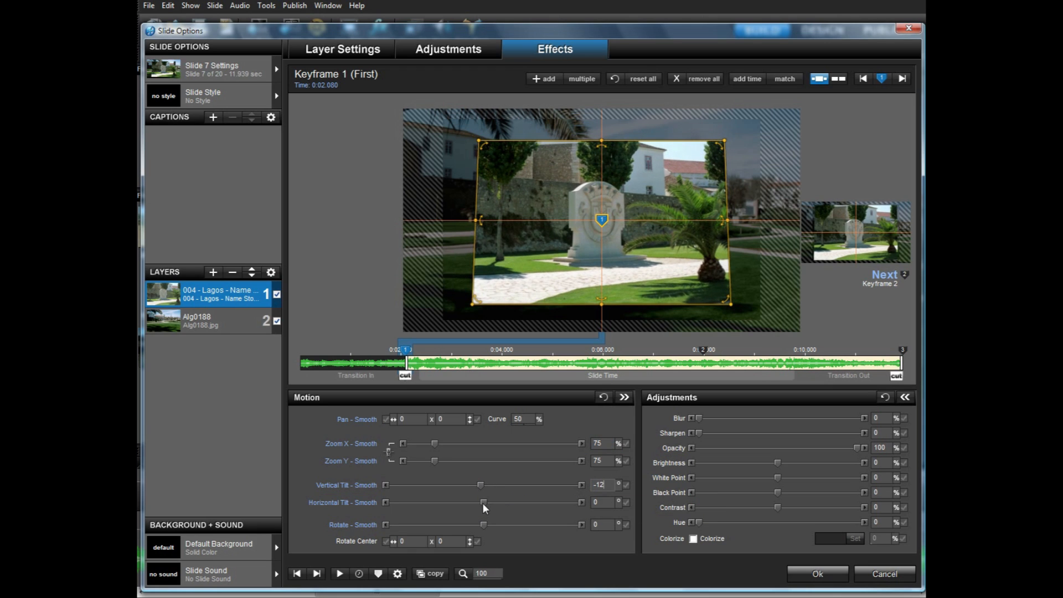
pyautogui.moveTo(483, 502); pyautogui.dragTo(481, 502)
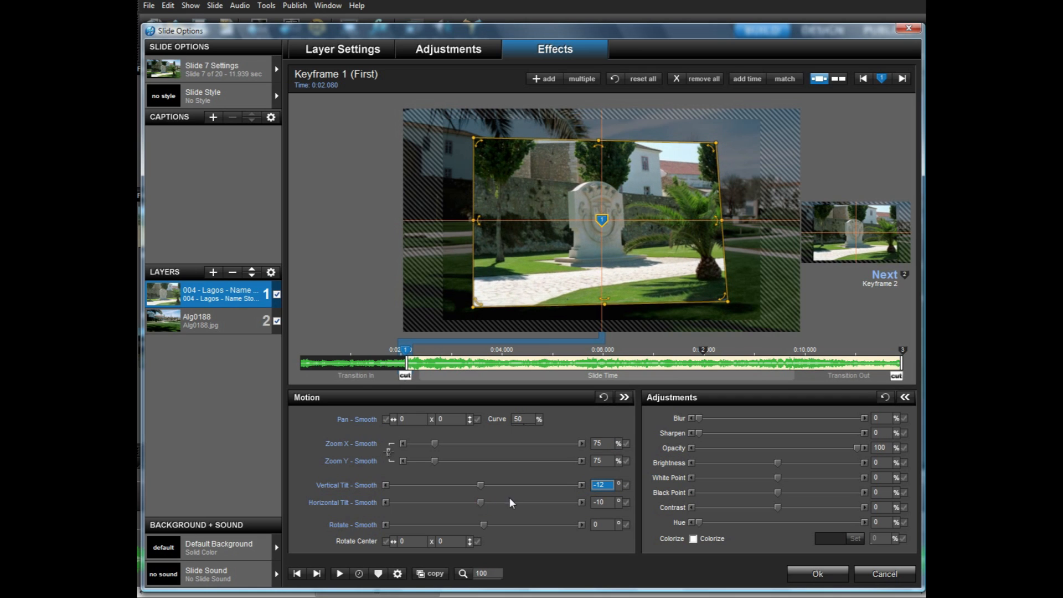
pyautogui.click(605, 503)
pyautogui.press('BackSpace')
pyautogui.write('2')
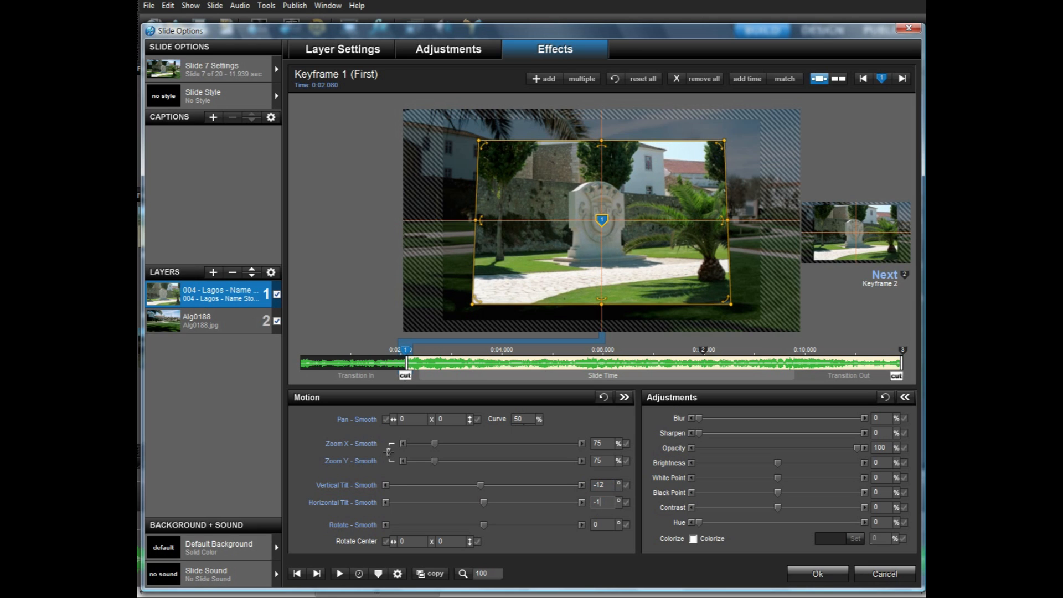
# - Copy keyframe 1's settings to keyframe 2 and keyframe 2's to the last keyframe, then scrub through the slide to check
pyautogui.rightClick(405, 350)
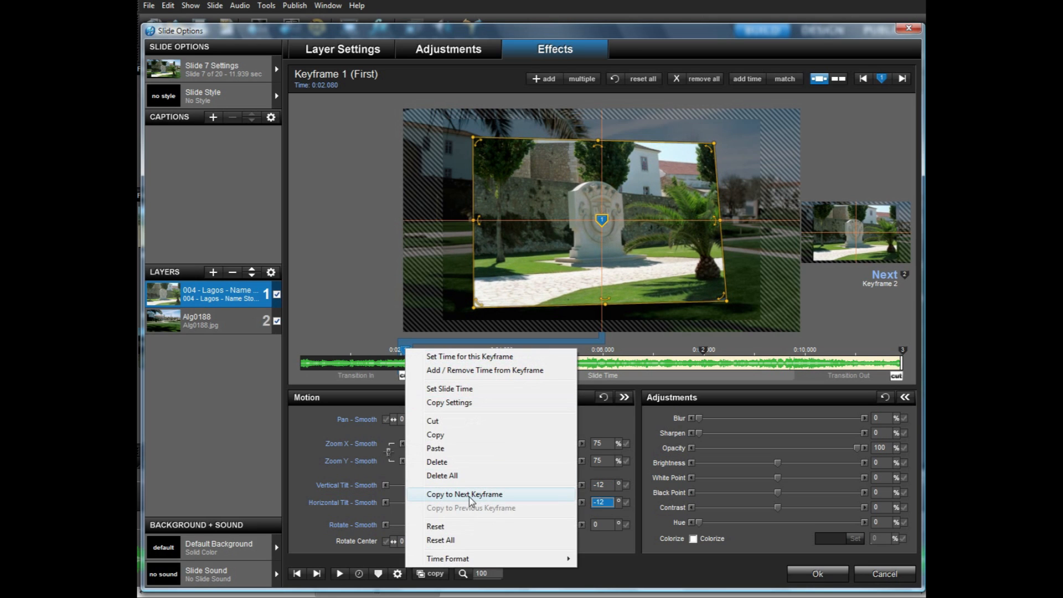
pyautogui.click(471, 496)
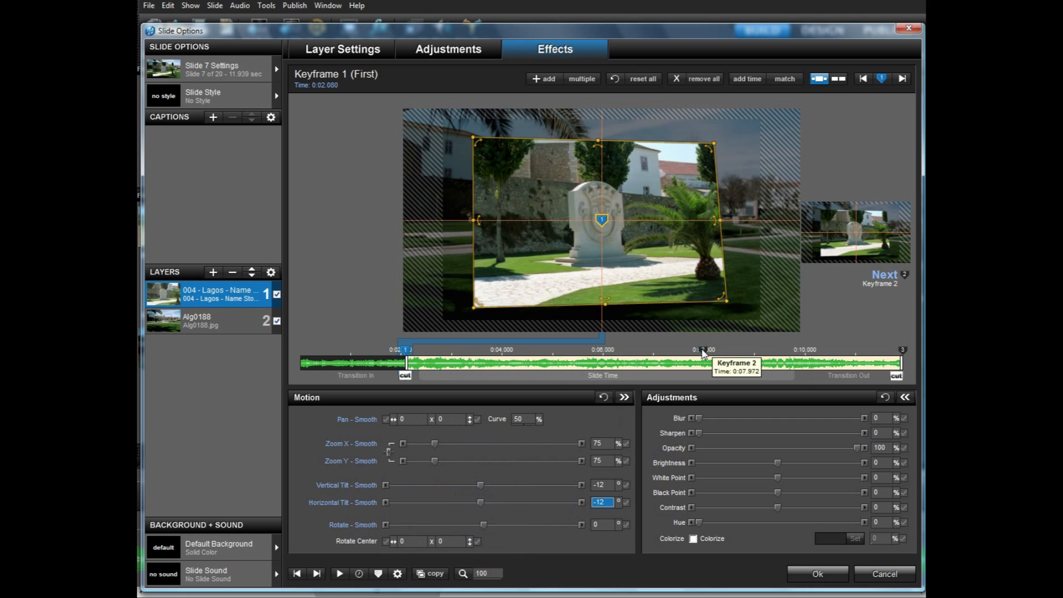
pyautogui.rightClick(703, 352)
pyautogui.click(773, 494)
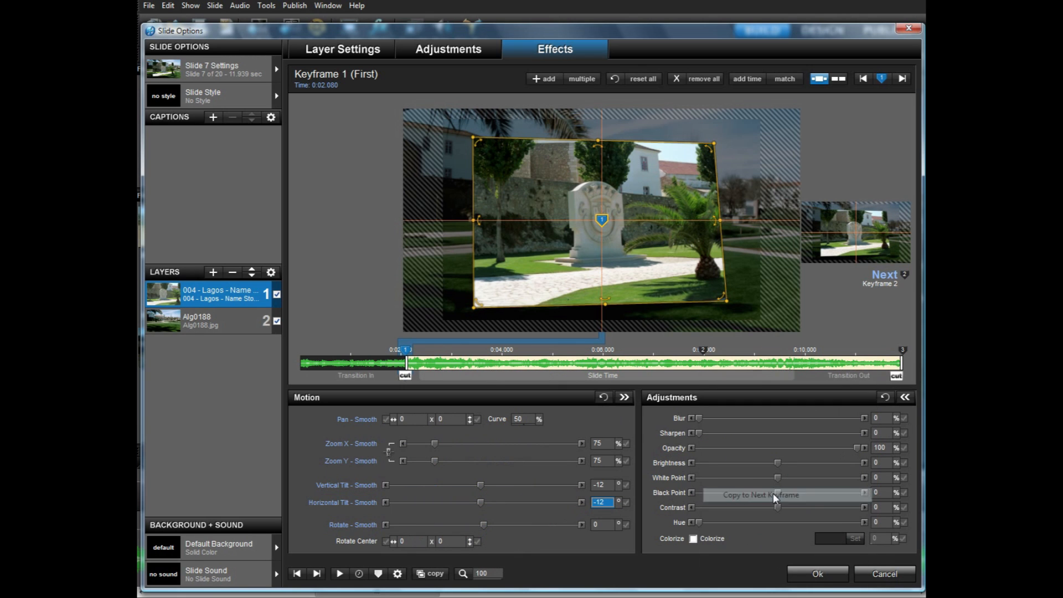
pyautogui.click(476, 373)
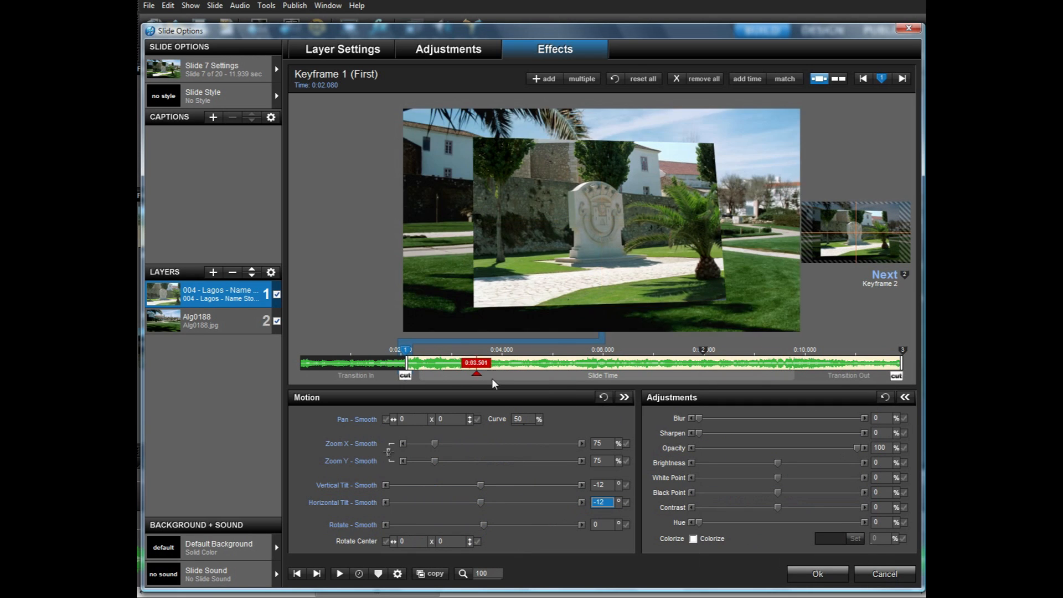
pyautogui.moveTo(624, 384); pyautogui.dragTo(589, 394)
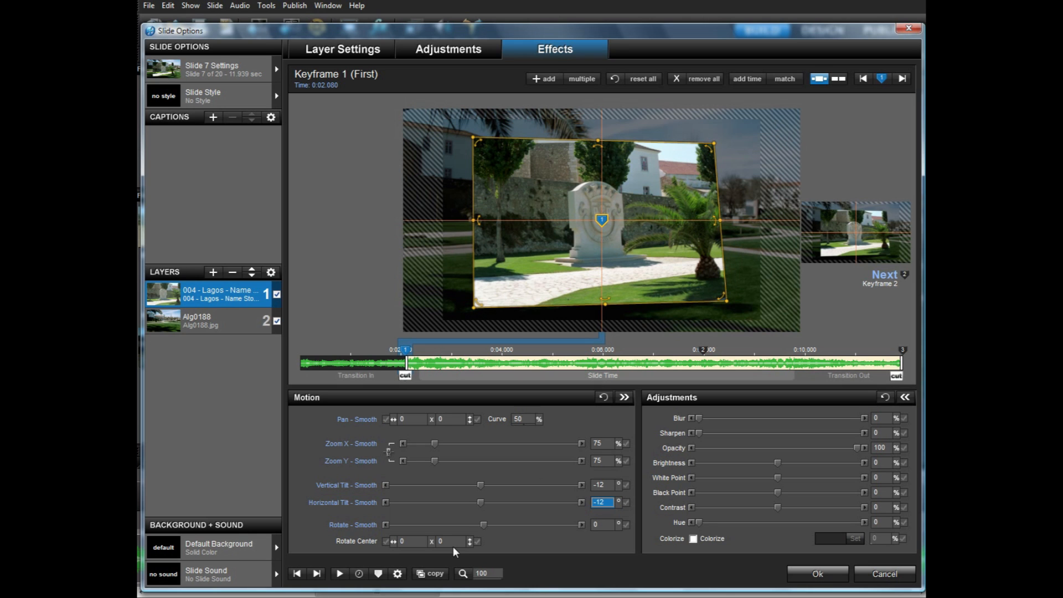
# - Set the Name Stone layer's rotation to 180° and its zoom to 40% at keyframe 1
pyautogui.moveTo(483, 524); pyautogui.dragTo(516, 522)
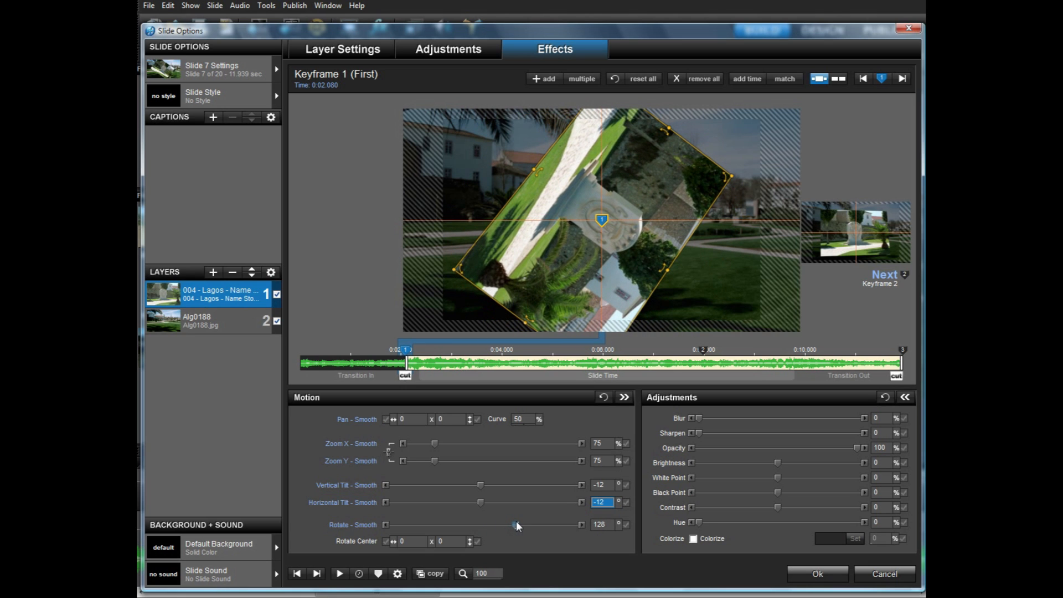
pyautogui.click(601, 524)
pyautogui.write('180')
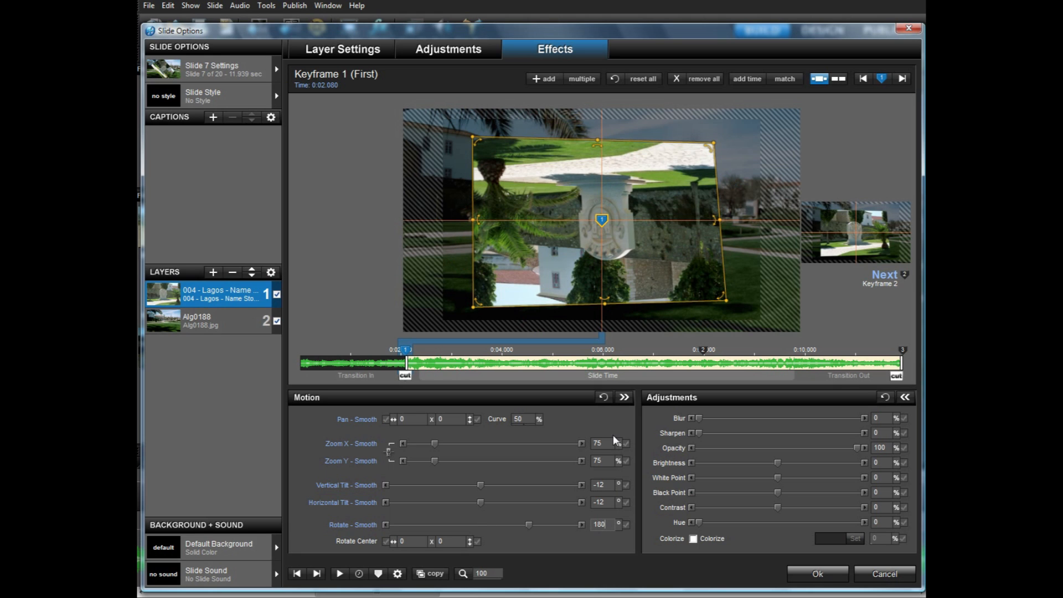
pyautogui.moveTo(435, 442); pyautogui.dragTo(425, 442)
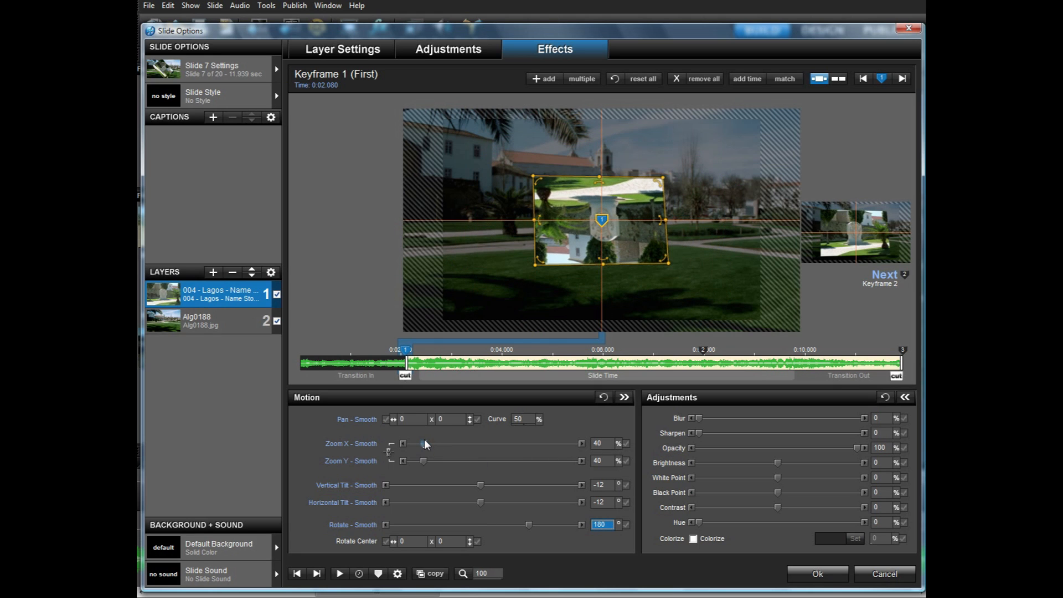
pyautogui.moveTo(425, 442); pyautogui.dragTo(425, 441)
pyautogui.click(602, 443)
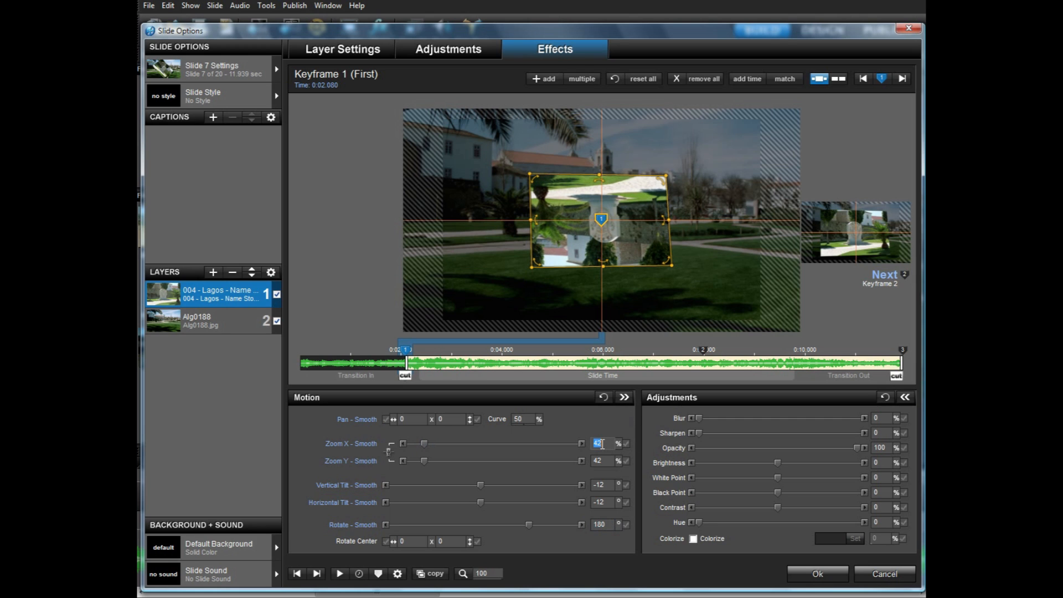
pyautogui.write('40')
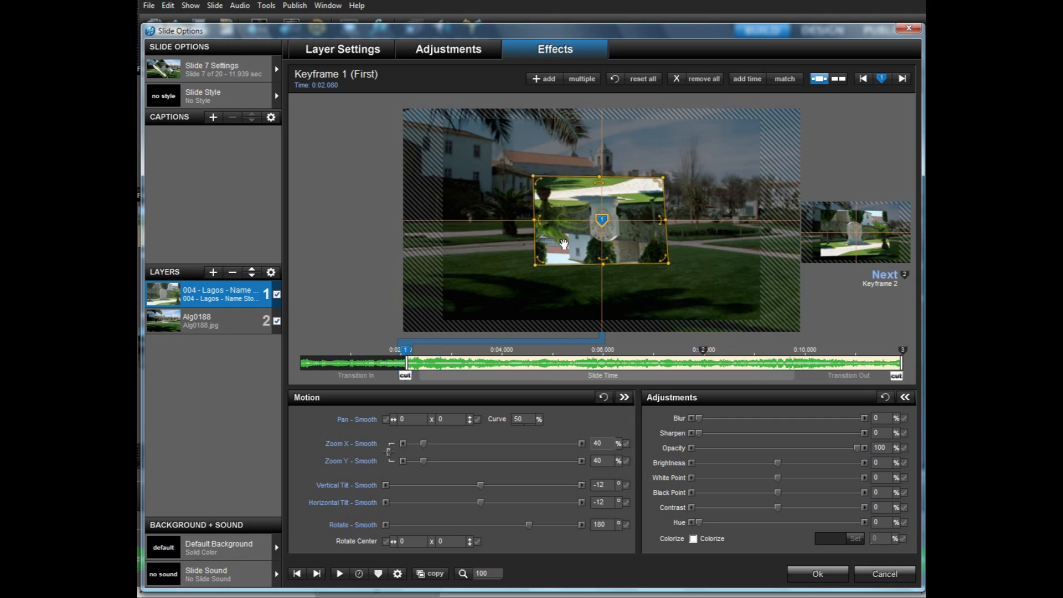
# - Move the layer off the frame's upper-right side at keyframe 1, to a pan of about 67.49 x -47.21, and preview the slide
pyautogui.moveTo(549, 254); pyautogui.dragTo(811, 152)
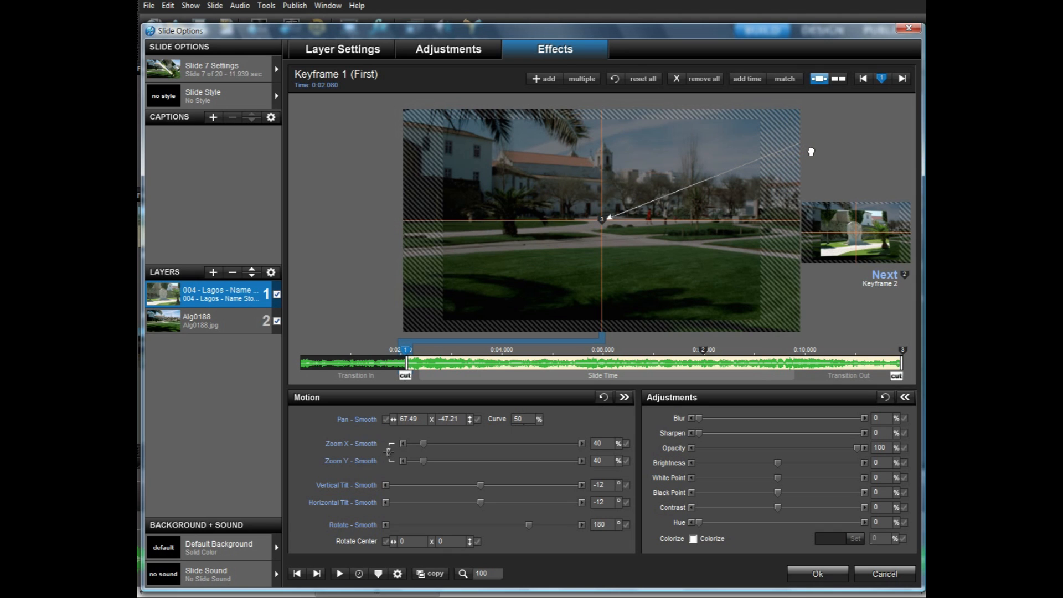
pyautogui.click(339, 574)
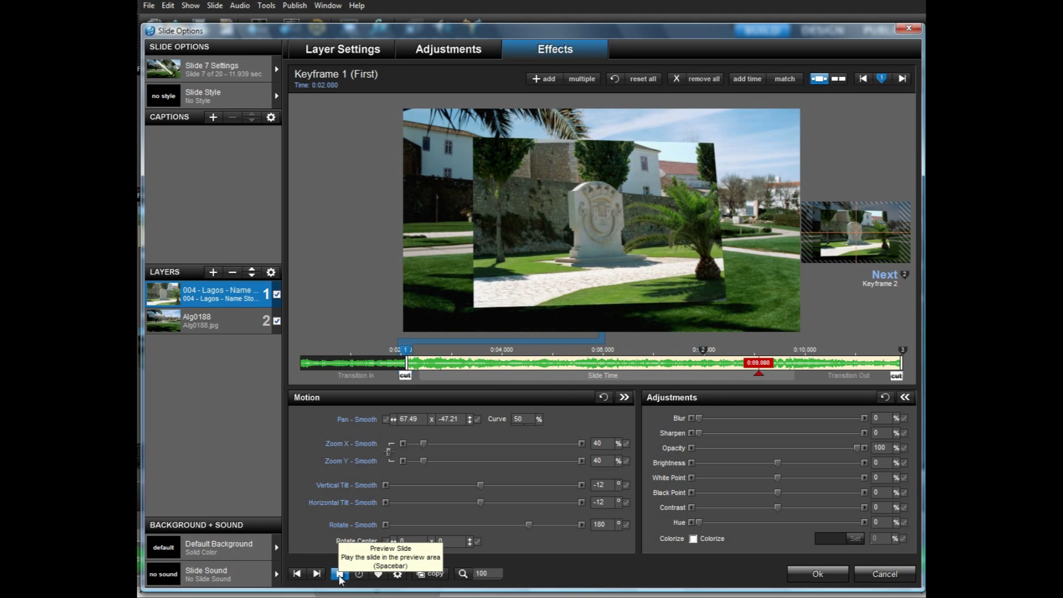
pyautogui.click(340, 576)
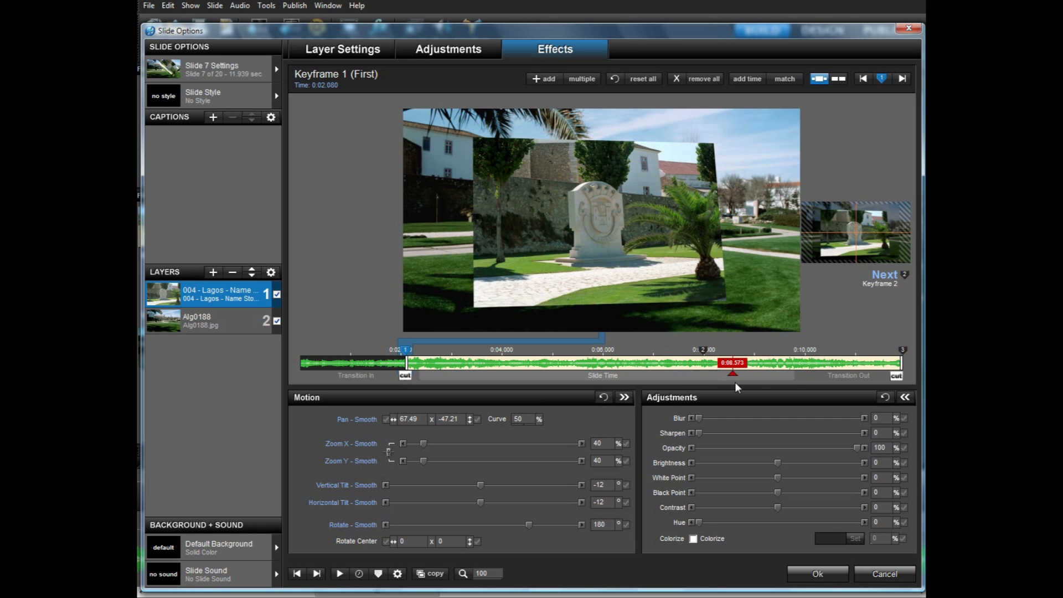
# - Copy the Name Stone layer onto slide 7 itself using the copy to specific slides option
pyautogui.rightClick(223, 294)
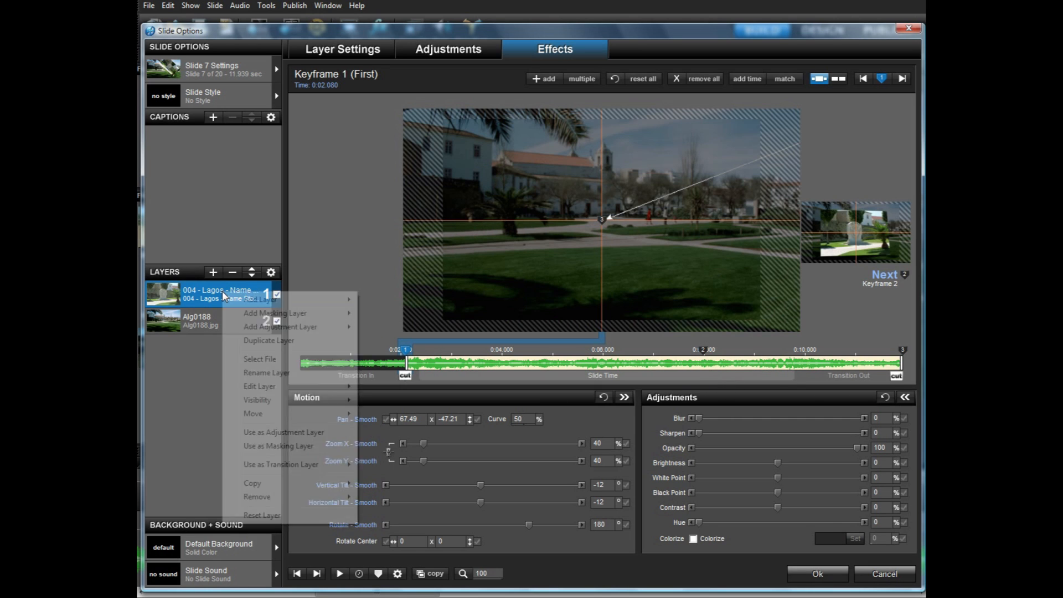
pyautogui.moveTo(257, 485)
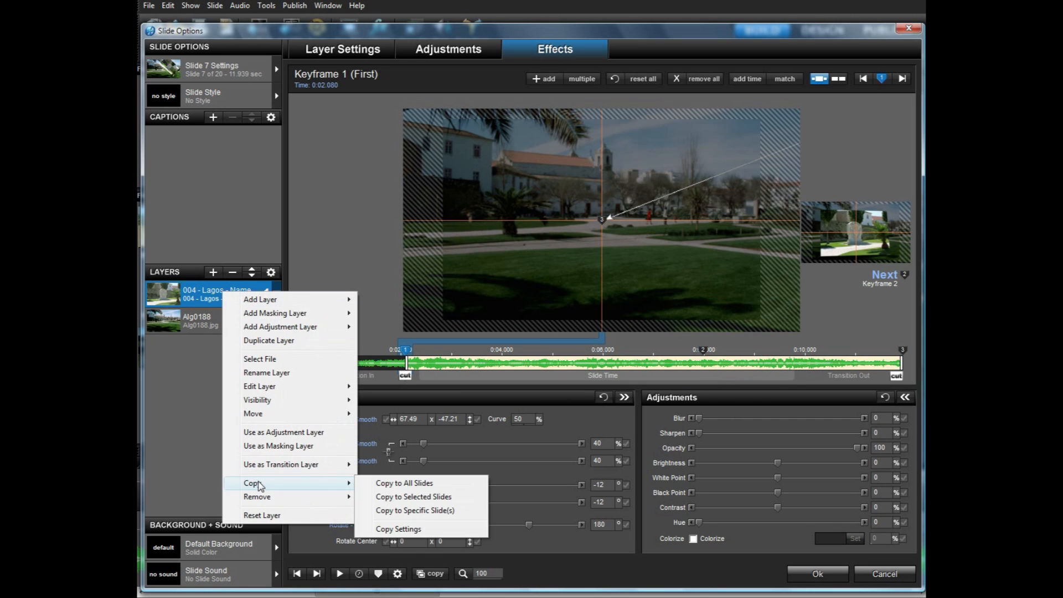
pyautogui.click(410, 510)
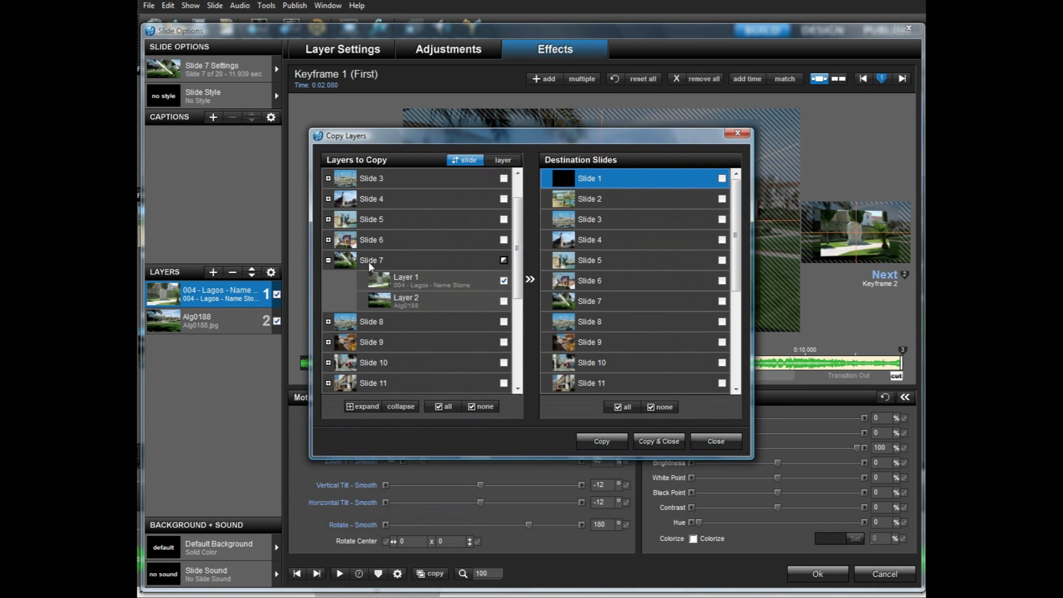
pyautogui.click(723, 304)
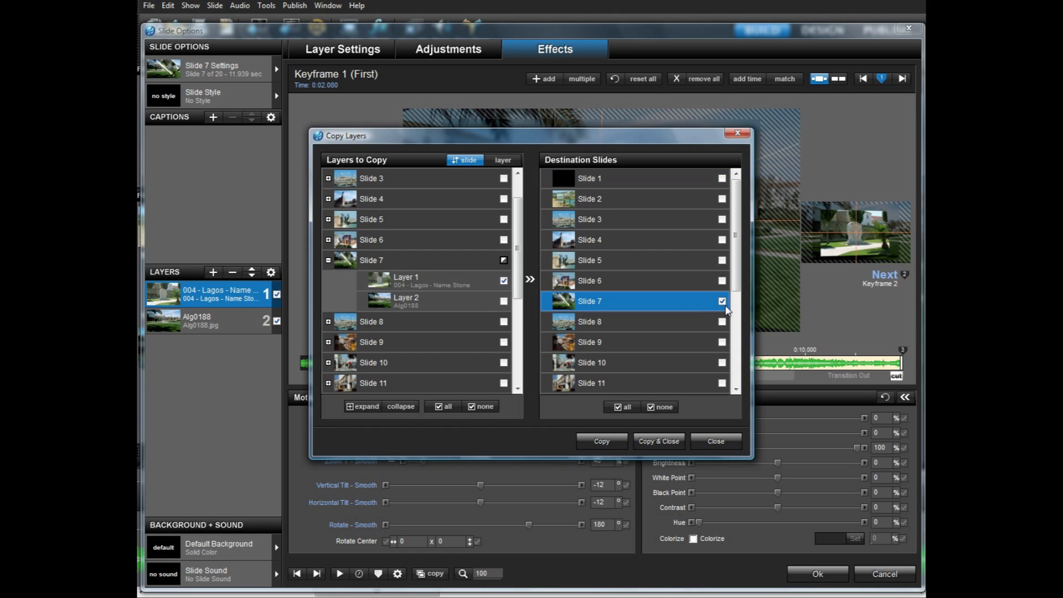
pyautogui.click(667, 445)
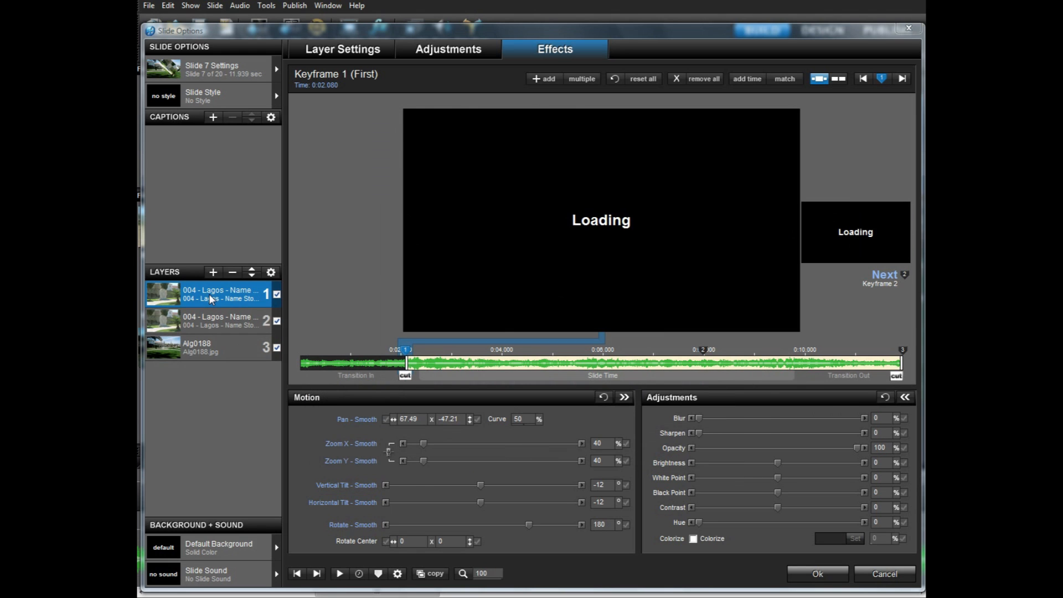
# - Set the upper Name Stone copy's black point and white point to 100% and use that layer as a masking layer
pyautogui.click(442, 48)
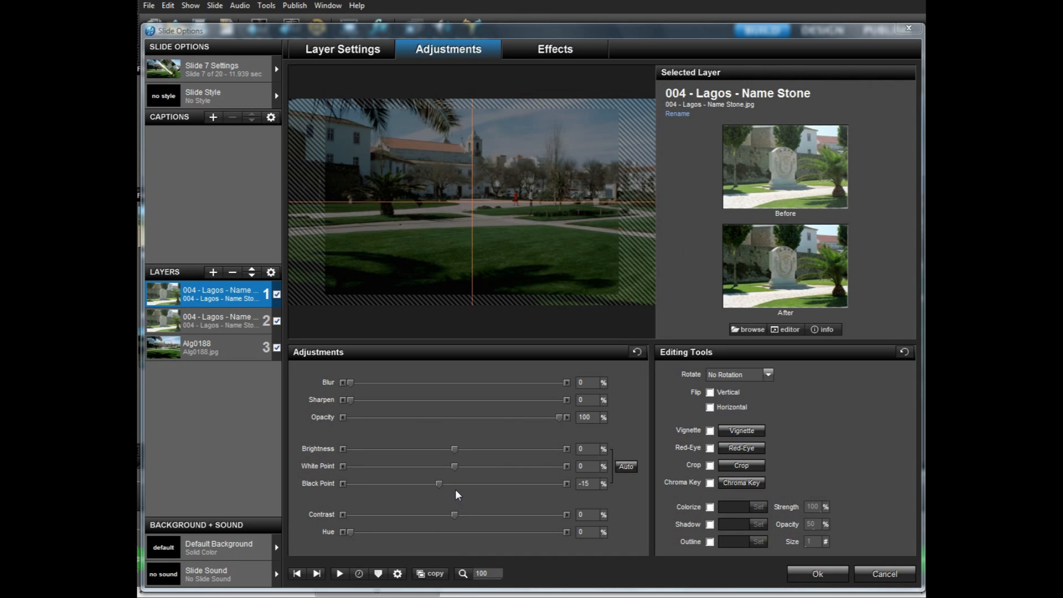
pyautogui.moveTo(440, 483); pyautogui.dragTo(589, 477)
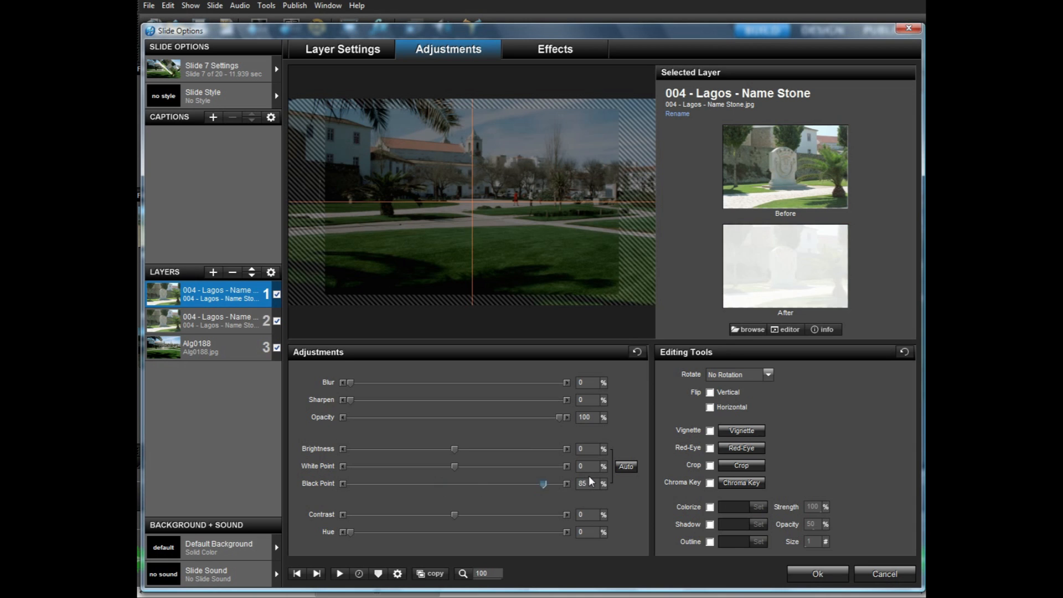
pyautogui.moveTo(455, 466); pyautogui.dragTo(602, 465)
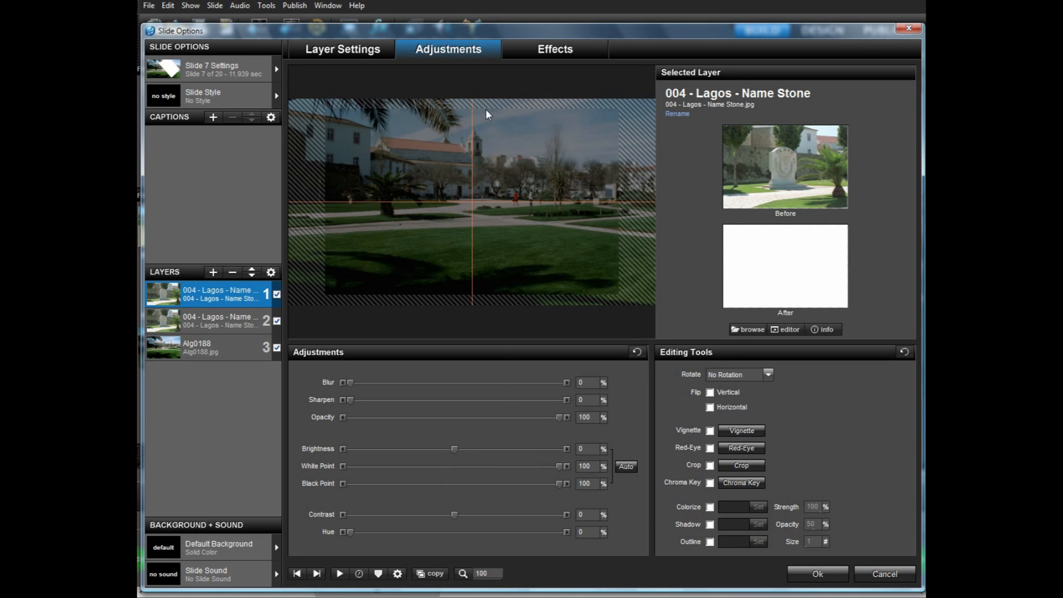
pyautogui.click(576, 47)
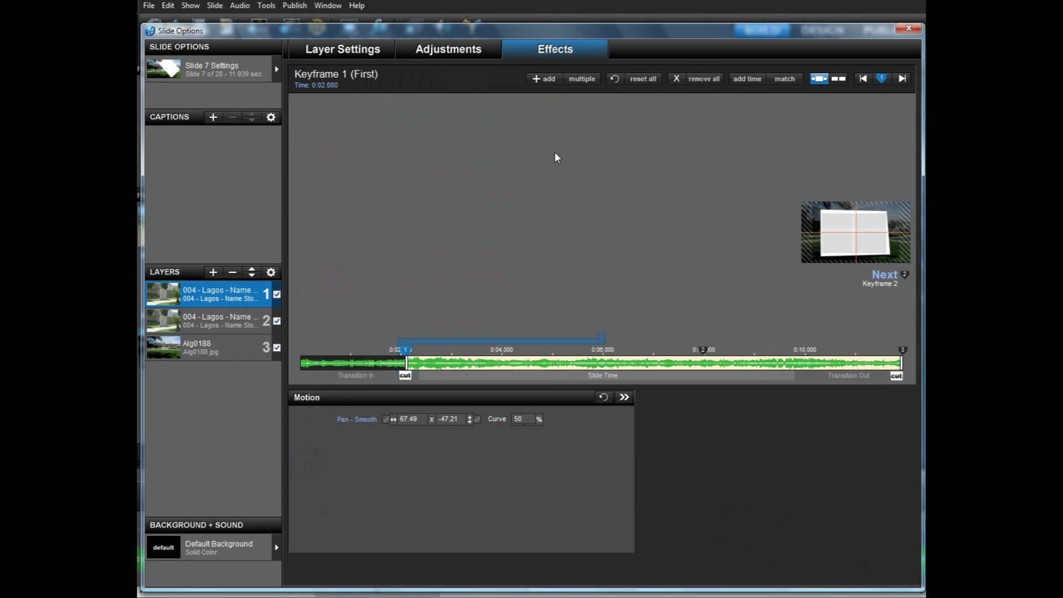
pyautogui.rightClick(226, 296)
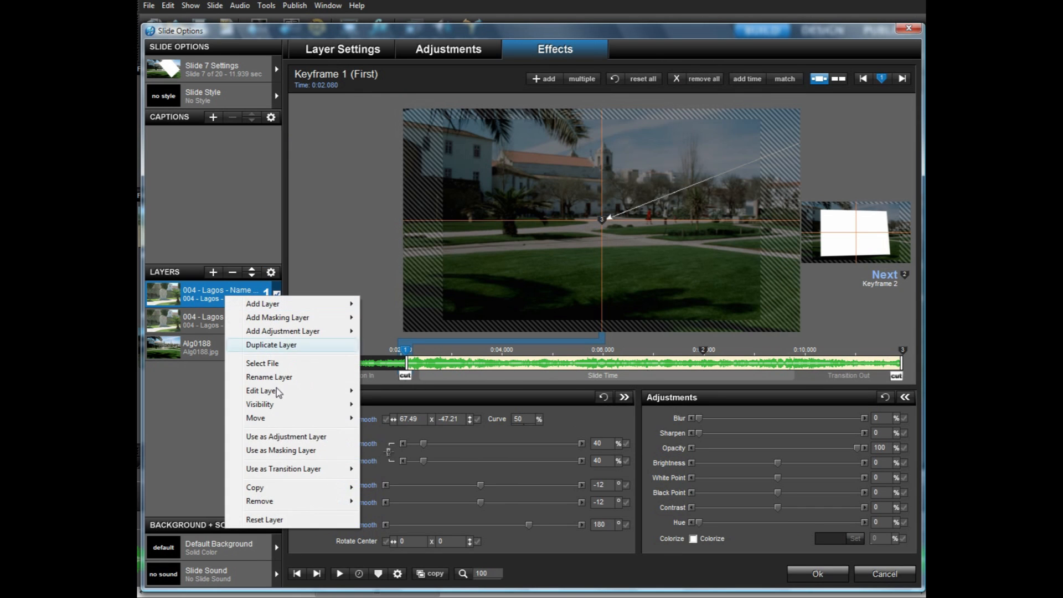
pyautogui.click(285, 451)
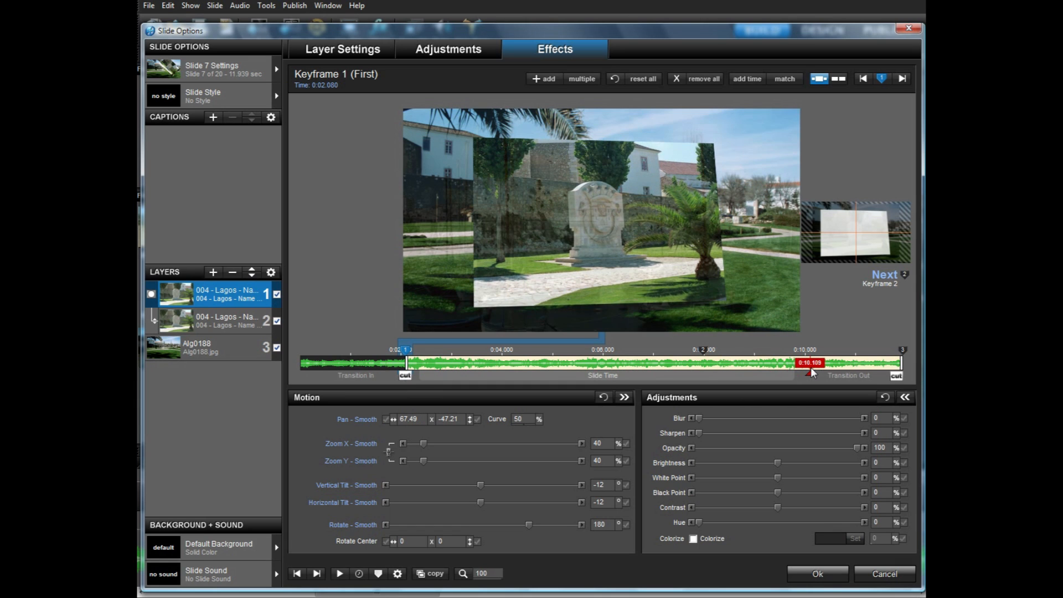
# - Add a keyframe to the masked Name Stone layer after keyframe 2, preview the slide, and position that keyframe at about 8.670 s
pyautogui.click(201, 320)
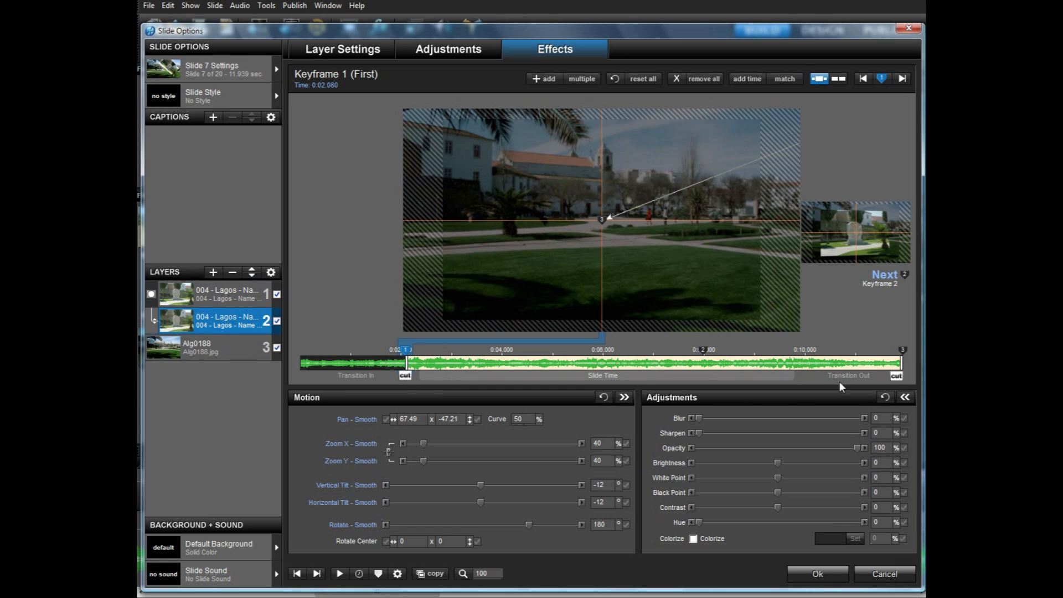
pyautogui.doubleClick(745, 358)
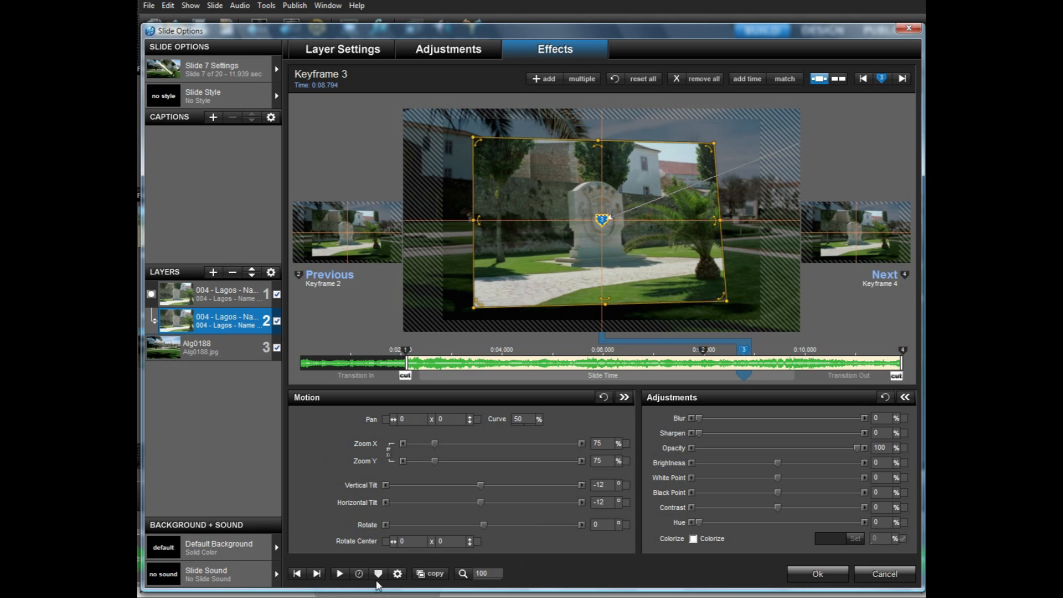
pyautogui.click(340, 574)
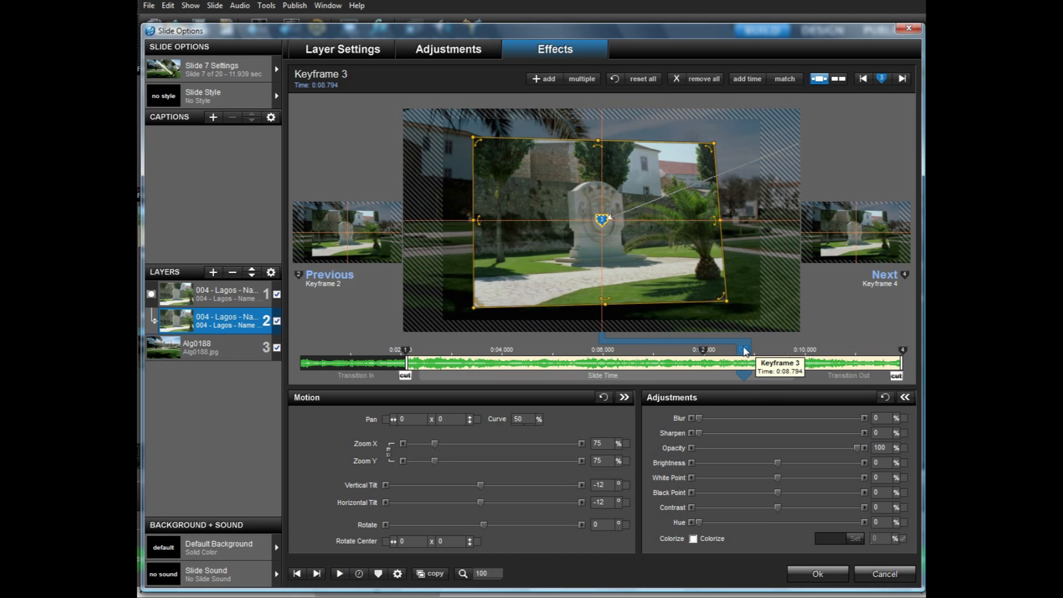
pyautogui.moveTo(742, 351); pyautogui.dragTo(740, 351)
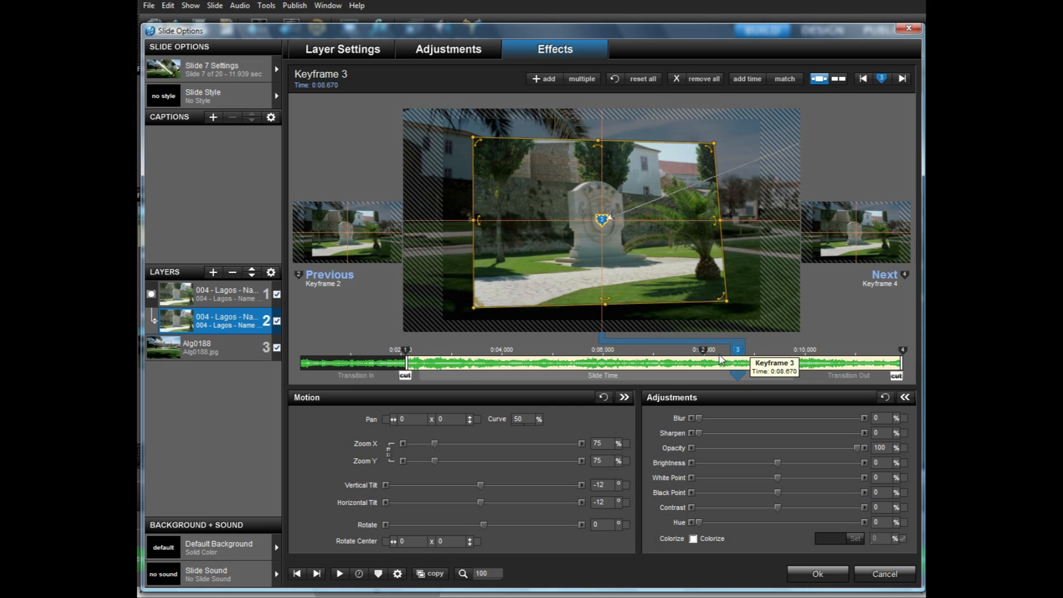
# - Copy the masked layer's keyframe 2 settings to keyframe 3 and set the zoom at the last keyframe to 85%
pyautogui.click(704, 351)
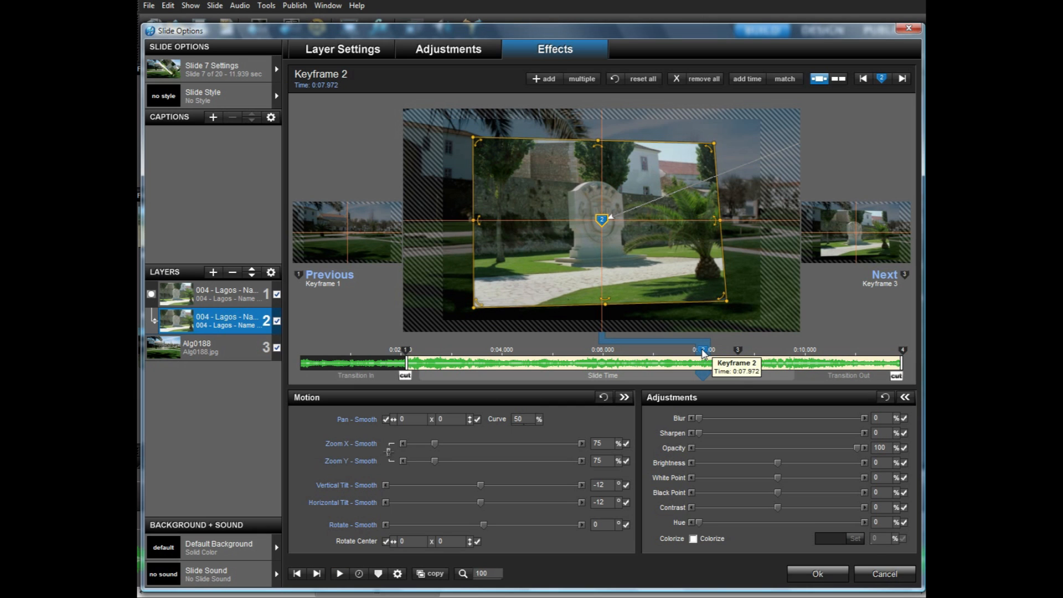
pyautogui.rightClick(703, 354)
pyautogui.click(764, 495)
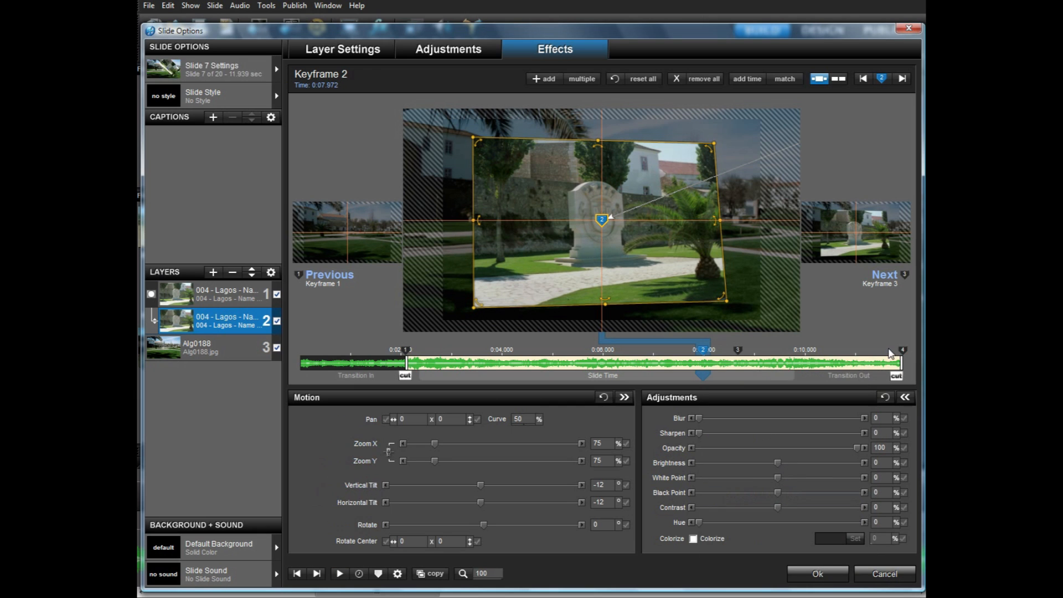
pyautogui.click(891, 351)
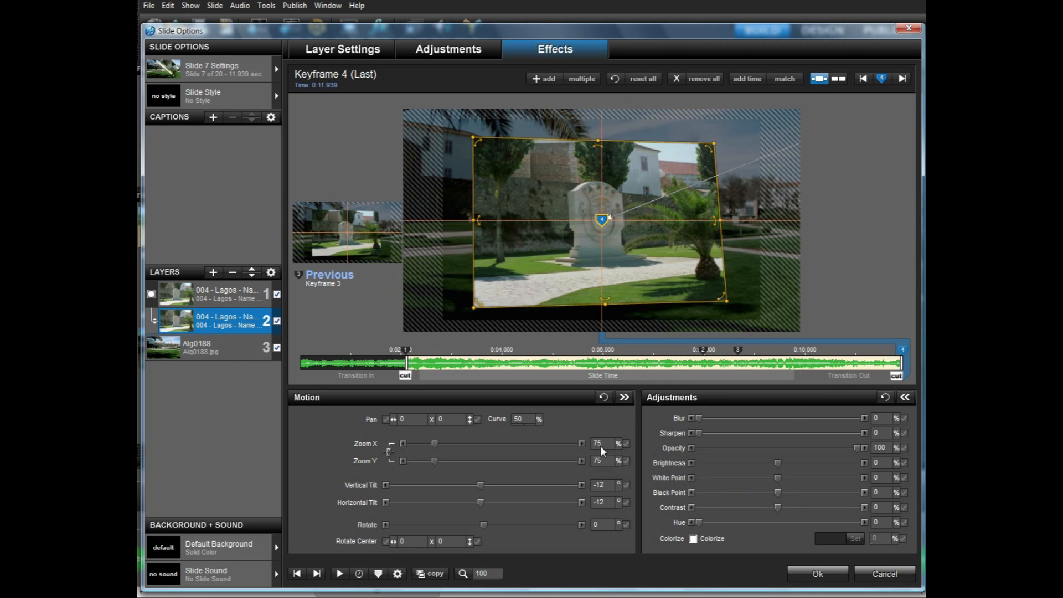
pyautogui.write('85')
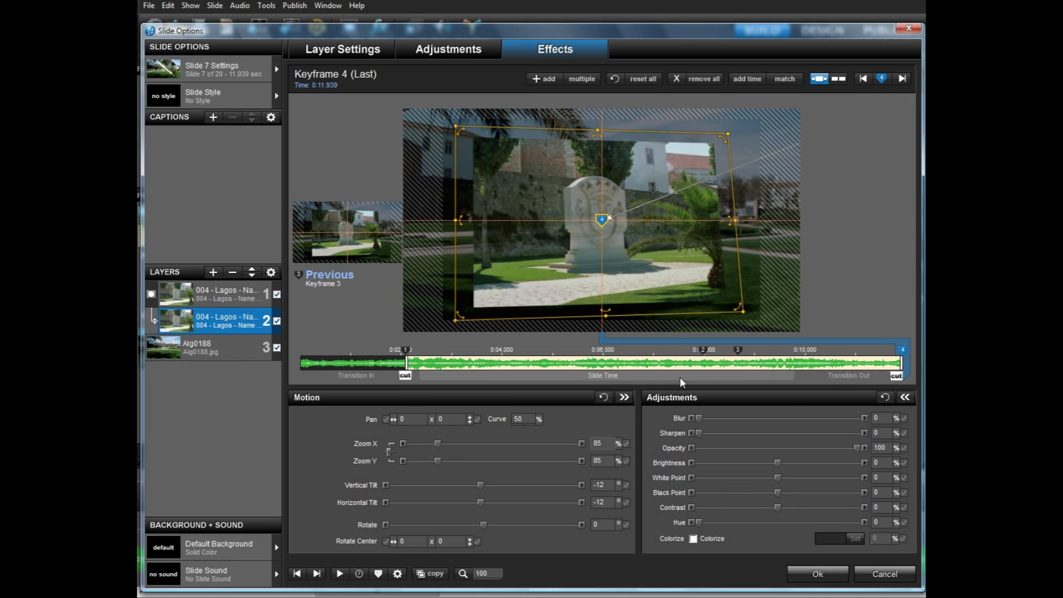
# - Scrub through the end of slide 7 and set the masked Name Stone layer's last-keyframe zoom to 90%
pyautogui.moveTo(656, 377)
pyautogui.mouseDown()
pyautogui.moveTo(857, 371)
pyautogui.moveTo(755, 370)
pyautogui.moveTo(824, 376)
pyautogui.mouseUp()
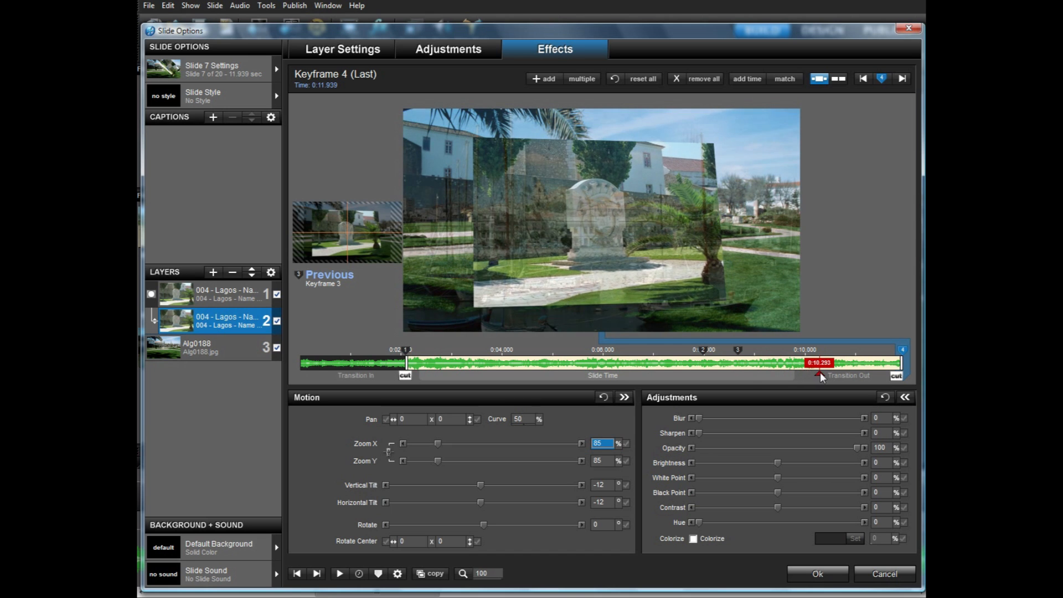
pyautogui.write('90')
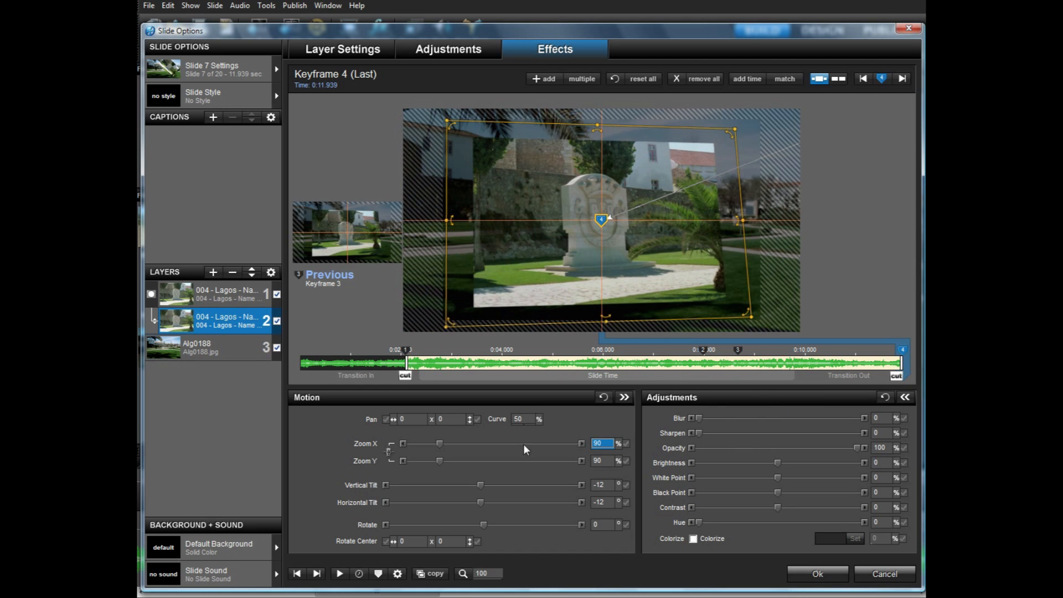
# - Copy the masking Name Stone layer onto slide 7 and move the new copy below the masked layer
pyautogui.click(221, 291)
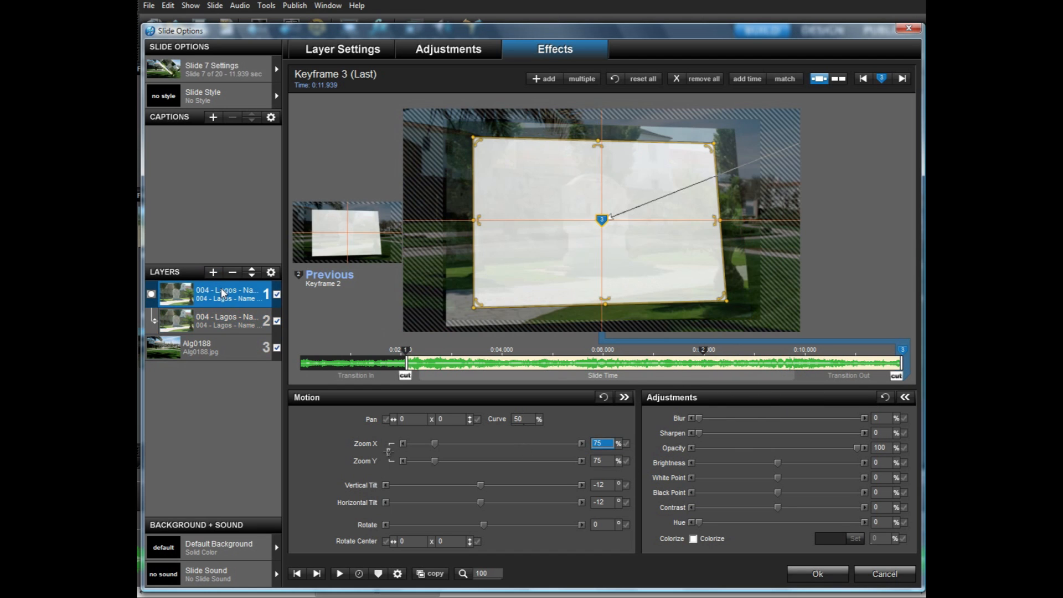
pyautogui.rightClick(221, 290)
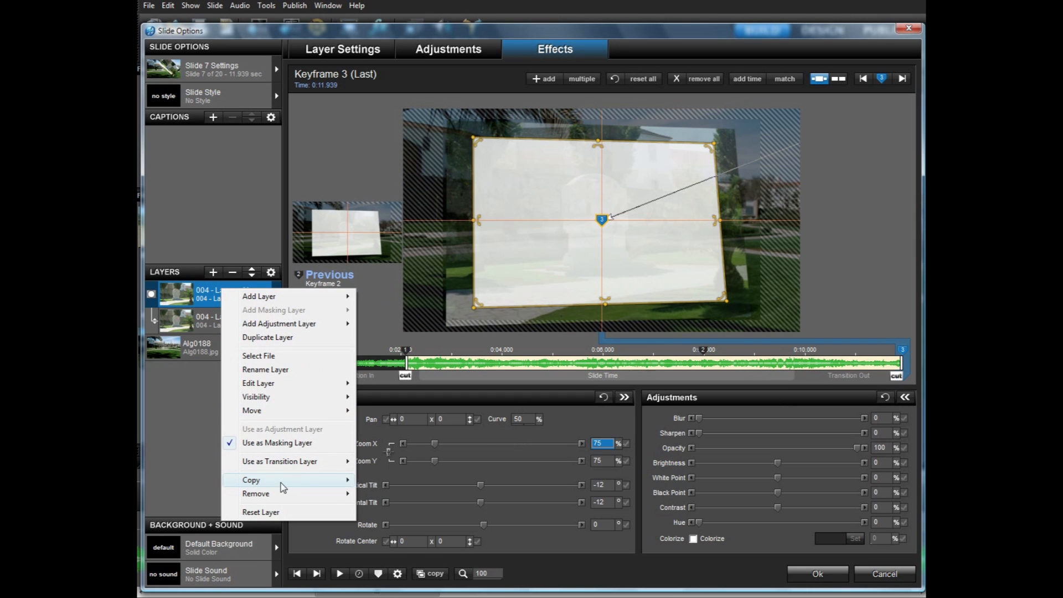
pyautogui.moveTo(310, 480)
pyautogui.click(380, 508)
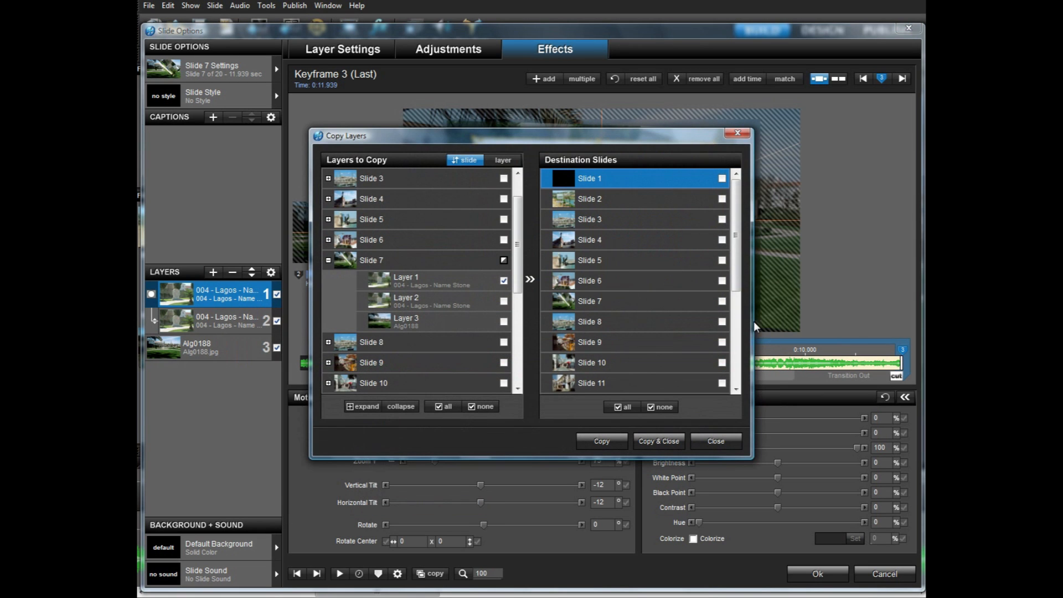
pyautogui.click(722, 301)
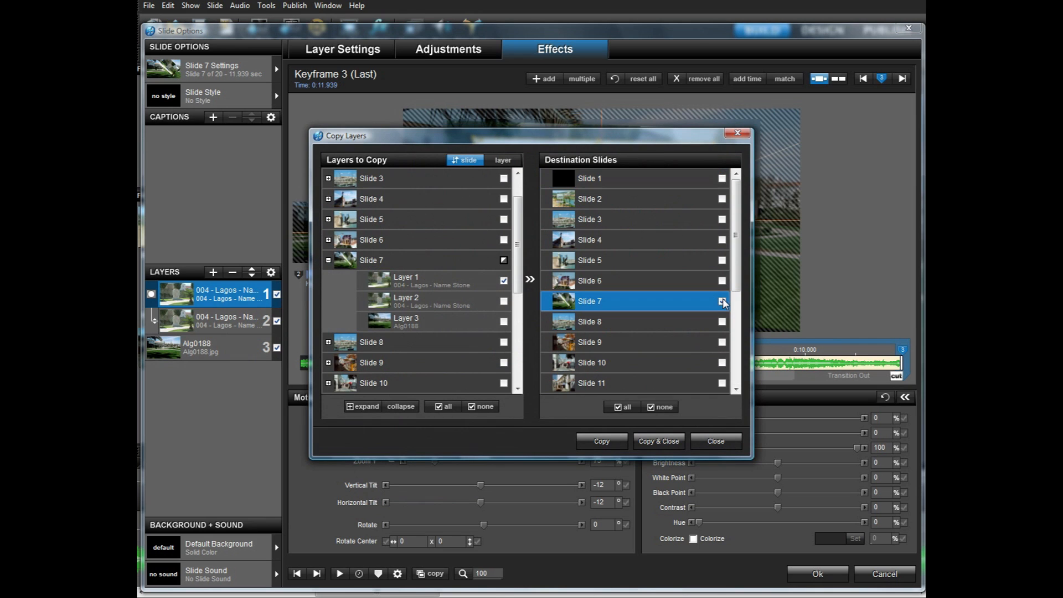
pyautogui.click(666, 440)
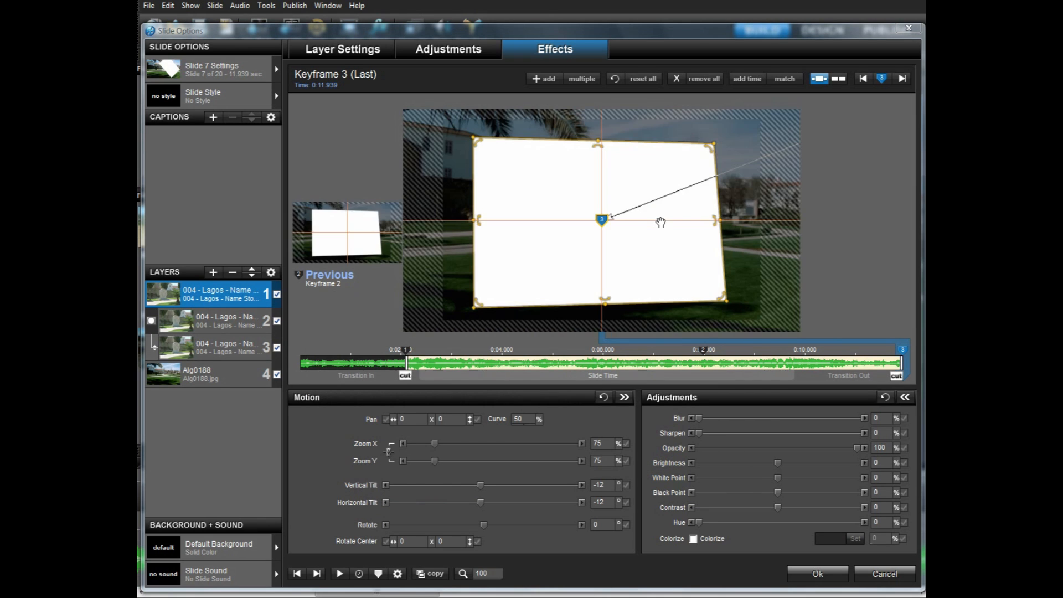
pyautogui.click(251, 276)
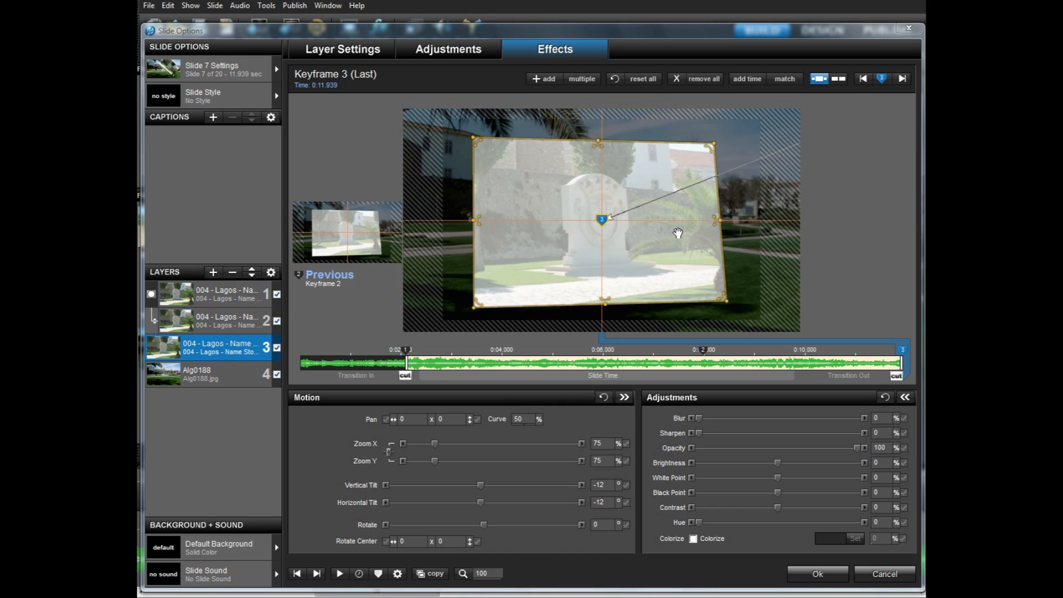
# - Set the copied white layer's zoom to 42% at keyframe 1 and to 77% at keyframe 2 and the last keyframe
pyautogui.click(420, 350)
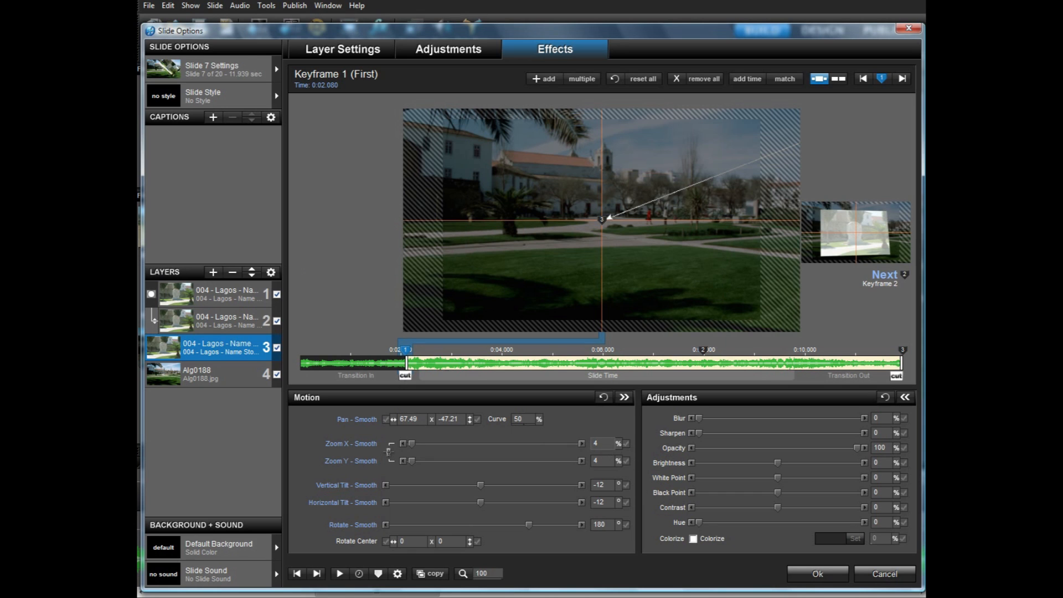
pyautogui.press('Return')
pyautogui.click(714, 351)
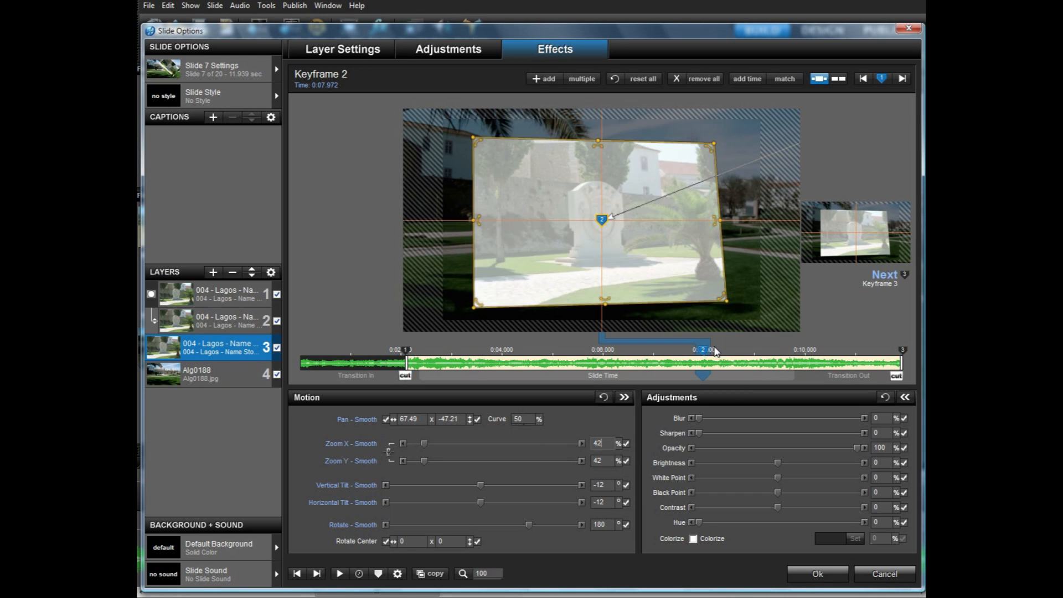
pyautogui.write('77')
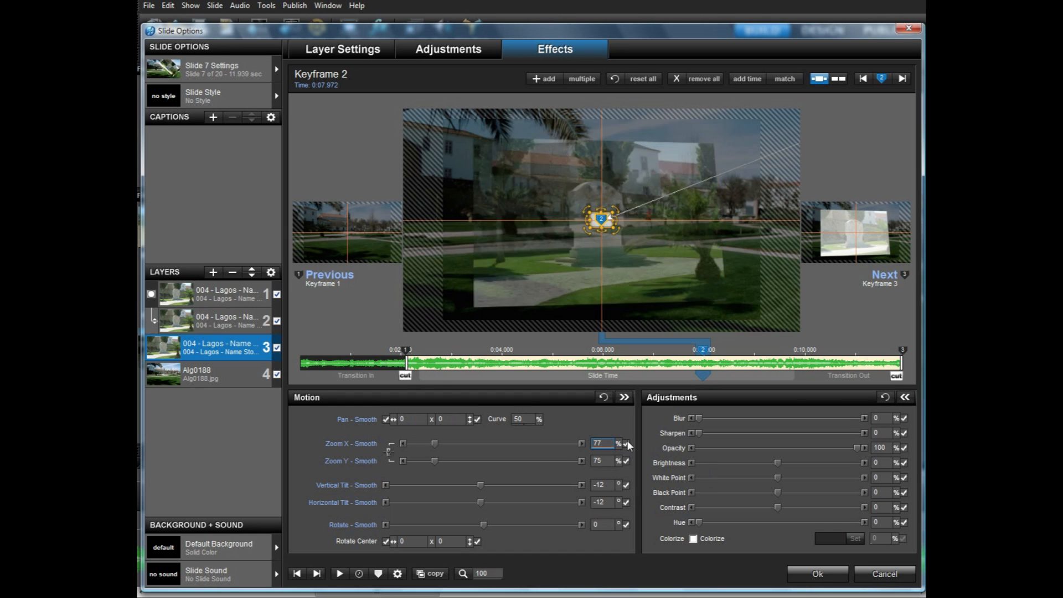
pyautogui.click(900, 351)
pyautogui.doubleClick(601, 443)
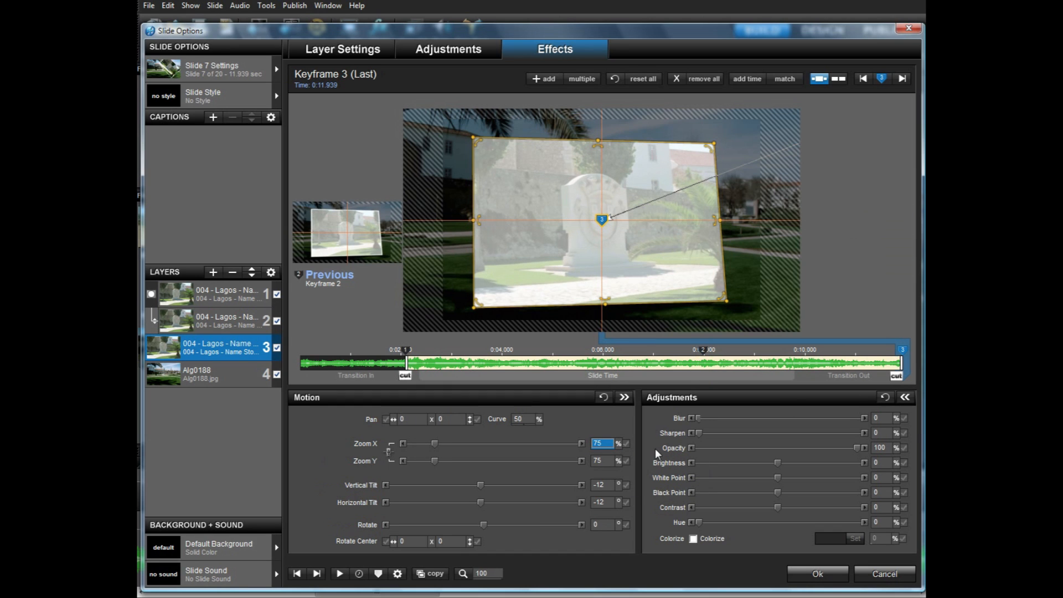
pyautogui.write('77')
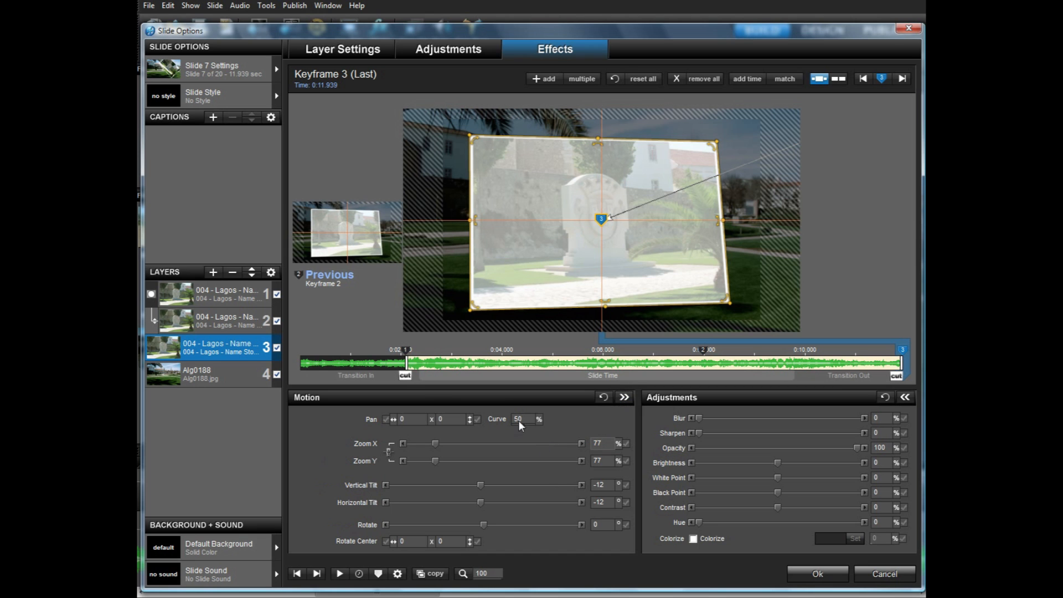
# - Unlink the zoom axes and set the white layer's Zoom Y to 78% at keyframe 2 and the last keyframe
pyautogui.moveTo(388, 378)
pyautogui.mouseDown()
pyautogui.moveTo(762, 361)
pyautogui.moveTo(723, 366)
pyautogui.mouseUp()
pyautogui.click(703, 350)
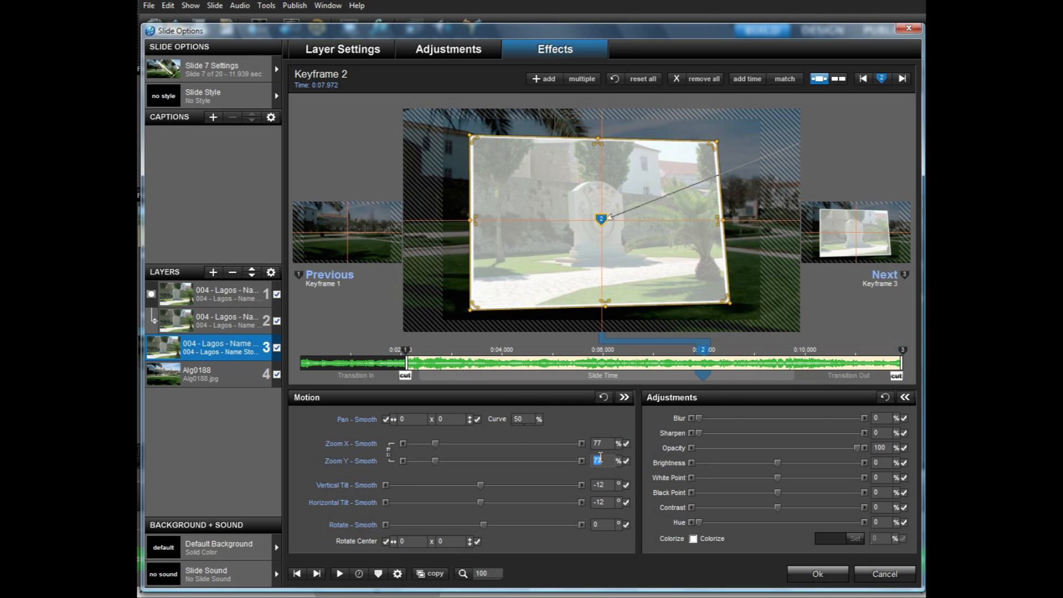
pyautogui.write('78')
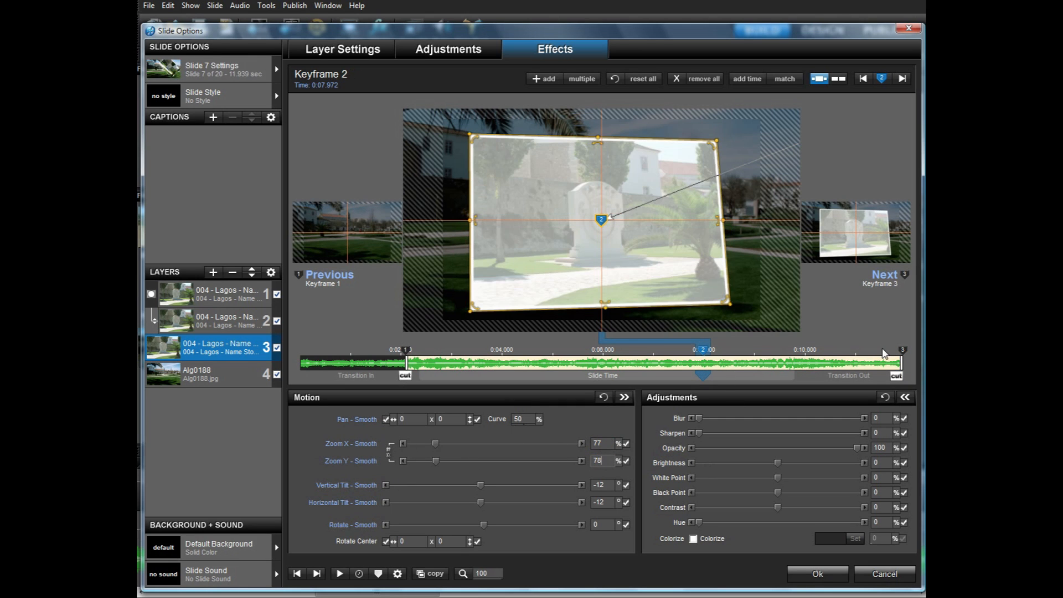
pyautogui.click(902, 350)
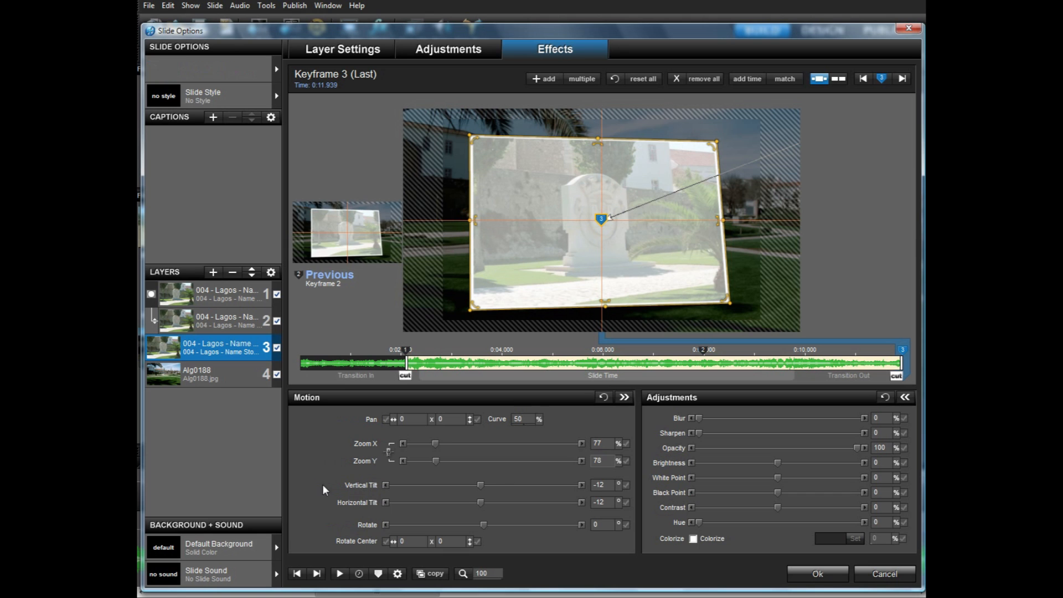
pyautogui.click(581, 461)
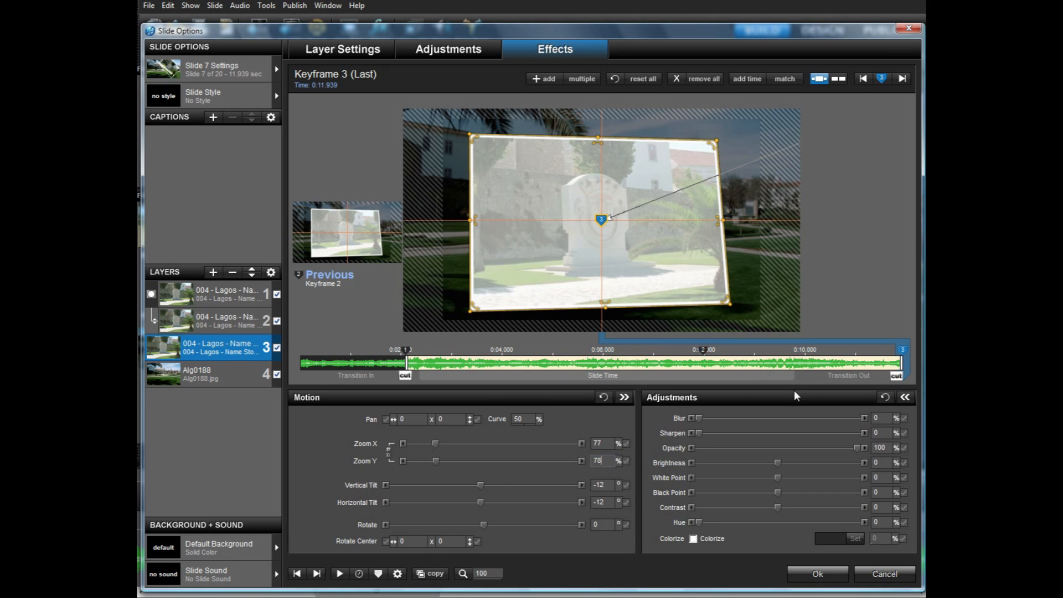
pyautogui.moveTo(600, 375); pyautogui.dragTo(748, 370)
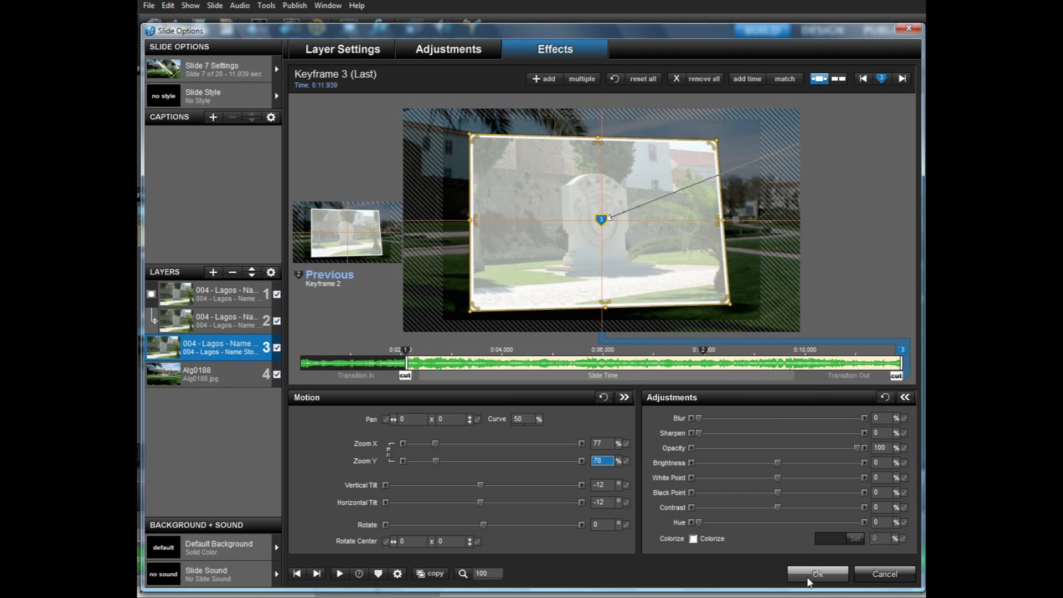
# - Apply the slide 7 changes and play the slide in the main show preview
pyautogui.click(809, 579)
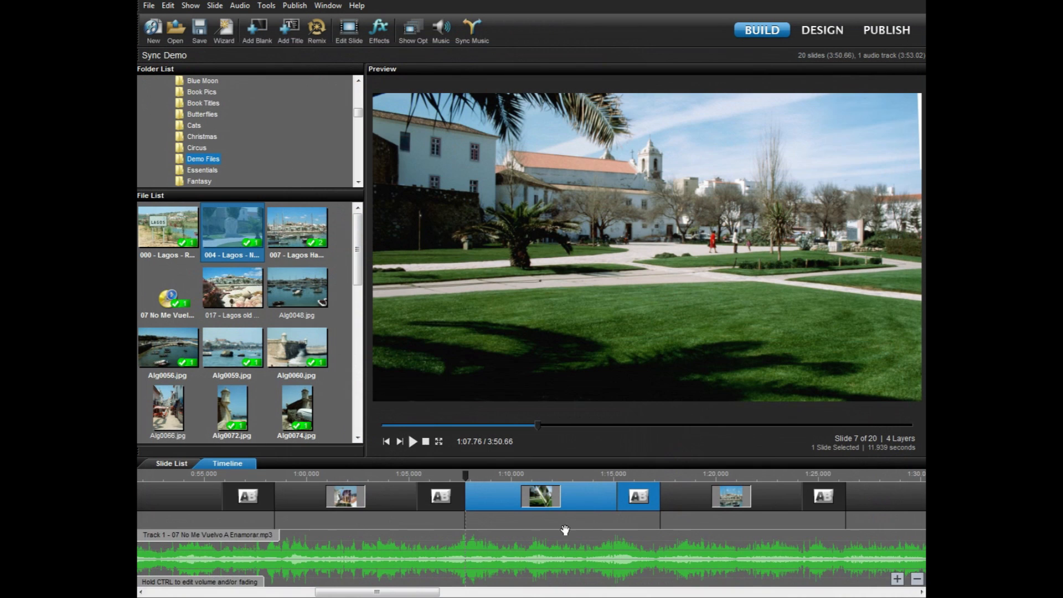
pyautogui.click(413, 441)
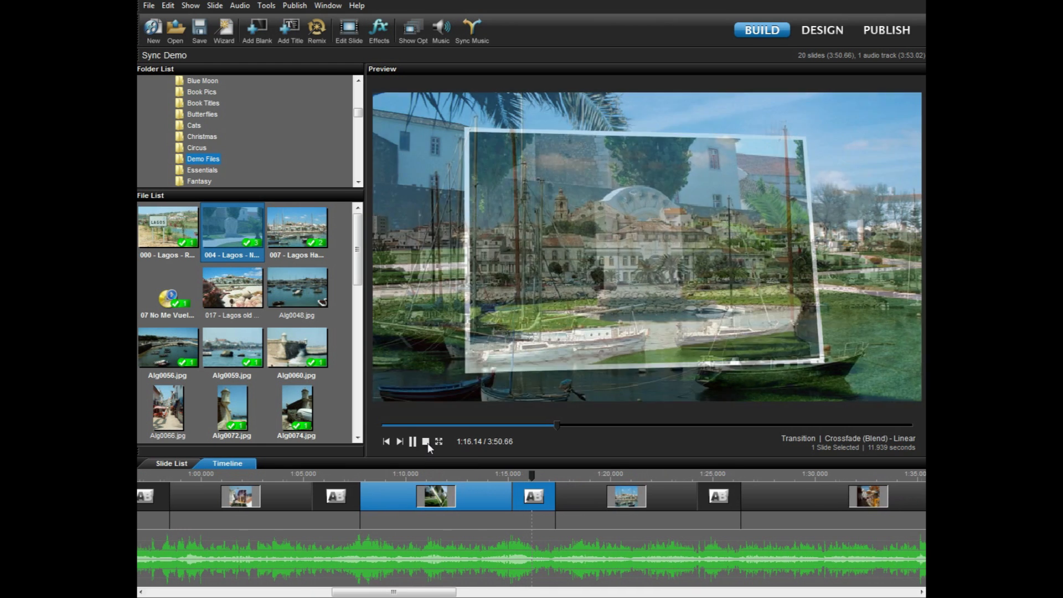
pyautogui.click(426, 442)
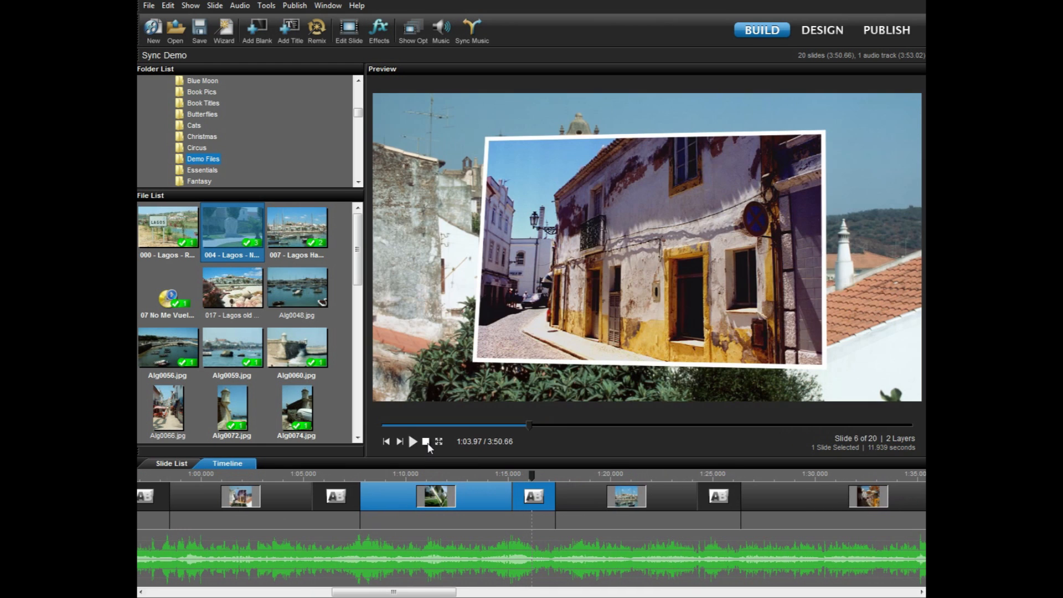
# - Reopen slide 7's options, preview the slide, and add a keyframe to the Alg0188 layer at about 6.854 s
pyautogui.doubleClick(474, 497)
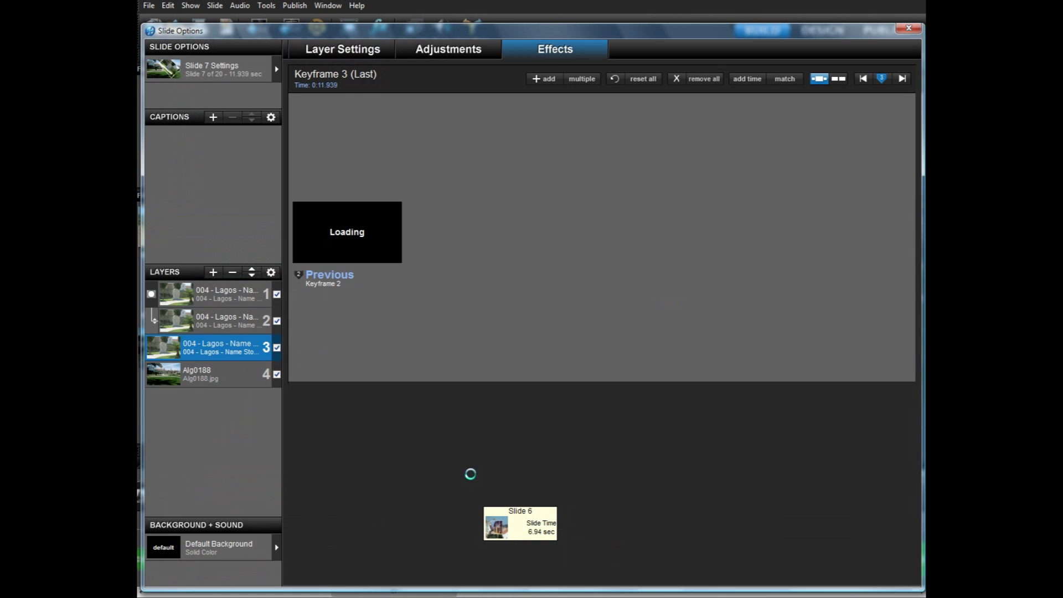
pyautogui.click(231, 372)
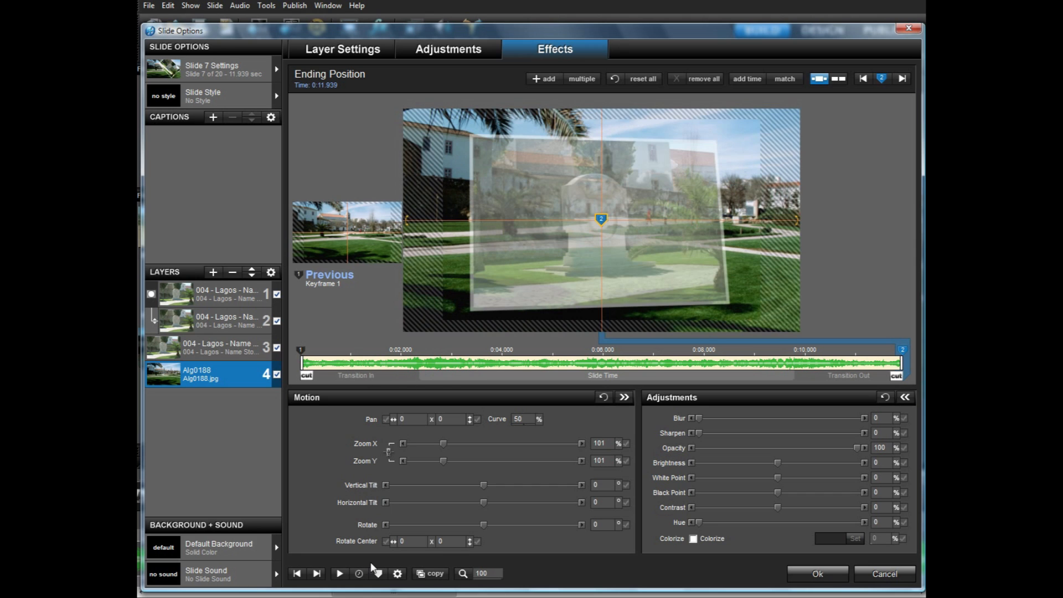
pyautogui.click(341, 574)
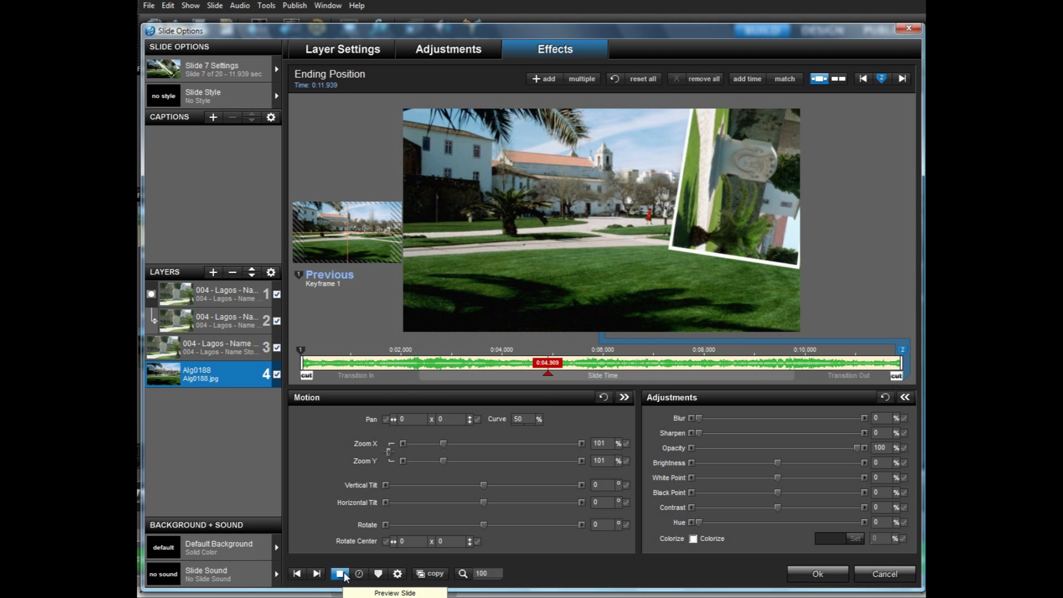
pyautogui.doubleClick(647, 355)
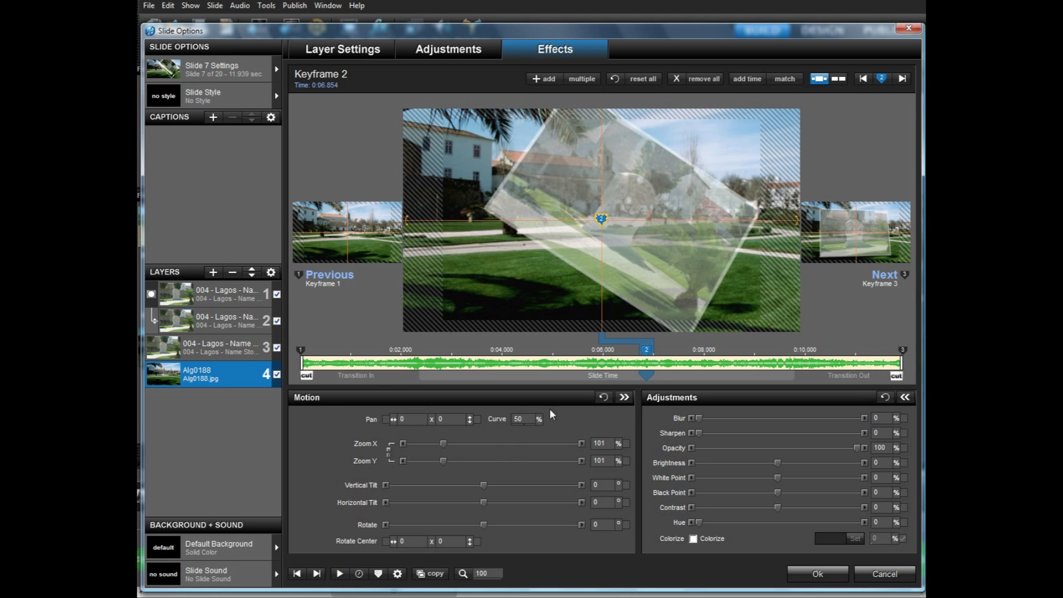
# - Copy the Alg0188 layer's keyframe 1 settings to its next keyframe
pyautogui.click(301, 352)
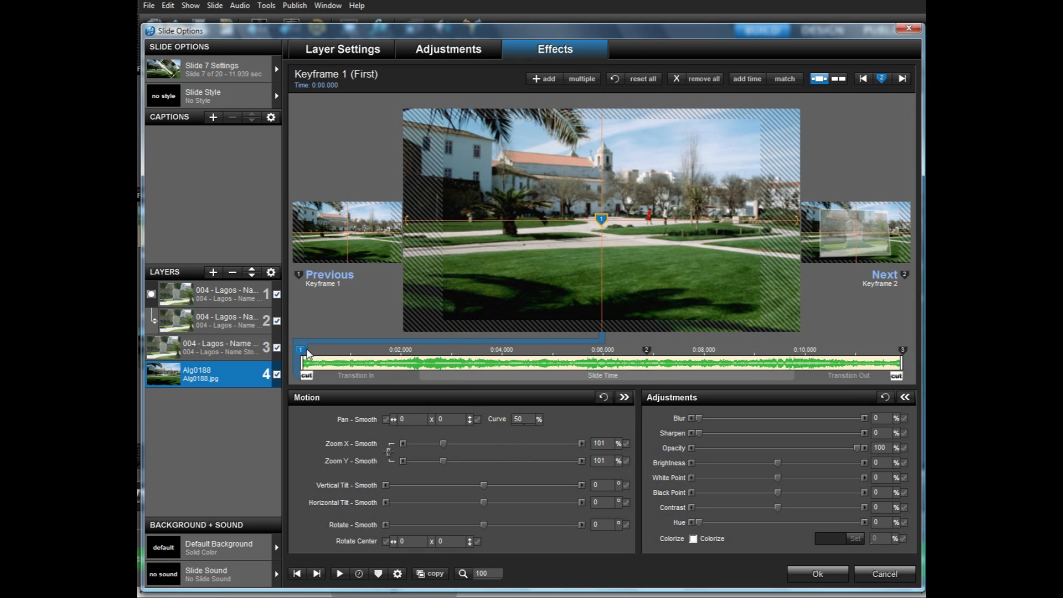
pyautogui.rightClick(302, 353)
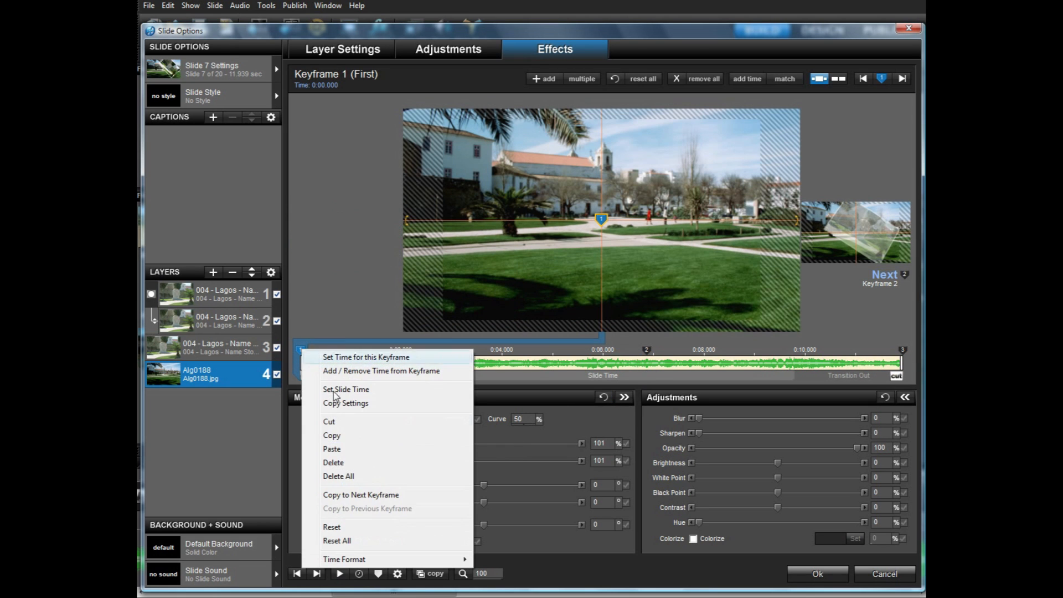
pyautogui.click(370, 496)
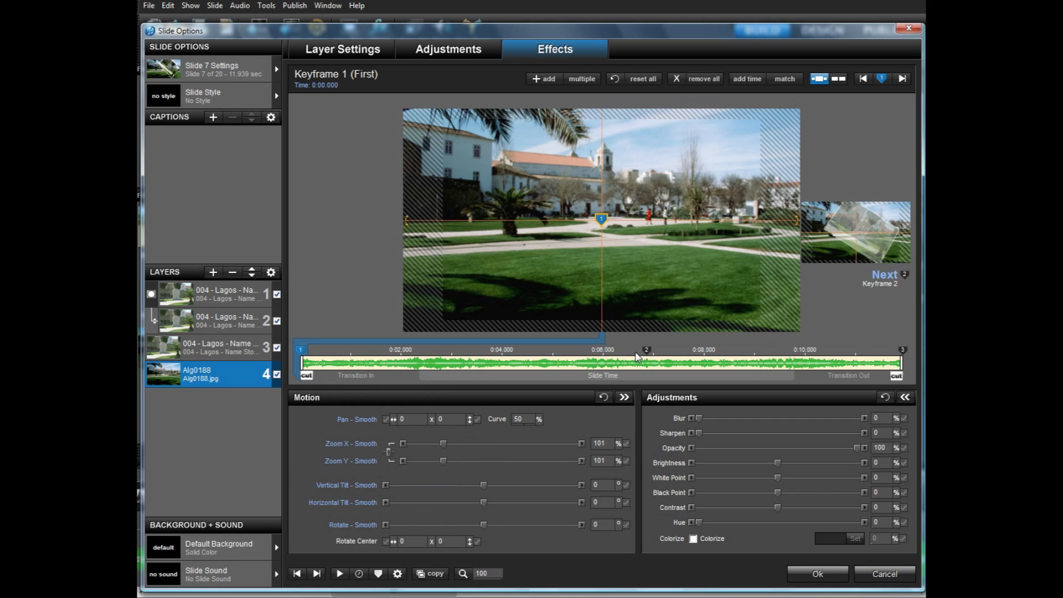
# - Set the Alg0188 layer's zoom to 120% at keyframe 2 and copy those settings to the last keyframe
pyautogui.click(300, 350)
pyautogui.click(646, 350)
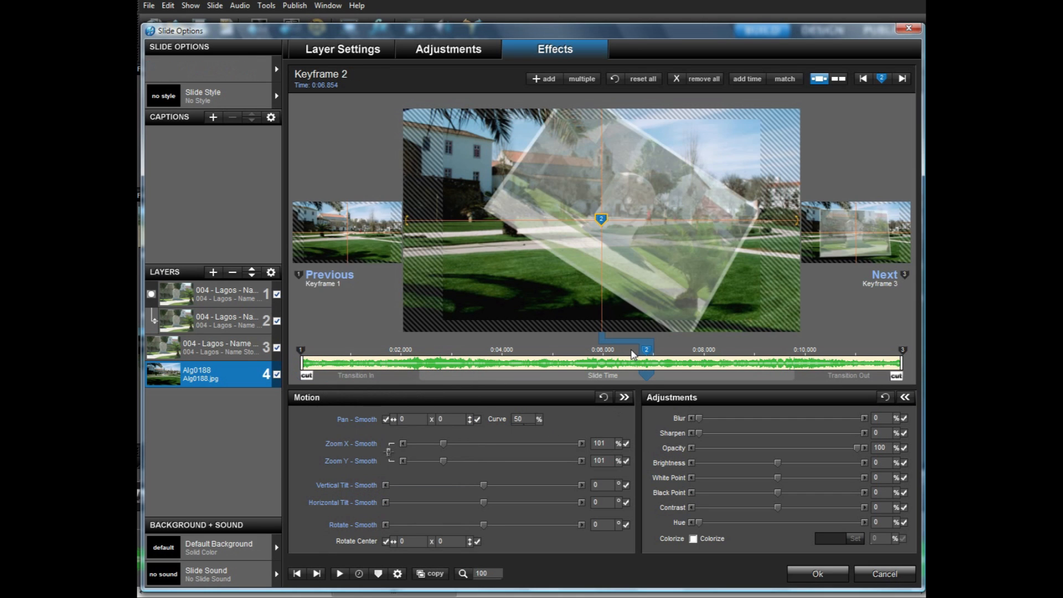
pyautogui.click(603, 446)
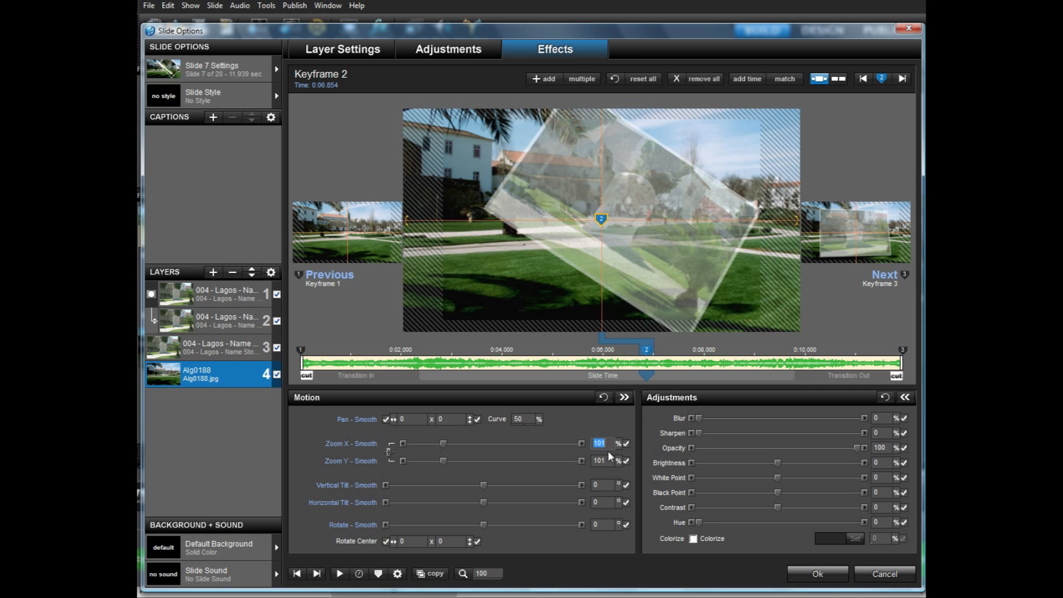
pyautogui.write('120')
pyautogui.press('Return')
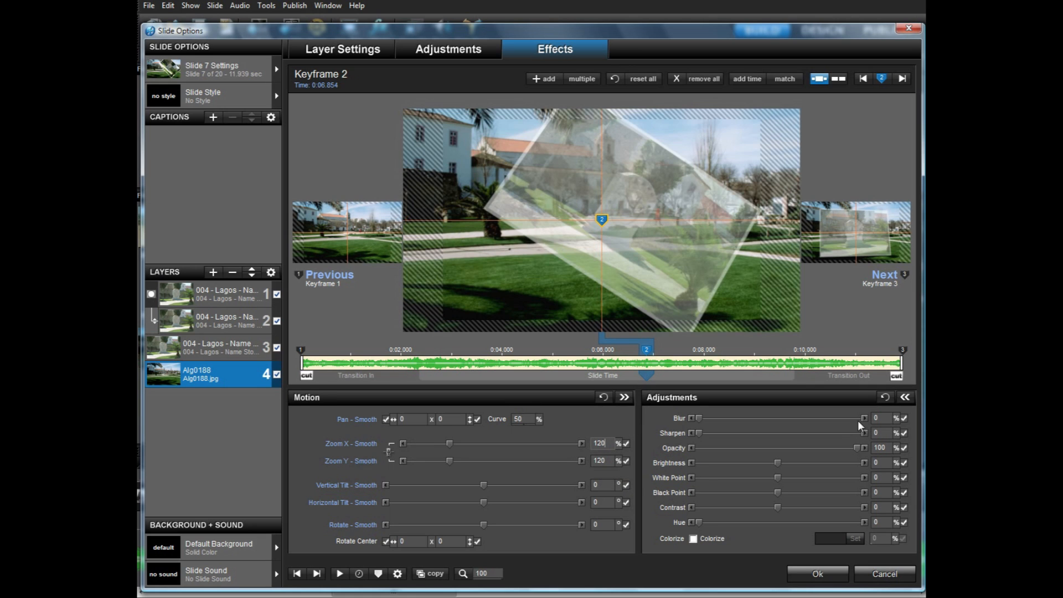
pyautogui.rightClick(647, 351)
pyautogui.click(717, 495)
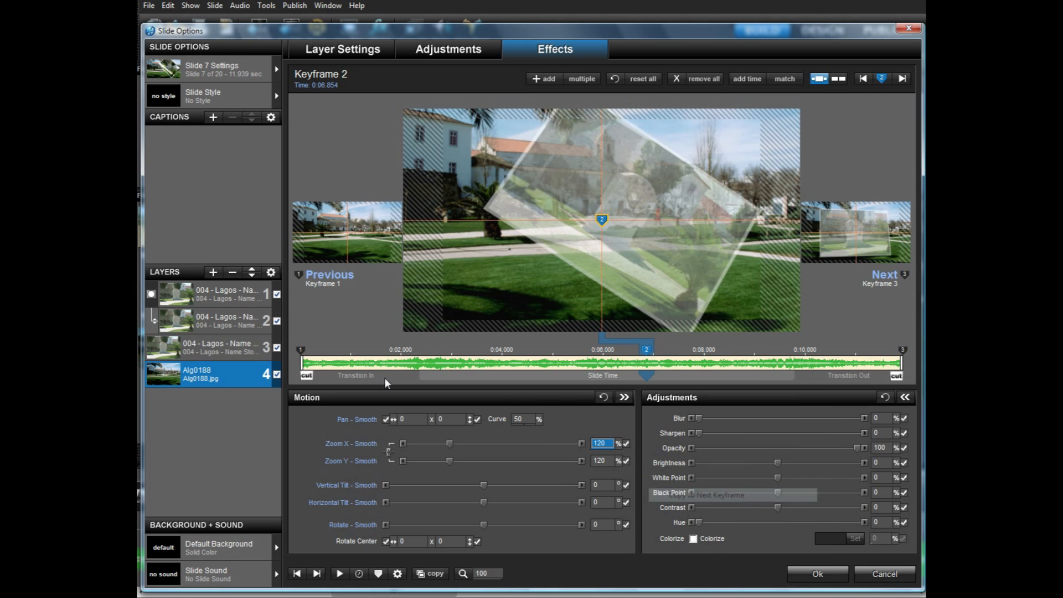
# - Pan the Alg0188 layer to about -0.46 x 5.55 at keyframe 2 and copy those settings to the last keyframe
pyautogui.moveTo(413, 378)
pyautogui.mouseDown()
pyautogui.moveTo(725, 394)
pyautogui.moveTo(482, 394)
pyautogui.moveTo(632, 394)
pyautogui.moveTo(511, 394)
pyautogui.mouseUp()
pyautogui.click(656, 215)
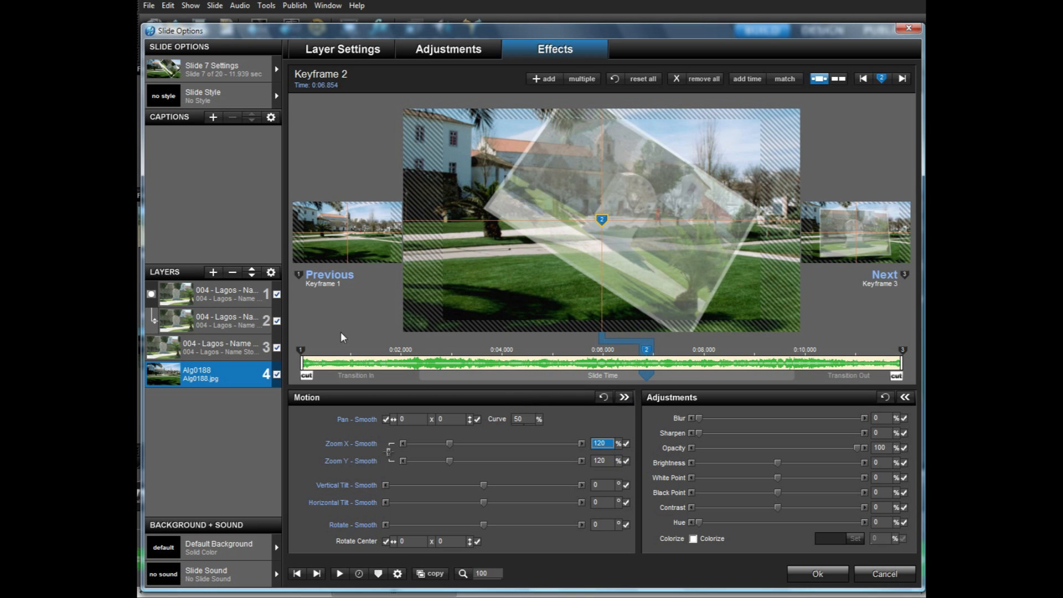
pyautogui.click(317, 353)
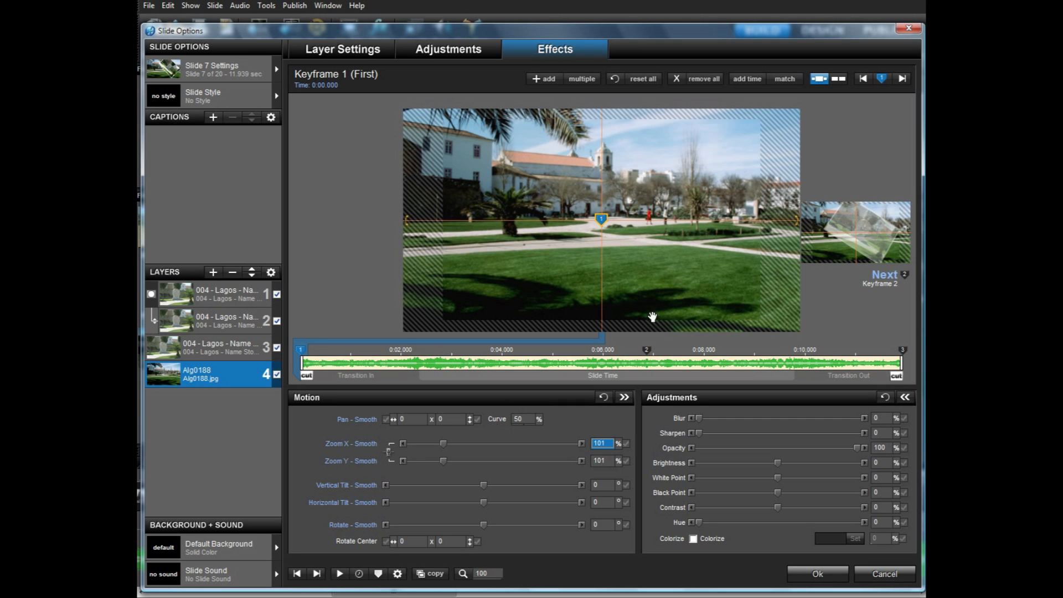
pyautogui.click(646, 350)
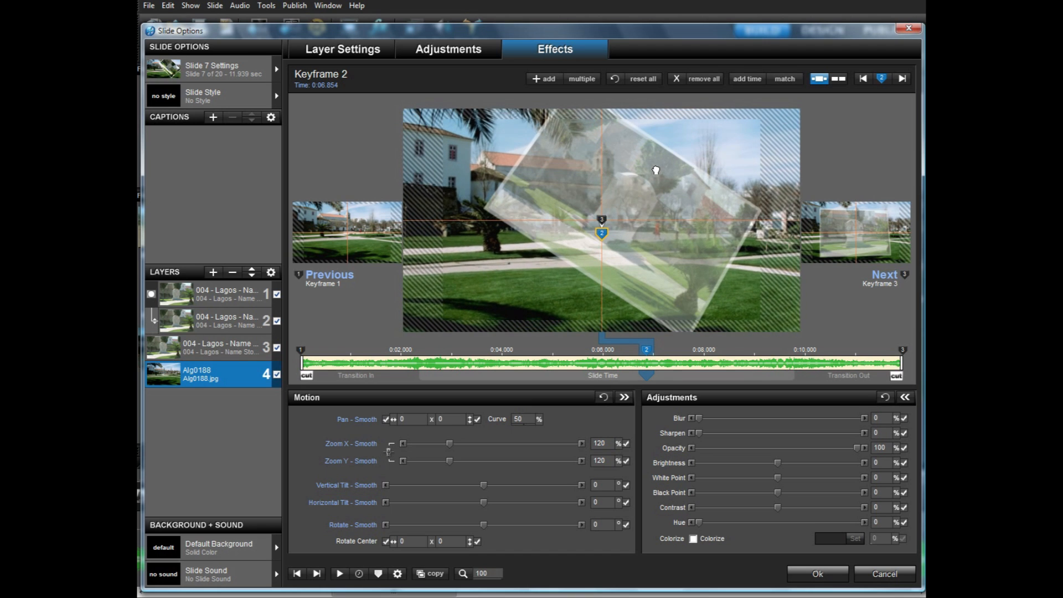
pyautogui.moveTo(655, 169); pyautogui.dragTo(653, 172)
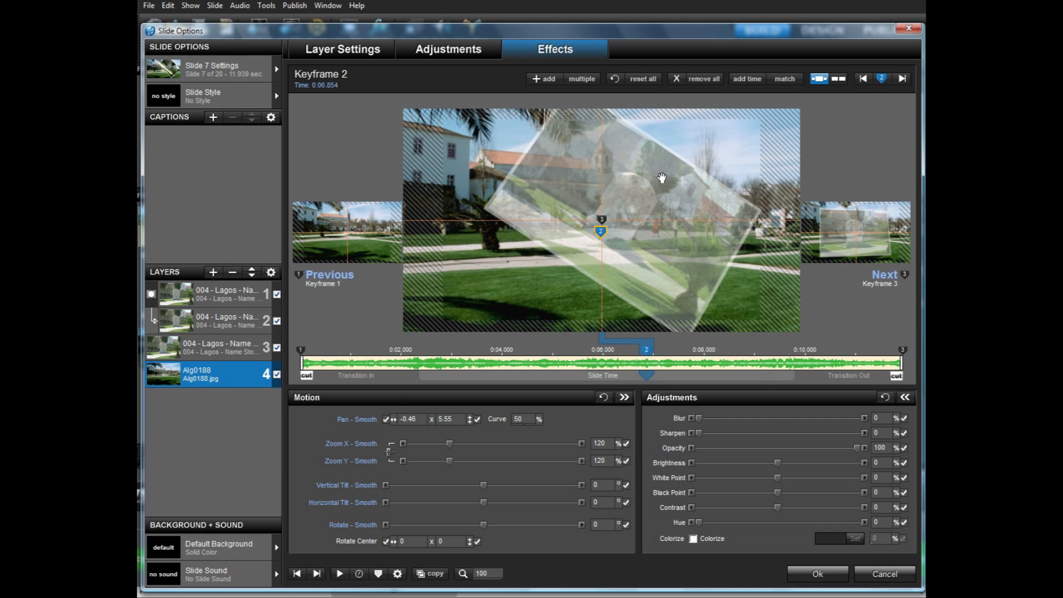
pyautogui.rightClick(648, 351)
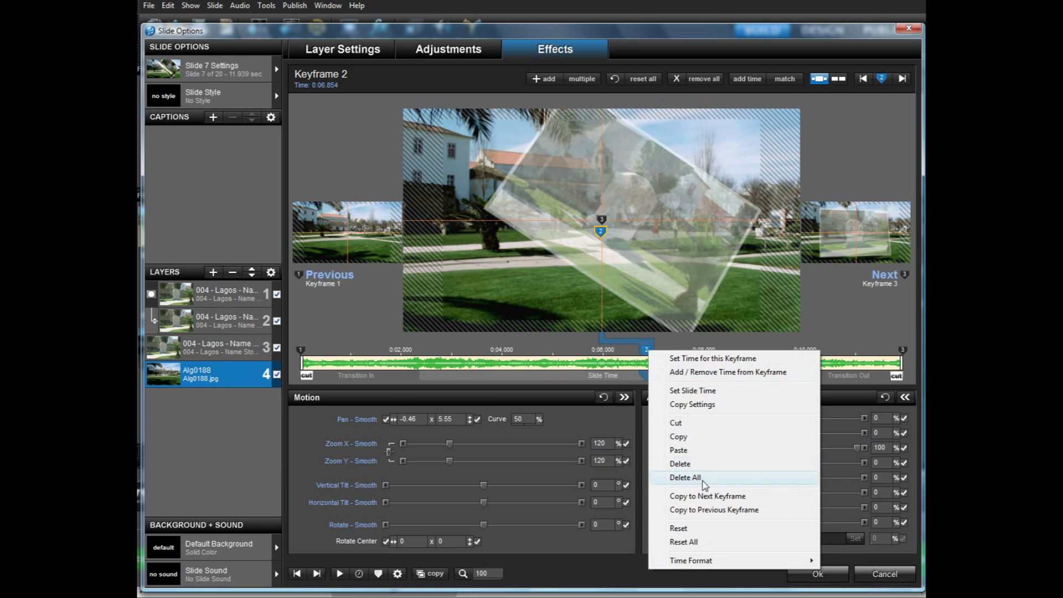
pyautogui.click(712, 497)
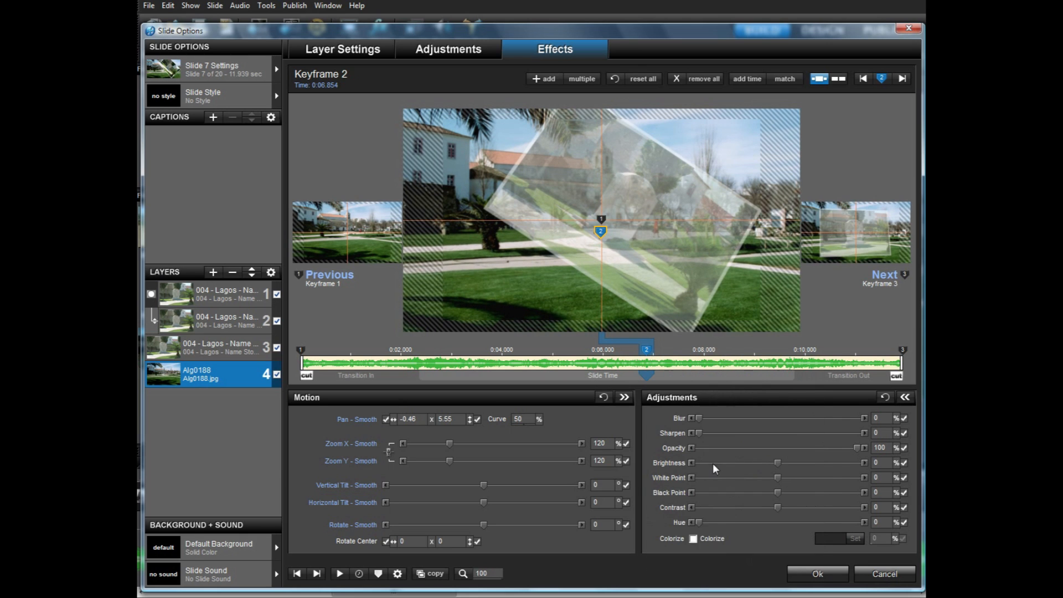
# - Preview slide 7, apply its changes, and play the show from slide 7 through to the end of slide 8
pyautogui.click(340, 574)
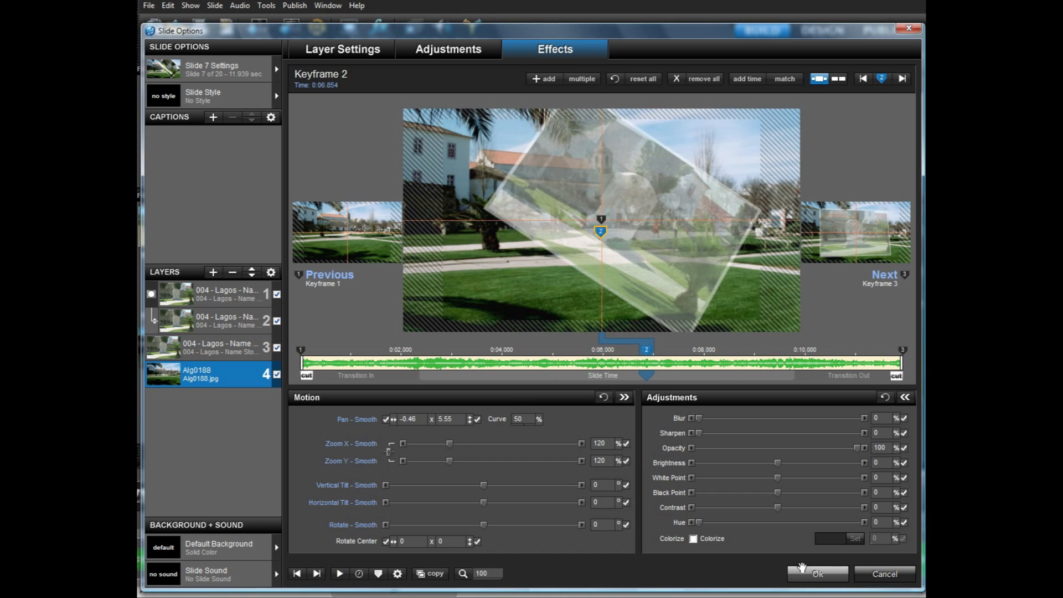
pyautogui.click(802, 570)
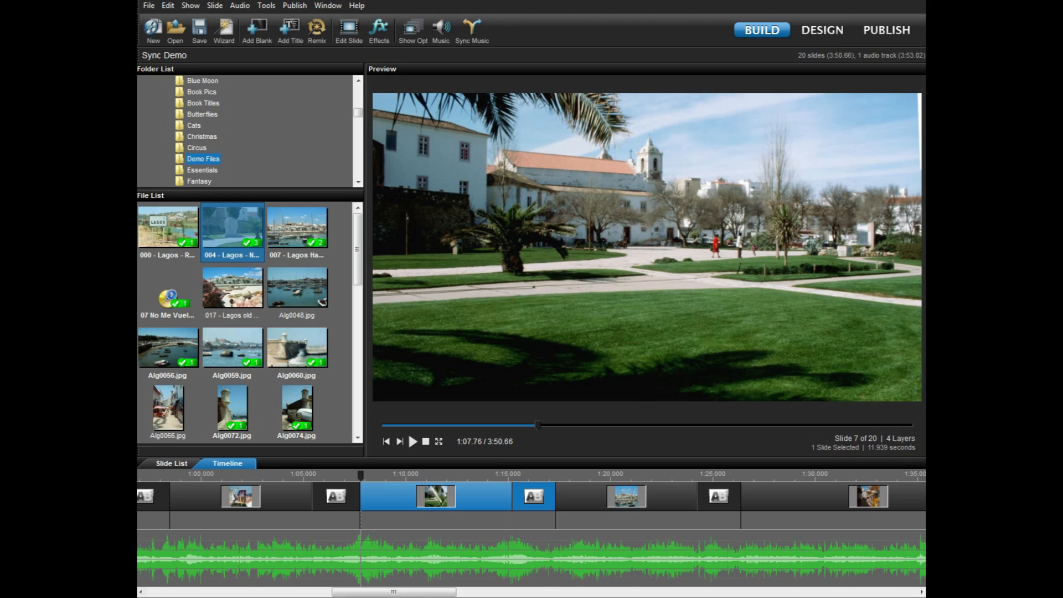
pyautogui.moveTo(409, 594); pyautogui.dragTo(449, 594)
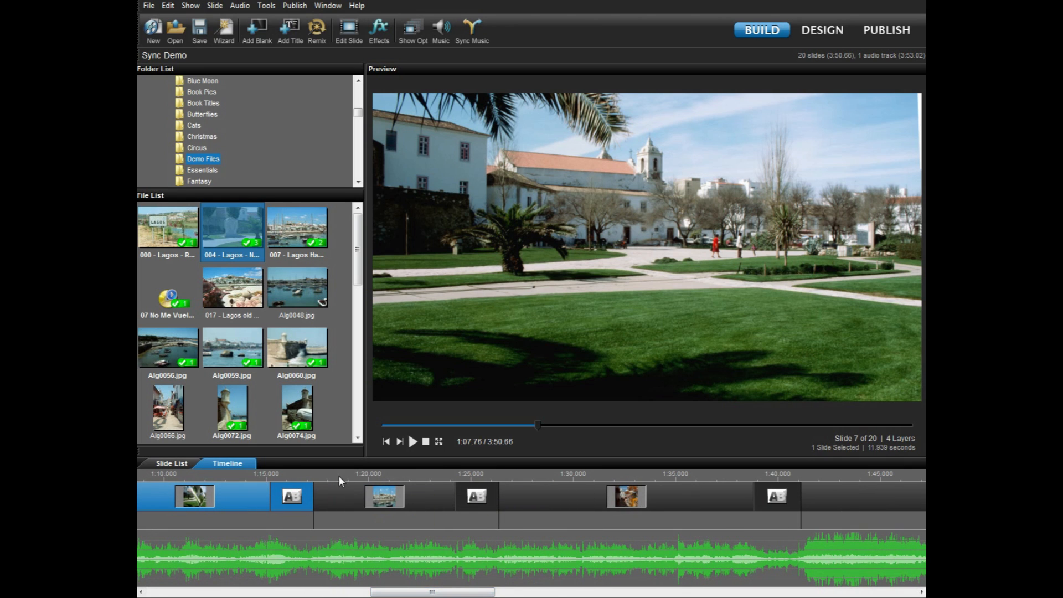
pyautogui.click(256, 475)
pyautogui.click(410, 442)
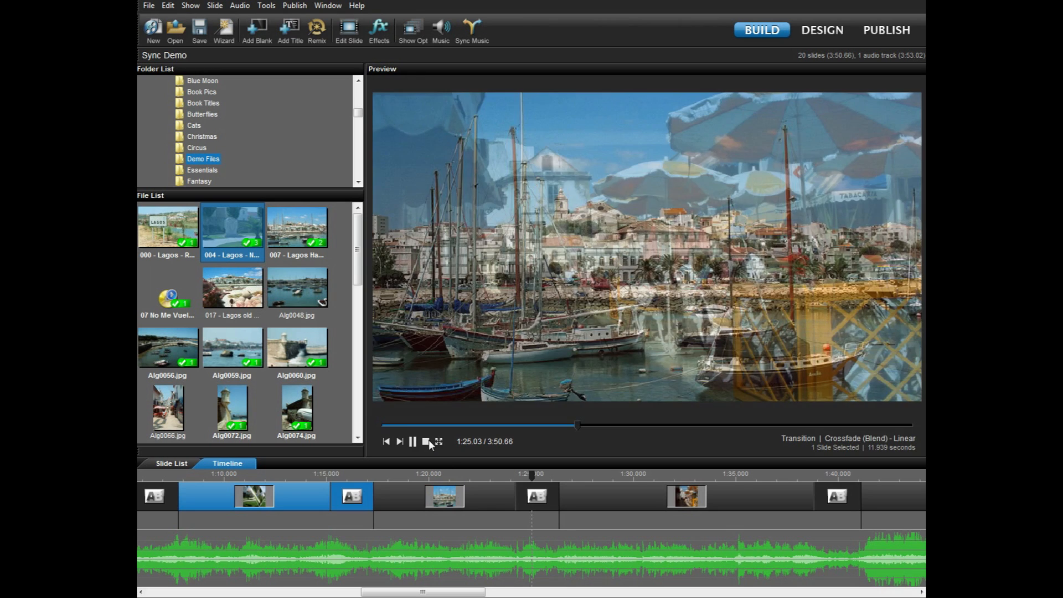
pyautogui.click(426, 442)
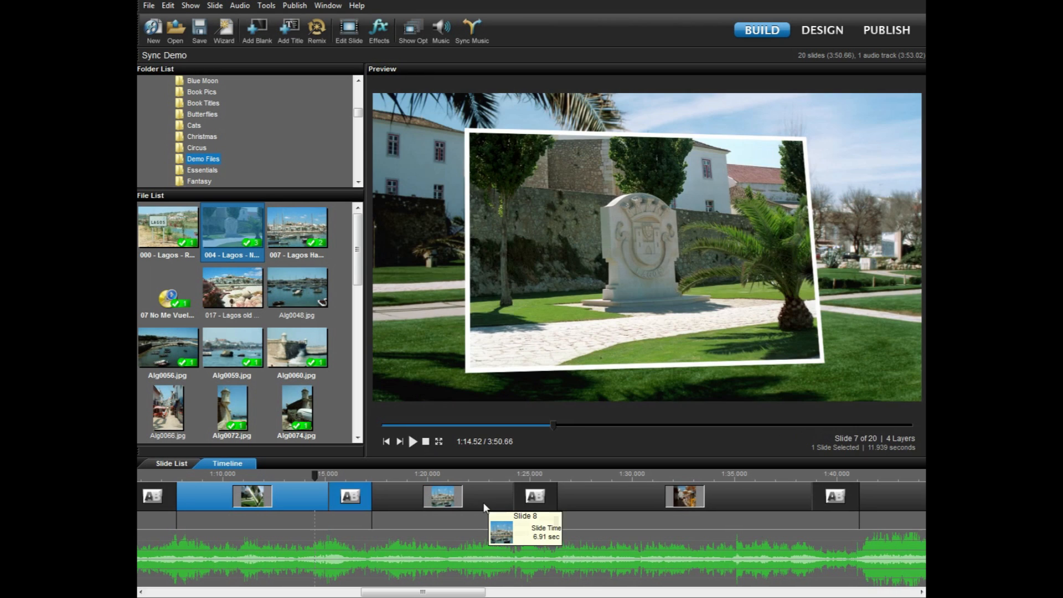
# - Open slide 8's options and set the Lagos Harbour layer's ending zoom to 125%
pyautogui.doubleClick(483, 503)
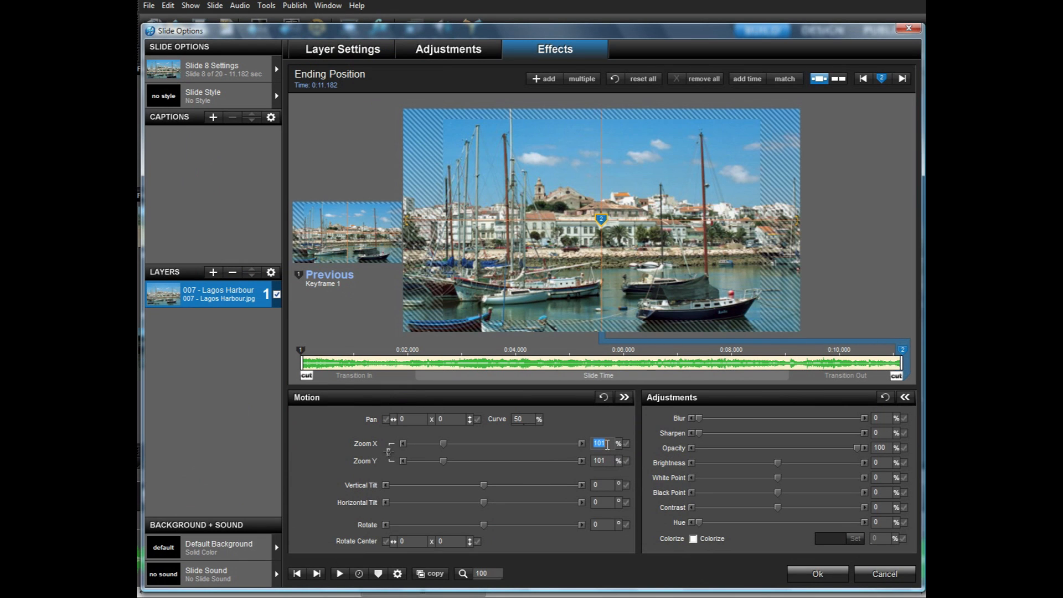
pyautogui.write('125')
pyautogui.press('Return')
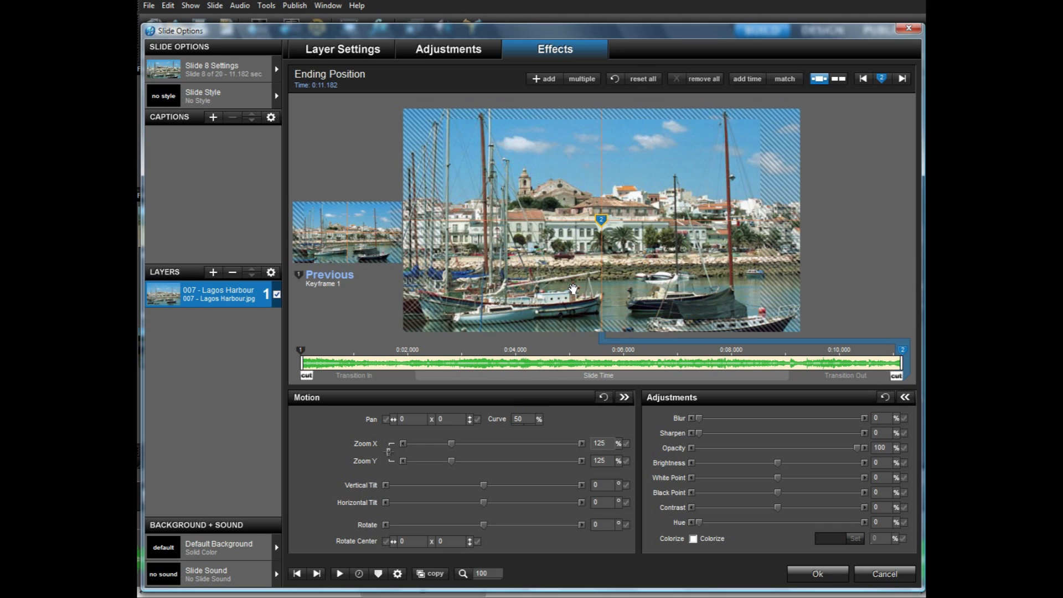
# - Pan the harbour photo's ending position to about 3.59 x 4.44, apply the change, and play the show from the end of slide 7
pyautogui.click(314, 358)
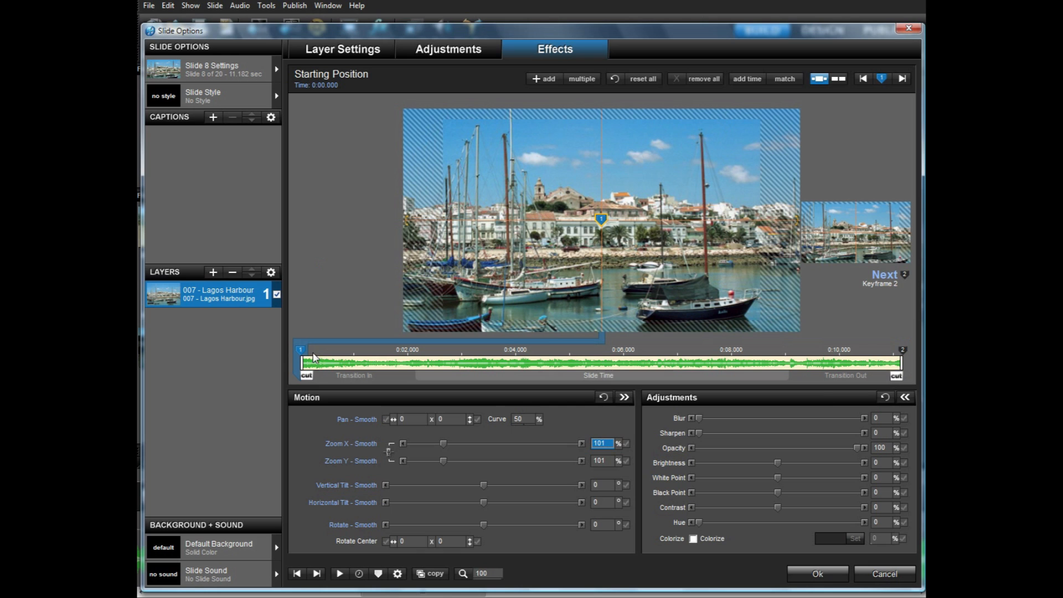
pyautogui.click(889, 356)
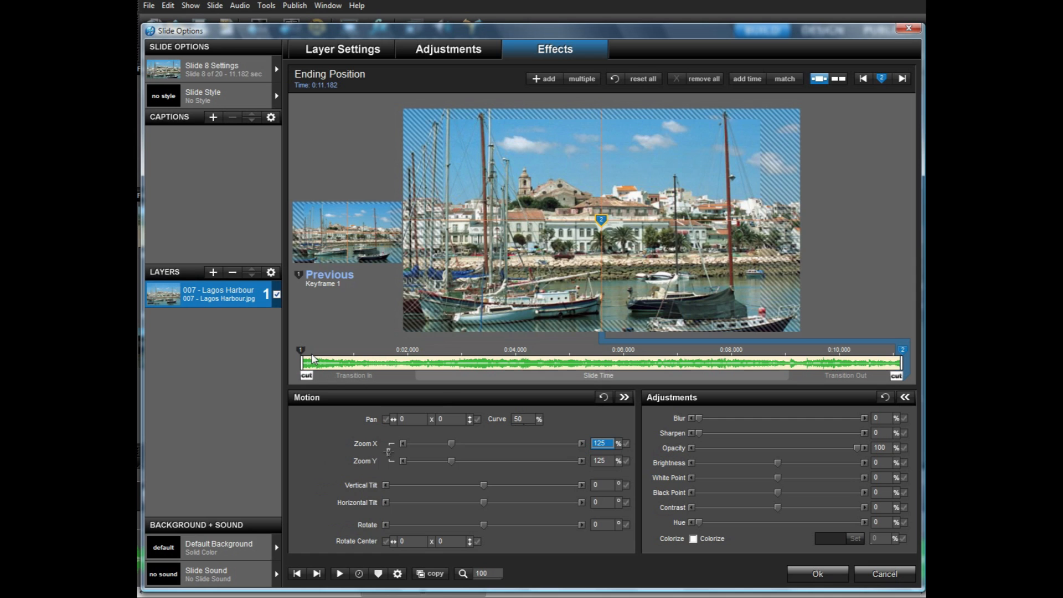
pyautogui.click(314, 357)
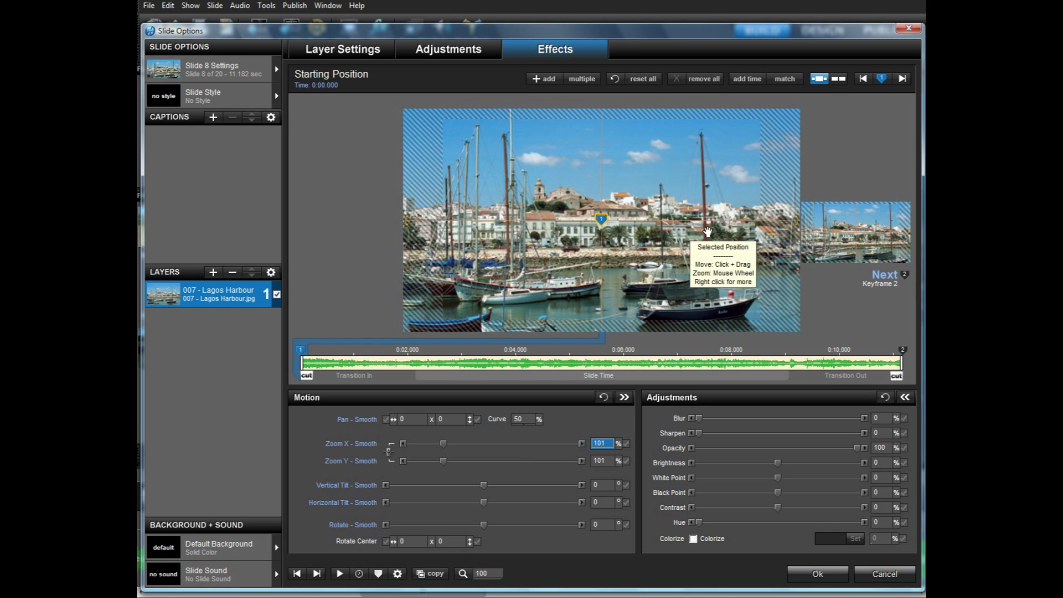
pyautogui.click(893, 356)
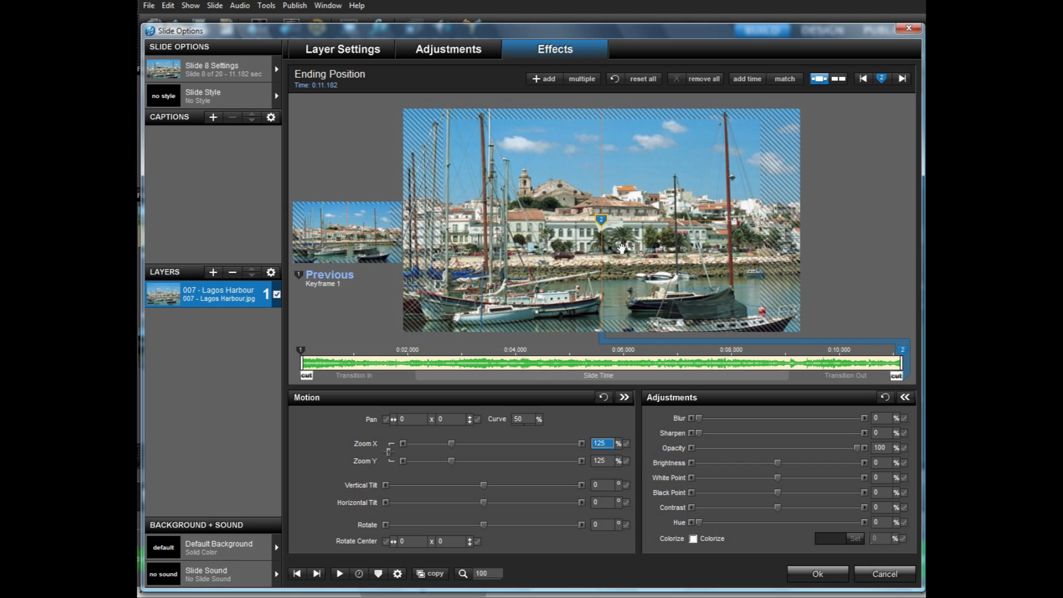
pyautogui.moveTo(604, 221); pyautogui.dragTo(618, 231)
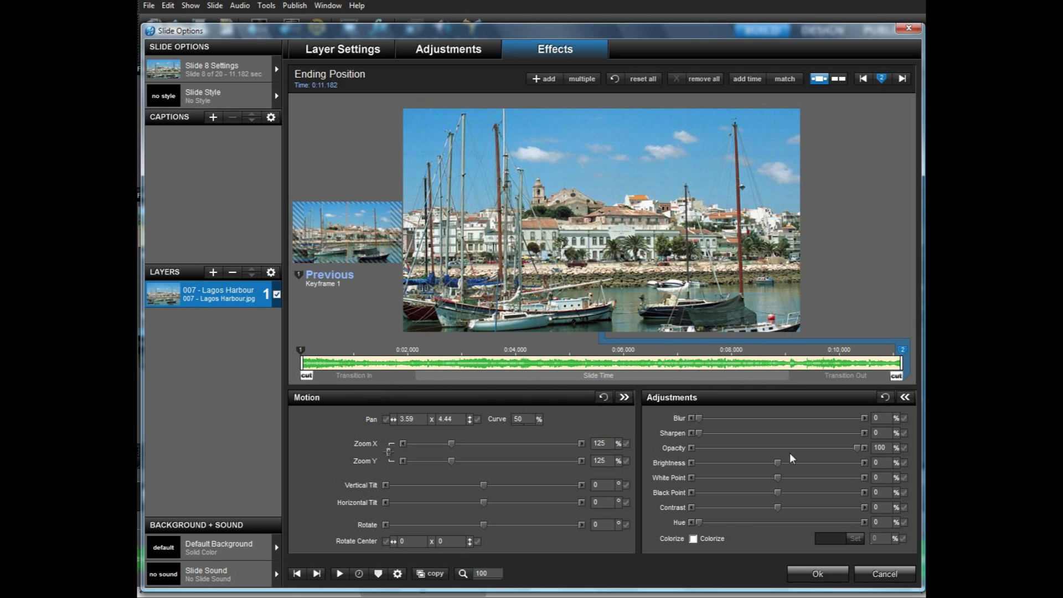
pyautogui.click(806, 573)
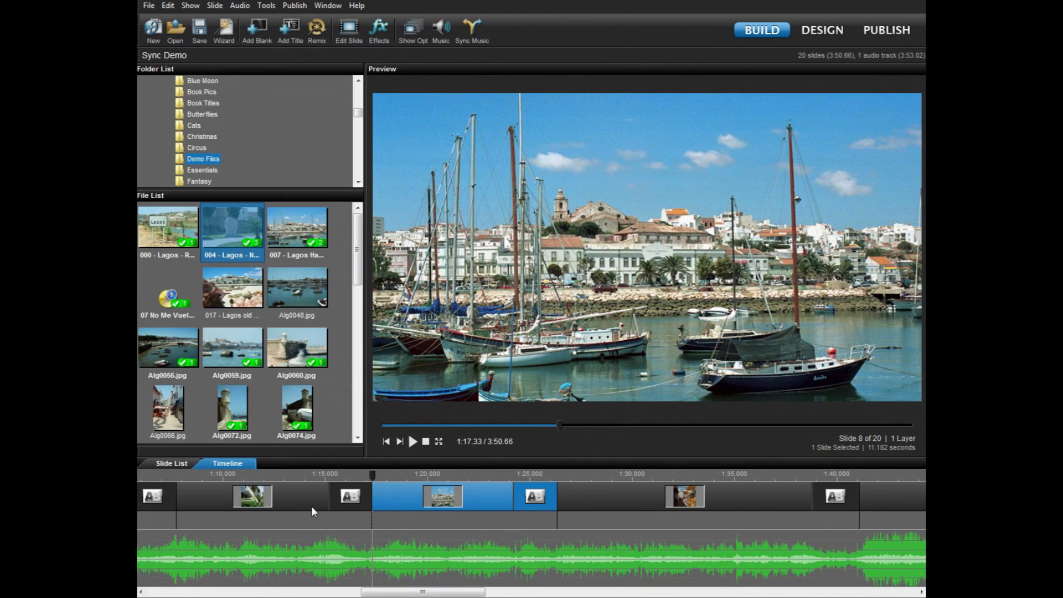
pyautogui.click(314, 476)
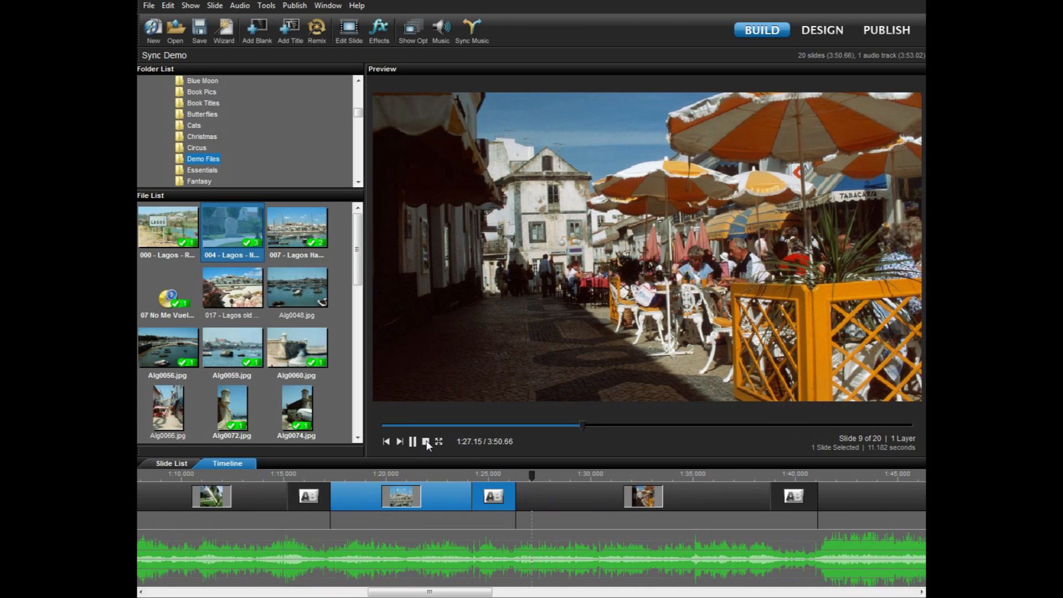
# - Check slide 9's options and add Alg0134.jpg, Alg0066.jpg and Alg0197.jpg to that slide as layers
pyautogui.doubleClick(565, 501)
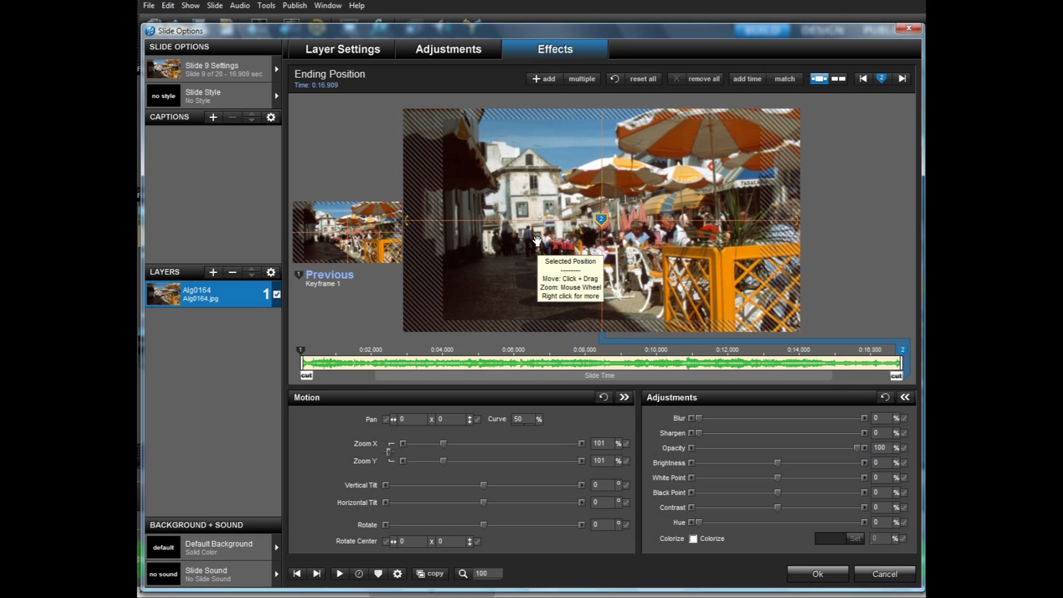
pyautogui.click(831, 572)
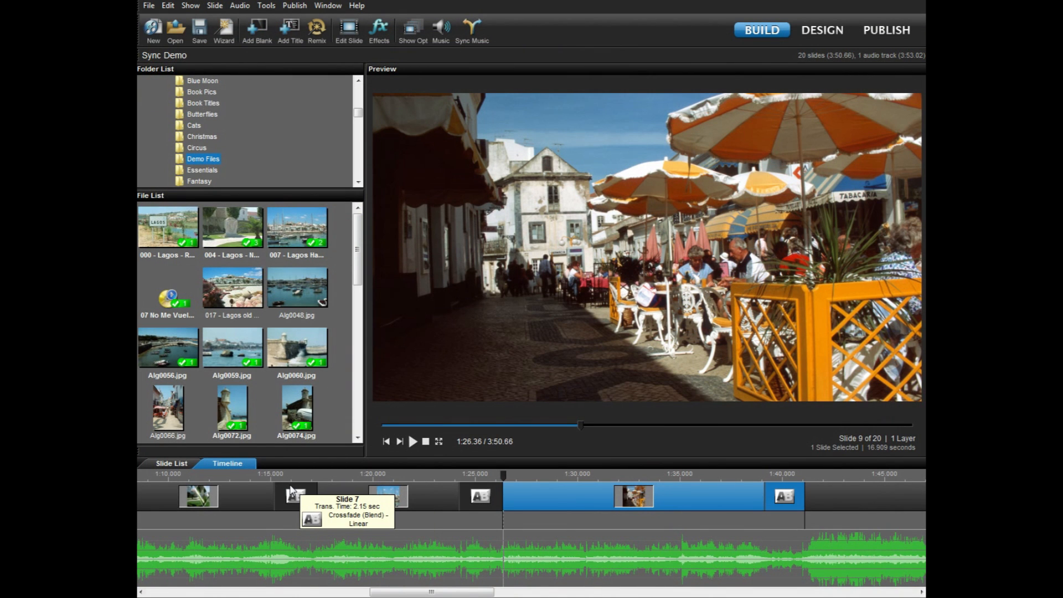
pyautogui.moveTo(355, 239); pyautogui.dragTo(364, 293)
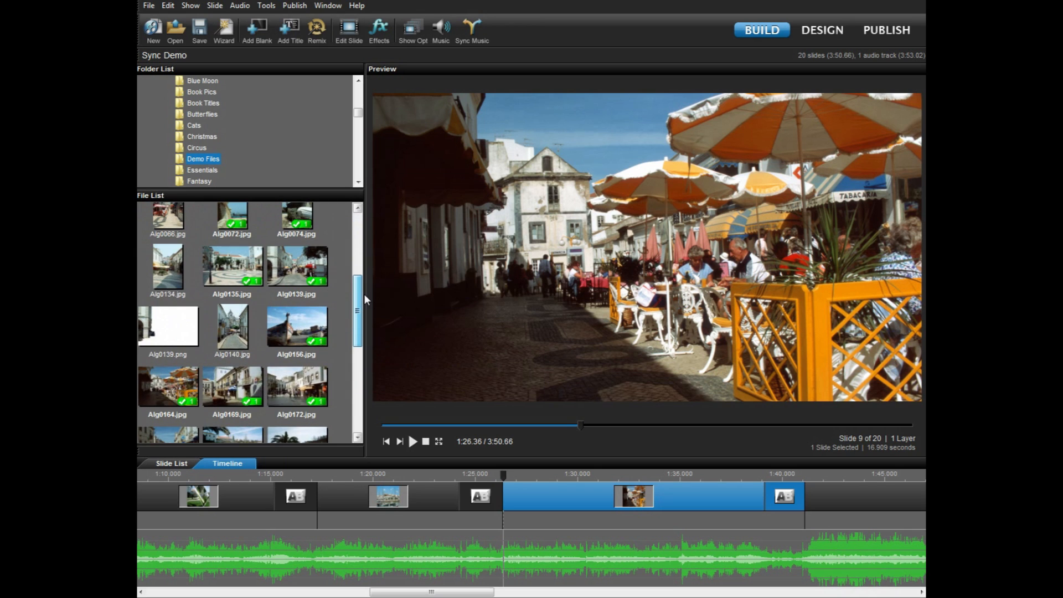
pyautogui.click(165, 280)
pyautogui.moveTo(540, 536); pyautogui.dragTo(550, 506)
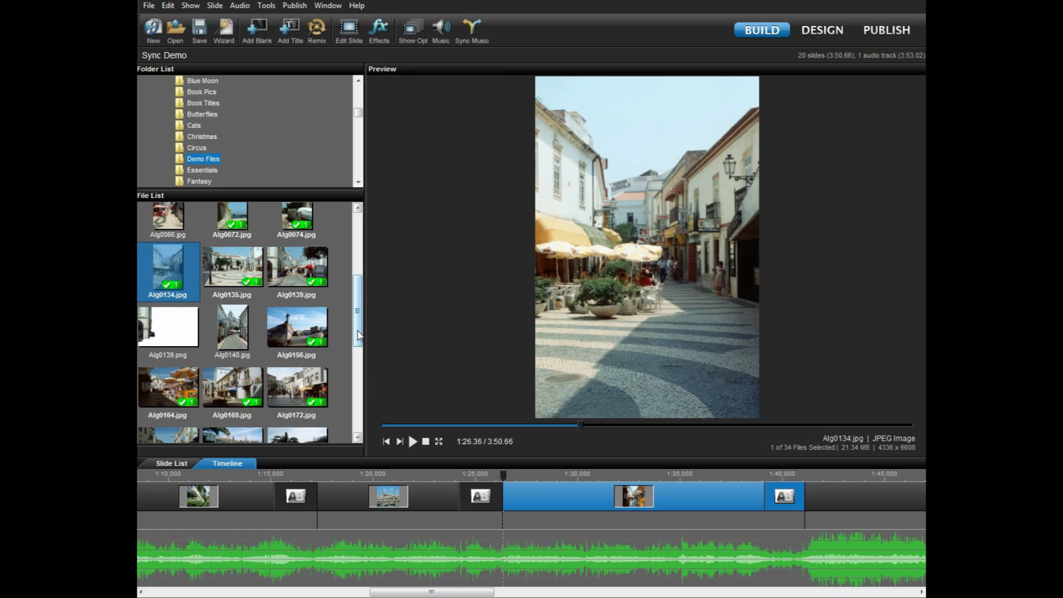
pyautogui.scroll(1, 358, 326)
pyautogui.scroll(4, 358, 327)
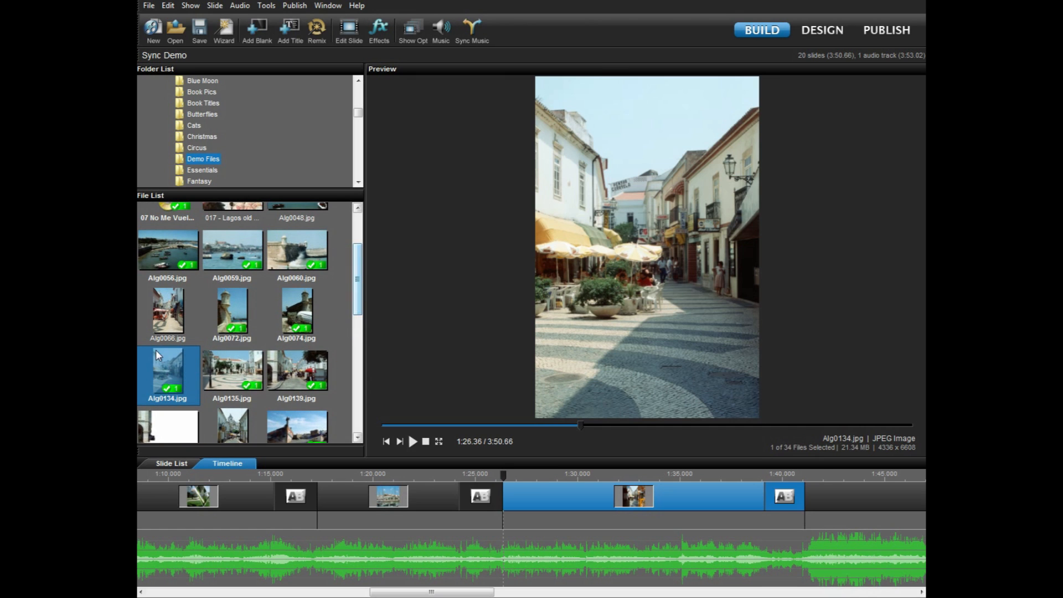
pyautogui.click(169, 314)
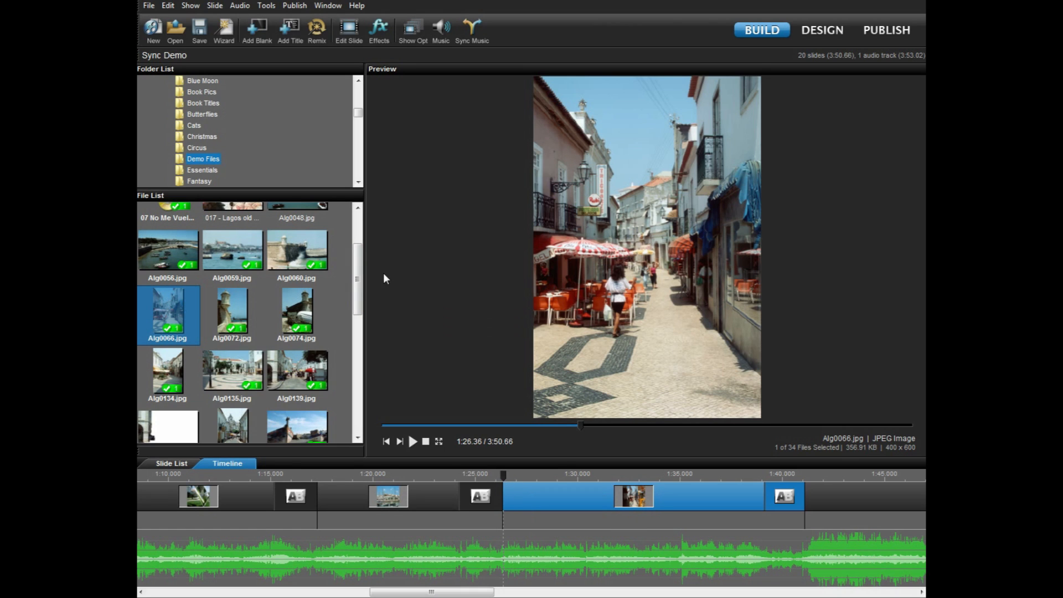
pyautogui.moveTo(357, 264); pyautogui.dragTo(357, 370)
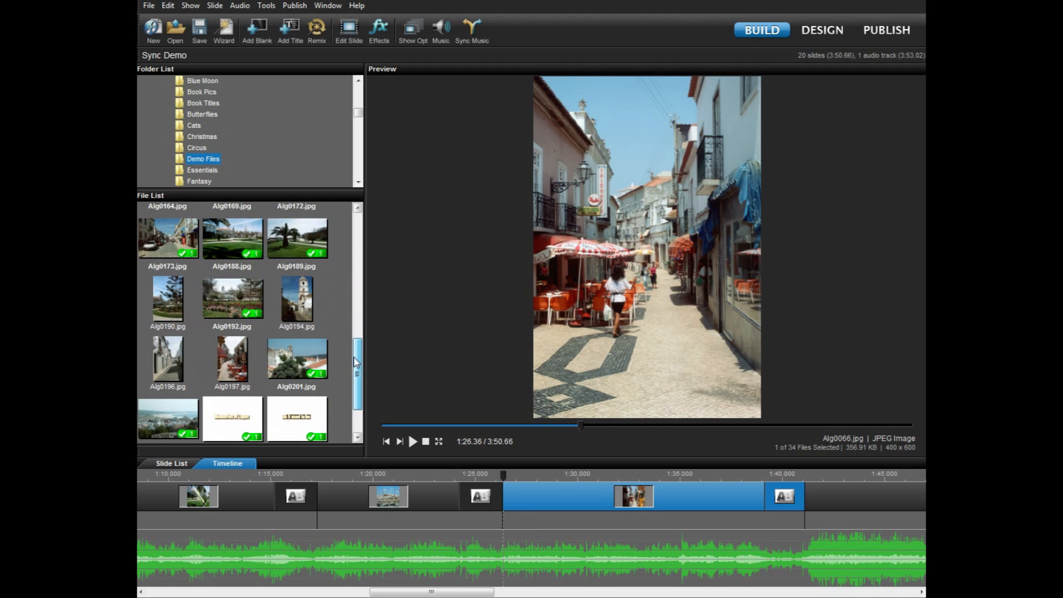
pyautogui.click(235, 350)
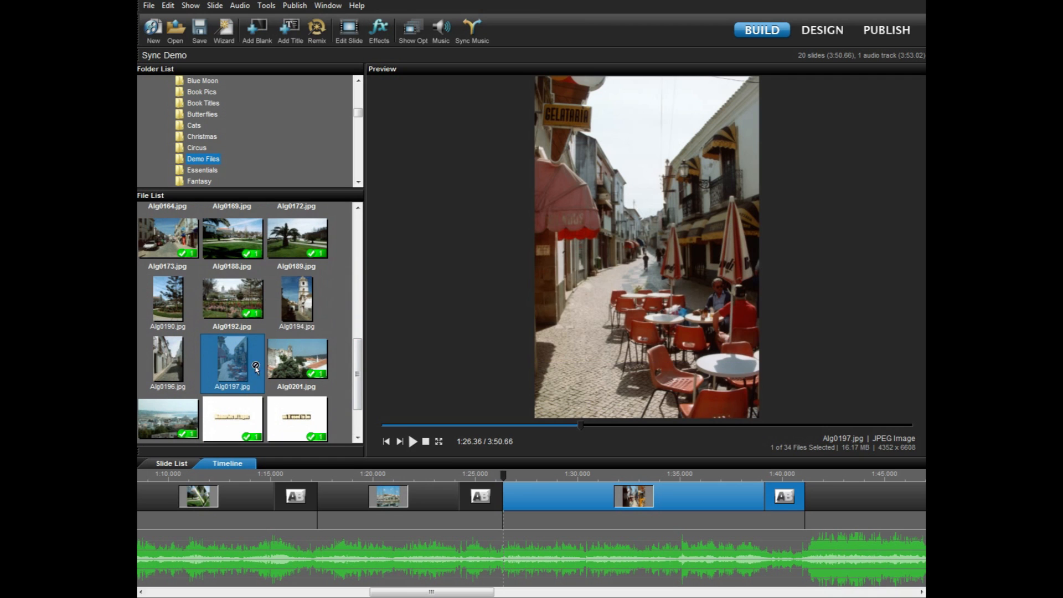
# - Open slide 9's options and give the Alg0197 layer a vignette with a solid white color
pyautogui.doubleClick(562, 500)
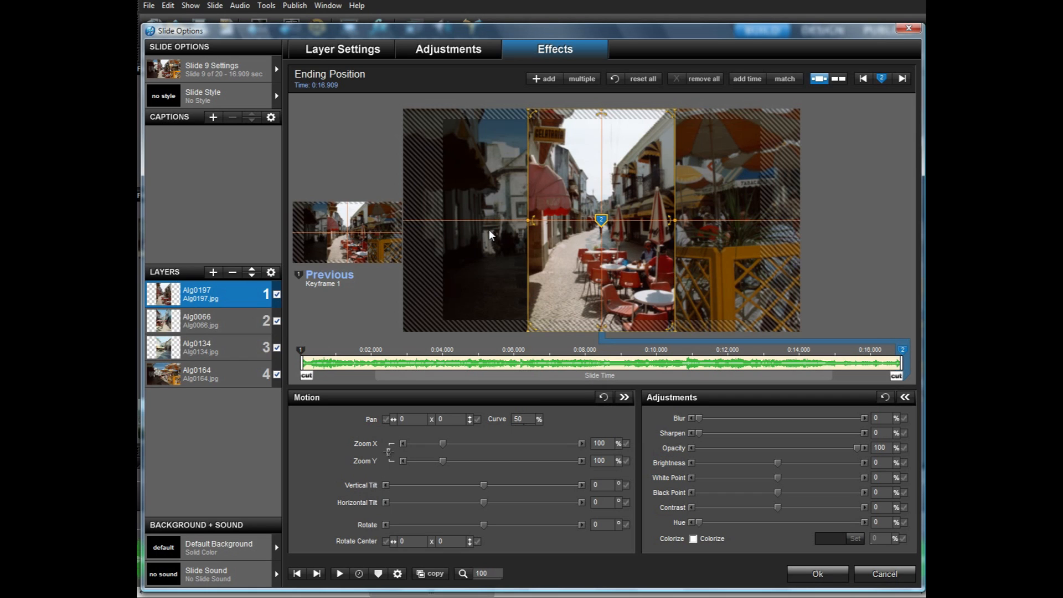
pyautogui.click(424, 49)
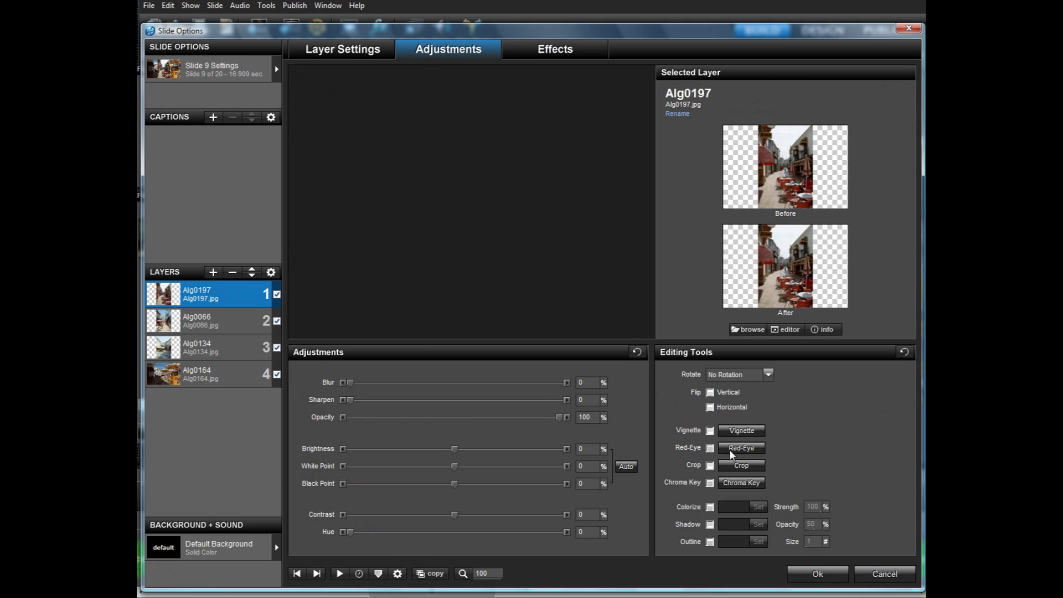
pyautogui.click(740, 430)
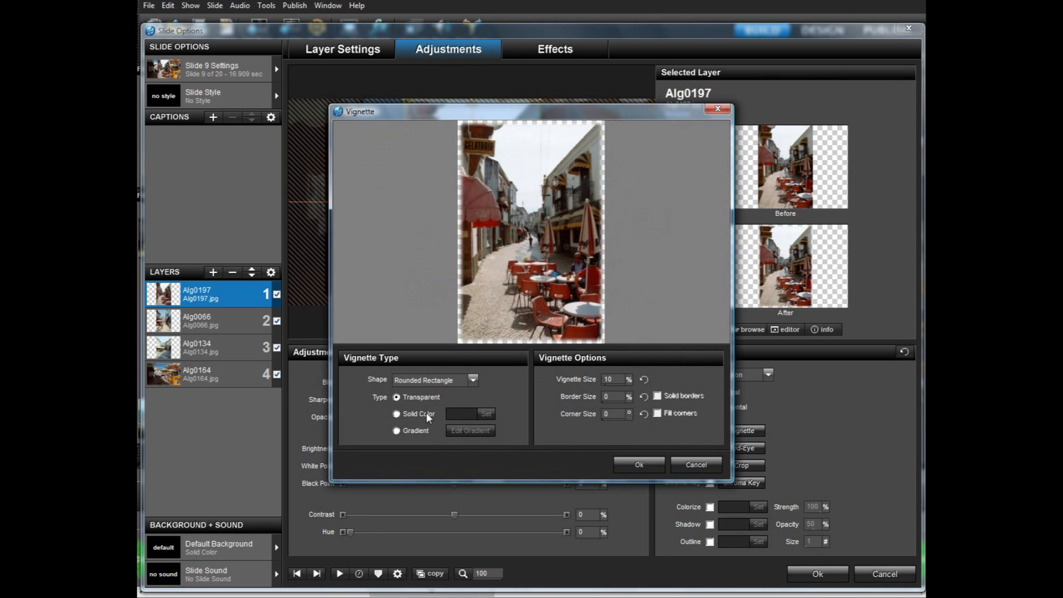
pyautogui.click(426, 413)
pyautogui.click(487, 417)
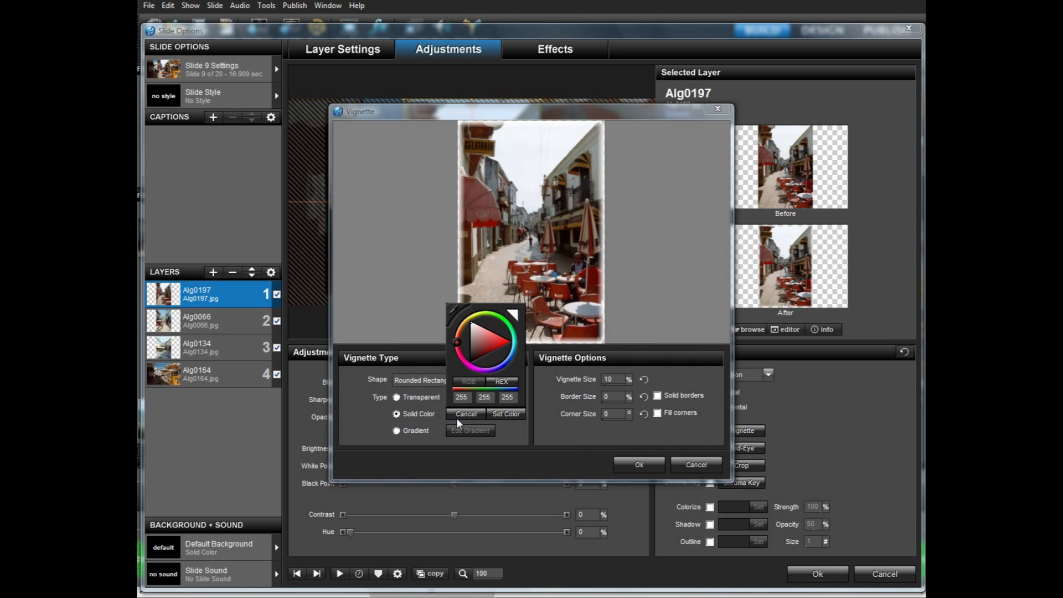
pyautogui.click(495, 415)
# - Set the Alg0197 vignette size to 0% and border size to 4% with solid borders, and apply the vignette
pyautogui.click(613, 380)
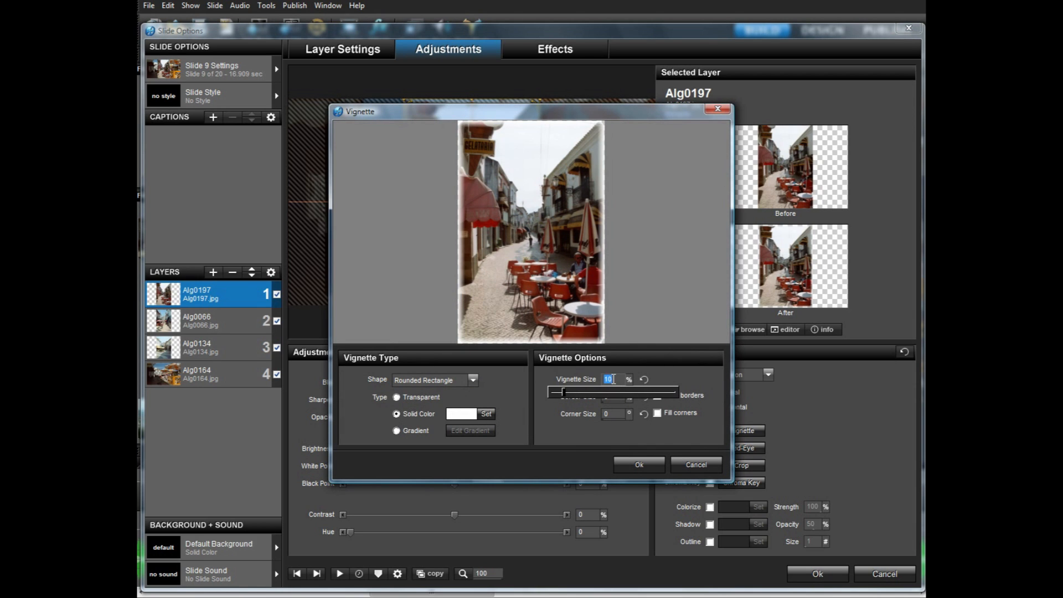
pyautogui.write('0')
pyautogui.click(614, 396)
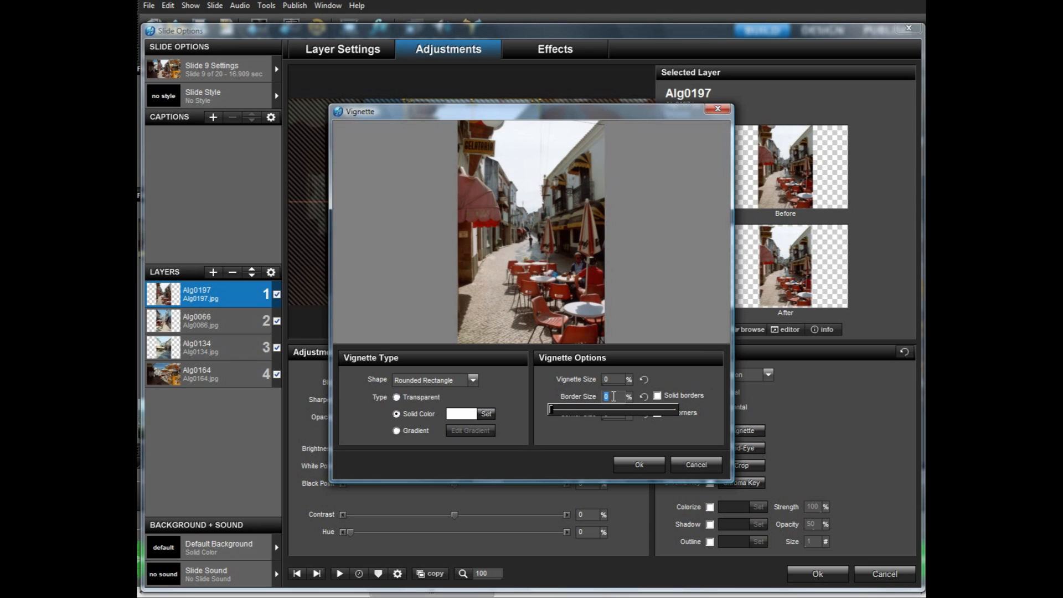
pyautogui.write('4')
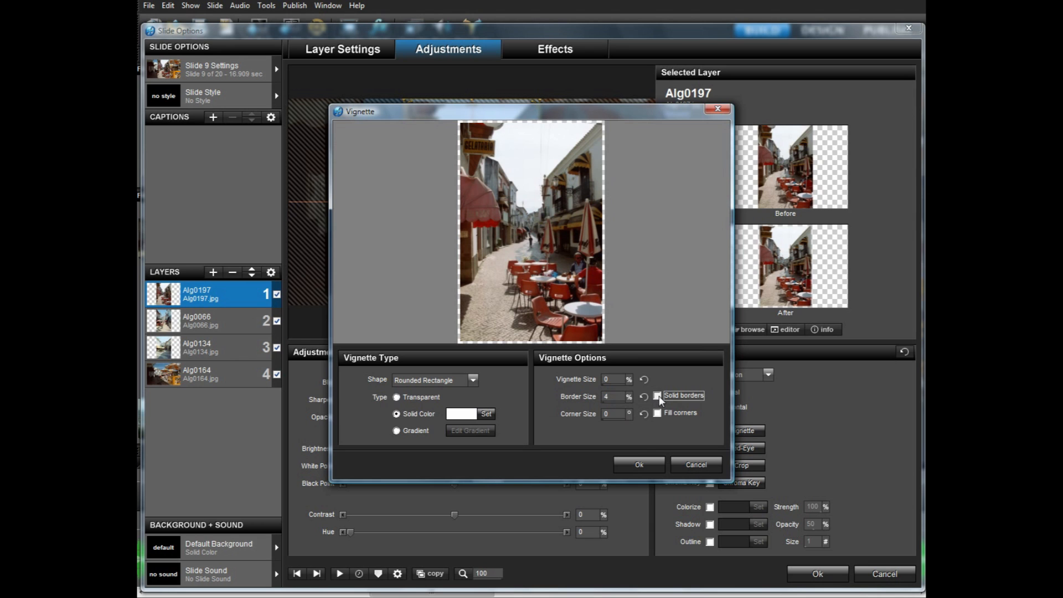
pyautogui.click(644, 461)
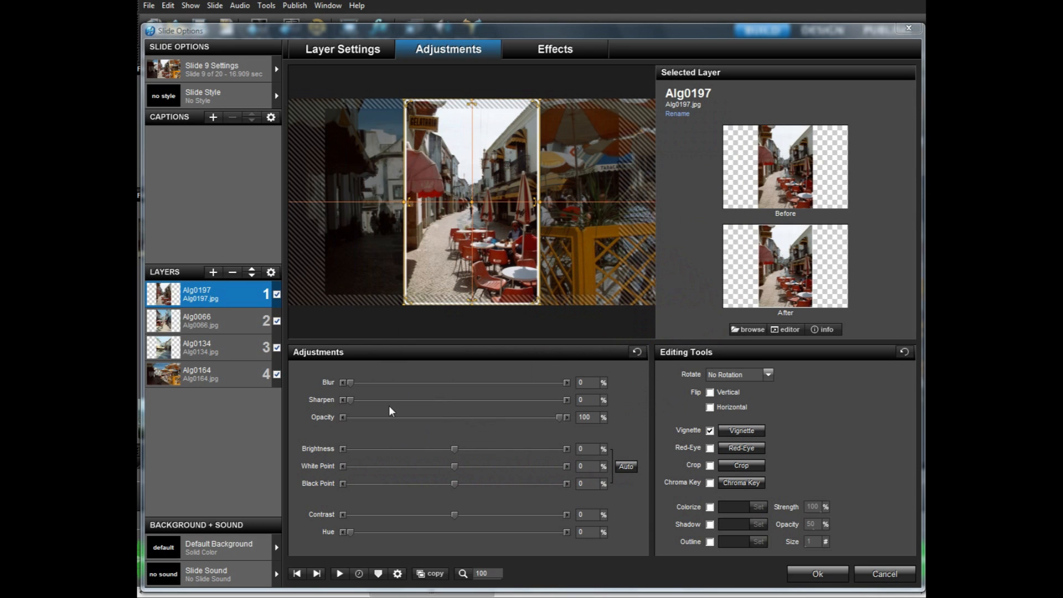
# - Give slide 9's Alg0066 layer a vignette with a solid white color
pyautogui.click(211, 324)
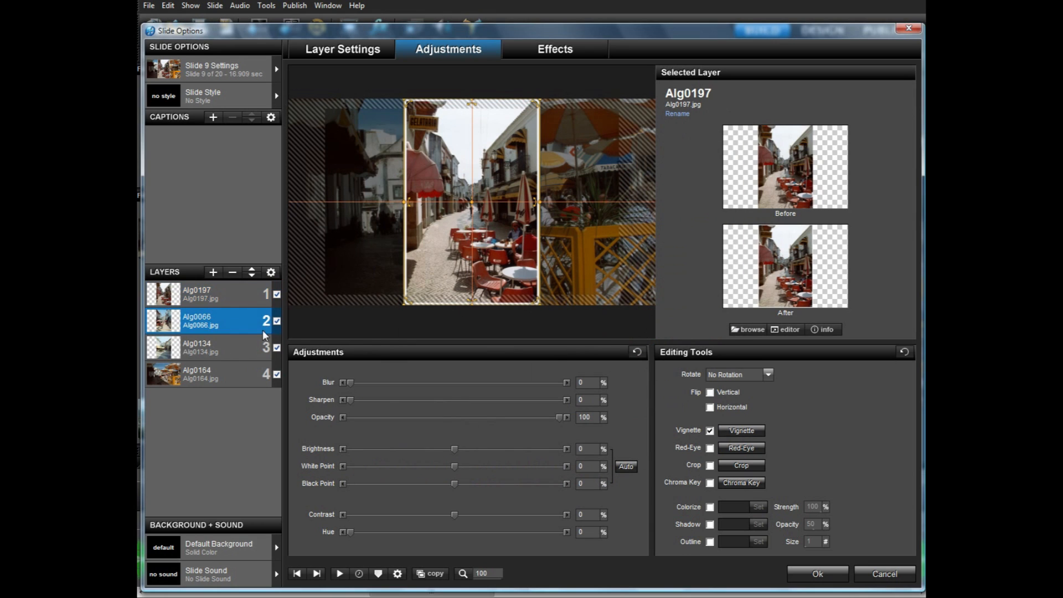
pyautogui.click(735, 433)
pyautogui.click(430, 414)
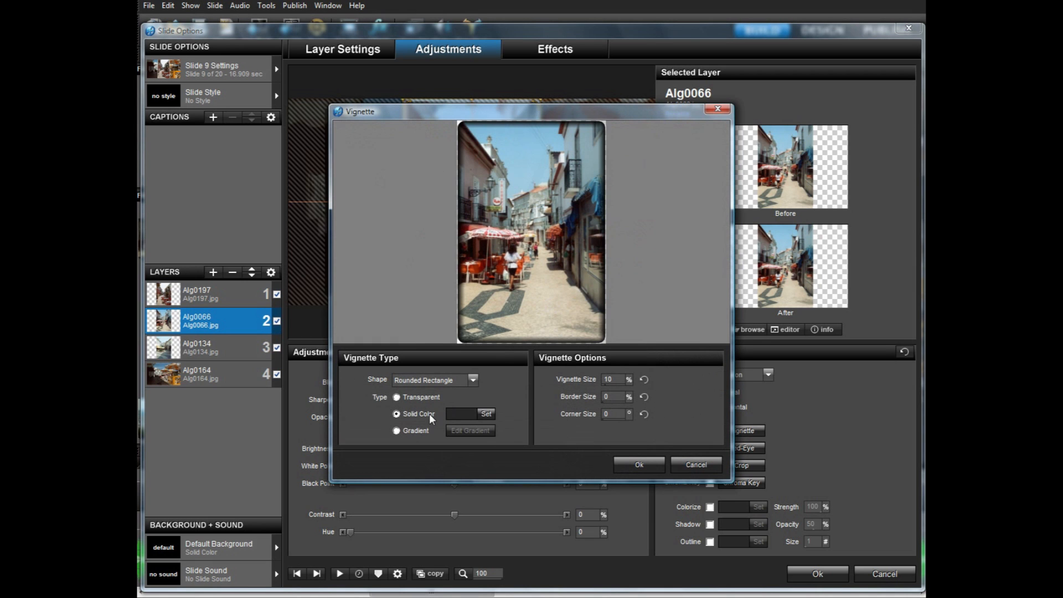
pyautogui.click(492, 413)
pyautogui.click(468, 320)
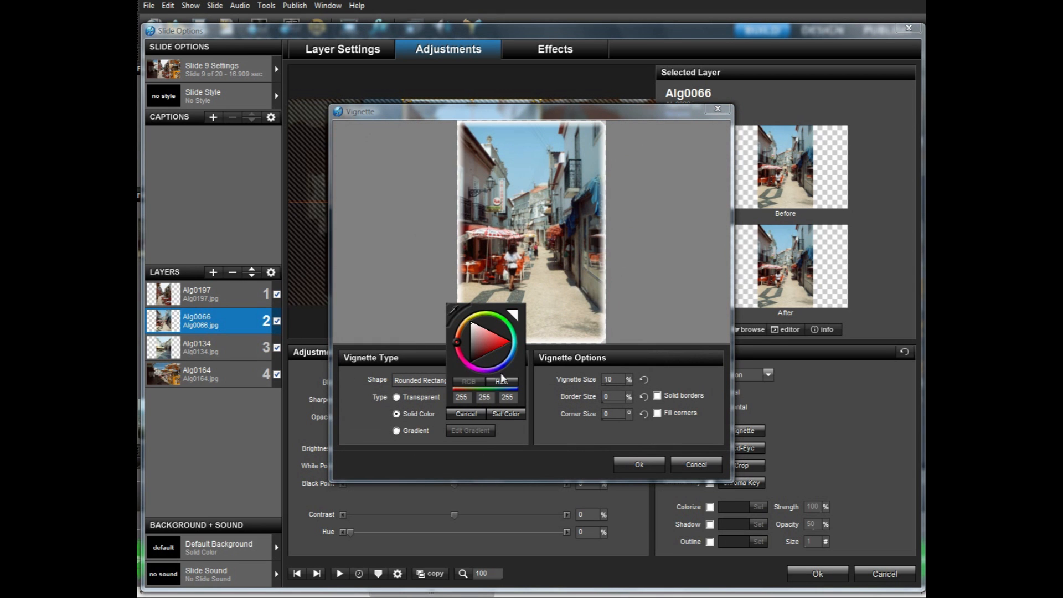
pyautogui.click(507, 413)
# - Set the Alg0066 vignette size to 0% and border size to 4%, enable solid borders and filled corners, and apply it
pyautogui.click(628, 380)
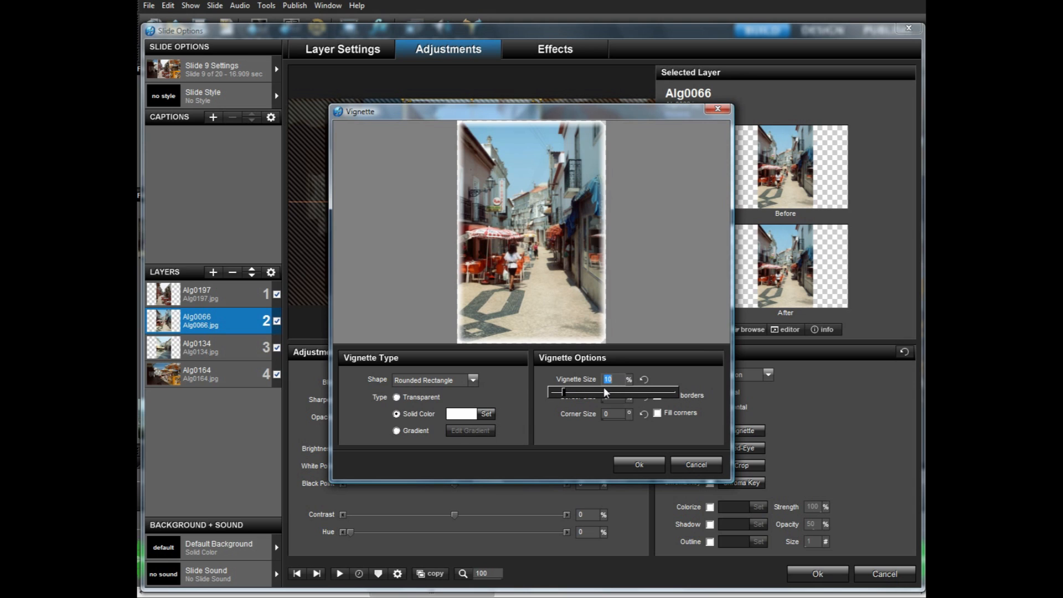
pyautogui.write('0')
pyautogui.click(606, 397)
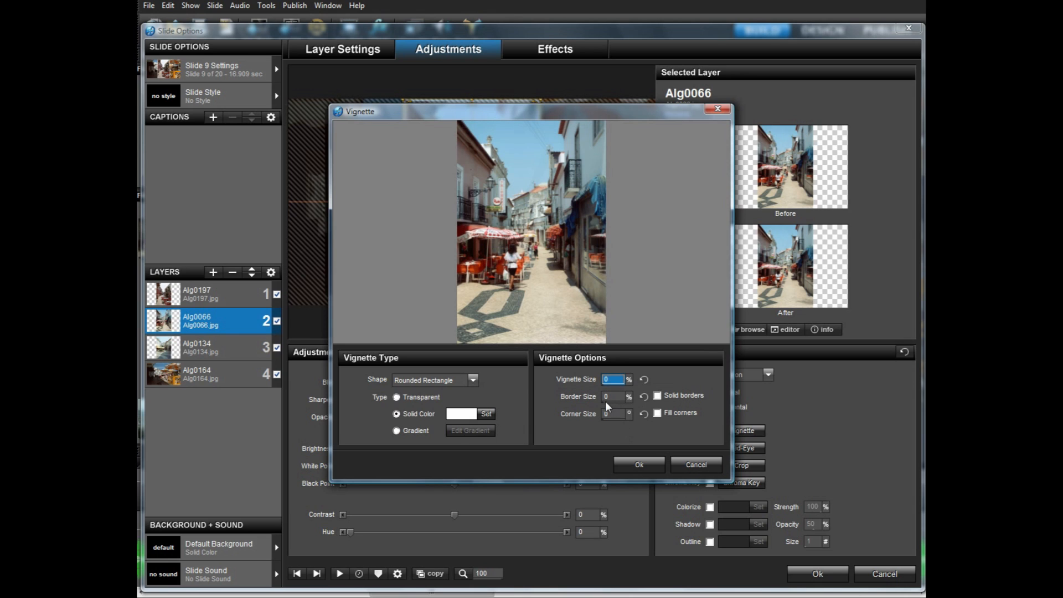
pyautogui.write('4')
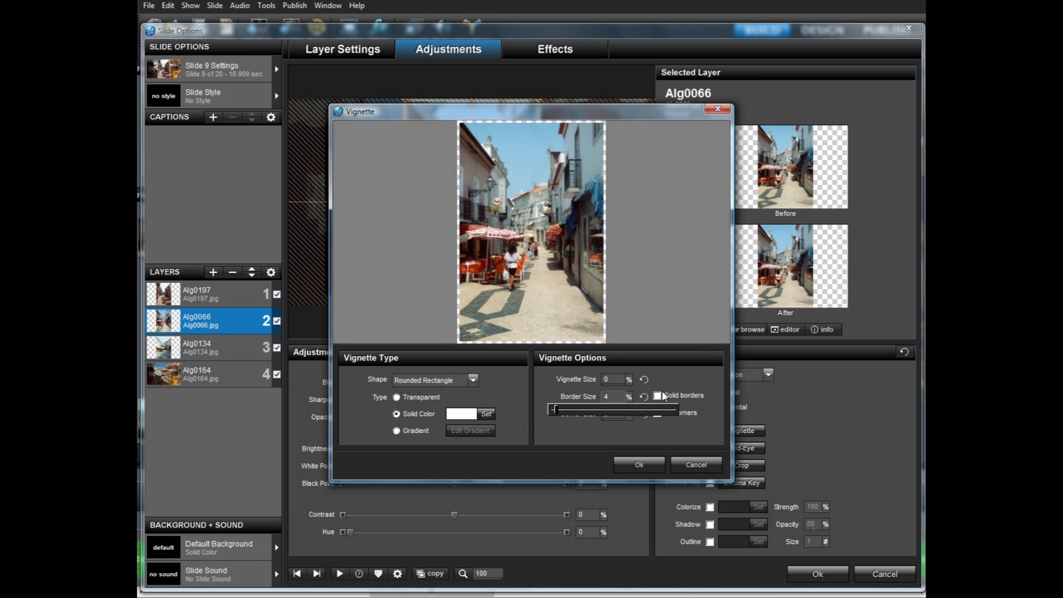
pyautogui.click(658, 396)
pyautogui.click(658, 414)
pyautogui.click(645, 467)
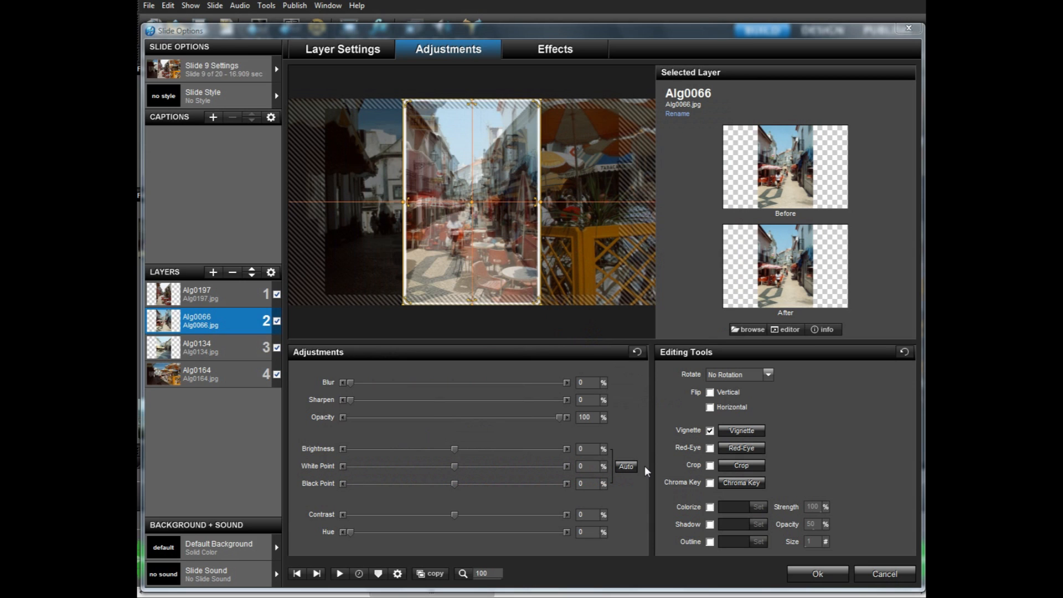
# - Give slide 9's Alg0134 layer a vignette with a solid white color
pyautogui.click(198, 352)
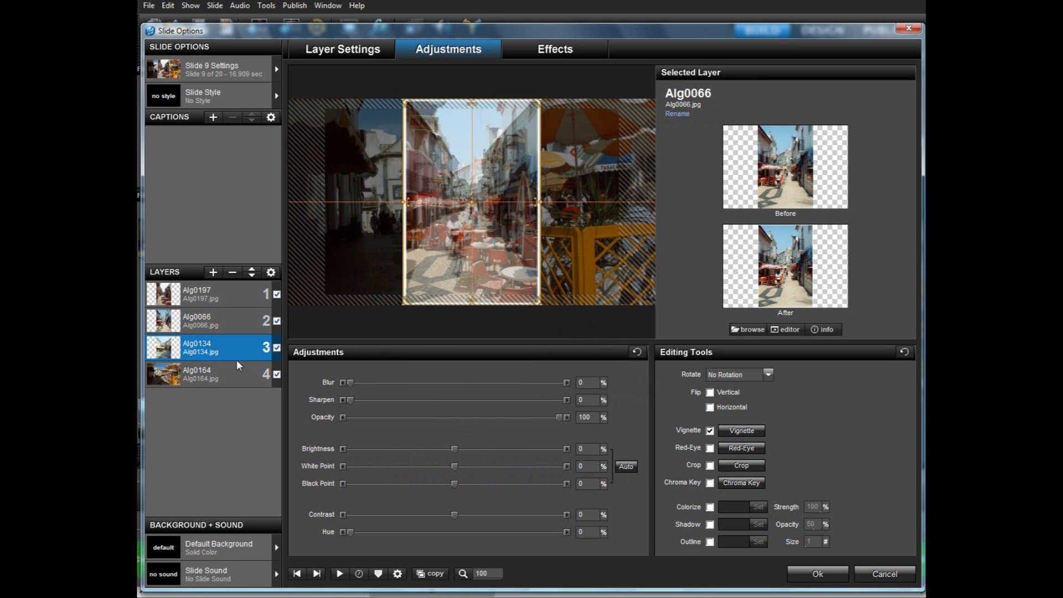
pyautogui.click(738, 430)
pyautogui.click(397, 414)
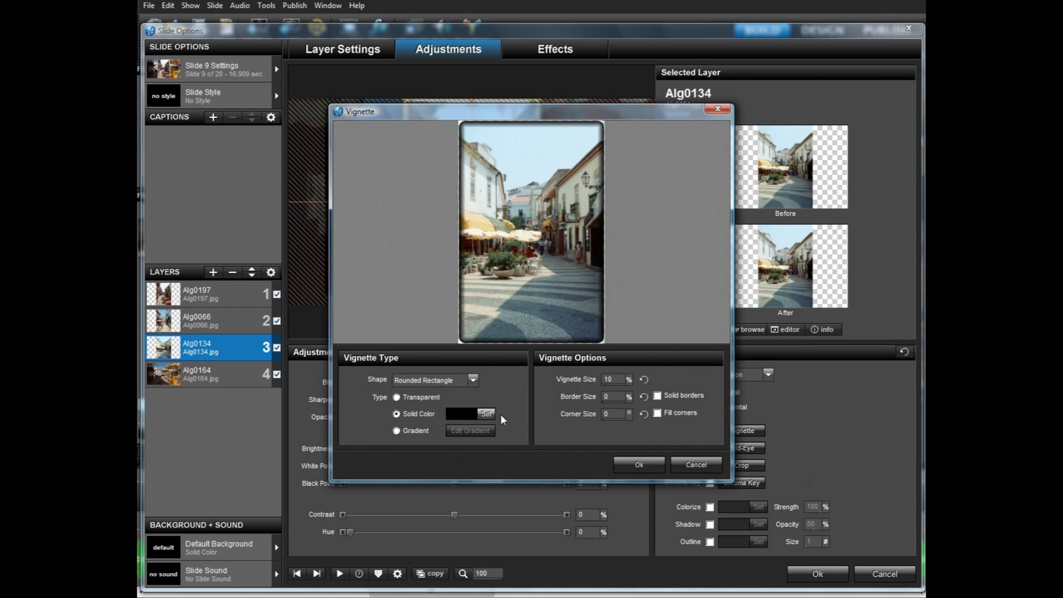
pyautogui.click(492, 414)
pyautogui.moveTo(476, 349); pyautogui.dragTo(443, 278)
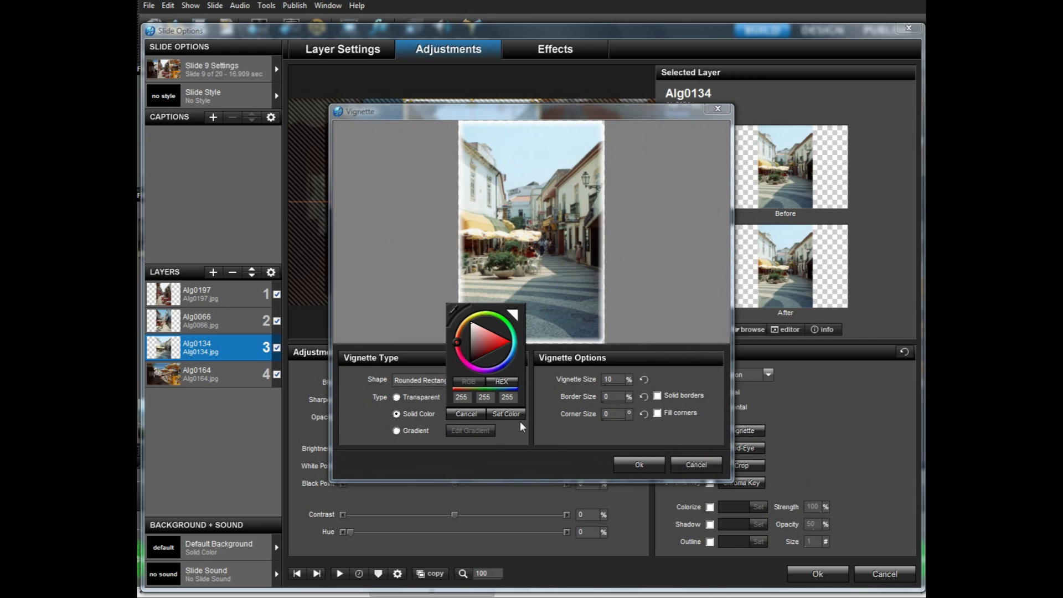
pyautogui.click(516, 416)
# - Set the Alg0134 vignette size to 0% and border size to 4%, enable solid borders and filled corners, and apply it
pyautogui.click(608, 379)
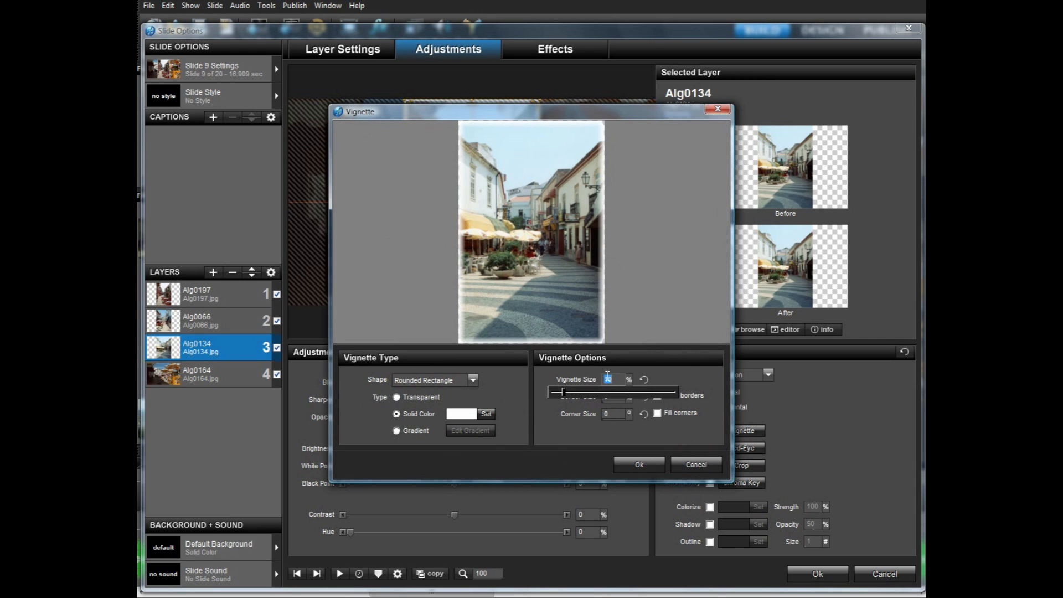
pyautogui.write('0')
pyautogui.press('Return')
pyautogui.click(609, 397)
pyautogui.write('4')
pyautogui.click(658, 396)
pyautogui.click(657, 414)
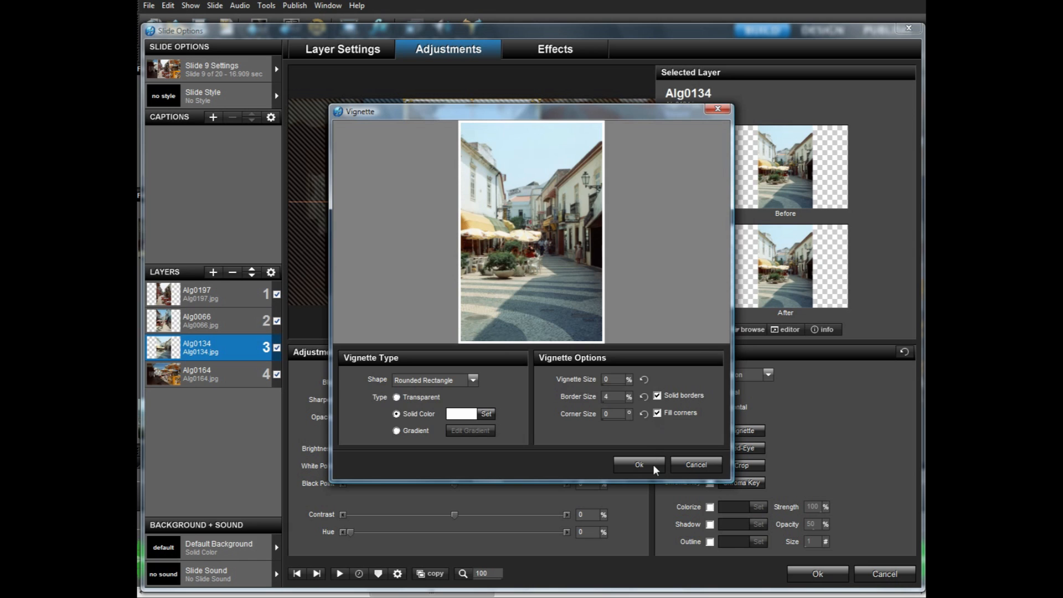
pyautogui.click(639, 465)
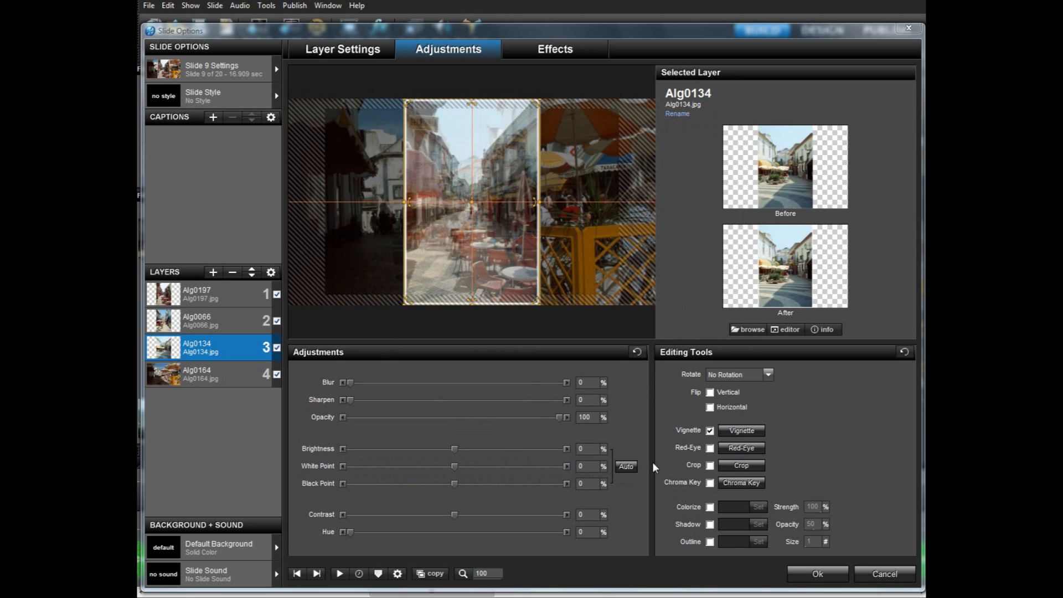
# - In the motion effects, set the Alg0197 layer's zoom to 70% at both the ending and starting positions
pyautogui.click(531, 51)
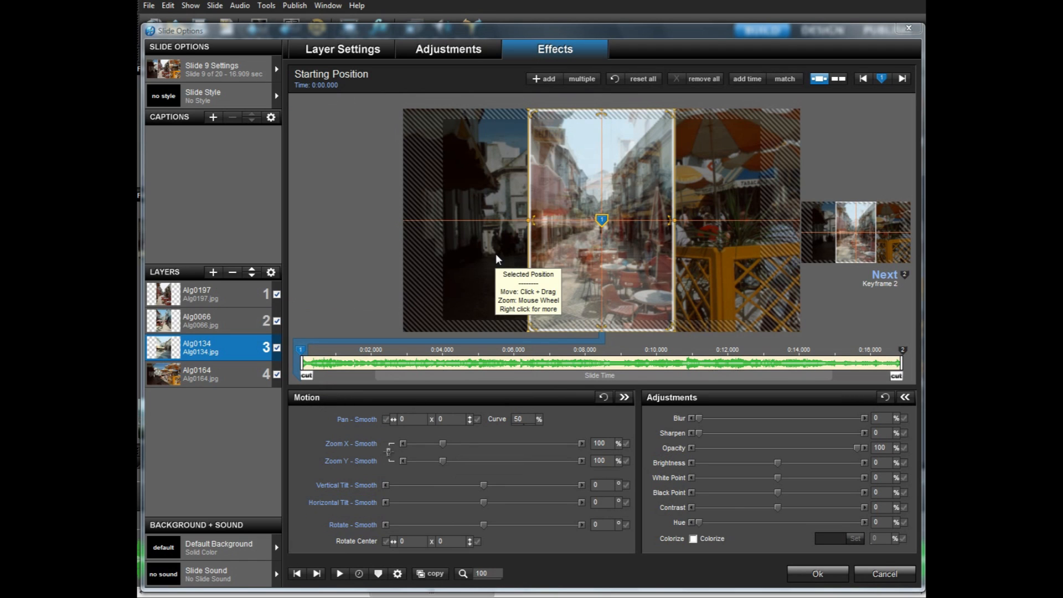
pyautogui.doubleClick(600, 444)
pyautogui.click(214, 294)
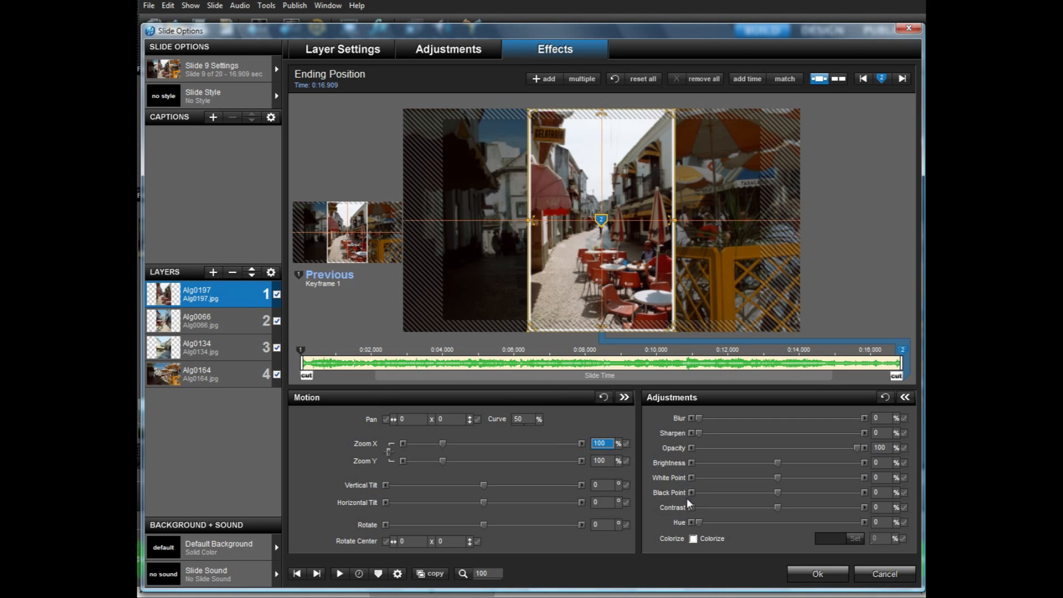
pyautogui.write('70')
pyautogui.press('Return')
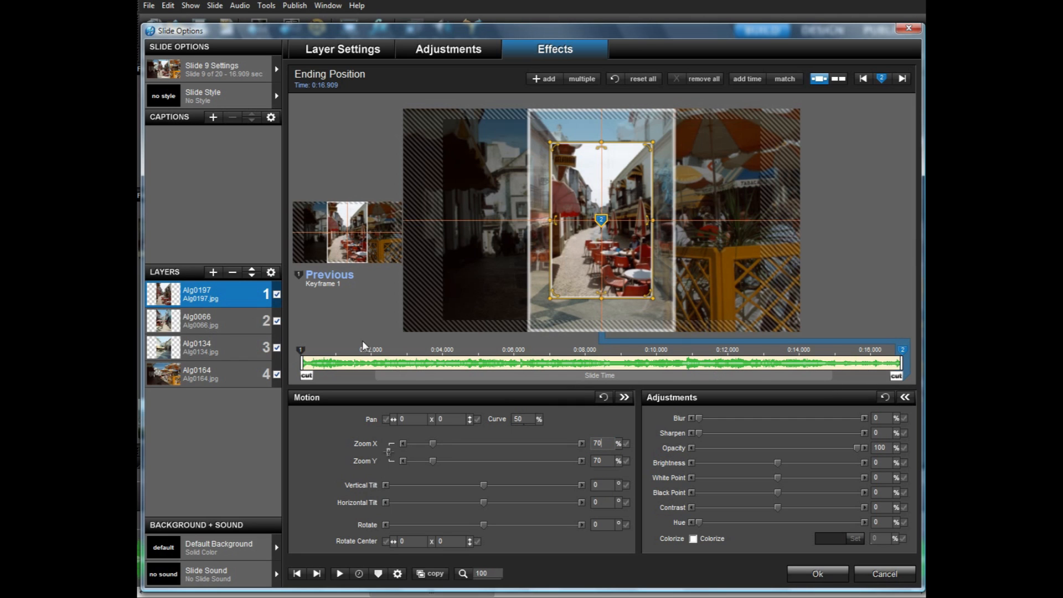
pyautogui.click(302, 350)
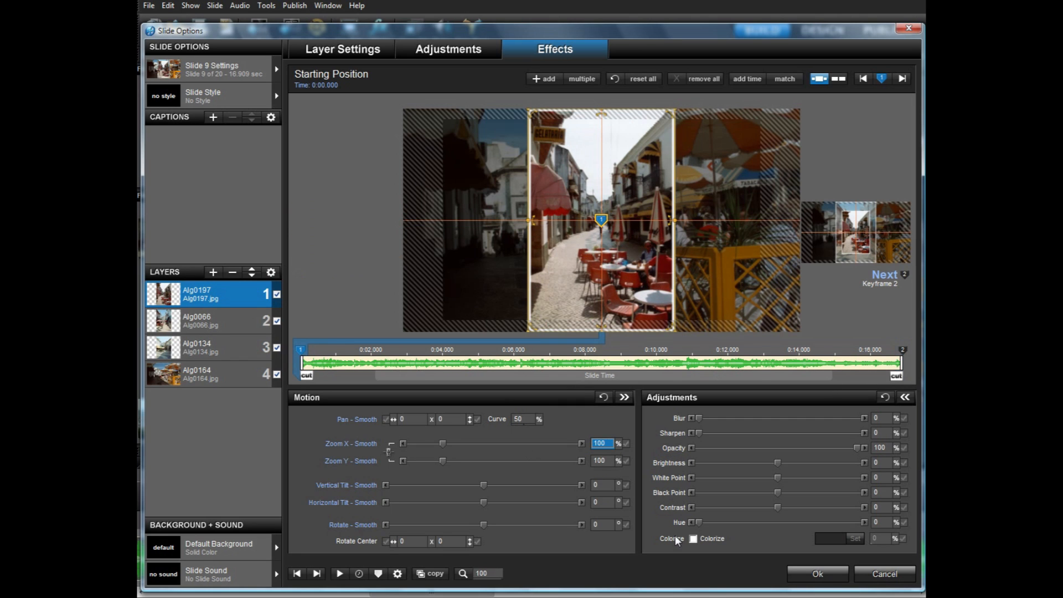
pyautogui.write('70')
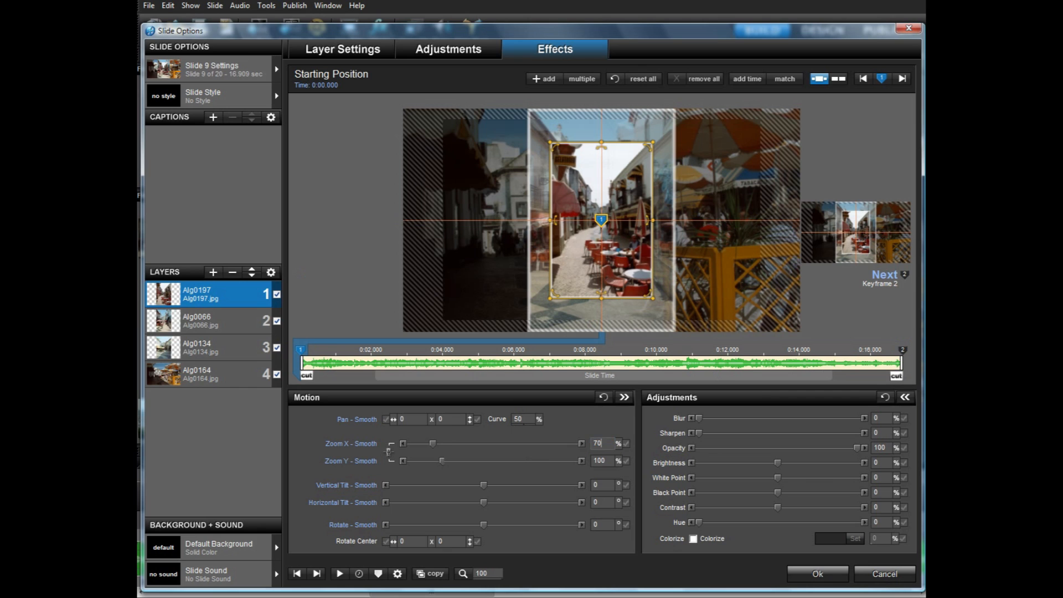
pyautogui.press('Return')
# - Set the Alg0197 layer's starting pan to -25 x 0 and copy that keyframe's settings to the next keyframe
pyautogui.moveTo(618, 269); pyautogui.dragTo(517, 269)
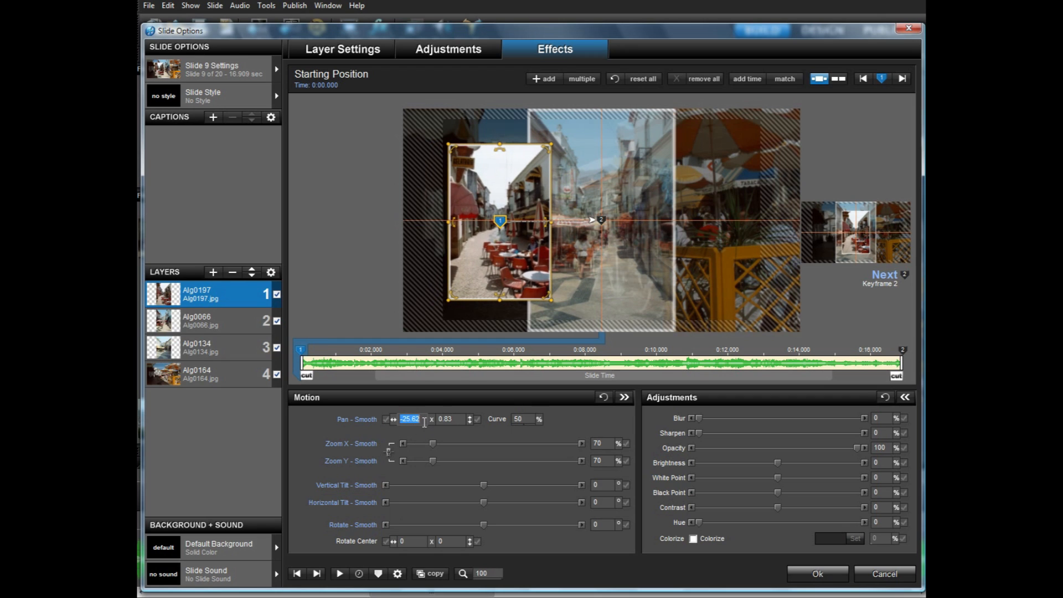
pyautogui.write('-25')
pyautogui.click(449, 420)
pyautogui.write('0')
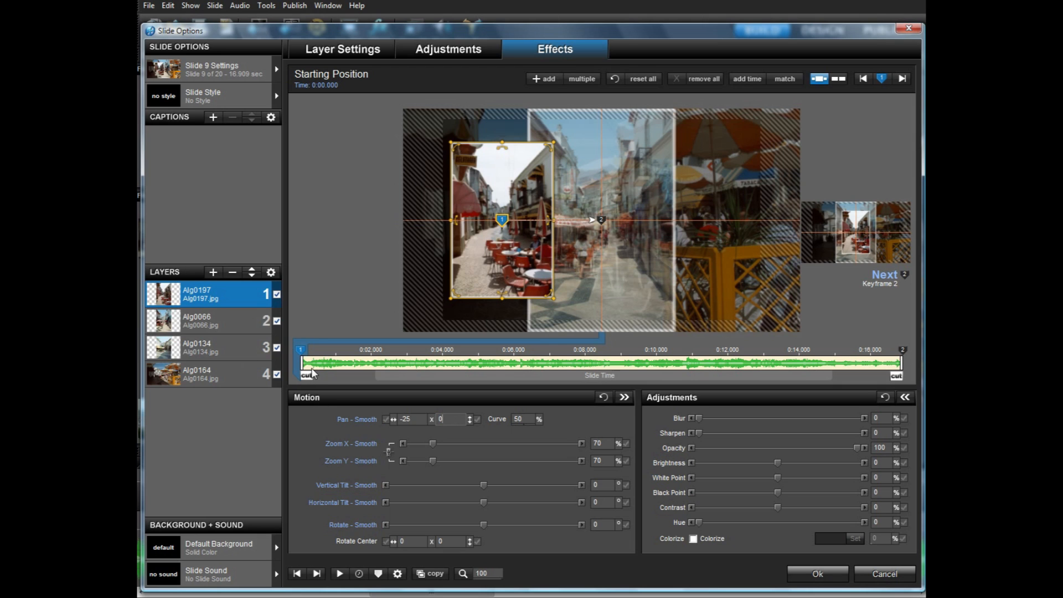
pyautogui.rightClick(300, 355)
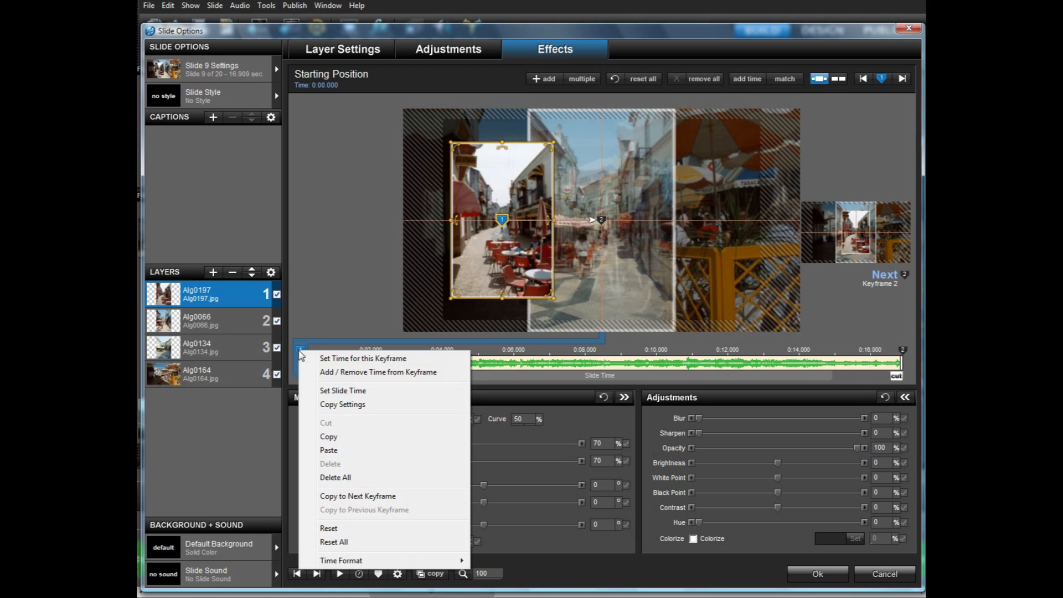
pyautogui.click(385, 497)
# - Set the Alg0066 layer's starting pan to -25 x 0 and zoom to 70%, and copy the settings to the next keyframe
pyautogui.click(218, 323)
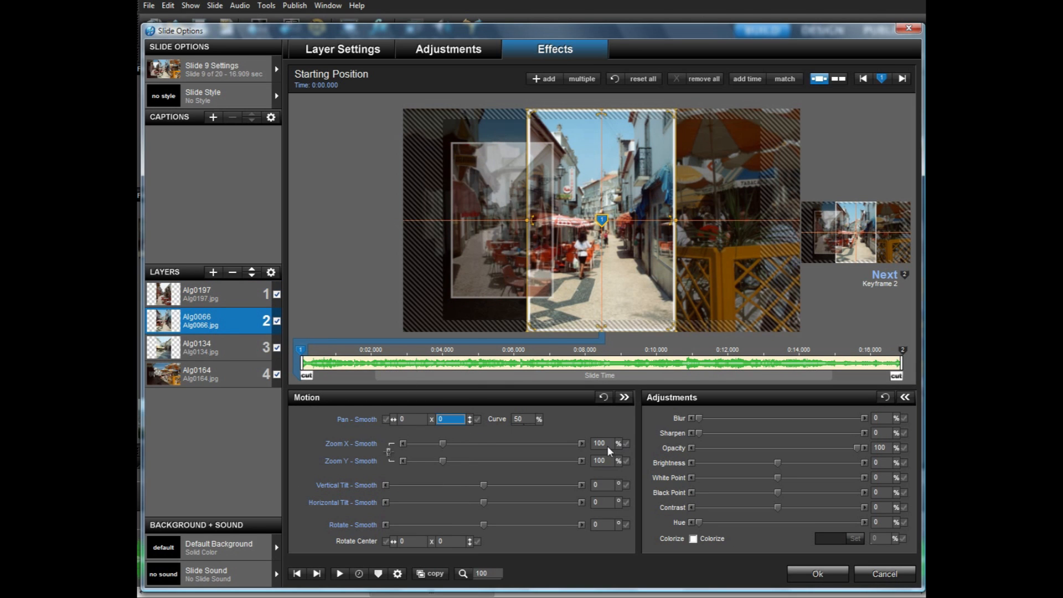
pyautogui.doubleClick(410, 420)
pyautogui.write('-25')
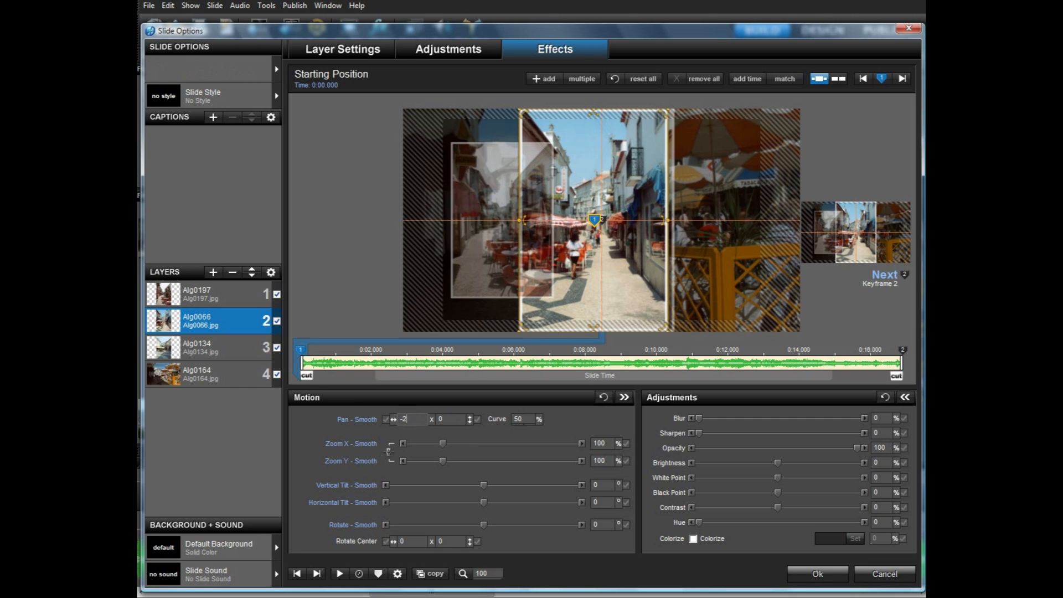
pyautogui.doubleClick(598, 443)
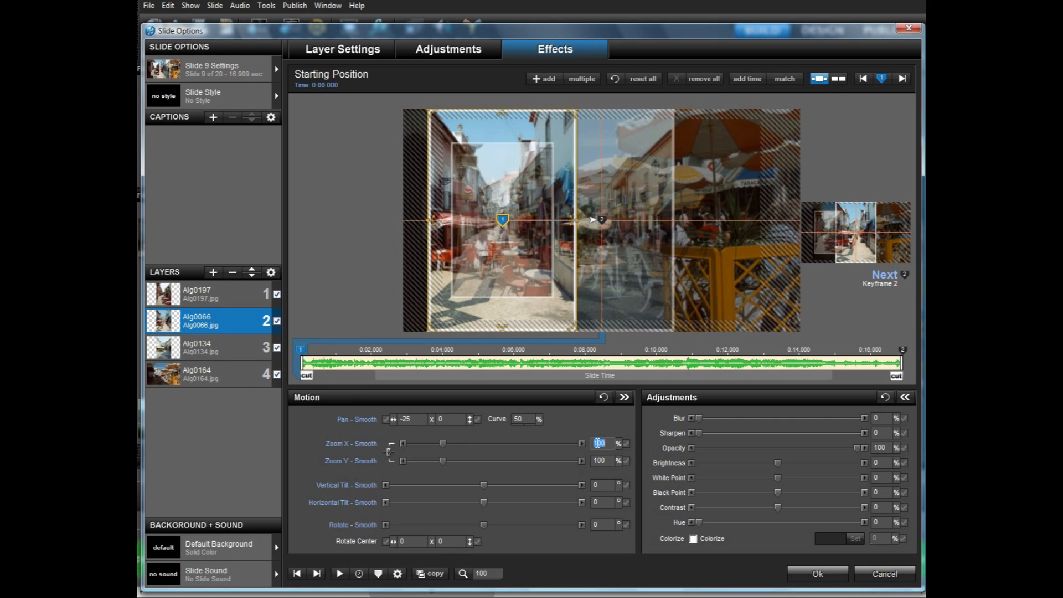
pyautogui.write('70')
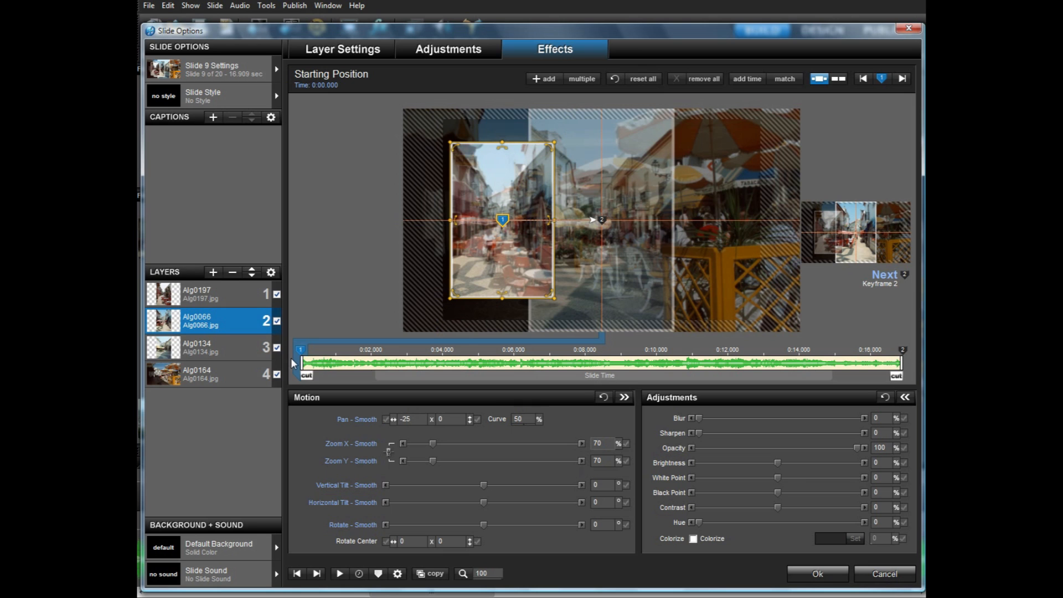
pyautogui.rightClick(299, 352)
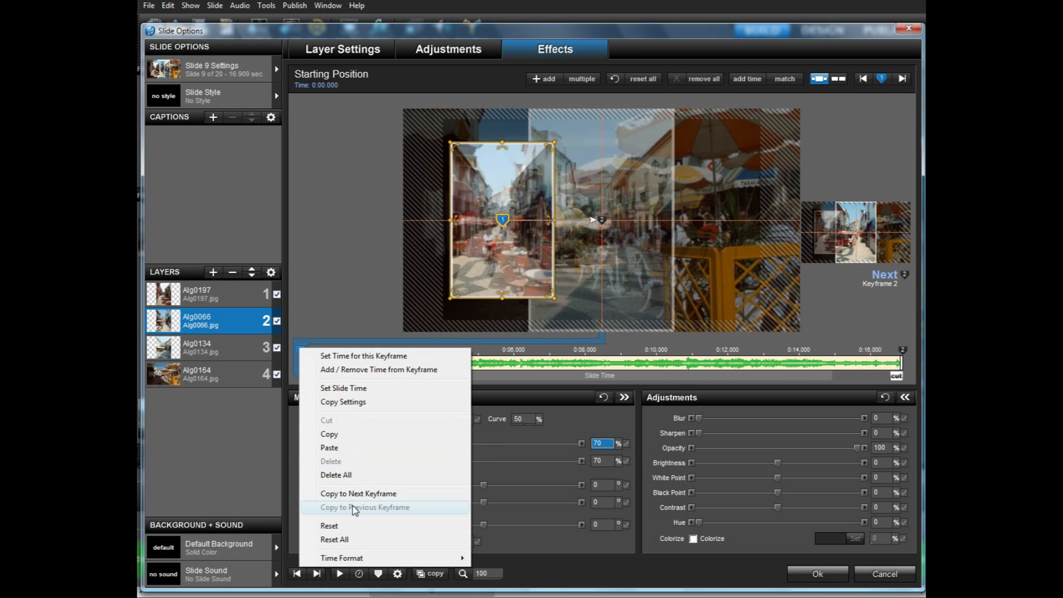
pyautogui.click(349, 494)
# - Set the Alg0134 layer's starting pan to -25 x 0 and zoom to 70%, and copy the settings to the next keyframe
pyautogui.click(216, 348)
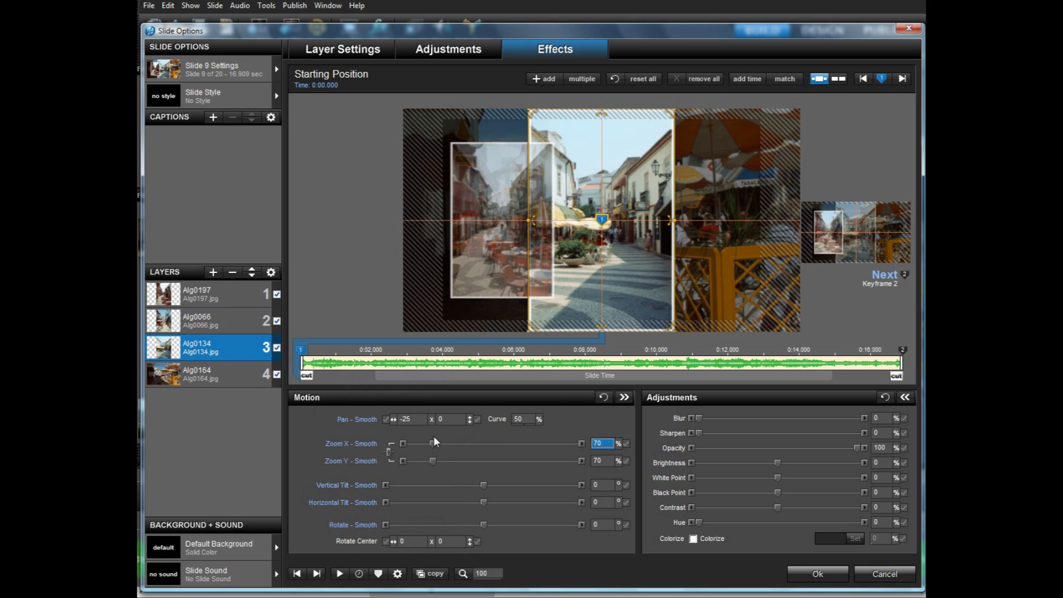
pyautogui.click(407, 419)
pyautogui.write('-')
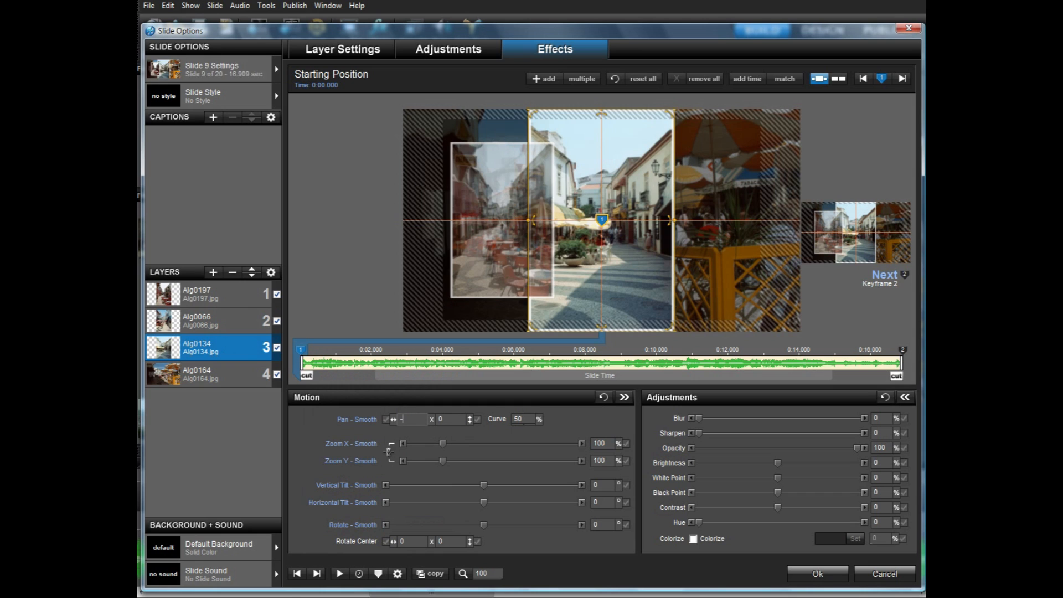
pyautogui.write('25')
pyautogui.click(601, 443)
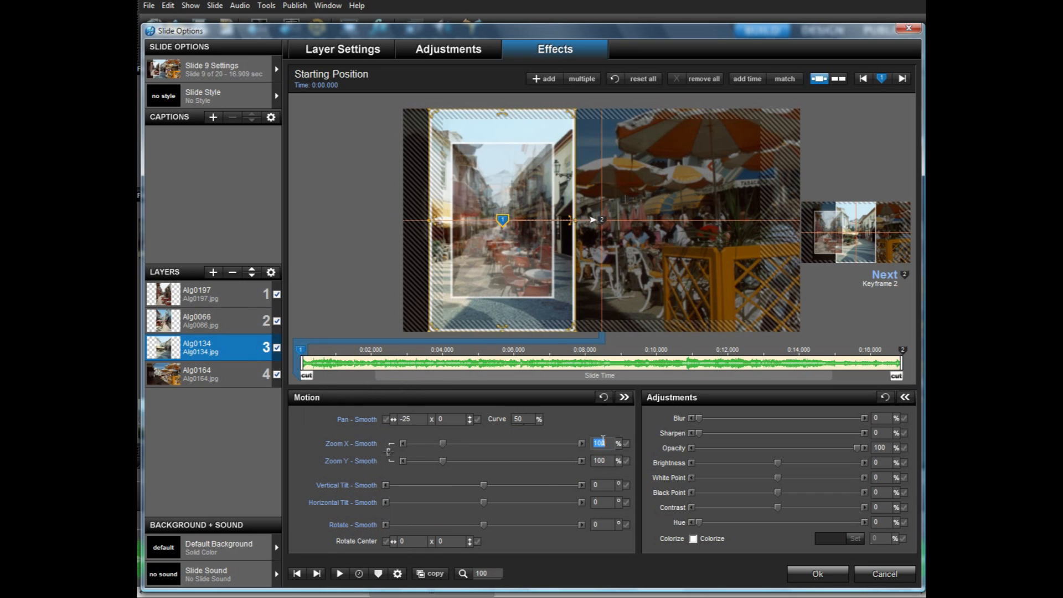
pyautogui.write('70')
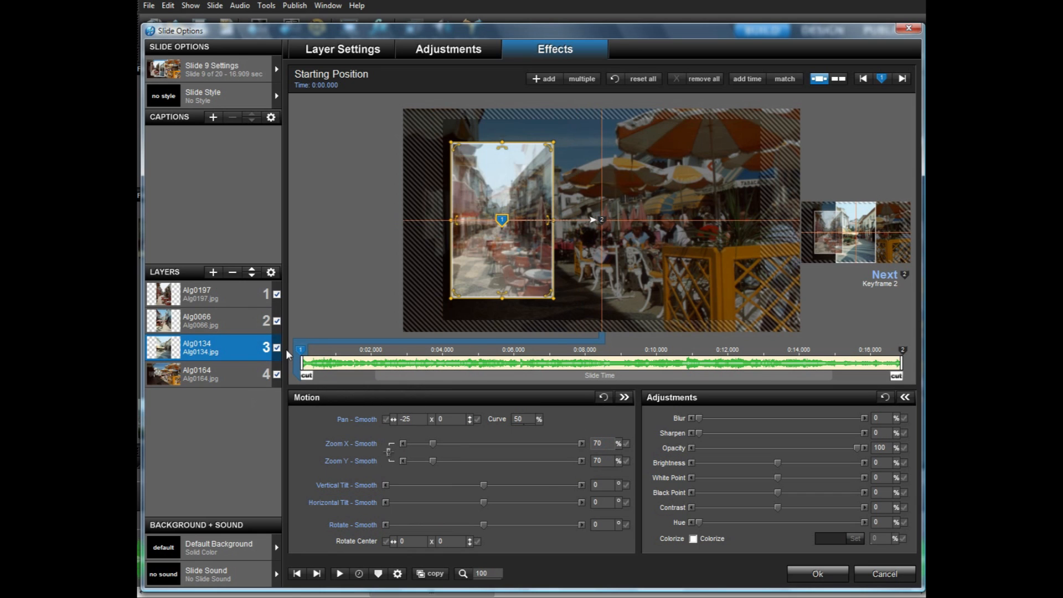
pyautogui.rightClick(300, 350)
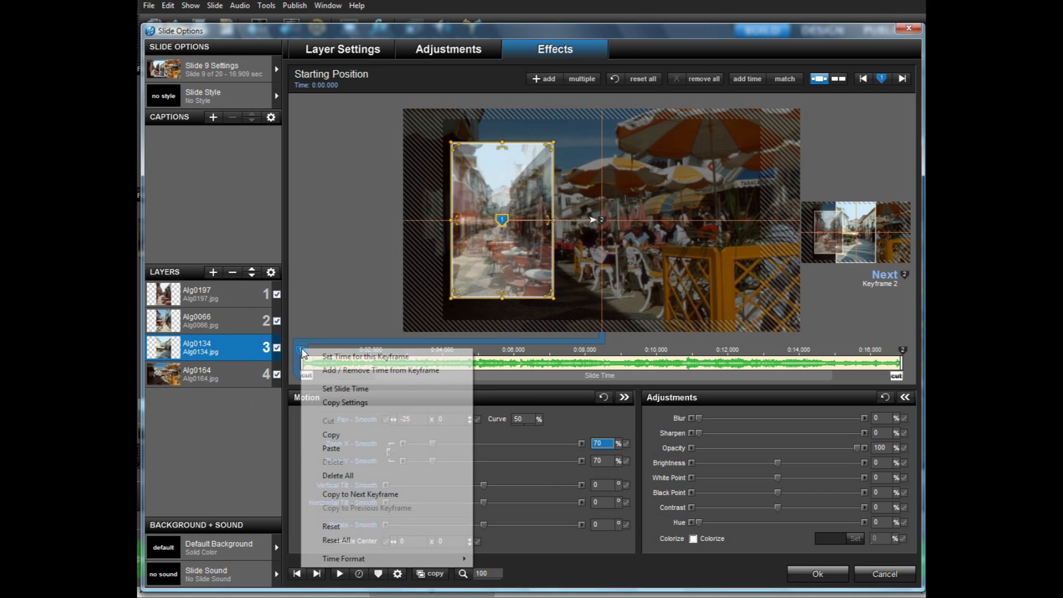
pyautogui.click(361, 494)
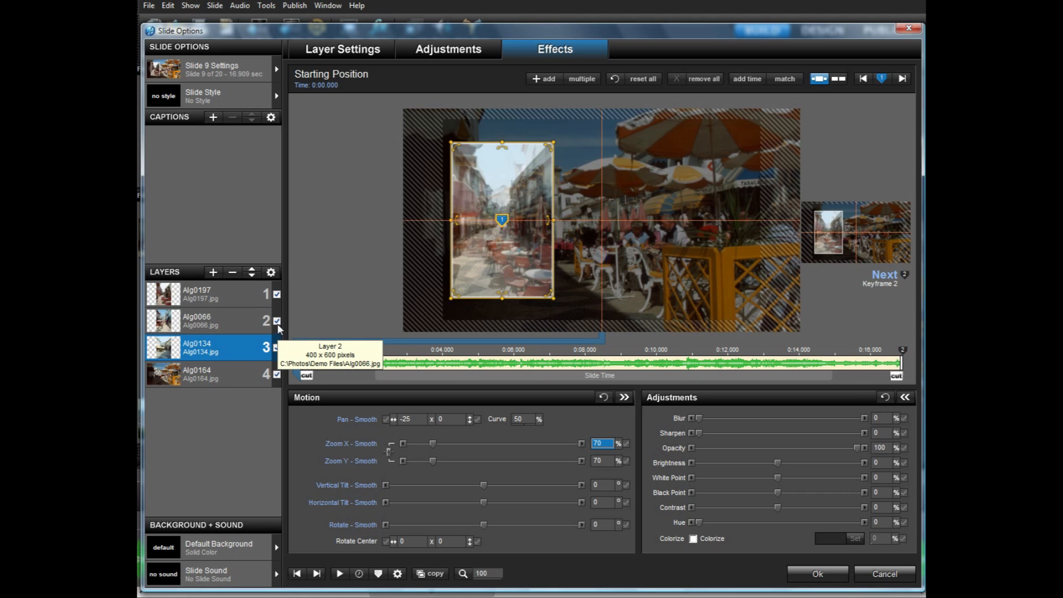
# - Select the Alg0197 layer and hide the Alg0066 and Alg0134 layers
pyautogui.click(243, 295)
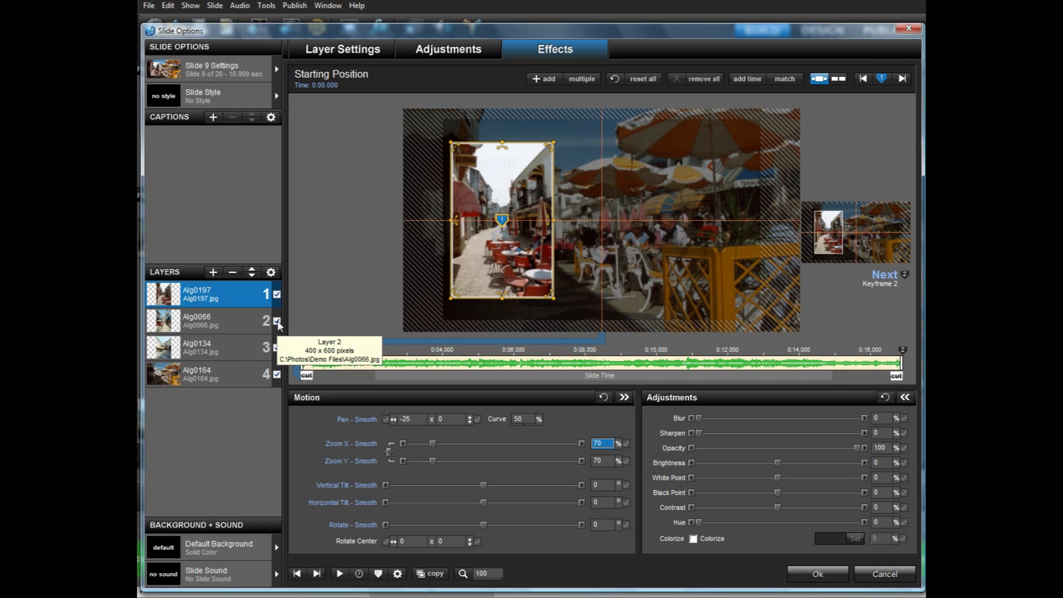
pyautogui.click(278, 321)
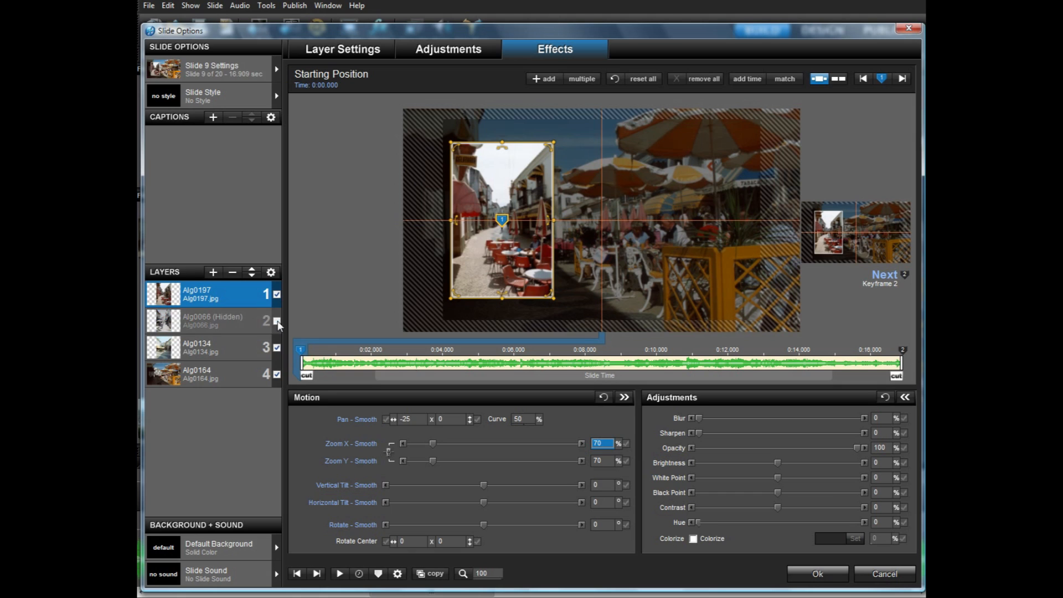
pyautogui.click(277, 348)
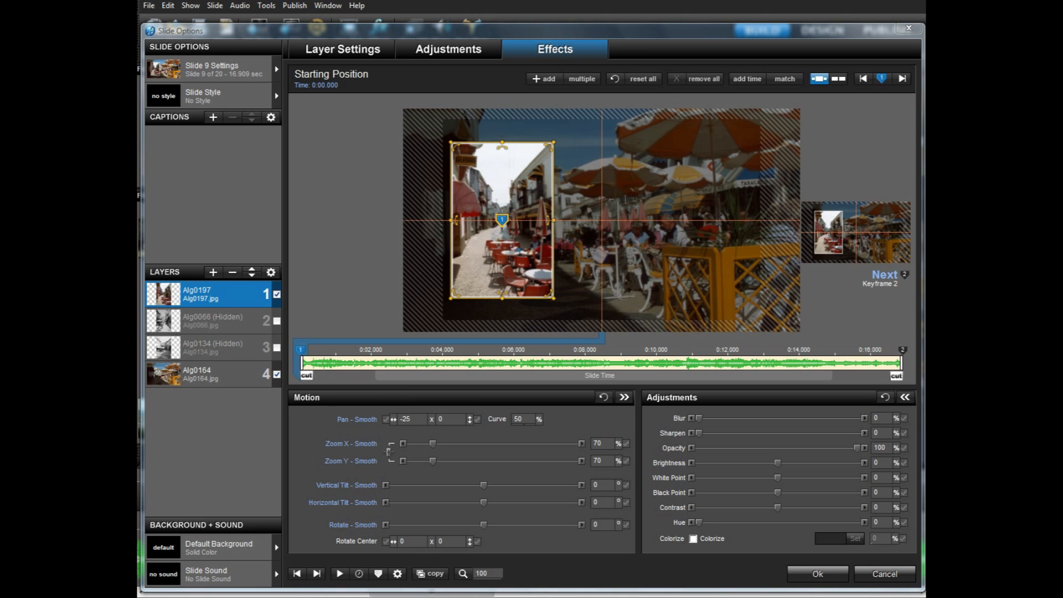
# - Preview the slide and move the Alg0197 layer's first keyframe to about 0:01.441 on the timeline
pyautogui.click(342, 573)
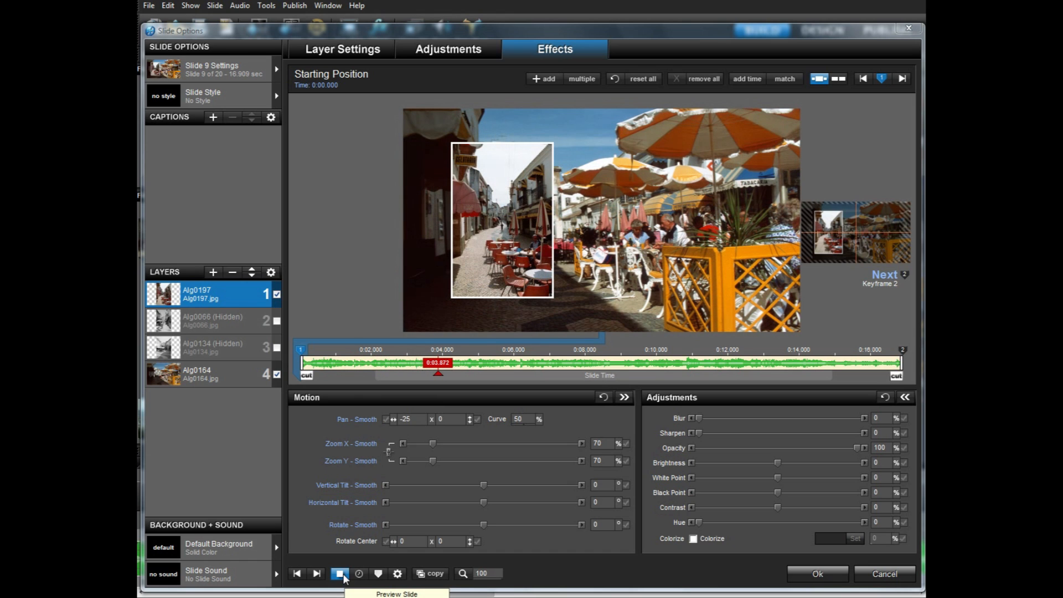
pyautogui.click(343, 573)
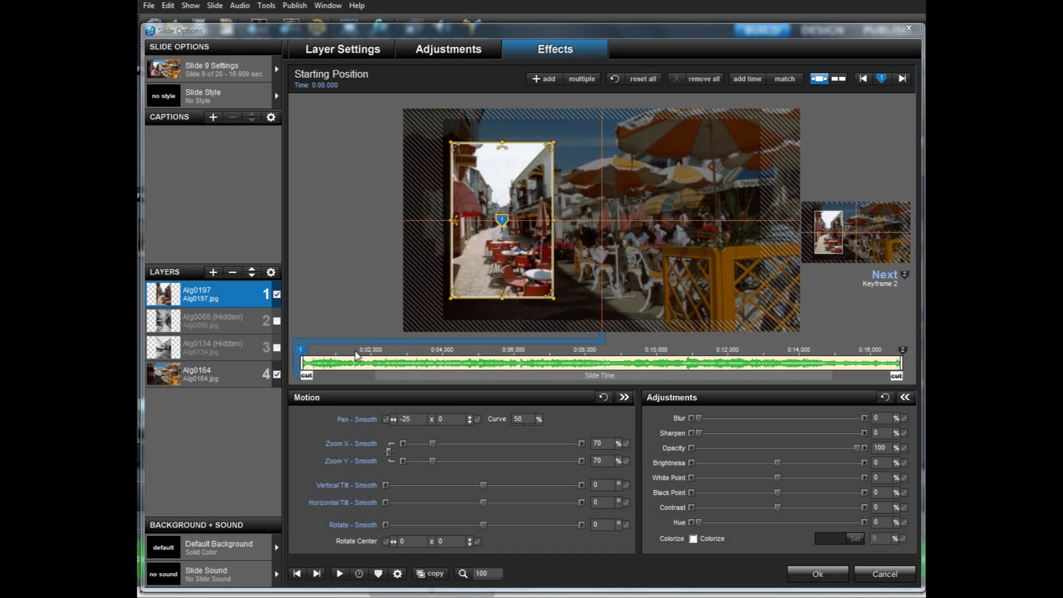
pyautogui.moveTo(310, 351); pyautogui.dragTo(356, 359)
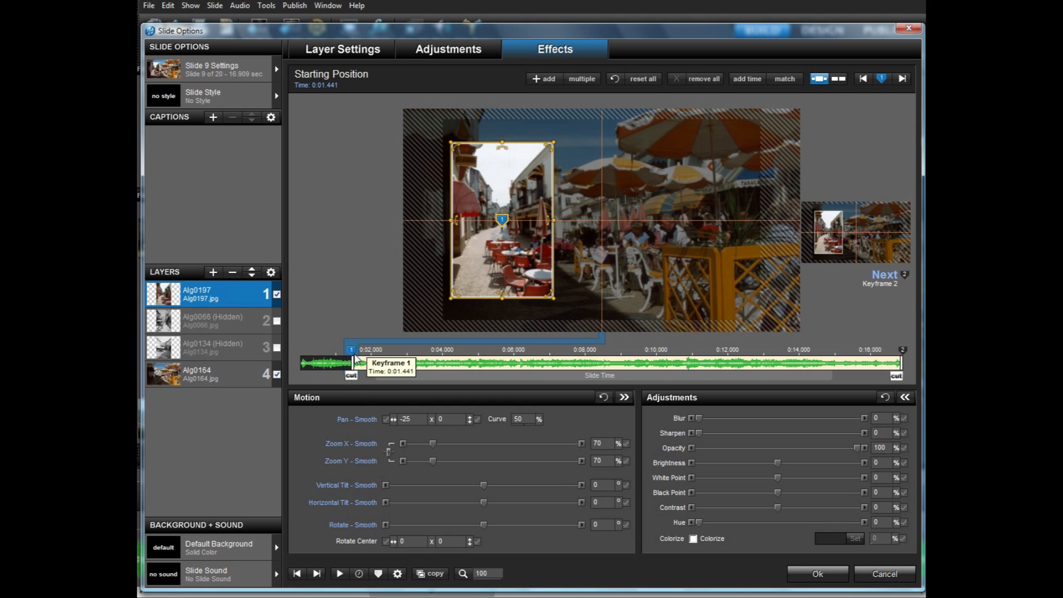
pyautogui.click(340, 576)
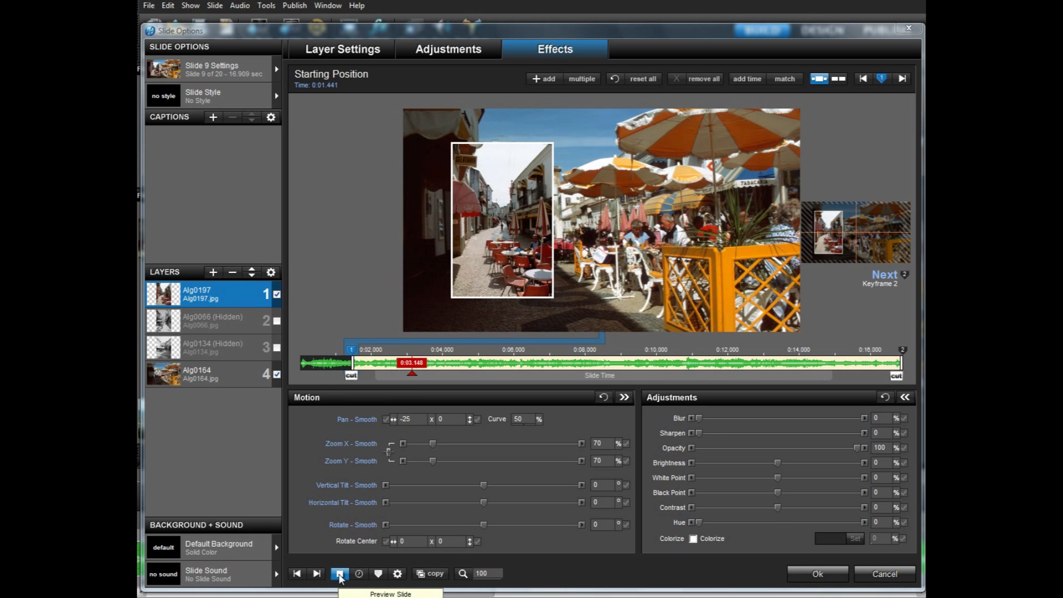
pyautogui.click(340, 576)
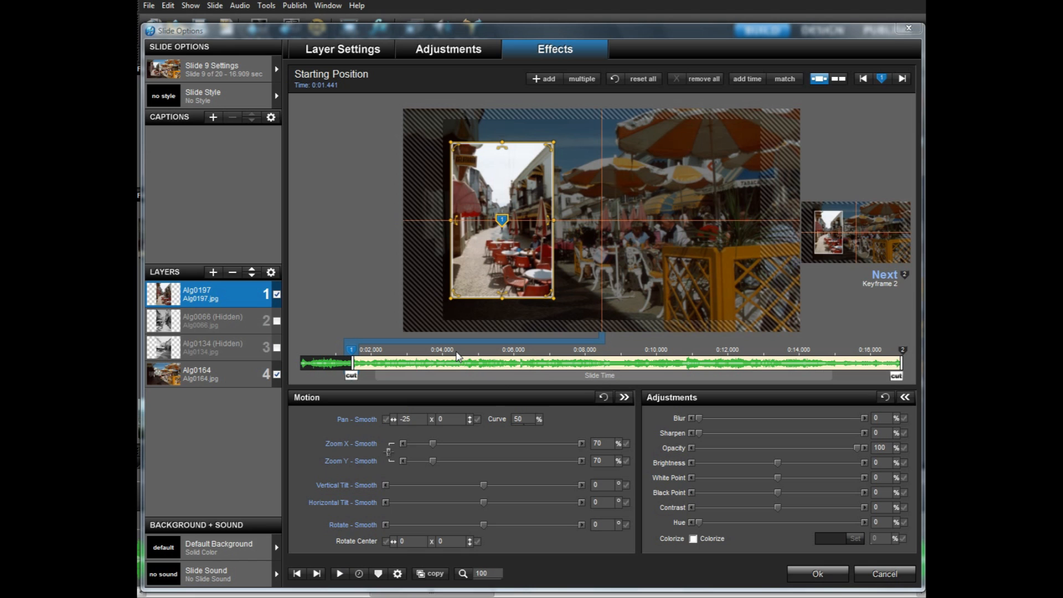
# - Preview the slide and add a second keyframe to the Alg0197 layer at about 0:05.030
pyautogui.click(341, 573)
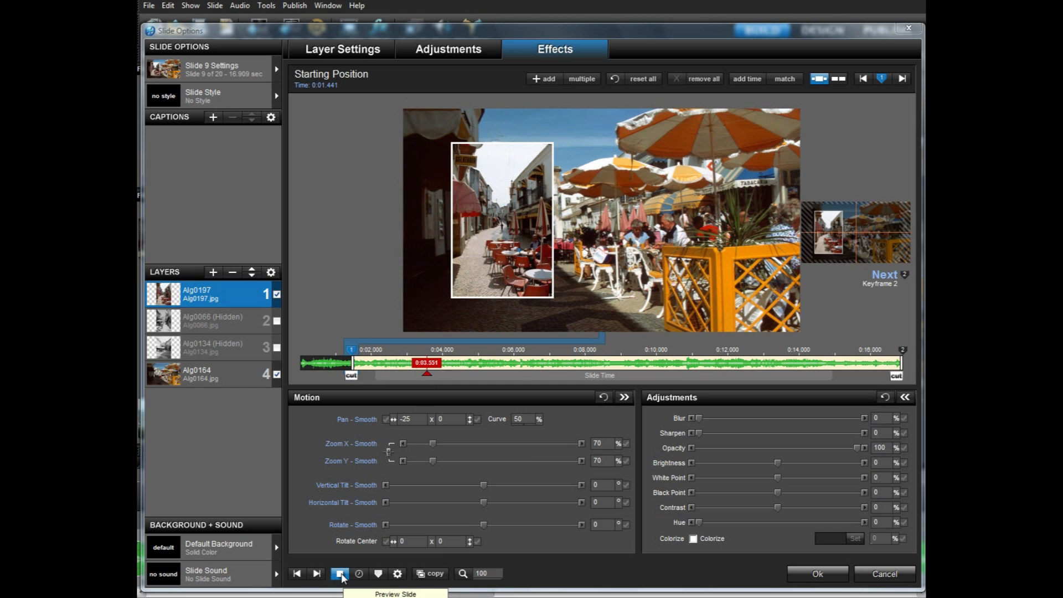
pyautogui.click(341, 574)
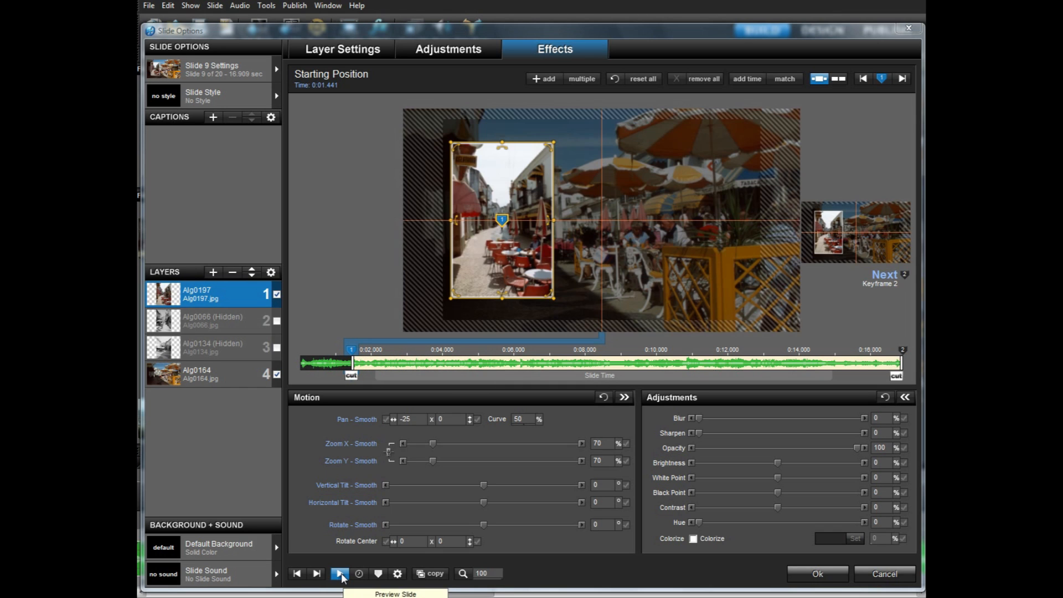
pyautogui.doubleClick(480, 357)
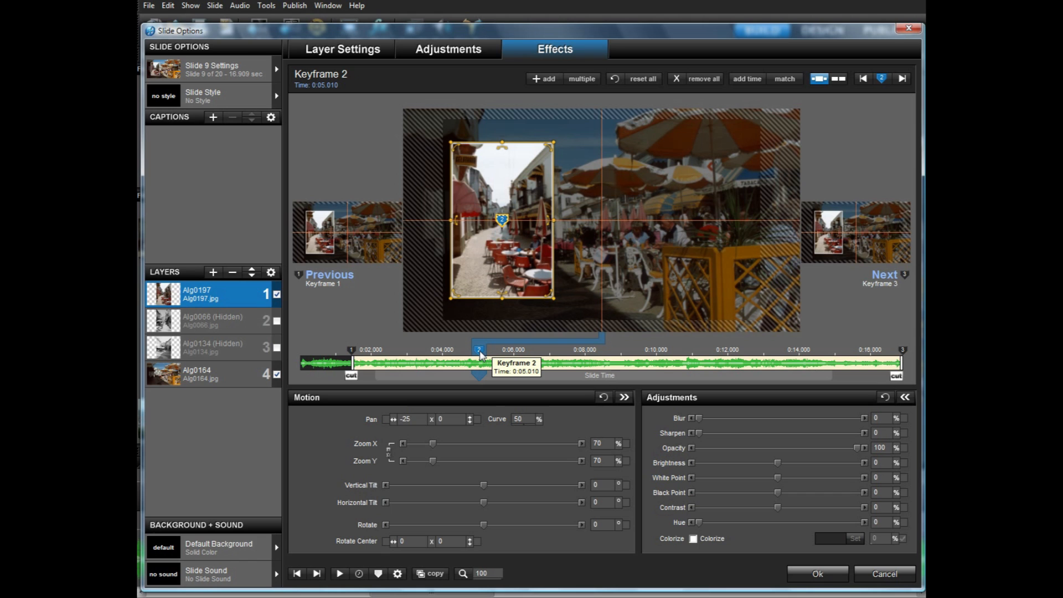
pyautogui.moveTo(480, 352); pyautogui.dragTo(481, 352)
pyautogui.click(340, 574)
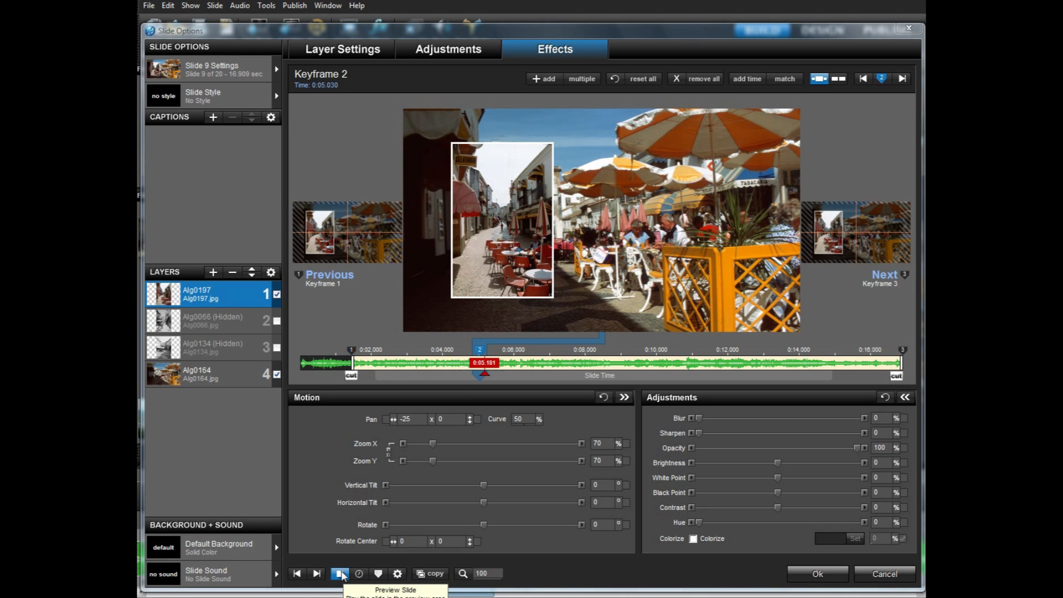
pyautogui.click(340, 575)
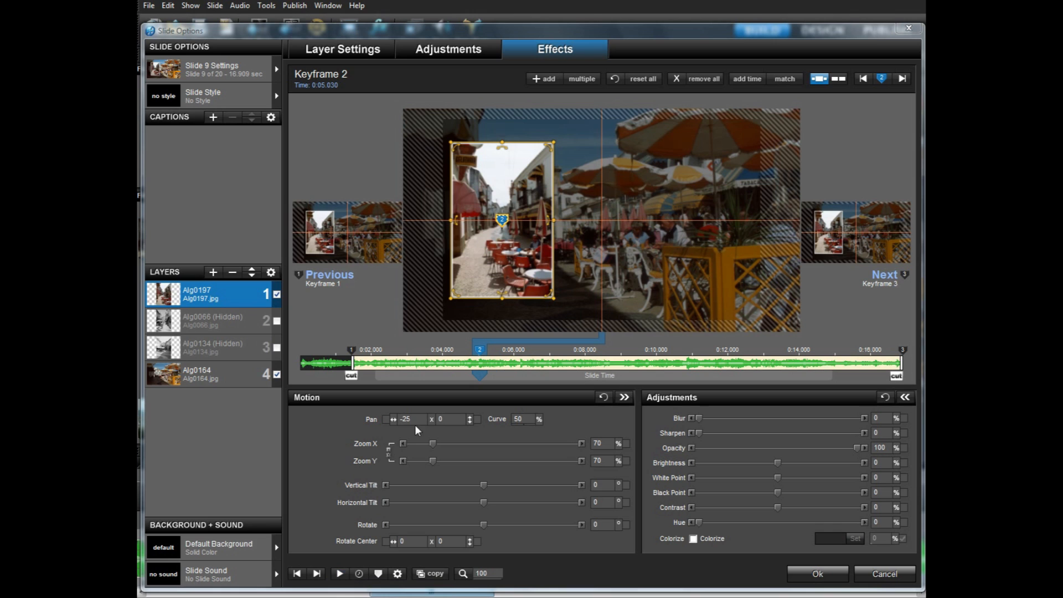
# - Copy the first Alg0197 keyframe's settings to the next keyframe, then set the first keyframe's zoom to 25% and preview the motion
pyautogui.rightClick(353, 353)
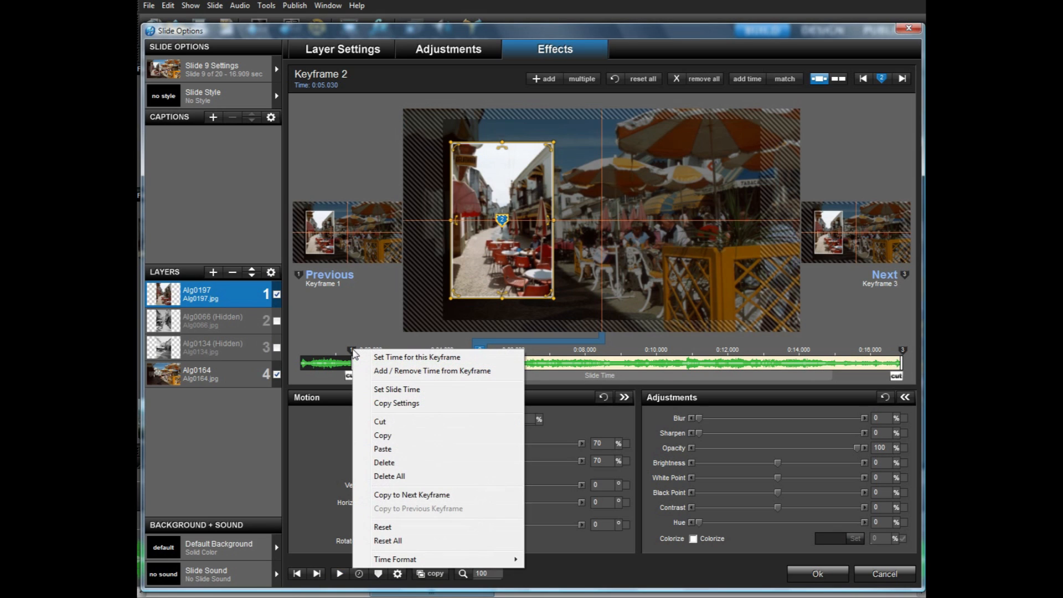
pyautogui.click(402, 496)
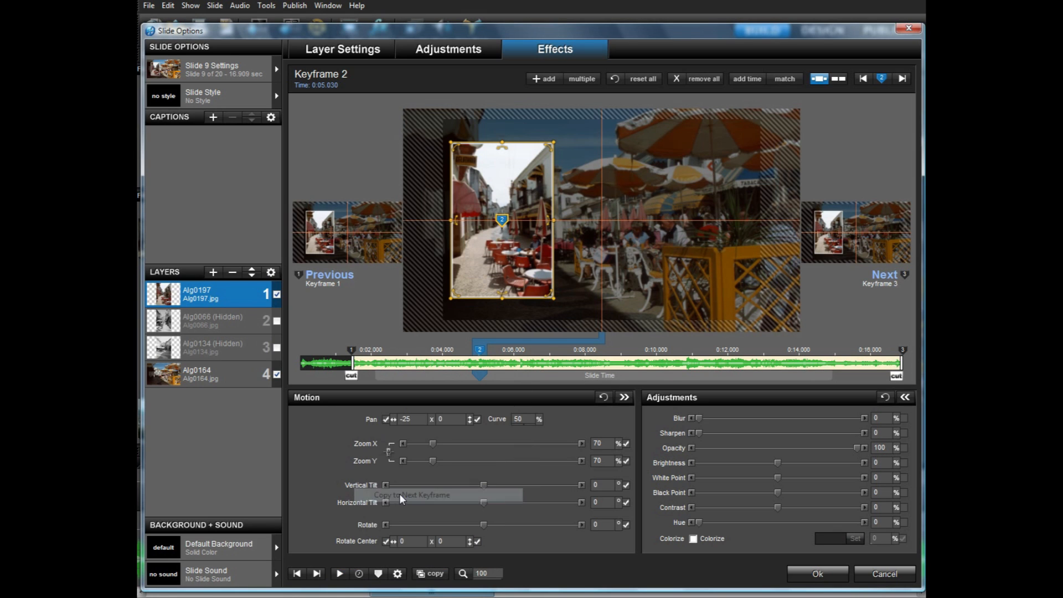
pyautogui.click(352, 349)
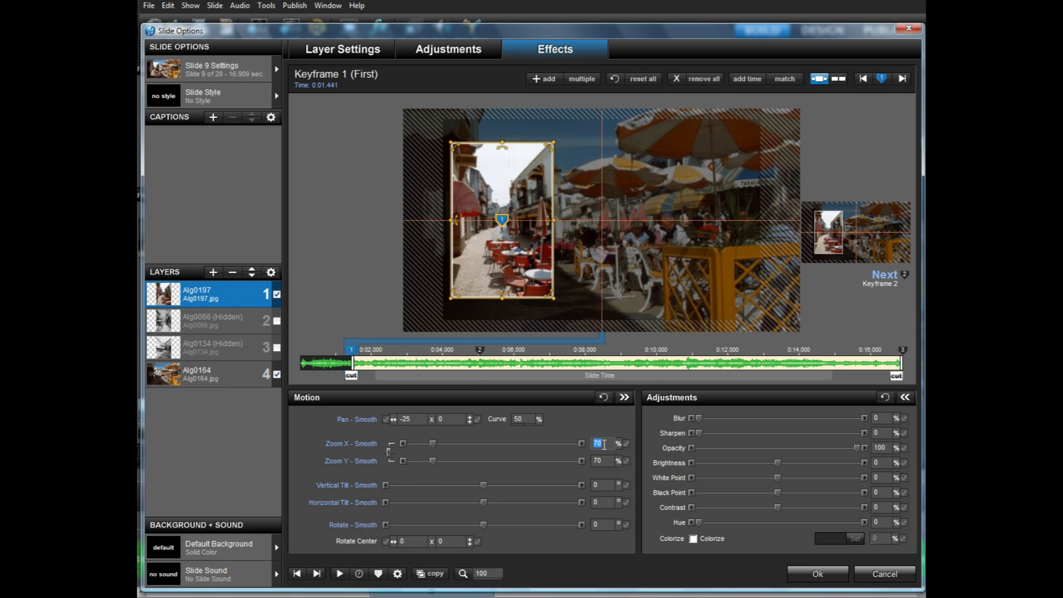
pyautogui.write('25')
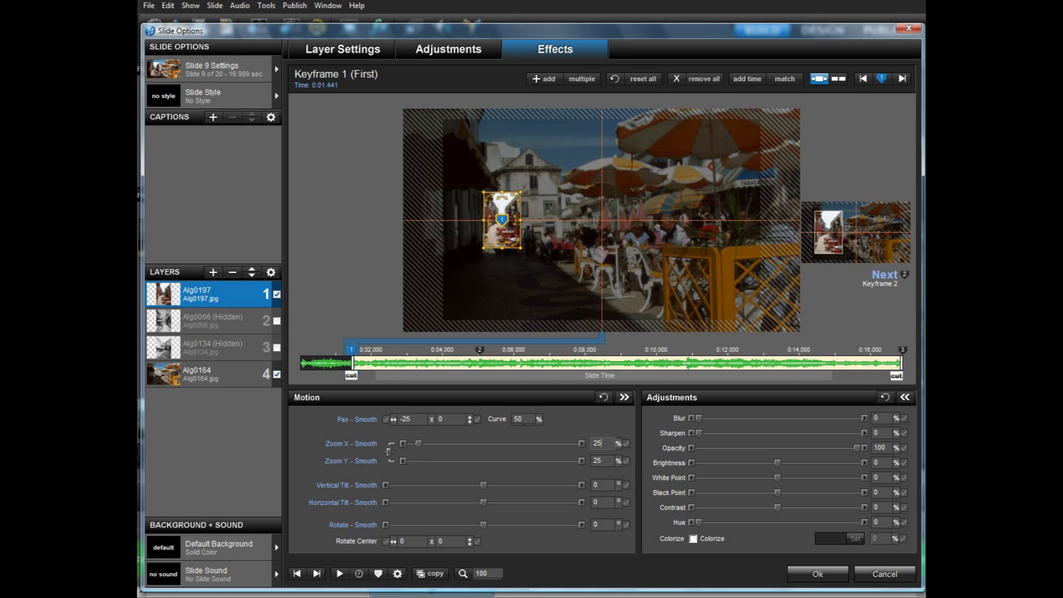
pyautogui.click(340, 574)
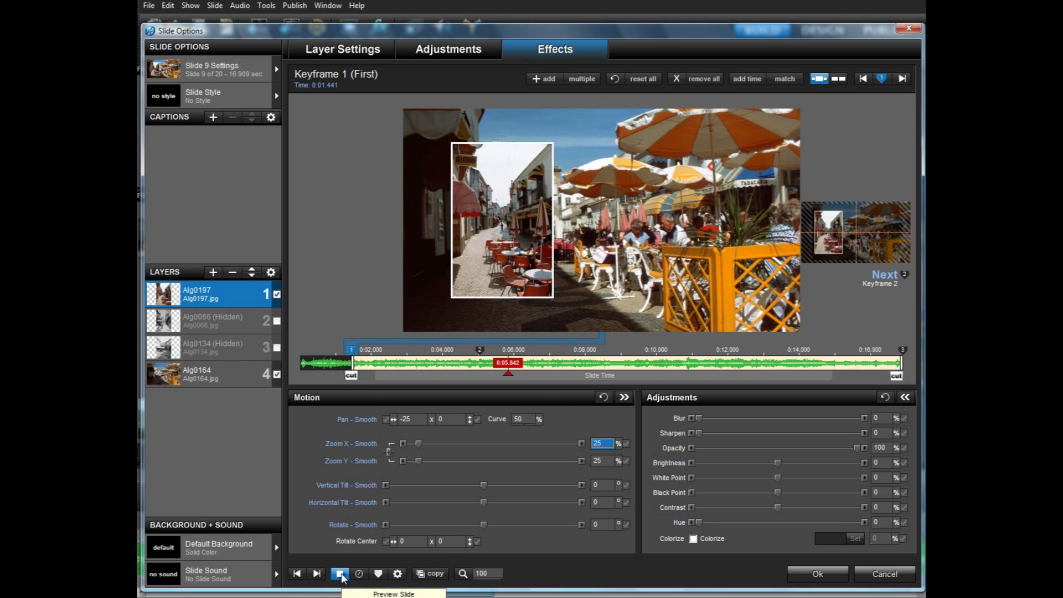
pyautogui.click(341, 574)
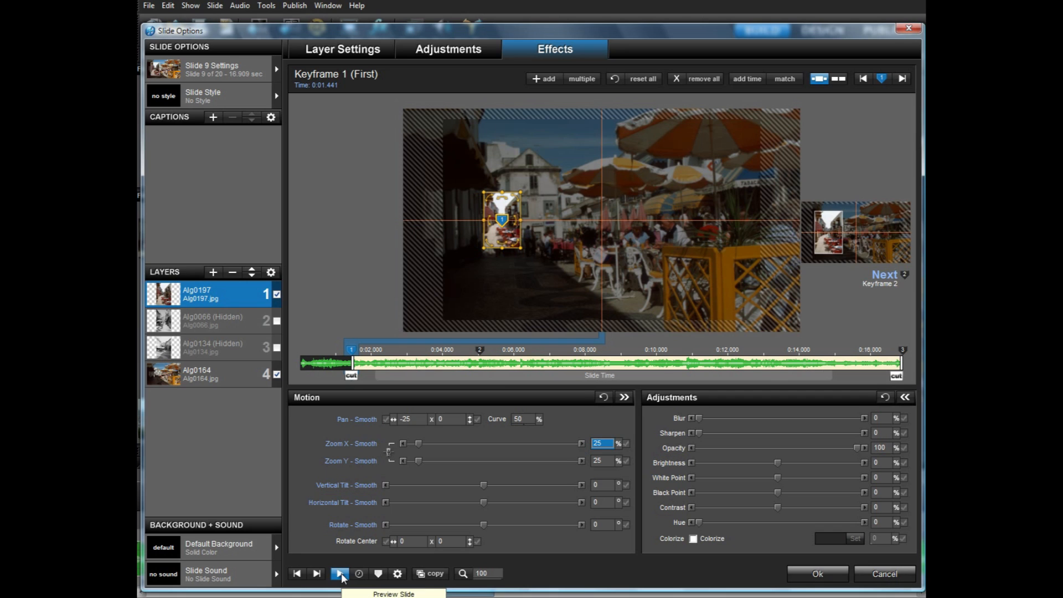
# - Add an Alg0197 keyframe at about 0:02.509 with opacity fixed at 100%, set the first keyframe's opacity to 0%, and preview the fade-in
pyautogui.doubleClick(400, 352)
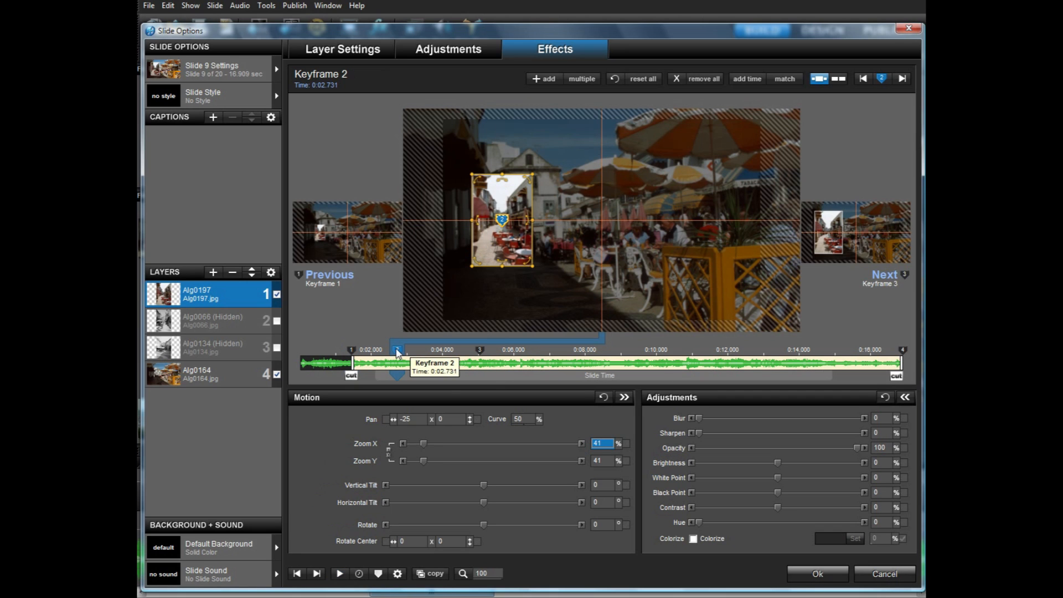
pyautogui.moveTo(393, 353); pyautogui.dragTo(389, 352)
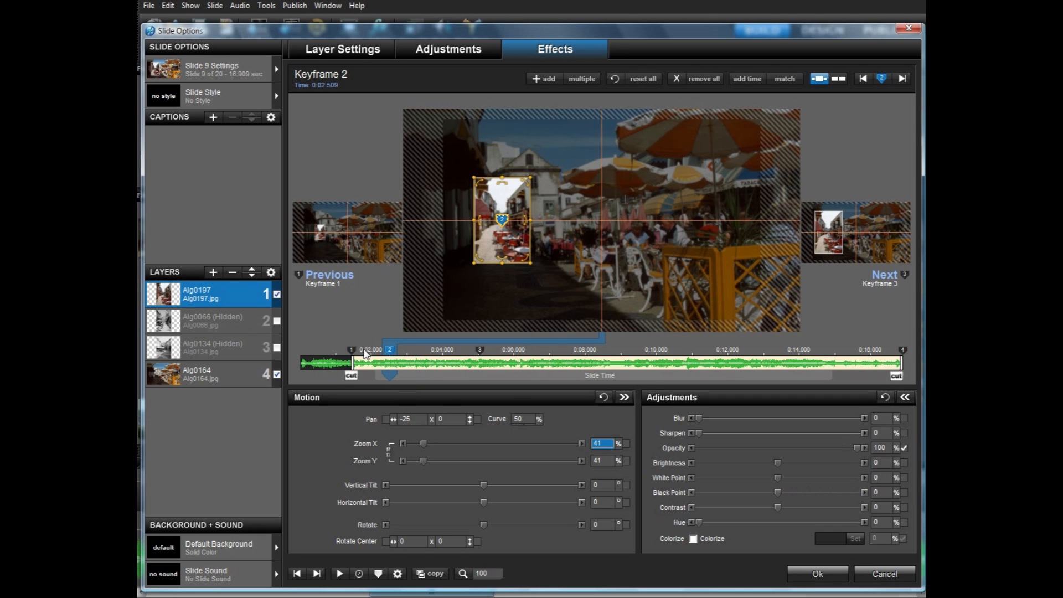
pyautogui.click(365, 353)
pyautogui.click(889, 448)
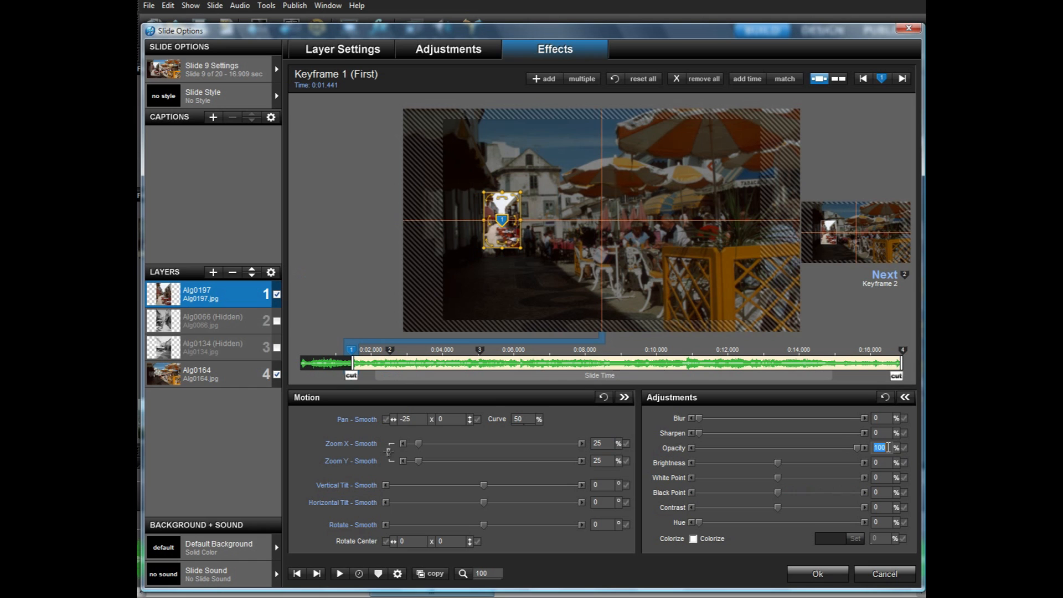
pyautogui.write('0')
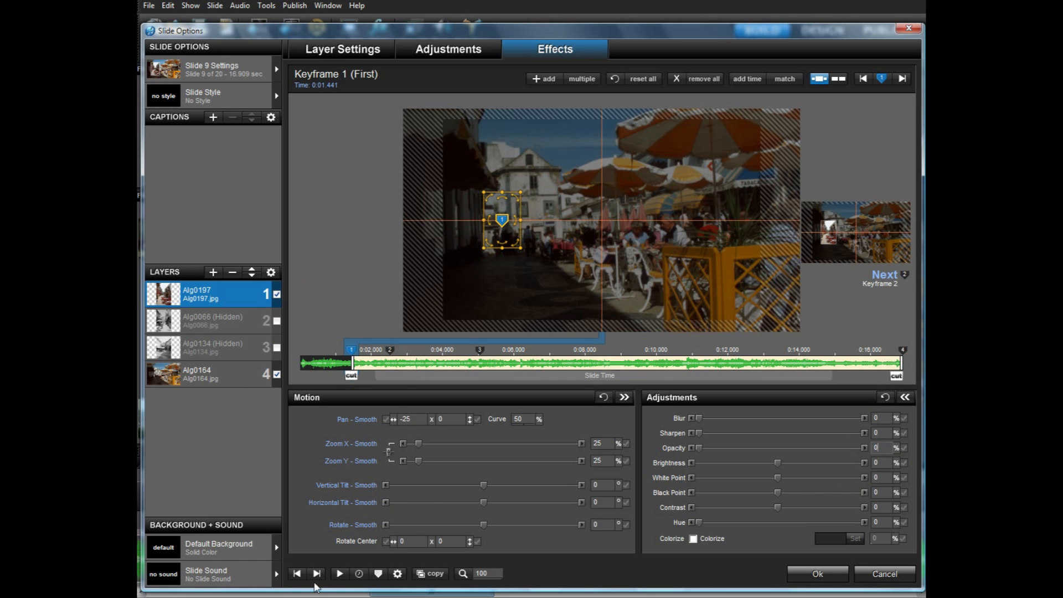
pyautogui.click(340, 574)
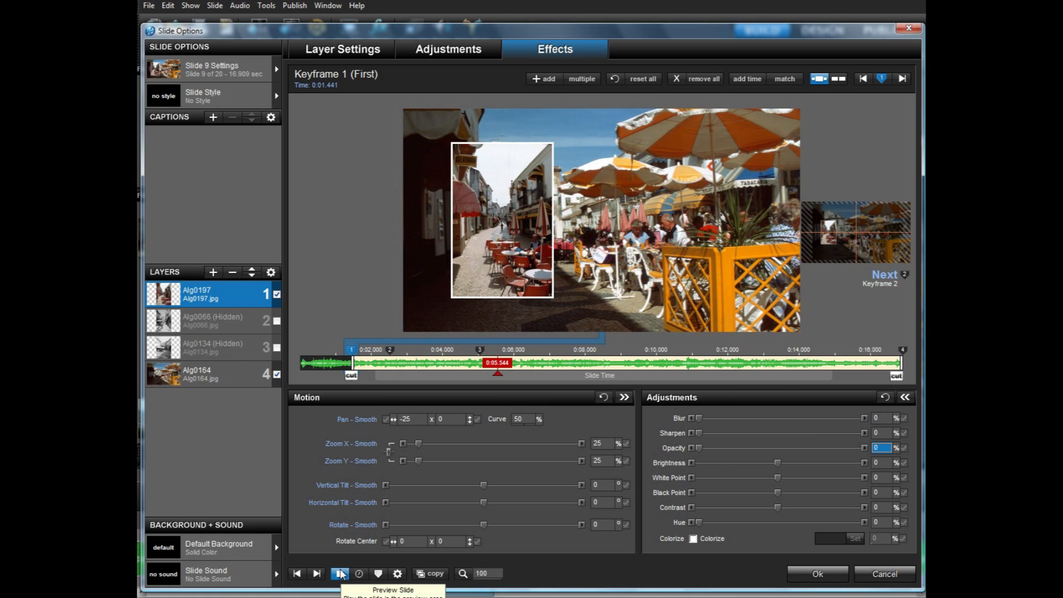
pyautogui.click(340, 574)
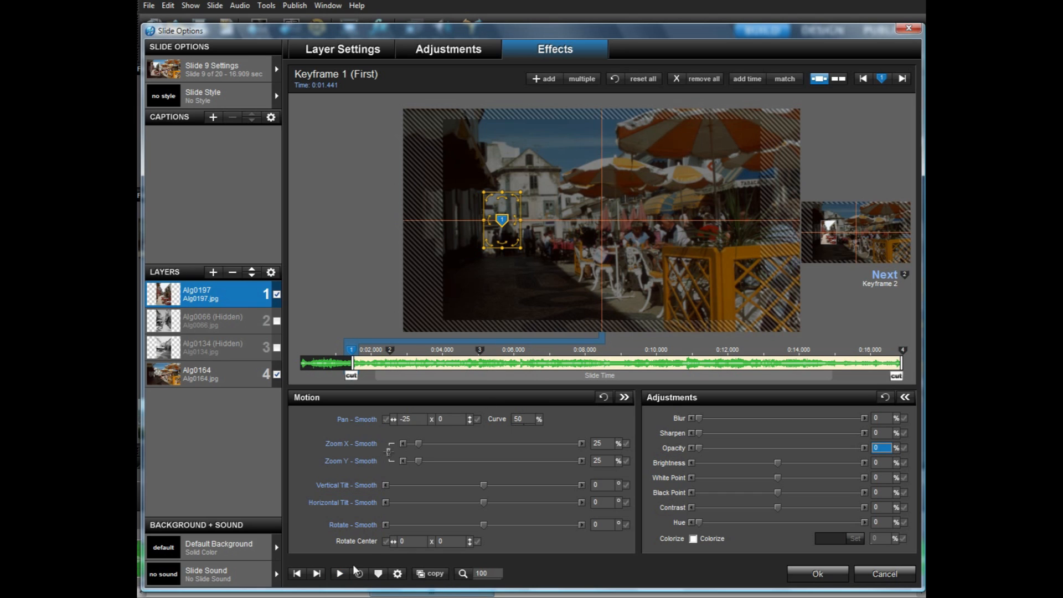
pyautogui.click(340, 574)
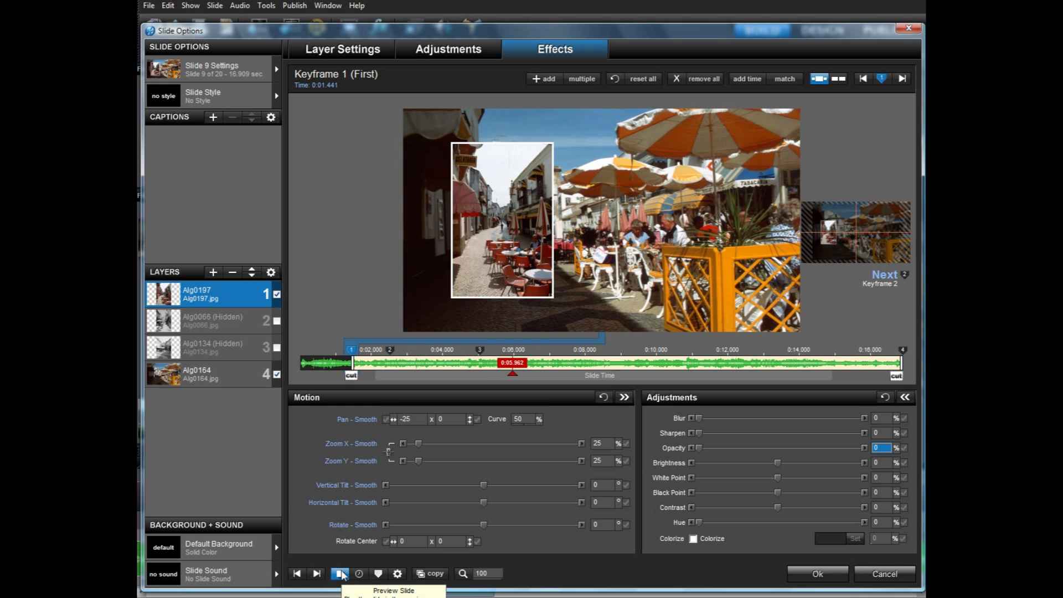
pyautogui.click(340, 574)
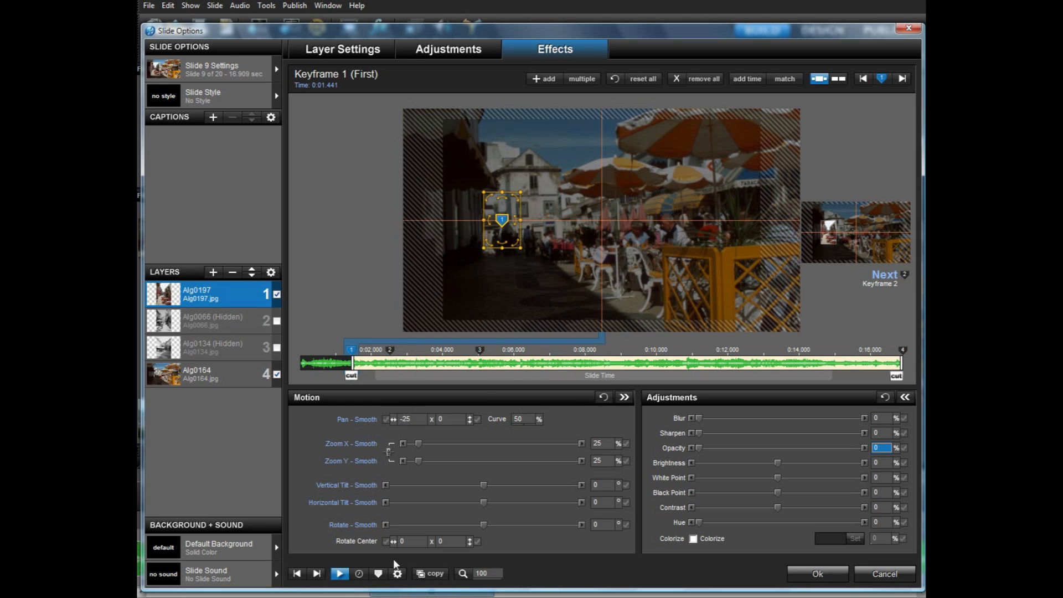
# - Add a keyframe to the Alg0197 layer, set its time to 6.5 seconds, and preview the slide
pyautogui.doubleClick(535, 352)
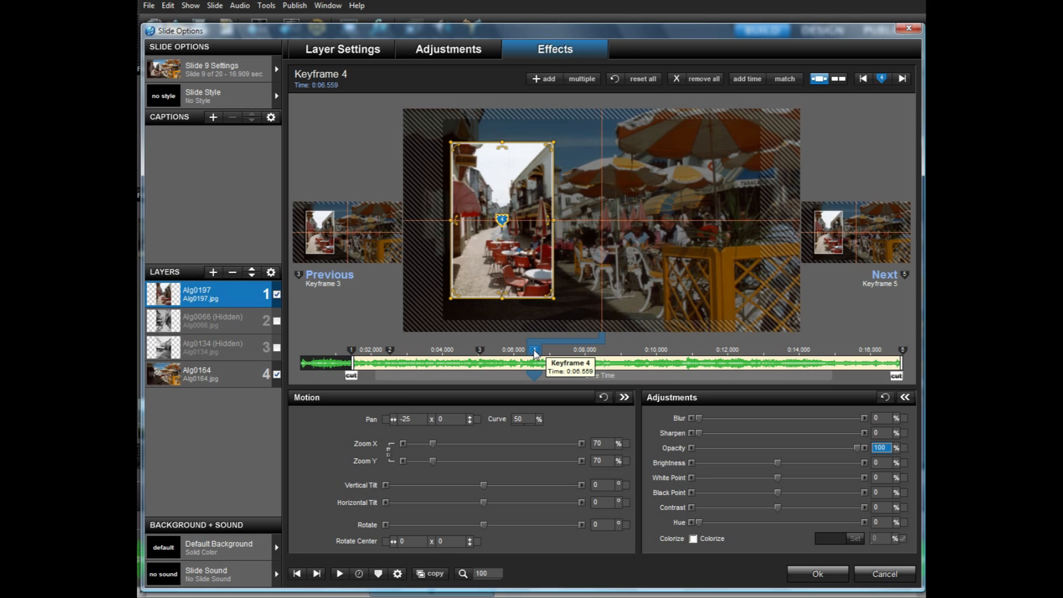
pyautogui.rightClick(536, 355)
pyautogui.click(560, 355)
pyautogui.write('6.5')
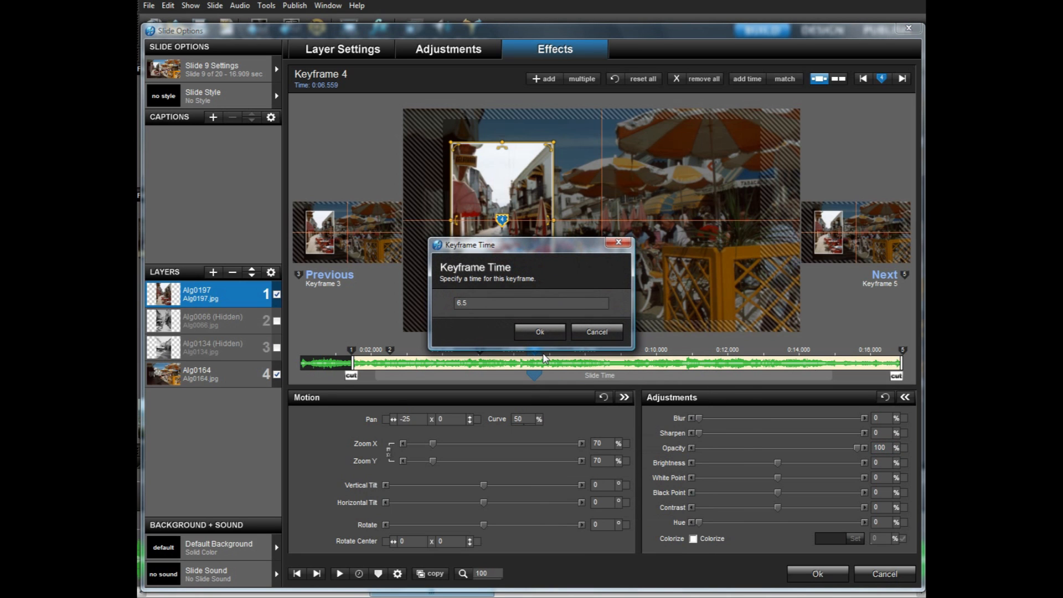
pyautogui.press('Return')
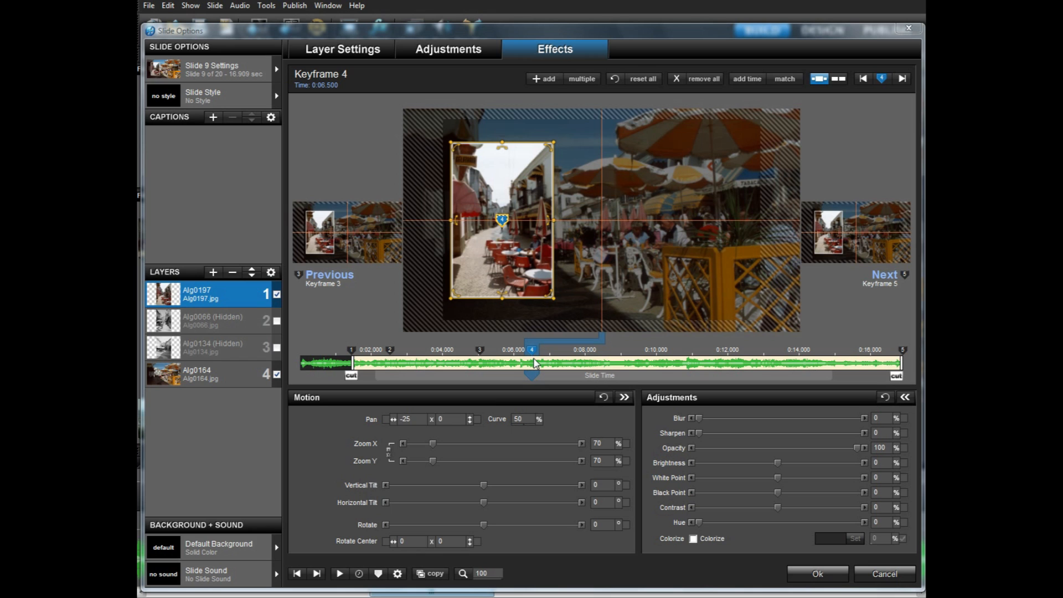
pyautogui.click(340, 576)
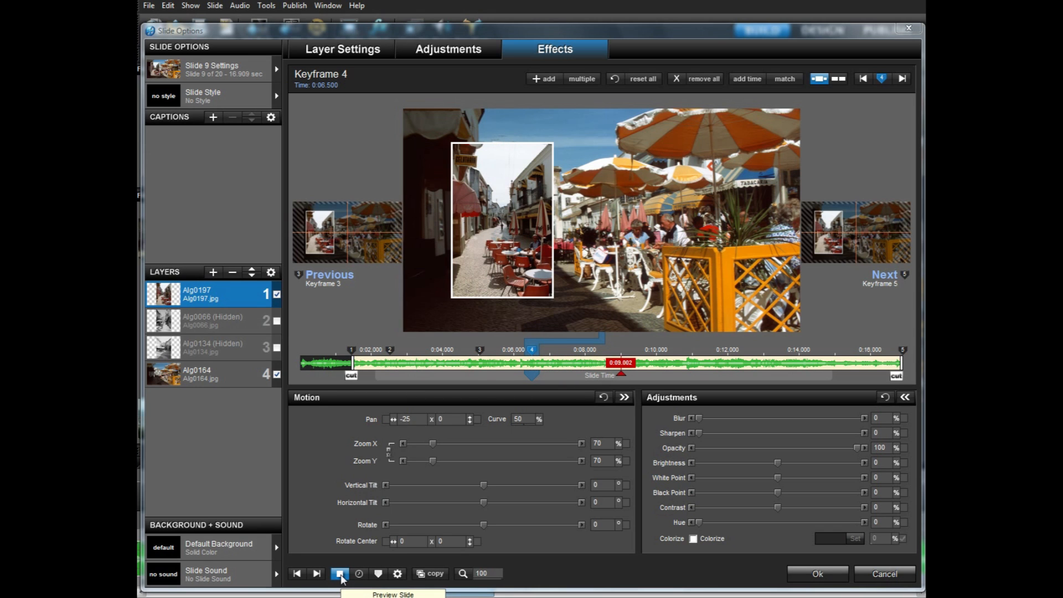
pyautogui.click(341, 576)
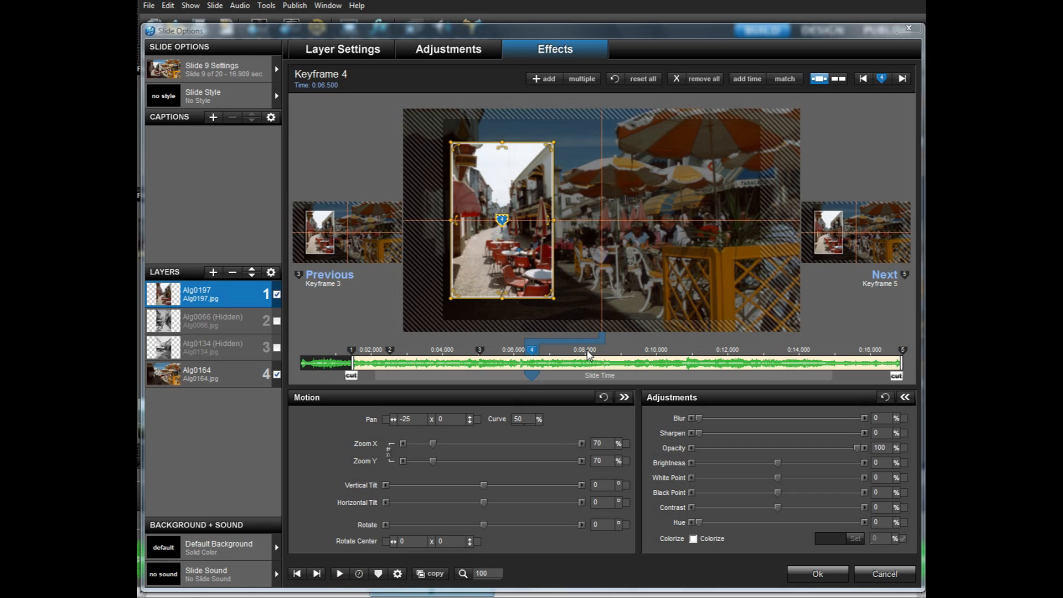
# - Add another Alg0197 keyframe, set its time to 8 seconds, and preview the slide
pyautogui.doubleClick(589, 355)
pyautogui.rightClick(588, 355)
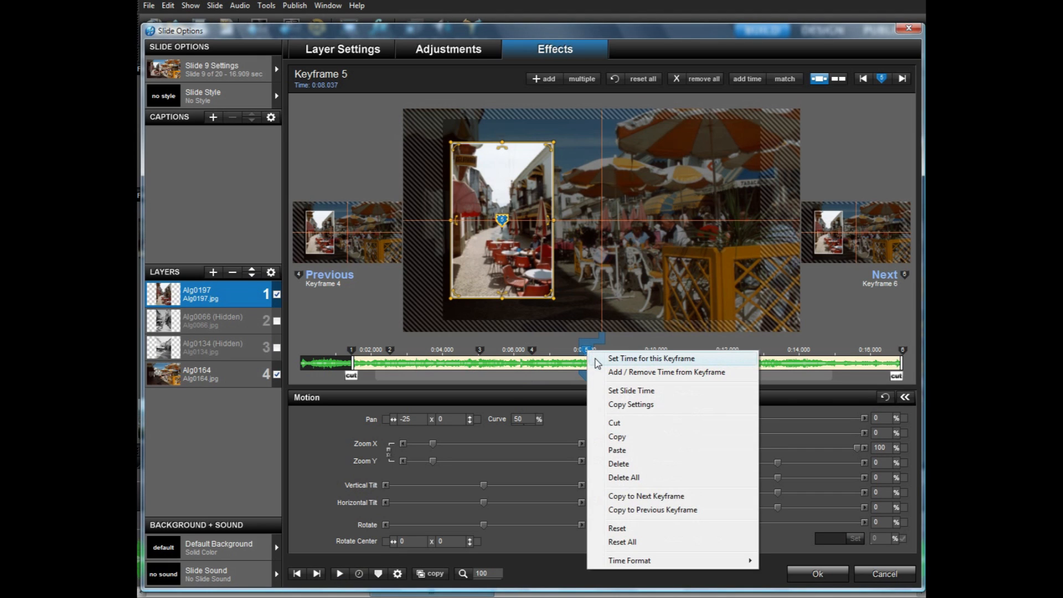
pyautogui.click(596, 357)
pyautogui.press('Return')
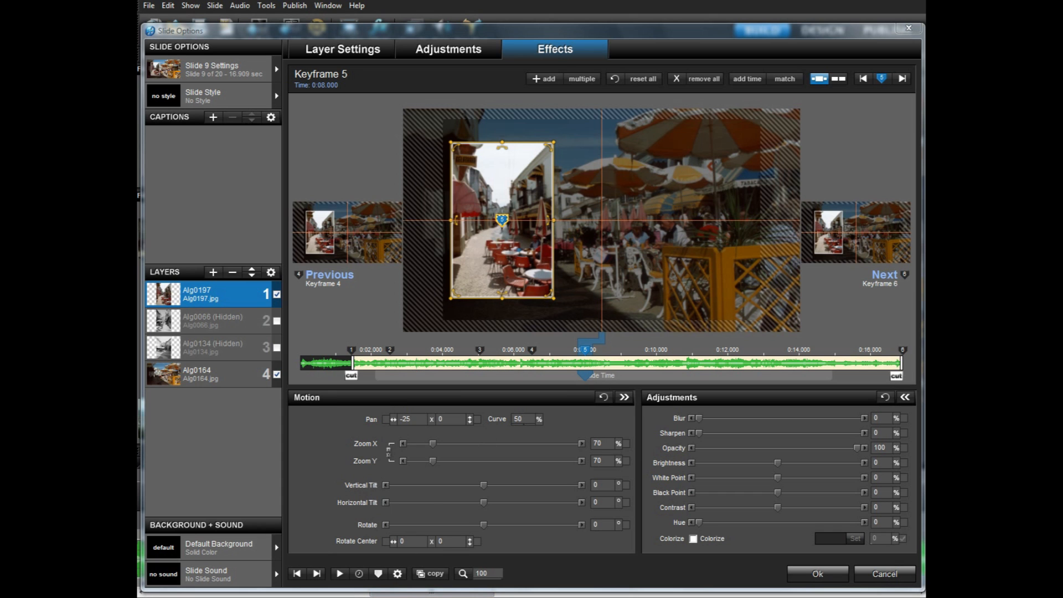
pyautogui.click(340, 575)
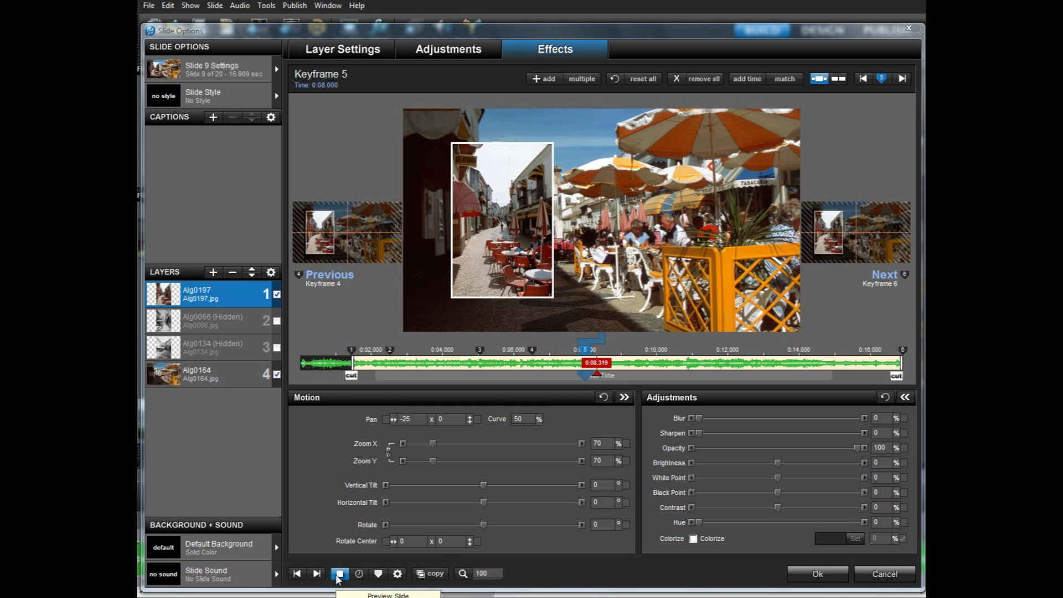
pyautogui.click(339, 574)
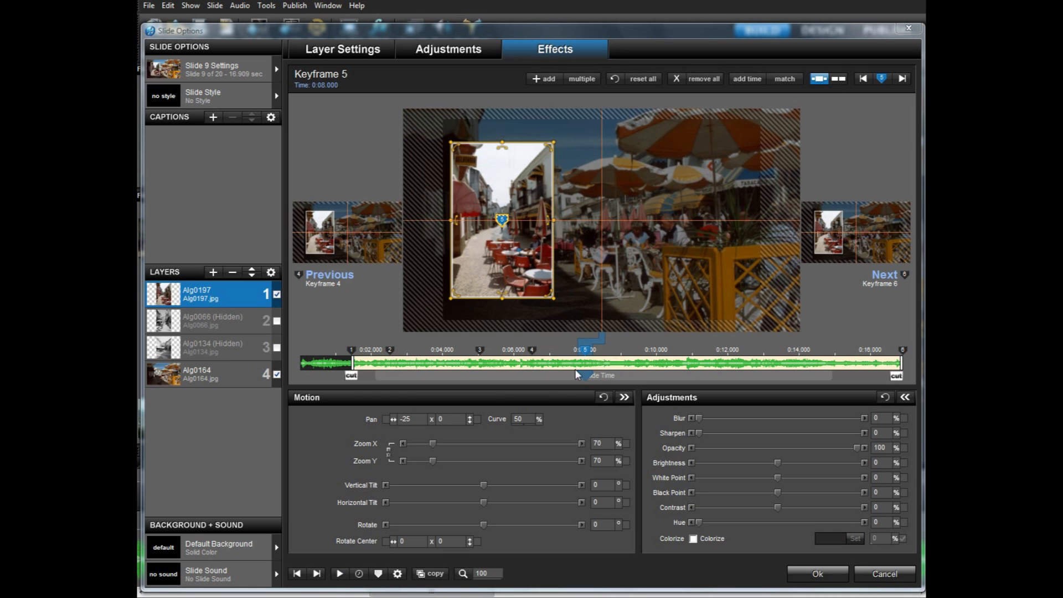
# - Copy the settings of Alg0197's third keyframe to the fourth, and the fourth keyframe's settings to the fifth
pyautogui.click(493, 355)
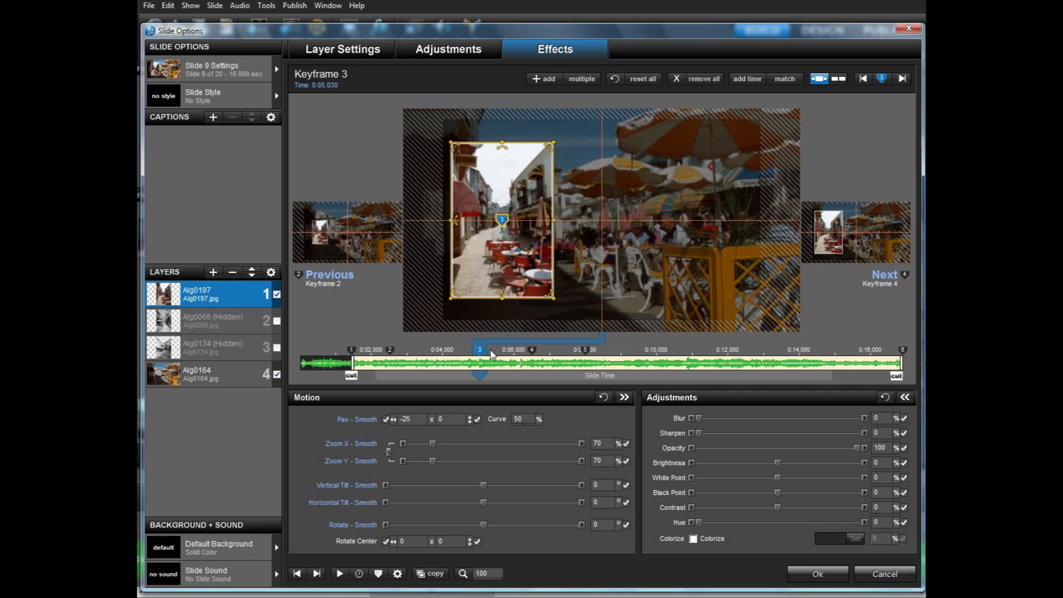
pyautogui.rightClick(480, 355)
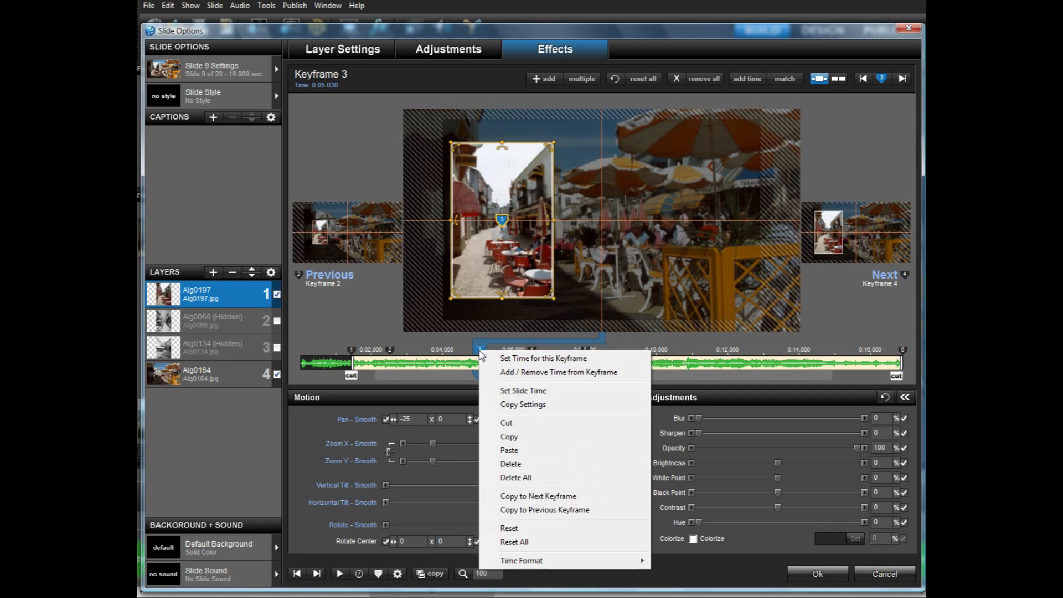
pyautogui.click(542, 496)
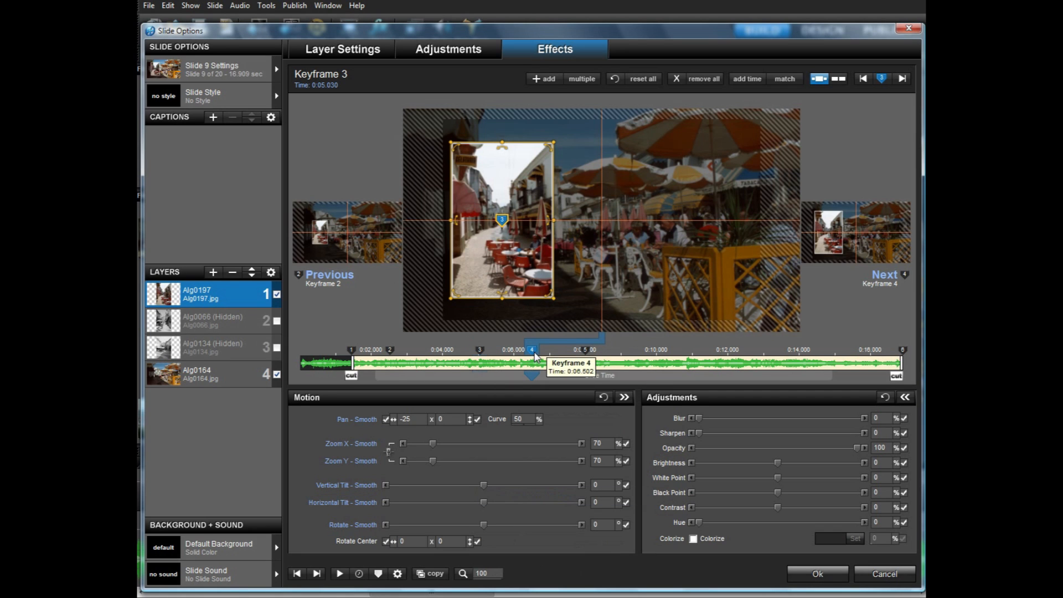
pyautogui.click(533, 351)
pyautogui.rightClick(533, 353)
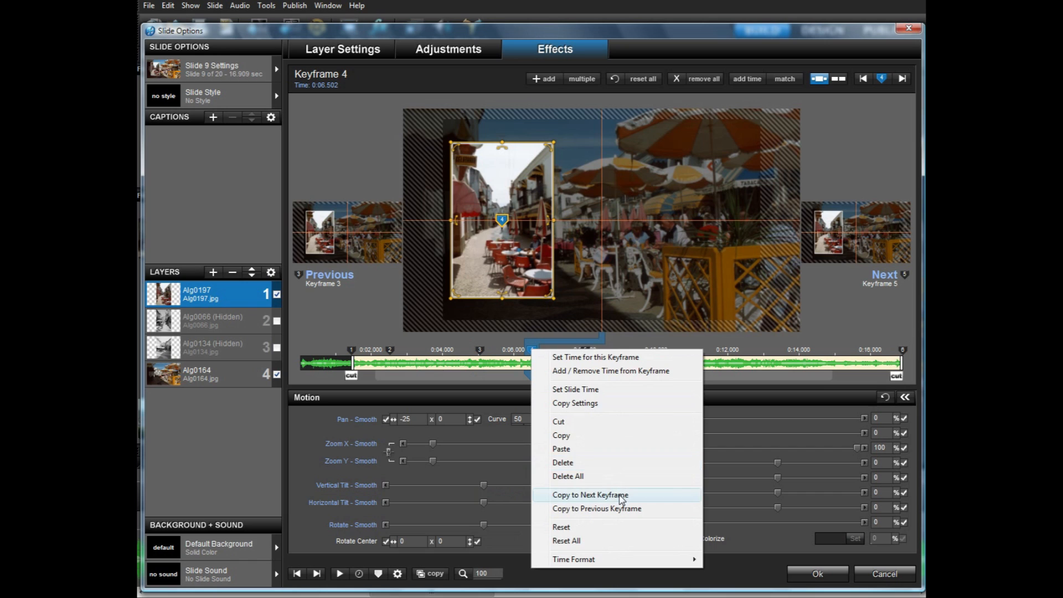
pyautogui.click(581, 495)
# - Set the horizontal tilt of Alg0197's keyframe at 8 seconds to -180°
pyautogui.click(606, 361)
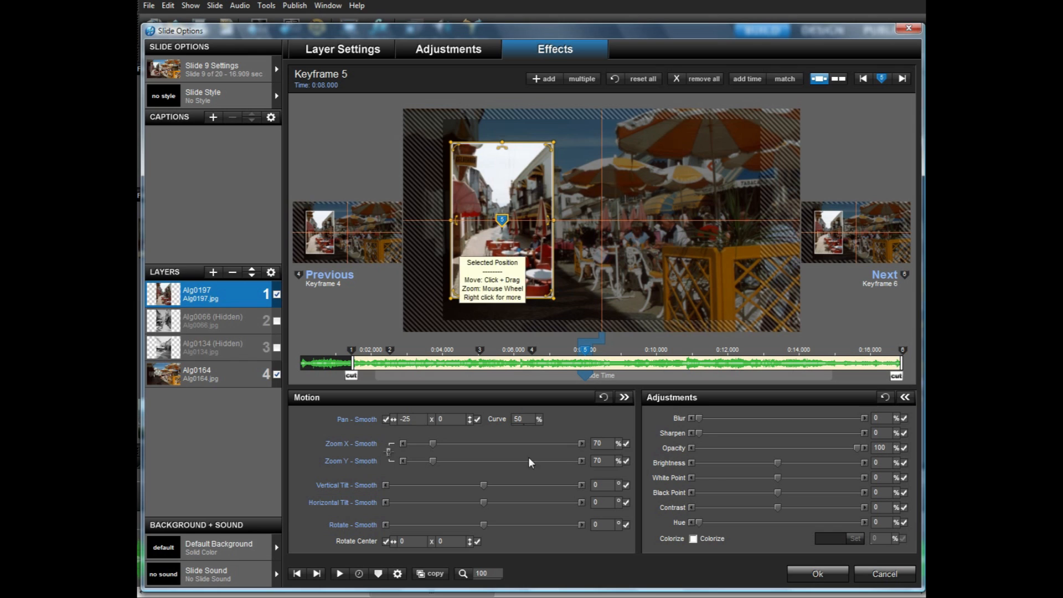
pyautogui.moveTo(484, 503); pyautogui.dragTo(458, 501)
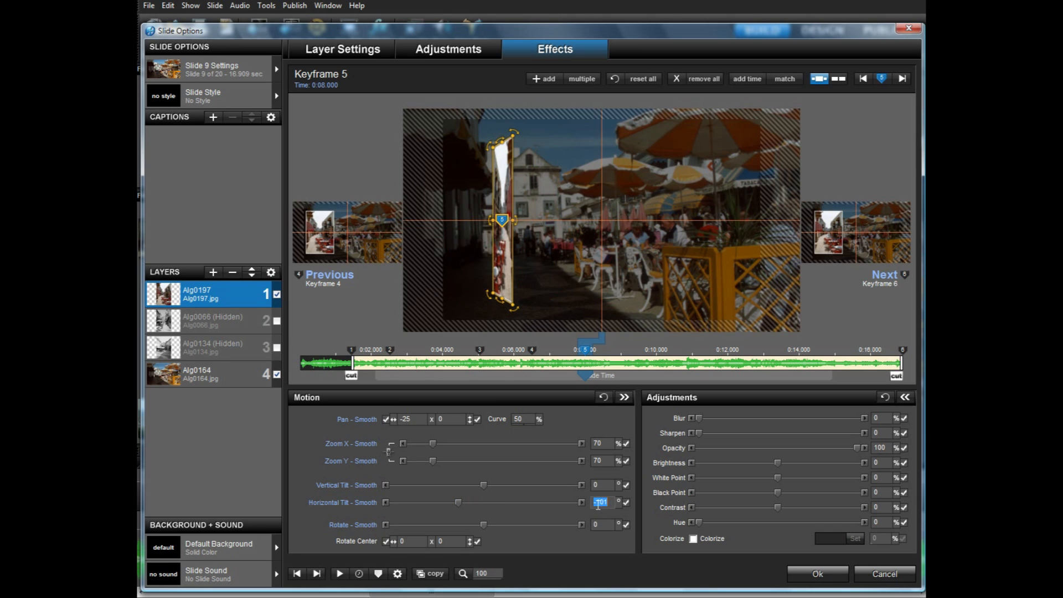
pyautogui.write('-180')
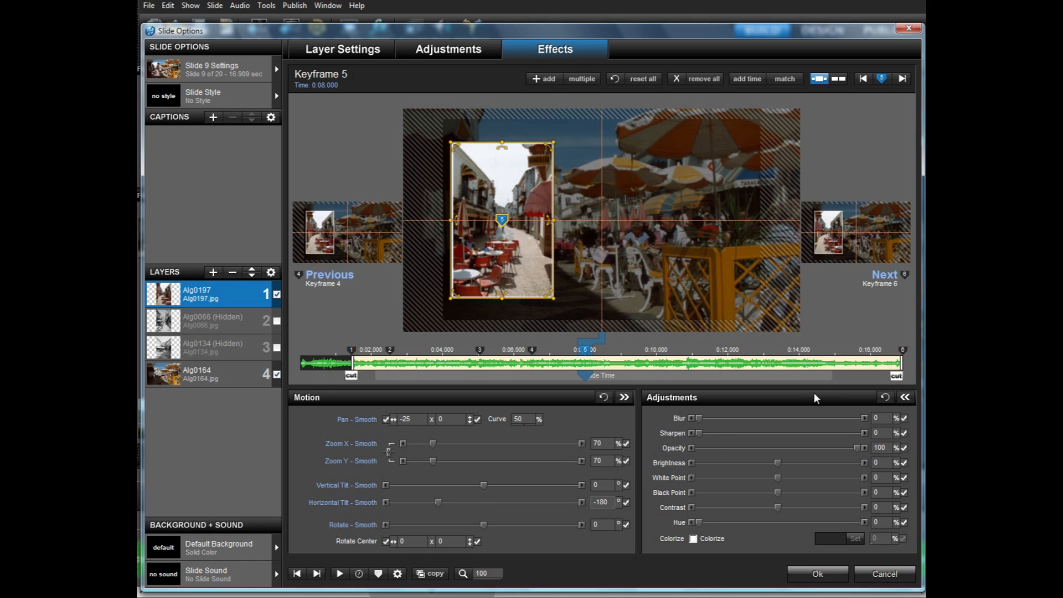
# - Cut Alg0197's final keyframe so the layer ends at 8 seconds, and preview the flip
pyautogui.rightClick(903, 352)
pyautogui.click(758, 422)
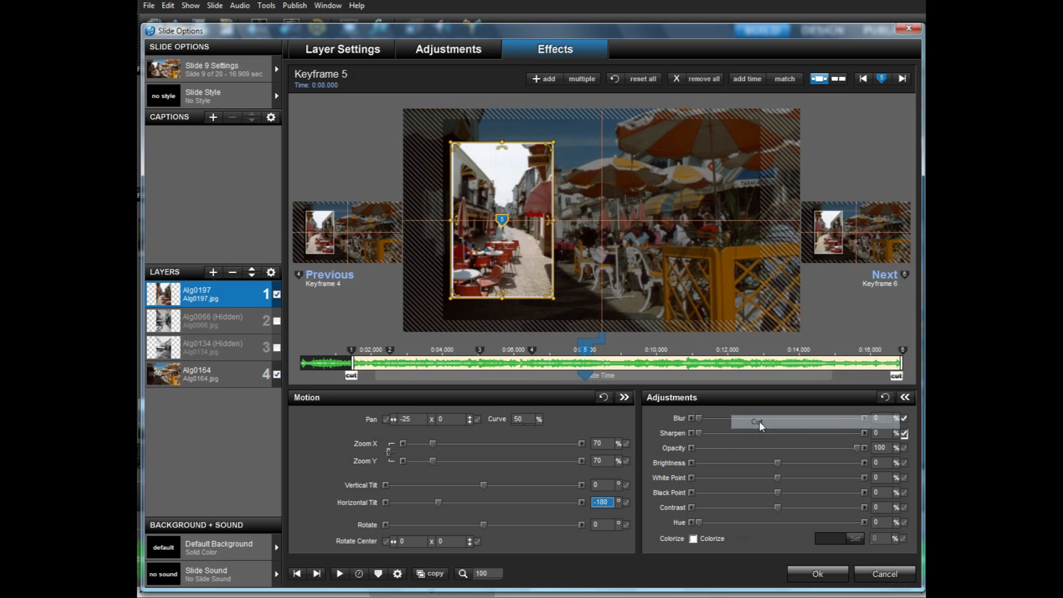
pyautogui.moveTo(458, 373); pyautogui.dragTo(533, 376)
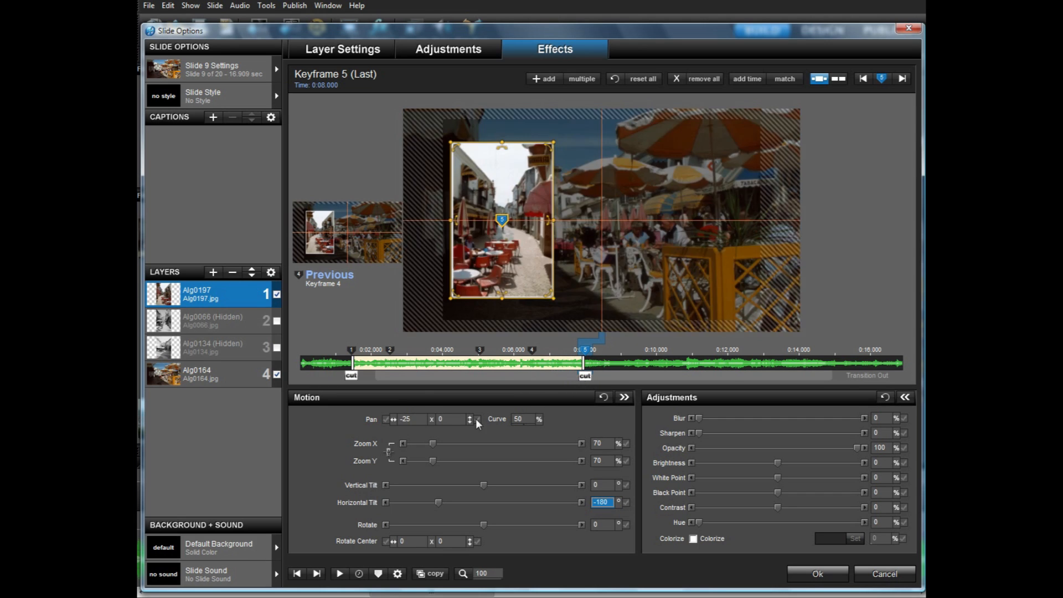
pyautogui.click(339, 574)
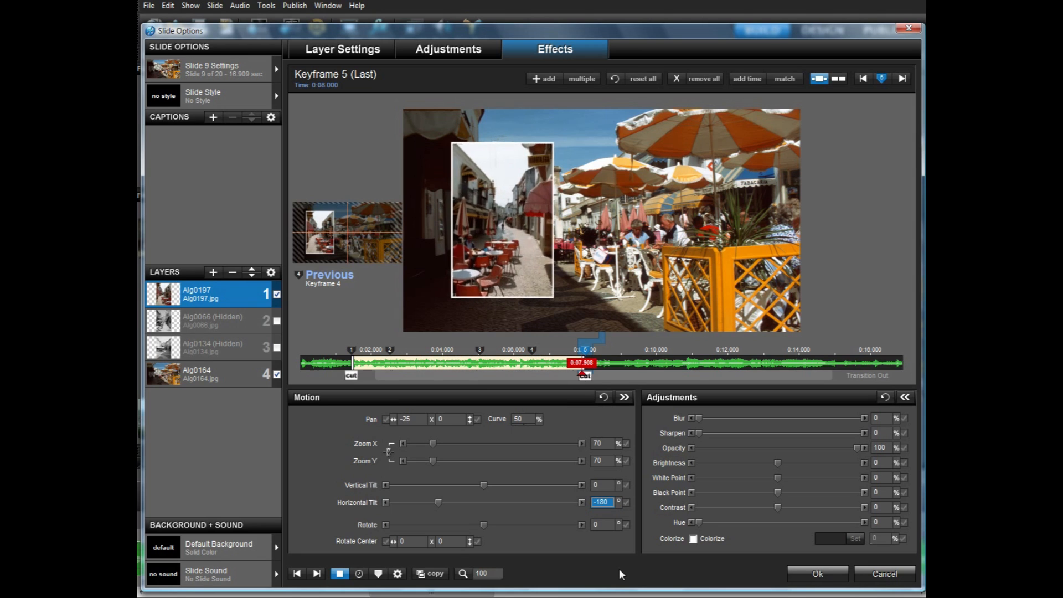
pyautogui.click(341, 574)
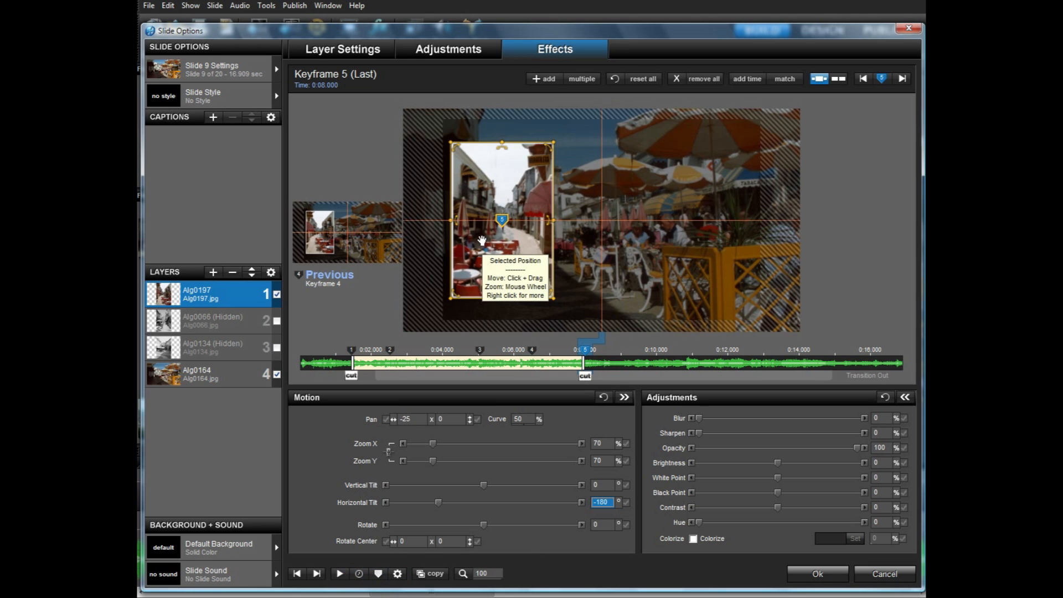
# - Show the Alg0066 layer and set its first keyframe's time to 6.5 seconds
pyautogui.click(275, 324)
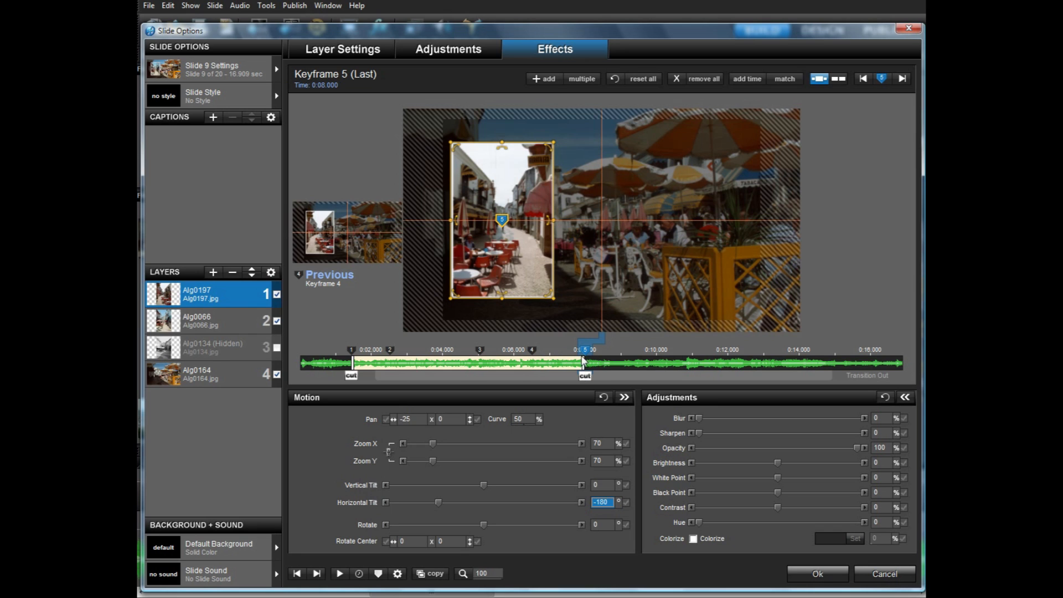
pyautogui.click(227, 324)
pyautogui.click(299, 355)
pyautogui.rightClick(303, 351)
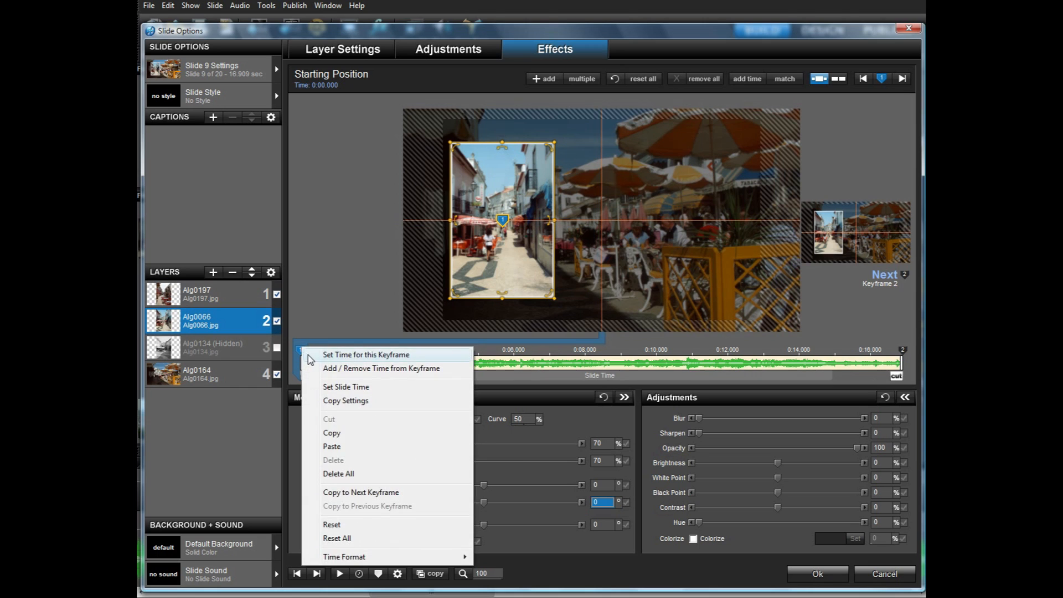
pyautogui.click(327, 354)
pyautogui.write('6.')
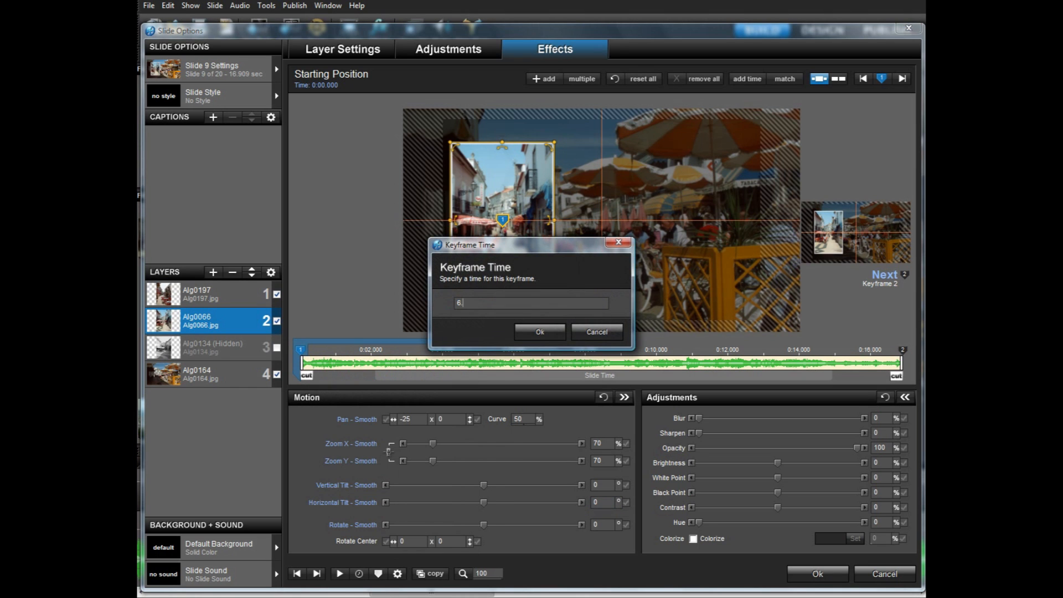
pyautogui.press('Return')
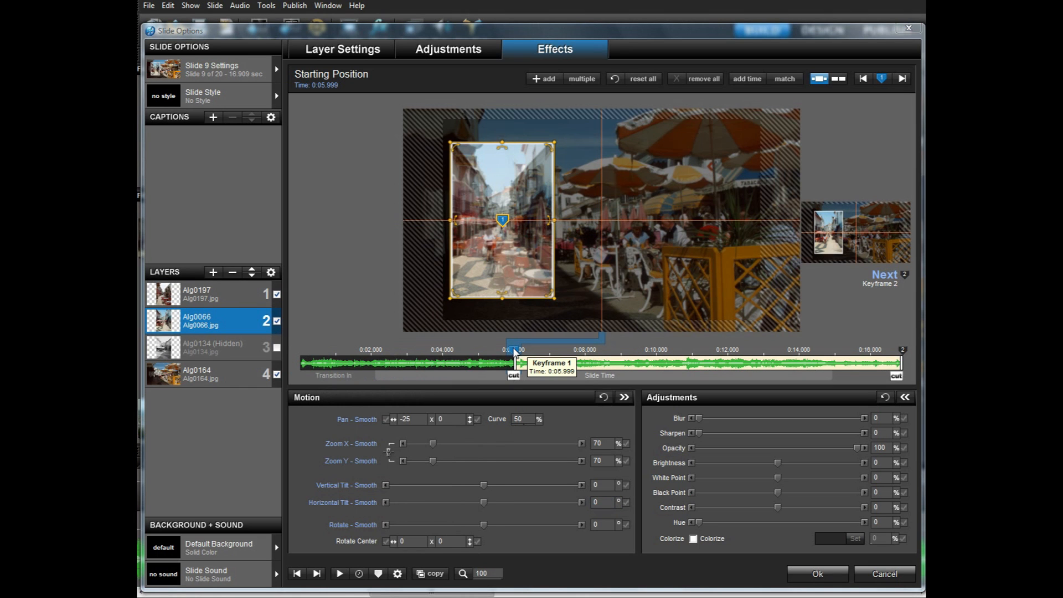
pyautogui.rightClick(515, 354)
pyautogui.click(532, 357)
pyautogui.write('6.5')
pyautogui.press('Return')
# - Add a second keyframe to the Alg0066 layer and set its time to 8 seconds
pyautogui.doubleClick(591, 354)
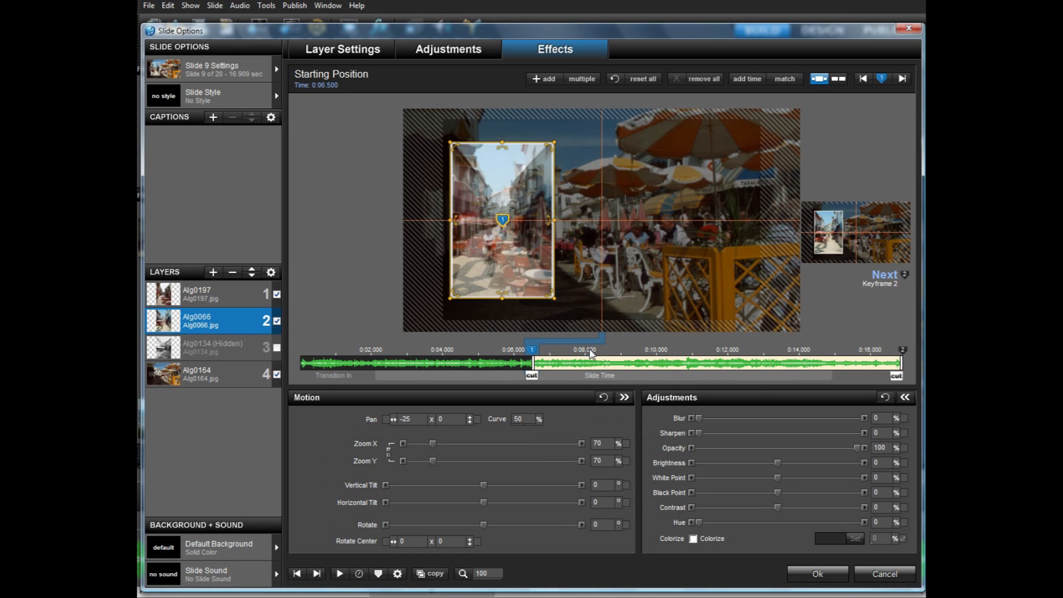
pyautogui.rightClick(590, 352)
pyautogui.click(602, 358)
pyautogui.write('8')
pyautogui.press('Return')
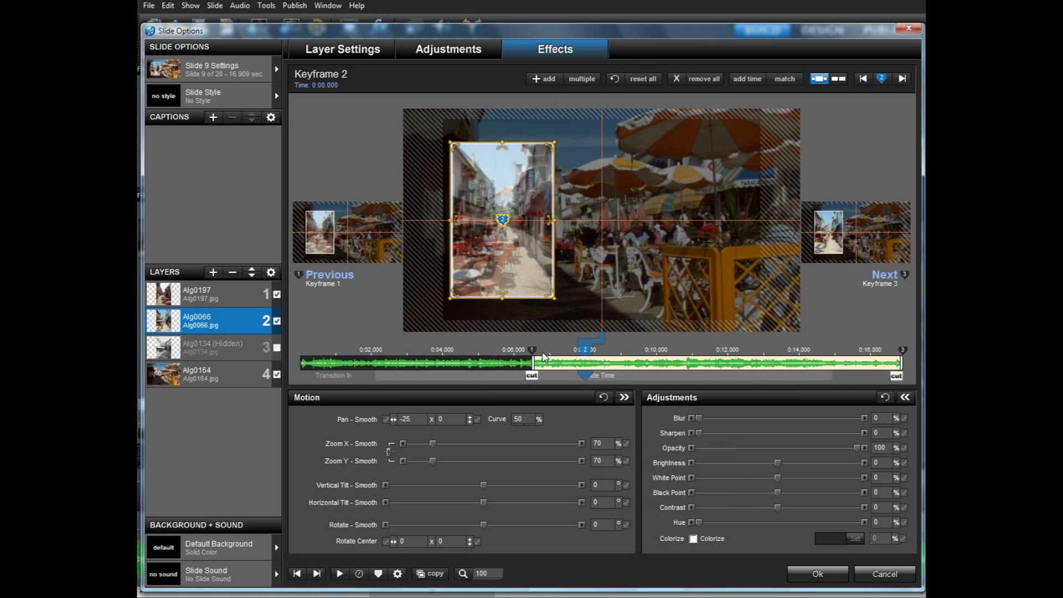
# - Copy the settings of Alg0066's first keyframe to the next keyframe
pyautogui.click(533, 351)
pyautogui.rightClick(533, 353)
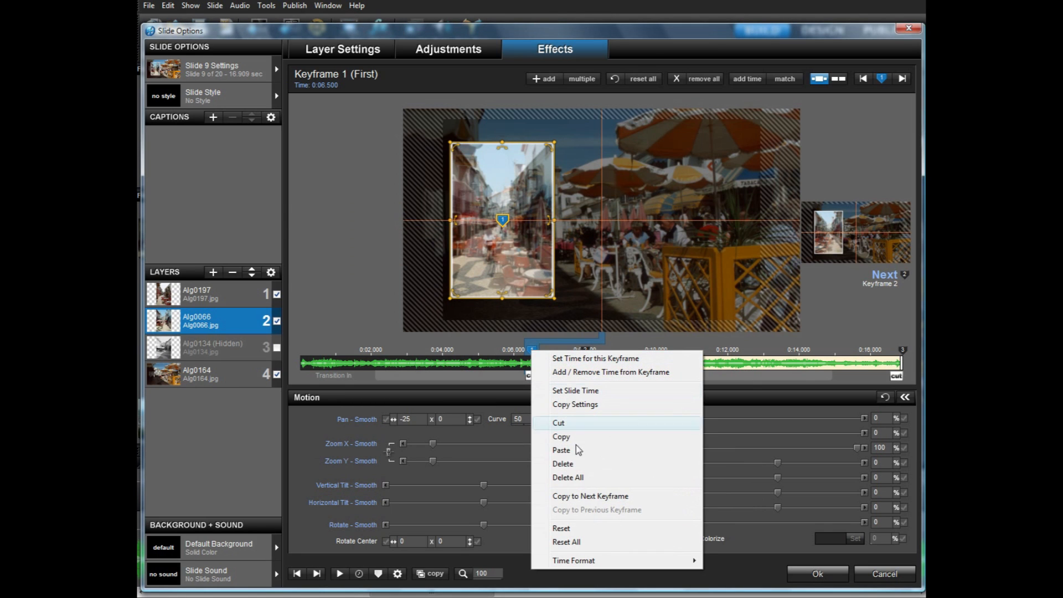
pyautogui.click(589, 497)
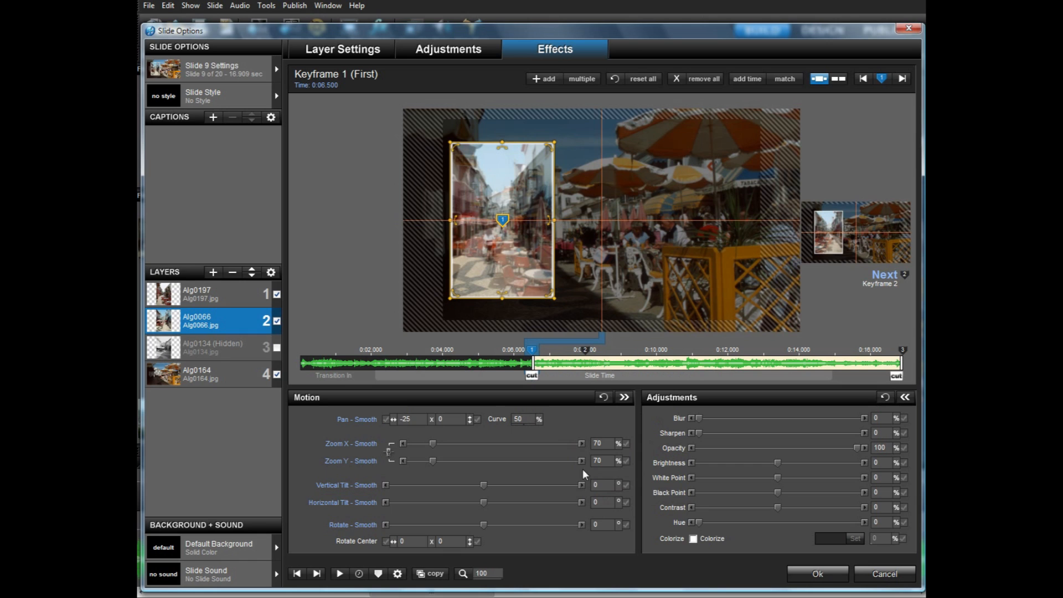
# - Set the horizontal tilt of Alg0066's second keyframe to -180°
pyautogui.click(585, 351)
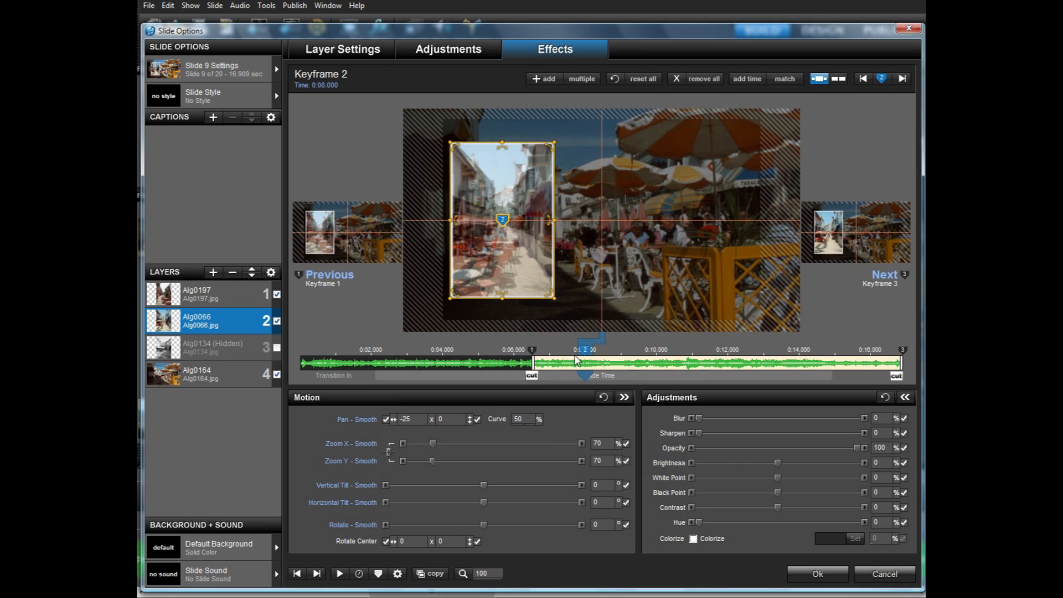
pyautogui.click(231, 298)
pyautogui.click(241, 317)
pyautogui.click(603, 502)
pyautogui.write('-180')
# - Copy Alg0066's second keyframe settings to the next keyframe and scrub through the flip on the timeline
pyautogui.rightClick(587, 354)
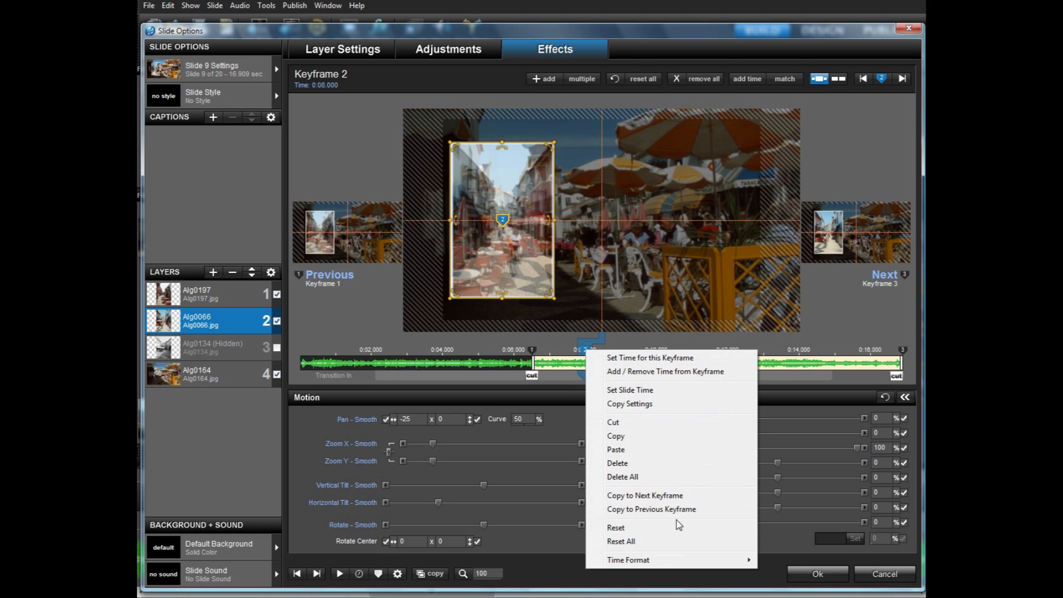
pyautogui.click(654, 496)
pyautogui.moveTo(511, 373)
pyautogui.mouseDown()
pyautogui.moveTo(598, 383)
pyautogui.moveTo(527, 386)
pyautogui.moveTo(602, 394)
pyautogui.moveTo(569, 392)
pyautogui.moveTo(593, 392)
pyautogui.mouseUp()
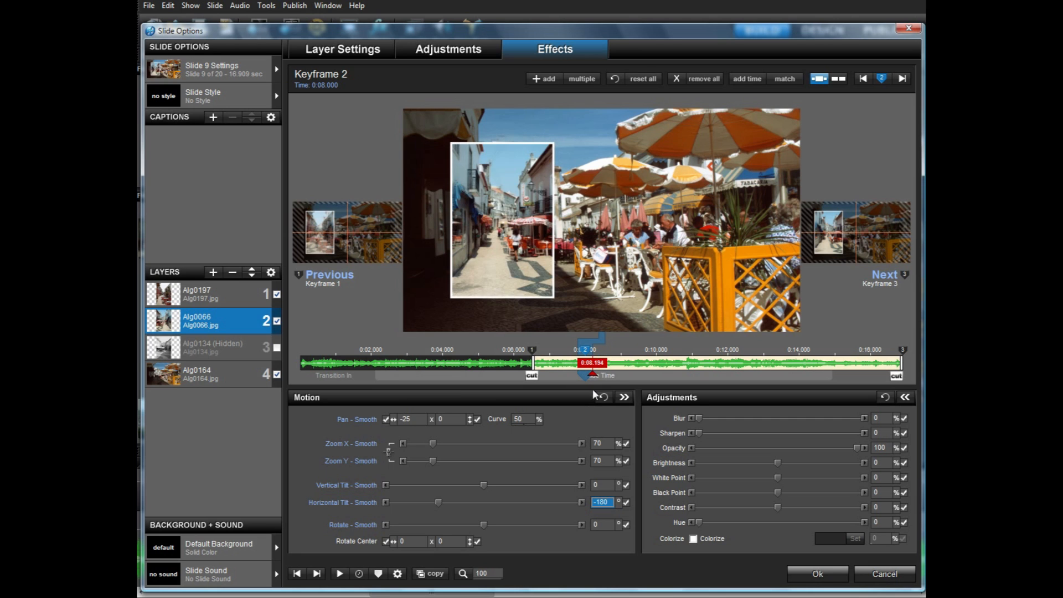
# - Add an Alg0197 keyframe mid-flip at about 0:07.220 with its opacity fixed at 100%
pyautogui.click(234, 288)
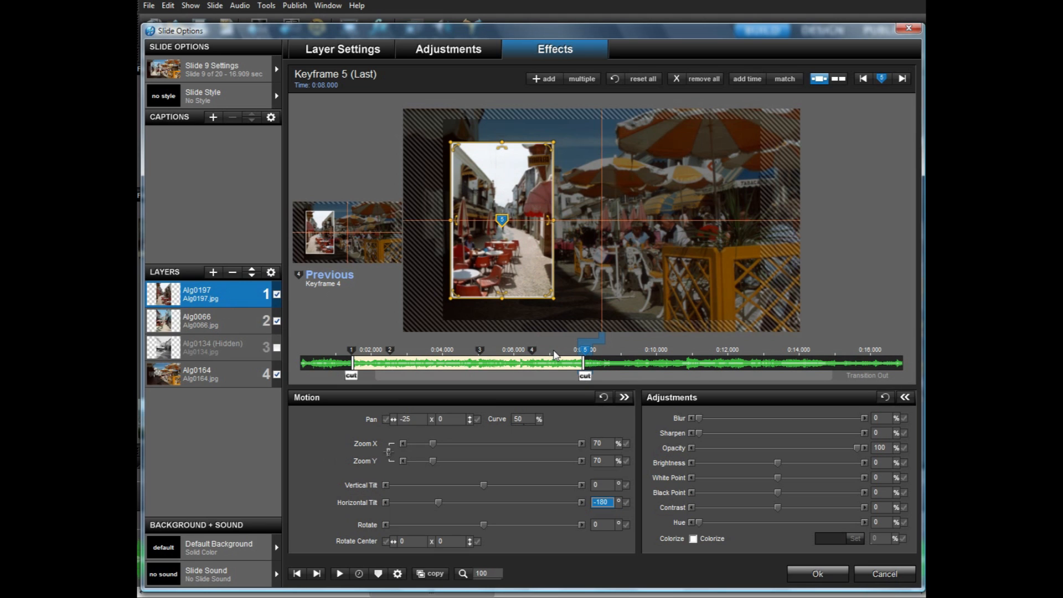
pyautogui.doubleClick(555, 355)
pyautogui.moveTo(555, 355); pyautogui.dragTo(559, 356)
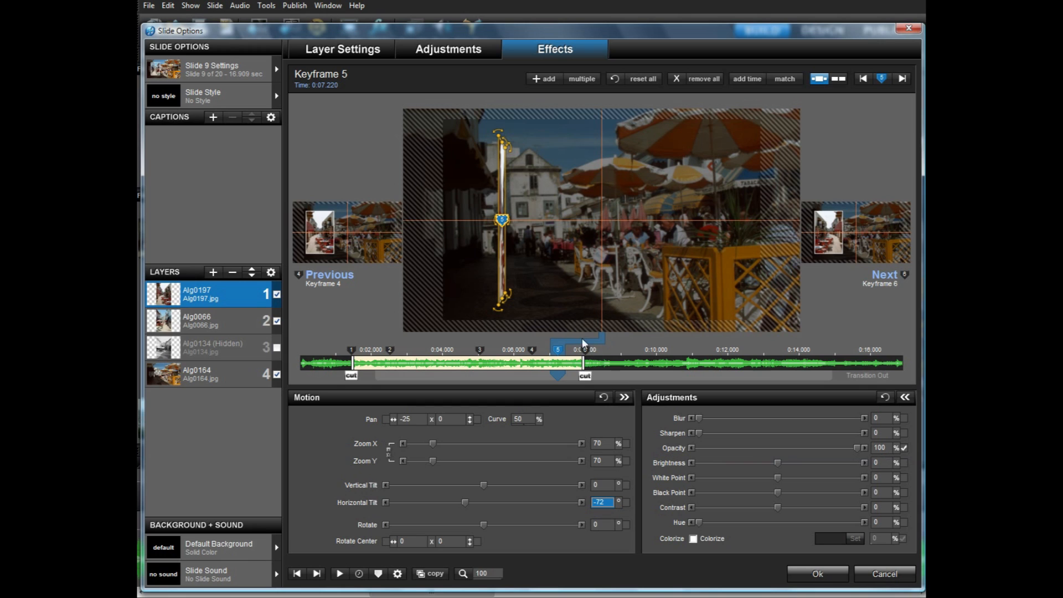
# - Add another Alg0197 keyframe mid-flip at about 0:07.289 and set its opacity to 0%
pyautogui.doubleClick(568, 353)
pyautogui.moveTo(568, 352); pyautogui.dragTo(562, 353)
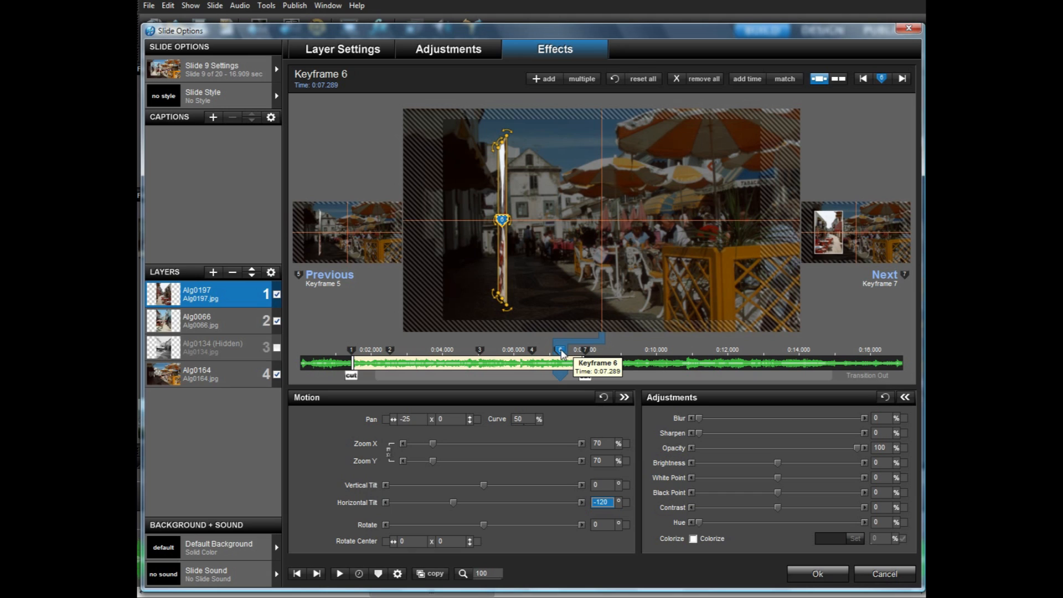
pyautogui.click(887, 449)
pyautogui.write('0')
# - Set the opacity of Alg0197's last keyframe to 0% and scrub the timeline through the flip
pyautogui.click(598, 353)
pyautogui.click(879, 447)
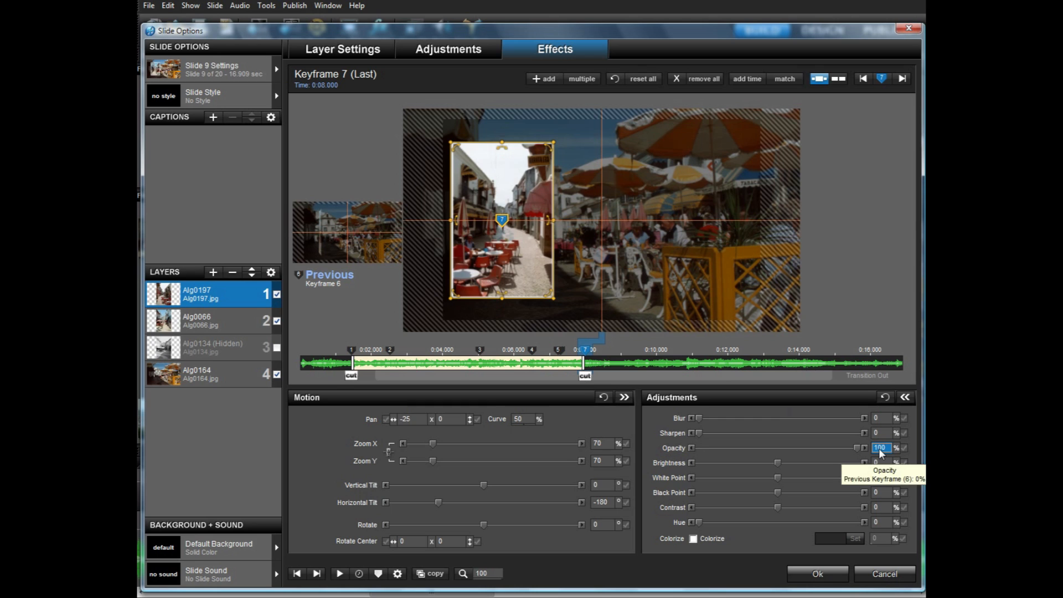
pyautogui.write('0')
pyautogui.click(492, 376)
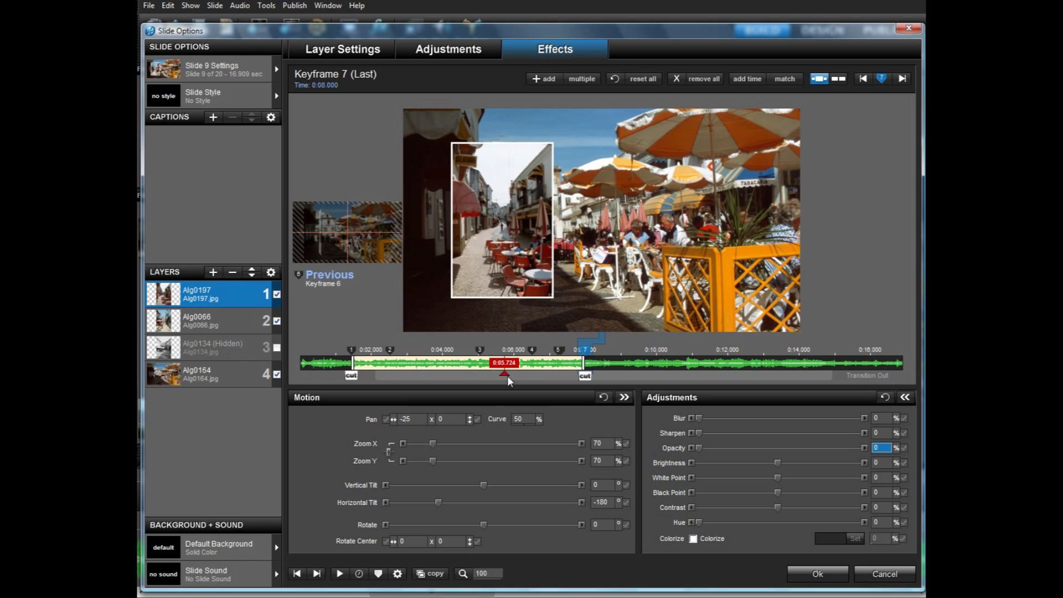
pyautogui.moveTo(525, 377)
pyautogui.mouseDown()
pyautogui.moveTo(593, 388)
pyautogui.moveTo(544, 383)
pyautogui.moveTo(580, 383)
pyautogui.mouseUp()
# - Flip the Alg0066 layer's image horizontally and preview the slide from the effects view
pyautogui.click(216, 321)
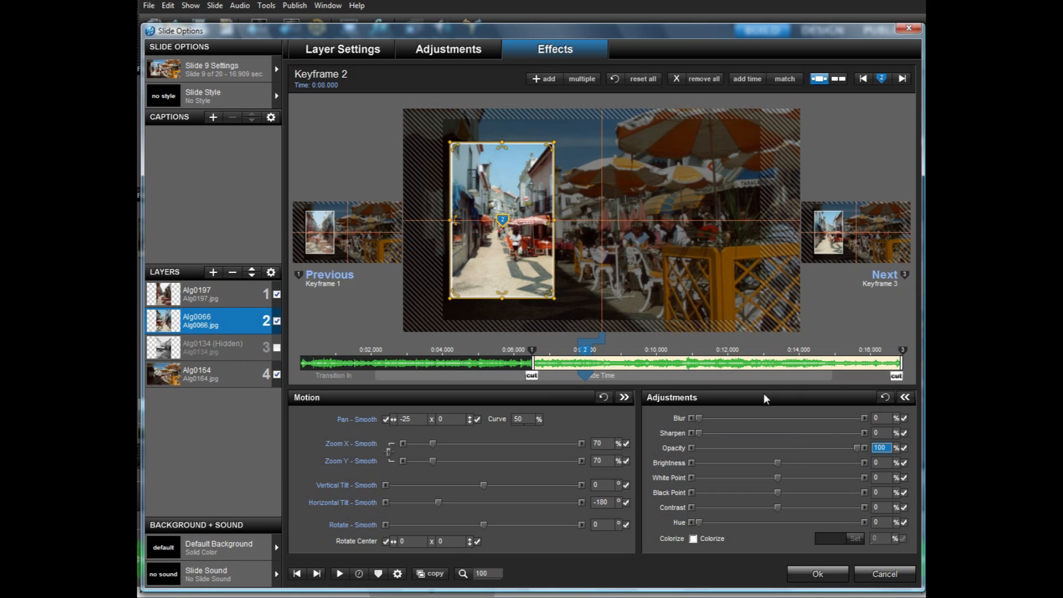
pyautogui.moveTo(508, 377)
pyautogui.mouseDown()
pyautogui.moveTo(596, 377)
pyautogui.moveTo(532, 377)
pyautogui.moveTo(566, 378)
pyautogui.mouseUp()
pyautogui.click(424, 50)
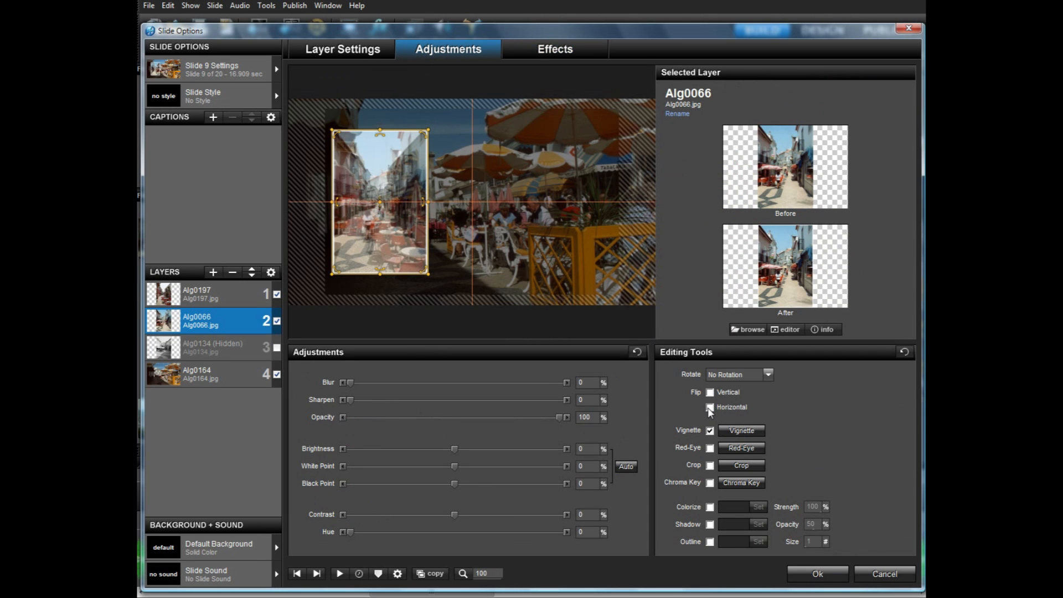
pyautogui.click(710, 408)
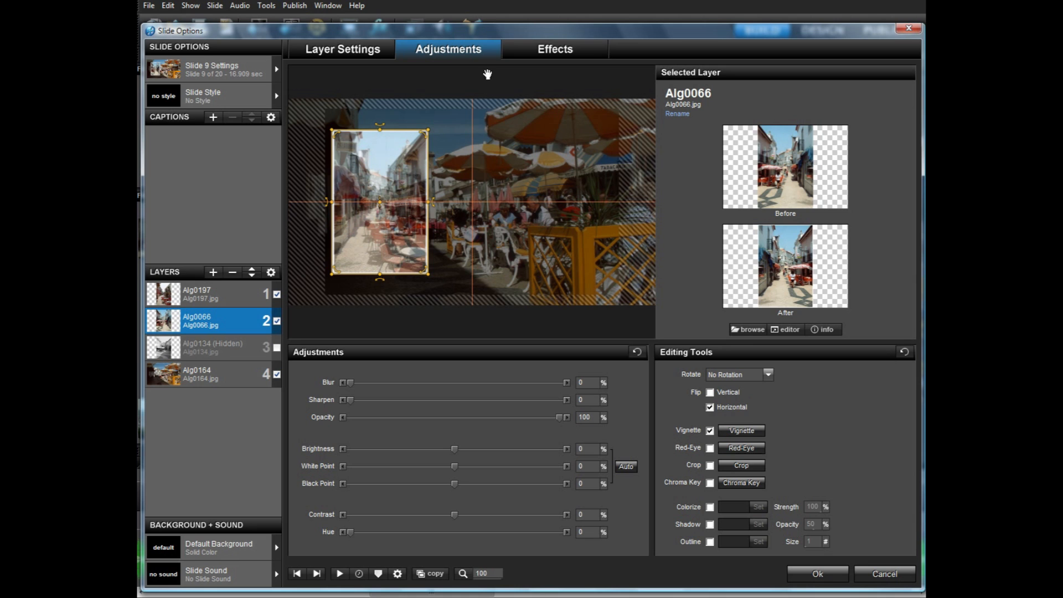
pyautogui.click(554, 48)
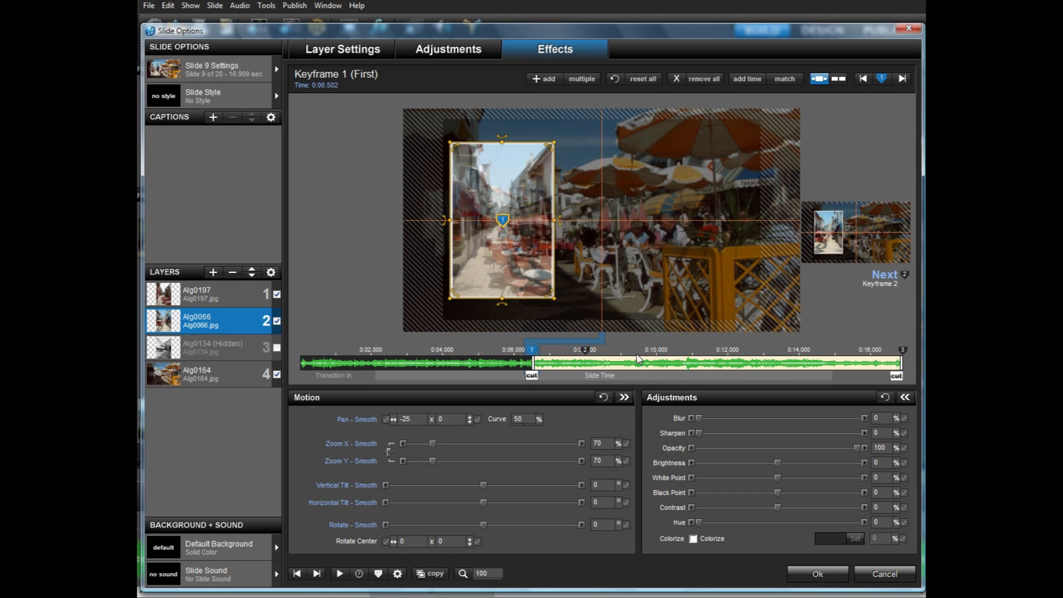
pyautogui.click(340, 574)
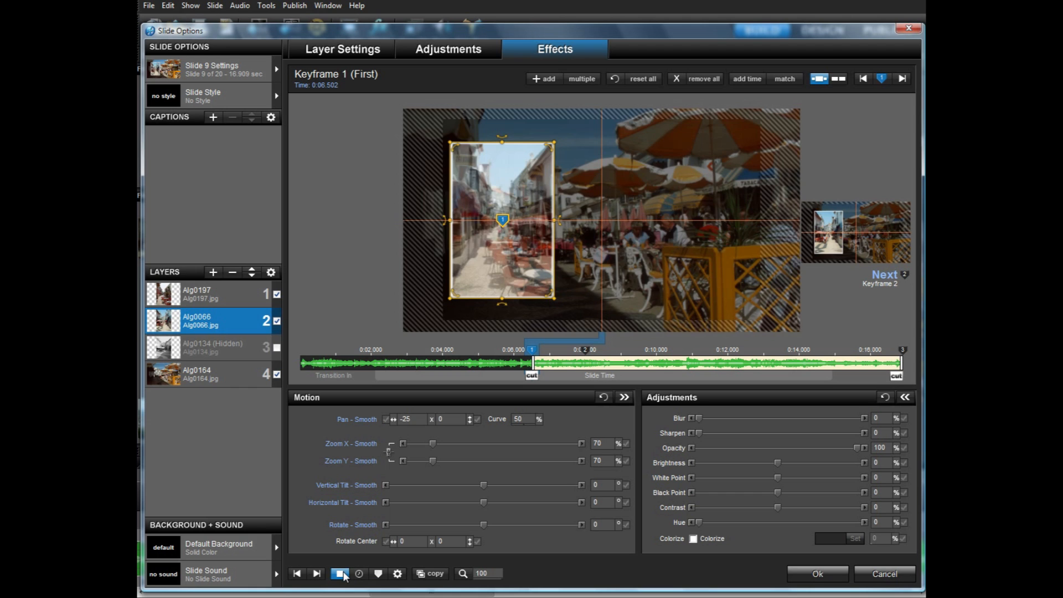
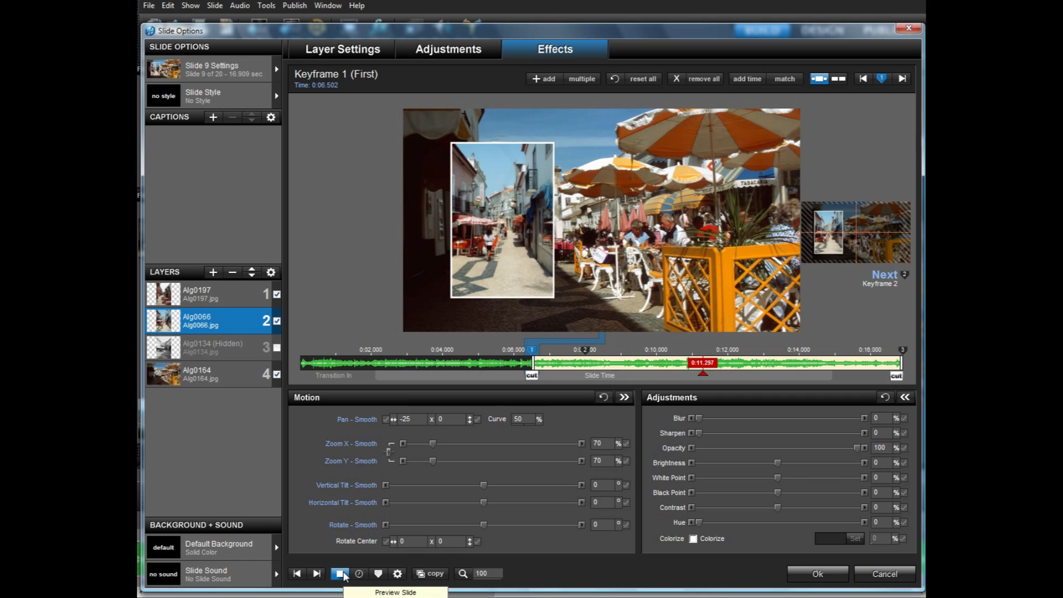
pyautogui.click(341, 574)
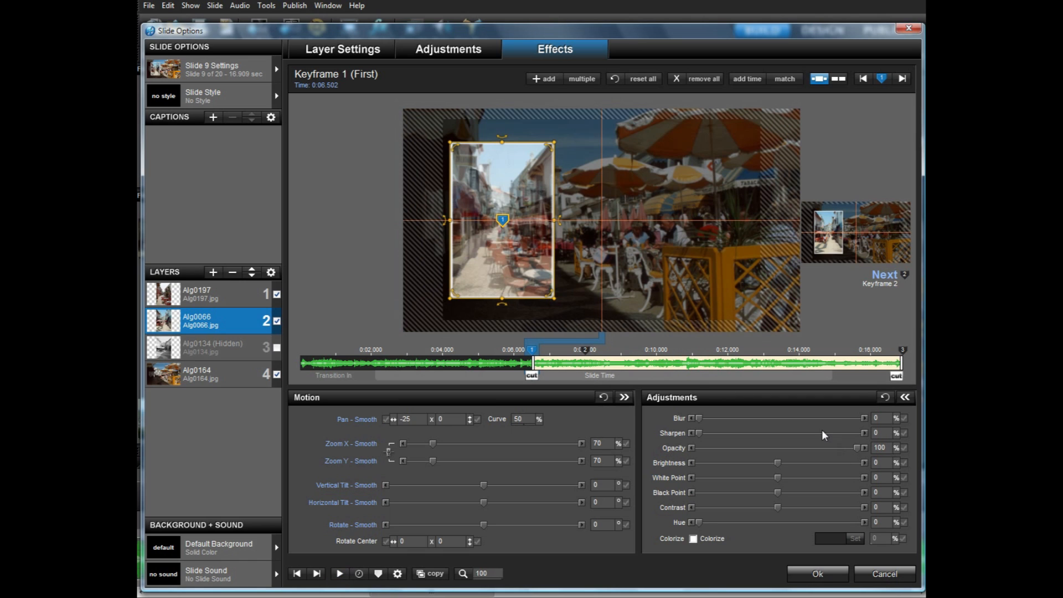
# - Add an Alg0066 keyframe between its second and last keyframes and set its time to 10.8 seconds
pyautogui.doubleClick(686, 354)
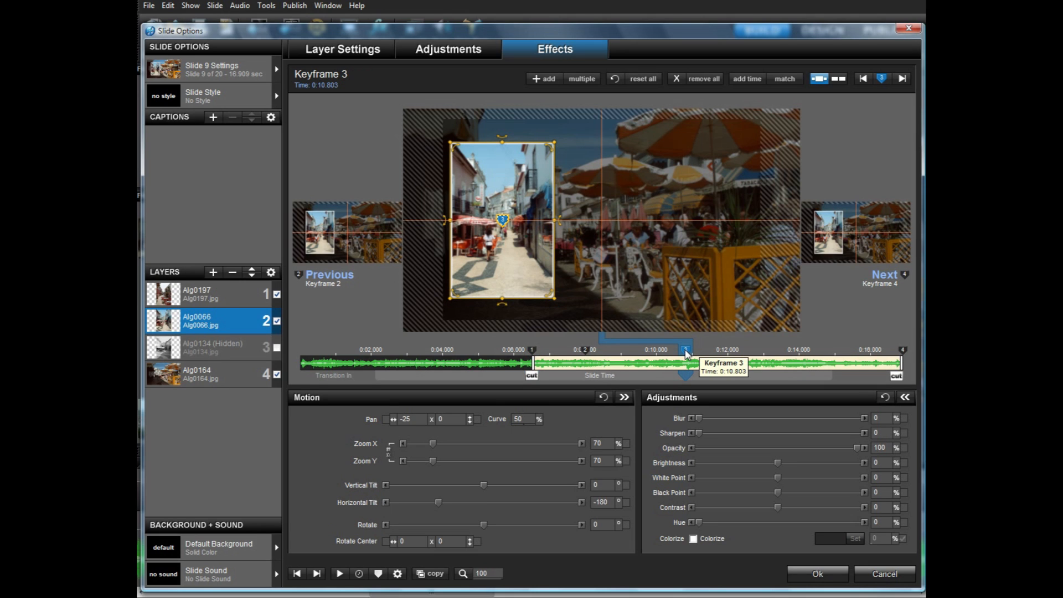
pyautogui.rightClick(687, 354)
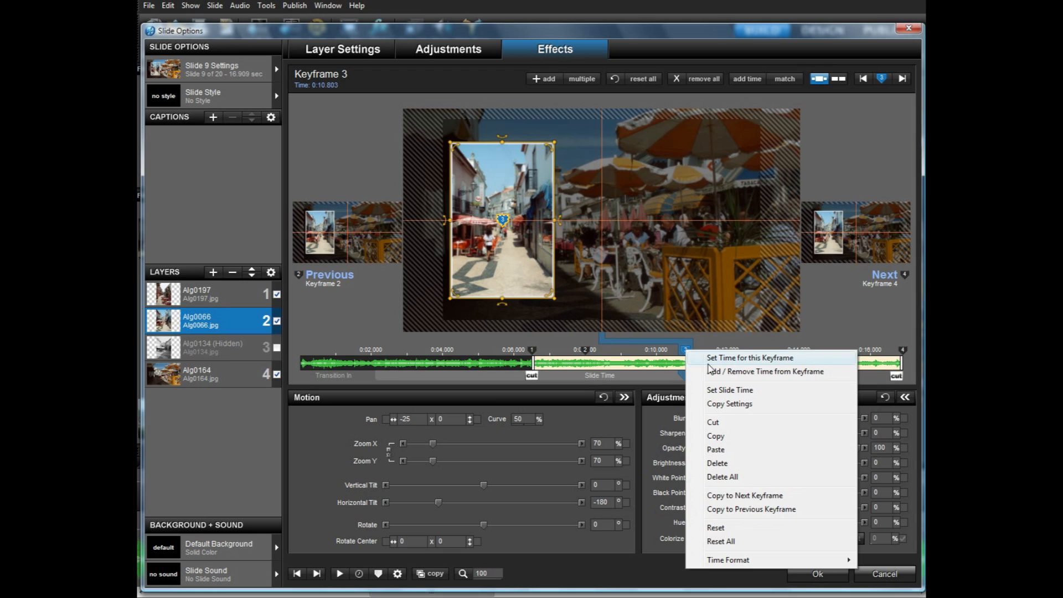
pyautogui.click(706, 357)
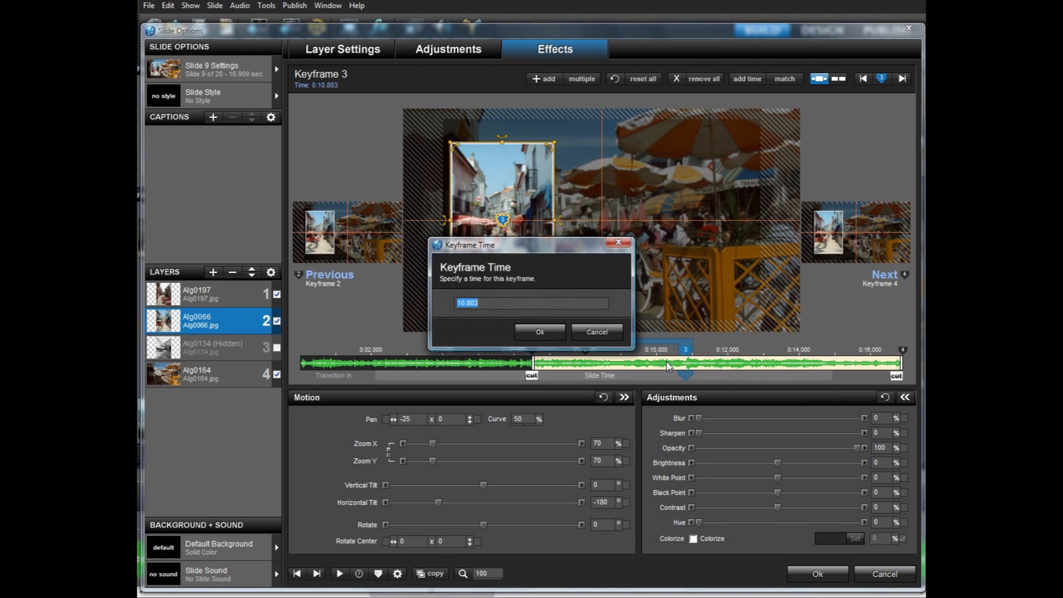
pyautogui.write('1')
pyautogui.press('Return')
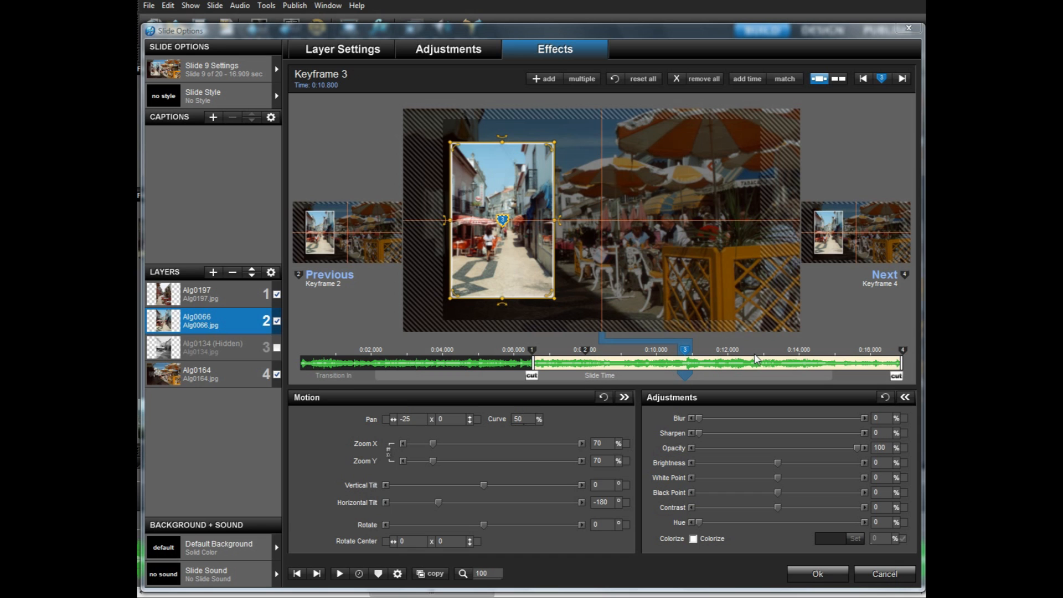
# - Preview the slide, then add another Alg0066 keyframe and set its time to 12.5 seconds
pyautogui.click(339, 574)
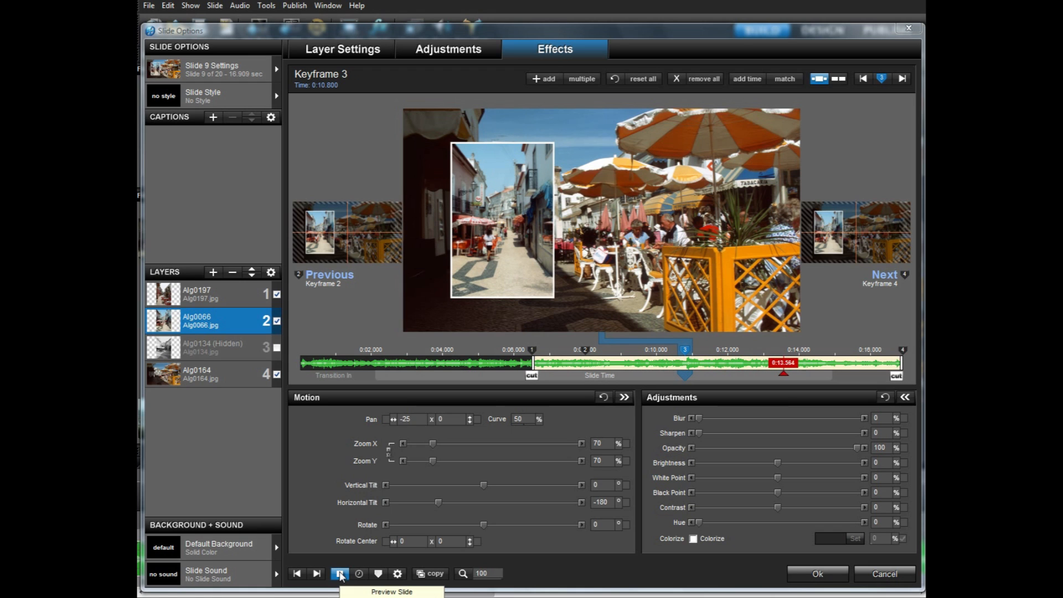
pyautogui.click(340, 574)
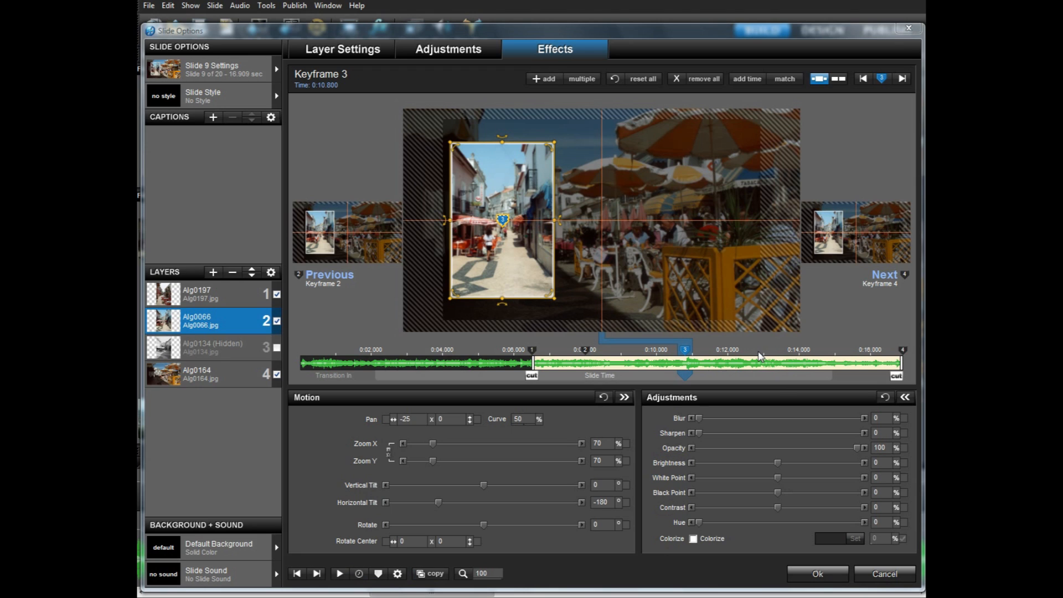
pyautogui.doubleClick(757, 355)
pyautogui.moveTo(759, 355); pyautogui.dragTo(754, 356)
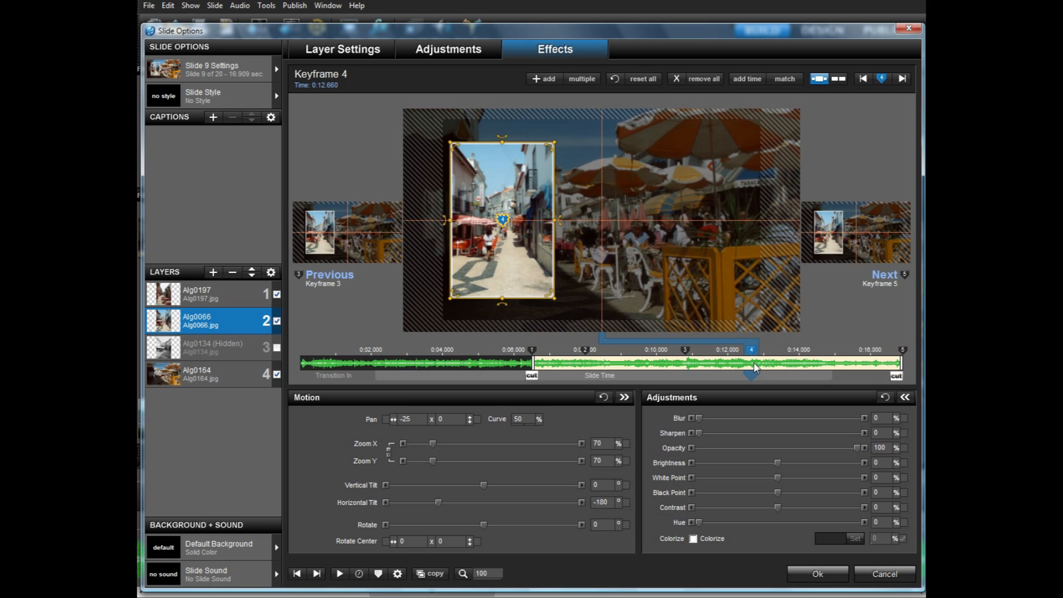
pyautogui.rightClick(752, 351)
pyautogui.click(815, 358)
pyautogui.write('12.5')
pyautogui.press('Return')
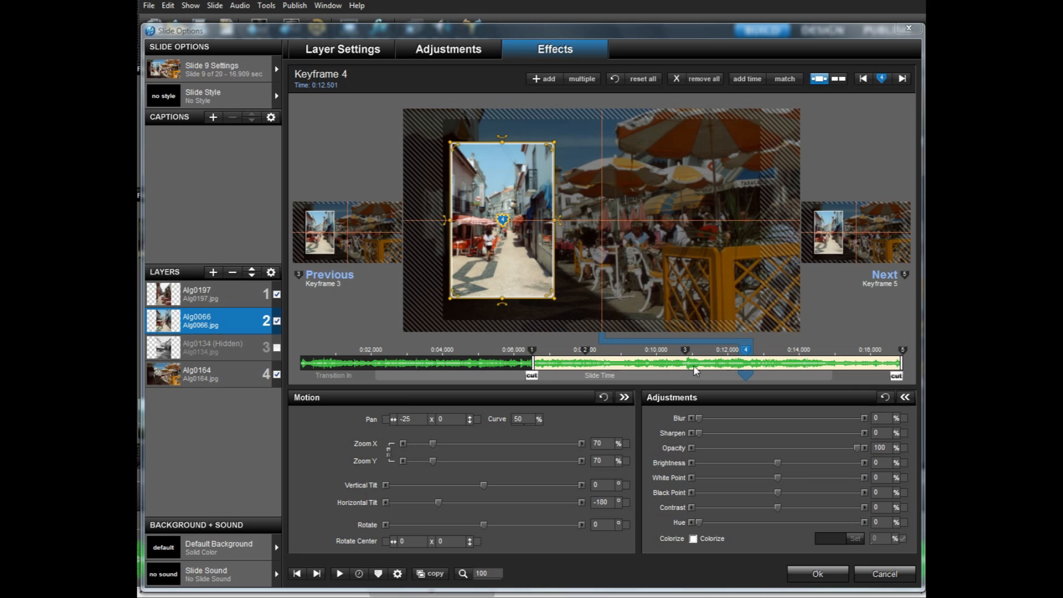
# - Copy Alg0066's second keyframe settings to the third keyframe, and the third's settings on to the fourth
pyautogui.click(586, 352)
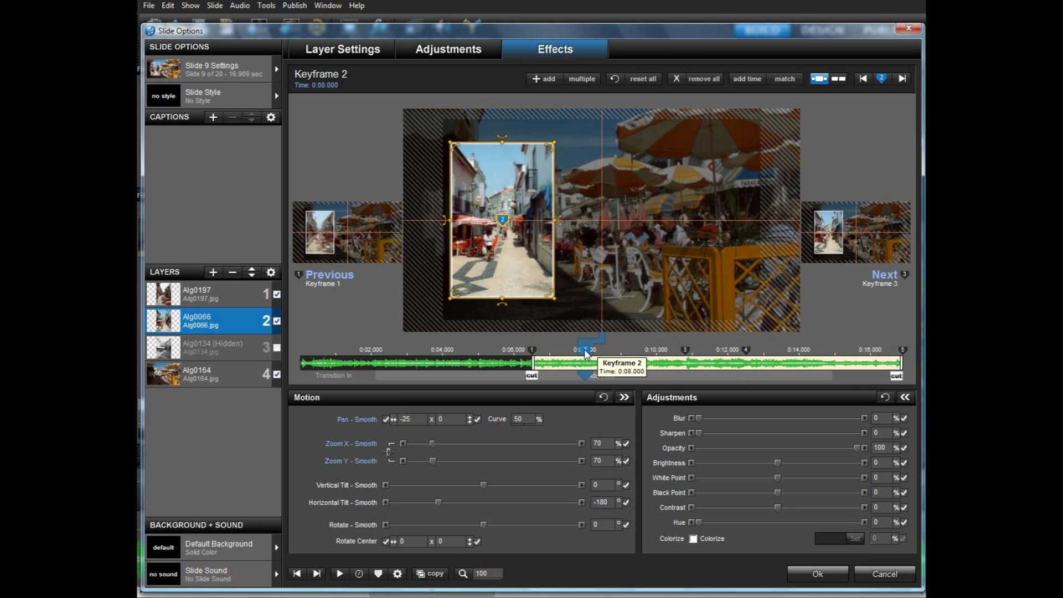
pyautogui.rightClick(586, 353)
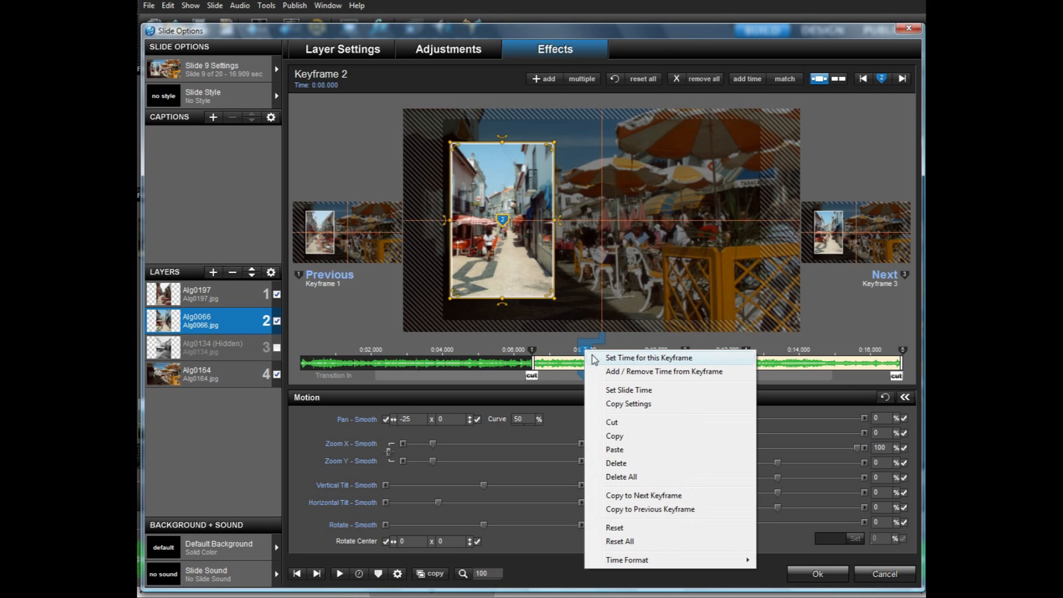
pyautogui.click(614, 496)
pyautogui.click(686, 351)
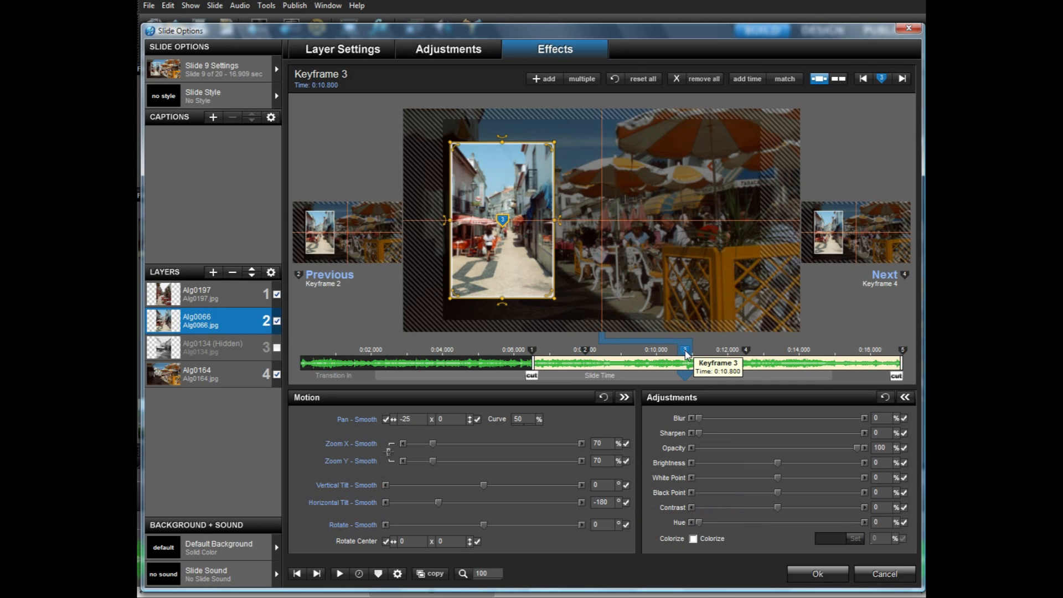
pyautogui.rightClick(686, 353)
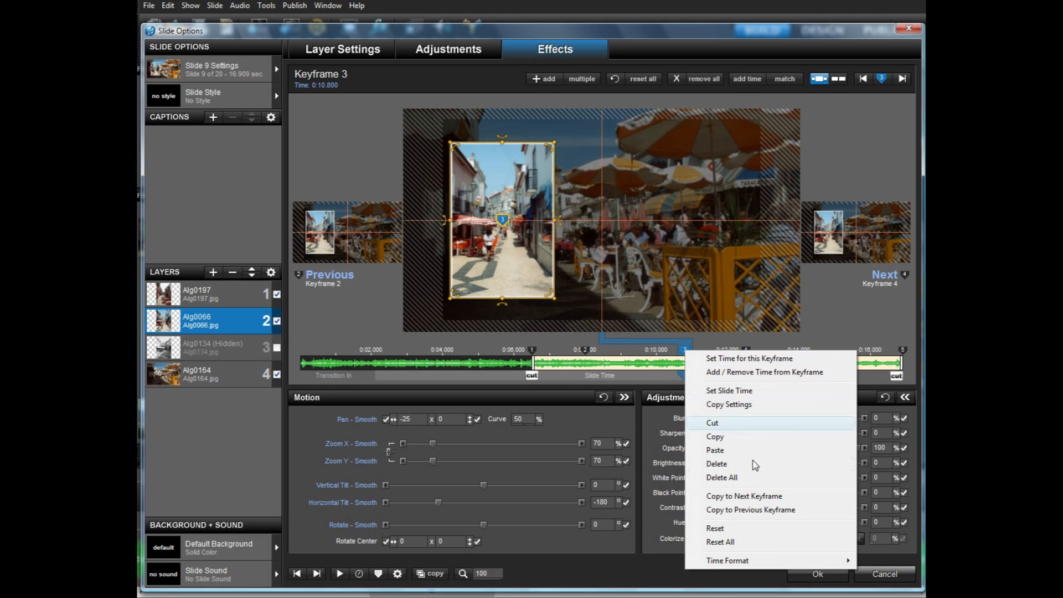
pyautogui.click(758, 497)
# - Set the horizontal tilt of Alg0066's fourth keyframe to -360° and cut the layer's final keyframe at the slide's end
pyautogui.click(746, 350)
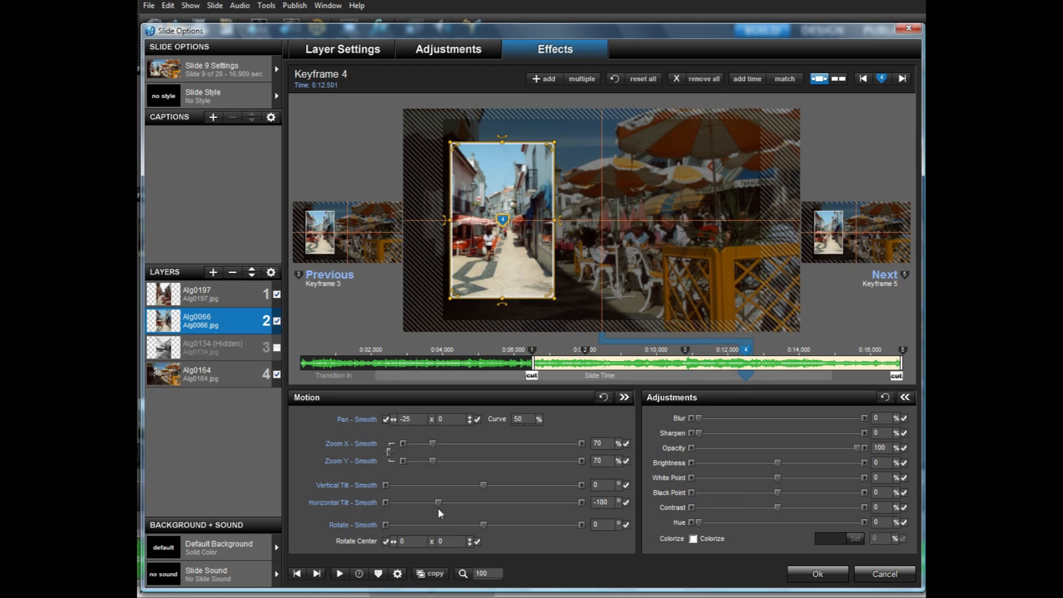
pyautogui.moveTo(435, 503); pyautogui.dragTo(406, 507)
pyautogui.doubleClick(604, 502)
pyautogui.write('-360')
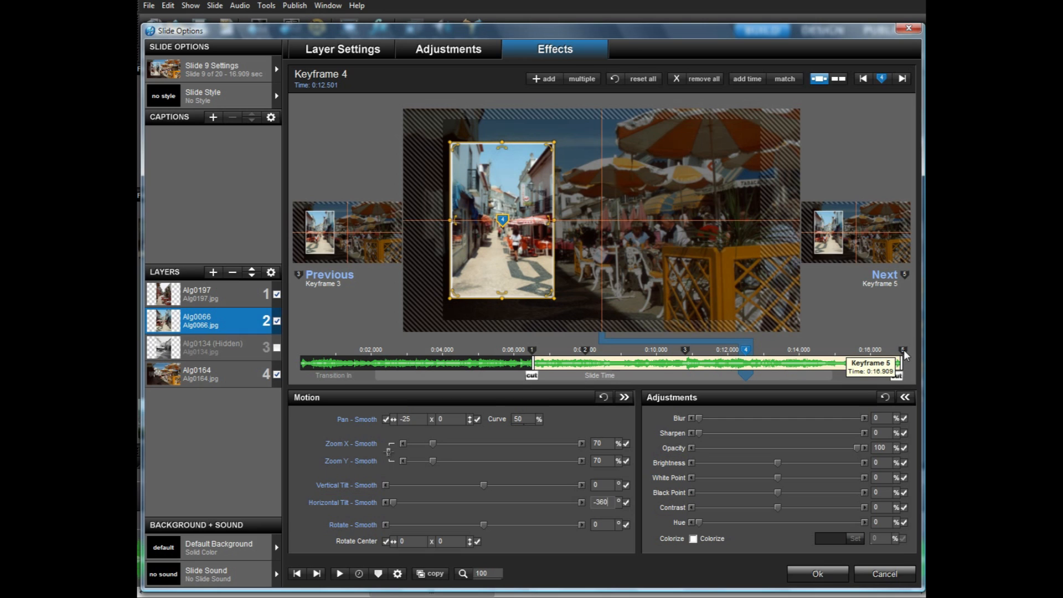
pyautogui.rightClick(903, 350)
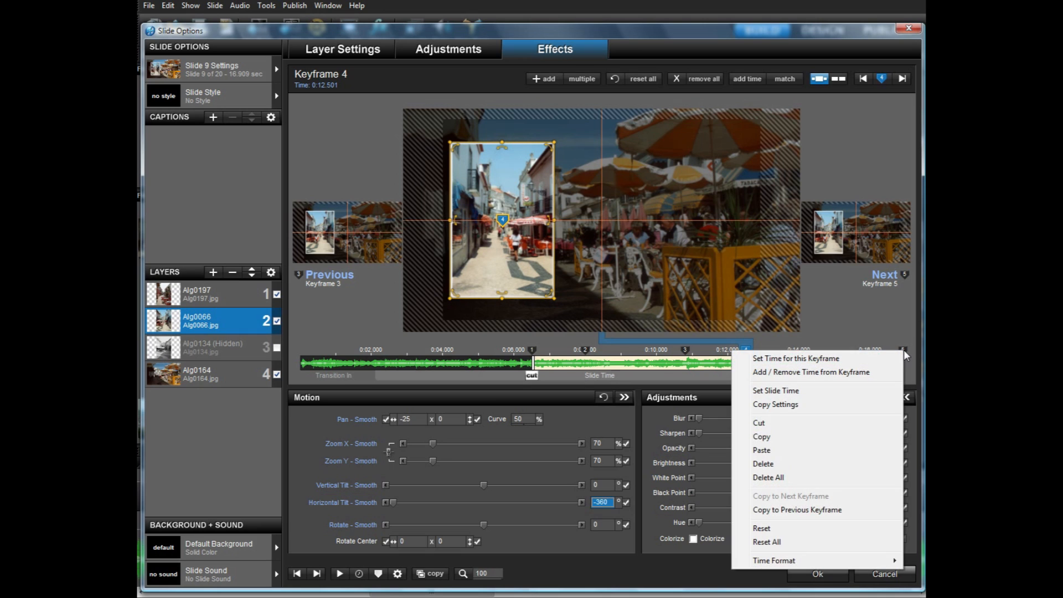
pyautogui.click(759, 424)
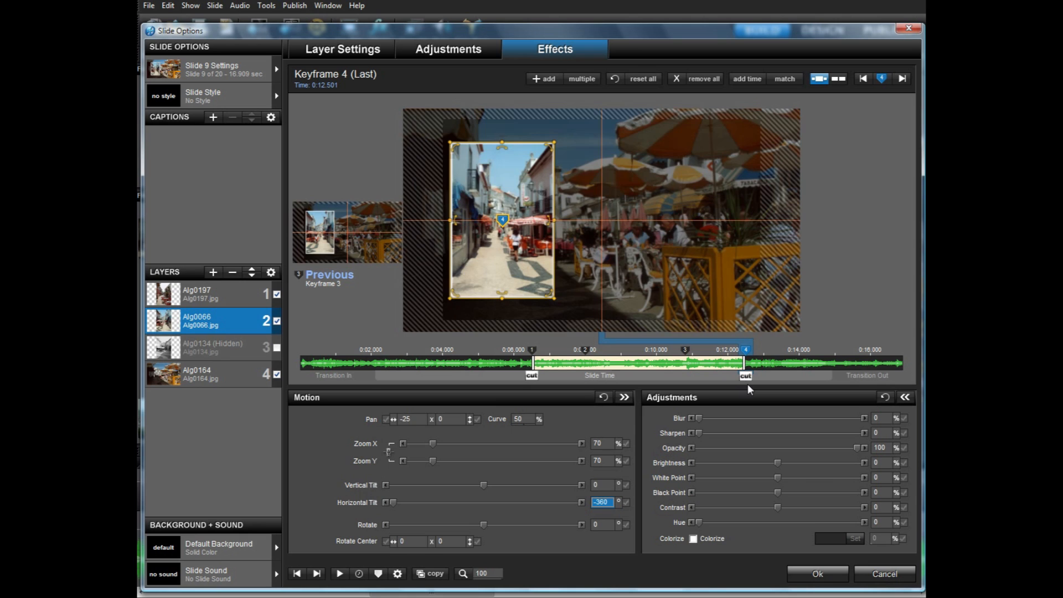
# - Unhide the Alg0134 layer and set its first keyframe's time to 10.8 seconds
pyautogui.click(277, 348)
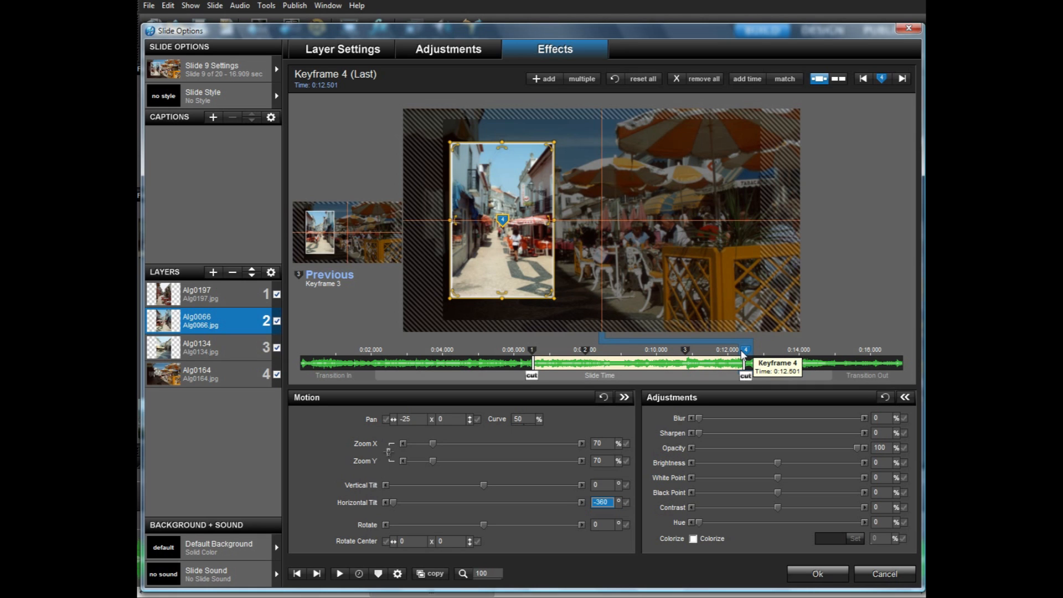
pyautogui.click(211, 349)
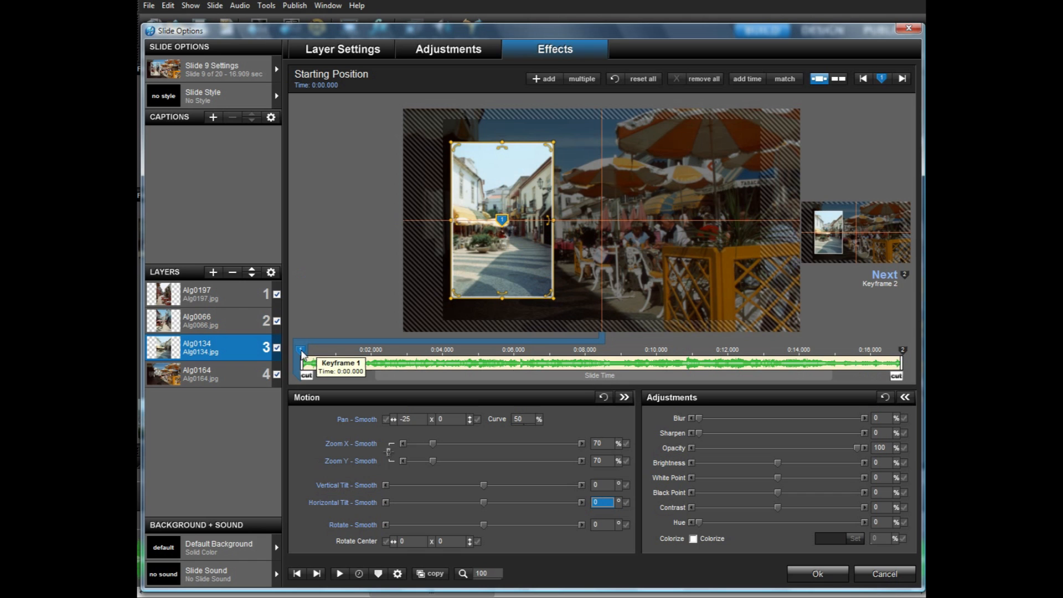
pyautogui.rightClick(302, 354)
pyautogui.click(343, 359)
pyautogui.write('10.8')
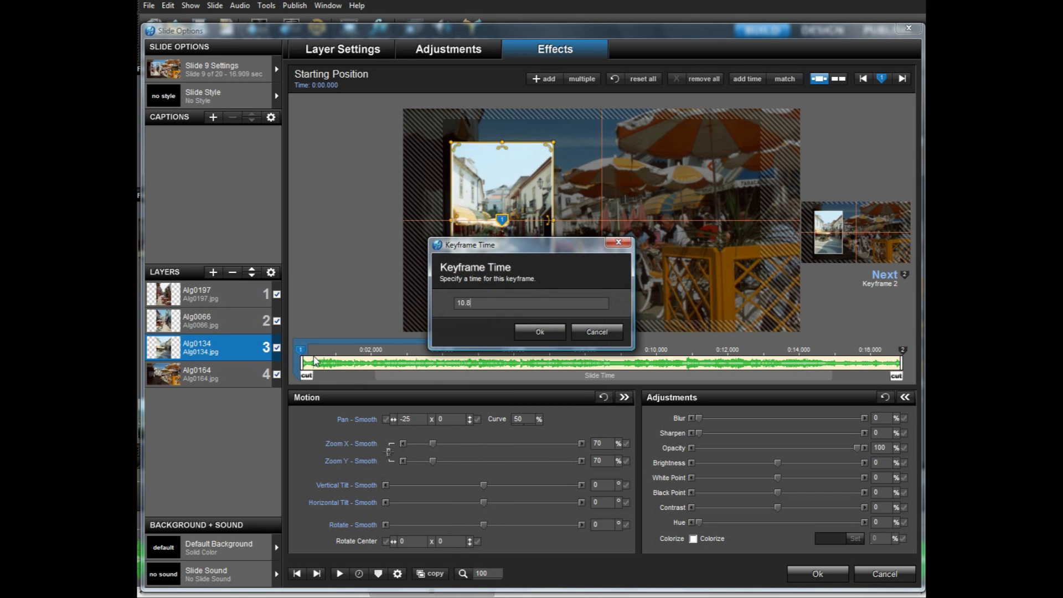
pyautogui.press('Return')
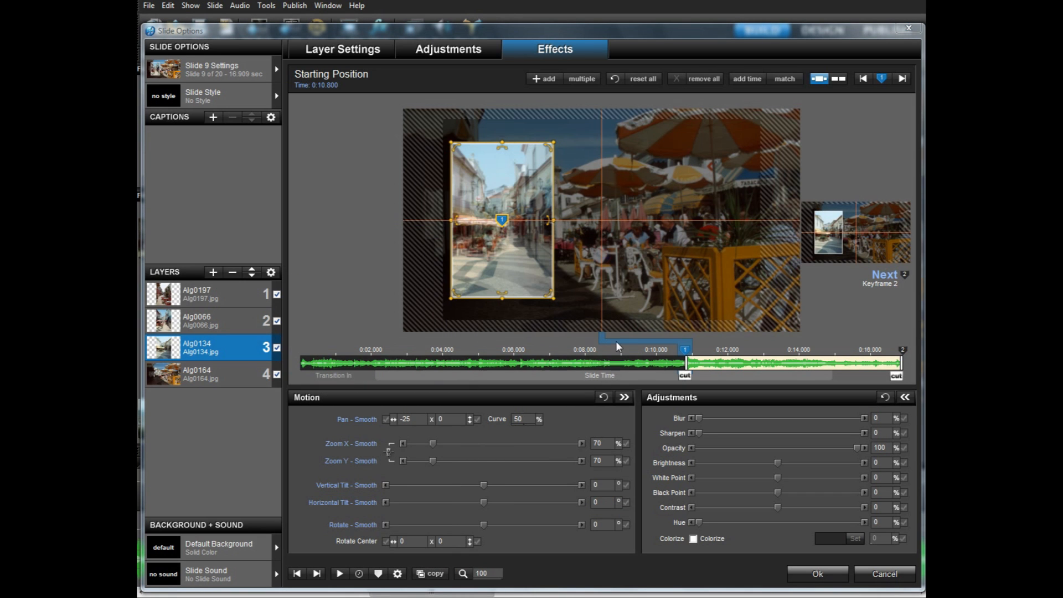
# - Add a second keyframe to Alg0134 and set its time to 12.5 seconds
pyautogui.doubleClick(753, 354)
pyautogui.rightClick(752, 352)
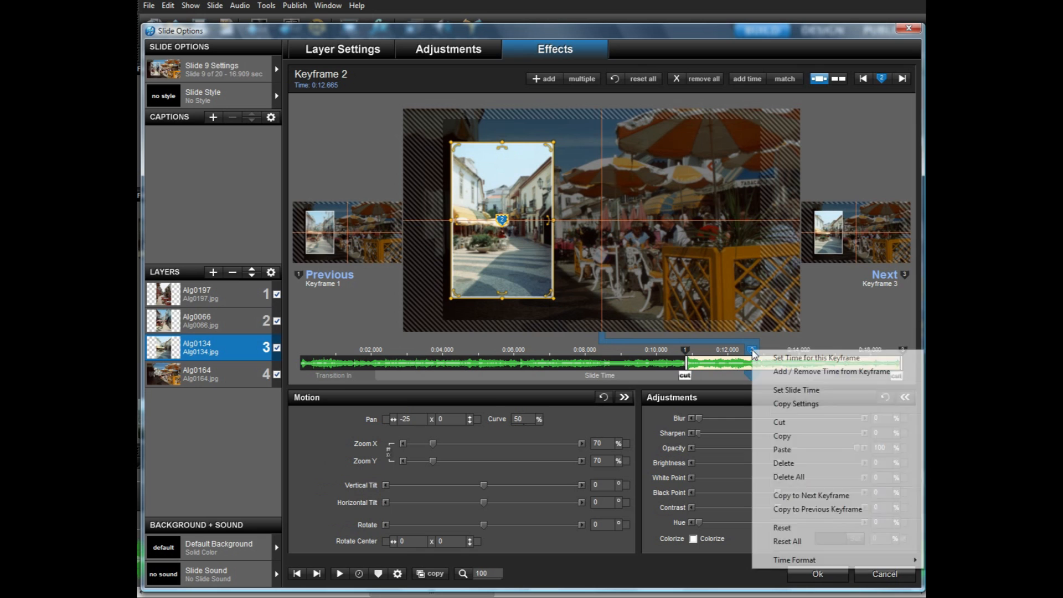
pyautogui.click(782, 360)
pyautogui.write('12.5')
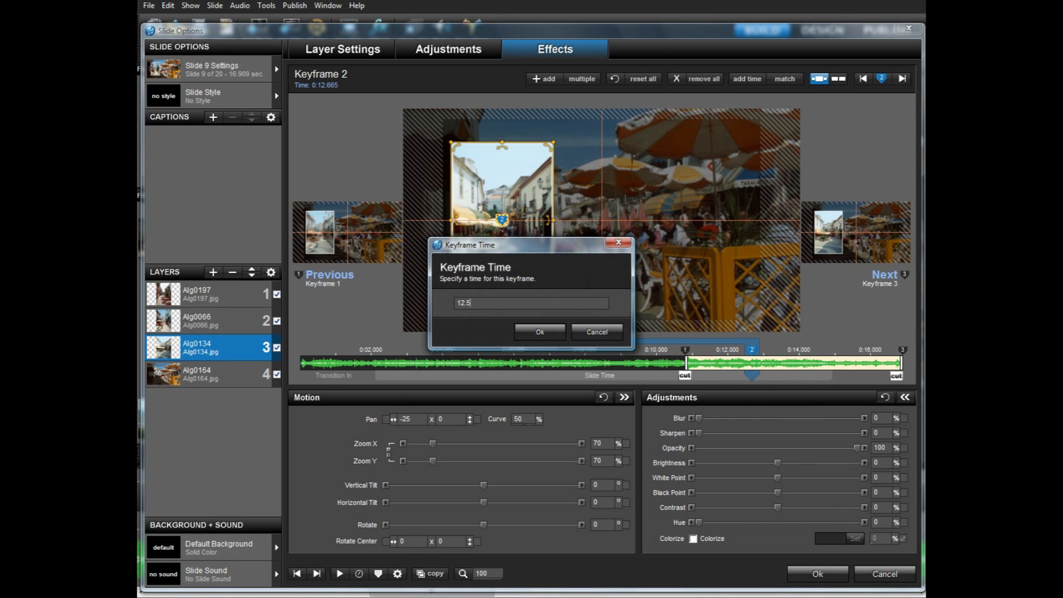
pyautogui.press('Return')
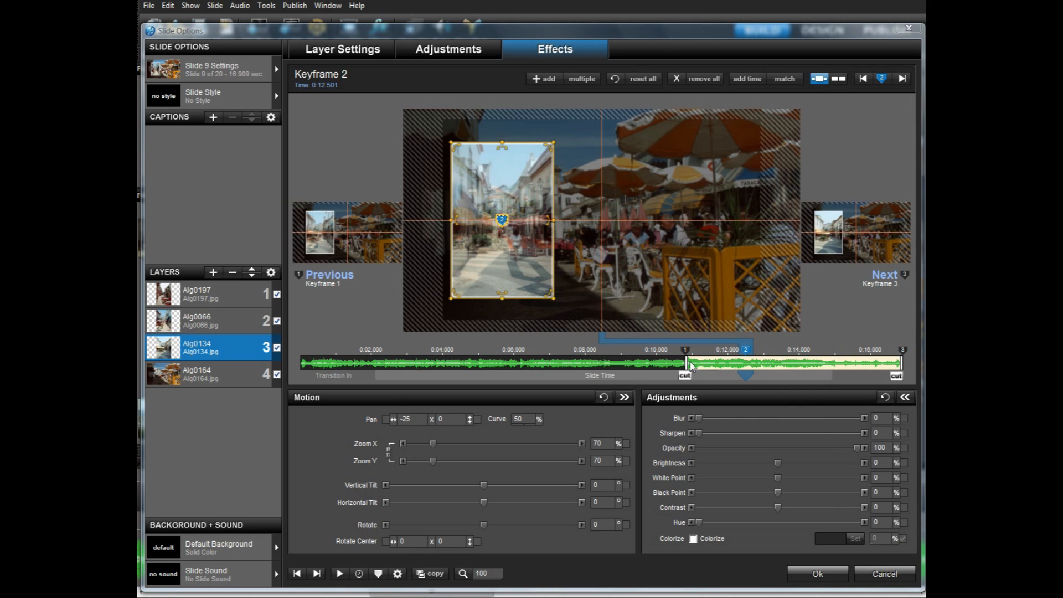
# - Copy Alg0134's first keyframe settings to its next keyframe
pyautogui.click(686, 351)
pyautogui.rightClick(686, 350)
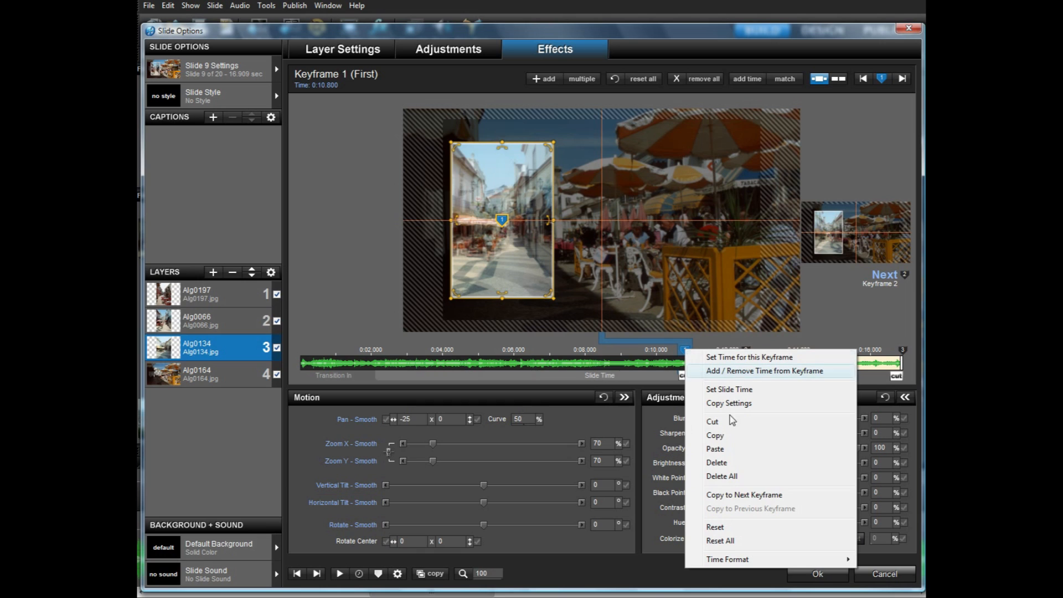
pyautogui.click(748, 495)
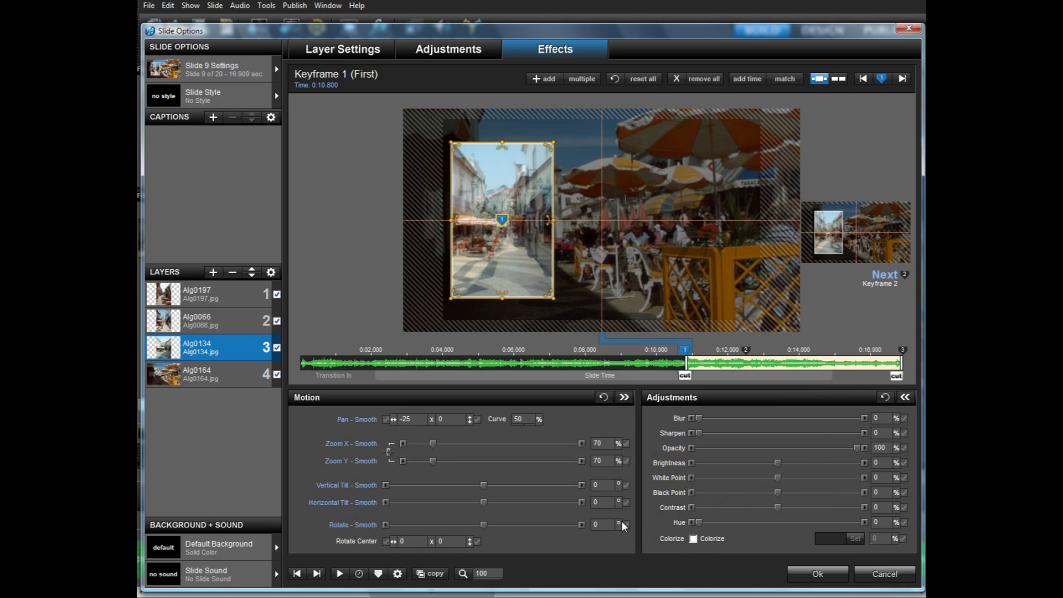
# - Set the horizontal tilt of Alg0134's second keyframe to -180° and copy that keyframe's settings to the next one
pyautogui.click(746, 350)
pyautogui.moveTo(482, 503); pyautogui.dragTo(457, 501)
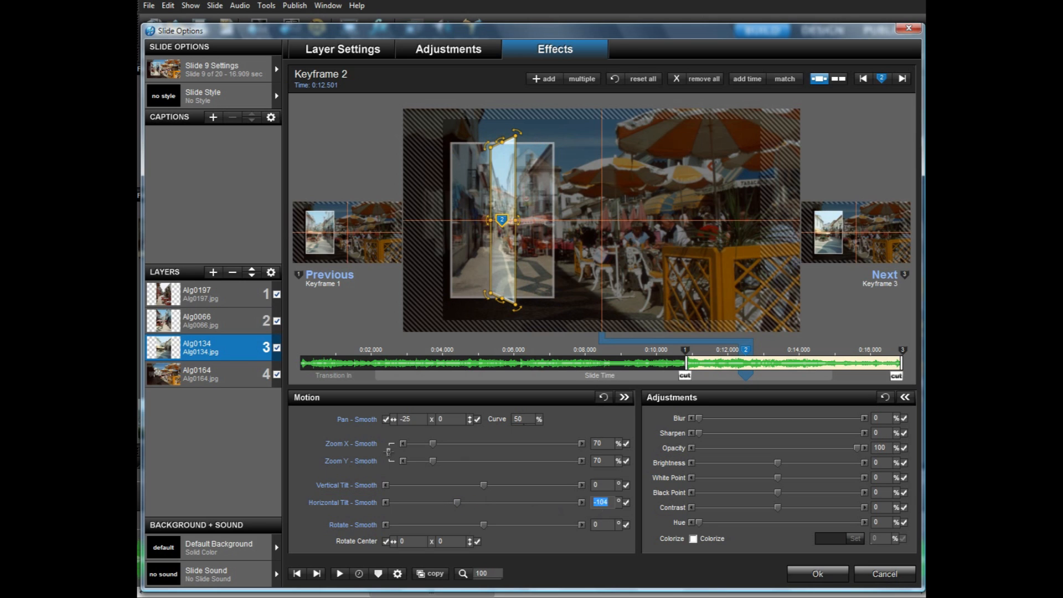
pyautogui.write('-180')
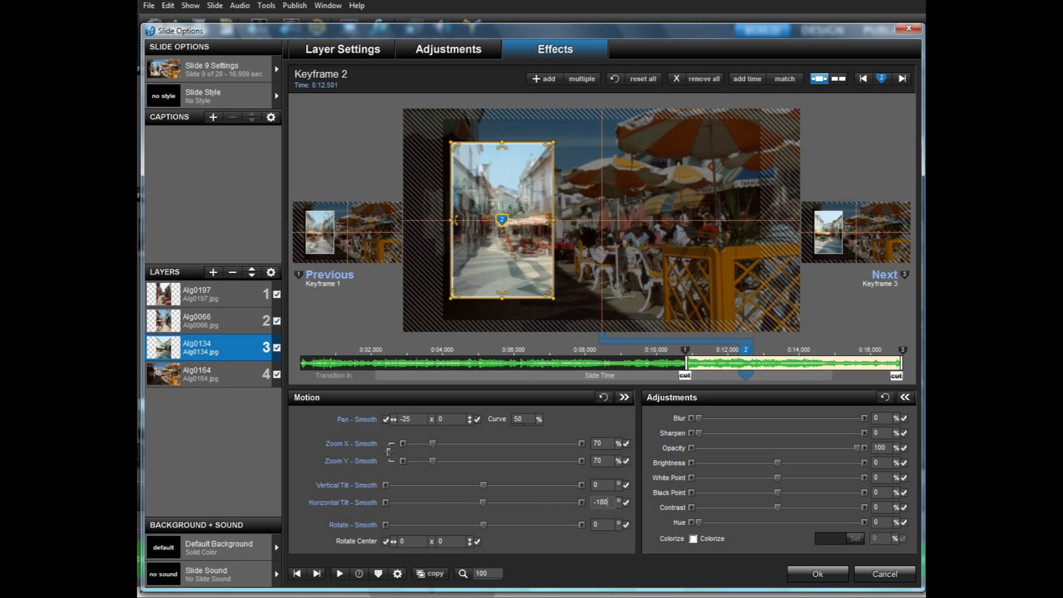
pyautogui.rightClick(748, 353)
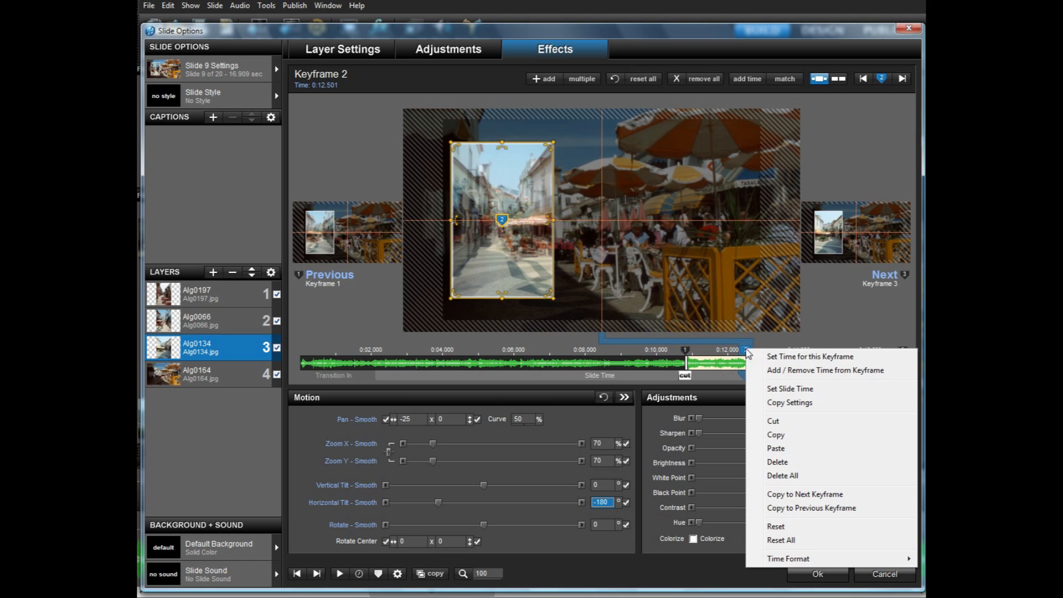
pyautogui.click(805, 494)
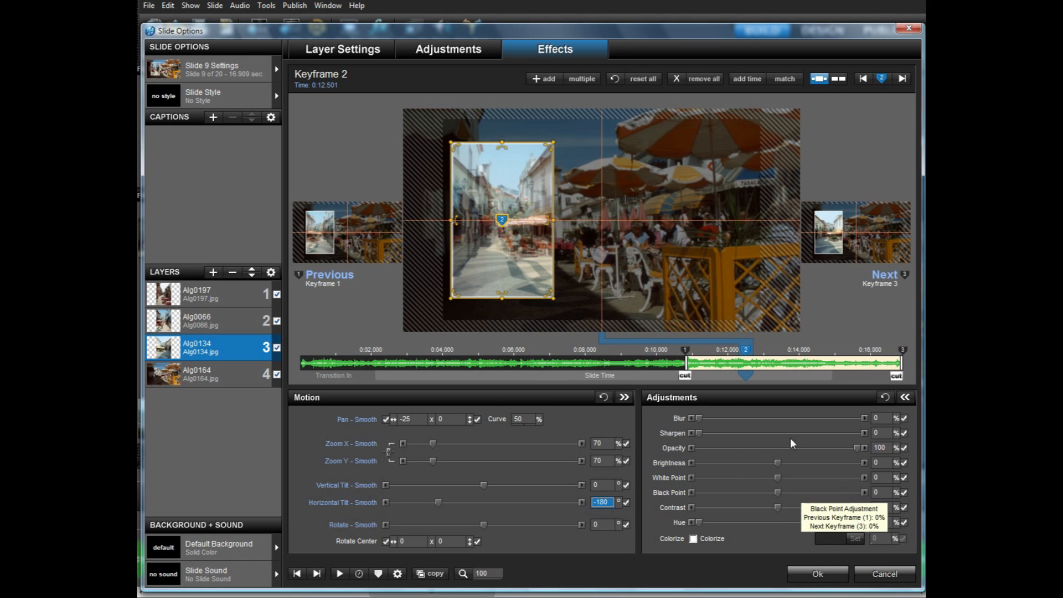
# - Flip the Alg0134 photo horizontally in its layer adjustments and return to its effects
pyautogui.click(437, 50)
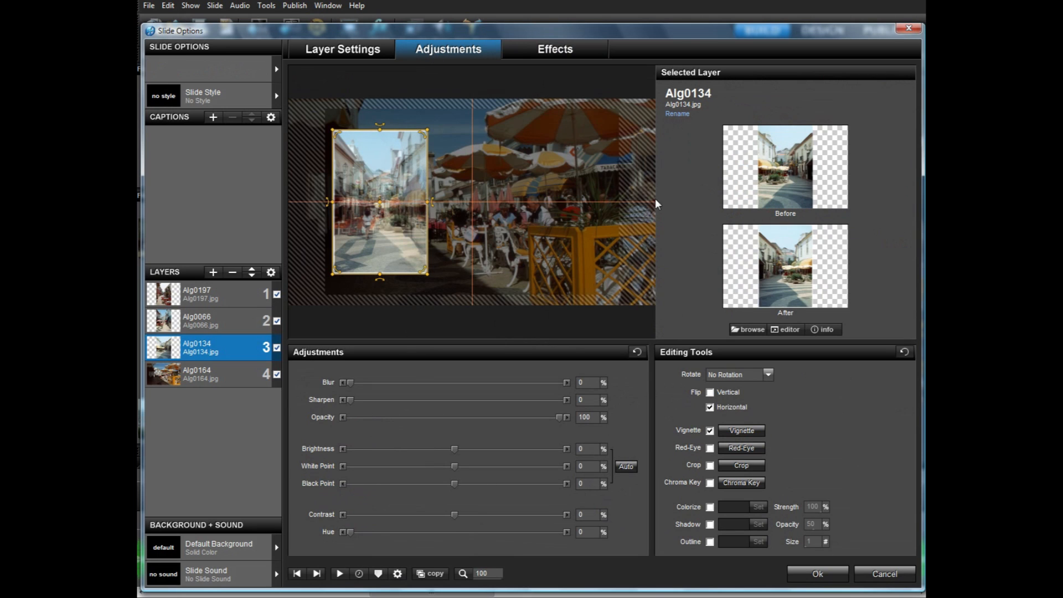
pyautogui.click(557, 49)
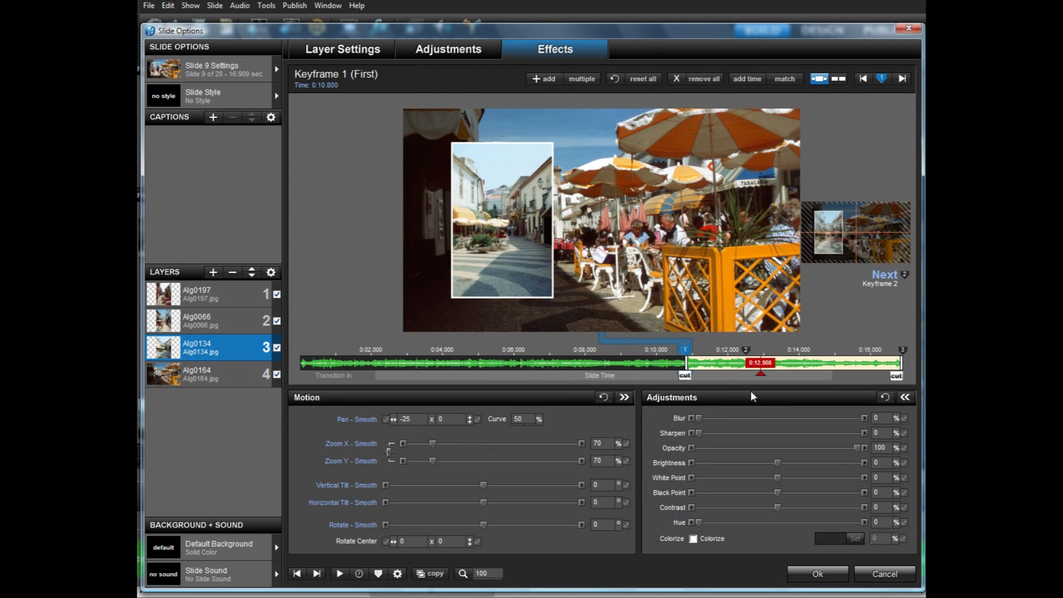
# - Add two adjacent mid-flip keyframes to Alg0066, placing keyframe 4 at about 11.62 seconds and keyframe 5 at about 11.67 seconds
pyautogui.click(228, 328)
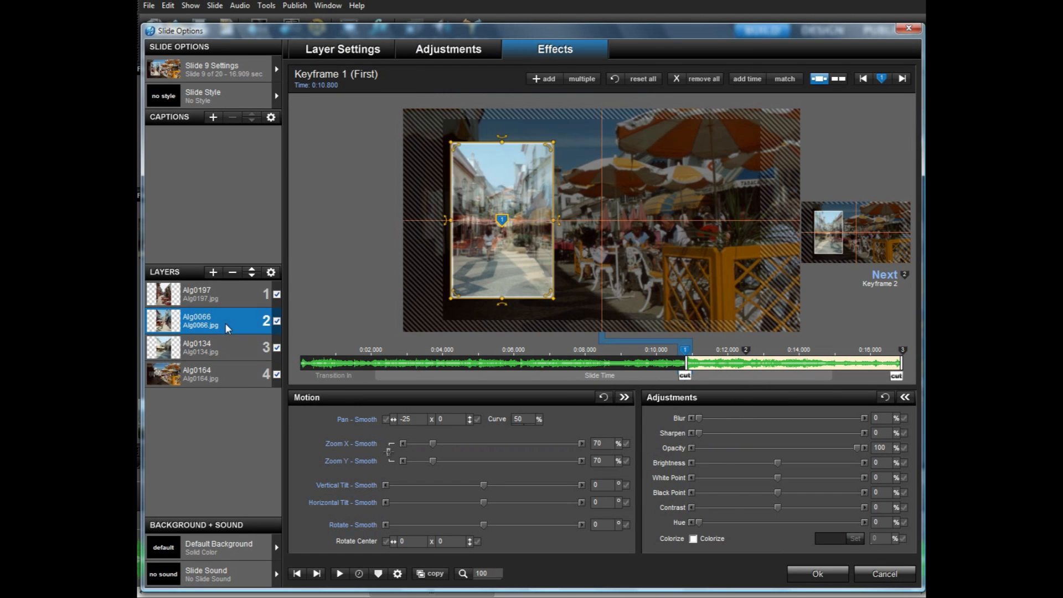
pyautogui.doubleClick(711, 358)
pyautogui.moveTo(710, 358); pyautogui.dragTo(718, 358)
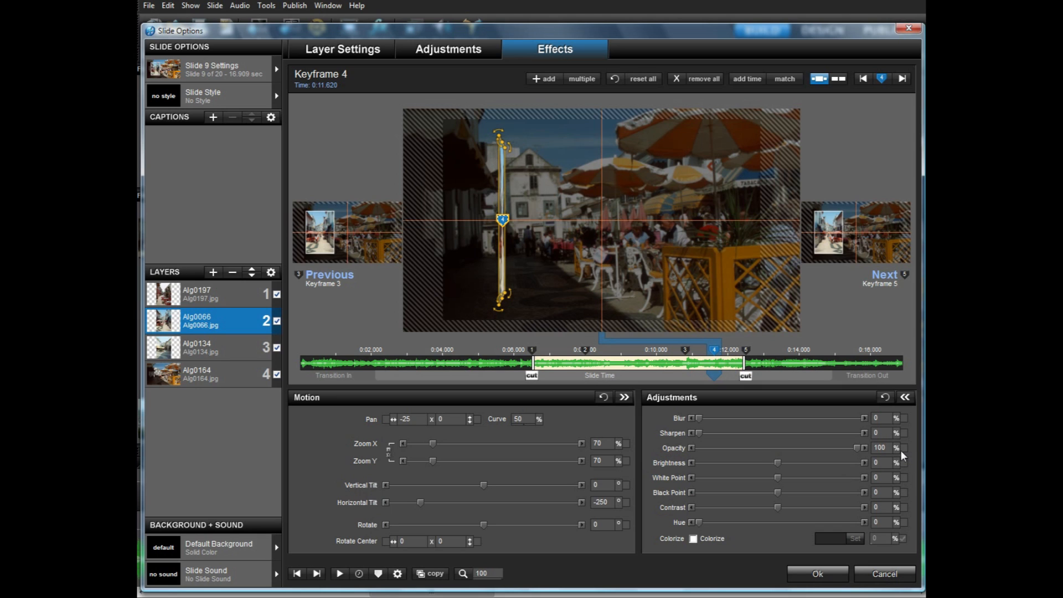
pyautogui.doubleClick(724, 356)
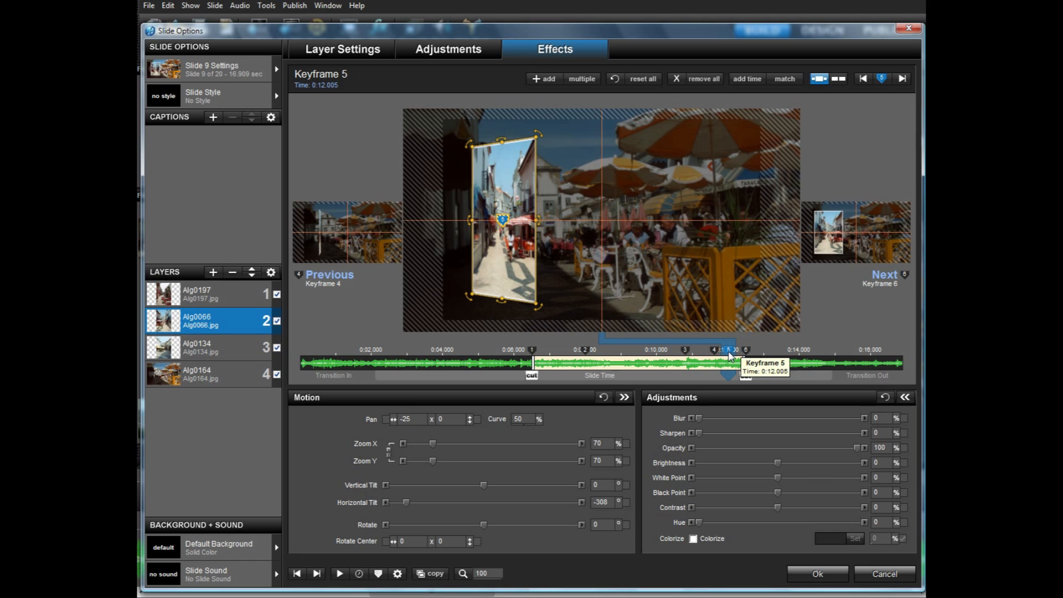
pyautogui.moveTo(724, 356); pyautogui.dragTo(718, 355)
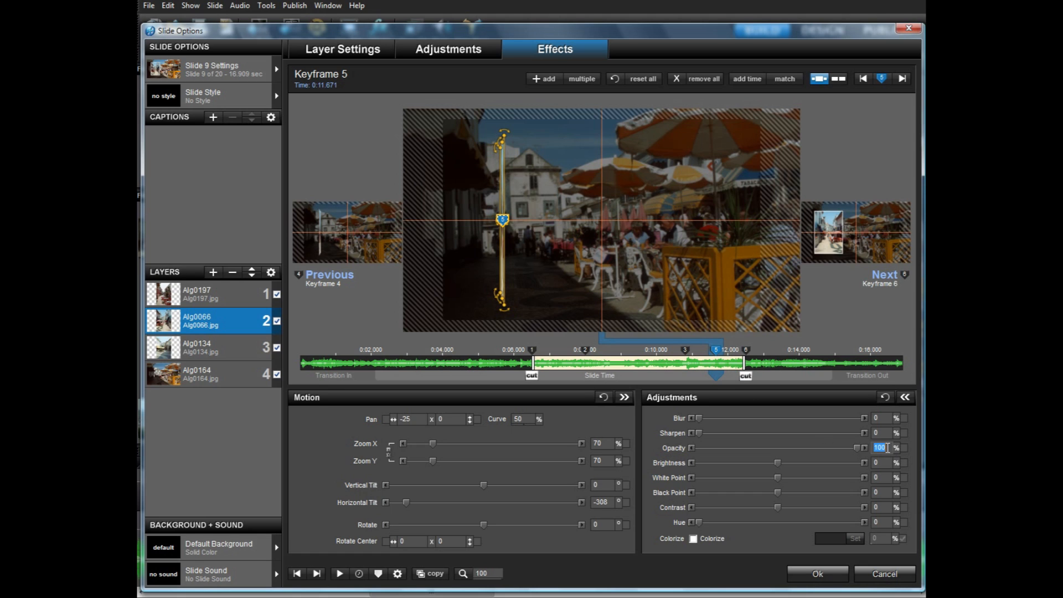
# - Set the opacity of Alg0066's fifth and last keyframes to 0% and preview the slide
pyautogui.write('0')
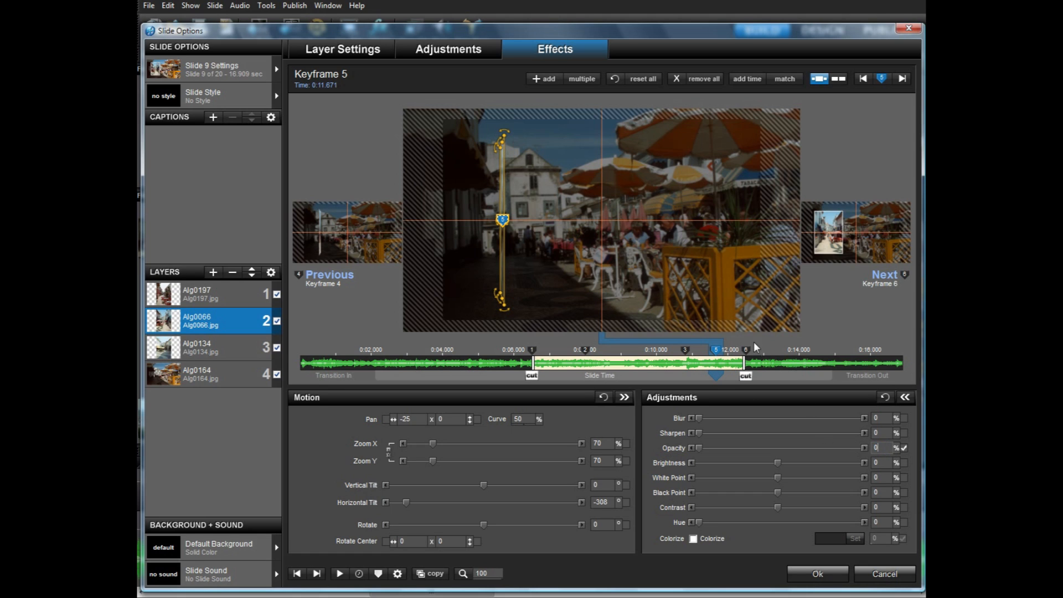
pyautogui.click(755, 352)
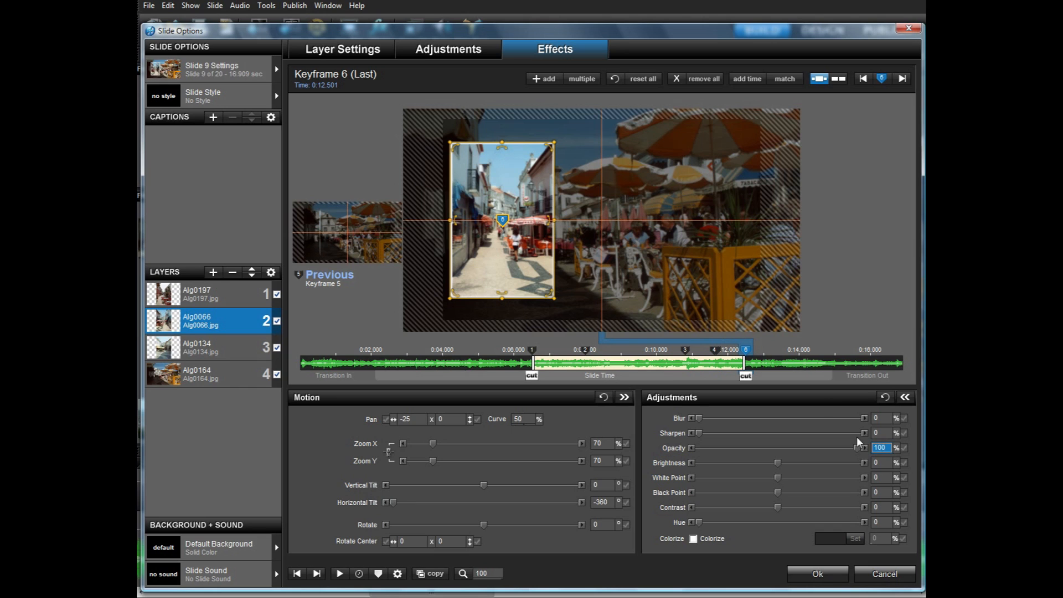
pyautogui.write('0')
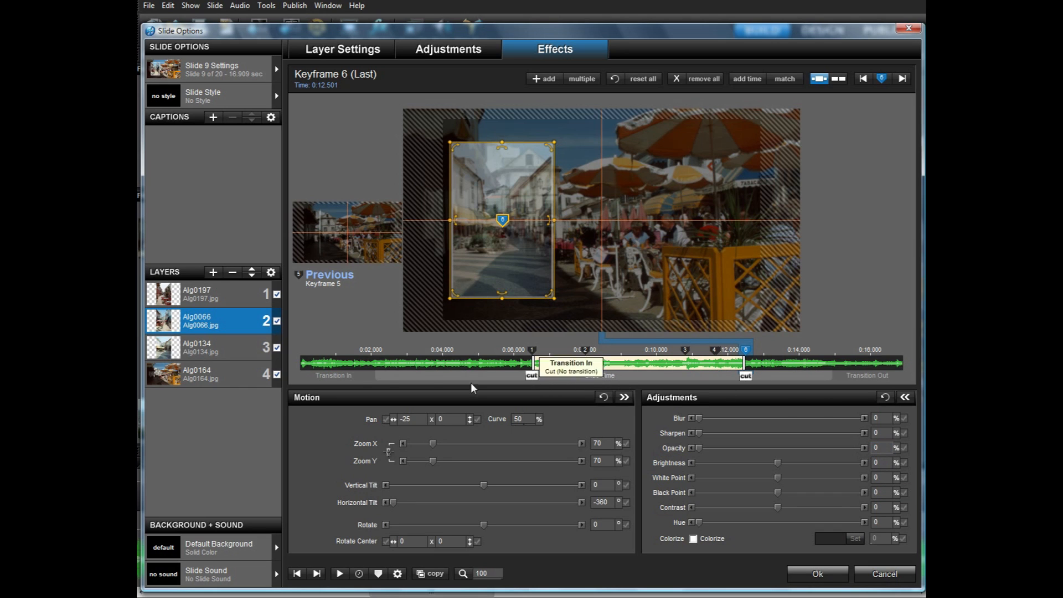
pyautogui.click(339, 576)
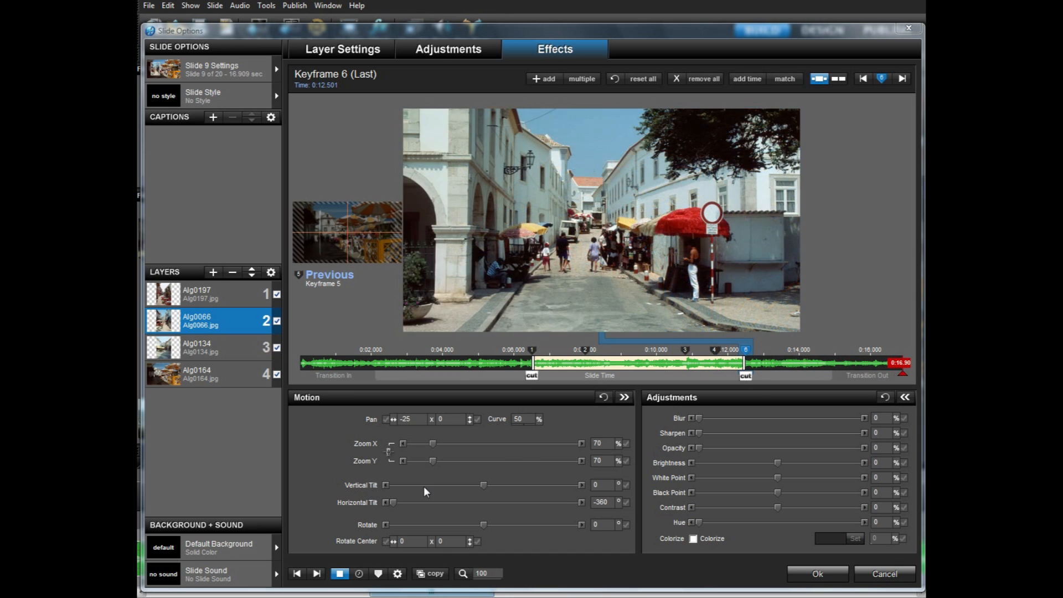
# - Add a third keyframe to Alg0134 and, using a slide preview for timing, move it to about 14.11 seconds
pyautogui.click(226, 348)
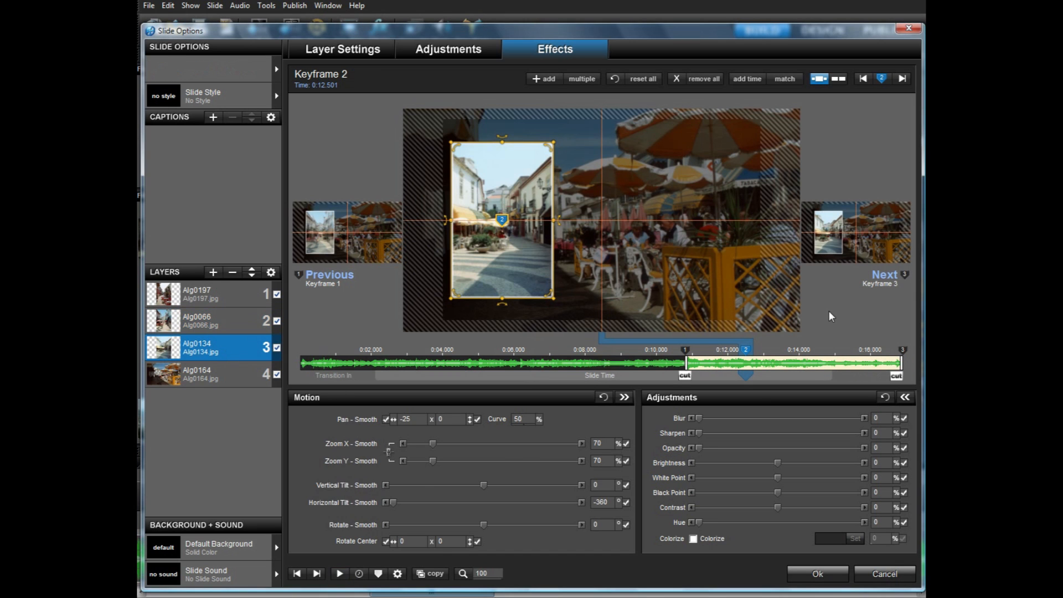
pyautogui.doubleClick(794, 355)
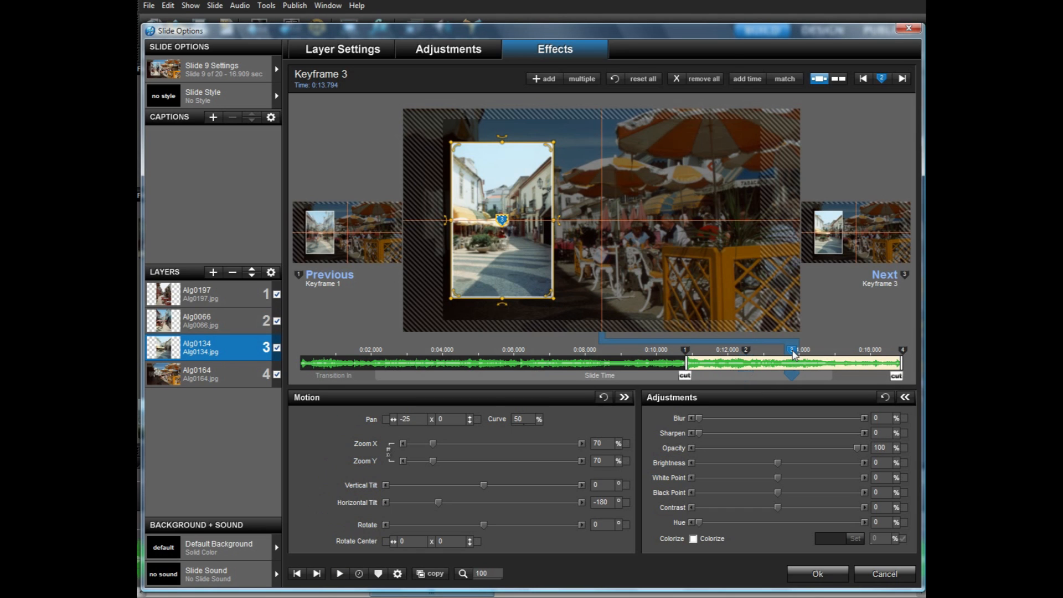
pyautogui.click(339, 575)
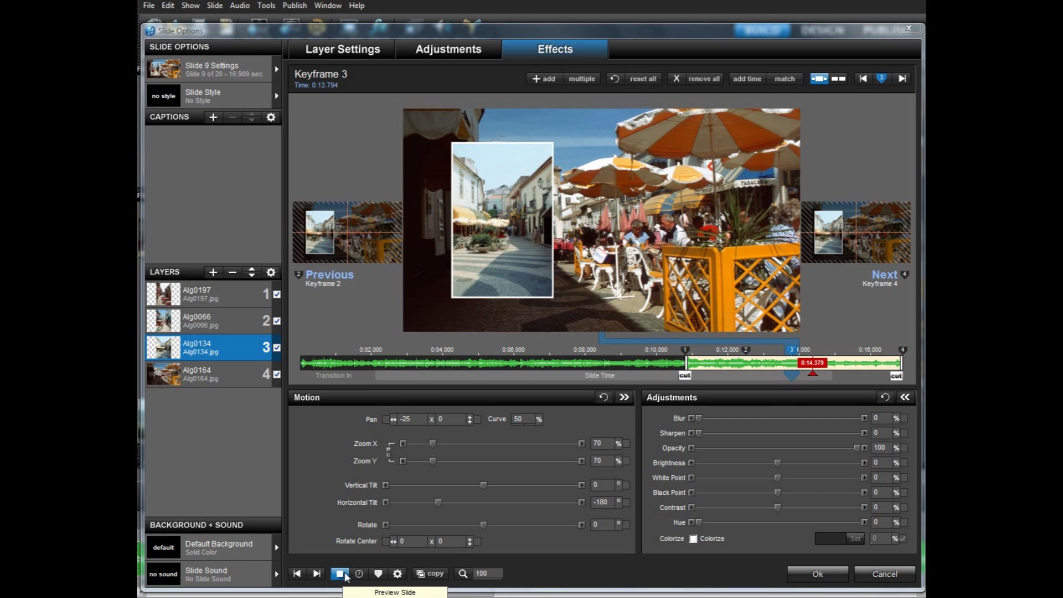
pyautogui.click(344, 575)
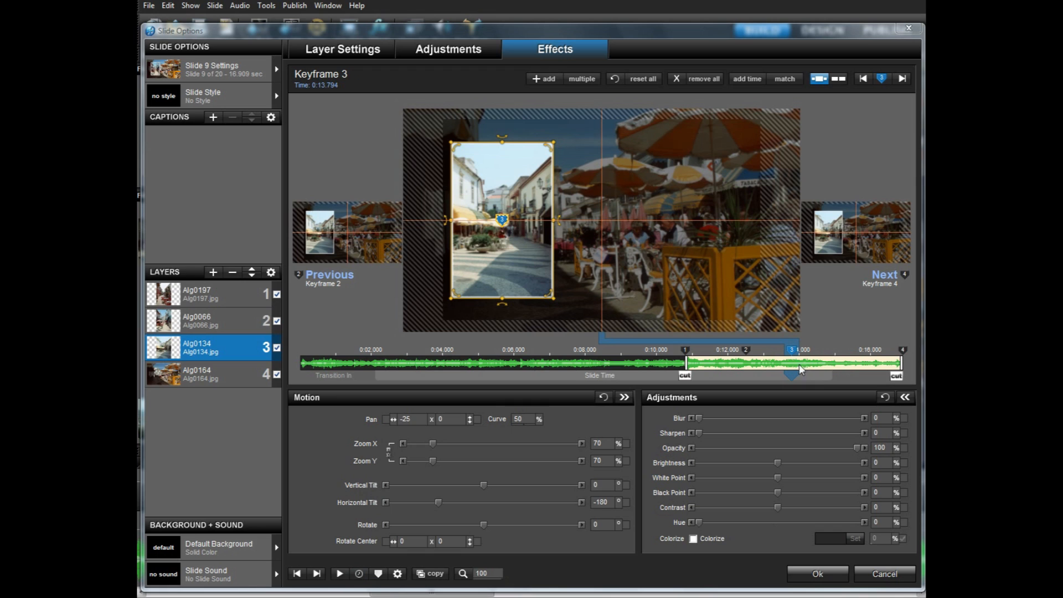
pyautogui.moveTo(793, 350); pyautogui.dragTo(807, 352)
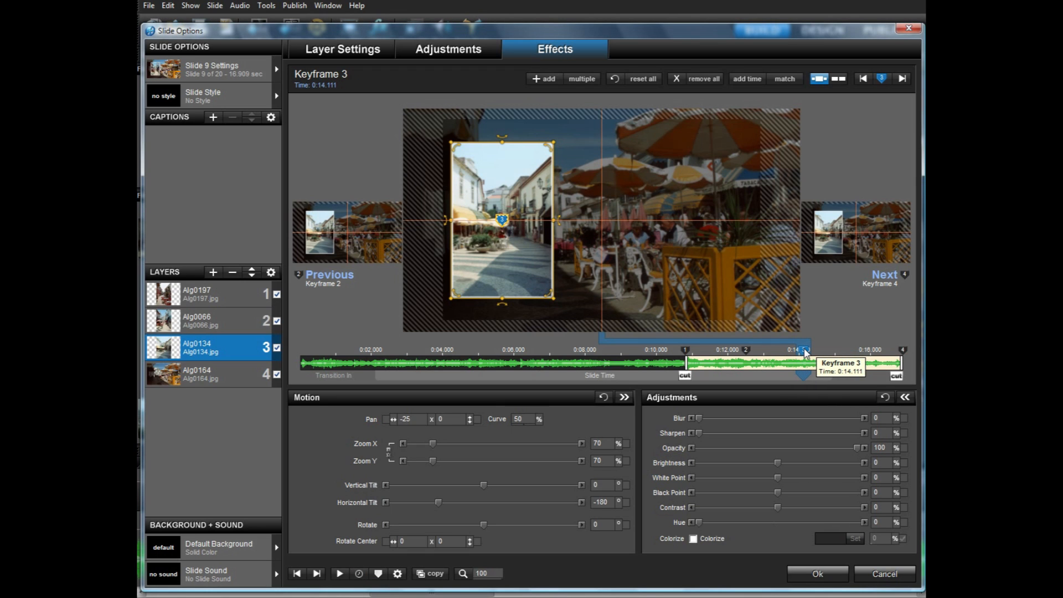
# - Copy the settings of Alg0134's second keyframe to its third keyframe
pyautogui.click(746, 352)
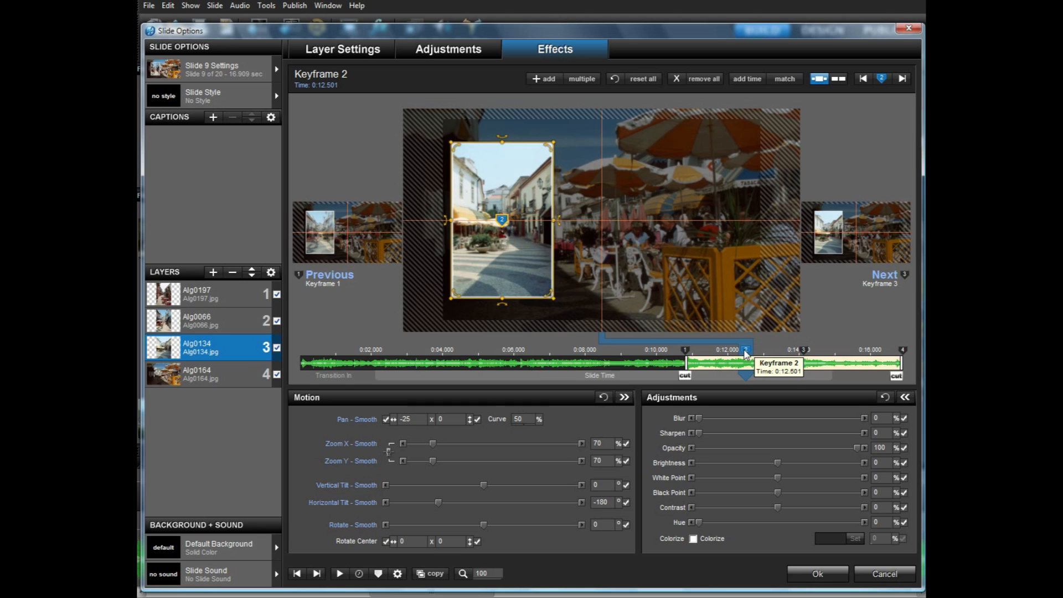
pyautogui.rightClick(746, 354)
pyautogui.click(803, 495)
# - Set the zoom of Alg0134's last keyframe to 85% and preview the slide
pyautogui.click(894, 356)
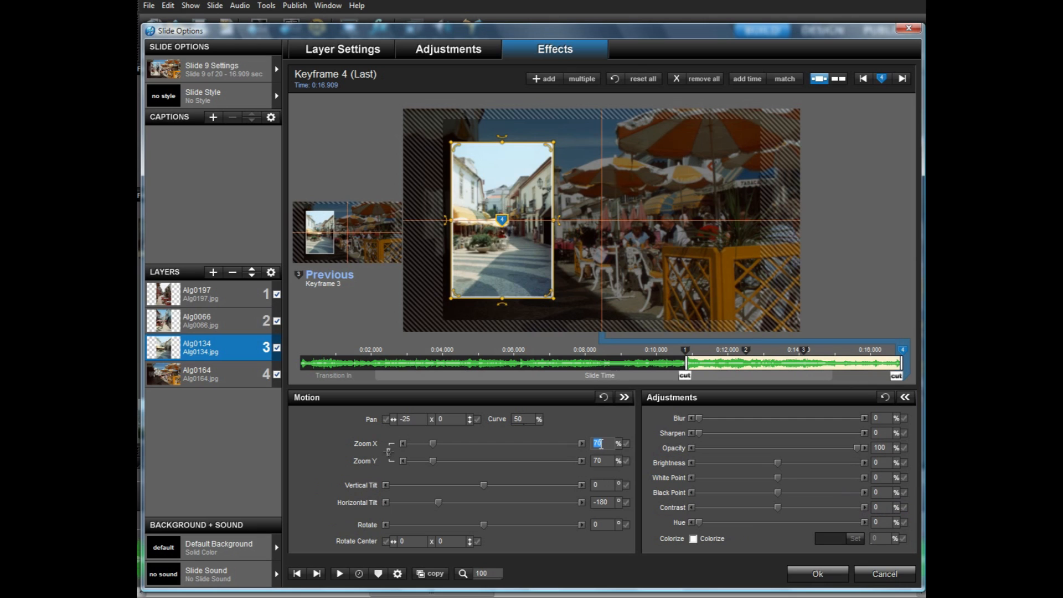
pyautogui.write('85')
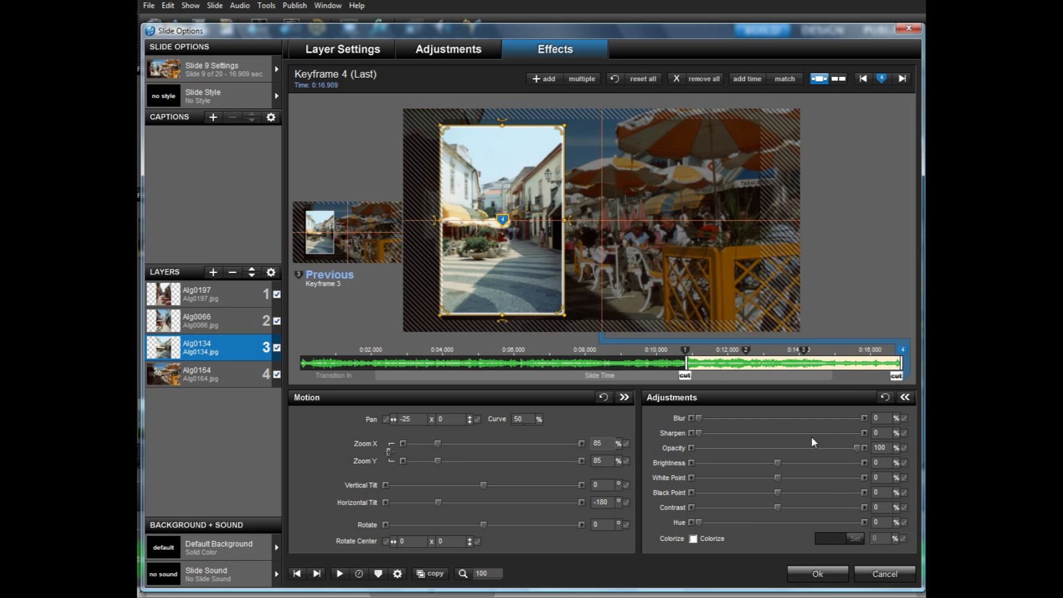
pyautogui.click(340, 574)
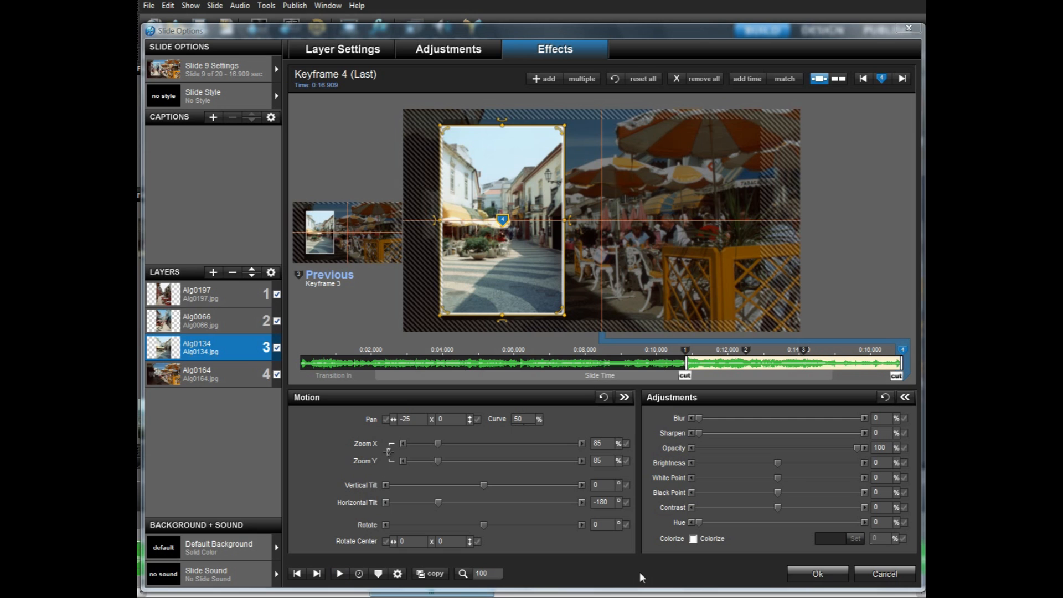
# - Check the layer timings and add a middle keyframe to the Alg0164 background layer at about 5 seconds
pyautogui.click(224, 374)
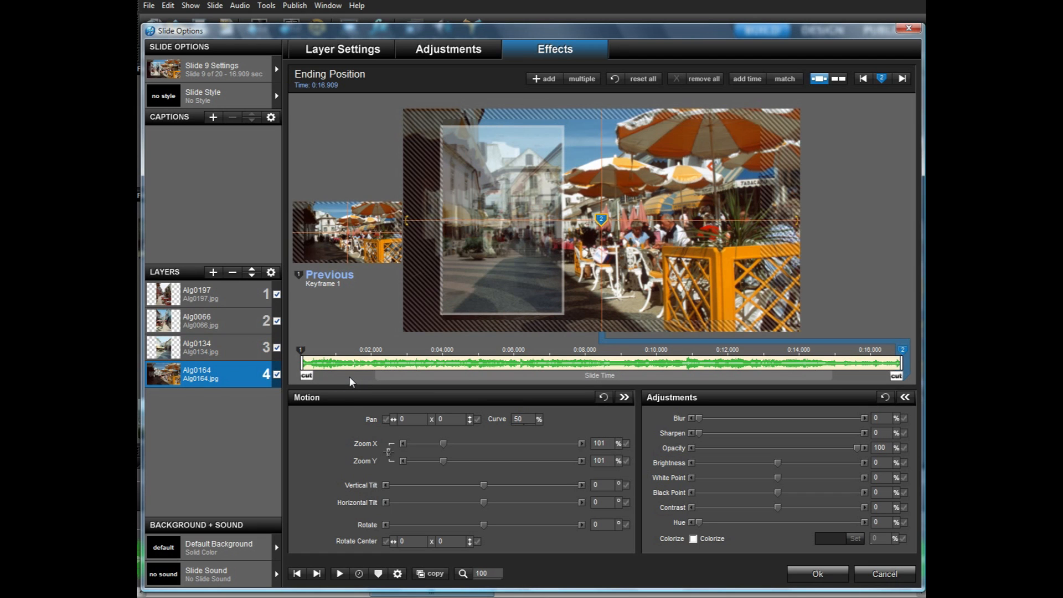
pyautogui.moveTo(350, 376)
pyautogui.mouseDown()
pyautogui.moveTo(481, 385)
pyautogui.moveTo(312, 374)
pyautogui.moveTo(477, 380)
pyautogui.mouseUp()
pyautogui.click(222, 294)
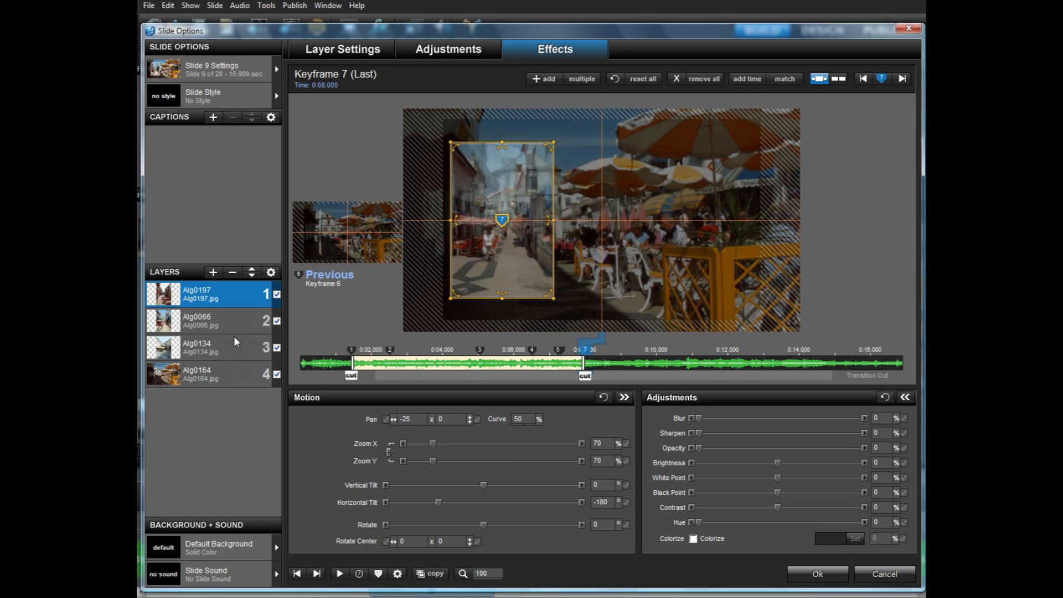
pyautogui.click(237, 352)
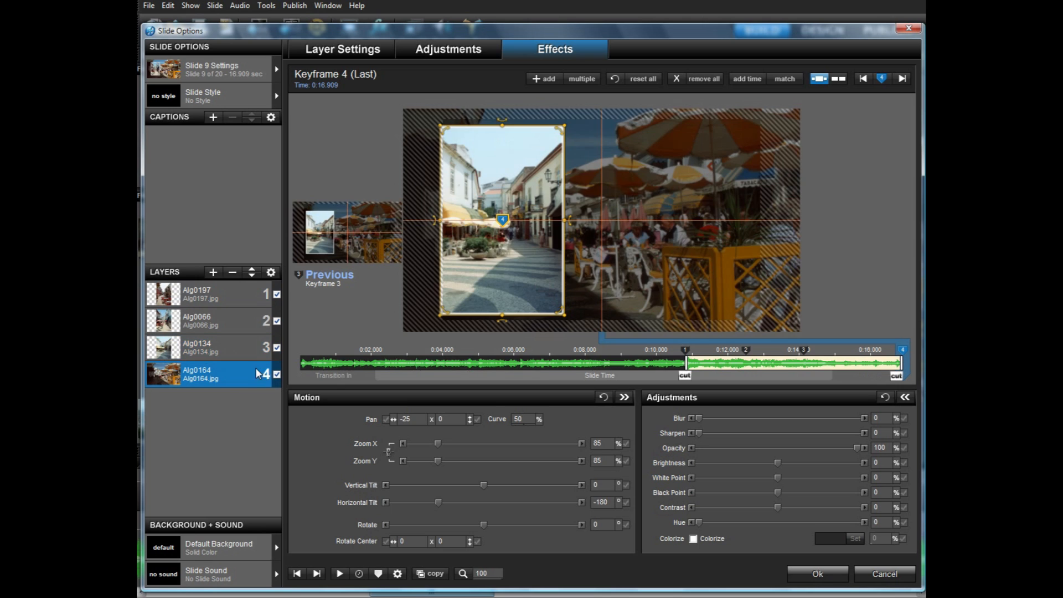
pyautogui.doubleClick(504, 354)
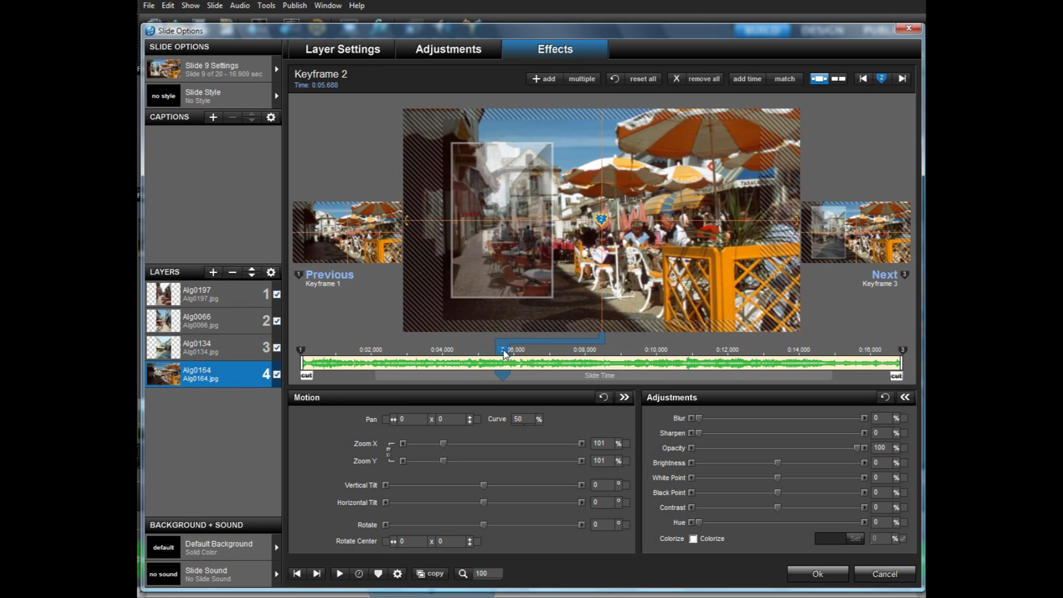
pyautogui.moveTo(501, 353)
pyautogui.mouseDown()
pyautogui.moveTo(471, 355)
pyautogui.moveTo(482, 355)
pyautogui.mouseUp()
# - Copy the settings of Alg0164's first keyframe to its next keyframe
pyautogui.click(302, 351)
pyautogui.rightClick(301, 351)
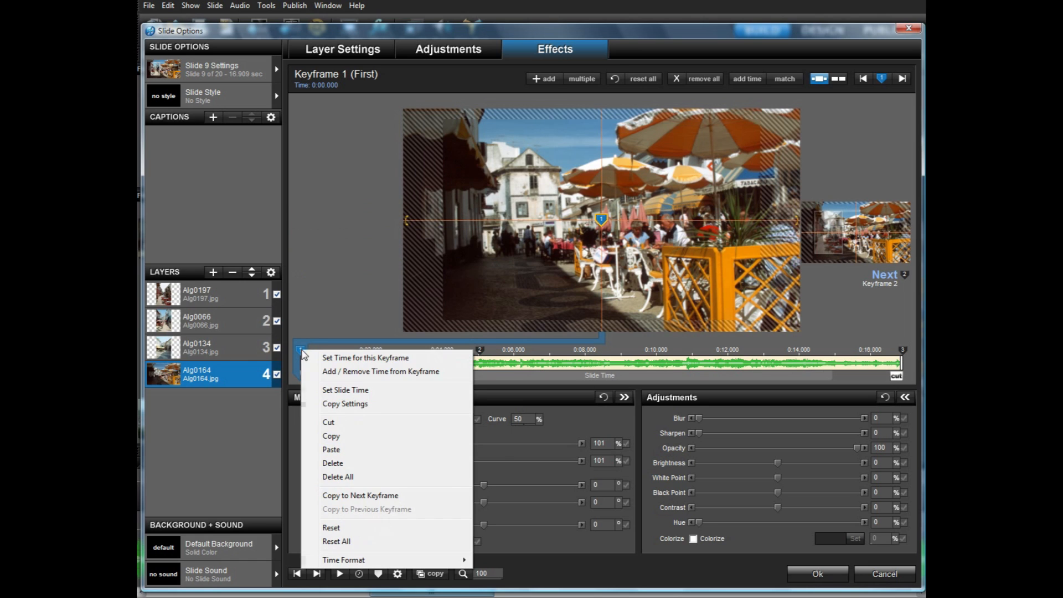
pyautogui.click(378, 496)
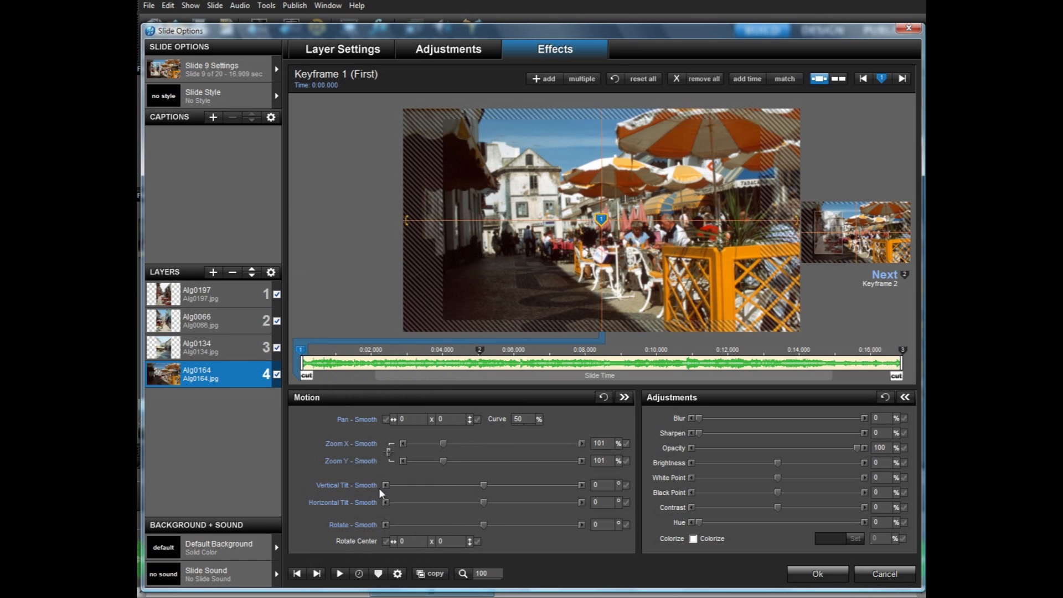
# - Set the zoom of Alg0164's first keyframe to 120%, scrub through the opening zoom, and accept the slide options
pyautogui.doubleClick(606, 445)
pyautogui.write('120')
pyautogui.press('Return')
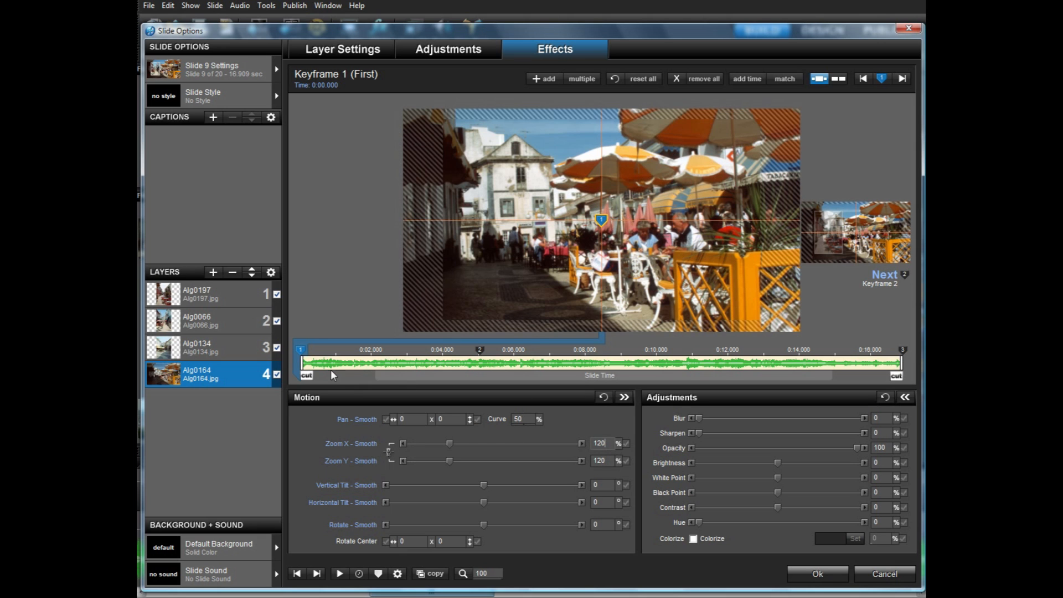
pyautogui.moveTo(331, 376)
pyautogui.mouseDown()
pyautogui.moveTo(498, 384)
pyautogui.moveTo(421, 380)
pyautogui.mouseUp()
pyautogui.click(819, 574)
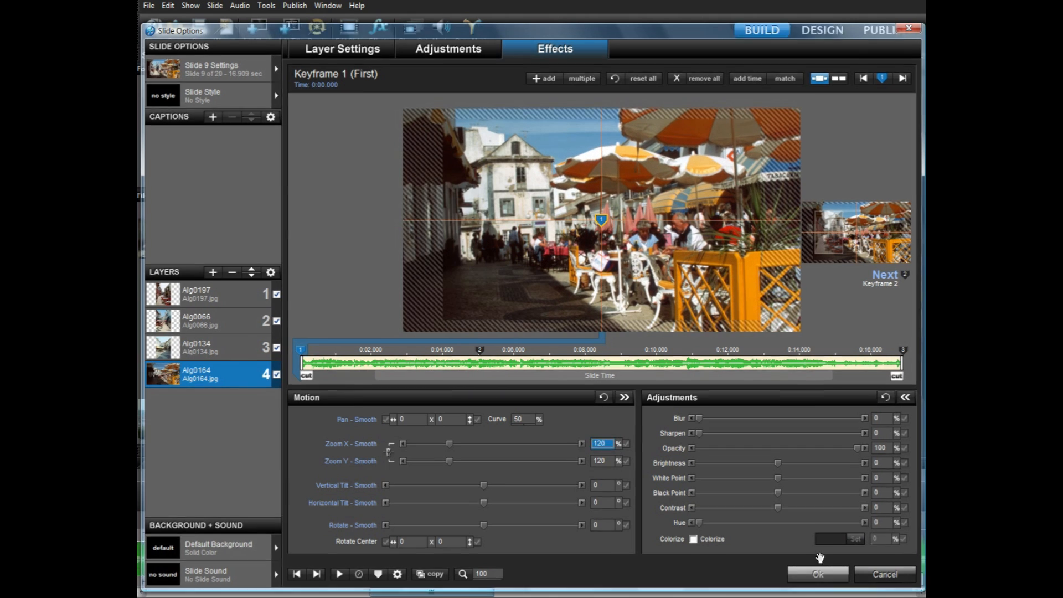
# - Play the show from just before slide 9 into the following transition, stop playback, and view the timeline further on
pyautogui.click(450, 477)
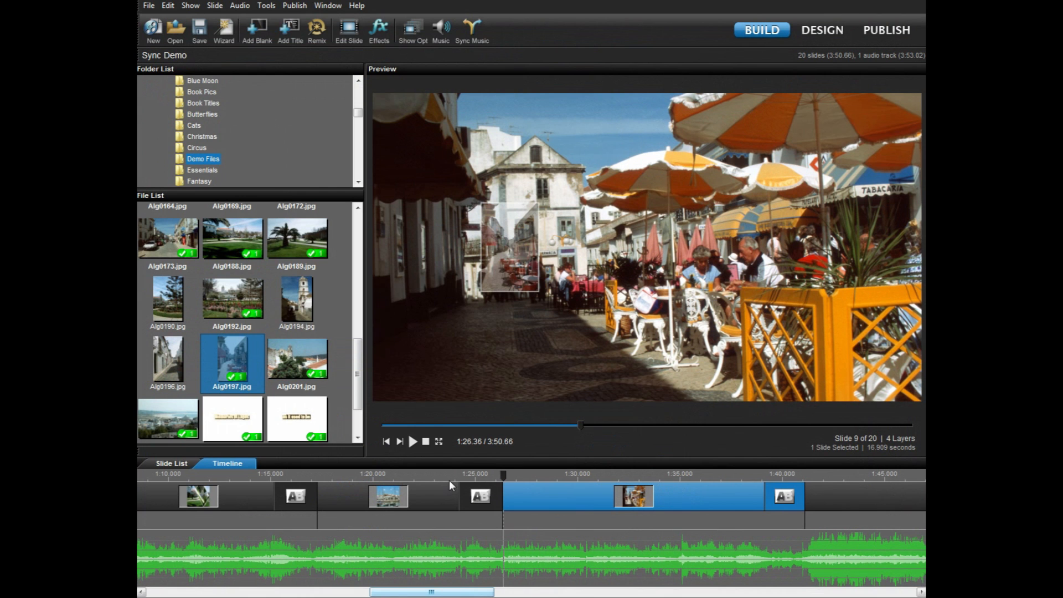
pyautogui.click(413, 441)
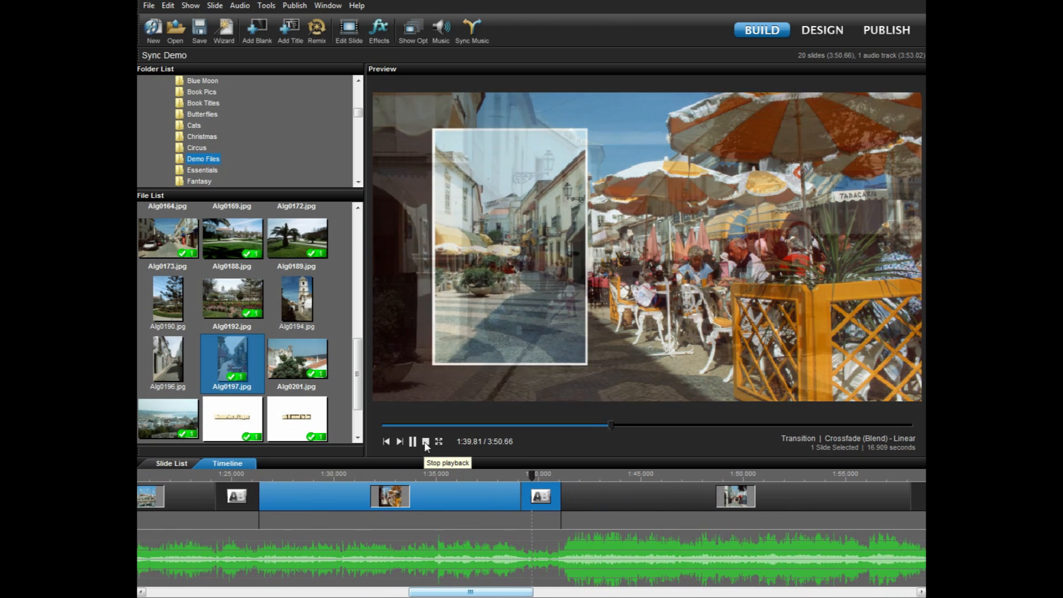
pyautogui.click(426, 445)
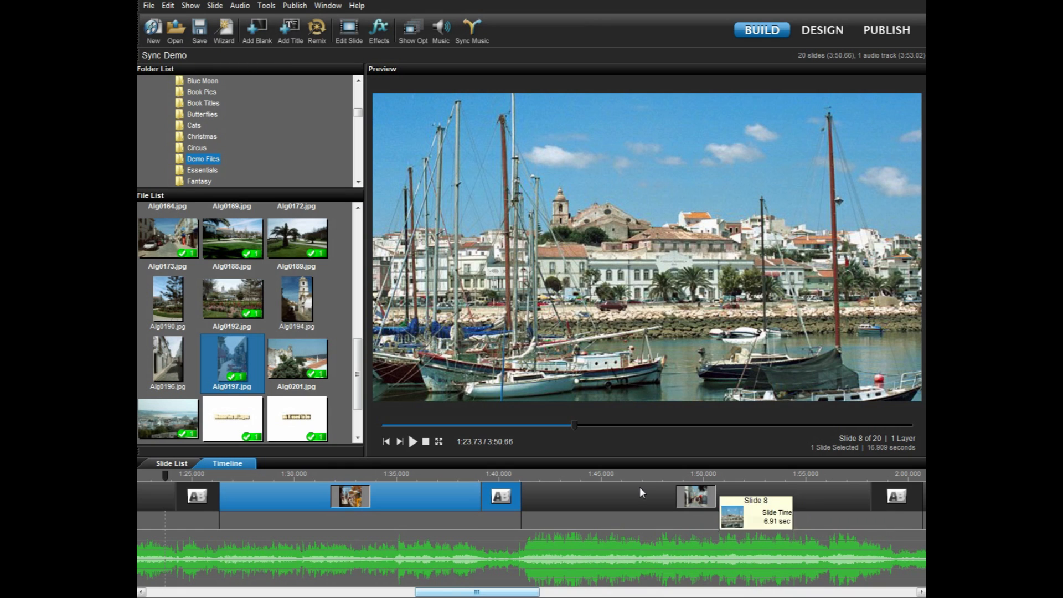
pyautogui.hscroll(5, 482, 568)
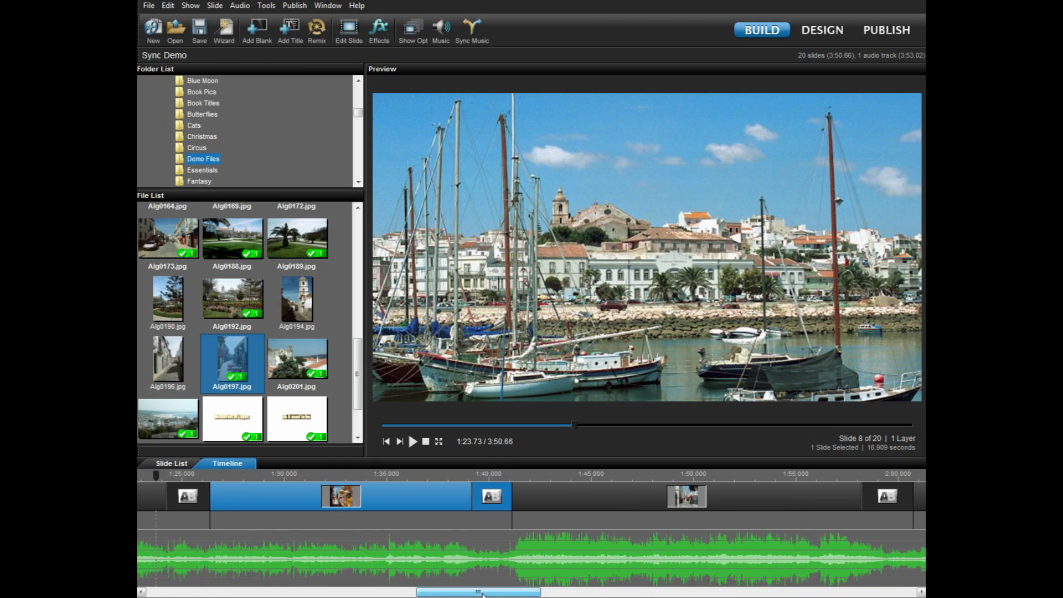